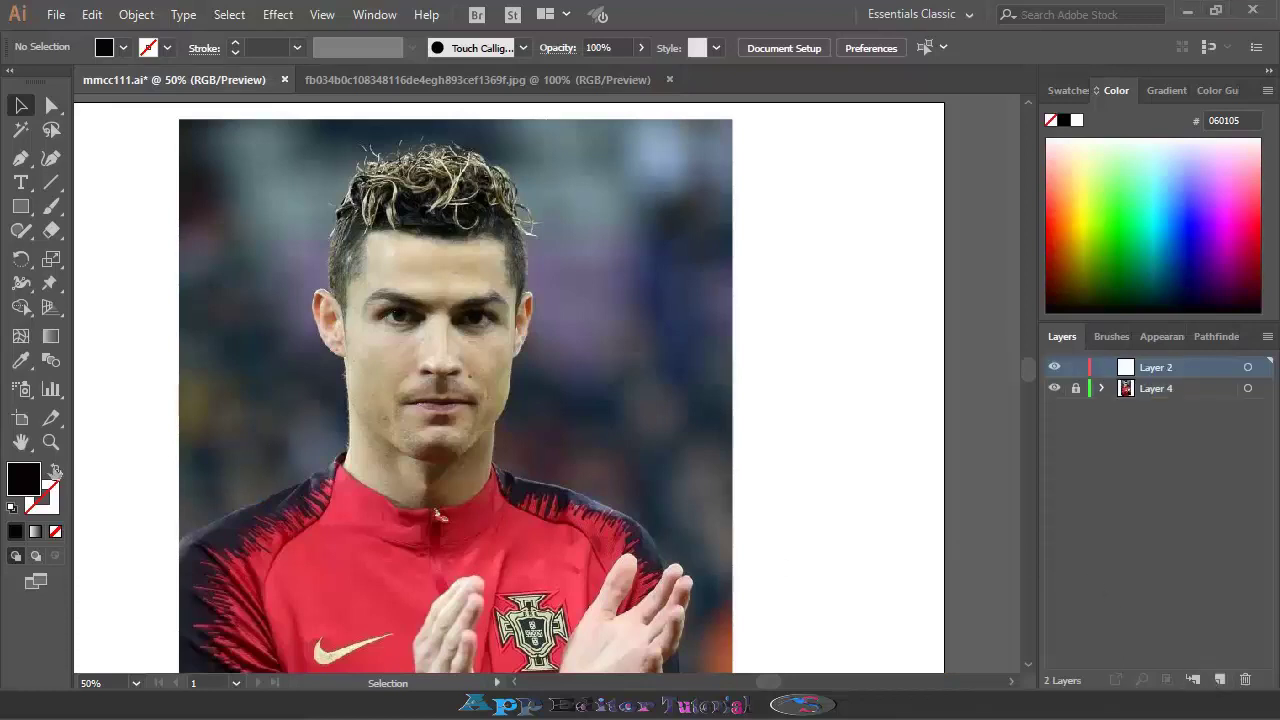
Set an outline-only Pen path and begin tracing the left shoulder panel from the collar
{"action": "left_click", "coordinate": [56, 469]}
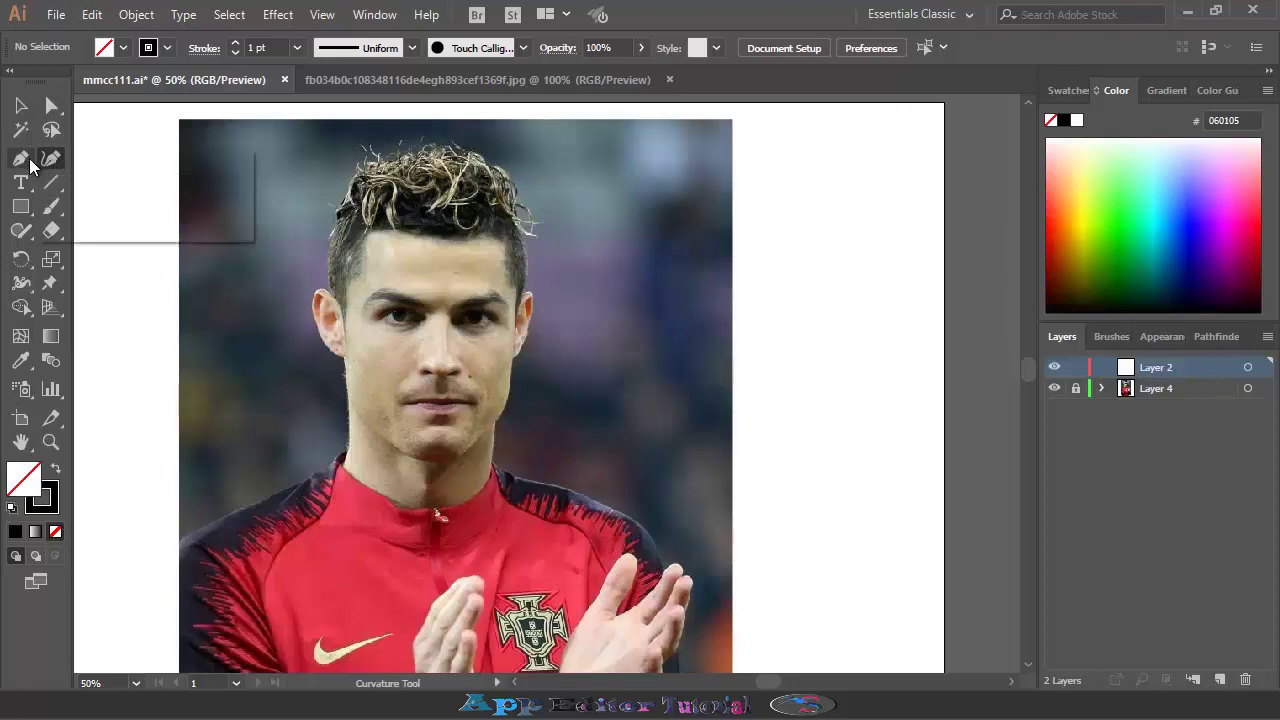
{"action": "key", "text": "p"}
{"action": "scroll", "coordinate": [318, 364], "scroll_direction": "up", "scroll_amount": 1, "text": "alt"}
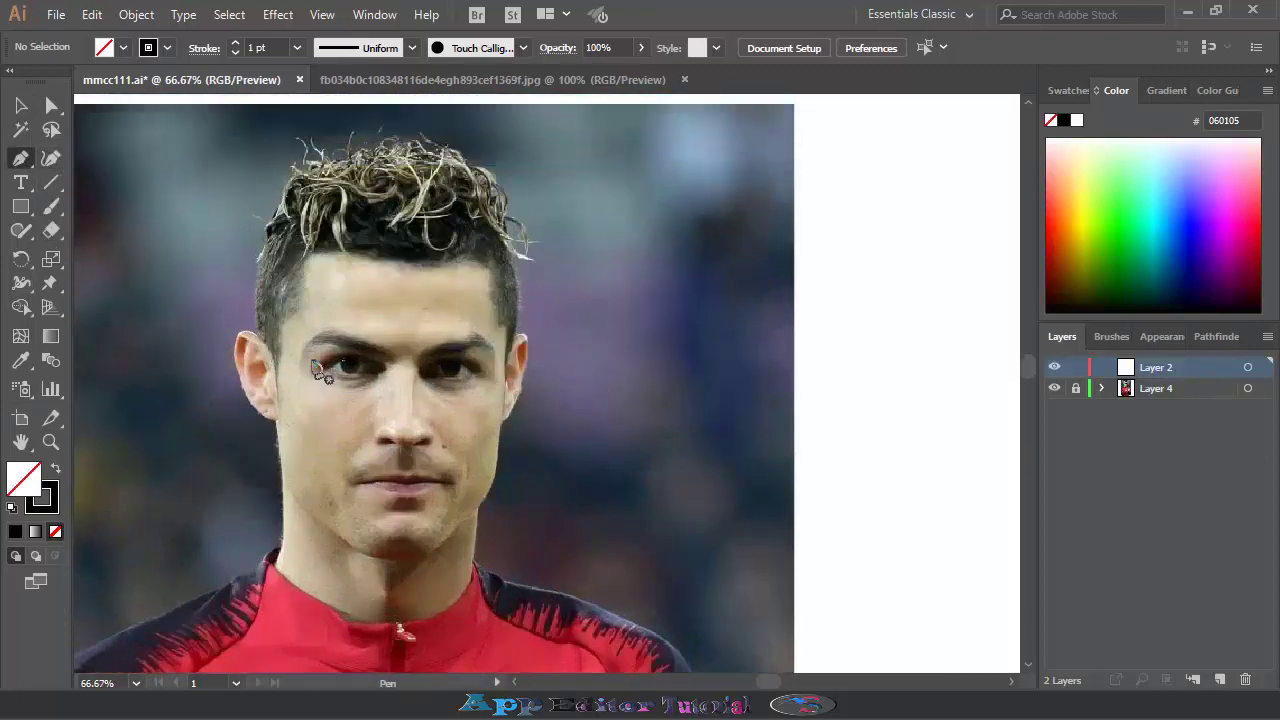
{"action": "scroll", "coordinate": [300, 375], "scroll_direction": "down", "scroll_amount": 2}
{"action": "scroll", "coordinate": [285, 388], "scroll_direction": "down", "scroll_amount": 2}
{"action": "left_click", "coordinate": [262, 394]}
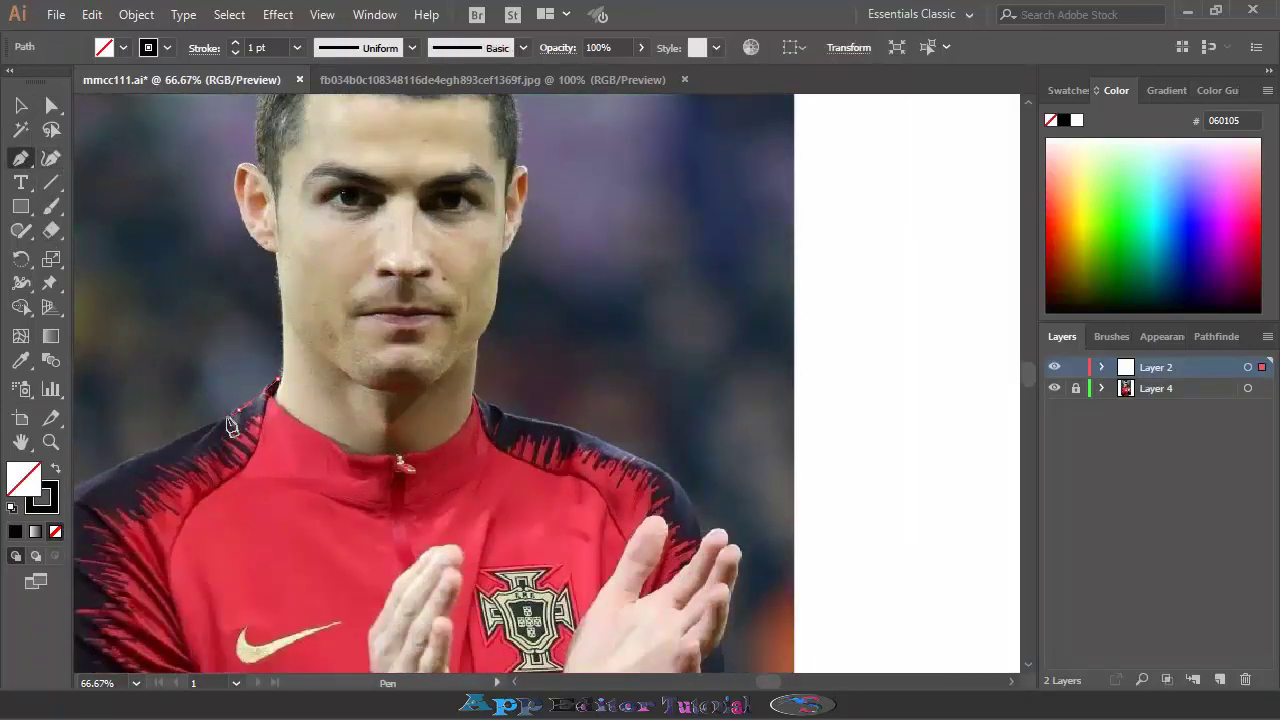
{"action": "key", "text": "ctrl+equal"}
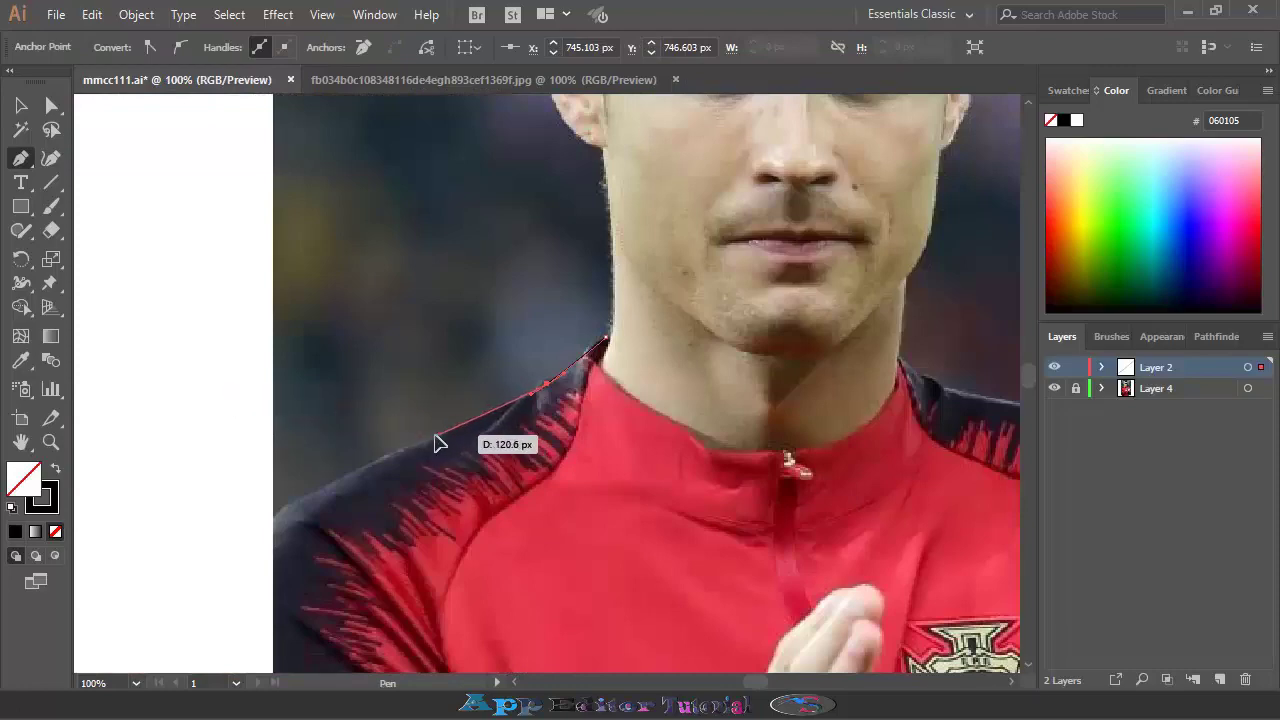
{"action": "left_click", "coordinate": [436, 437]}
{"action": "left_click", "coordinate": [272, 514]}
Continue the left sleeve outline along its lower edge, inner seam and neck, undoing a misplaced anchor
{"action": "scroll", "coordinate": [270, 520], "scroll_direction": "down", "scroll_amount": 2}
{"action": "scroll", "coordinate": [262, 530], "scroll_direction": "down", "scroll_amount": 2}
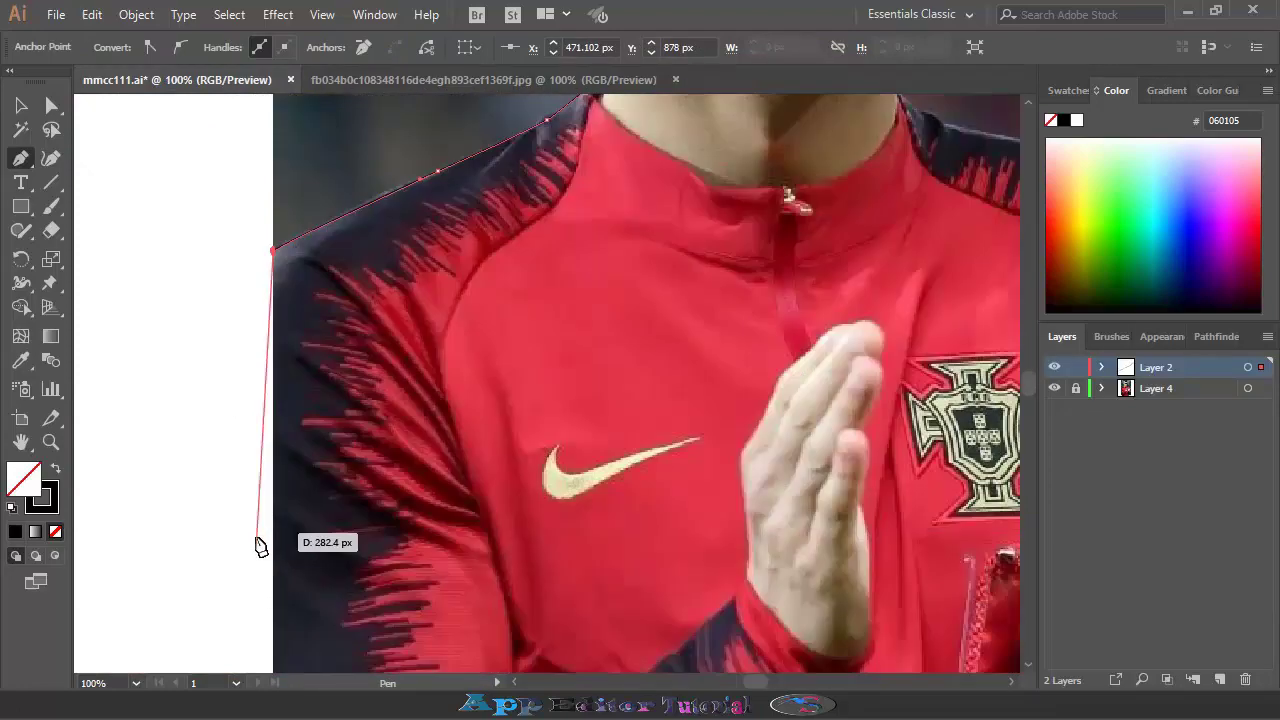
{"action": "scroll", "coordinate": [258, 547], "scroll_direction": "down", "scroll_amount": 2}
{"action": "left_click_drag", "start_coordinate": [262, 440], "coordinate": [343, 600]}
{"action": "scroll", "coordinate": [343, 600], "scroll_direction": "down", "scroll_amount": 1}
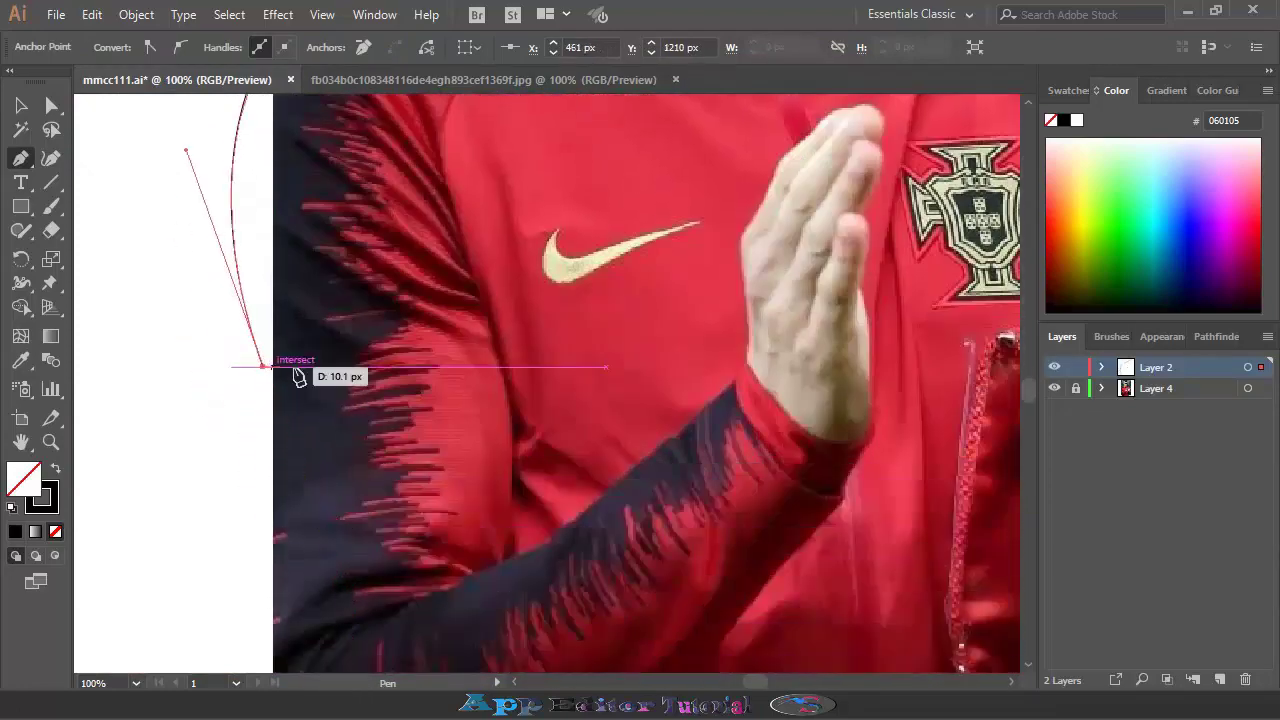
{"action": "left_click", "coordinate": [734, 375]}
{"action": "scroll", "coordinate": [522, 459], "scroll_direction": "up", "scroll_amount": 2}
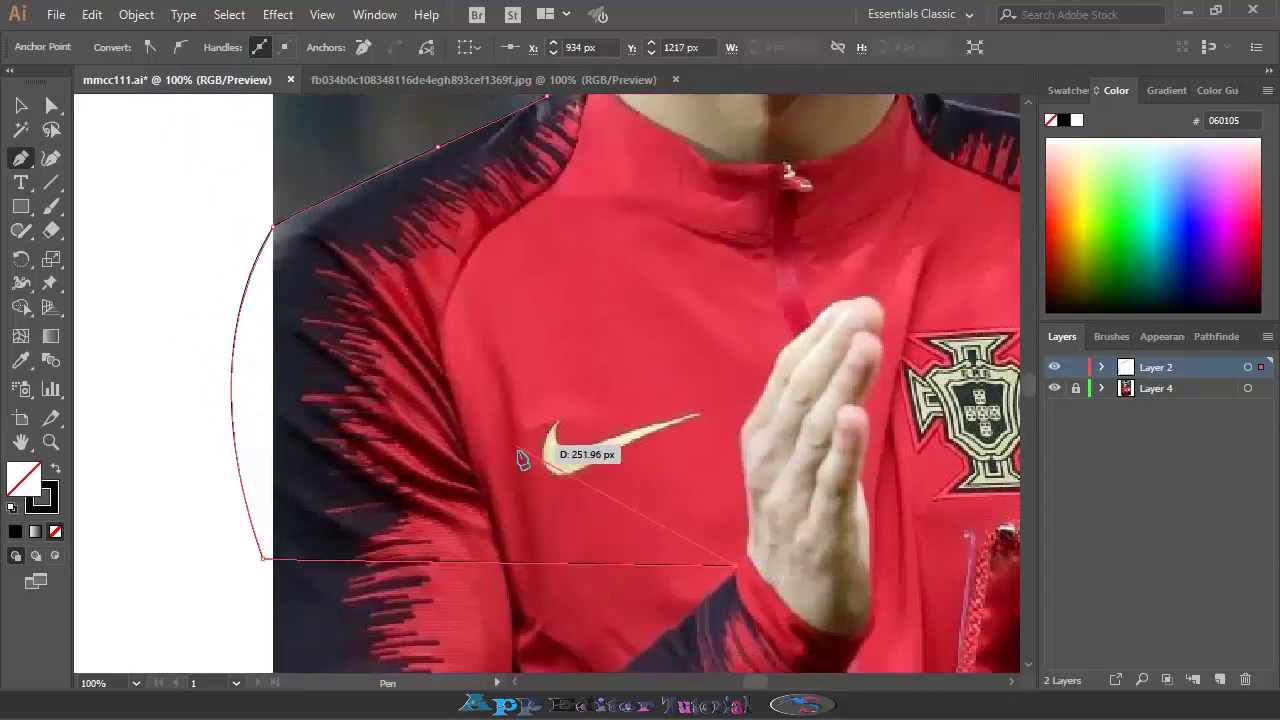
{"action": "scroll", "coordinate": [522, 459], "scroll_direction": "up", "scroll_amount": 1}
{"action": "key", "text": "ctrl+z"}
{"action": "left_click", "coordinate": [500, 600]}
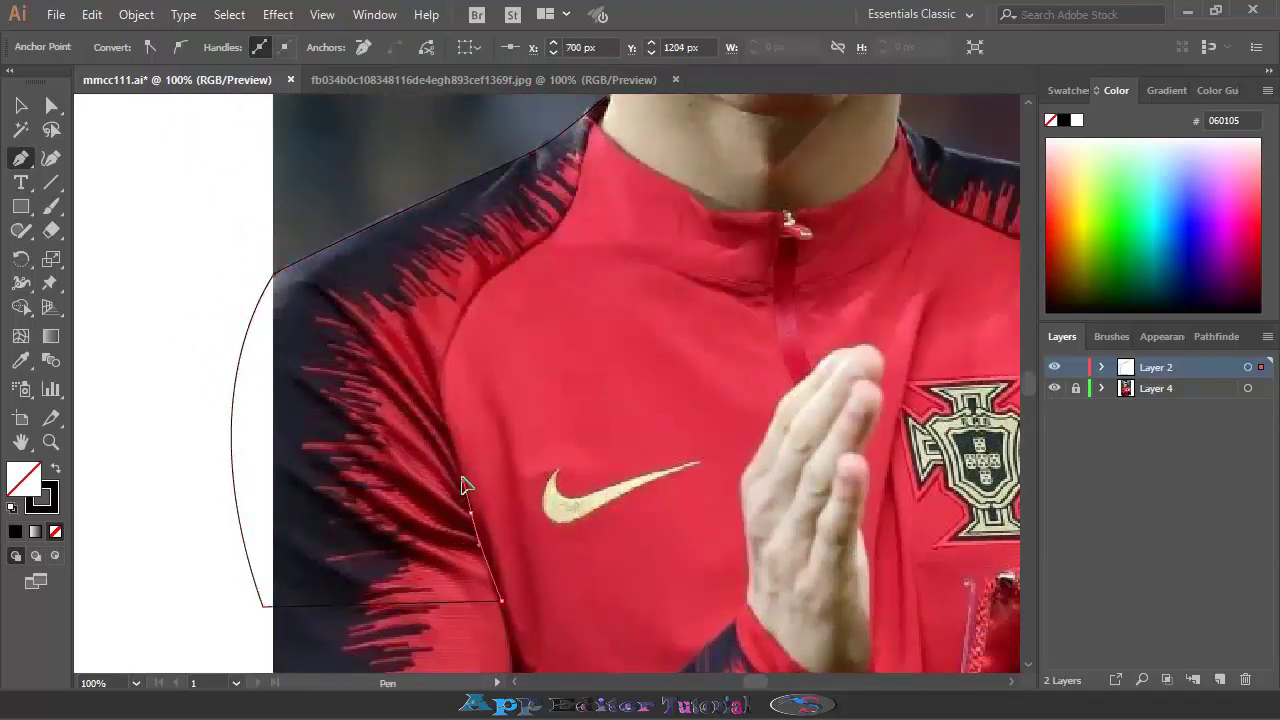
{"action": "left_click_drag", "start_coordinate": [550, 229], "coordinate": [650, 222]}
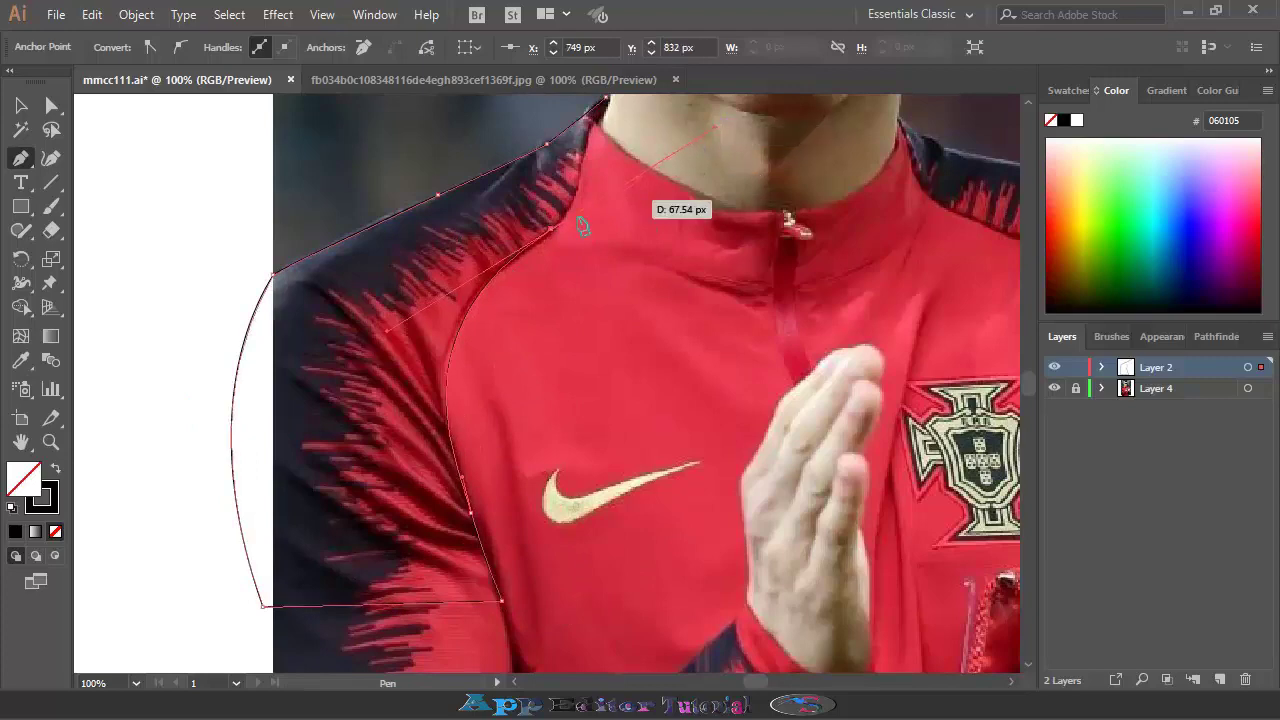
{"action": "scroll", "coordinate": [580, 260], "scroll_direction": "up", "scroll_amount": 2}
{"action": "left_click", "coordinate": [604, 320]}
{"action": "mouse_move", "coordinate": [610, 322]}
{"action": "left_mouse_down"}
{"action": "mouse_move", "coordinate": [595, 420]}
{"action": "mouse_move", "coordinate": [606, 318]}
{"action": "left_mouse_up"}
Fill the left shoulder shape with the jacket's navy and close its outline at the bottom corner
{"action": "left_click", "coordinate": [362, 466]}
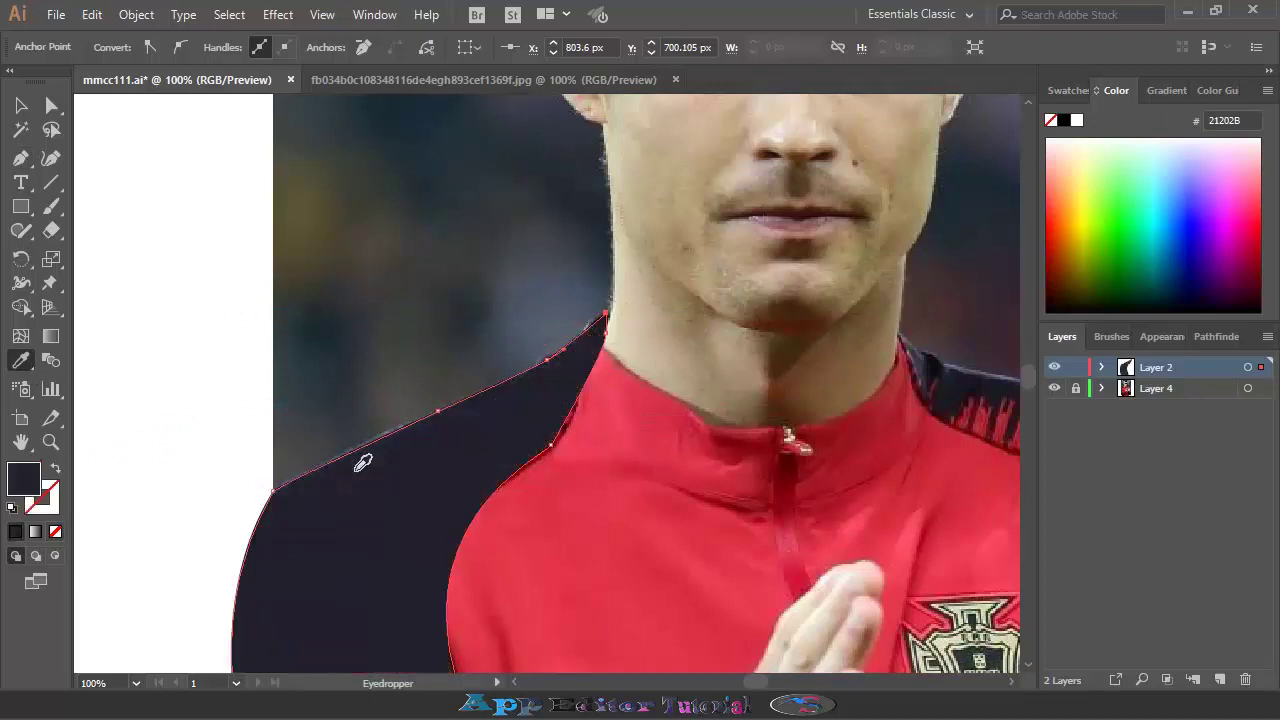
{"action": "scroll", "coordinate": [351, 451], "scroll_direction": "down", "scroll_amount": 3}
{"action": "scroll", "coordinate": [356, 458], "scroll_direction": "up", "scroll_amount": 2}
{"action": "left_click", "coordinate": [28, 153]}
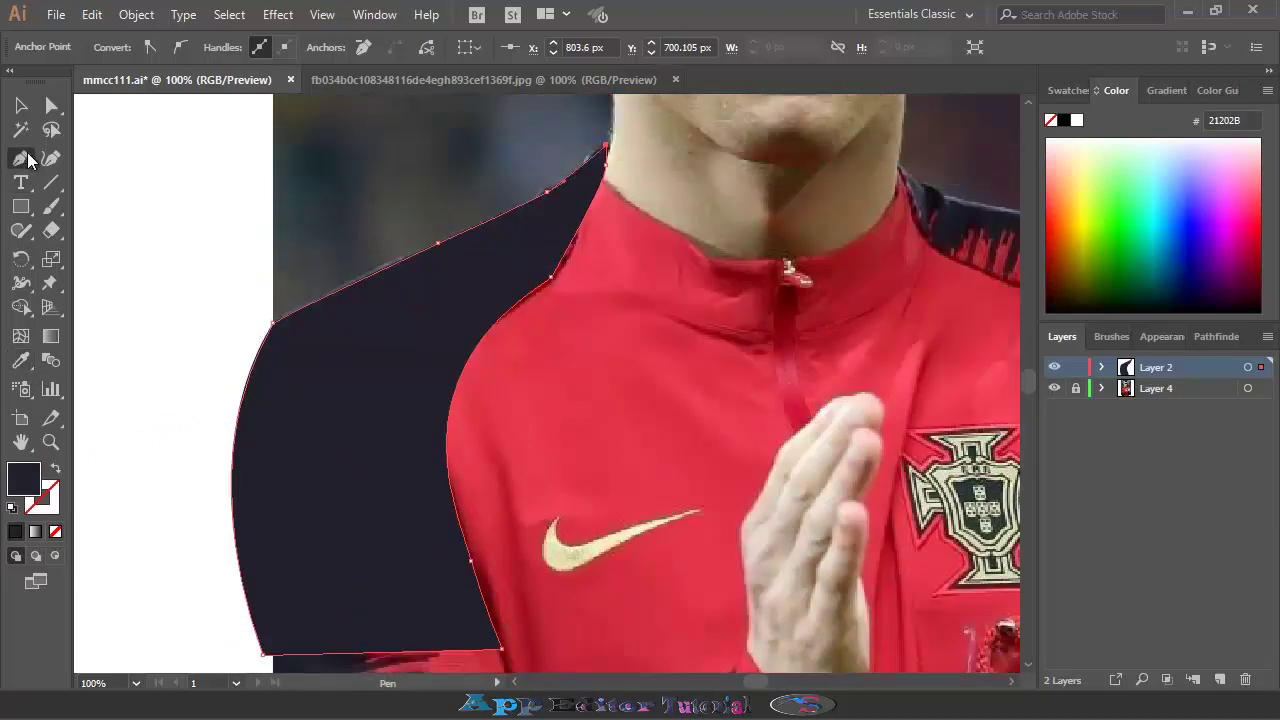
{"action": "left_click", "coordinate": [510, 653]}
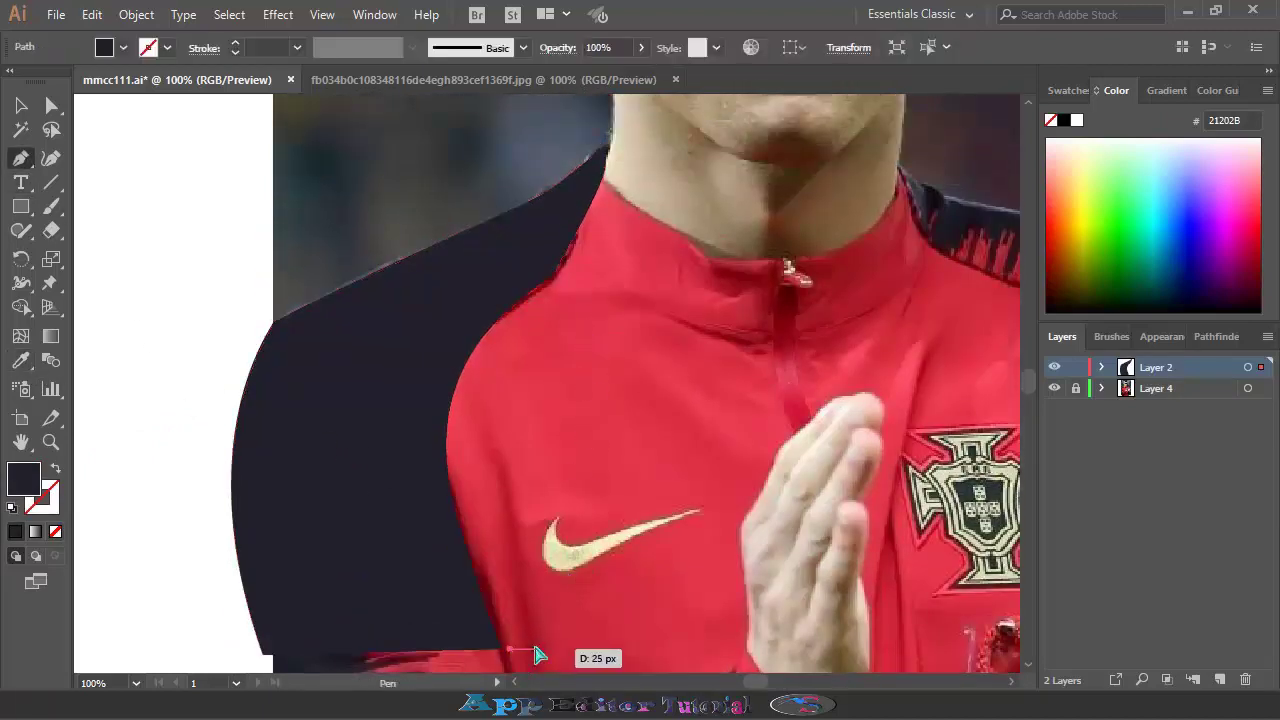
Trace the right shoulder panel outline-only from the collar down the outer sleeve edge
{"action": "scroll", "coordinate": [872, 510], "scroll_direction": "right", "scroll_amount": 5}
{"action": "scroll", "coordinate": [604, 356], "scroll_direction": "right", "scroll_amount": 1}
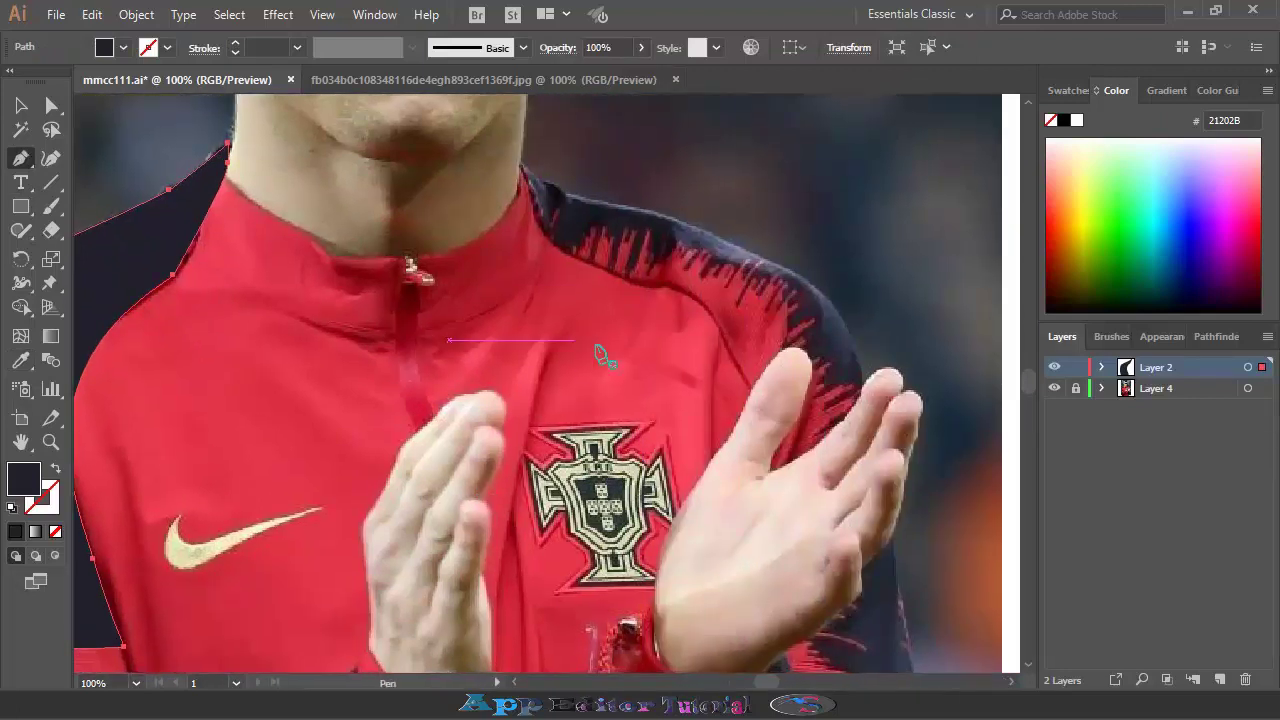
{"action": "left_click", "coordinate": [519, 163]}
{"action": "left_click", "coordinate": [588, 187]}
{"action": "left_click", "coordinate": [690, 224]}
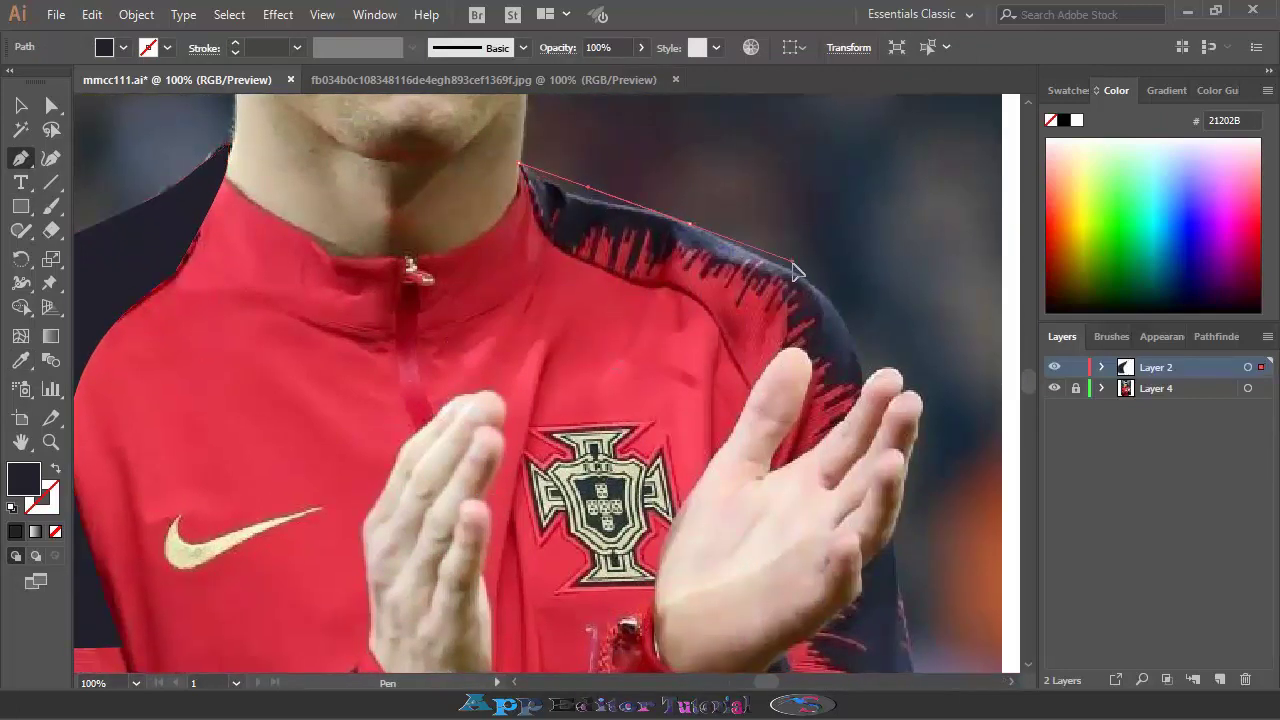
{"action": "left_click", "coordinate": [790, 270]}
{"action": "key", "text": "shift+x"}
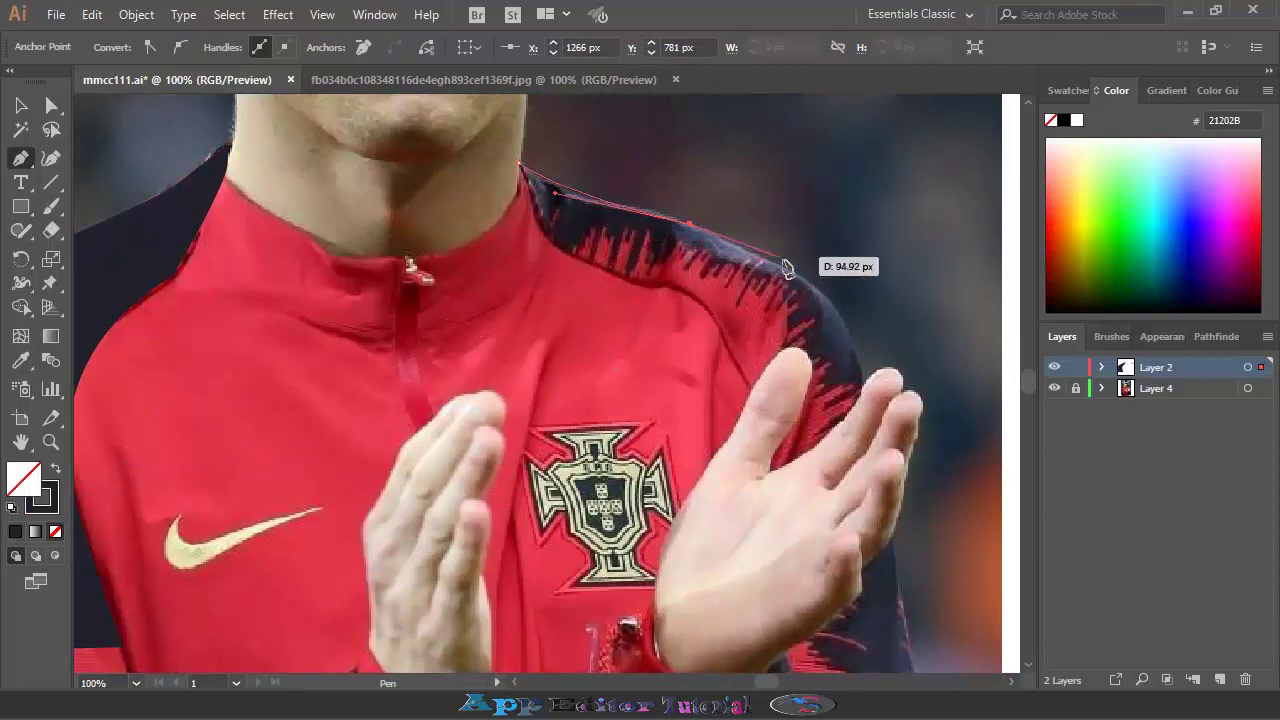
{"action": "left_click", "coordinate": [864, 380]}
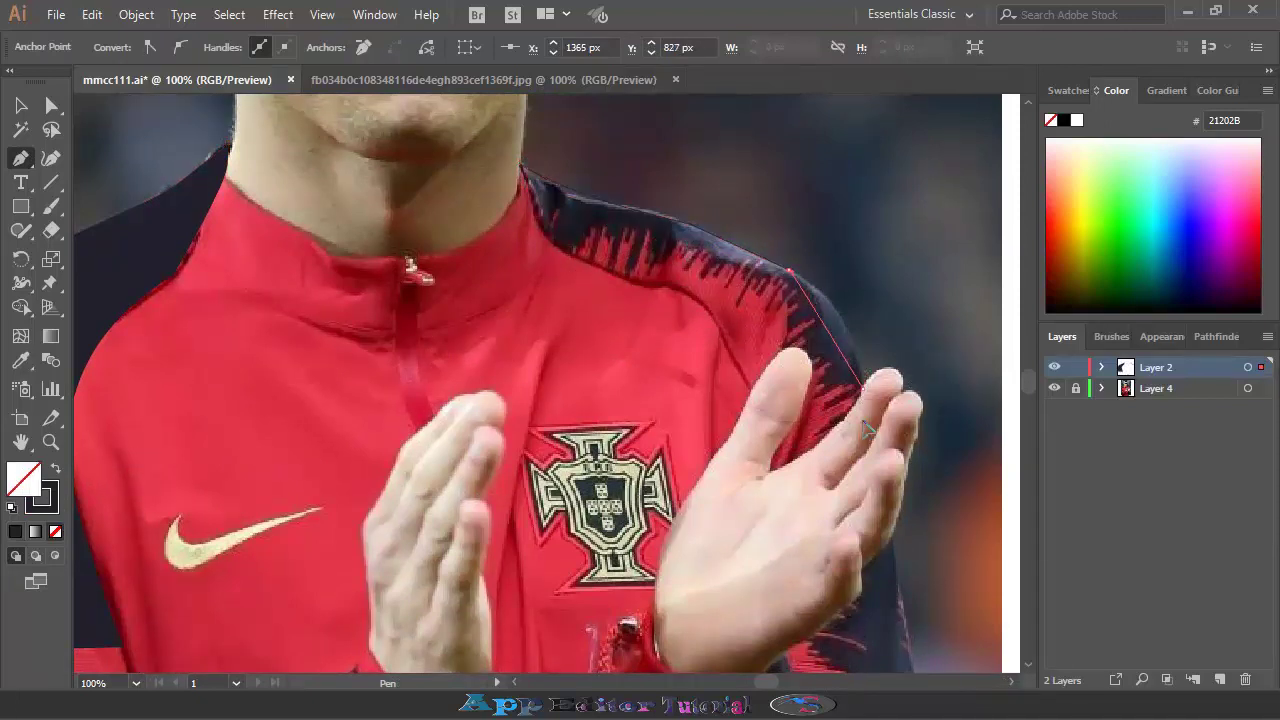
{"action": "left_click", "coordinate": [897, 553]}
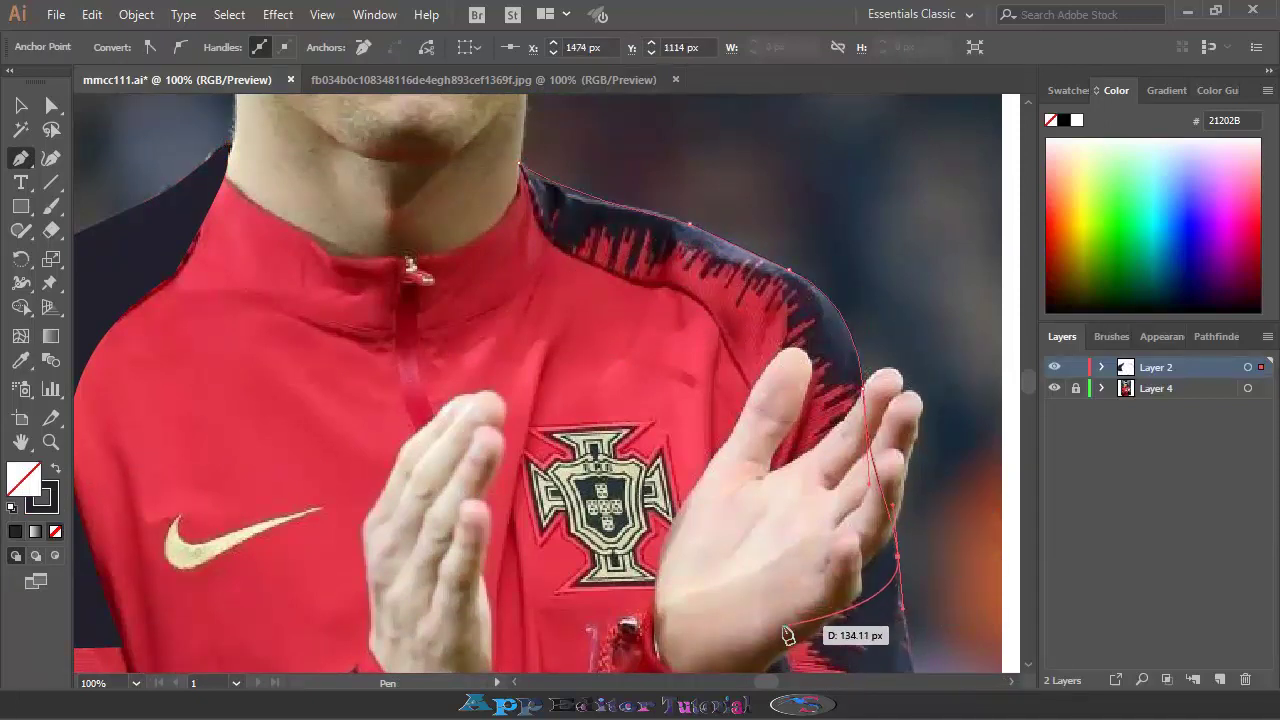
Close the right shoulder outline, fill it with sampled navy, and lock Layer 2
{"action": "left_click", "coordinate": [781, 625]}
{"action": "left_click", "coordinate": [745, 383]}
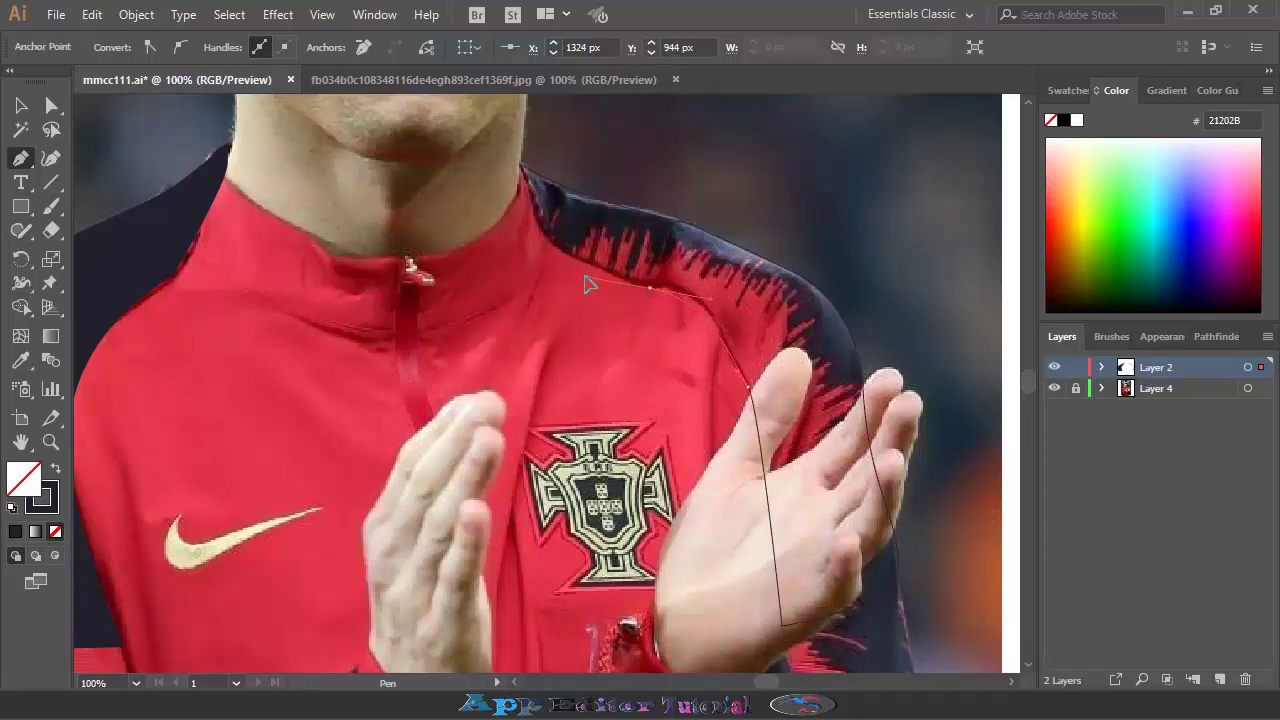
{"action": "left_click_drag", "start_coordinate": [549, 243], "coordinate": [530, 208]}
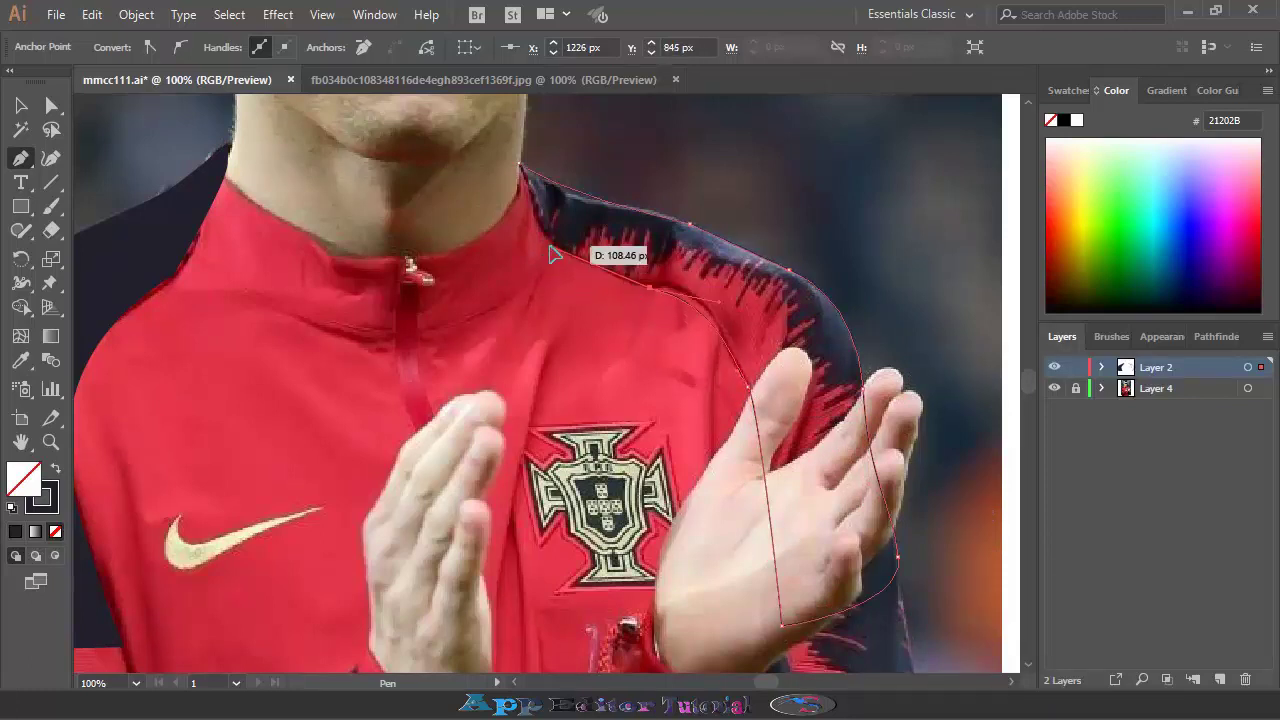
{"action": "left_click", "coordinate": [519, 163]}
{"action": "left_click", "coordinate": [758, 287]}
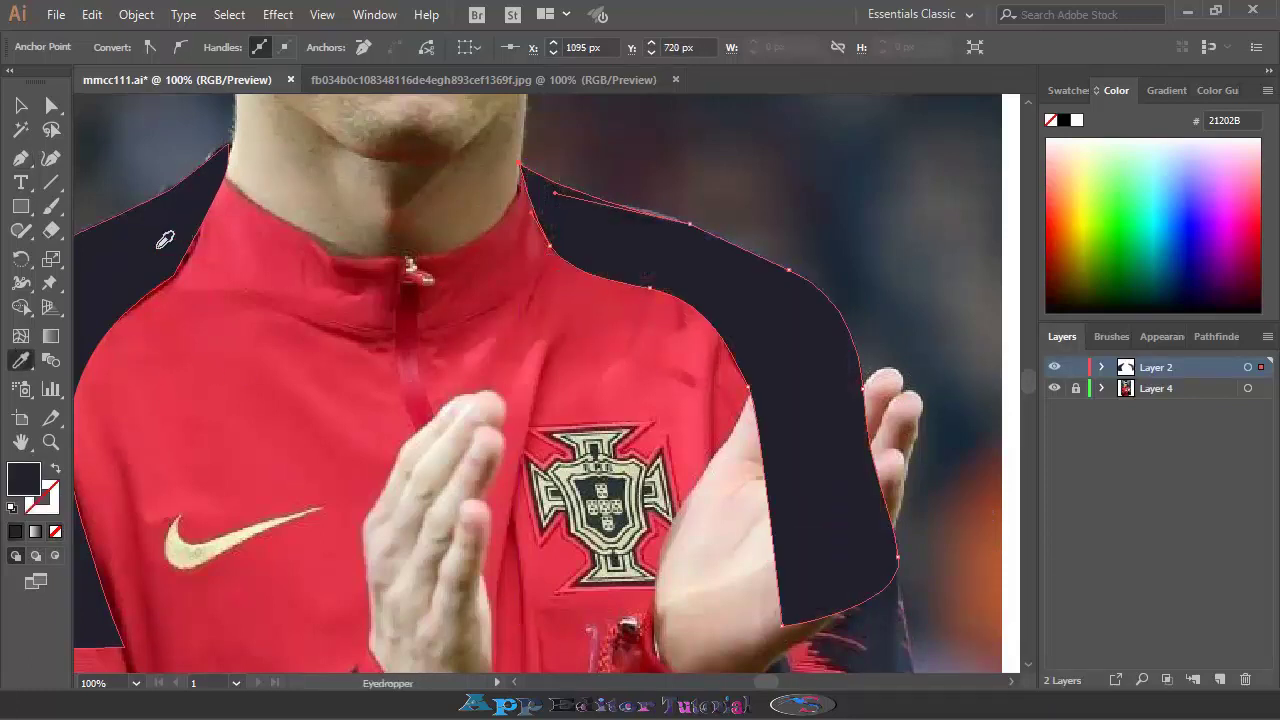
{"action": "key", "text": "ctrl+minus"}
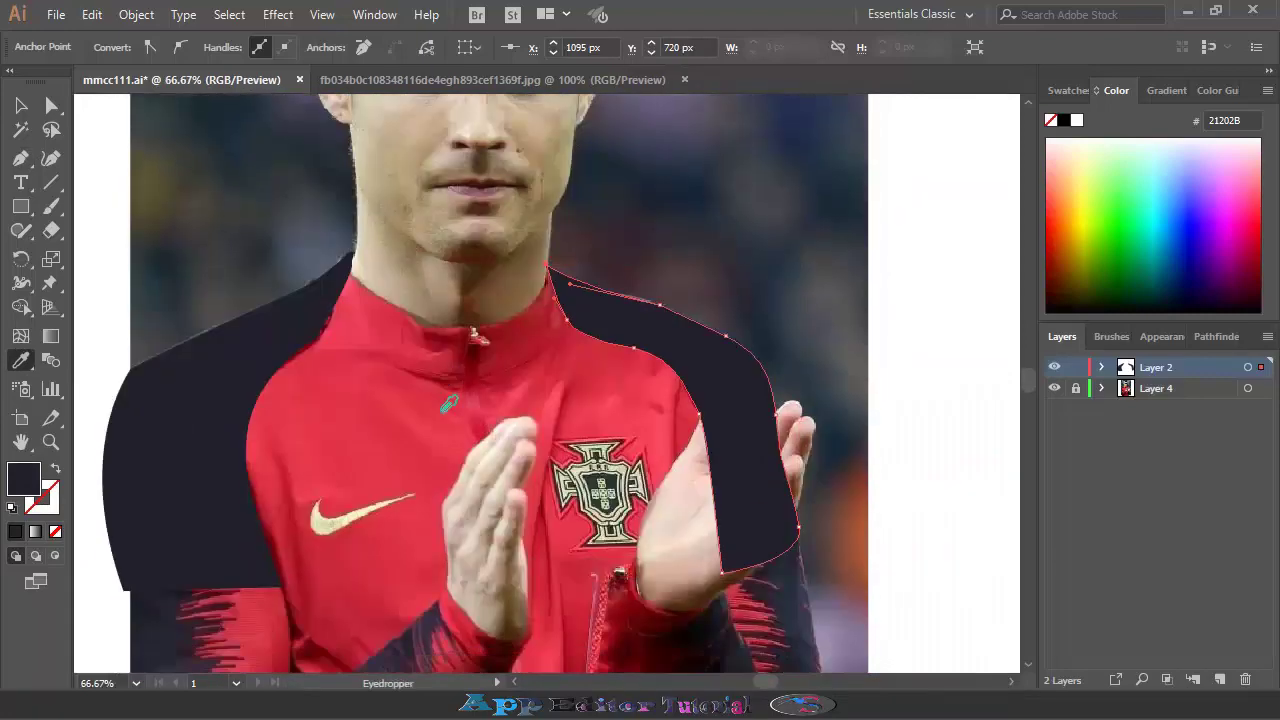
{"action": "left_click", "coordinate": [1076, 367]}
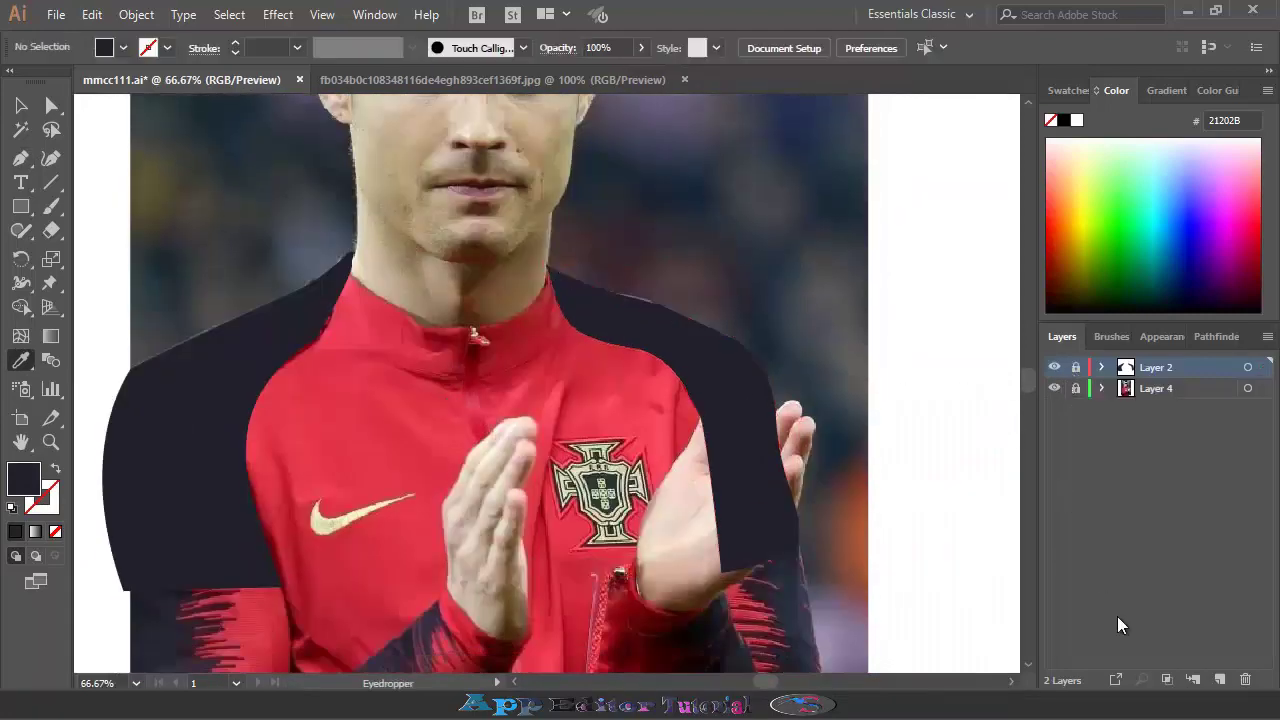
Add a new Layer 3 and start an outline-only path at the jacket front's left edge
{"action": "left_click", "coordinate": [1219, 679]}
{"action": "key", "text": "ctrl+plus"}
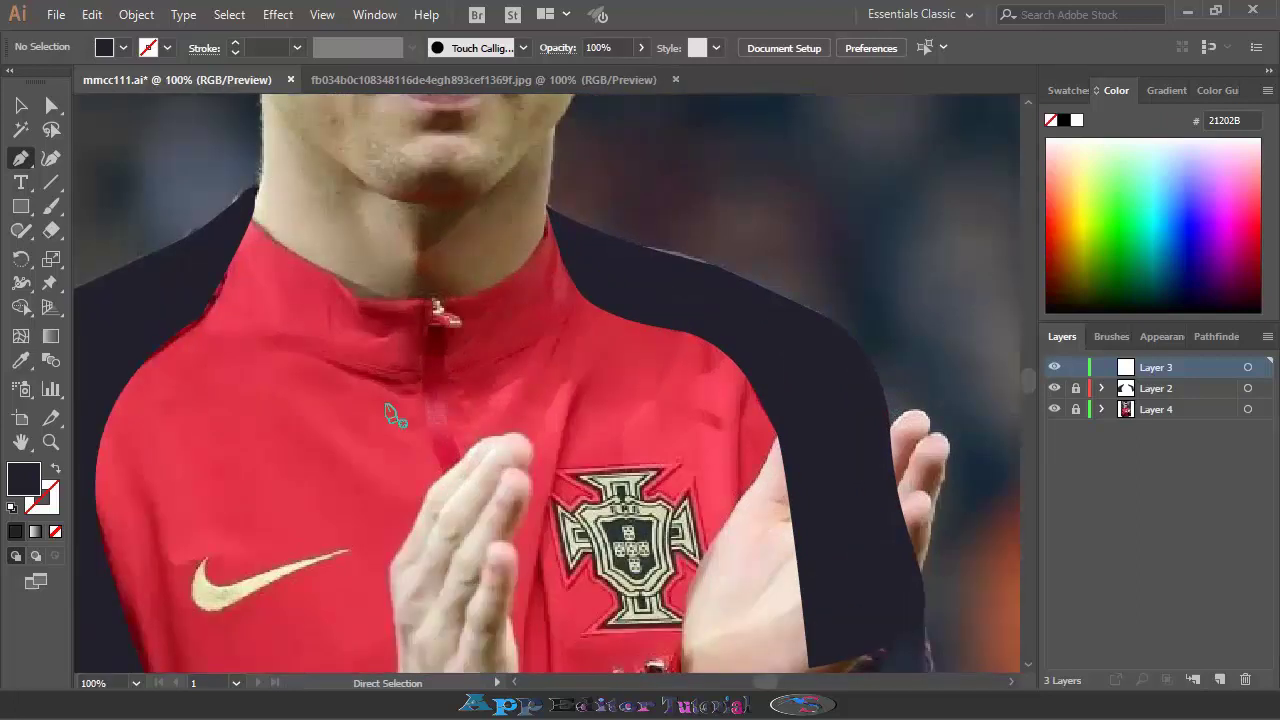
{"action": "scroll", "coordinate": [333, 418], "scroll_direction": "down", "scroll_amount": 3}
{"action": "left_click", "coordinate": [150, 568]}
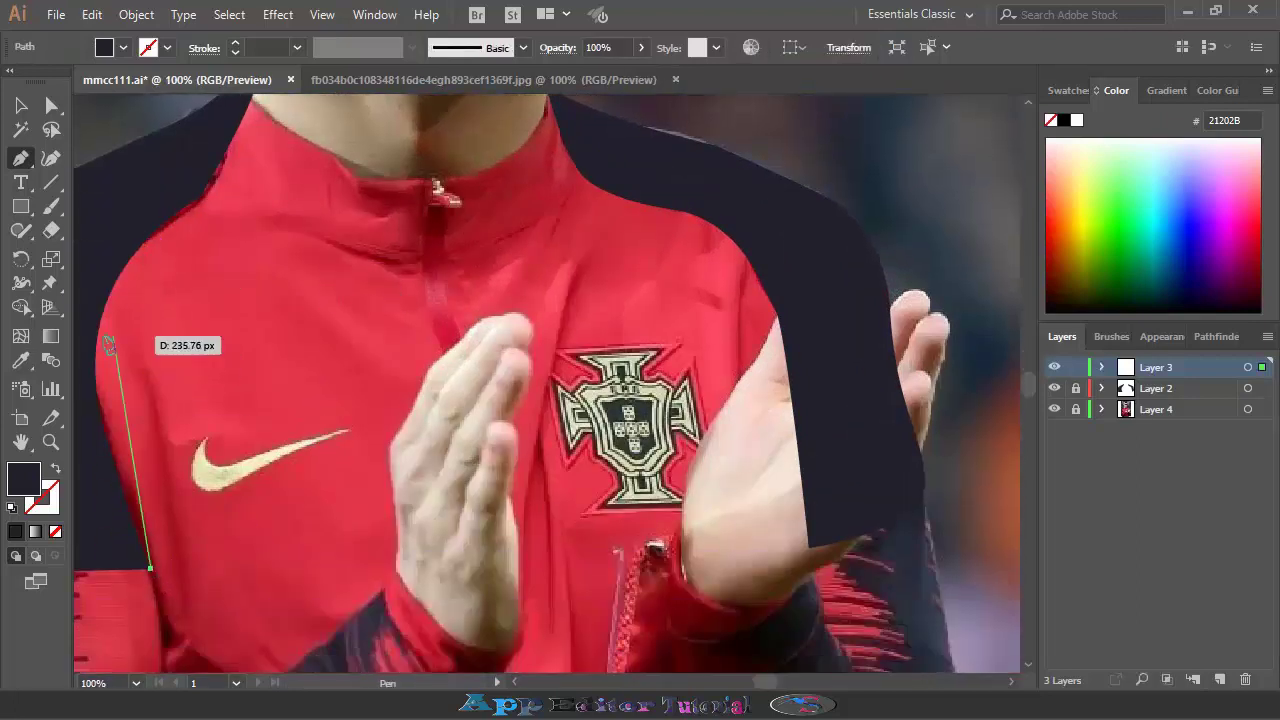
{"action": "mouse_move", "coordinate": [96, 336]}
{"action": "left_mouse_down"}
{"action": "mouse_move", "coordinate": [135, 288]}
{"action": "mouse_move", "coordinate": [100, 345]}
{"action": "left_mouse_up"}
{"action": "key", "text": "shift+x"}
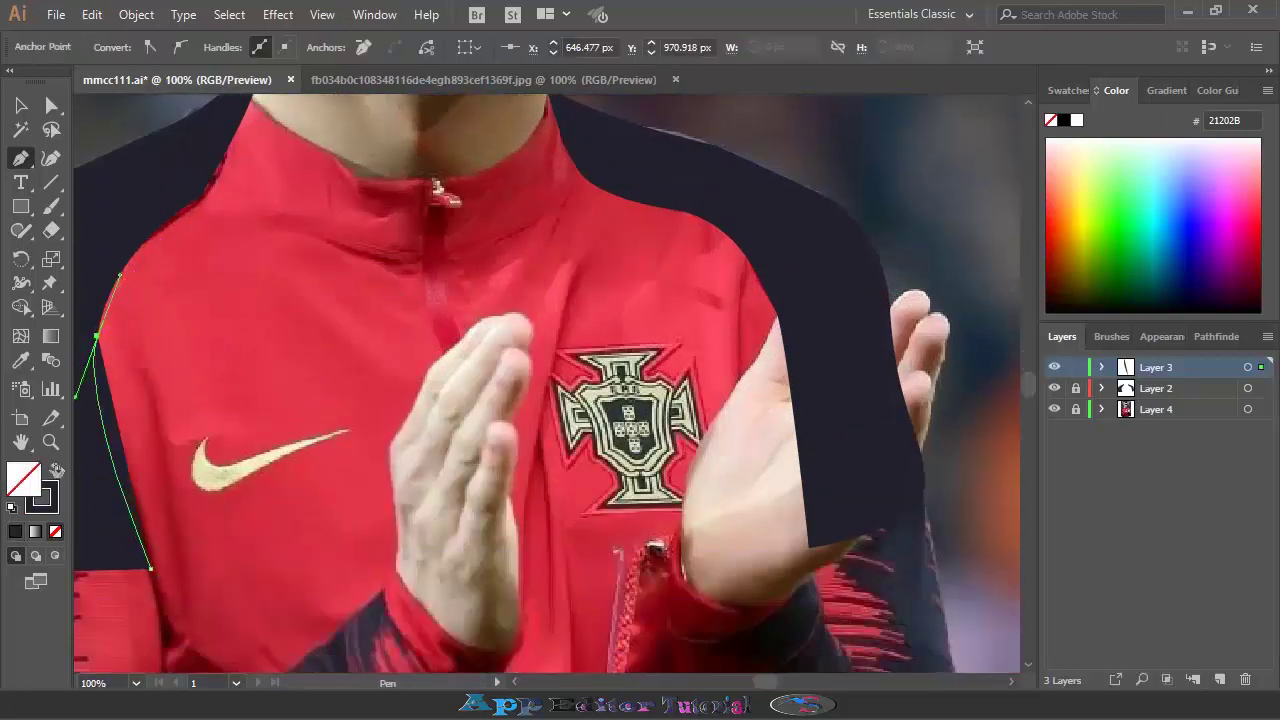
Outline the jacket front along the chest, neckline and right shoulder, filling it with sampled red E53447
{"action": "mouse_move", "coordinate": [145, 243]}
{"action": "left_mouse_down"}
{"action": "mouse_move", "coordinate": [208, 194]}
{"action": "mouse_move", "coordinate": [306, 280]}
{"action": "mouse_move", "coordinate": [430, 295]}
{"action": "left_mouse_up"}
{"action": "scroll", "coordinate": [208, 194], "scroll_direction": "up", "scroll_amount": 3}
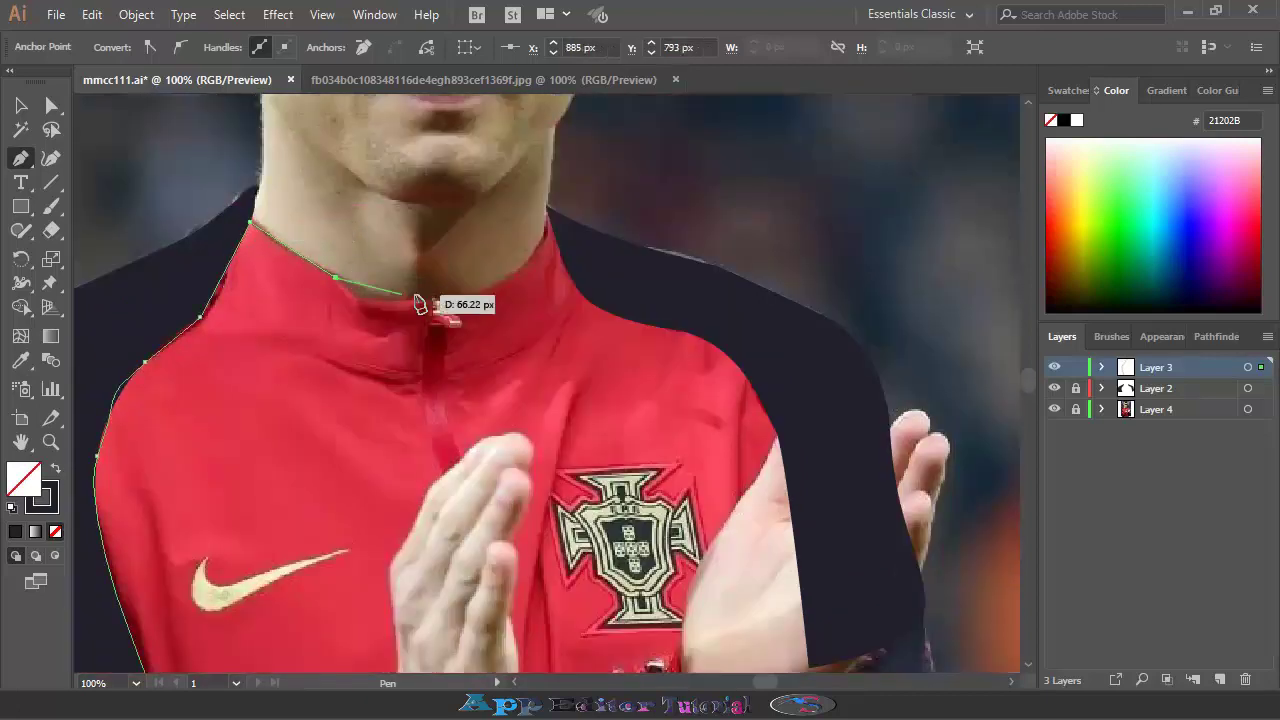
{"action": "left_click_drag", "start_coordinate": [545, 215], "coordinate": [555, 192]}
{"action": "scroll", "coordinate": [570, 122], "scroll_direction": "up", "scroll_amount": 3}
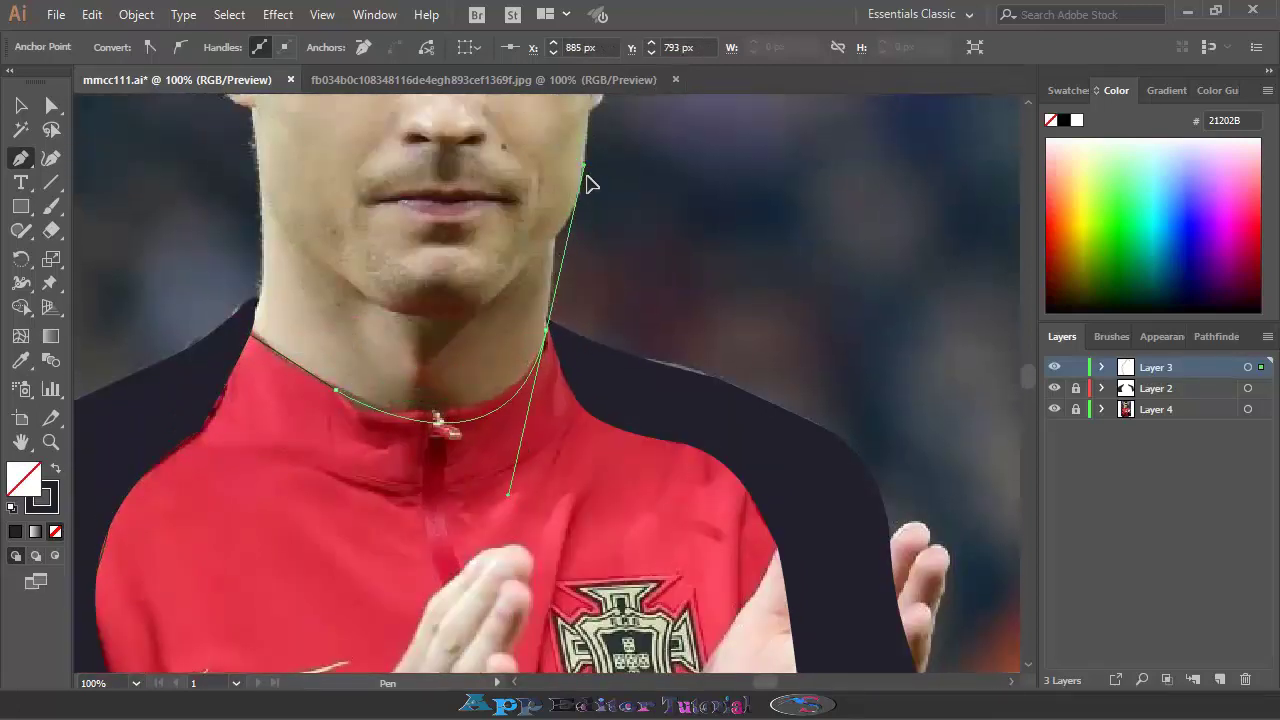
{"action": "left_click_drag", "start_coordinate": [570, 122], "coordinate": [594, 243]}
{"action": "left_click_drag", "start_coordinate": [583, 408], "coordinate": [628, 430]}
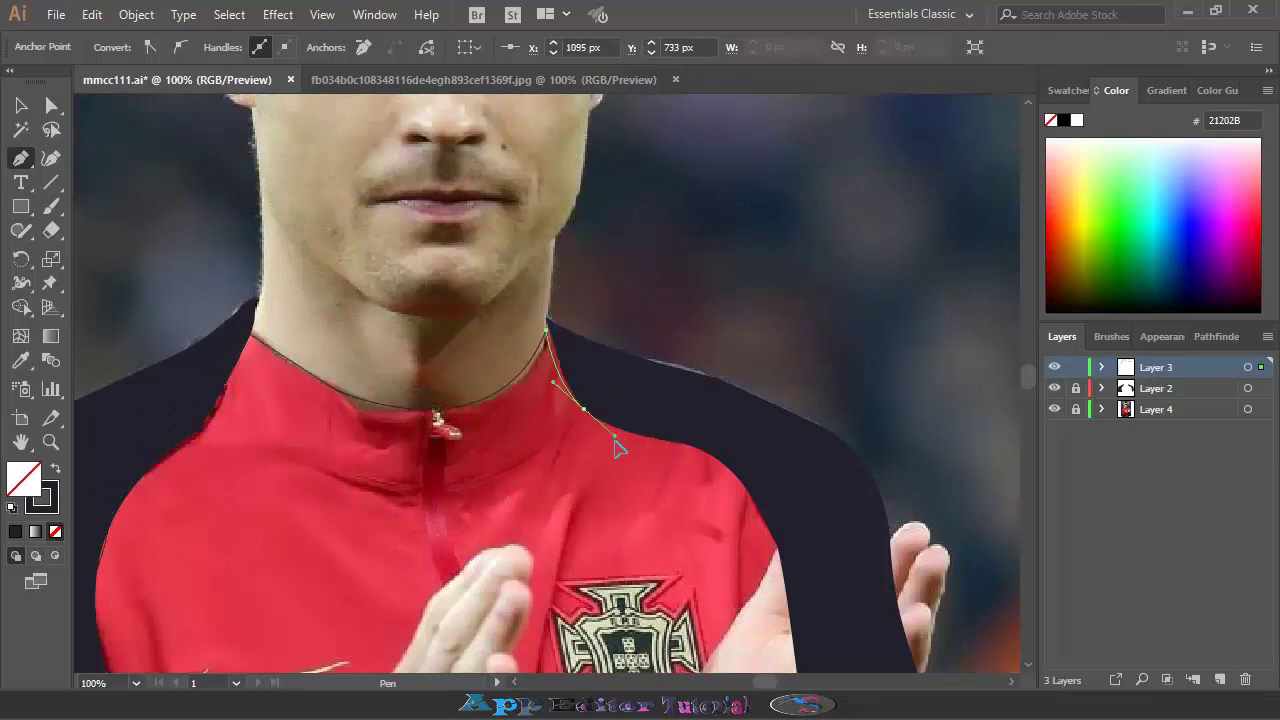
{"action": "mouse_move", "coordinate": [714, 457]}
{"action": "left_mouse_down"}
{"action": "mouse_move", "coordinate": [770, 487]}
{"action": "mouse_move", "coordinate": [805, 470]}
{"action": "mouse_move", "coordinate": [785, 635]}
{"action": "left_mouse_up"}
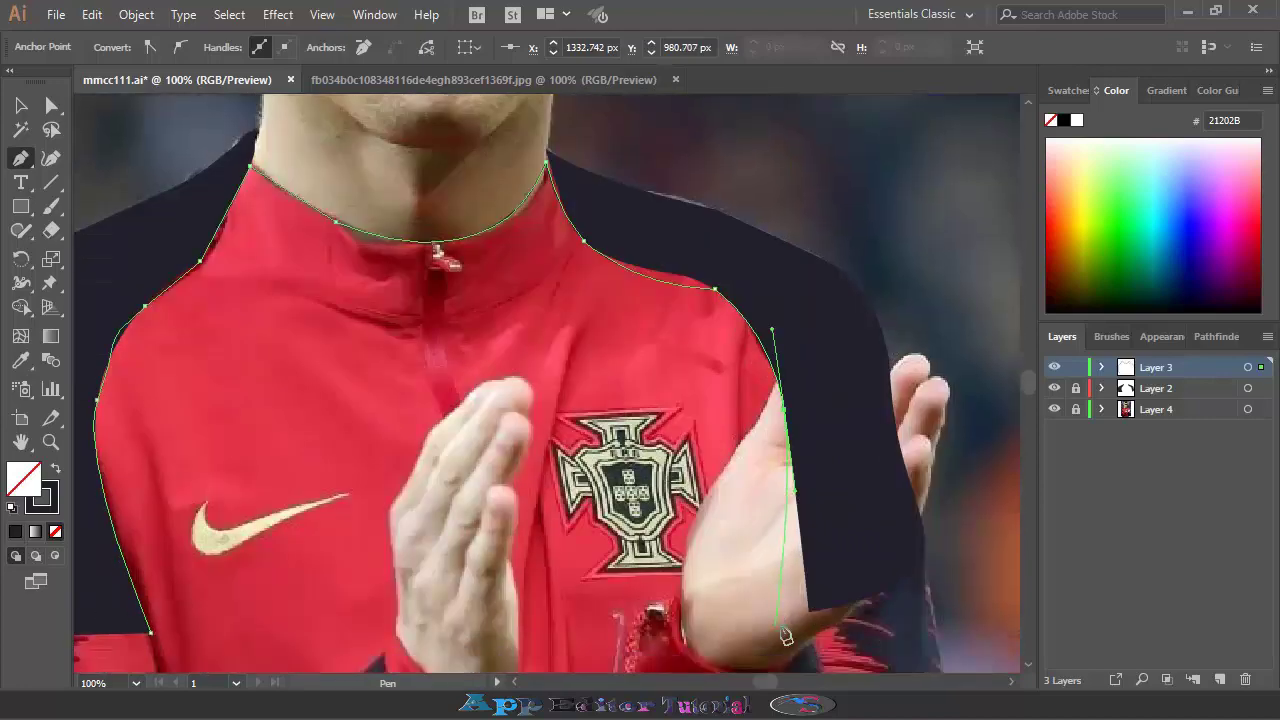
{"action": "scroll", "coordinate": [785, 635], "scroll_direction": "down", "scroll_amount": 2}
{"action": "left_click", "coordinate": [808, 540]}
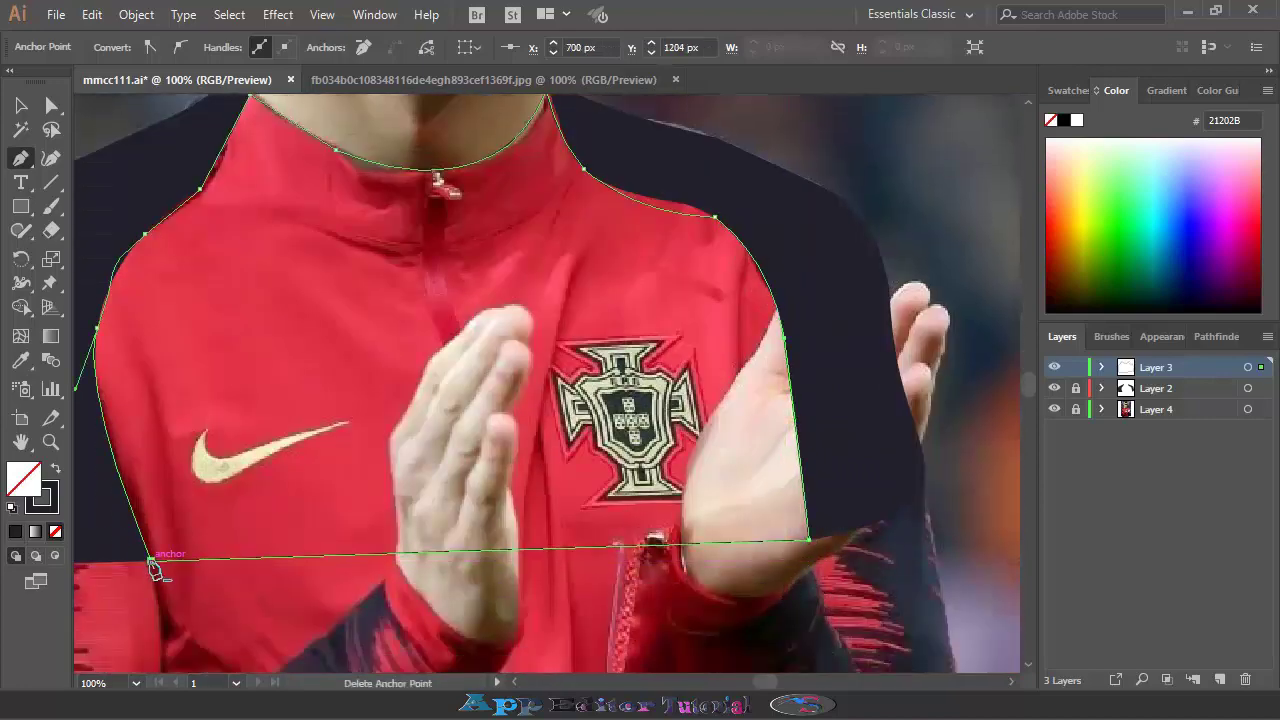
{"action": "left_click", "coordinate": [20, 360]}
{"action": "left_click", "coordinate": [267, 346]}
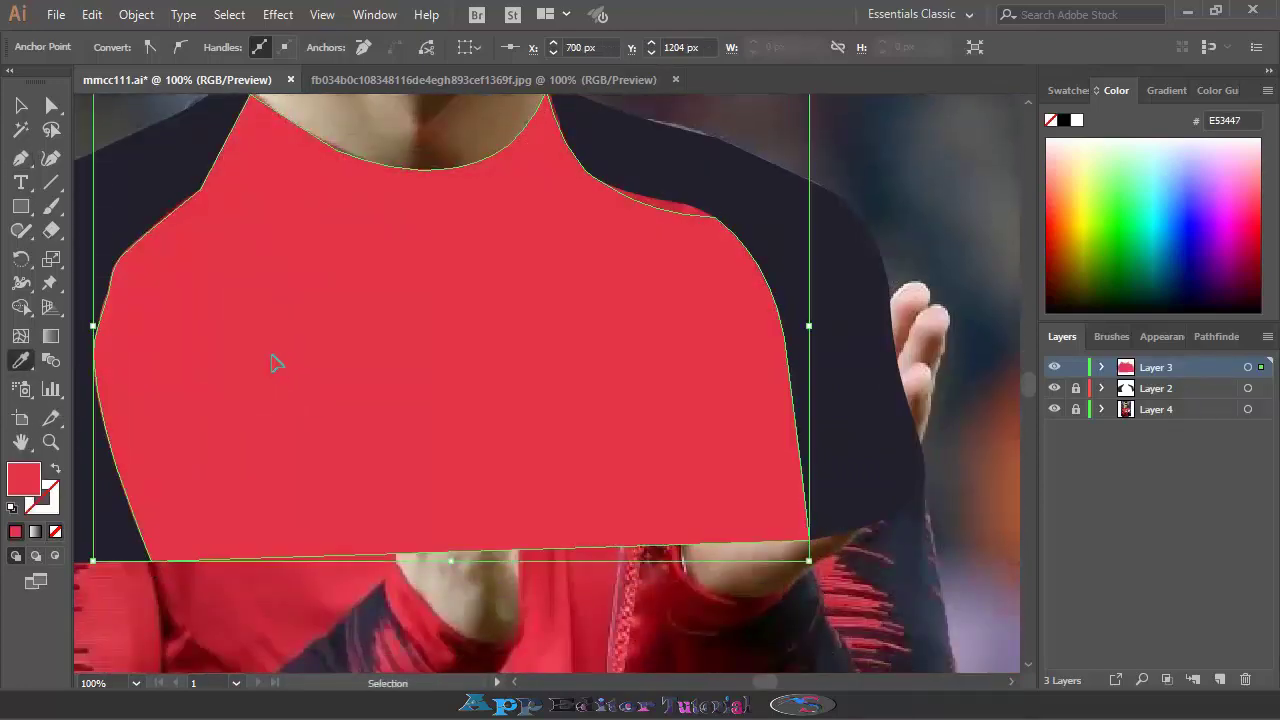
Zoom out to view the traced jacket, toggling the shirt layer's lock and the photo's visibility
{"action": "key", "text": "ctrl+minus"}
{"action": "left_click_drag", "start_coordinate": [661, 362], "coordinate": [438, 459]}
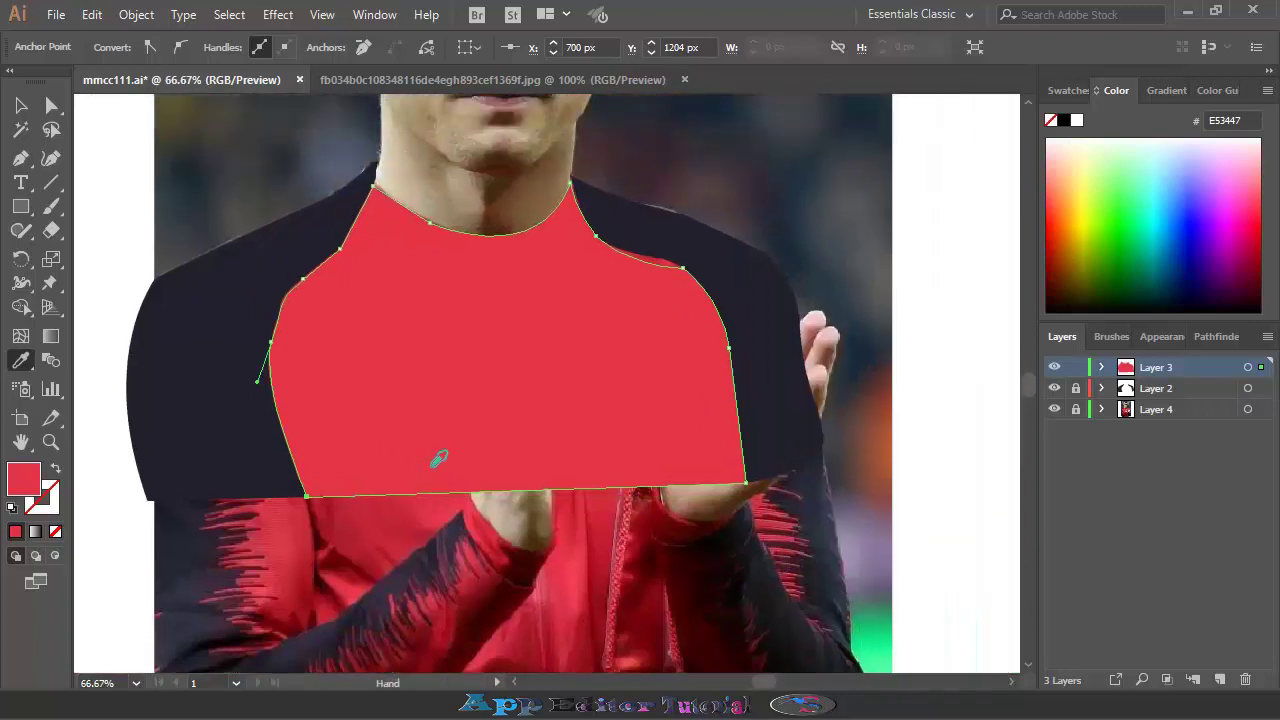
{"action": "left_click", "coordinate": [1075, 367]}
{"action": "left_click", "coordinate": [1054, 409]}
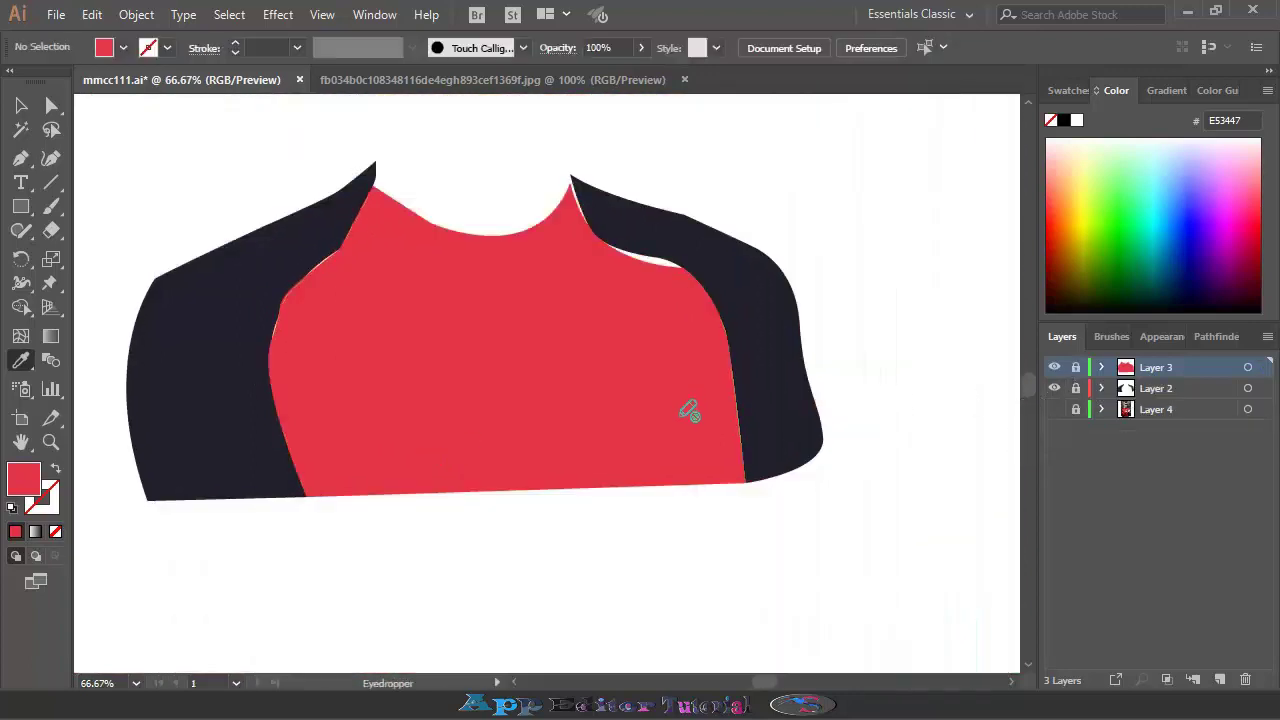
{"action": "scroll", "coordinate": [689, 410], "scroll_direction": "up", "scroll_amount": 3}
{"action": "left_click", "coordinate": [1075, 367]}
With Direct Selection, adjust the red panel's neckline, right shoulder and left edge anchors
{"action": "key", "text": "a"}
{"action": "left_click", "coordinate": [571, 366]}
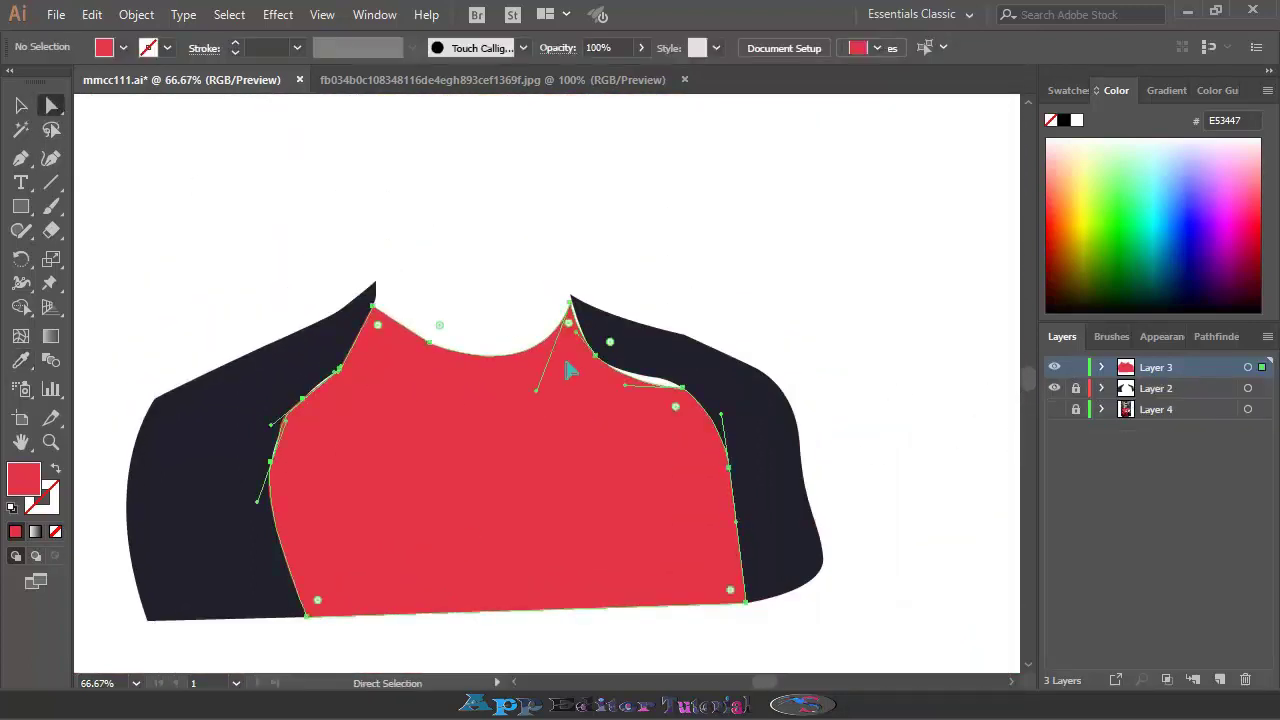
{"action": "left_click_drag", "start_coordinate": [570, 309], "coordinate": [570, 297]}
{"action": "left_click_drag", "start_coordinate": [685, 386], "coordinate": [683, 377]}
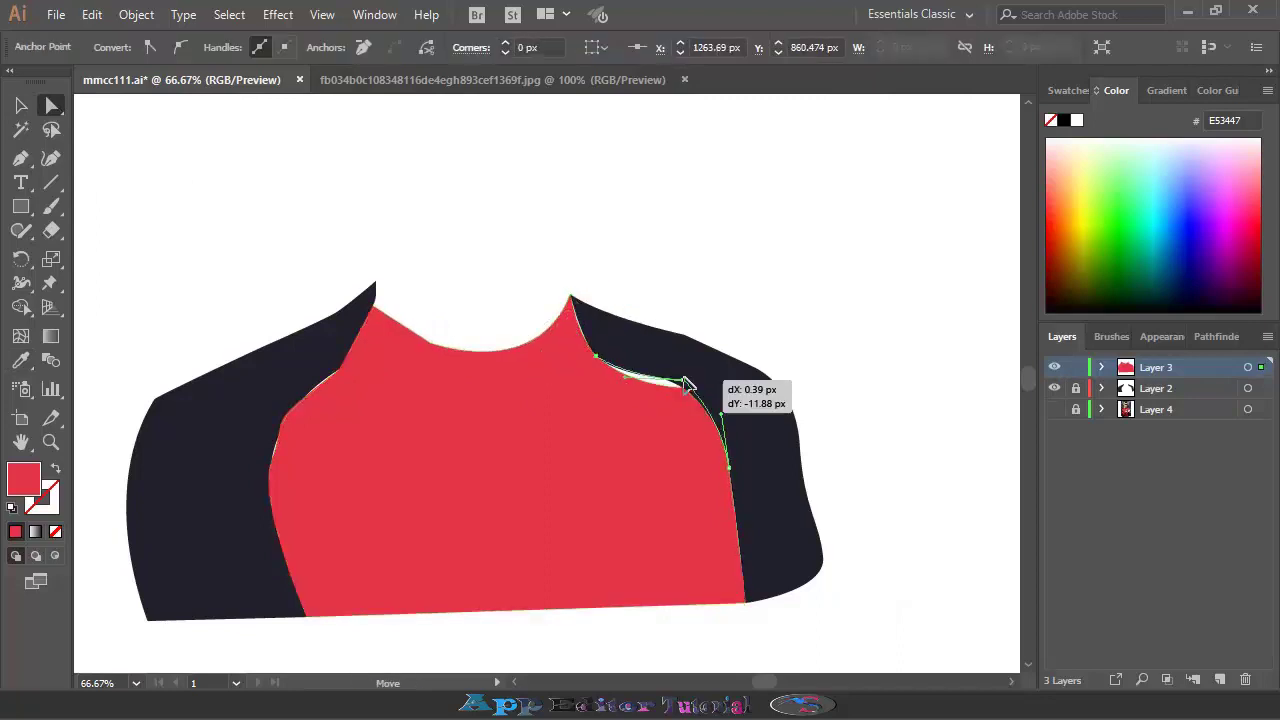
{"action": "left_click_drag", "start_coordinate": [338, 368], "coordinate": [297, 396]}
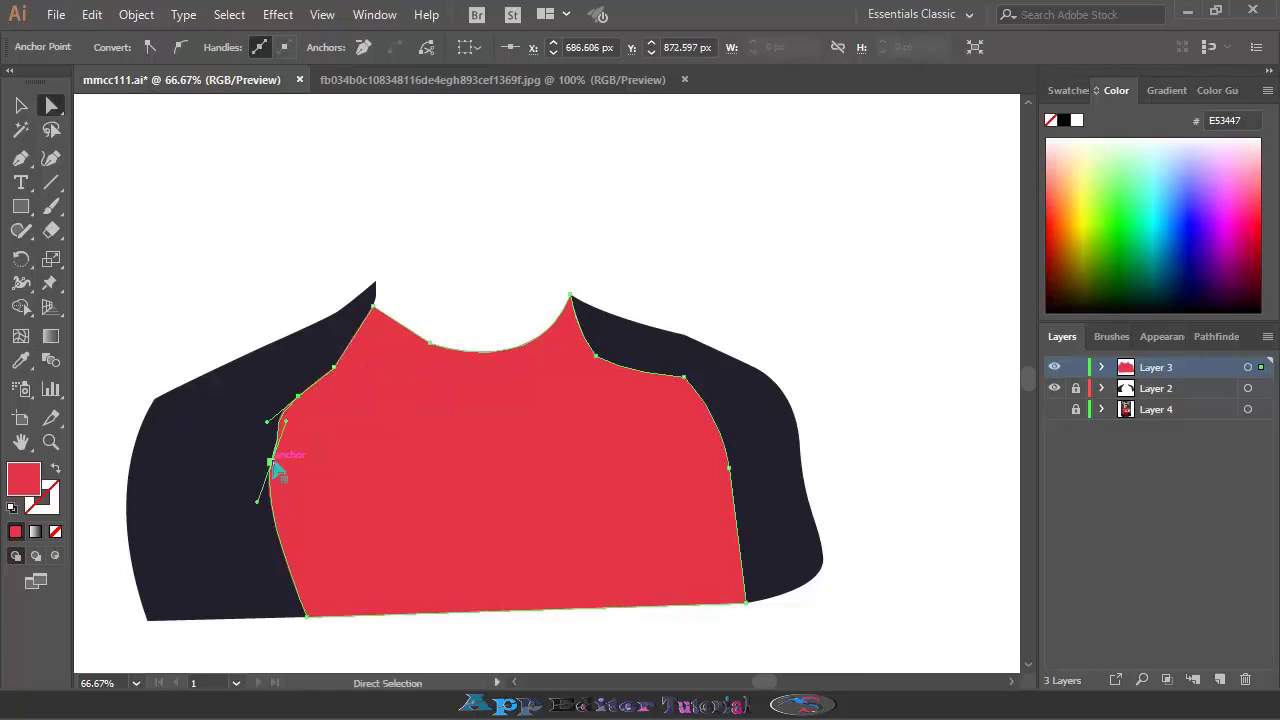
{"action": "left_click", "coordinate": [1076, 368]}
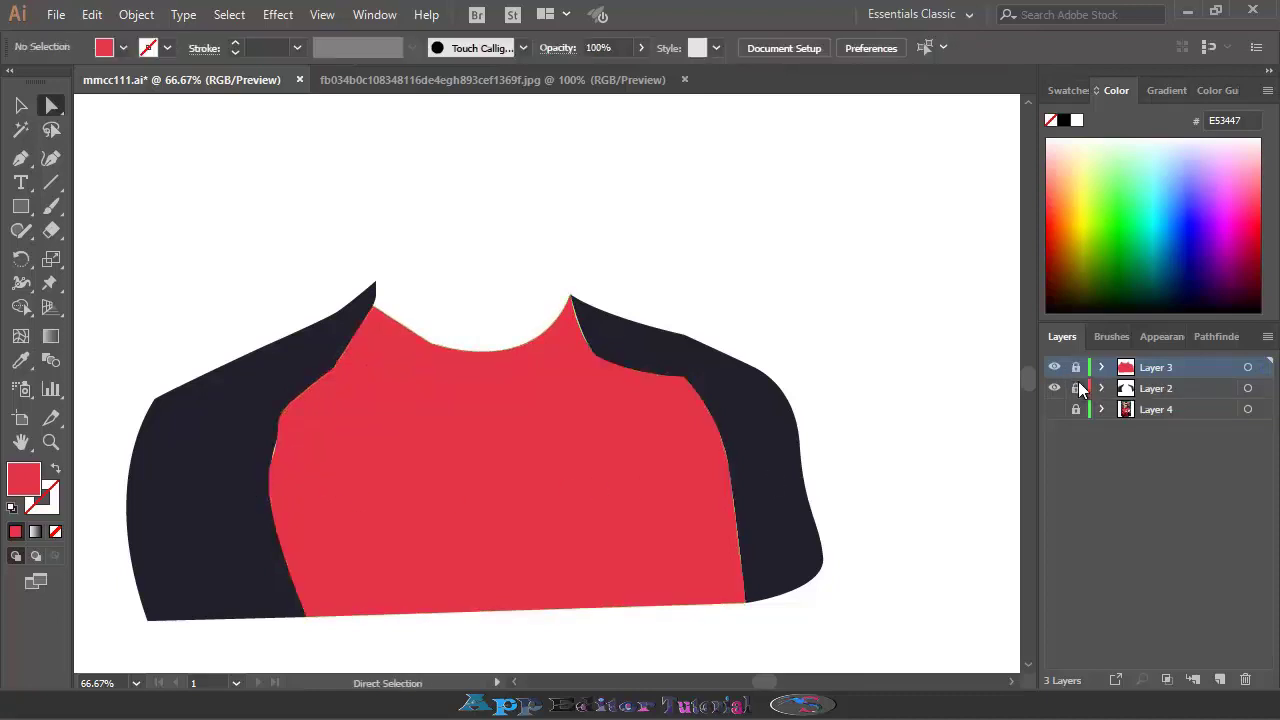
{"action": "left_click", "coordinate": [1076, 368]}
{"action": "left_click", "coordinate": [643, 368]}
{"action": "left_click", "coordinate": [569, 295]}
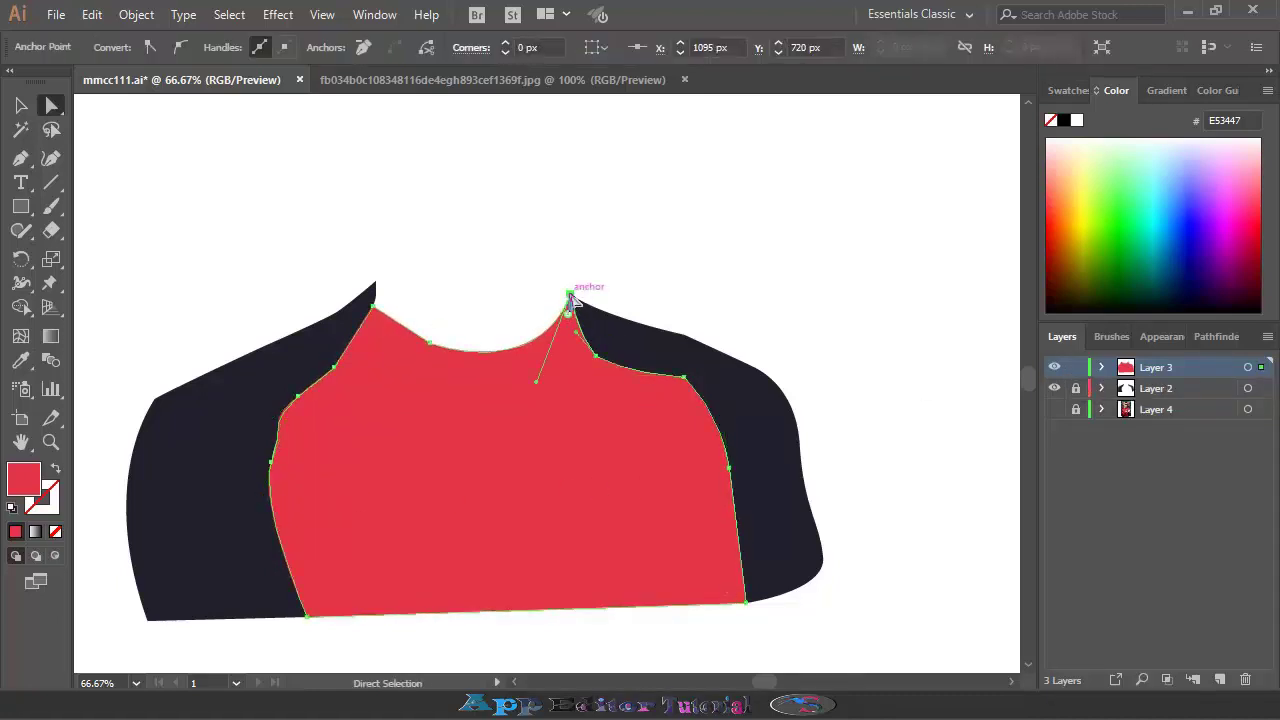
Lock Layer 3, show the photo Layer 4, hide the sleeve Layer 2, and add a new layer
{"action": "left_click", "coordinate": [1076, 368]}
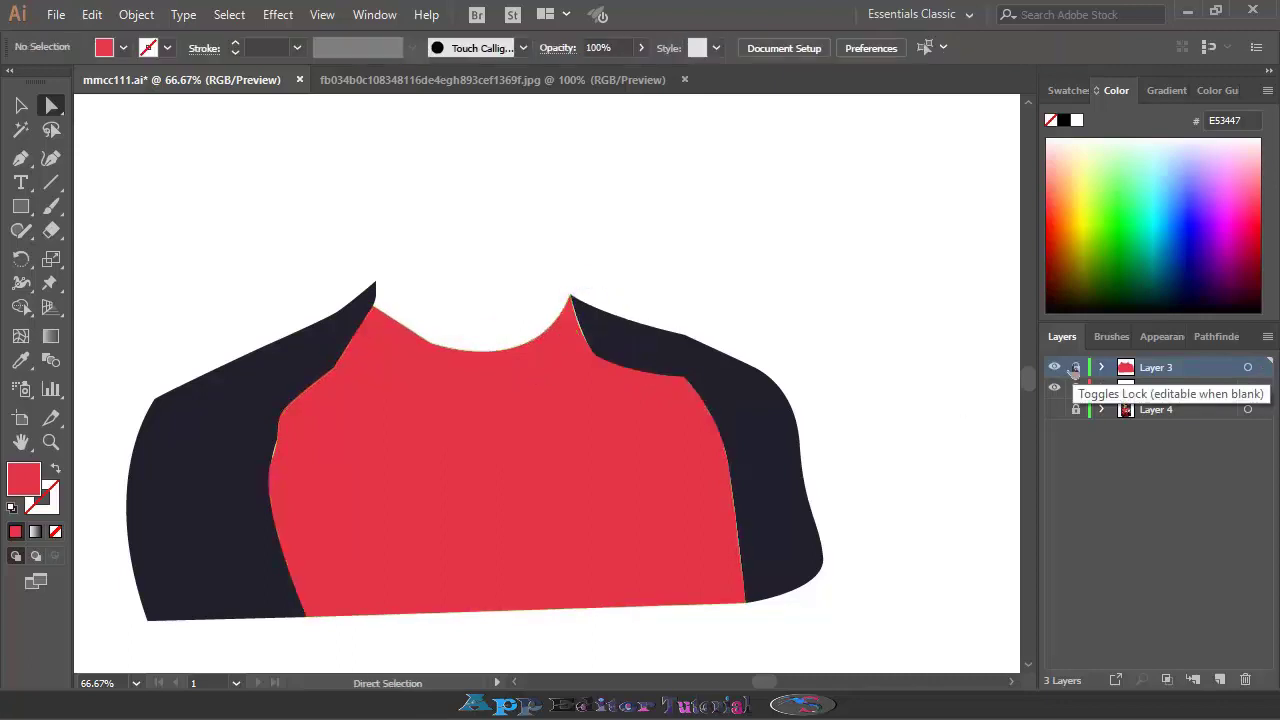
{"action": "left_click", "coordinate": [1054, 410]}
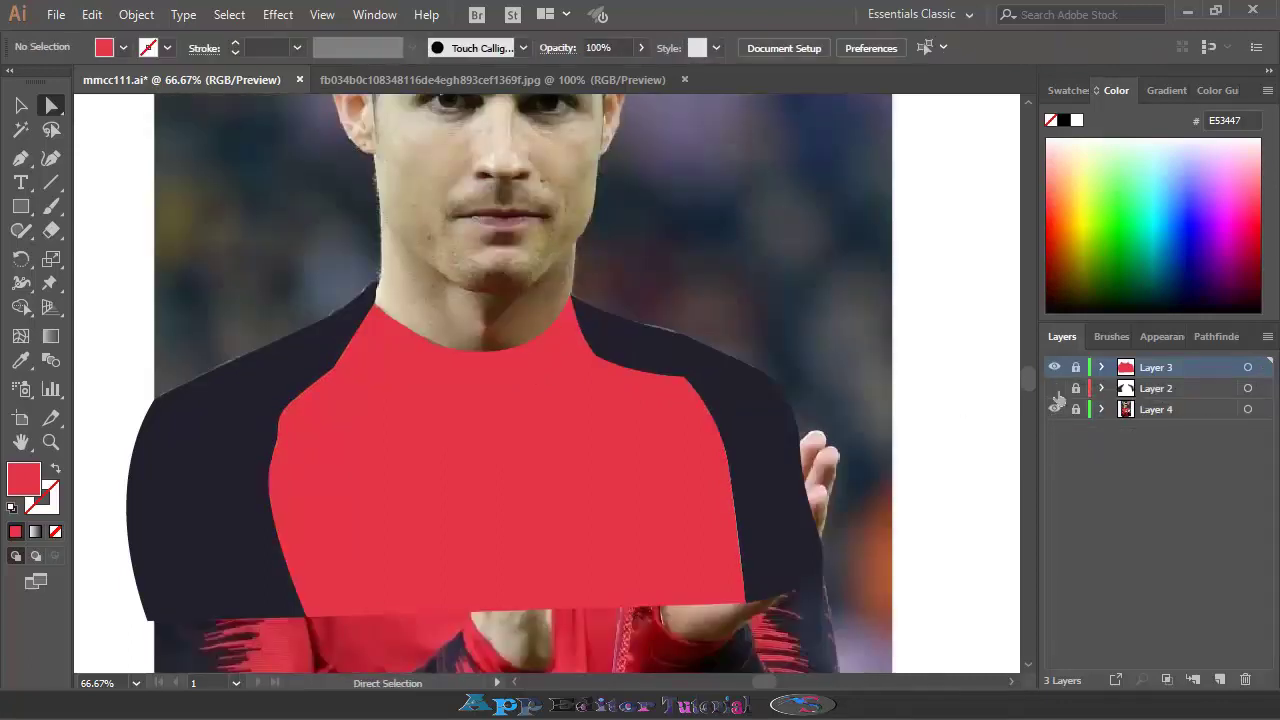
{"action": "left_click", "coordinate": [1055, 389]}
{"action": "left_click", "coordinate": [1193, 678]}
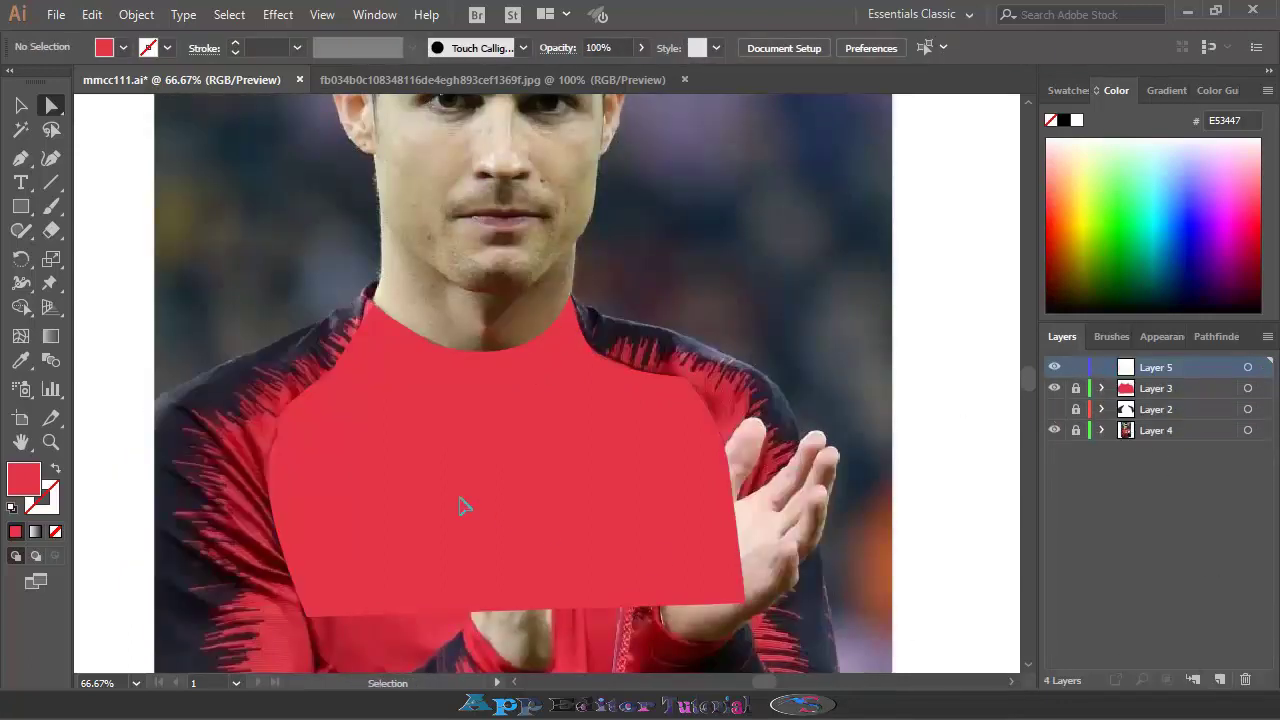
At 100% zoom, set an outline-only Pen path, hide Layer 3, and start at the collar
{"action": "key", "text": "ctrl+plus"}
{"action": "left_click_drag", "start_coordinate": [458, 489], "coordinate": [605, 428]}
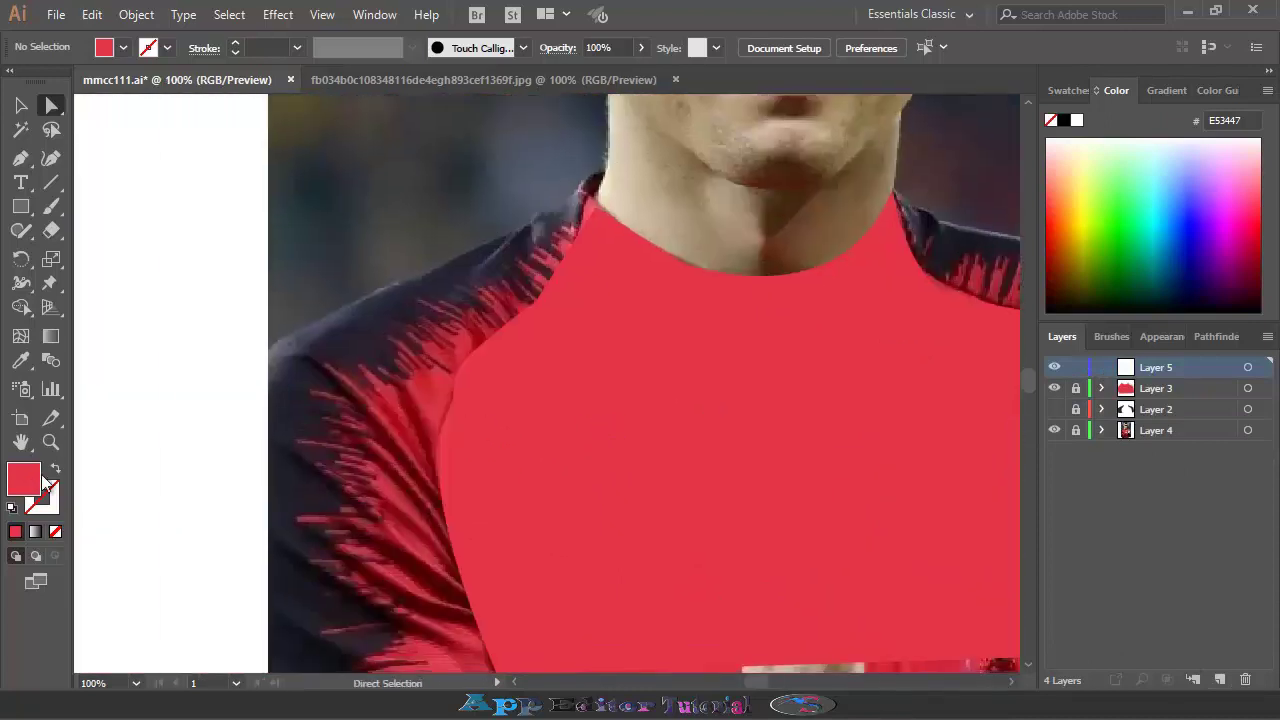
{"action": "left_click", "coordinate": [55, 469]}
{"action": "key", "text": "p"}
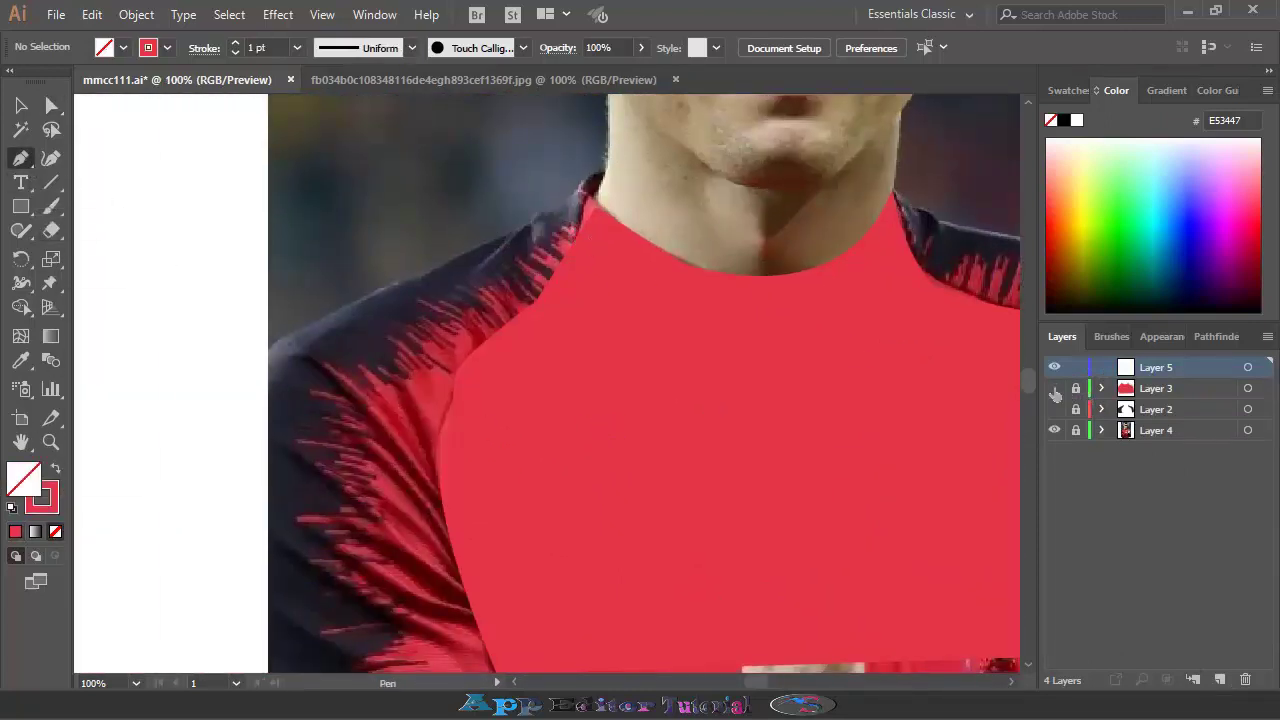
{"action": "left_click", "coordinate": [1055, 389]}
{"action": "left_click_drag", "start_coordinate": [569, 230], "coordinate": [566, 264]}
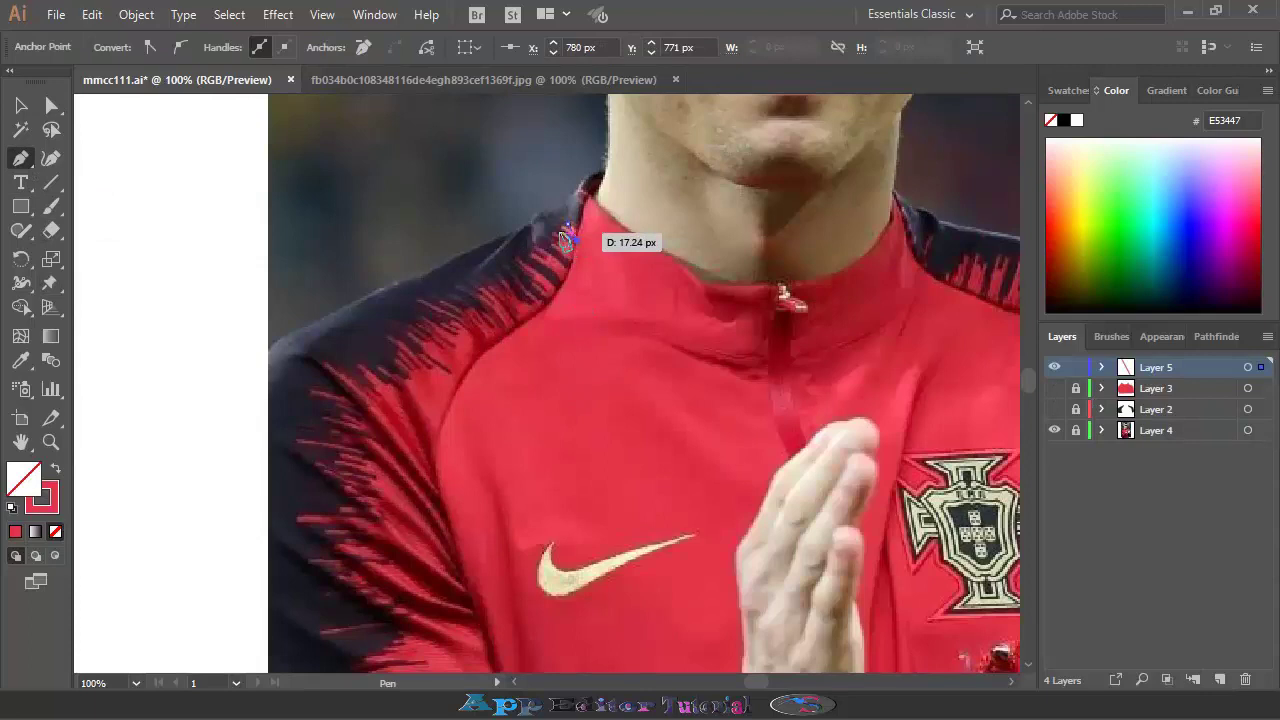
Zigzag the path along the collar stripes and down toward the sleeve
{"action": "left_click", "coordinate": [556, 292]}
{"action": "left_click", "coordinate": [522, 267]}
{"action": "left_click", "coordinate": [505, 285]}
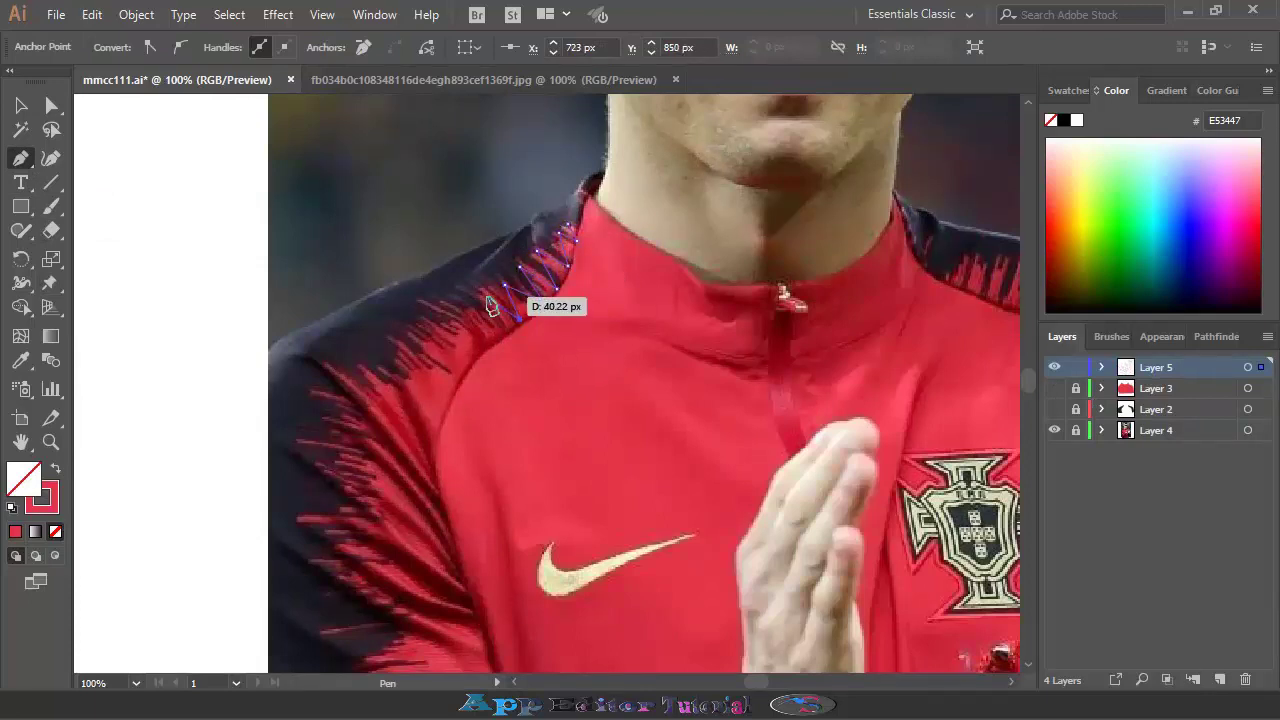
{"action": "left_click", "coordinate": [490, 300]}
{"action": "left_click", "coordinate": [467, 316]}
{"action": "left_click", "coordinate": [486, 350]}
{"action": "left_click", "coordinate": [444, 327]}
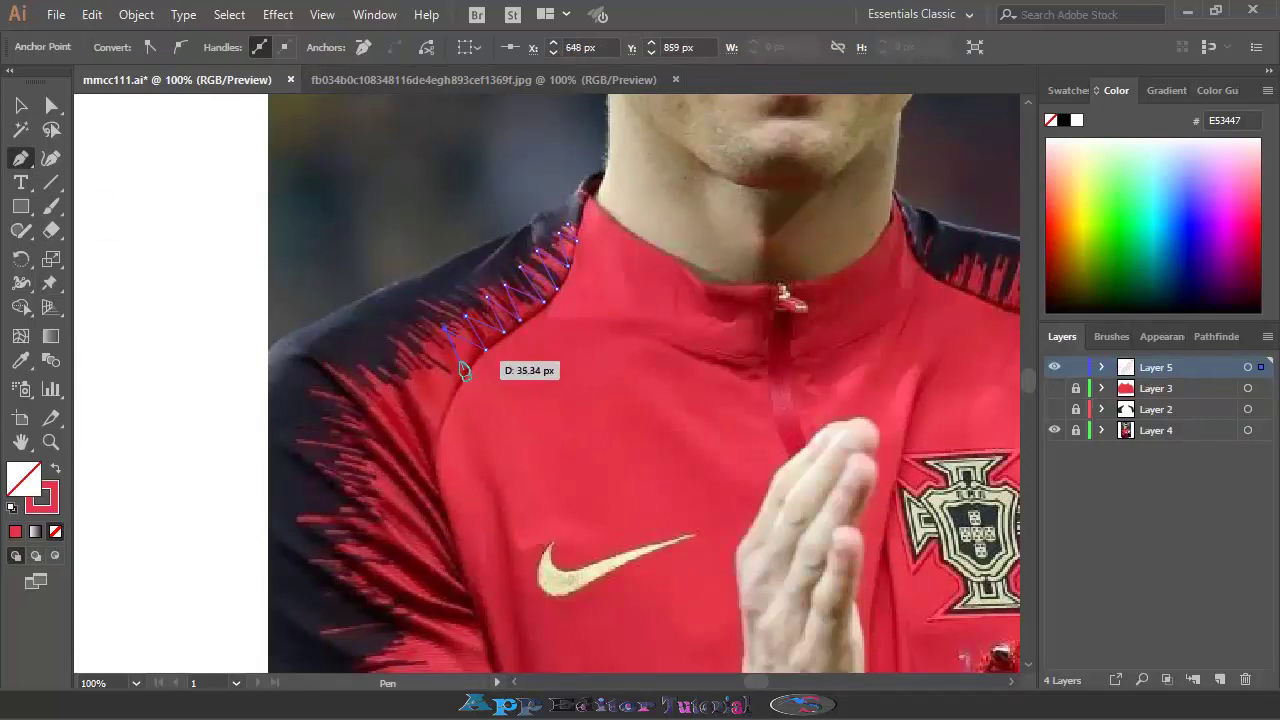
{"action": "left_click", "coordinate": [459, 360]}
{"action": "left_click", "coordinate": [414, 326]}
{"action": "left_click", "coordinate": [449, 379]}
{"action": "left_click", "coordinate": [358, 368]}
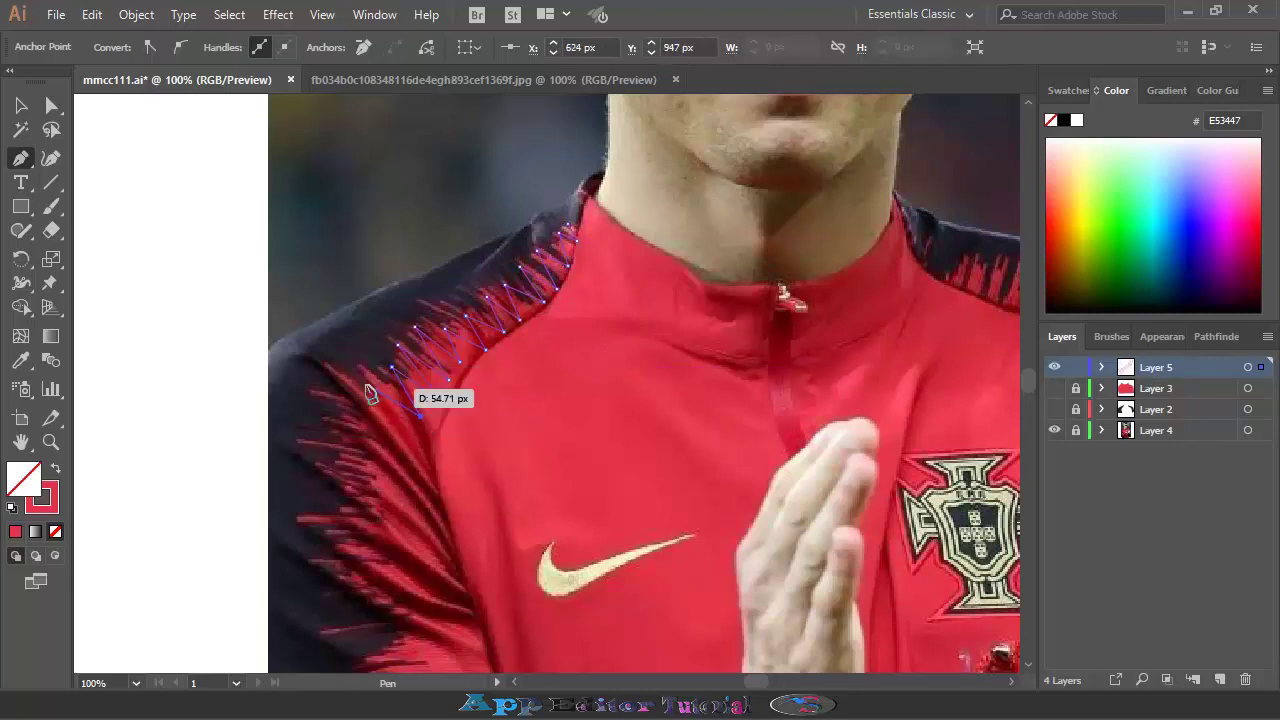
{"action": "left_click", "coordinate": [420, 416]}
{"action": "left_click", "coordinate": [342, 376]}
Continue the zigzag down the sleeve stripes, then curve the path back to the collar
{"action": "left_click", "coordinate": [436, 496]}
{"action": "left_click", "coordinate": [349, 434]}
{"action": "left_click", "coordinate": [438, 550]}
{"action": "left_click", "coordinate": [351, 488]}
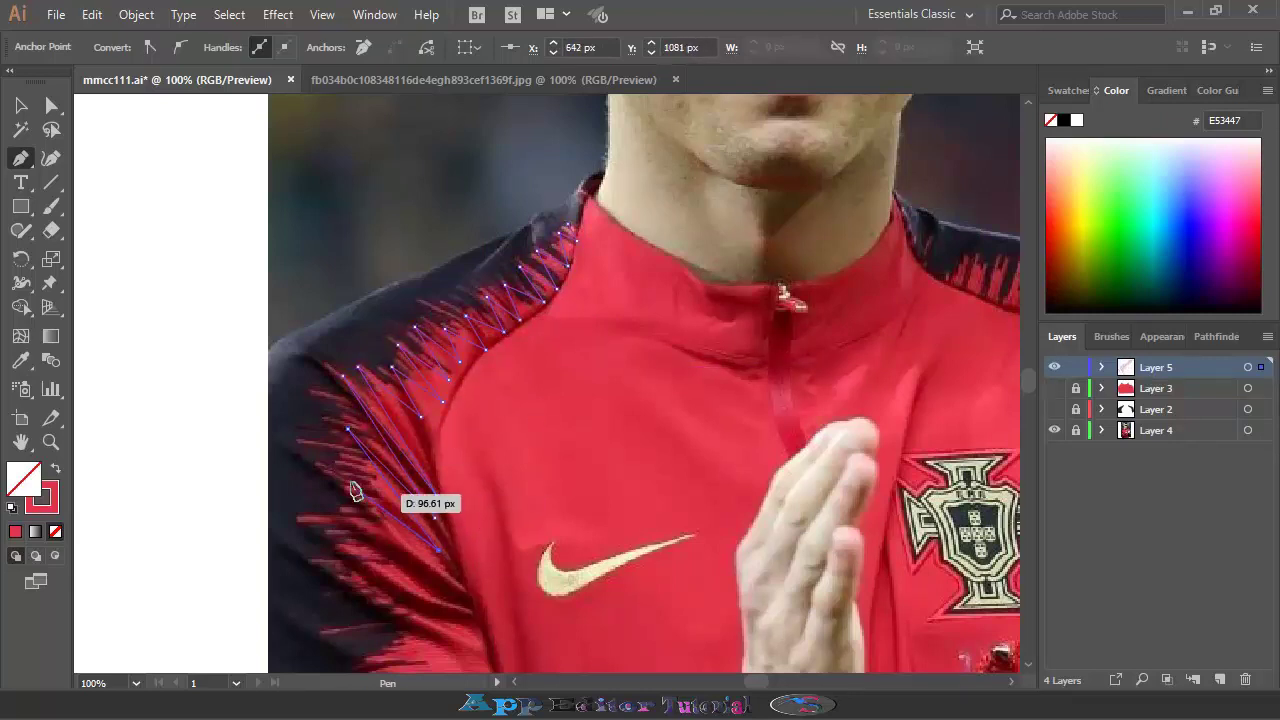
{"action": "left_click", "coordinate": [442, 578]}
{"action": "left_click", "coordinate": [343, 512]}
{"action": "left_click", "coordinate": [452, 620]}
{"action": "scroll", "coordinate": [452, 620], "scroll_direction": "down", "scroll_amount": 2}
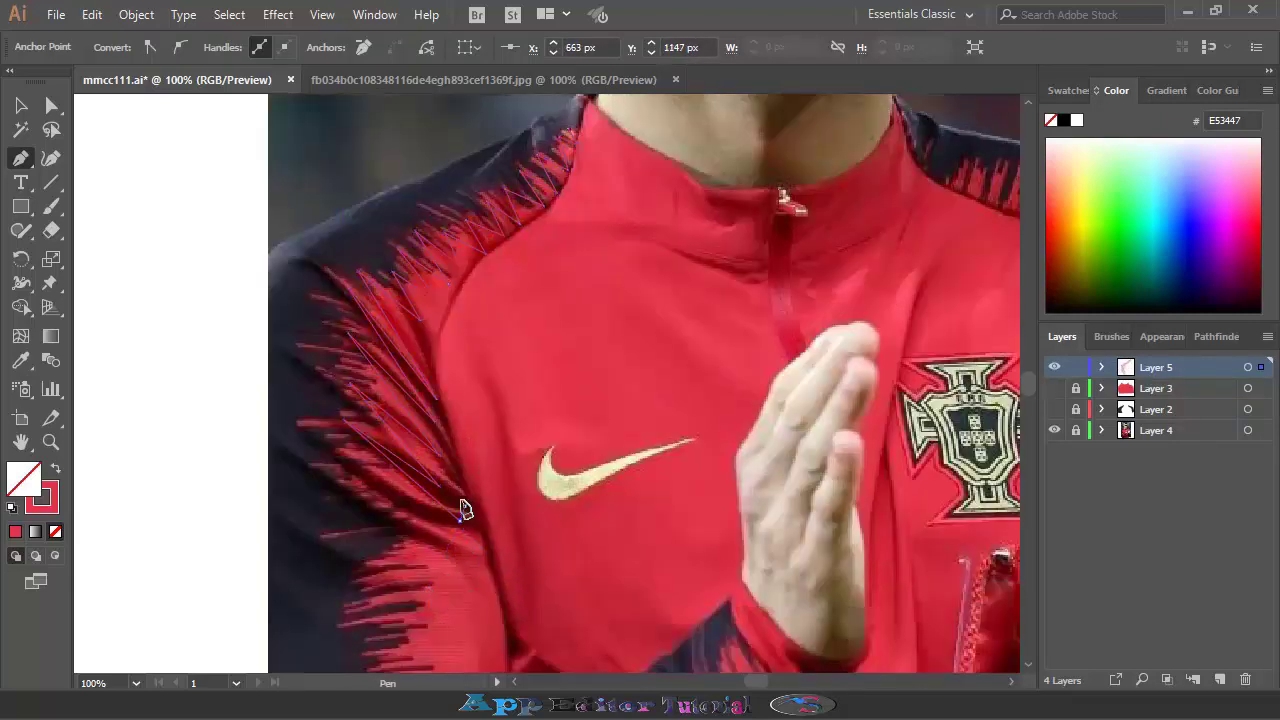
{"action": "left_click_drag", "start_coordinate": [447, 324], "coordinate": [505, 258]}
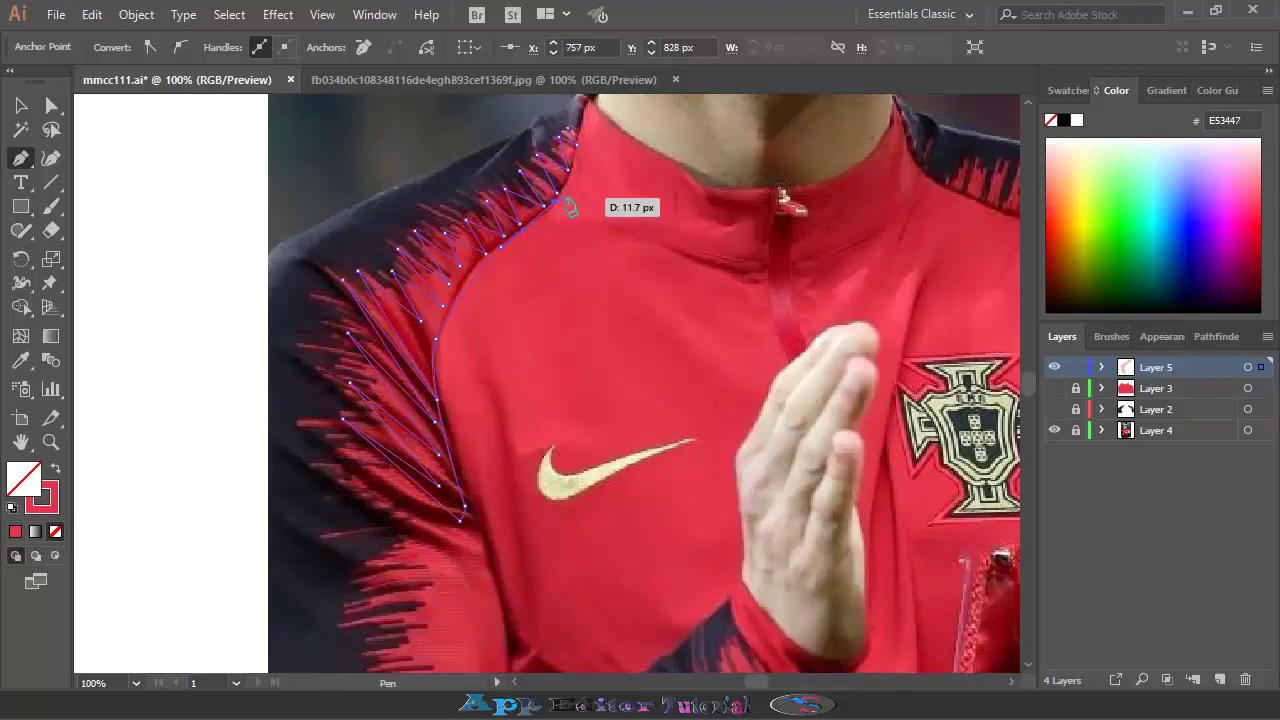
{"action": "scroll", "coordinate": [572, 208], "scroll_direction": "up", "scroll_amount": 2}
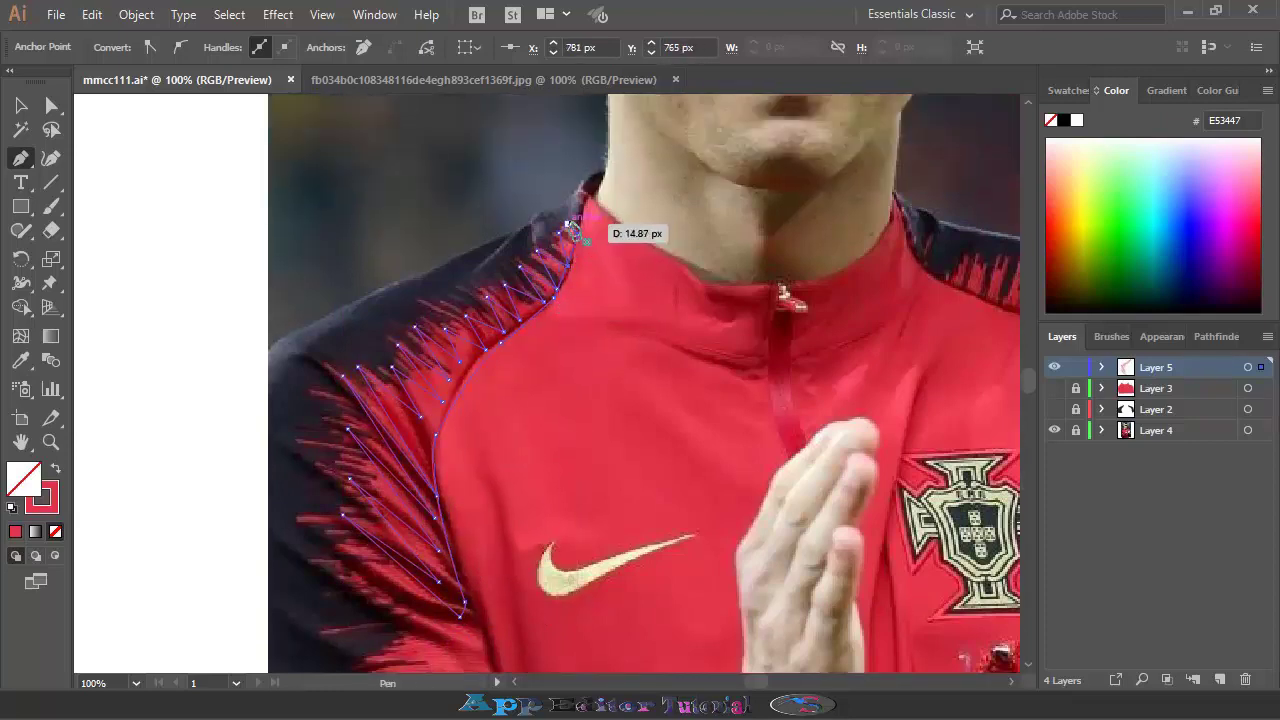
Fill the stripe shape with the jersey's red C52B3B sampled by the Eyedropper
{"action": "left_click", "coordinate": [20, 360]}
{"action": "left_click", "coordinate": [411, 416]}
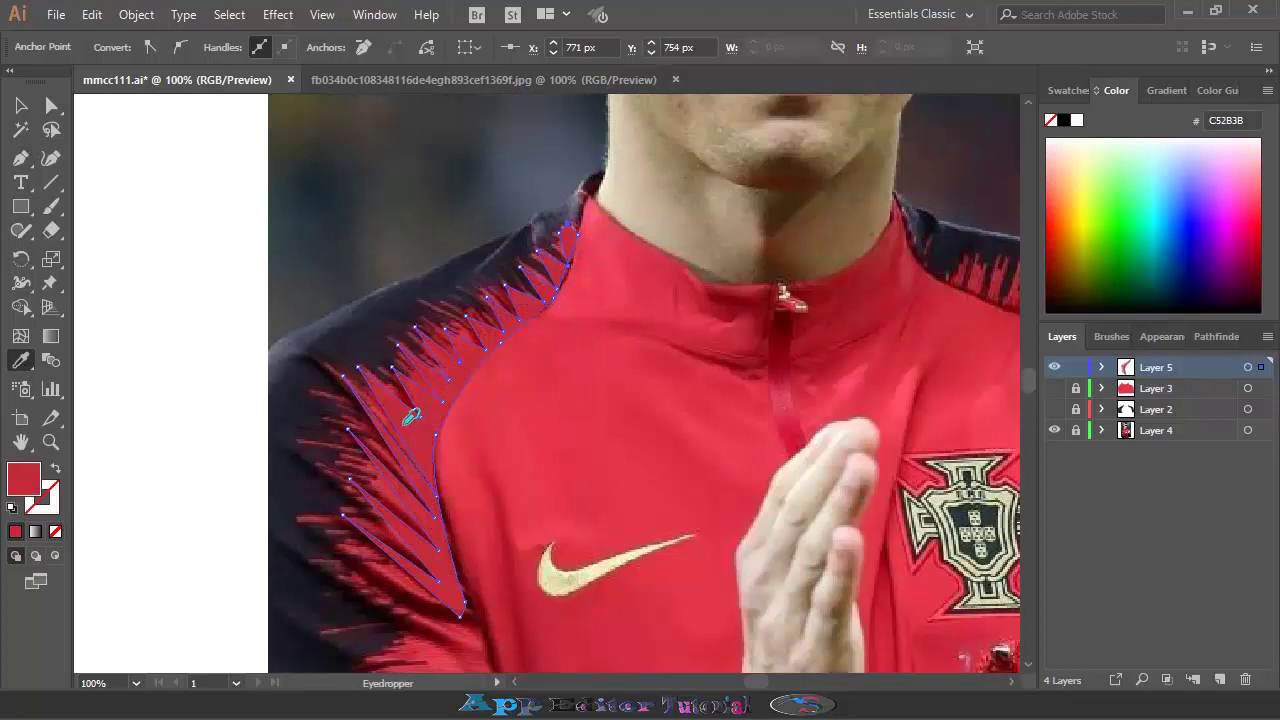
{"action": "scroll", "coordinate": [770, 423], "scroll_direction": "right", "scroll_amount": 5}
{"action": "scroll", "coordinate": [658, 446], "scroll_direction": "right", "scroll_amount": 1}
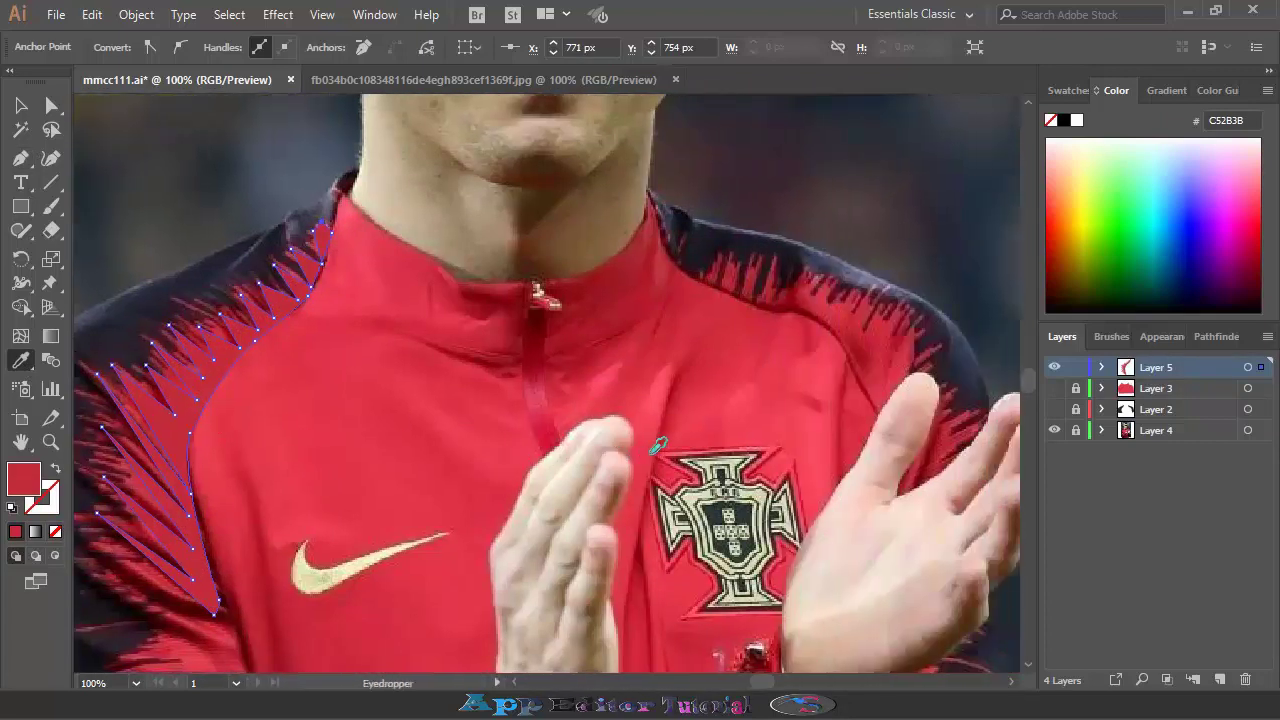
Start an outline-only zigzag path along the right collar's red stripes
{"action": "key", "text": "ctrl+shift+a"}
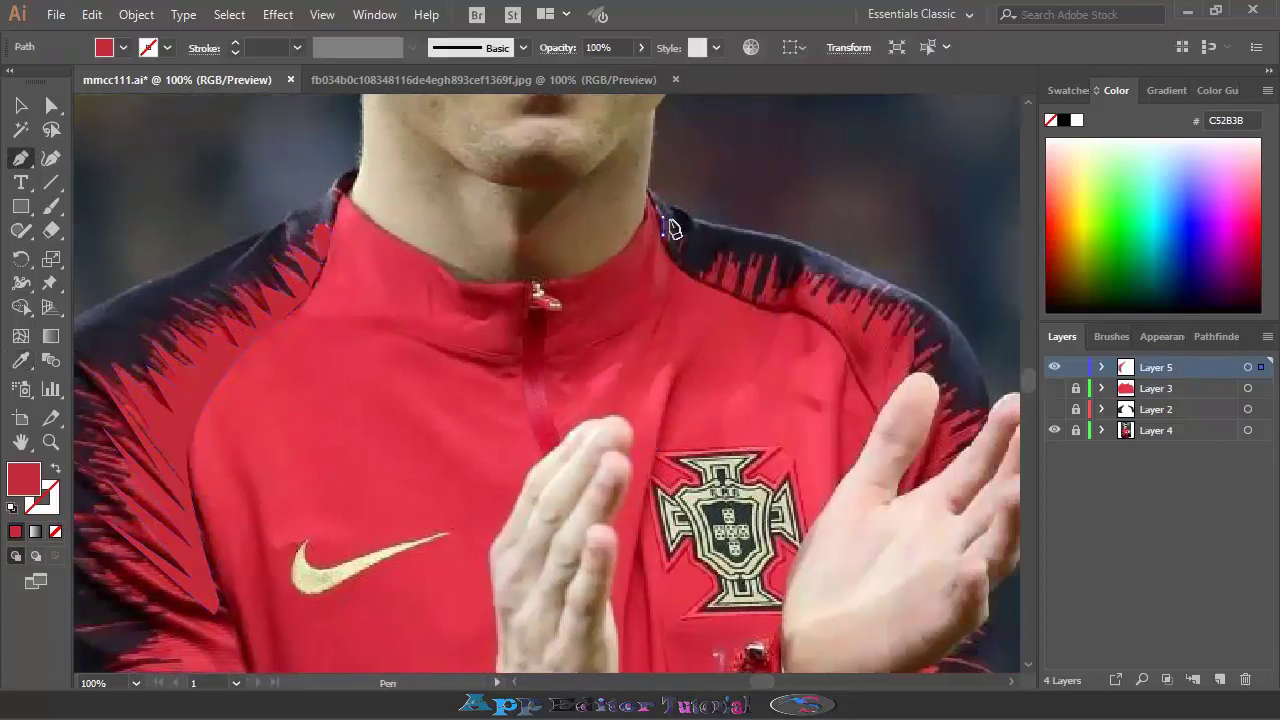
{"action": "left_click", "coordinate": [661, 215]}
{"action": "left_click", "coordinate": [55, 468]}
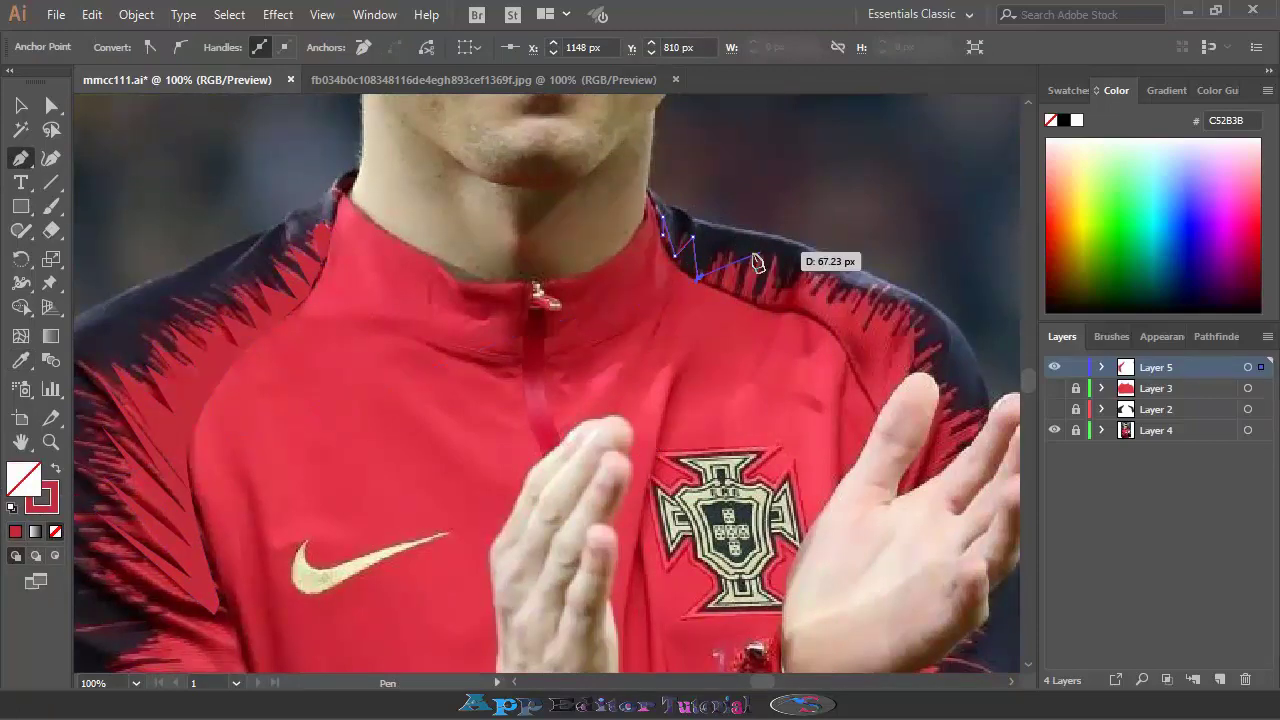
{"action": "left_click", "coordinate": [718, 256]}
{"action": "left_click", "coordinate": [722, 287]}
{"action": "left_click", "coordinate": [744, 258]}
{"action": "left_click", "coordinate": [748, 291]}
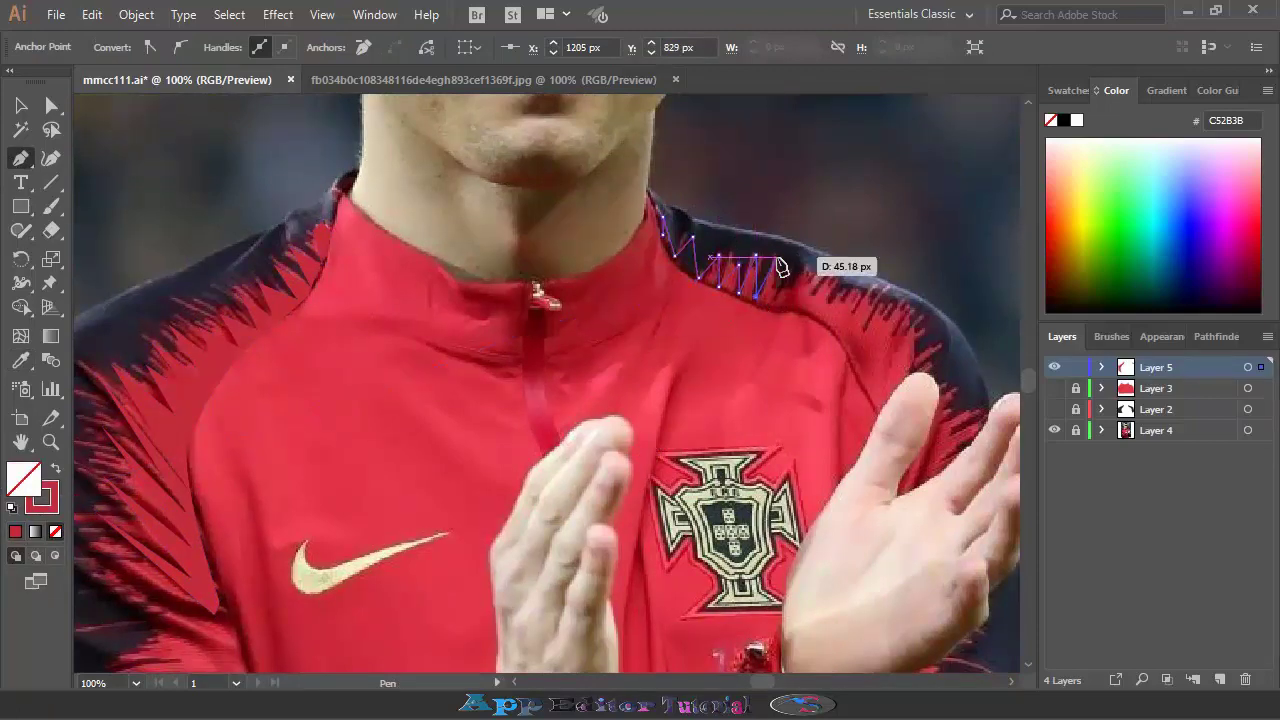
{"action": "left_click", "coordinate": [774, 260]}
{"action": "left_click", "coordinate": [769, 297]}
{"action": "left_click", "coordinate": [836, 287]}
{"action": "left_click", "coordinate": [822, 305]}
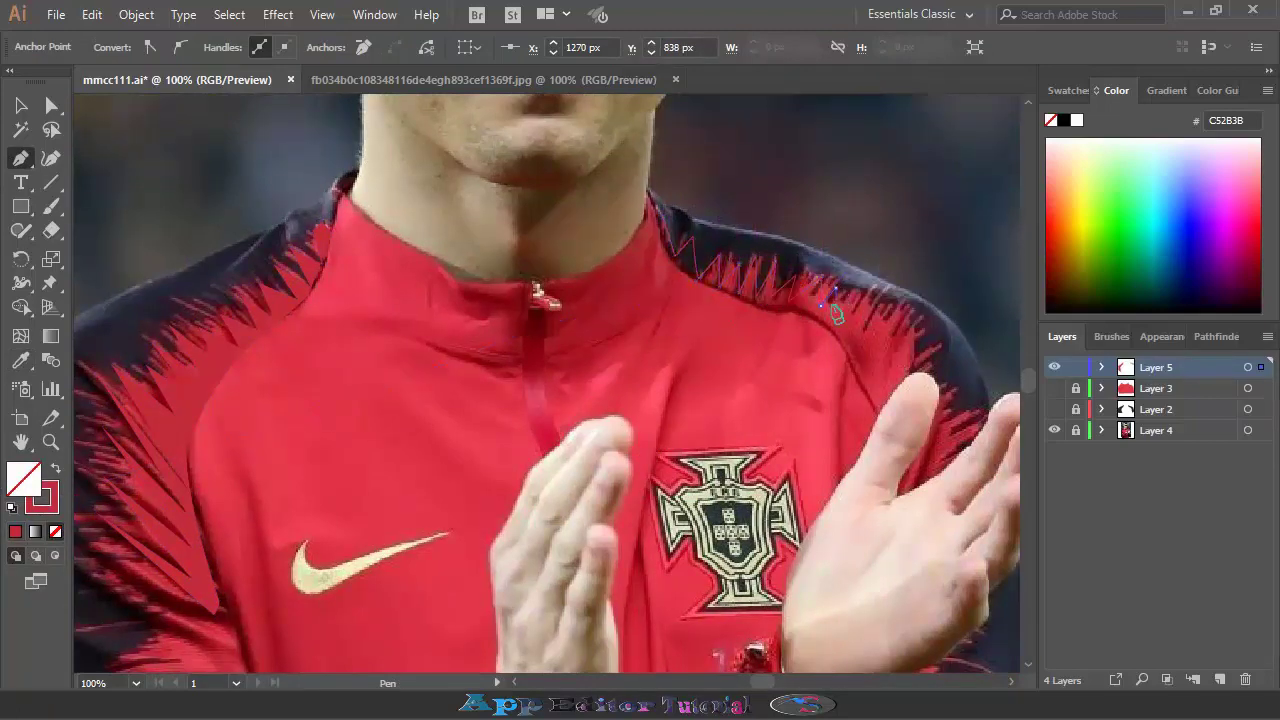
Extend the zigzag across the right shoulder and down the hand edge, closing it at the collar
{"action": "left_click", "coordinate": [868, 330]}
{"action": "left_click", "coordinate": [886, 296]}
{"action": "left_click", "coordinate": [884, 343]}
{"action": "left_click", "coordinate": [912, 309]}
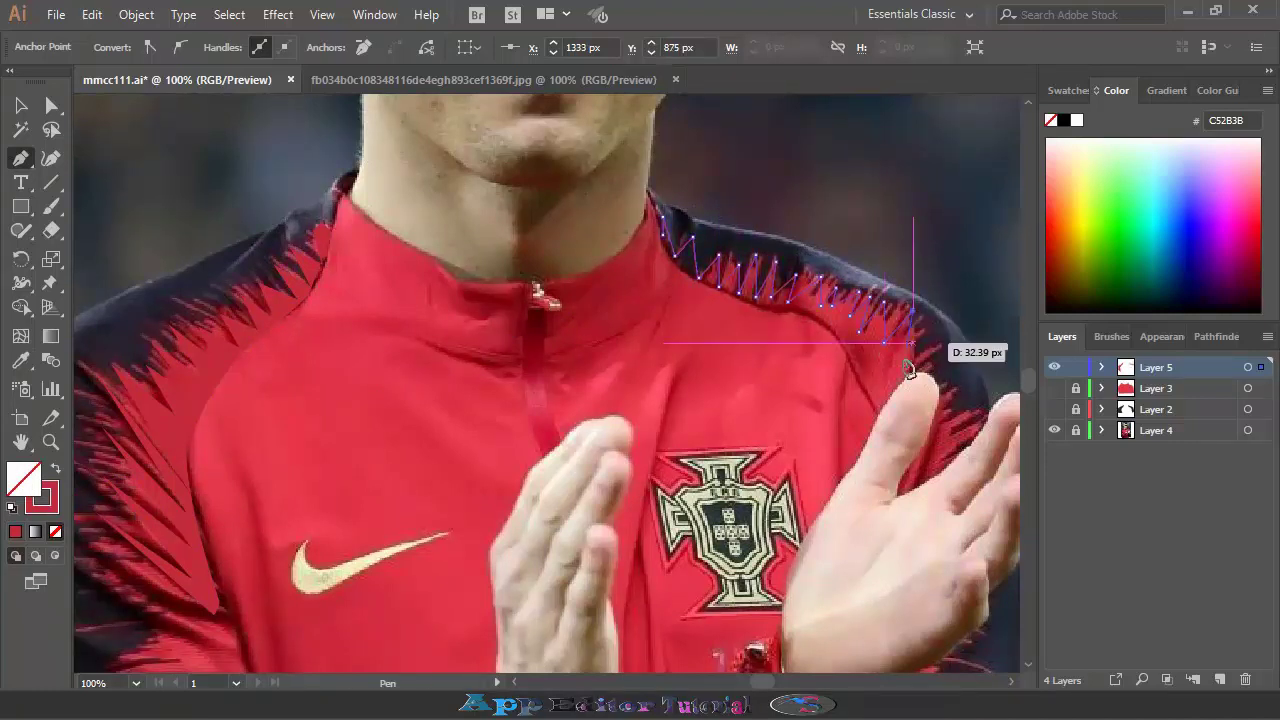
{"action": "left_click", "coordinate": [912, 358]}
{"action": "left_click", "coordinate": [940, 378]}
{"action": "left_click", "coordinate": [935, 412]}
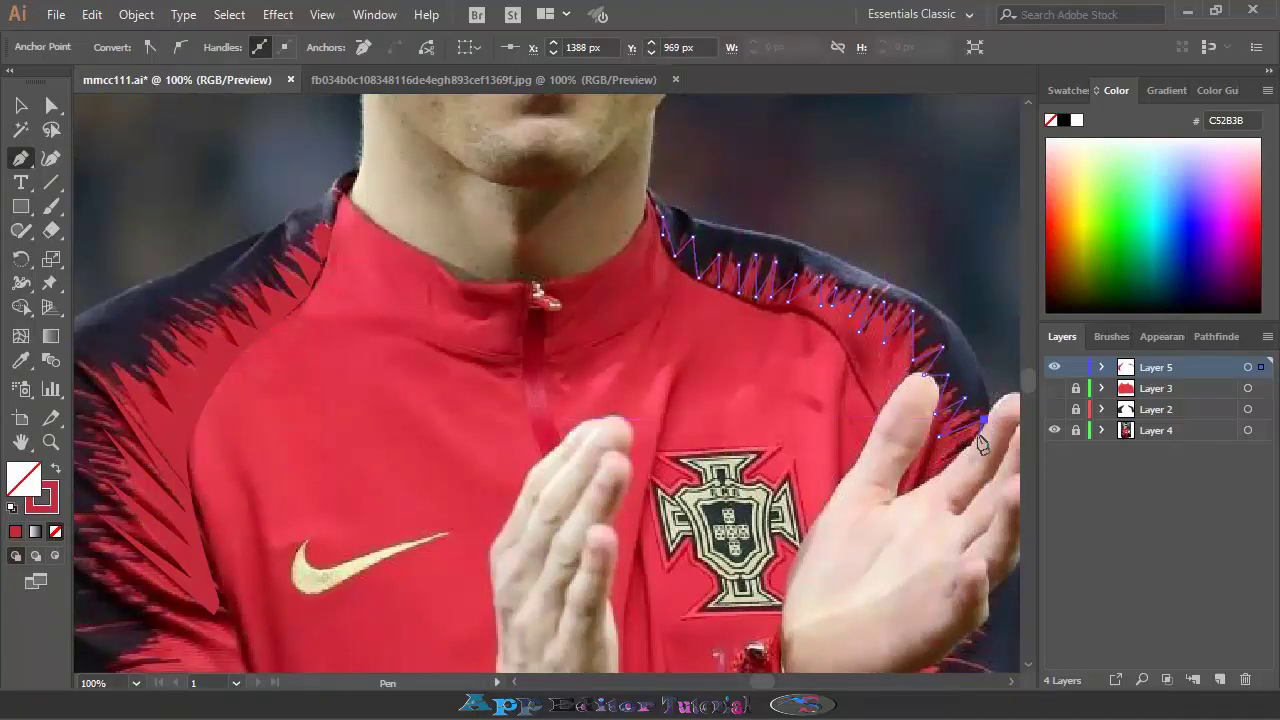
{"action": "scroll", "coordinate": [940, 485], "scroll_direction": "right", "scroll_amount": 3}
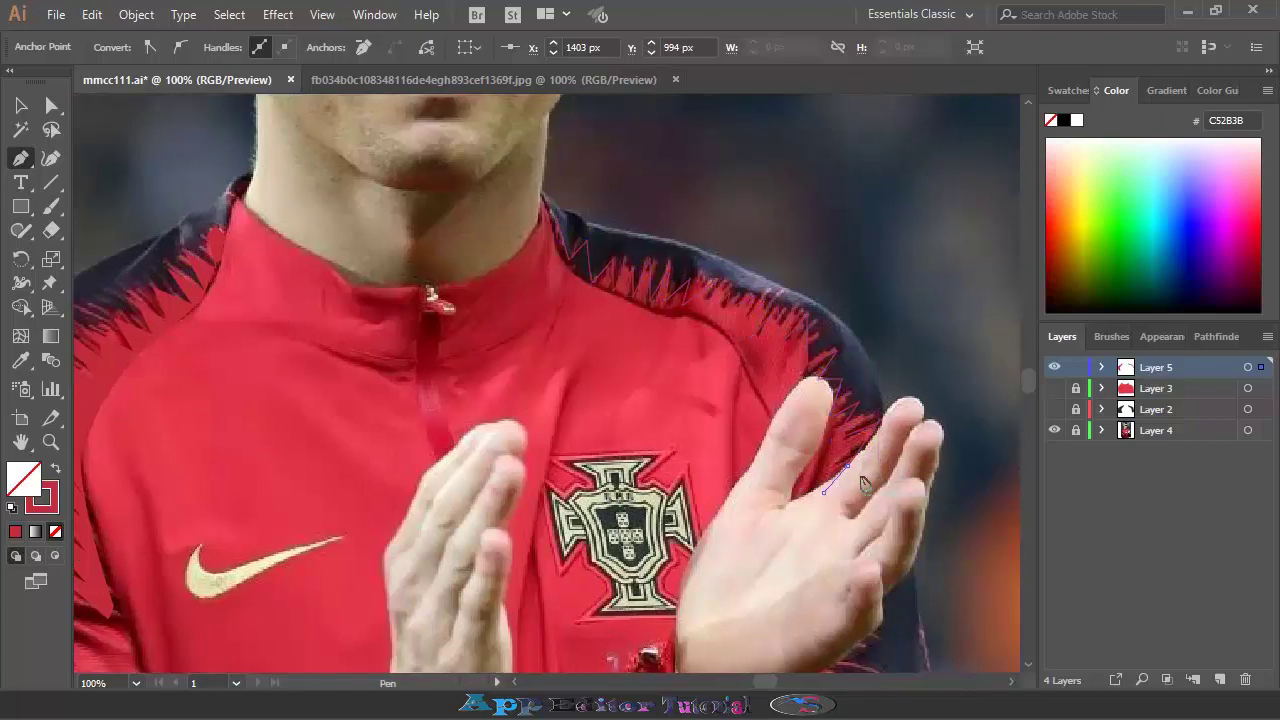
{"action": "left_click", "coordinate": [830, 495]}
{"action": "left_click", "coordinate": [885, 520]}
{"action": "left_click", "coordinate": [830, 545]}
{"action": "left_click", "coordinate": [818, 577]}
{"action": "left_click", "coordinate": [778, 437]}
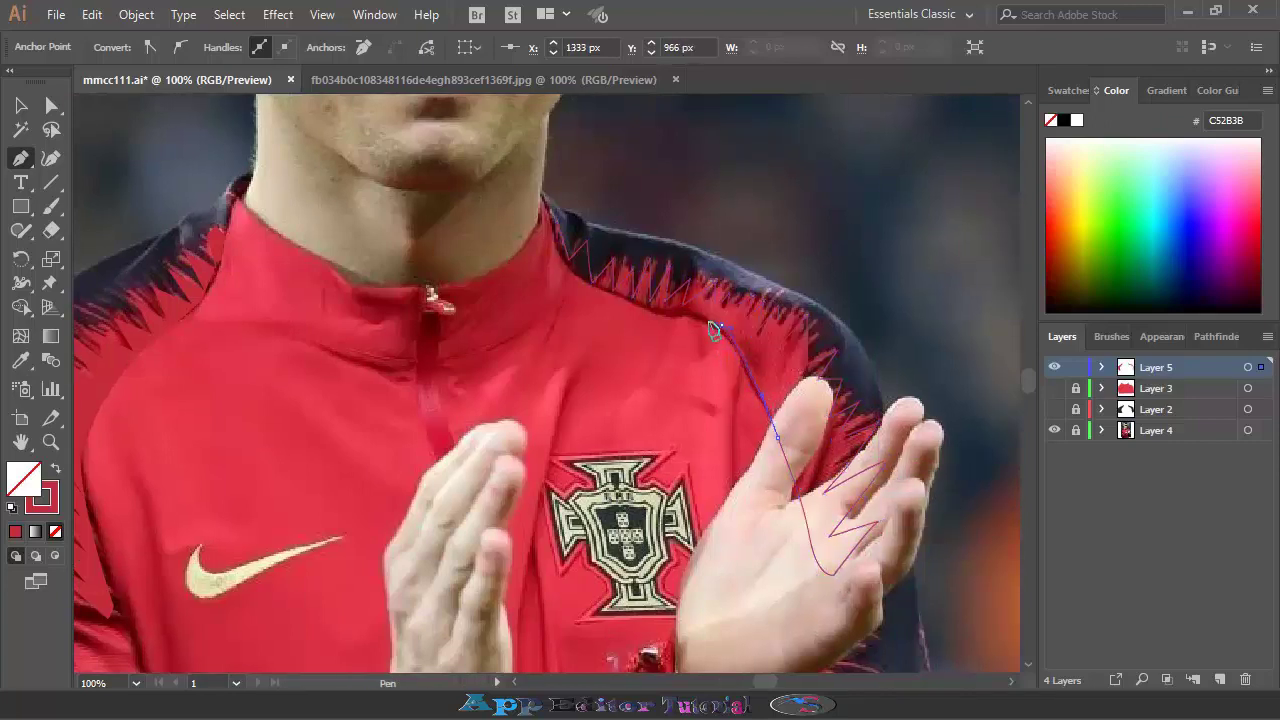
{"action": "left_click", "coordinate": [557, 237]}
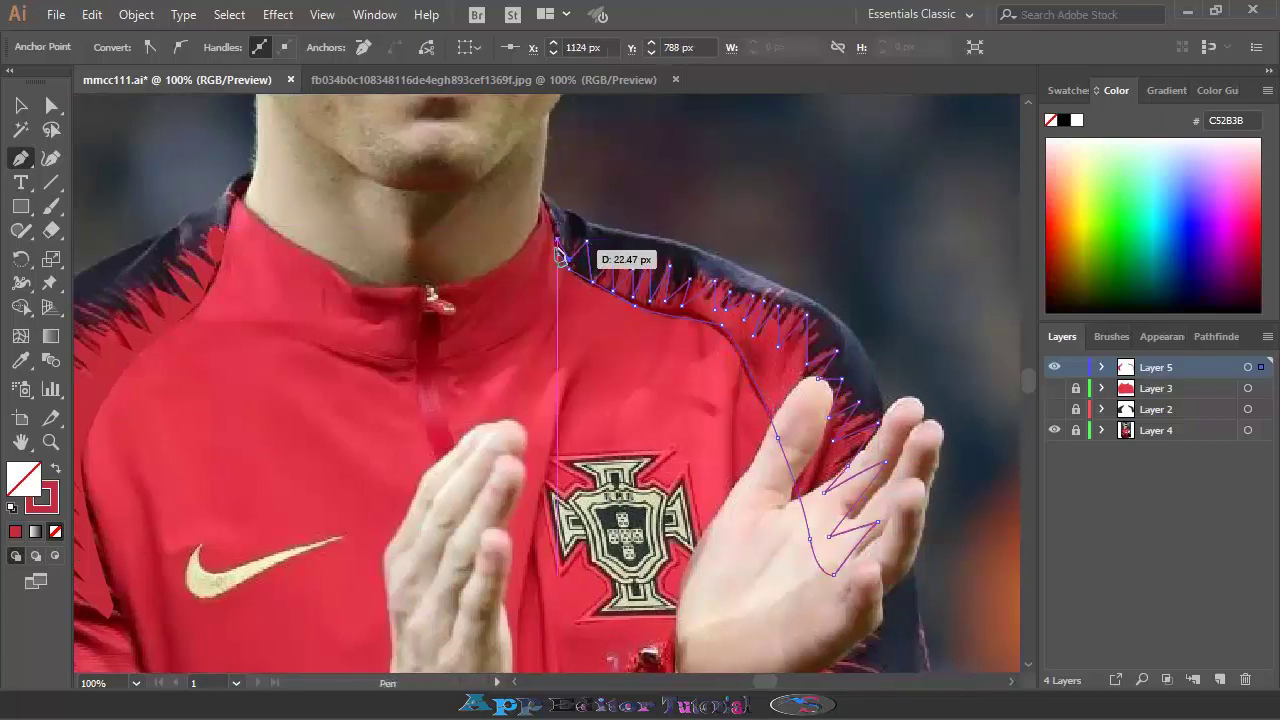
Fill the right stripe shape with the jersey red E63648 and show Layers 3 and 2 again
{"action": "key", "text": "i"}
{"action": "left_click", "coordinate": [382, 437]}
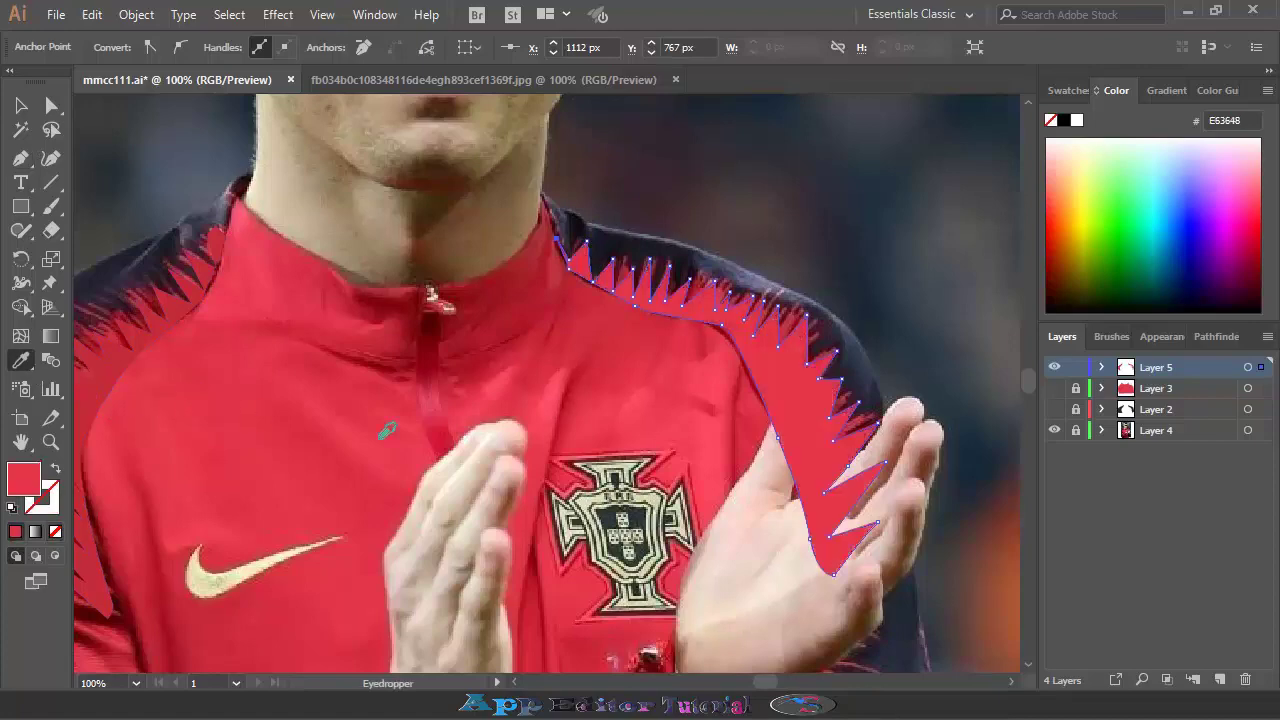
{"action": "left_click", "coordinate": [1054, 388]}
{"action": "left_click", "coordinate": [1054, 409]}
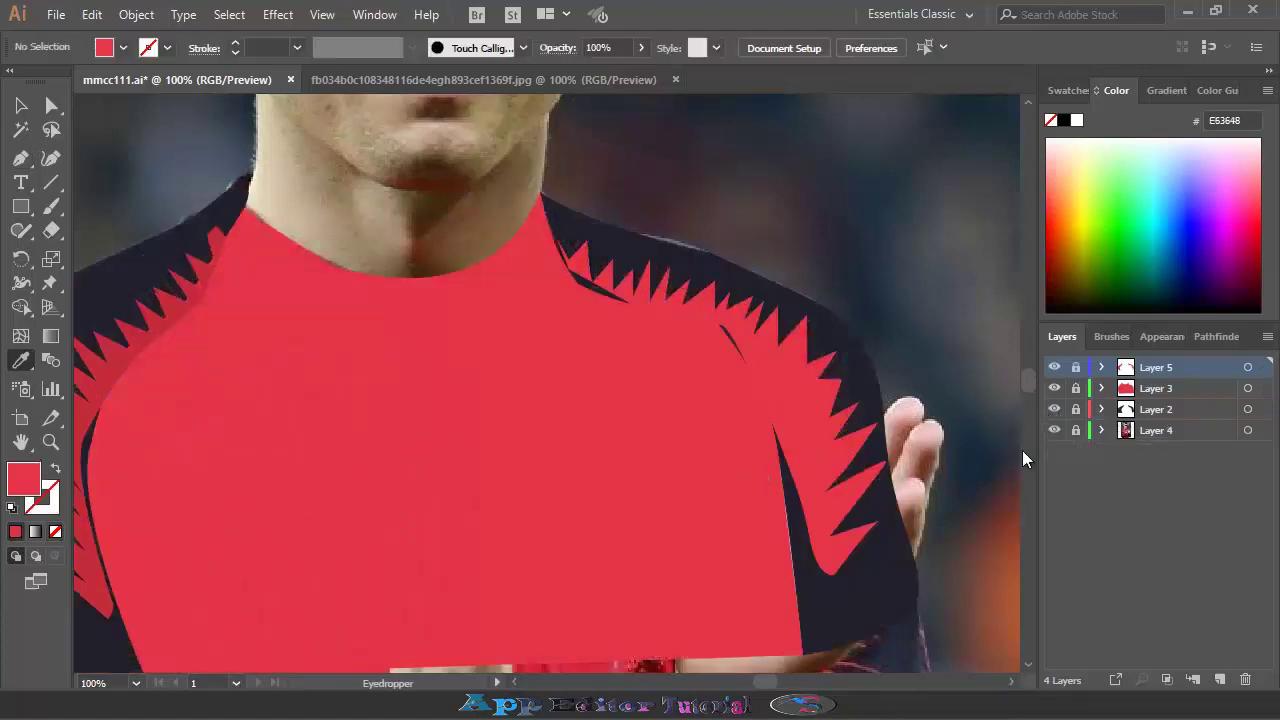
On new Layer 6, trace a no-fill Pen outline from the left ear down the neck to the collar
{"action": "scroll", "coordinate": [652, 495], "scroll_direction": "up", "scroll_amount": 9}
{"action": "scroll", "coordinate": [634, 534], "scroll_direction": "up", "scroll_amount": 1}
{"action": "key", "text": "ctrl+l"}
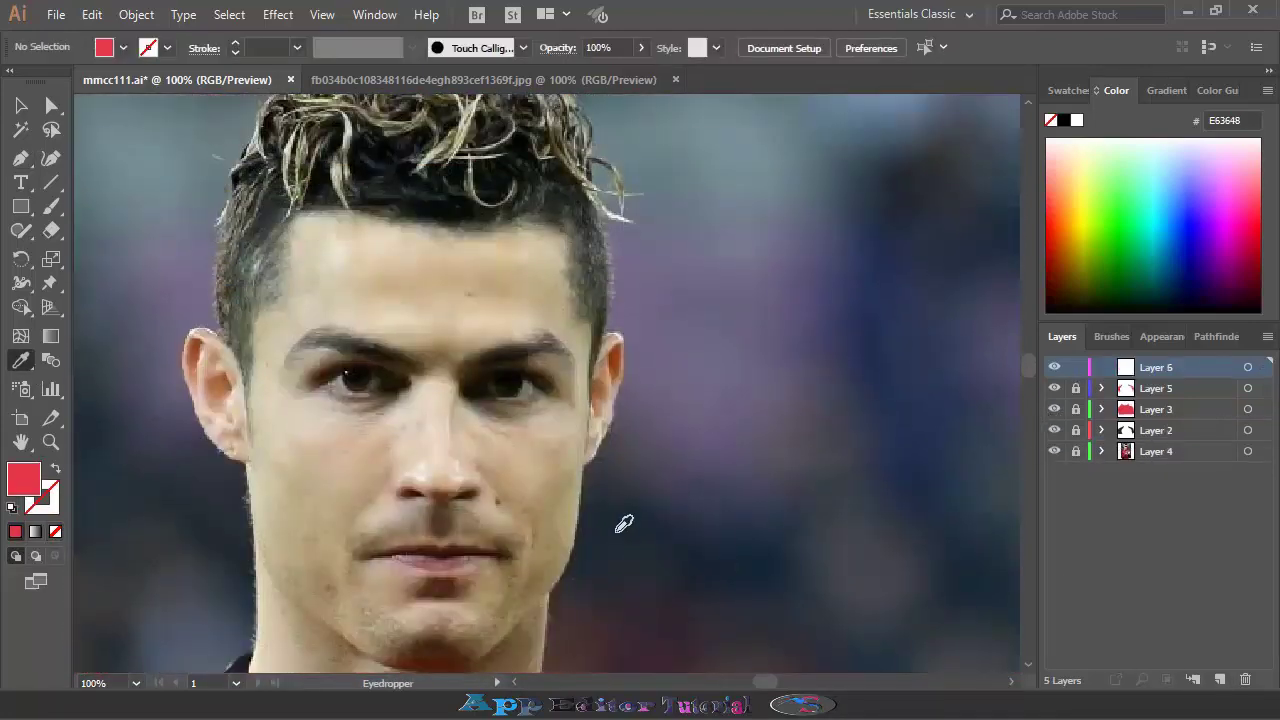
{"action": "left_click", "coordinate": [20, 158]}
{"action": "left_click", "coordinate": [53, 470]}
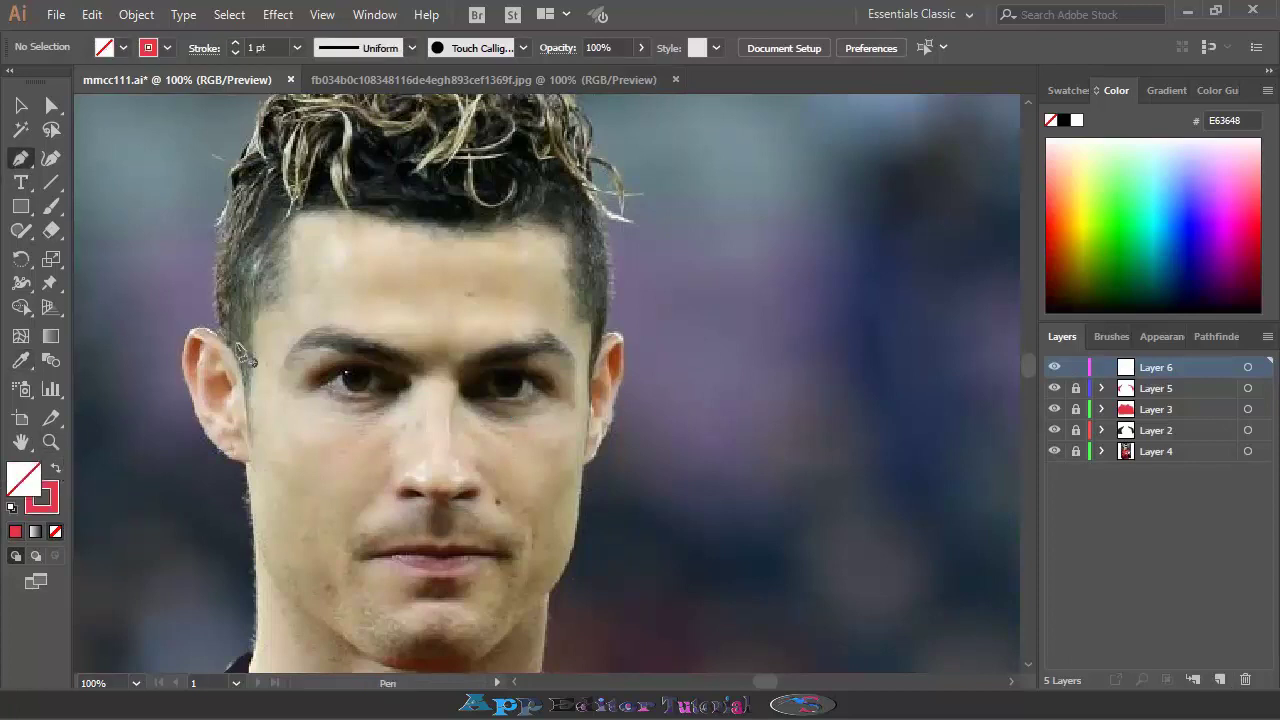
{"action": "left_click_drag", "start_coordinate": [216, 332], "coordinate": [187, 372]}
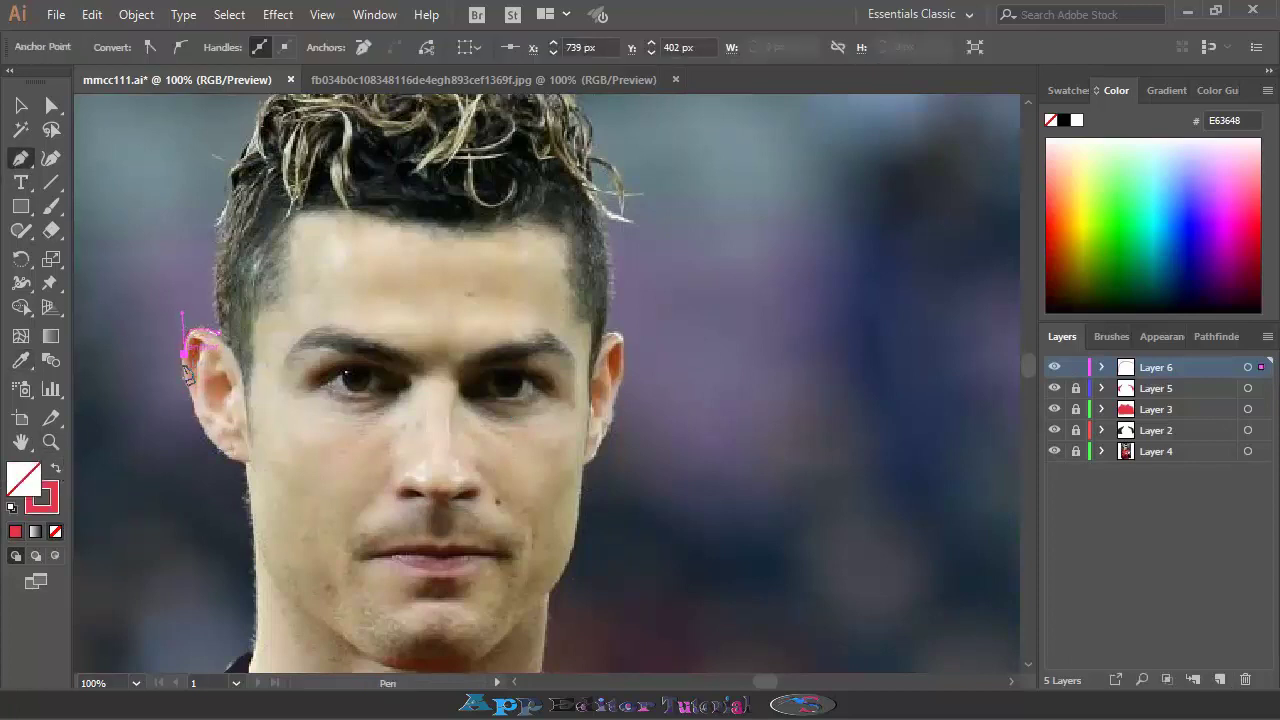
{"action": "key", "text": "ctrl+plus"}
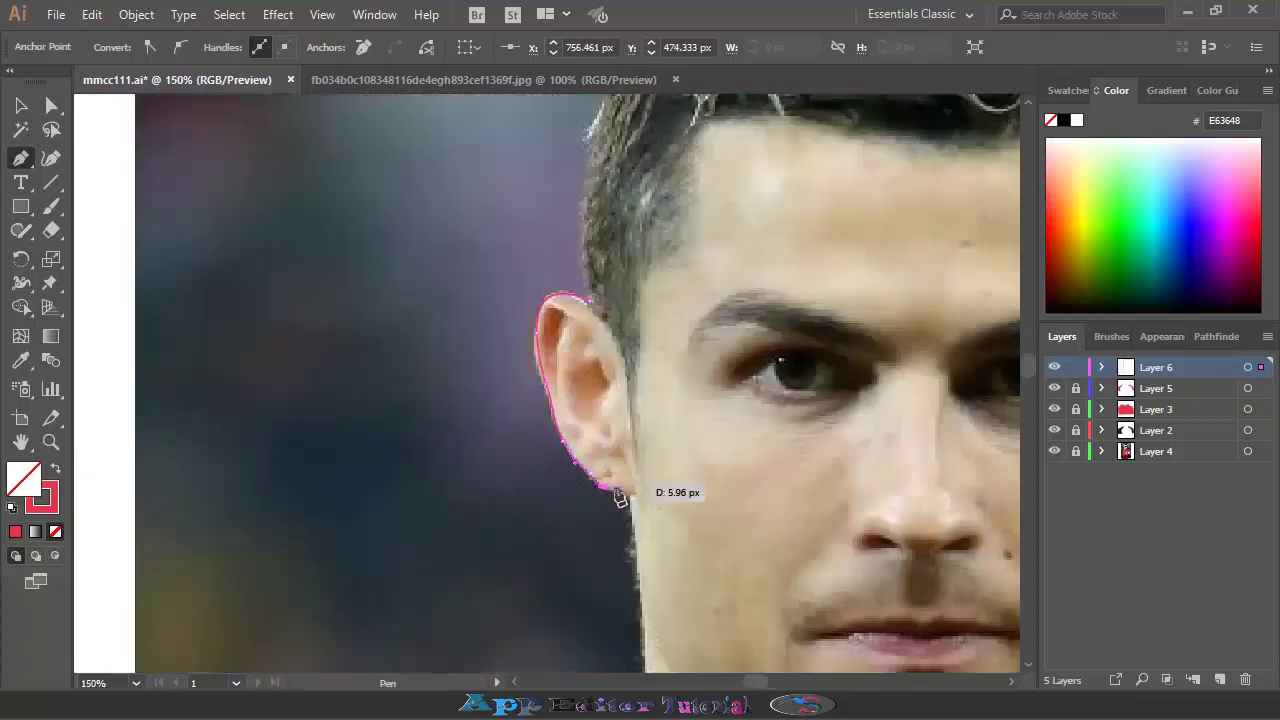
{"action": "left_click_drag", "start_coordinate": [620, 497], "coordinate": [648, 645]}
{"action": "scroll", "coordinate": [645, 580], "scroll_direction": "down", "scroll_amount": 3}
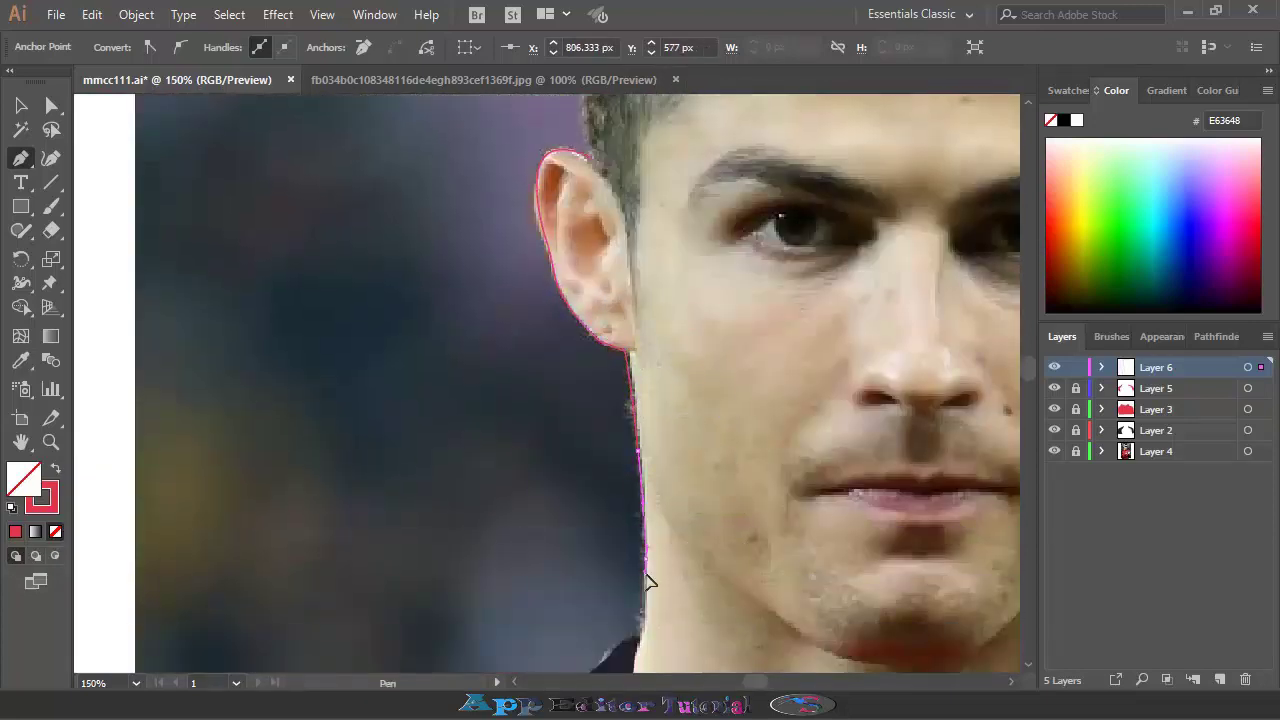
{"action": "left_click_drag", "start_coordinate": [648, 582], "coordinate": [640, 650]}
{"action": "scroll", "coordinate": [640, 650], "scroll_direction": "down", "scroll_amount": 3}
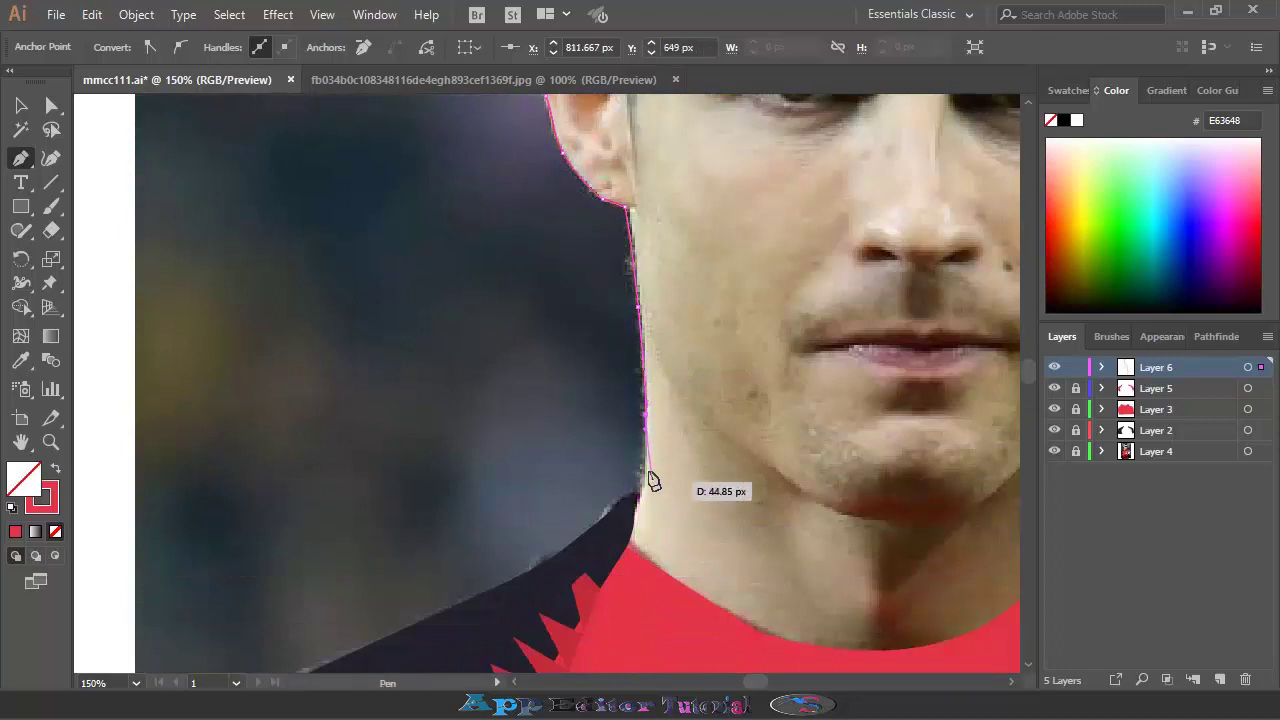
{"action": "mouse_move", "coordinate": [632, 566]}
{"action": "left_mouse_down"}
{"action": "mouse_move", "coordinate": [651, 486]}
{"action": "mouse_move", "coordinate": [641, 540]}
{"action": "mouse_move", "coordinate": [770, 645]}
{"action": "left_mouse_up"}
{"action": "left_click_drag", "start_coordinate": [900, 653], "coordinate": [922, 651]}
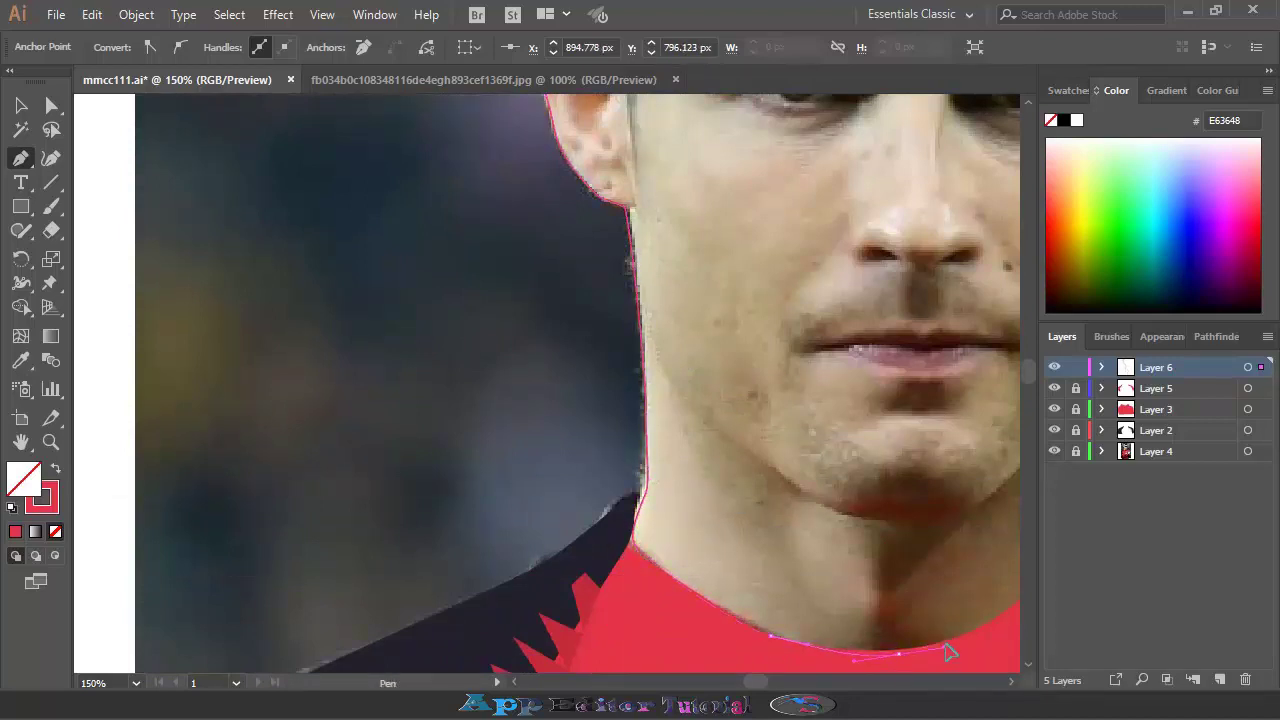
Carry the outline across the collar, up the right side of the neck and over the right ear
{"action": "scroll", "coordinate": [953, 650], "scroll_direction": "right", "scroll_amount": 5}
{"action": "left_click_drag", "start_coordinate": [757, 578], "coordinate": [793, 523]}
{"action": "left_click", "coordinate": [800, 403]}
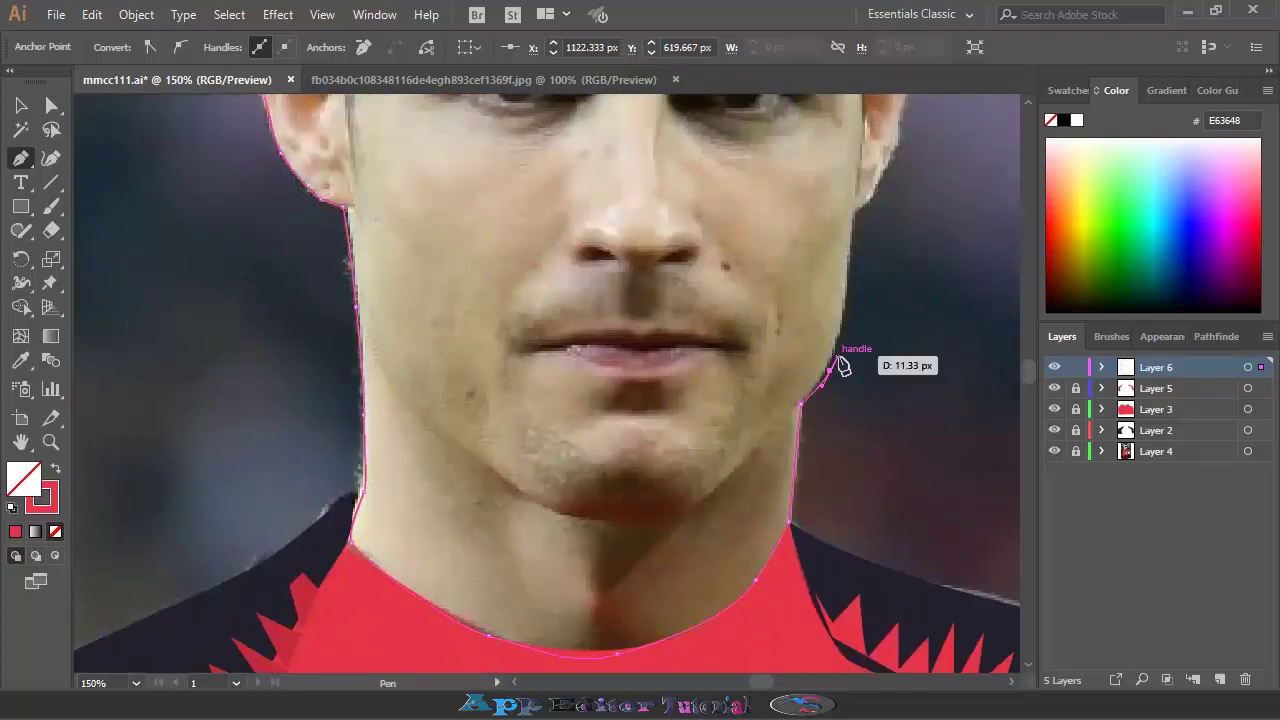
{"action": "left_click_drag", "start_coordinate": [838, 366], "coordinate": [845, 330]}
{"action": "scroll", "coordinate": [846, 320], "scroll_direction": "up", "scroll_amount": 3}
{"action": "mouse_move", "coordinate": [851, 403]}
{"action": "left_mouse_down"}
{"action": "mouse_move", "coordinate": [899, 345]}
{"action": "mouse_move", "coordinate": [905, 405]}
{"action": "left_mouse_up"}
{"action": "scroll", "coordinate": [899, 350], "scroll_direction": "up", "scroll_amount": 2}
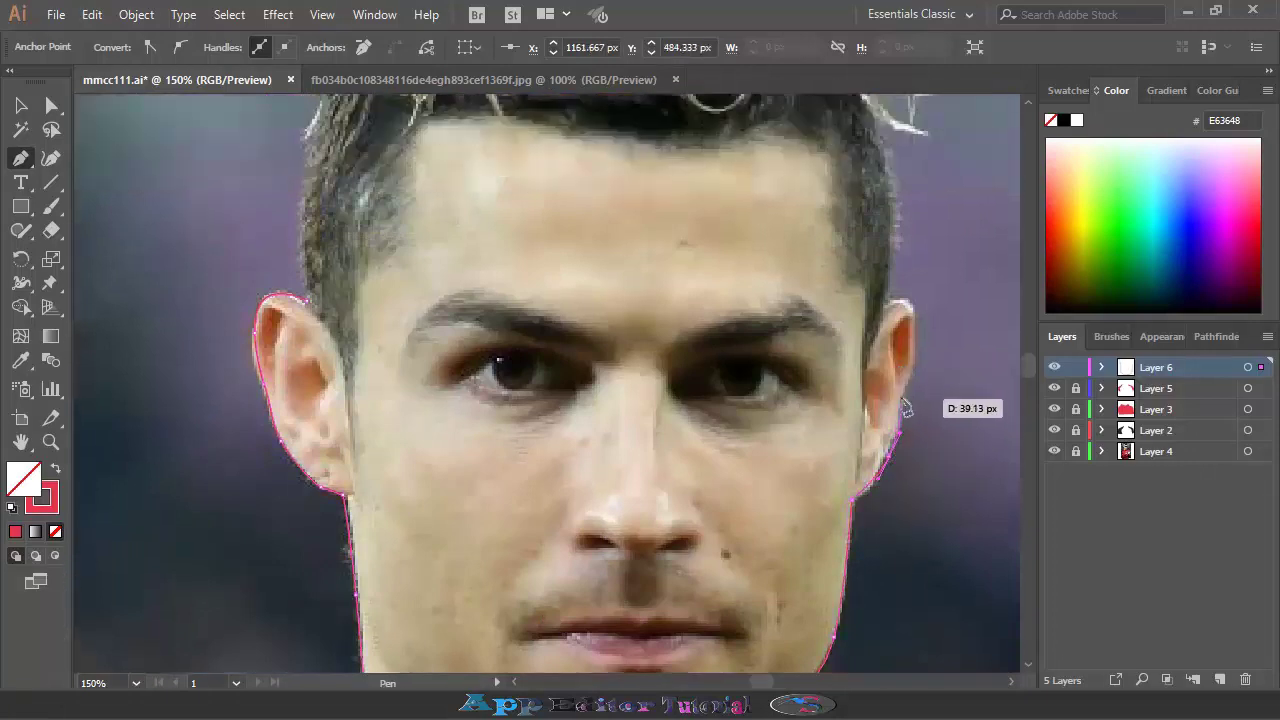
{"action": "left_click_drag", "start_coordinate": [905, 300], "coordinate": [923, 307]}
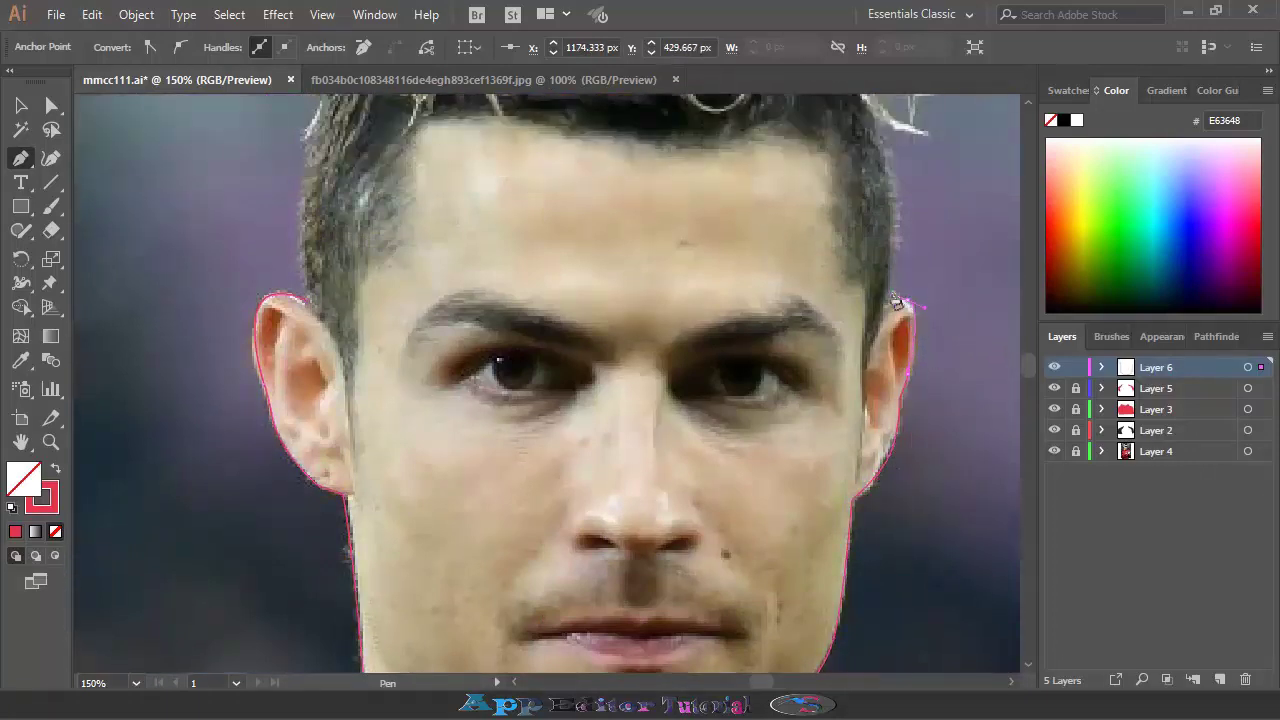
{"action": "left_click_drag", "start_coordinate": [890, 302], "coordinate": [882, 296]}
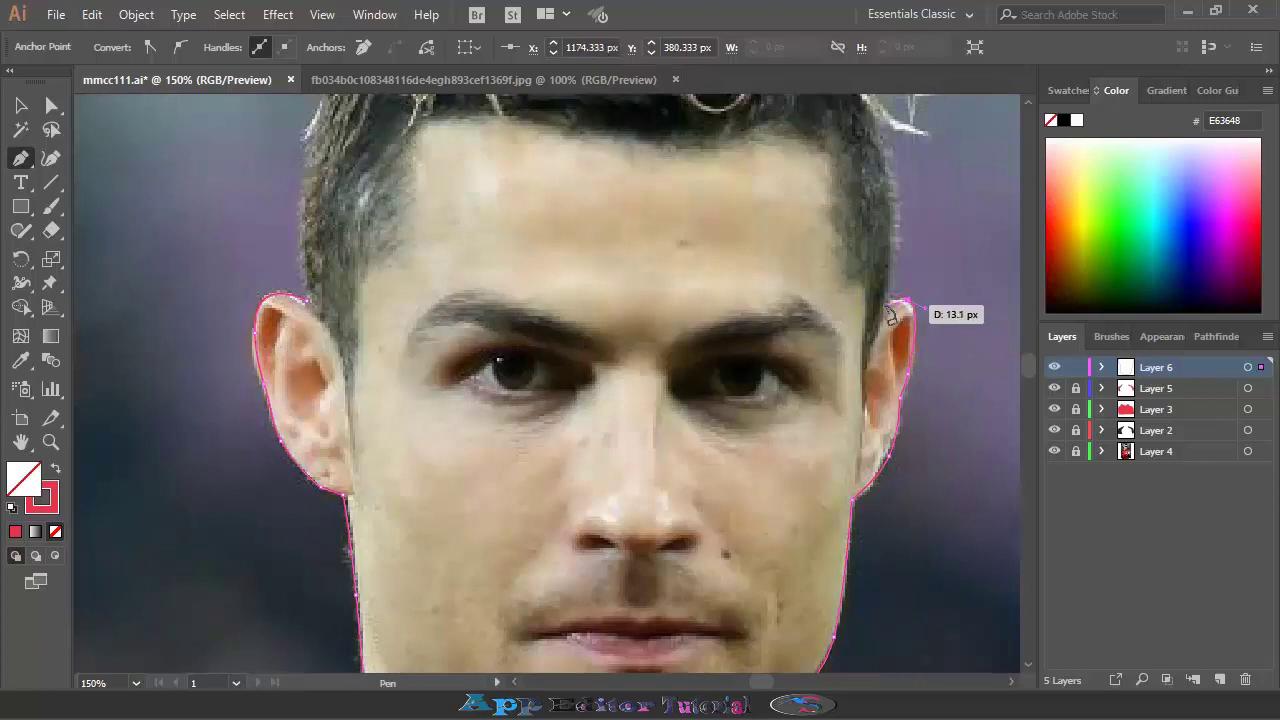
Close the outline along the hairline and left temple, then fill it with sampled skin tone C6AD85
{"action": "scroll", "coordinate": [882, 296], "scroll_direction": "up", "scroll_amount": 2}
{"action": "left_click", "coordinate": [815, 208]}
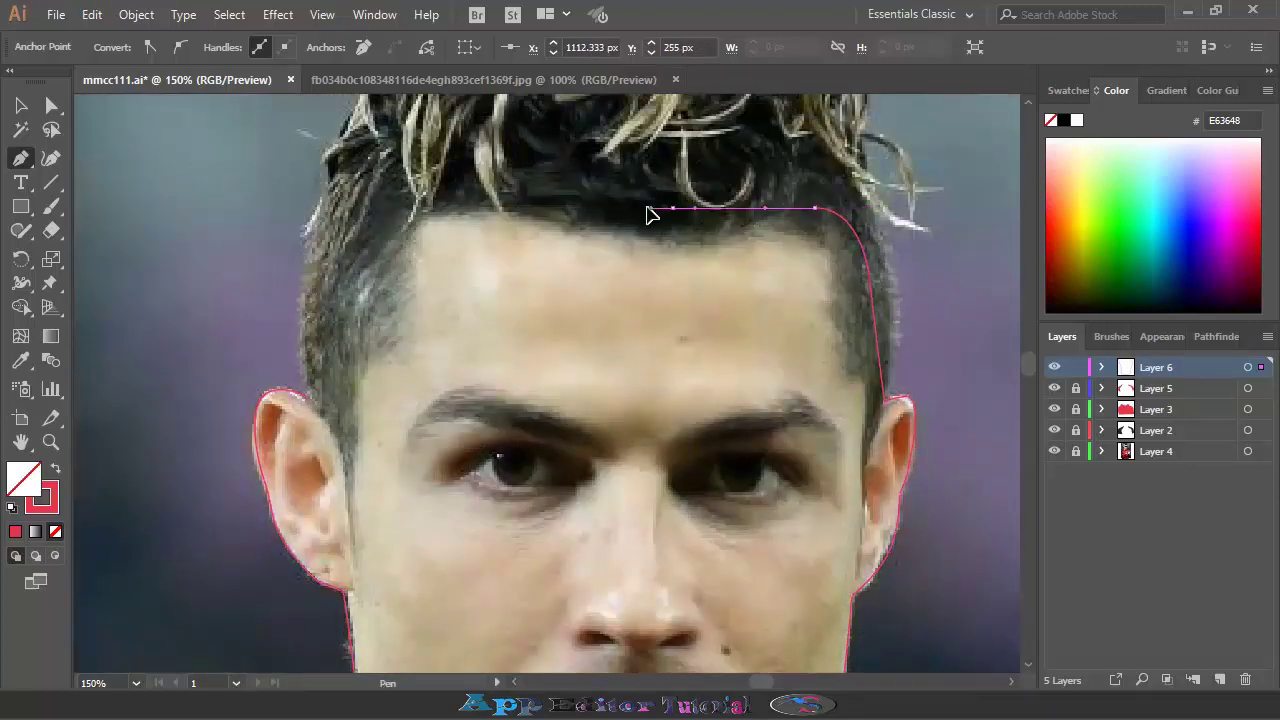
{"action": "left_click", "coordinate": [673, 208]}
{"action": "left_click", "coordinate": [477, 180]}
{"action": "left_click", "coordinate": [388, 218]}
{"action": "left_click", "coordinate": [374, 325]}
{"action": "left_click_drag", "start_coordinate": [305, 396], "coordinate": [342, 410]}
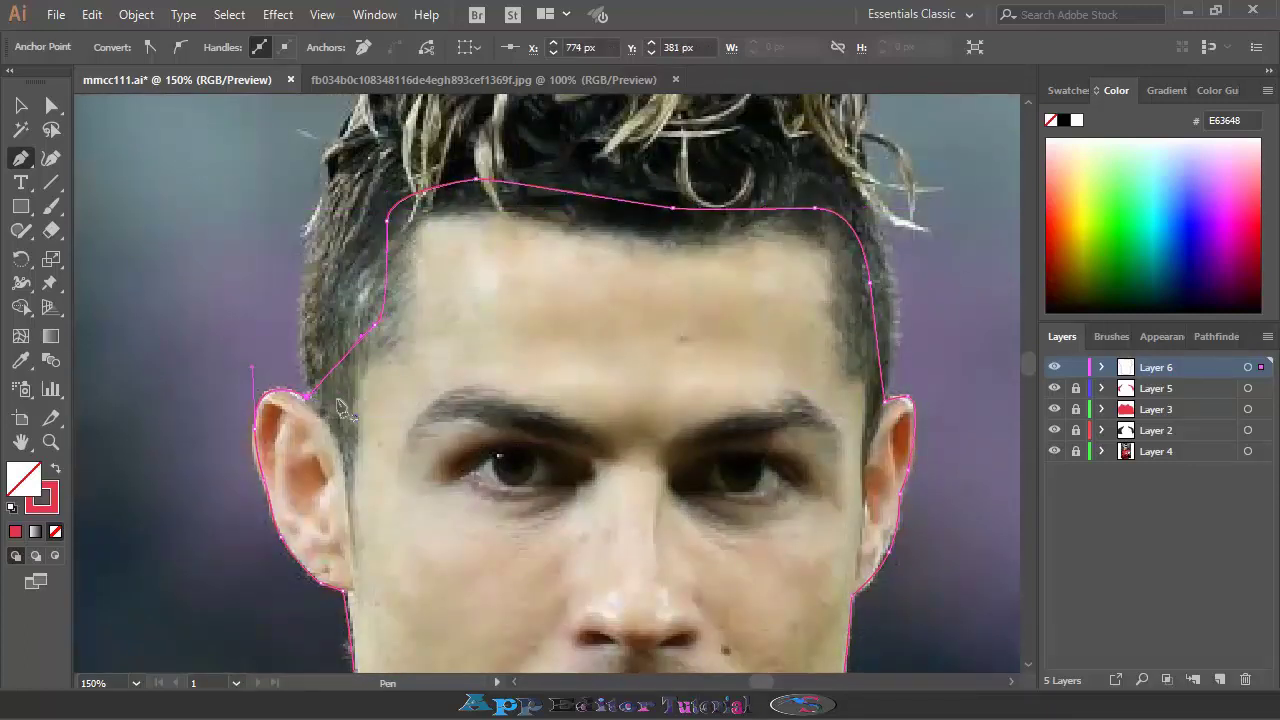
{"action": "key", "text": "i"}
{"action": "scroll", "coordinate": [520, 380], "scroll_direction": "down", "scroll_amount": 1}
{"action": "left_click", "coordinate": [651, 251]}
Clear the face fill and sample a lighter skin tone from the photo
{"action": "scroll", "coordinate": [646, 280], "scroll_direction": "down", "scroll_amount": 5}
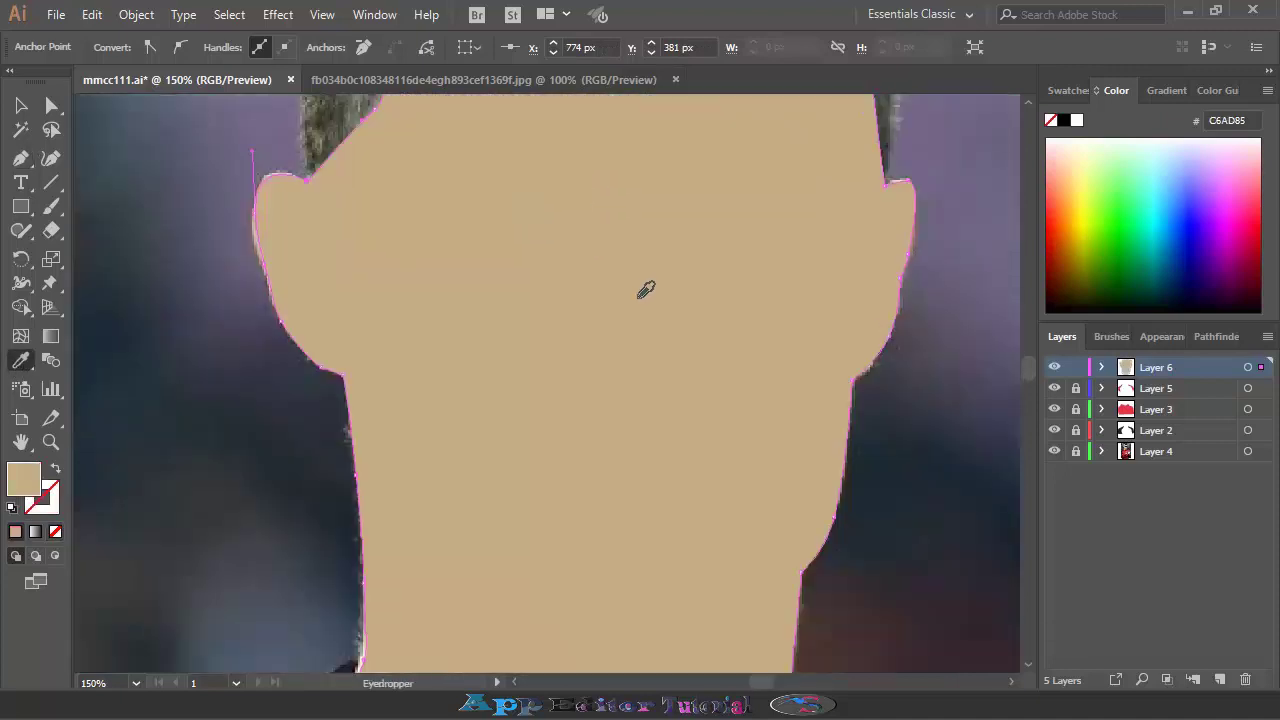
{"action": "key", "text": "slash"}
{"action": "left_click", "coordinate": [434, 208]}
{"action": "scroll", "coordinate": [600, 300], "scroll_direction": "up", "scroll_amount": 5}
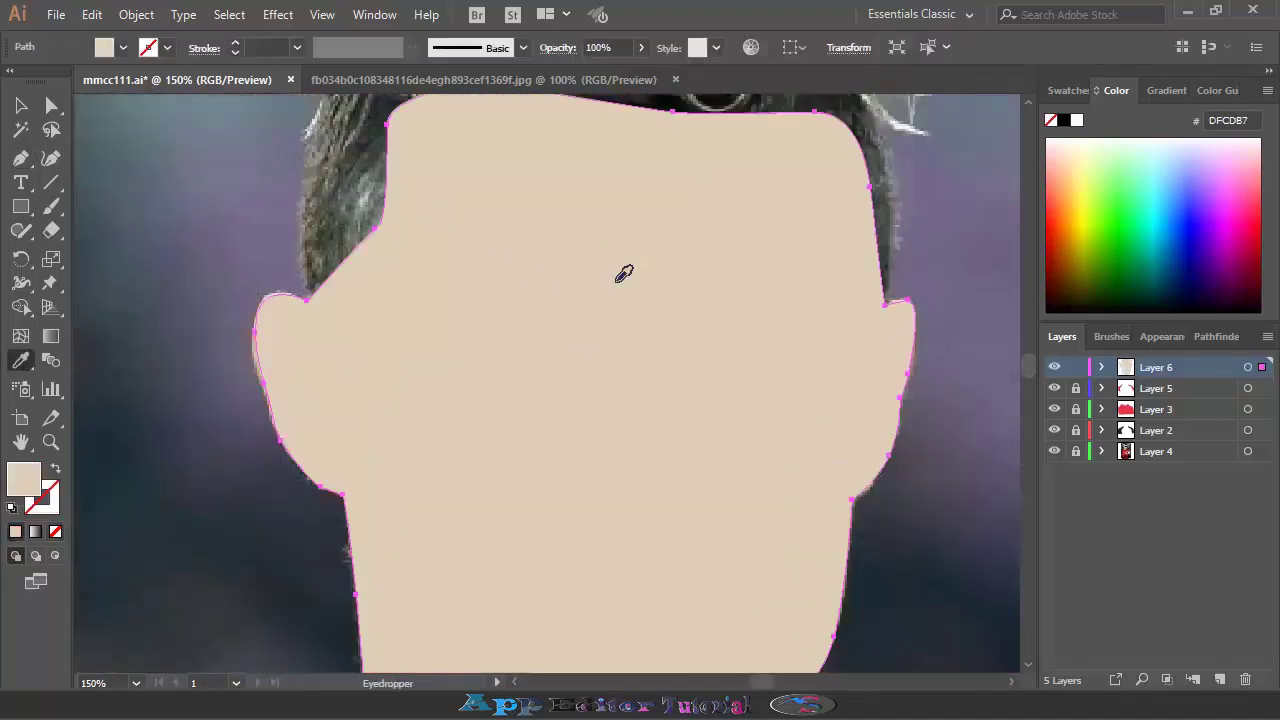
{"action": "scroll", "coordinate": [622, 271], "scroll_direction": "up", "scroll_amount": 1}
Try adjusting the face colour in Recolor Artwork, then cancel it
{"action": "left_click", "coordinate": [750, 48]}
{"action": "mouse_move", "coordinate": [883, 467]}
{"action": "left_mouse_down"}
{"action": "mouse_move", "coordinate": [842, 468]}
{"action": "mouse_move", "coordinate": [851, 505]}
{"action": "mouse_move", "coordinate": [900, 505]}
{"action": "mouse_move", "coordinate": [847, 502]}
{"action": "left_mouse_up"}
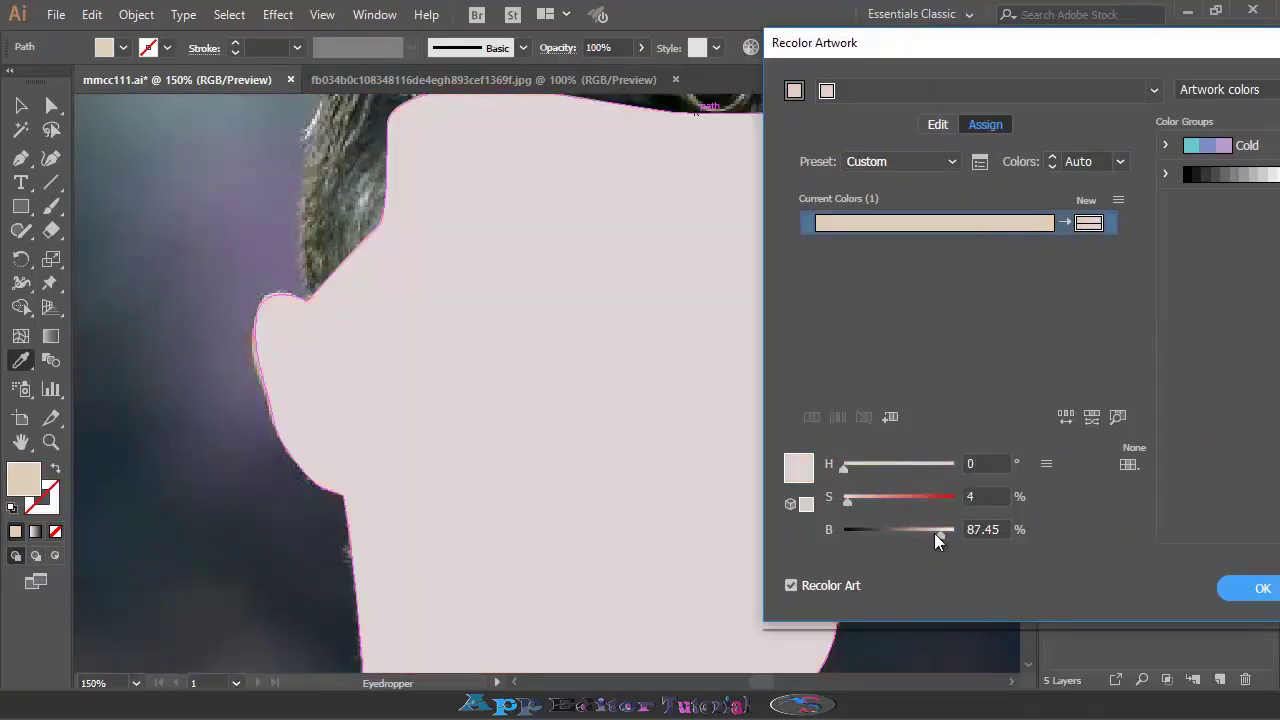
{"action": "left_click_drag", "start_coordinate": [1118, 54], "coordinate": [926, 129]}
{"action": "left_click", "coordinate": [1163, 660]}
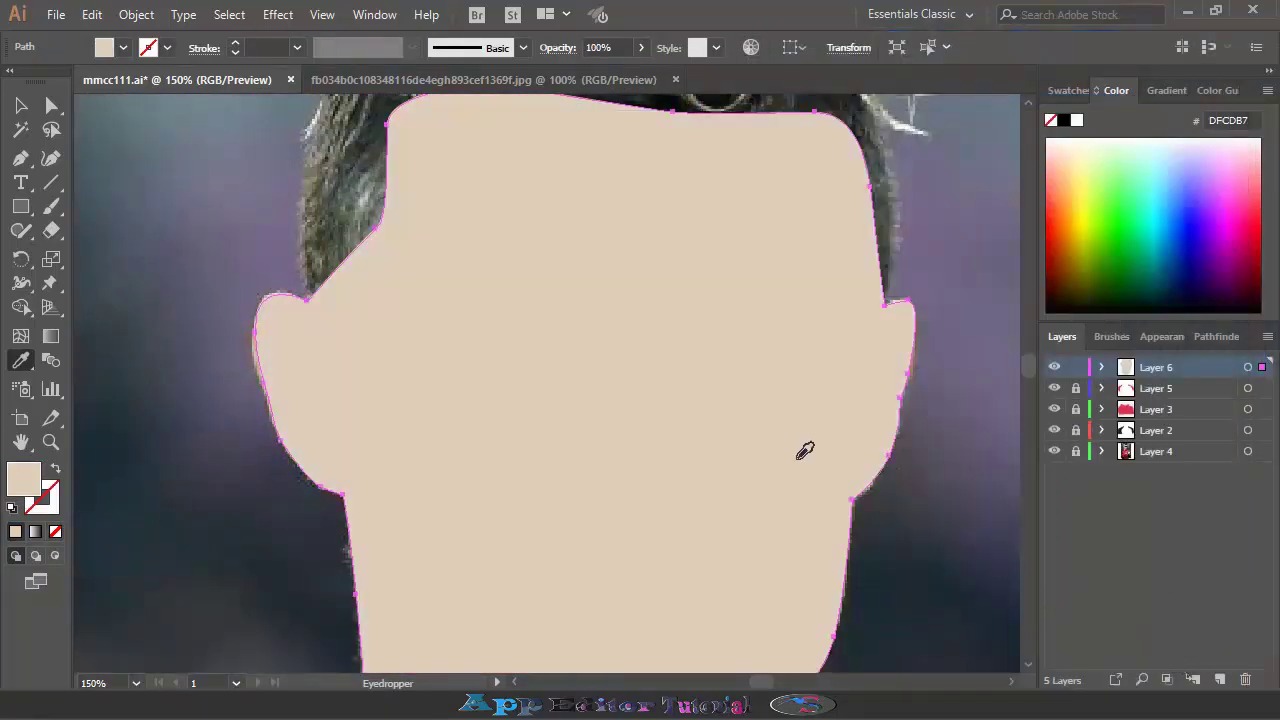
Fill the face shape with sampled beige CDB69A and lock Layer 6
{"action": "key", "text": "shift+x"}
{"action": "key", "text": "shift+x"}
{"action": "key", "text": "shift+x"}
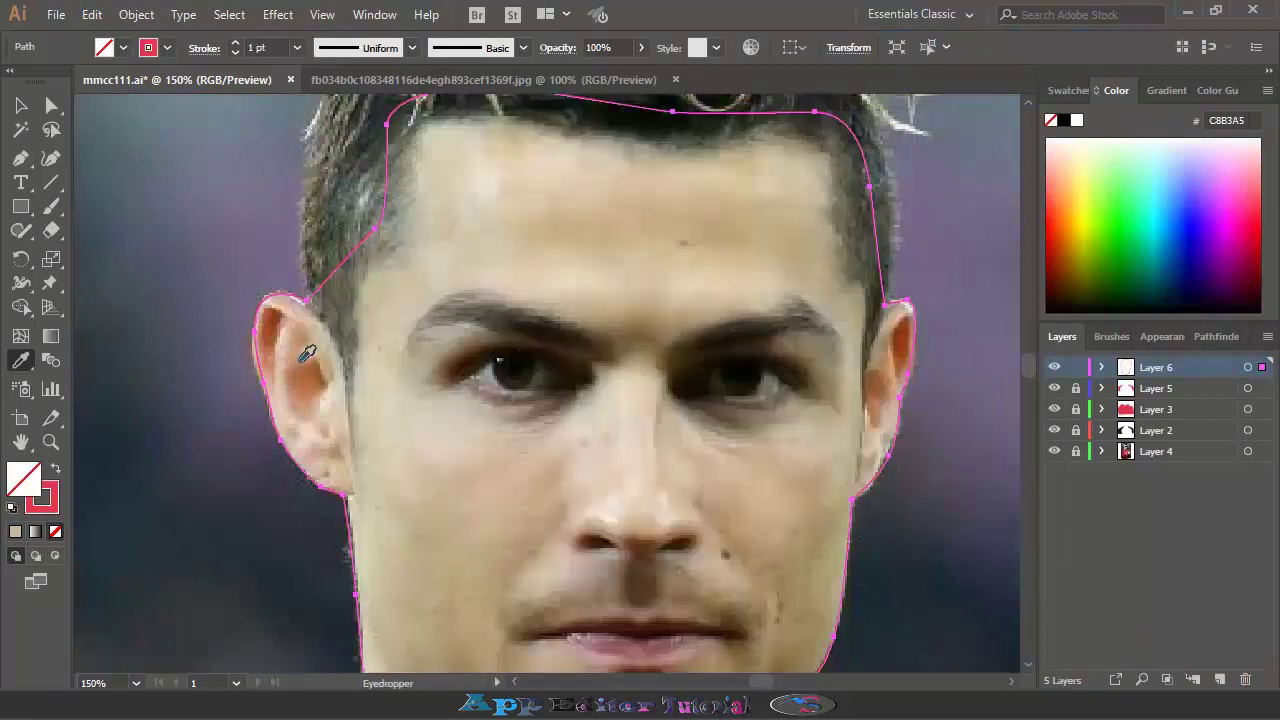
{"action": "left_click", "coordinate": [450, 473]}
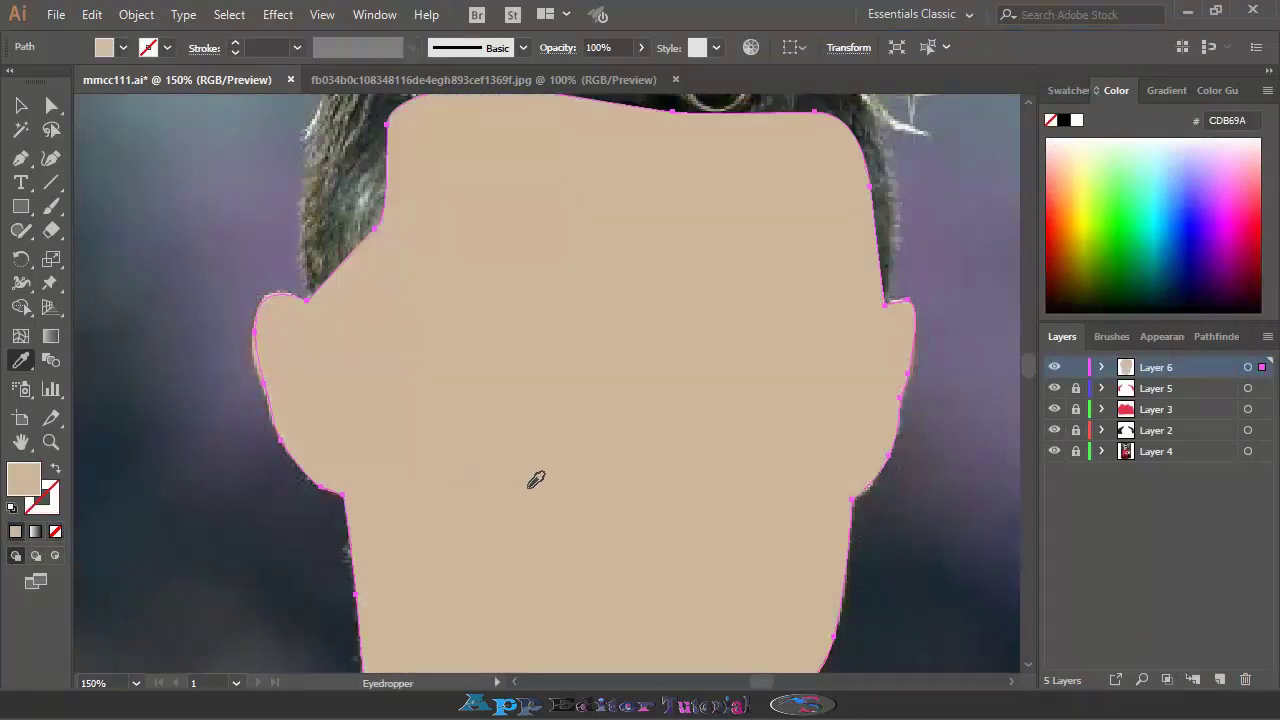
{"action": "left_click", "coordinate": [1075, 368]}
{"action": "scroll", "coordinate": [788, 502], "scroll_direction": "up", "scroll_amount": 3}
Add Layer 7, hide the face layer, and begin a no-fill hair outline, undoing a misplaced start
{"action": "left_click", "coordinate": [1219, 679]}
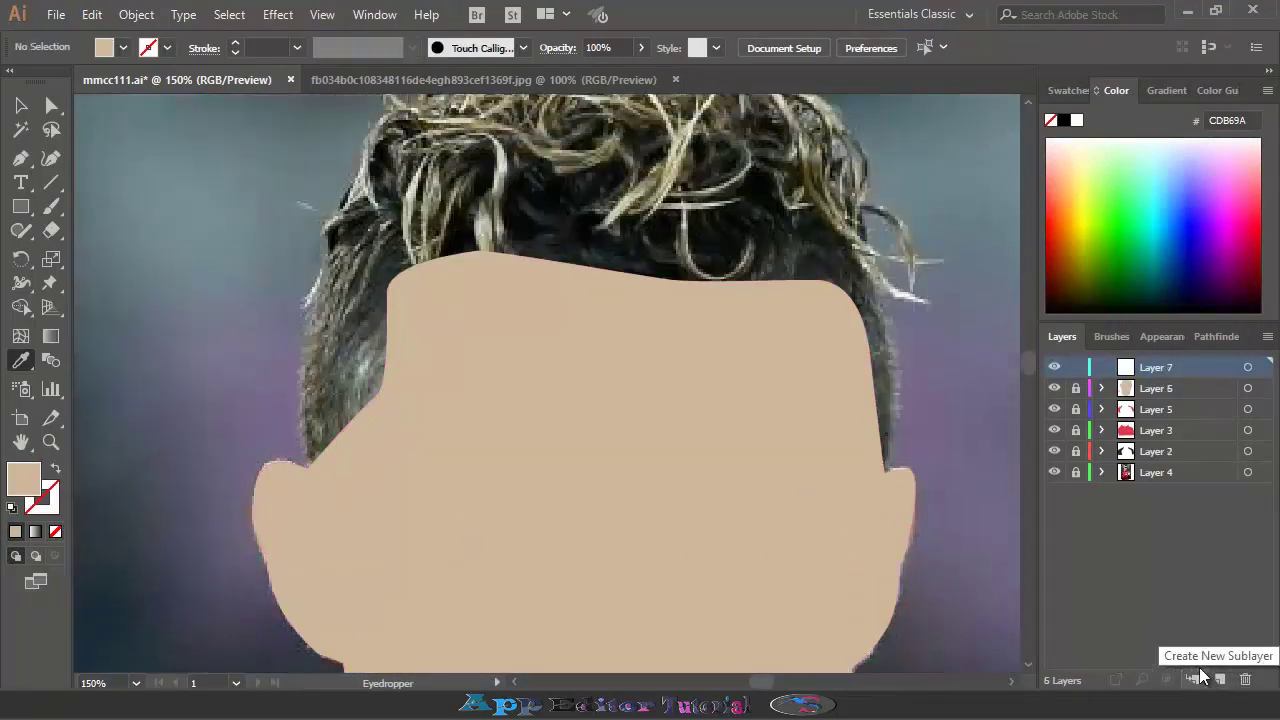
{"action": "left_click", "coordinate": [1054, 388]}
{"action": "scroll", "coordinate": [483, 462], "scroll_direction": "down", "scroll_amount": 3}
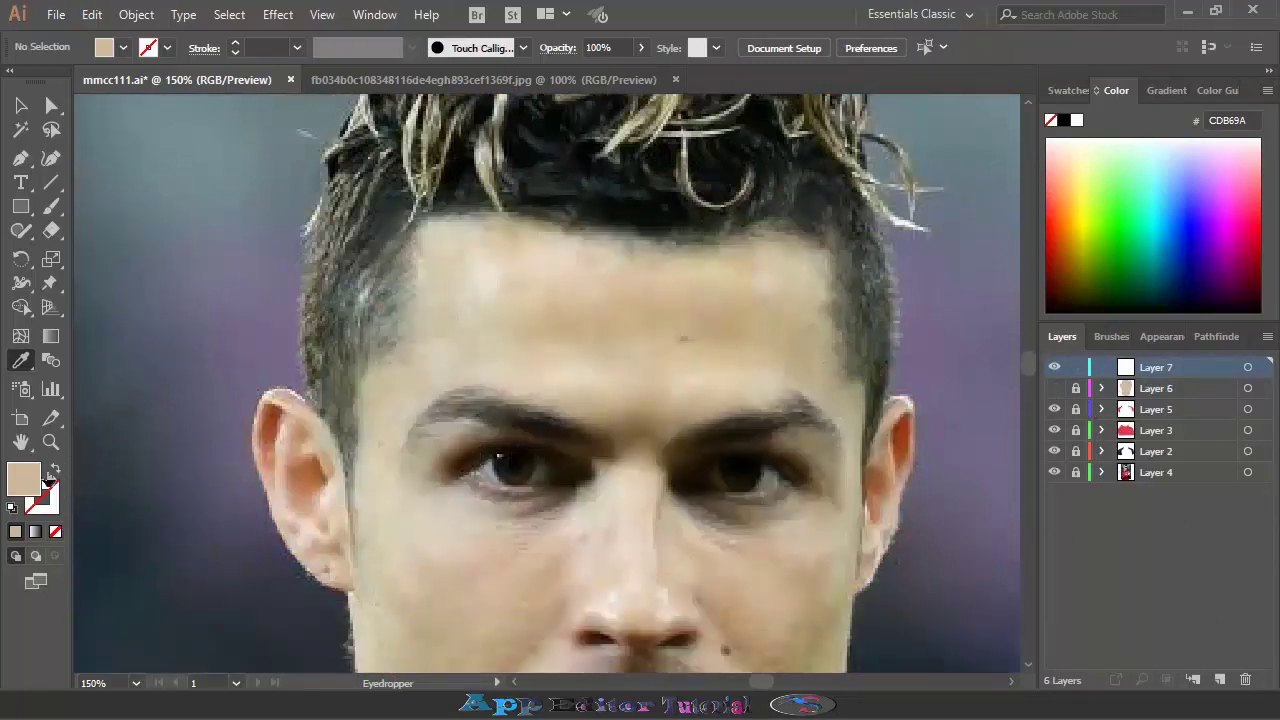
{"action": "left_click", "coordinate": [54, 470]}
{"action": "left_click", "coordinate": [20, 158]}
{"action": "left_click", "coordinate": [354, 550]}
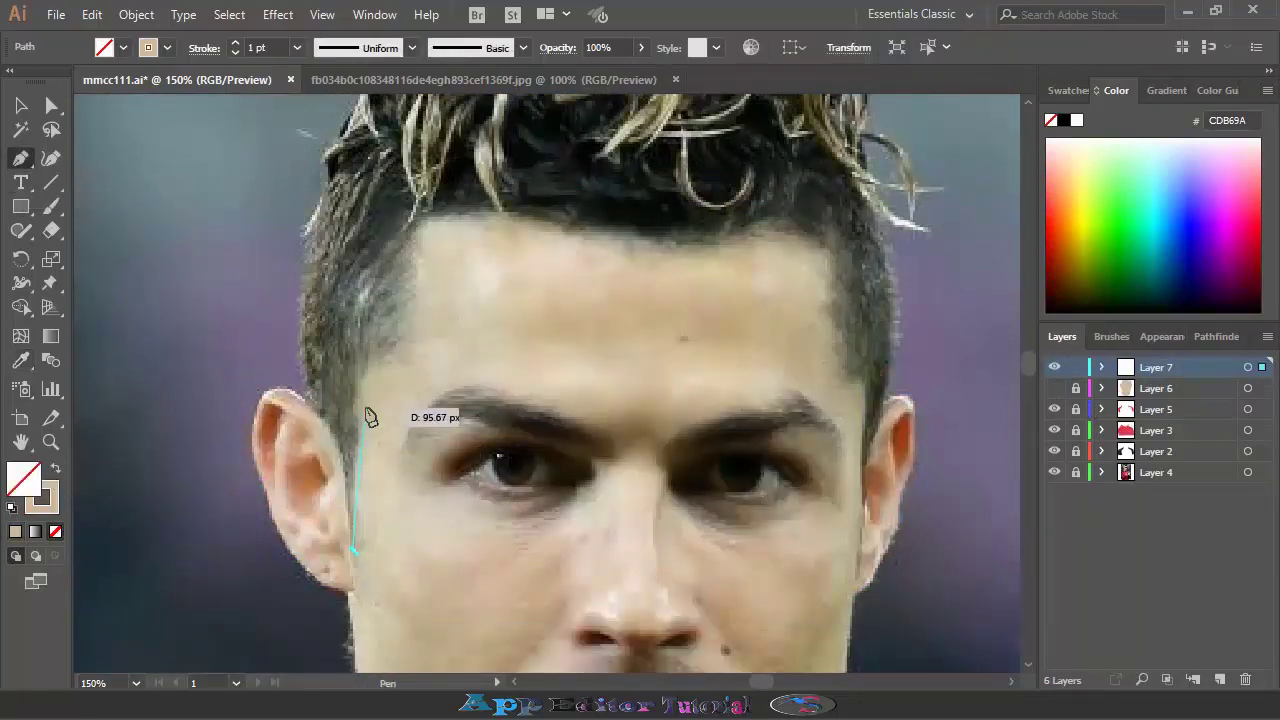
{"action": "left_click", "coordinate": [360, 407]}
{"action": "left_click_drag", "start_coordinate": [408, 369], "coordinate": [444, 384]}
{"action": "left_click", "coordinate": [408, 369]}
{"action": "key", "text": "ctrl+z"}
{"action": "key", "text": "ctrl+z"}
{"action": "key", "text": "ctrl+z"}
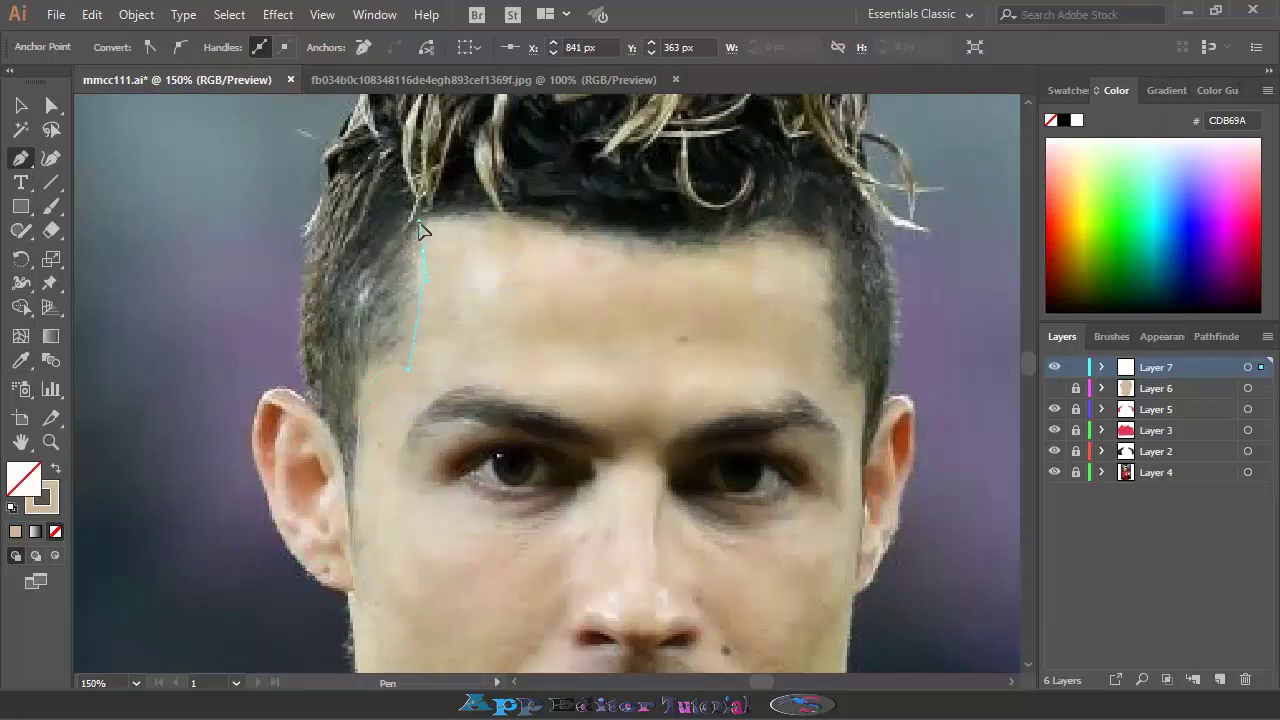
Trace the hair outline across the forehead hairline and down the right sideburn to the ear
{"action": "left_click", "coordinate": [562, 237]}
{"action": "left_click", "coordinate": [660, 262]}
{"action": "left_click", "coordinate": [692, 256]}
{"action": "left_click", "coordinate": [728, 251]}
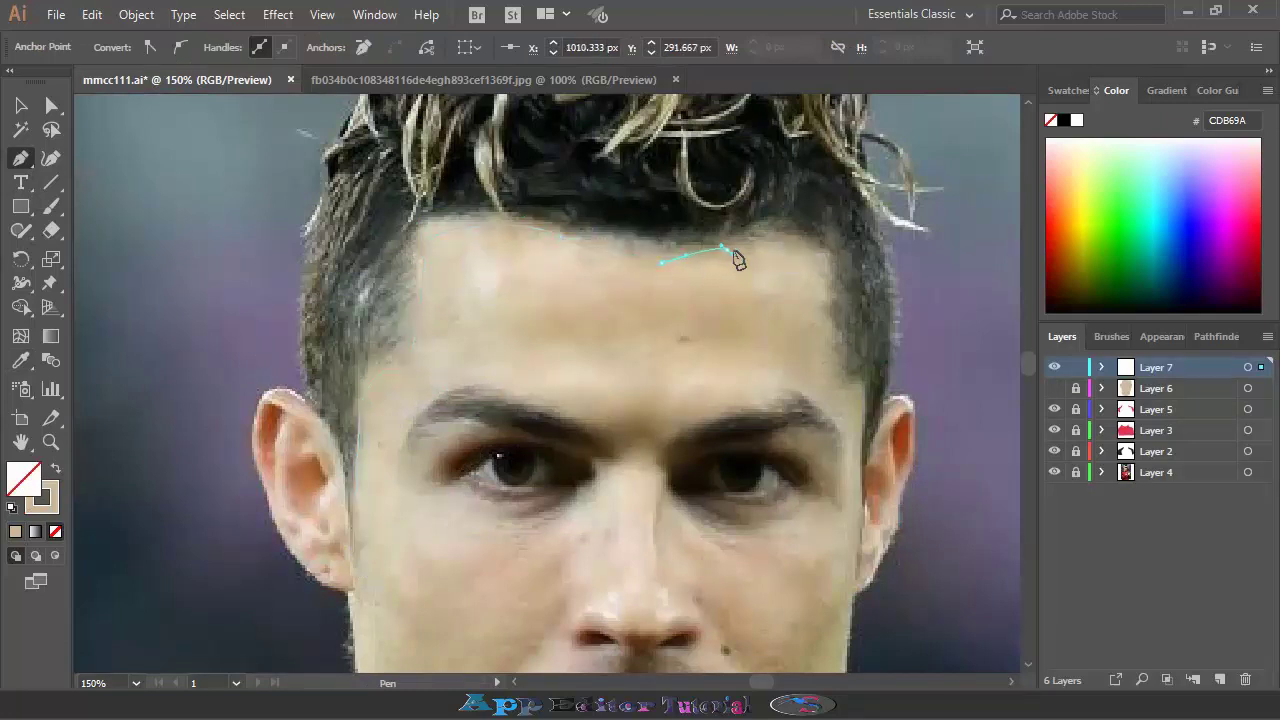
{"action": "left_click_drag", "start_coordinate": [825, 300], "coordinate": [825, 312]}
{"action": "left_click", "coordinate": [831, 368]}
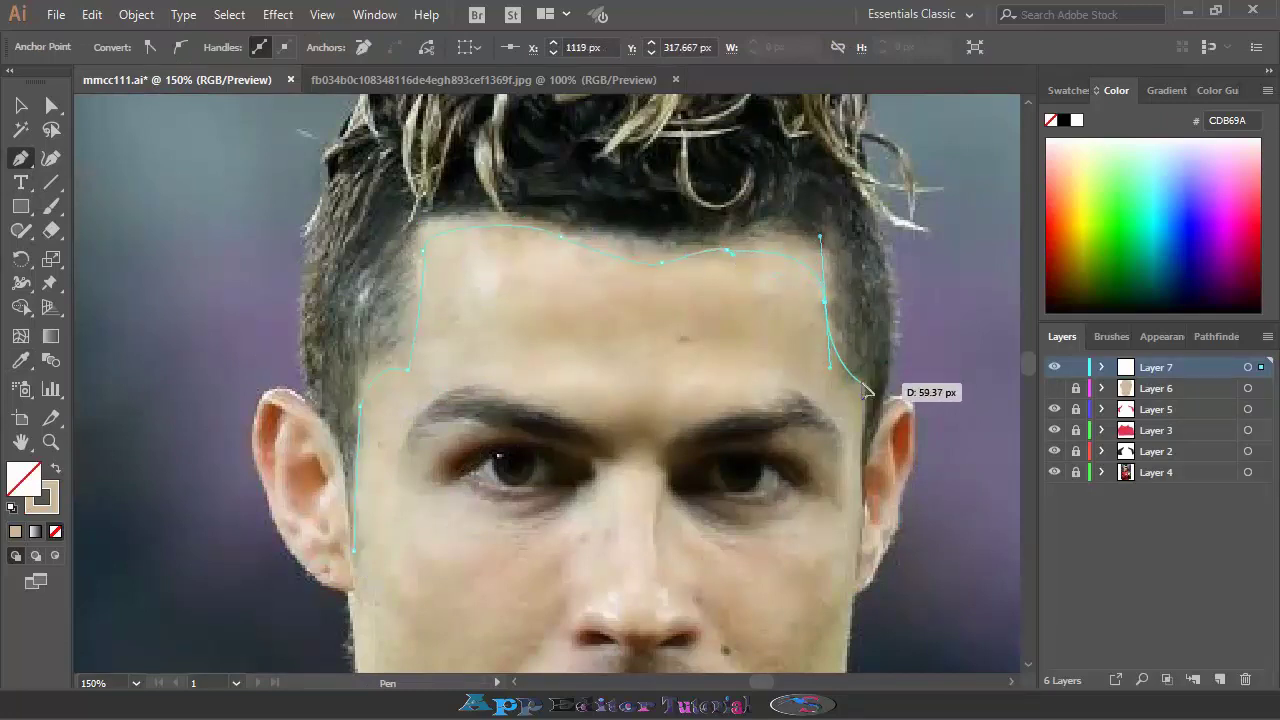
{"action": "left_click", "coordinate": [861, 382]}
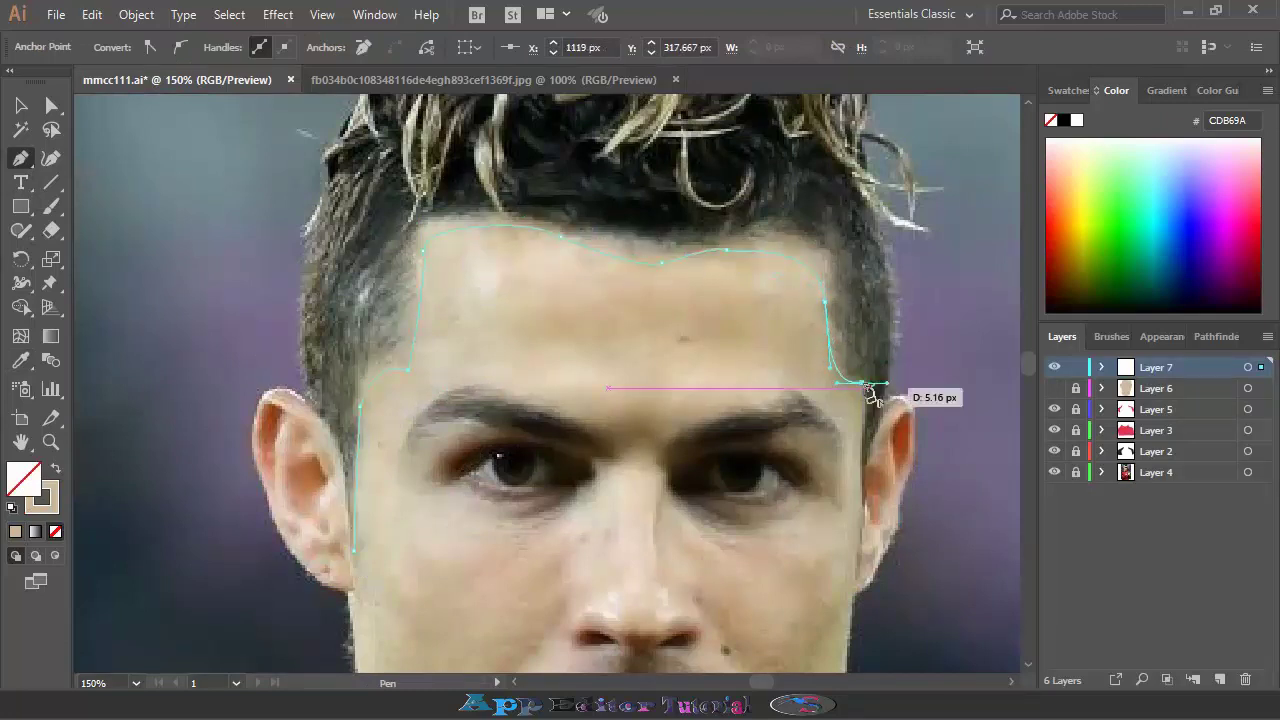
{"action": "left_click", "coordinate": [861, 546]}
{"action": "left_click", "coordinate": [869, 437]}
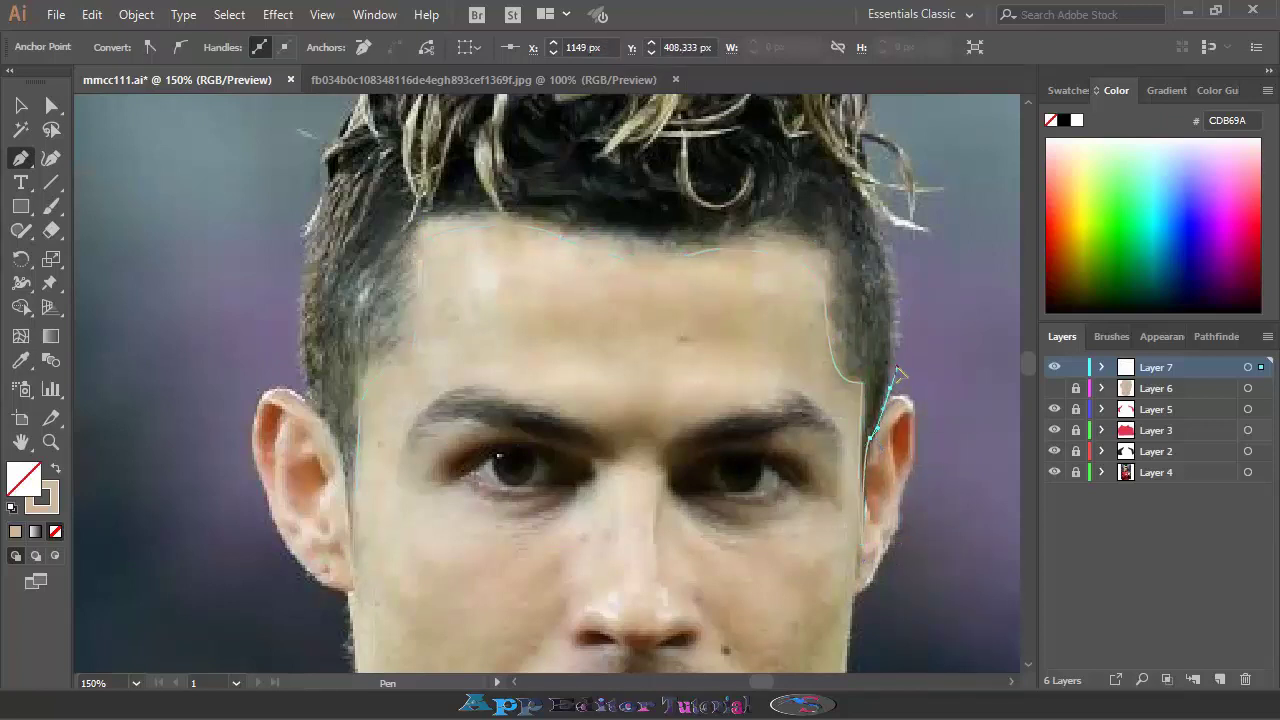
Continue the hair outline up around the curls, across the top and down the left side
{"action": "scroll", "coordinate": [871, 286], "scroll_direction": "up", "scroll_amount": 3}
{"action": "left_click", "coordinate": [870, 325]}
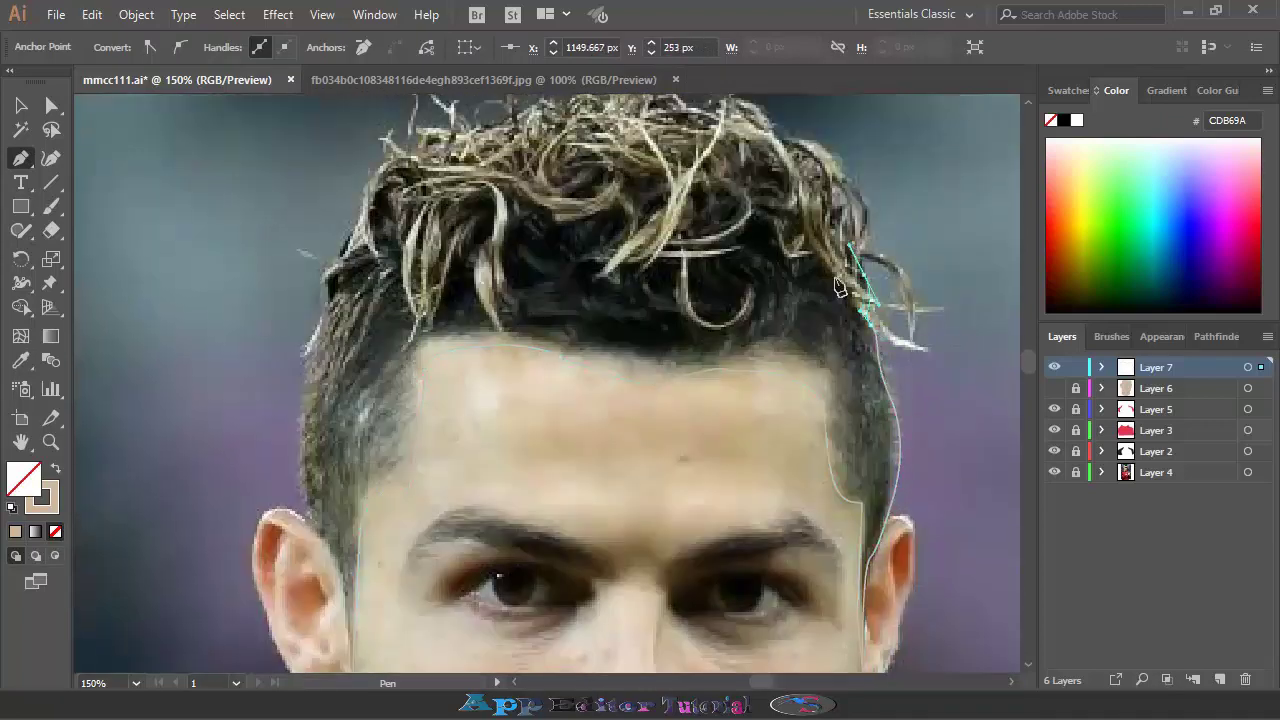
{"action": "scroll", "coordinate": [838, 287], "scroll_direction": "up", "scroll_amount": 3}
{"action": "left_click", "coordinate": [804, 320]}
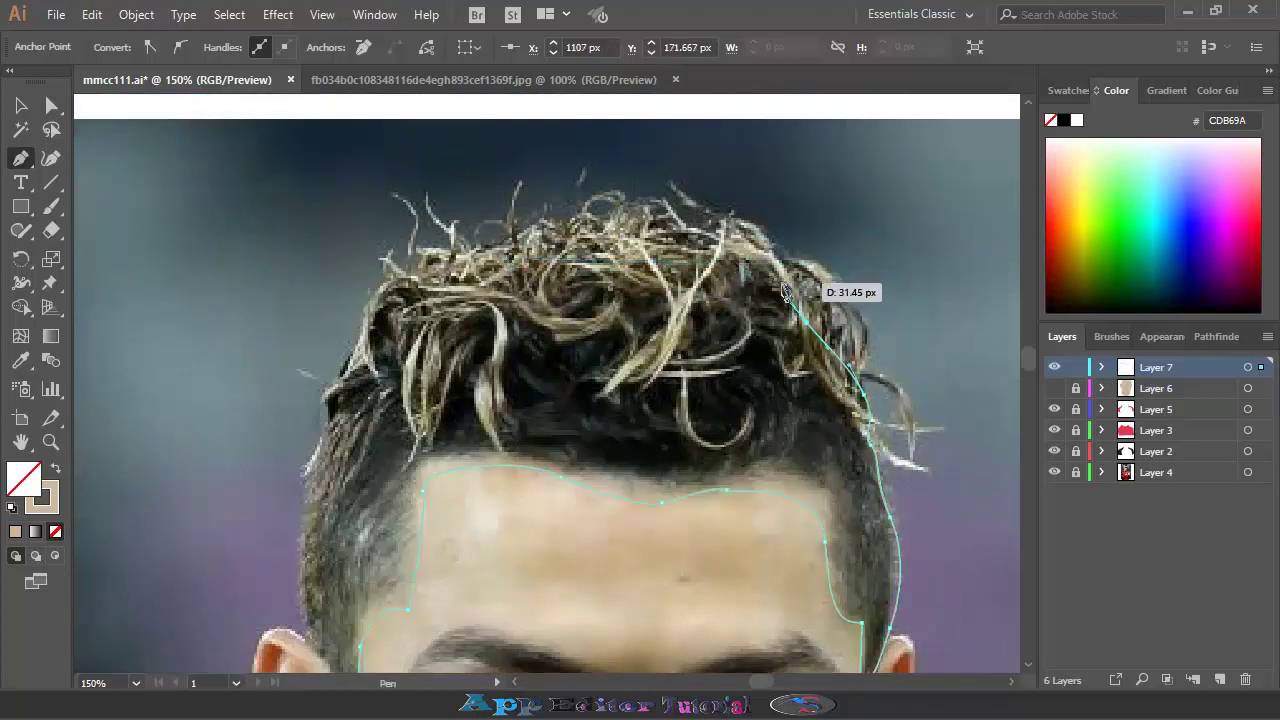
{"action": "left_click", "coordinate": [720, 254]}
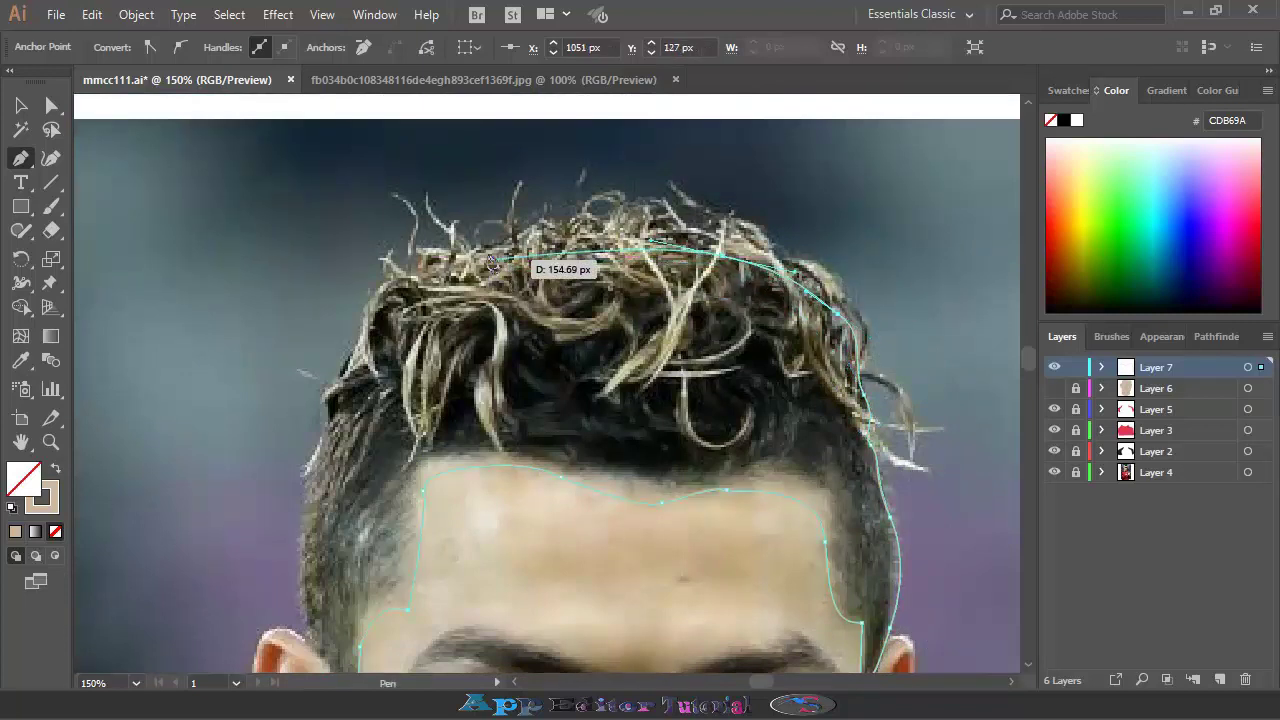
{"action": "left_click", "coordinate": [343, 368]}
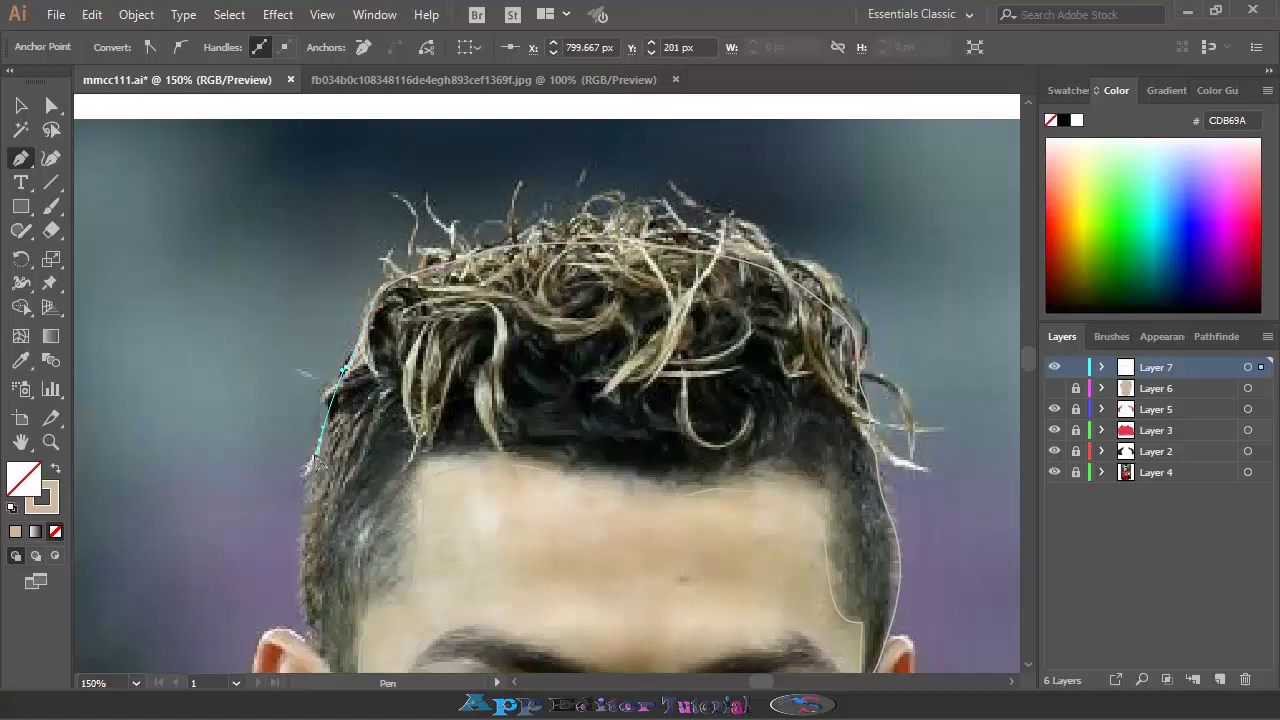
{"action": "scroll", "coordinate": [318, 655], "scroll_direction": "down", "scroll_amount": 3}
{"action": "left_click", "coordinate": [335, 566]}
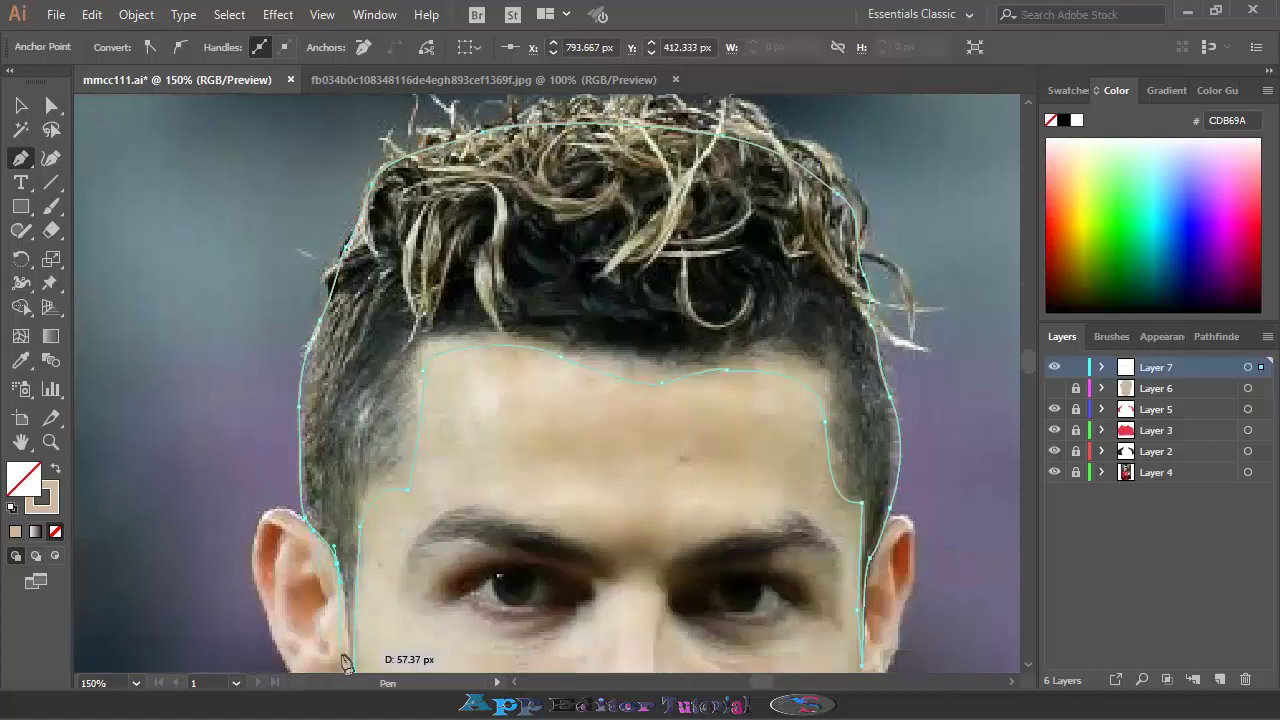
{"action": "scroll", "coordinate": [343, 660], "scroll_direction": "down", "scroll_amount": 3}
{"action": "left_click", "coordinate": [353, 549]}
Fill the hair shape with sampled black 000000 and show the face layer again
{"action": "key", "text": "i"}
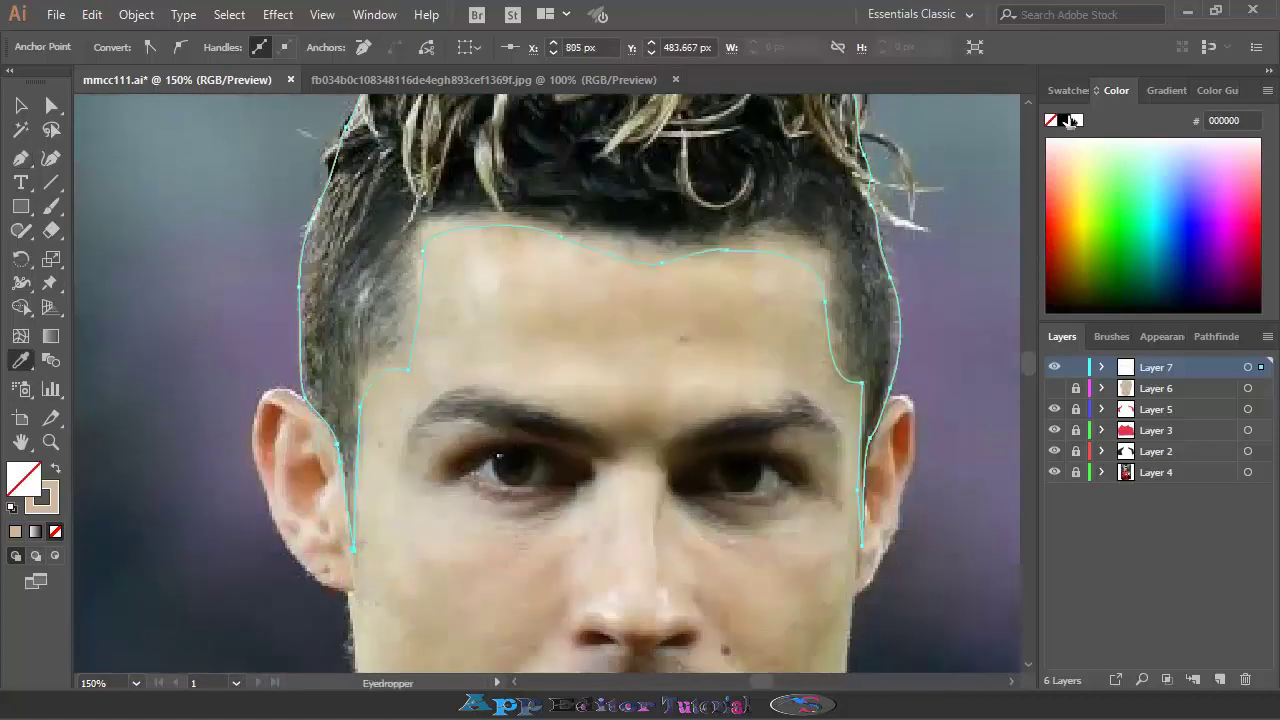
{"action": "left_click", "coordinate": [1076, 120]}
{"action": "scroll", "coordinate": [980, 300], "scroll_direction": "up", "scroll_amount": 5}
{"action": "left_click", "coordinate": [1054, 388]}
{"action": "left_click", "coordinate": [1076, 367]}
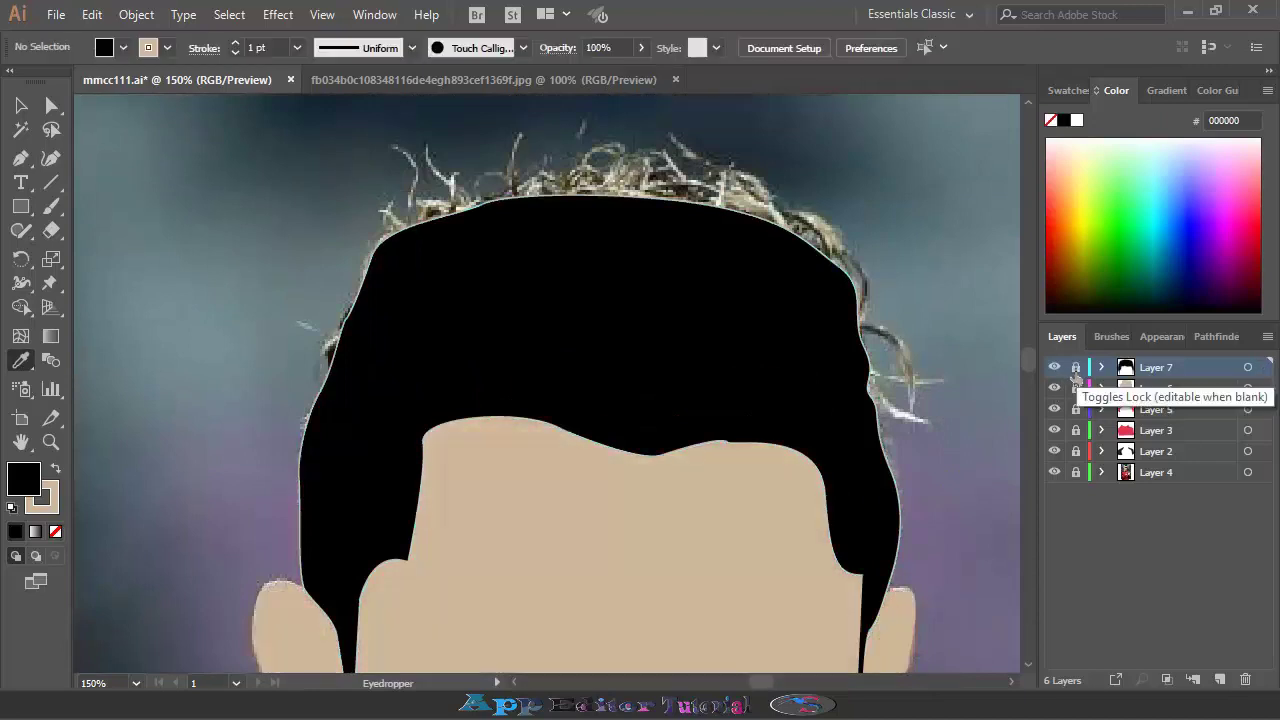
{"action": "left_click", "coordinate": [1076, 367]}
Give the selected hair shape a black stroke, lock Layer 7, and zoom out
{"action": "key", "text": "v"}
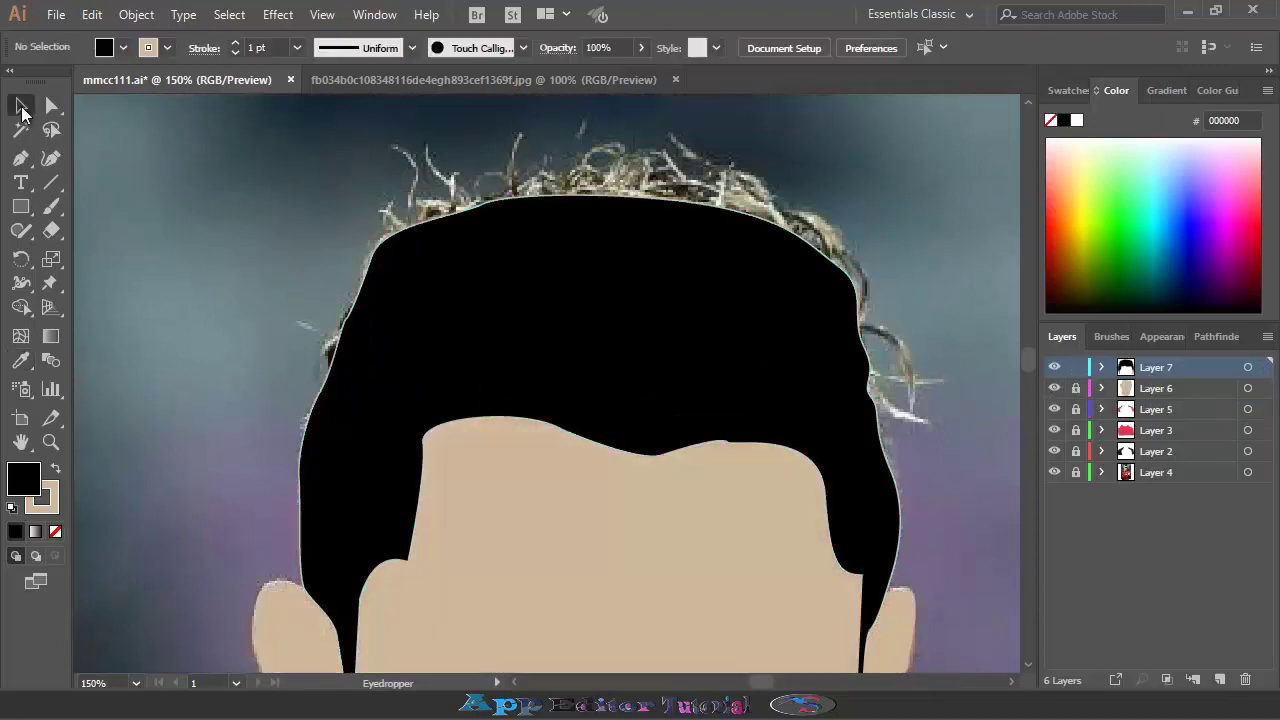
{"action": "left_click", "coordinate": [457, 294]}
{"action": "left_click", "coordinate": [167, 48]}
{"action": "left_click", "coordinate": [55, 81]}
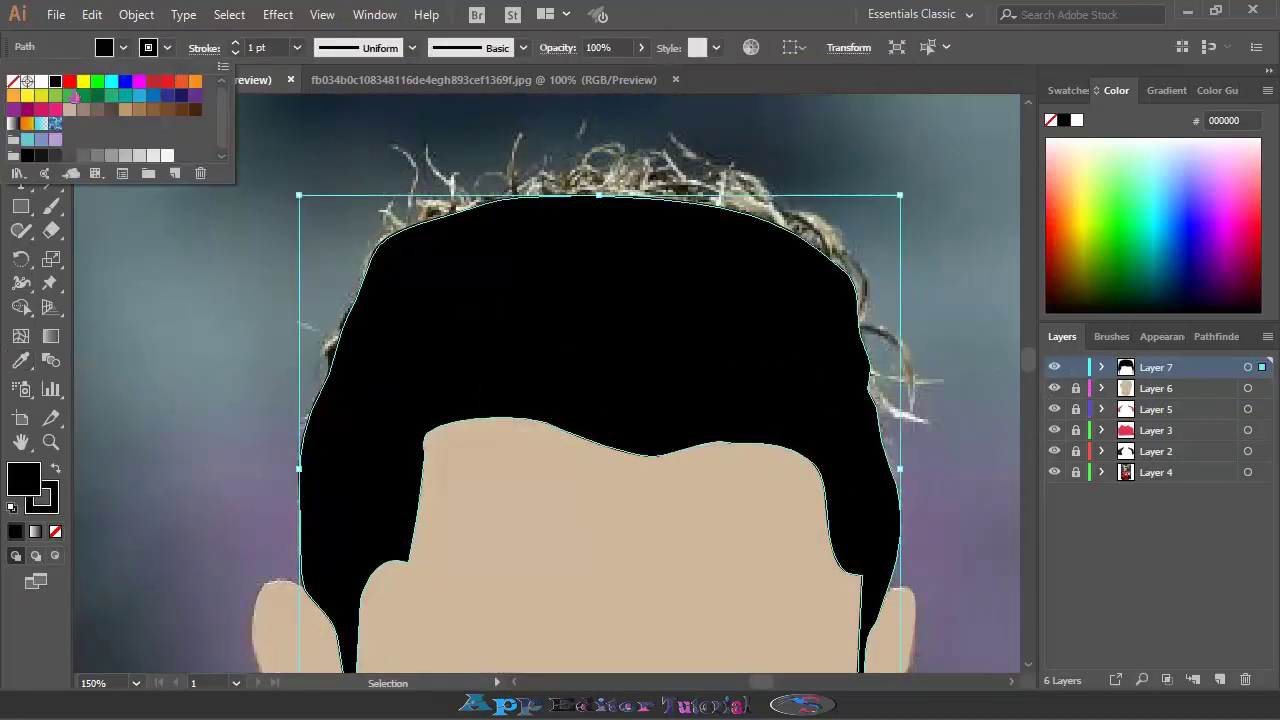
{"action": "left_click", "coordinate": [1076, 367]}
{"action": "scroll", "coordinate": [430, 390], "scroll_direction": "down", "scroll_amount": 3}
{"action": "key", "text": "ctrl+minus"}
{"action": "key", "text": "ctrl+minus"}
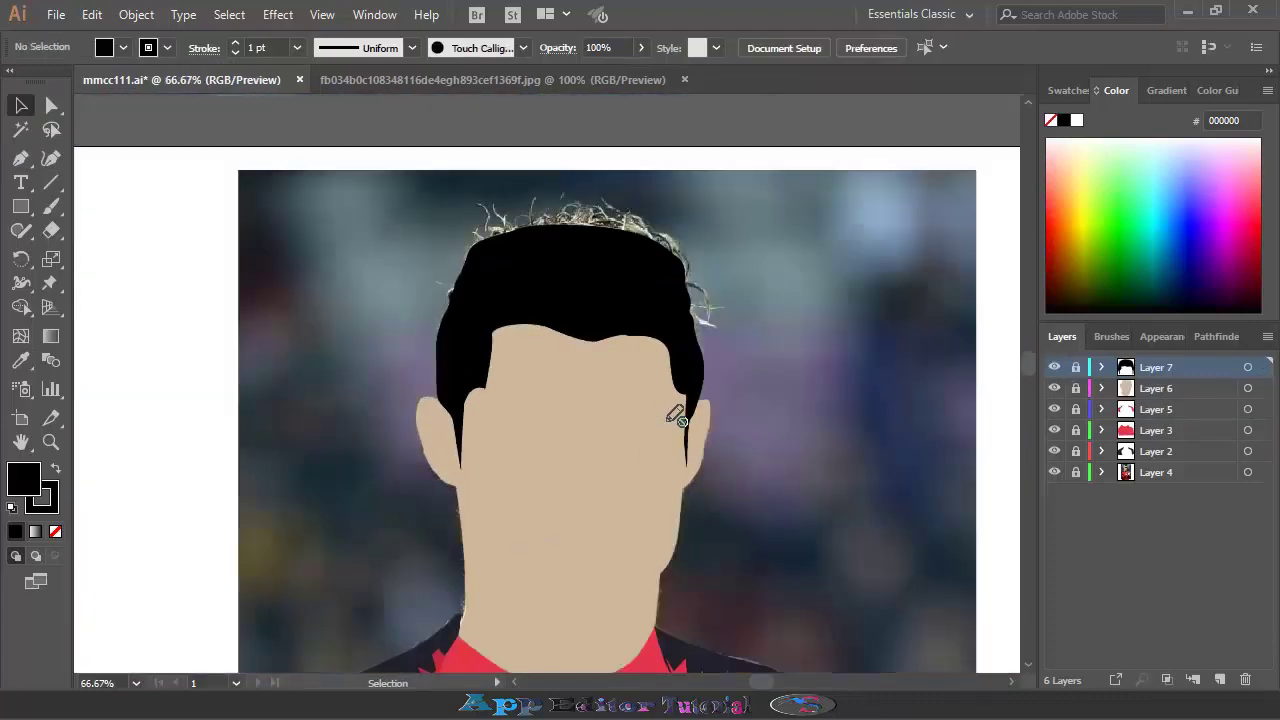
{"action": "scroll", "coordinate": [663, 424], "scroll_direction": "down", "scroll_amount": 5}
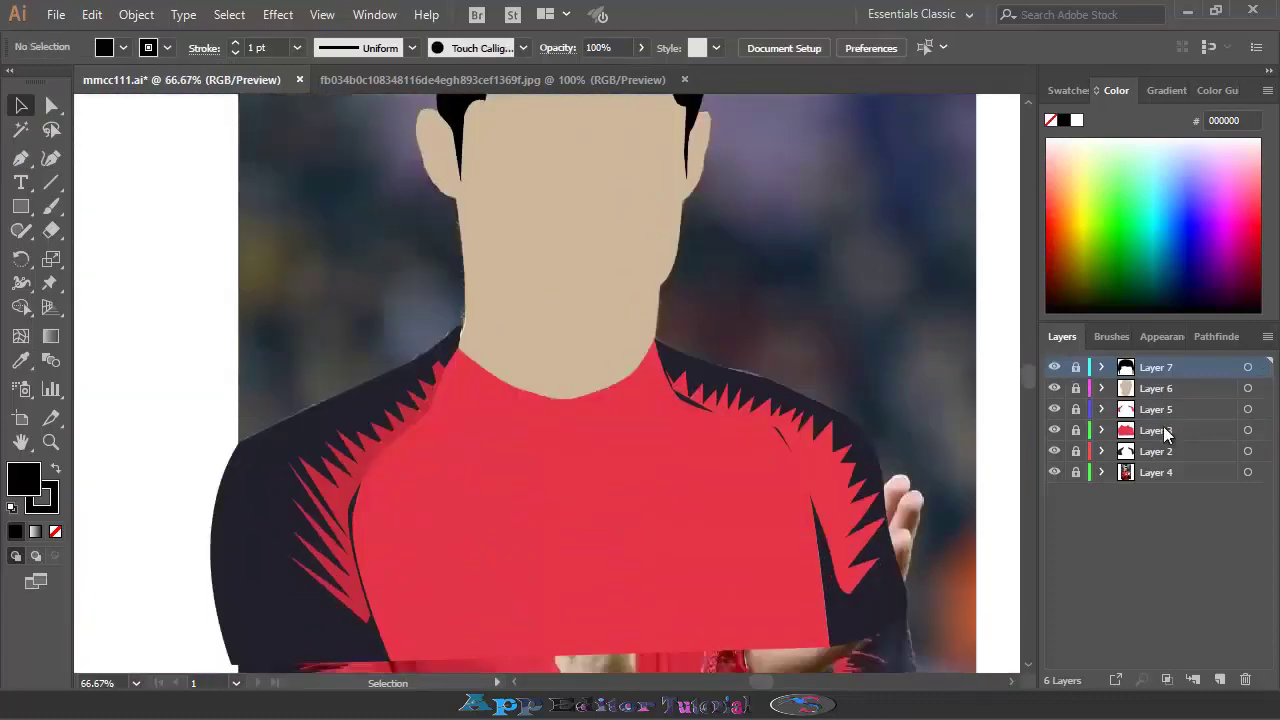
Unlock Layer 5 and reshape the right shoulder's red spiky shape by moving its bottom anchor
{"action": "left_click", "coordinate": [1160, 410]}
{"action": "left_click", "coordinate": [1076, 409]}
{"action": "left_click", "coordinate": [858, 488]}
{"action": "key", "text": "a"}
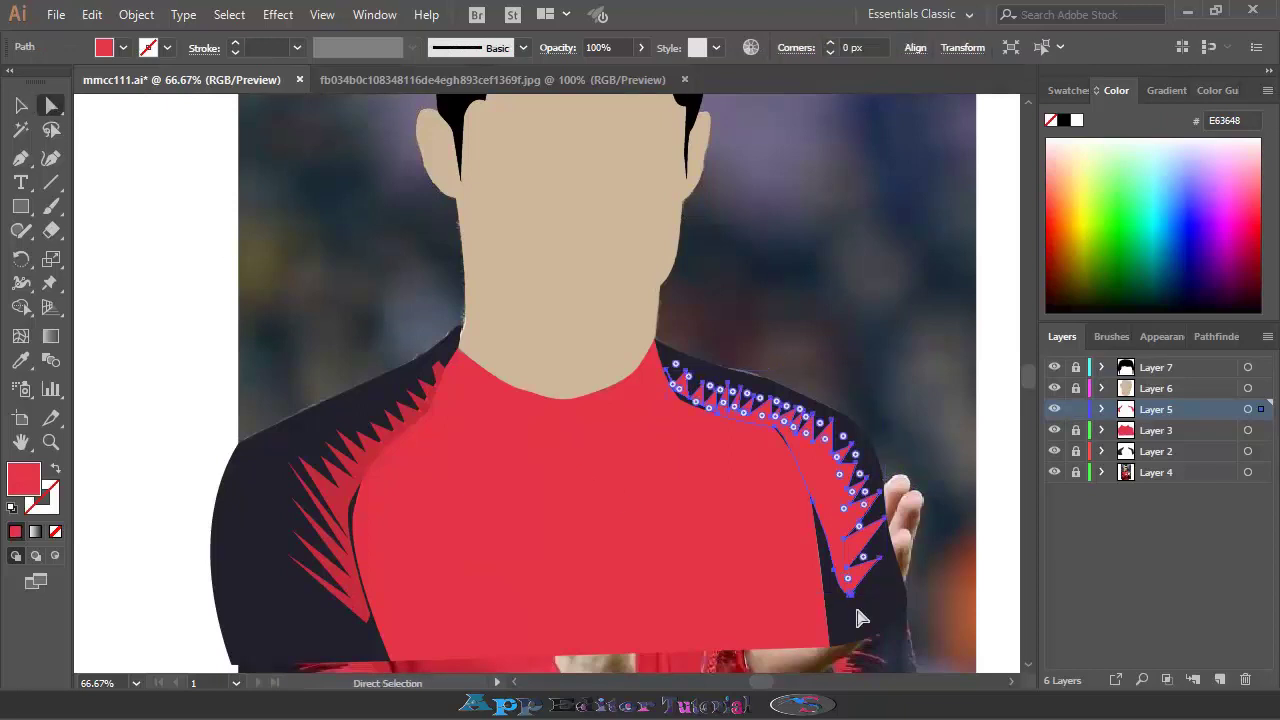
{"action": "left_click_drag", "start_coordinate": [852, 598], "coordinate": [777, 447]}
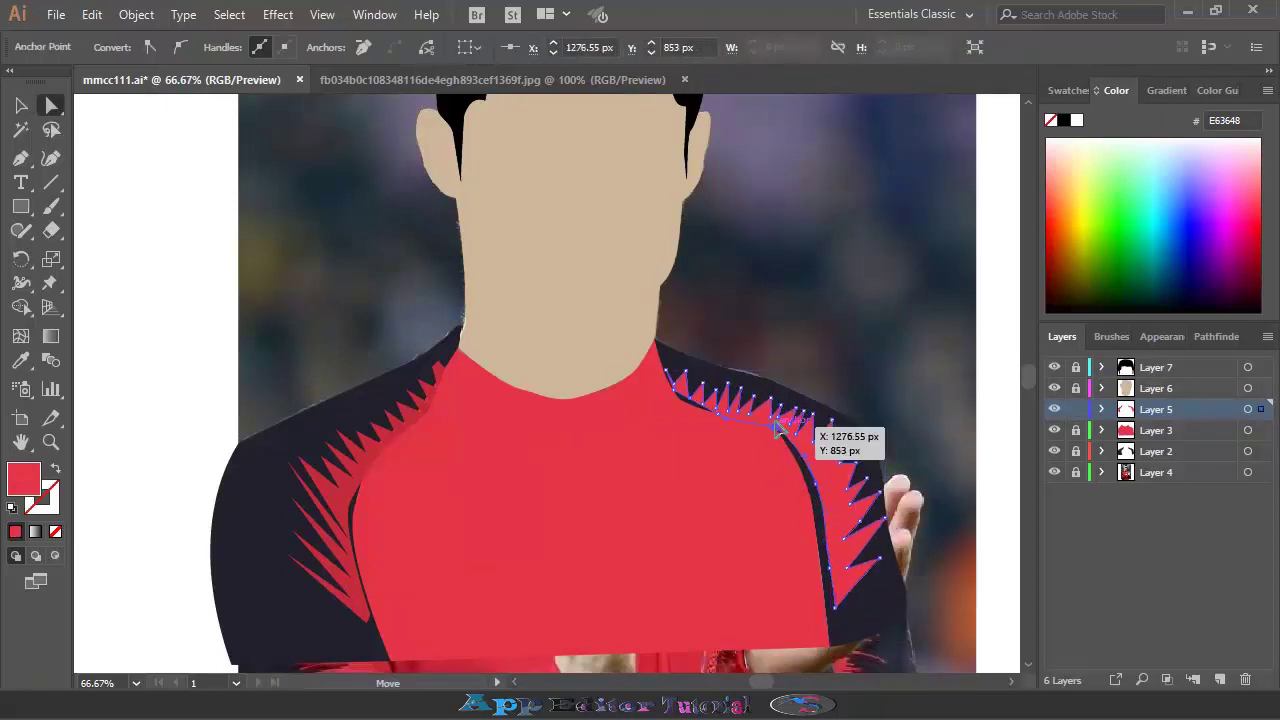
{"action": "left_click", "coordinate": [716, 421]}
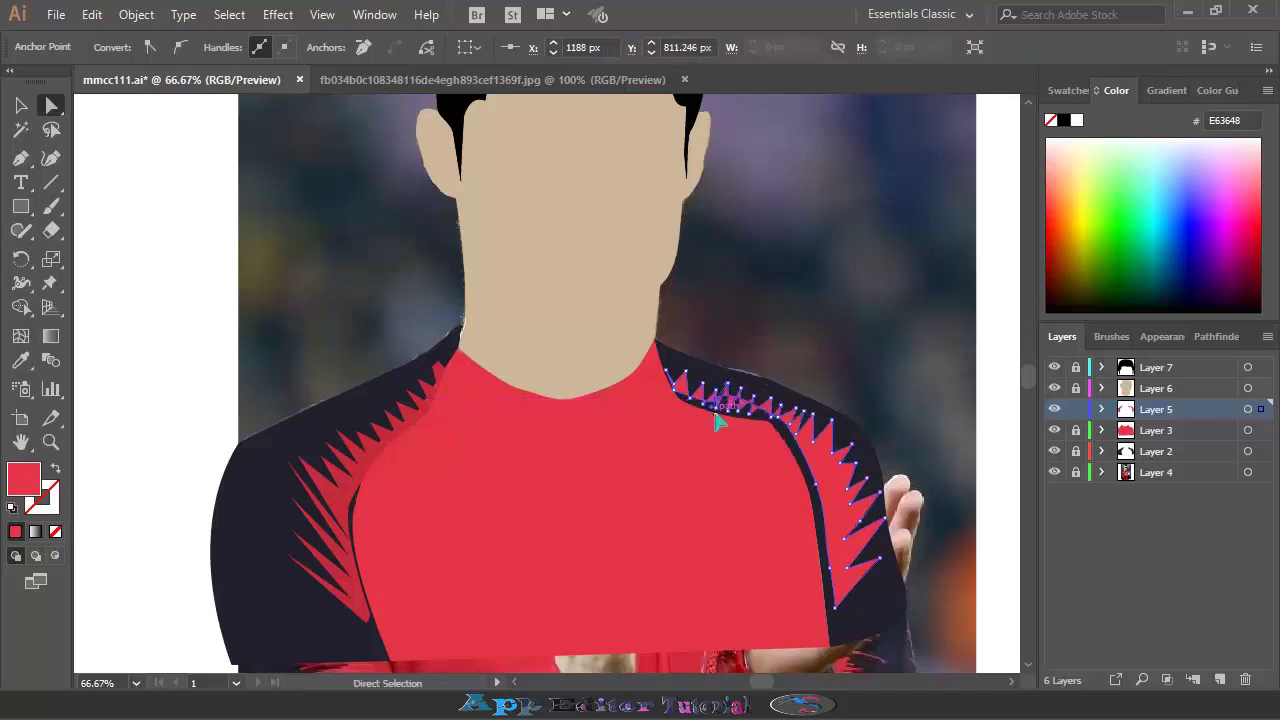
Reshape the left shoulder's red spiky shape's anchors, then lock Layer 5
{"action": "left_click", "coordinate": [375, 460]}
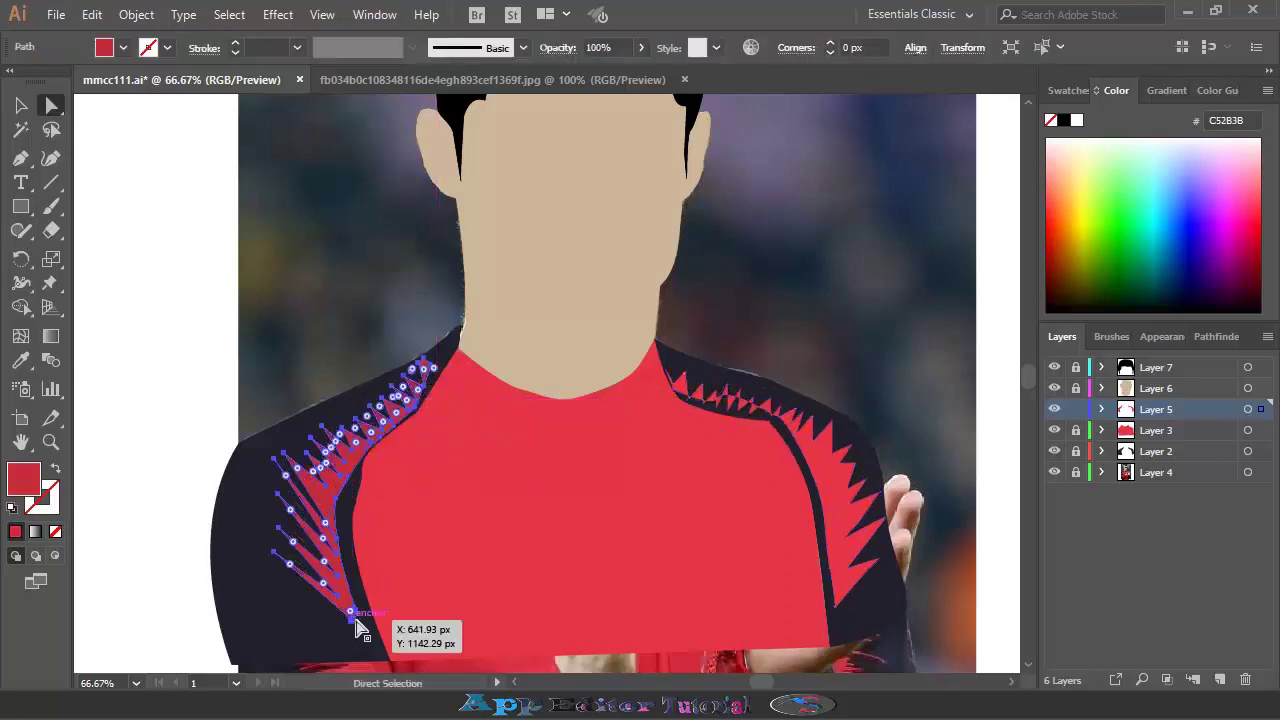
{"action": "left_click_drag", "start_coordinate": [356, 622], "coordinate": [374, 636]}
{"action": "left_click", "coordinate": [338, 533]}
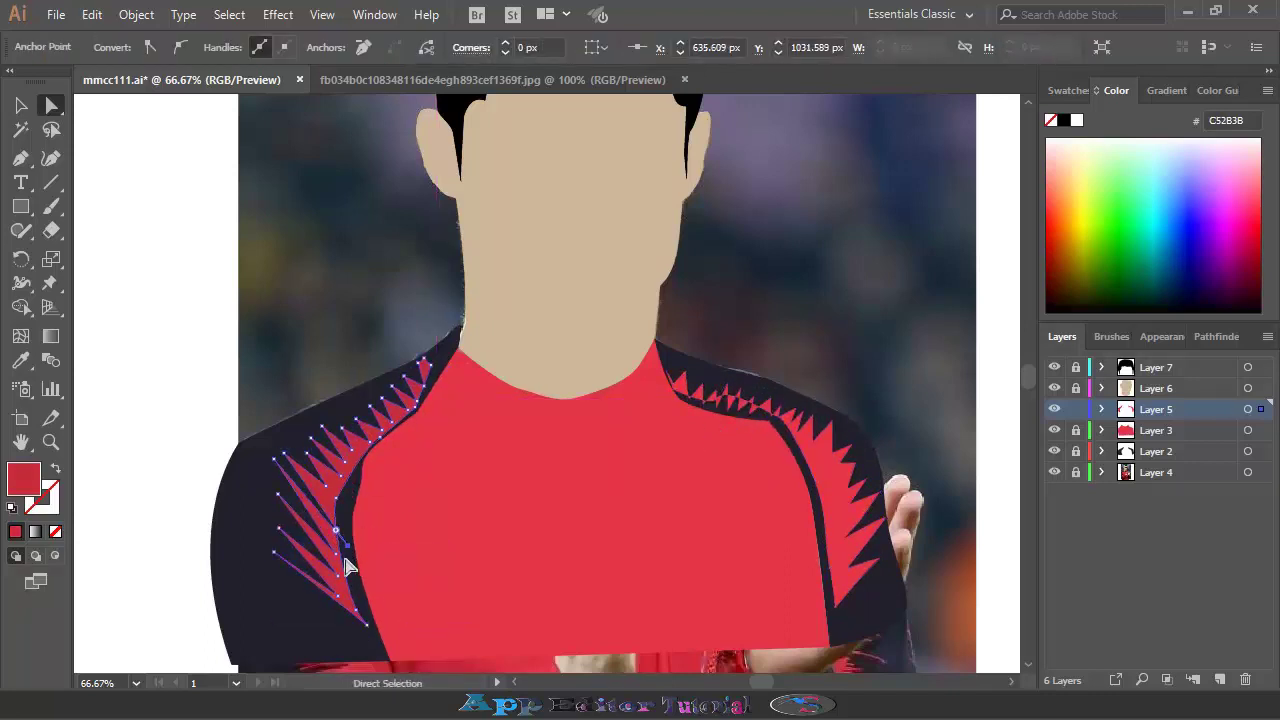
{"action": "mouse_move", "coordinate": [347, 567]}
{"action": "left_mouse_down"}
{"action": "mouse_move", "coordinate": [345, 505]}
{"action": "mouse_move", "coordinate": [435, 358]}
{"action": "left_mouse_up"}
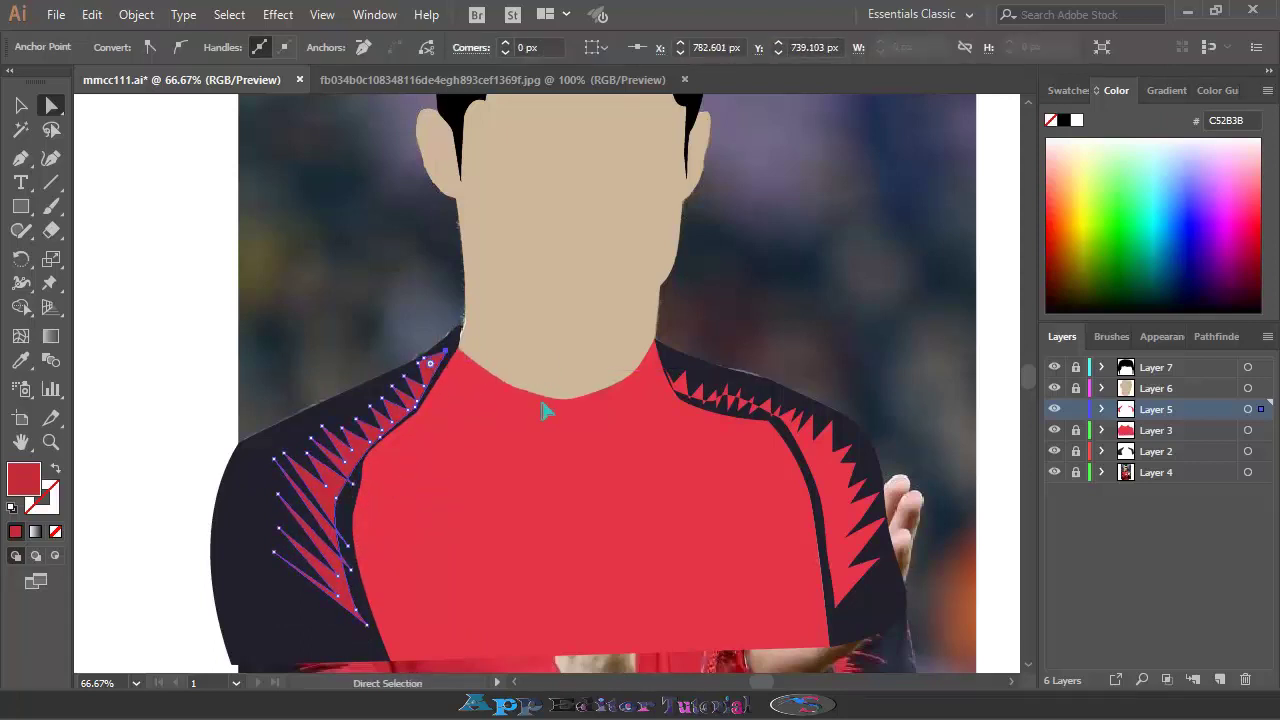
{"action": "scroll", "coordinate": [580, 440], "scroll_direction": "down", "scroll_amount": 3}
{"action": "scroll", "coordinate": [590, 460], "scroll_direction": "up", "scroll_amount": 3}
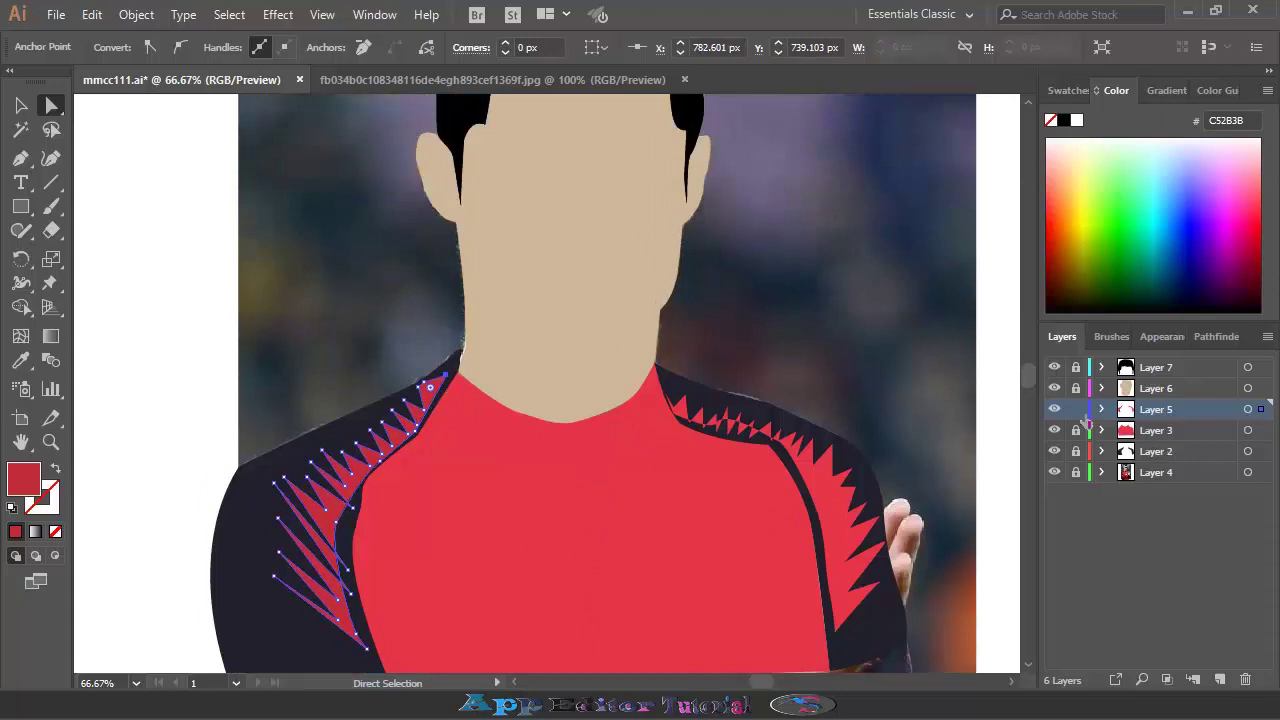
{"action": "left_click", "coordinate": [1076, 409]}
Outline both dark shoulder pieces in black, lock Layer 2, and select the red shirt shape
{"action": "left_click", "coordinate": [1155, 455]}
{"action": "left_click", "coordinate": [235, 488]}
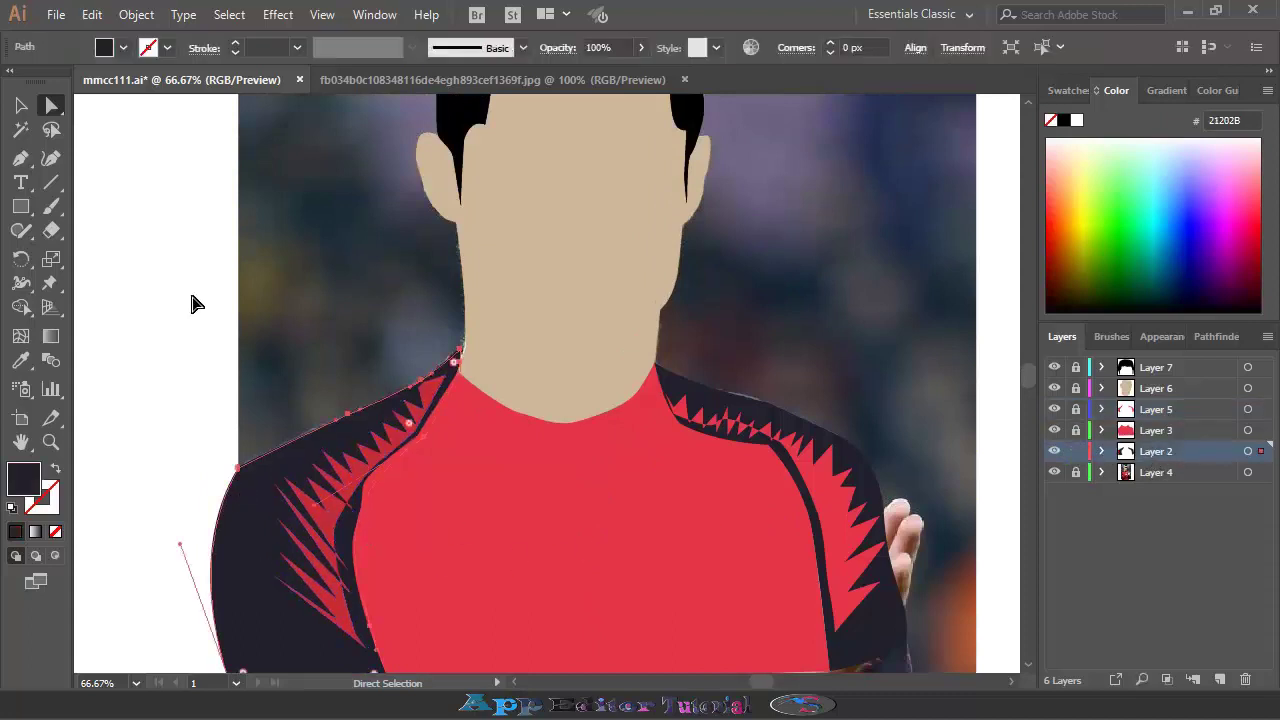
{"action": "left_click", "coordinate": [168, 48]}
{"action": "left_click", "coordinate": [57, 88]}
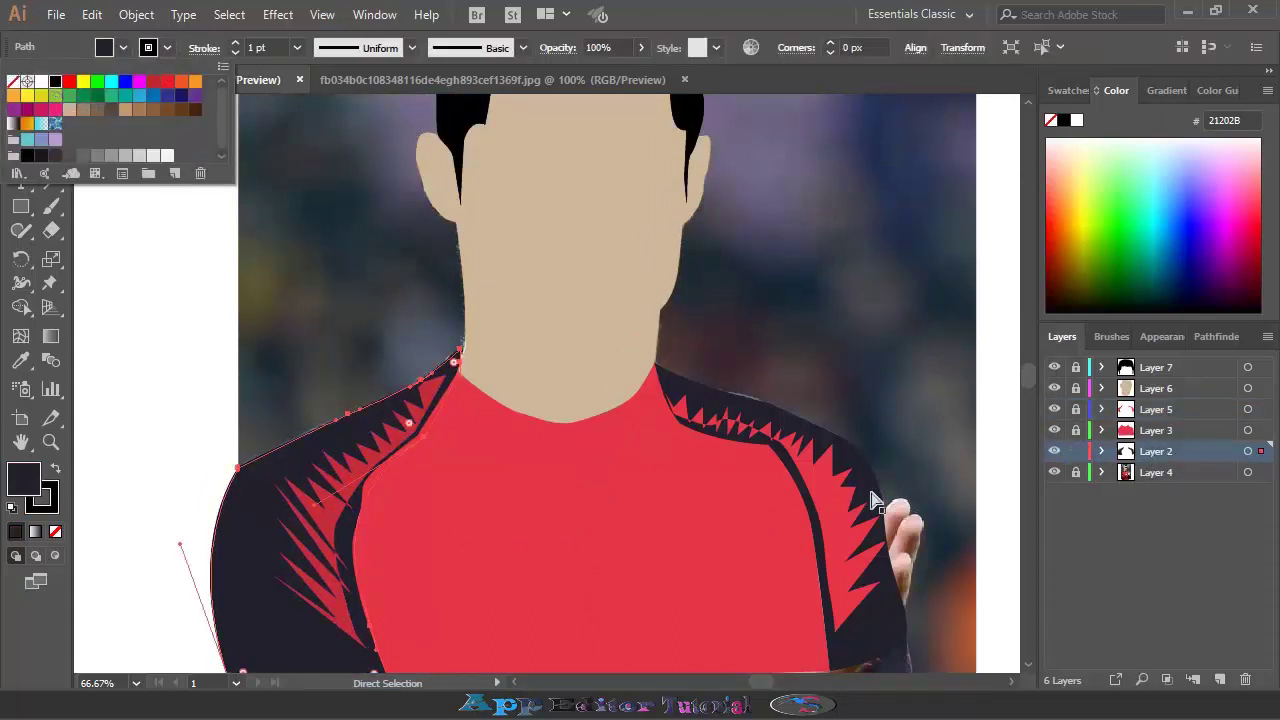
{"action": "left_click", "coordinate": [884, 640]}
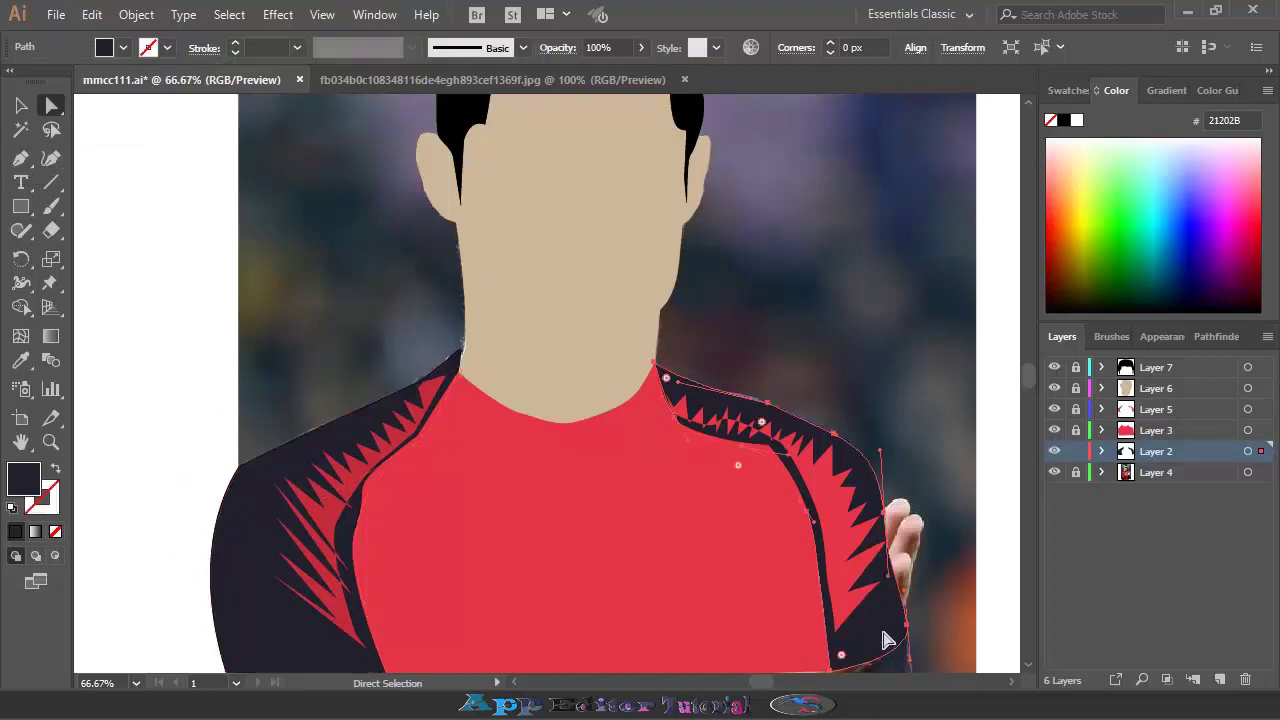
{"action": "left_click", "coordinate": [168, 48]}
{"action": "left_click", "coordinate": [55, 81]}
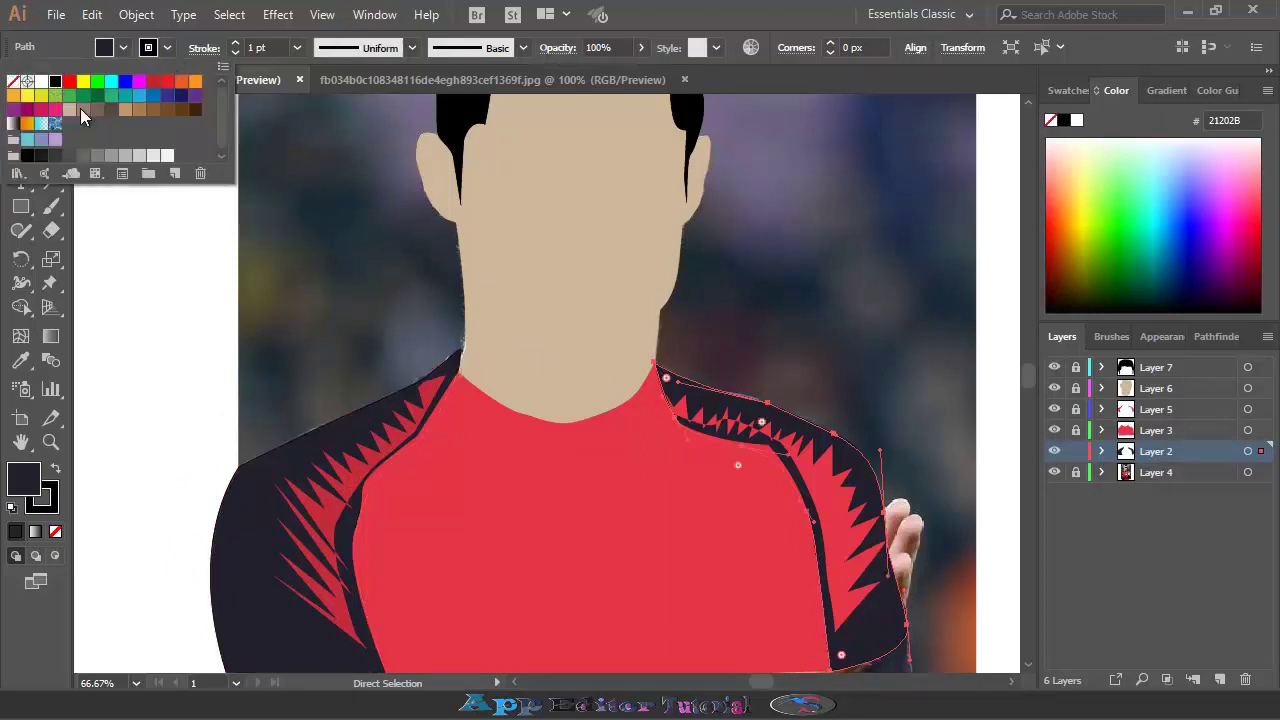
{"action": "left_click", "coordinate": [1076, 451]}
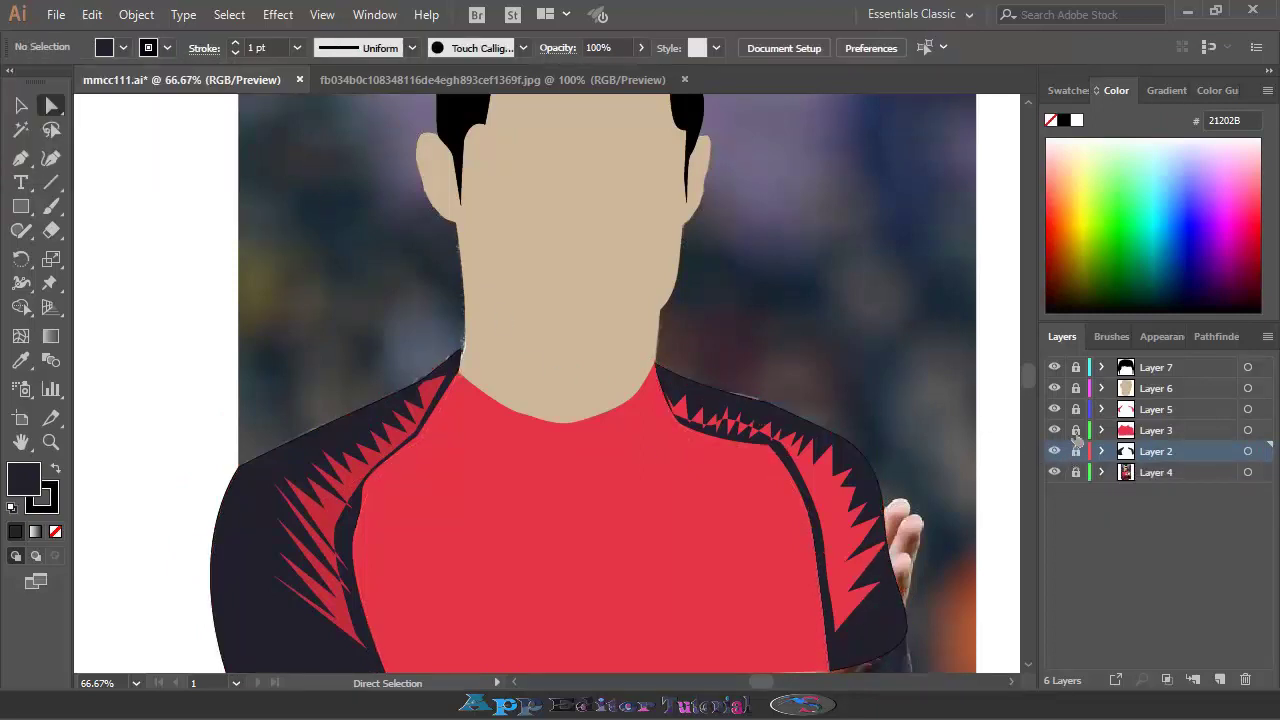
{"action": "left_click", "coordinate": [1076, 430]}
{"action": "left_click", "coordinate": [708, 530]}
Deepen the shirt red to S 83, B 86 and lock the shirt layer
{"action": "left_click", "coordinate": [748, 48]}
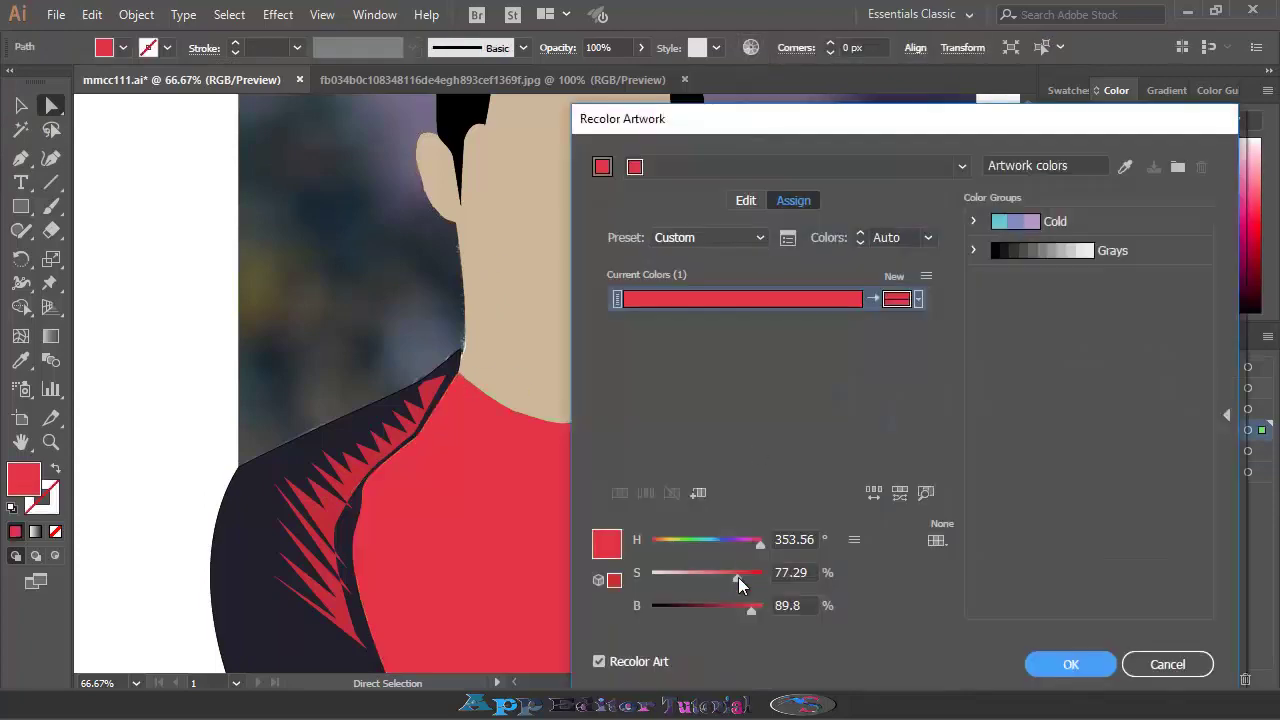
{"action": "left_click_drag", "start_coordinate": [739, 576], "coordinate": [746, 610]}
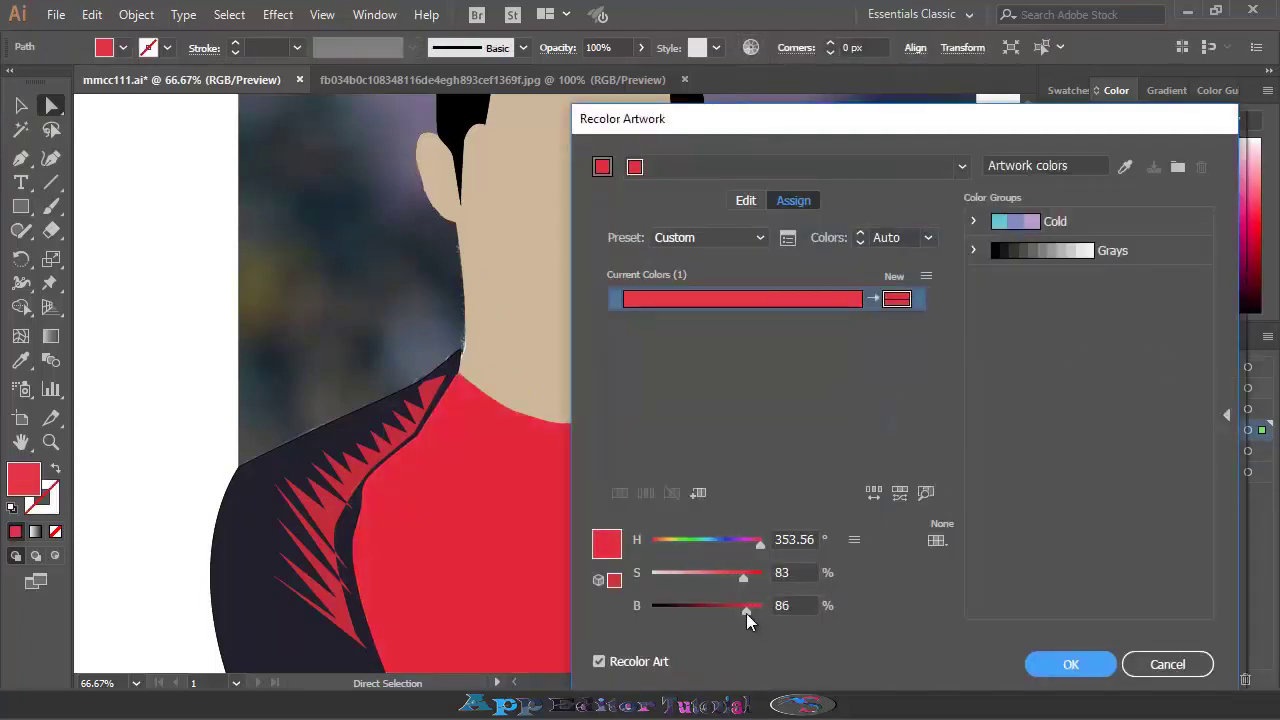
{"action": "left_click", "coordinate": [1070, 664]}
{"action": "left_click", "coordinate": [1076, 430]}
Unlock the face layer, make it active and select the peach face shape
{"action": "scroll", "coordinate": [770, 510], "scroll_direction": "up", "scroll_amount": 3}
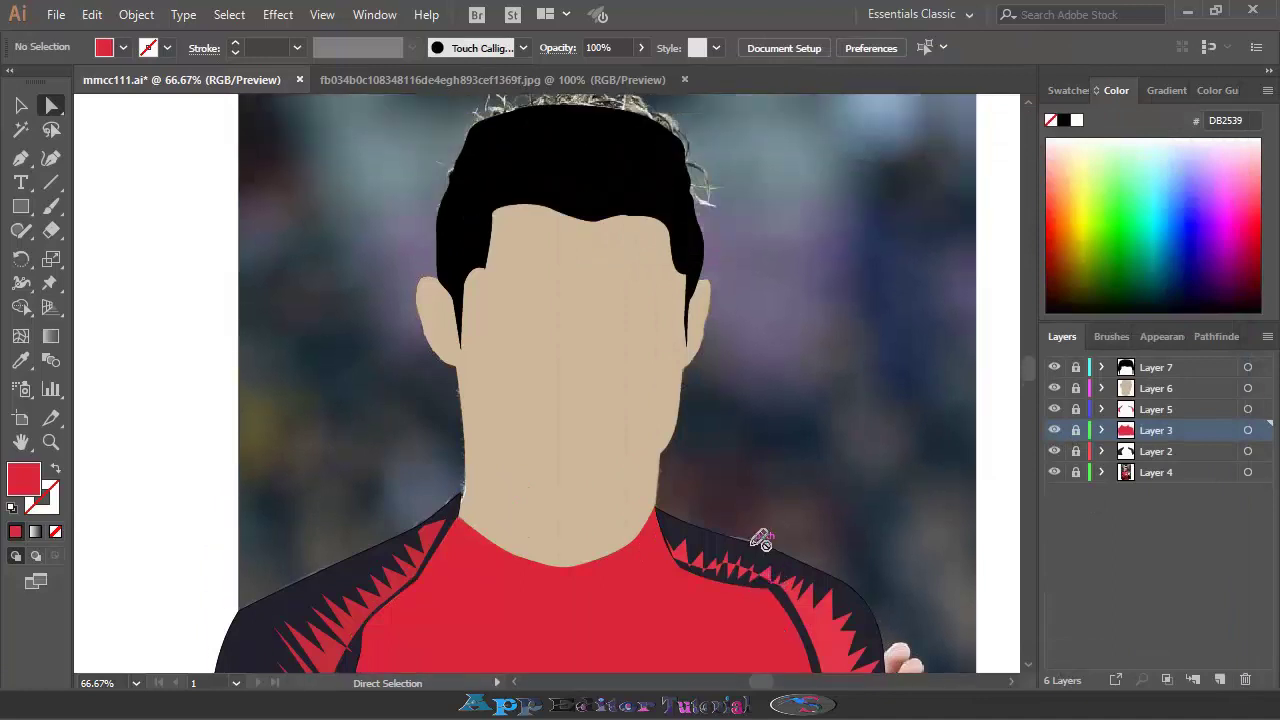
{"action": "left_click", "coordinate": [1076, 388]}
{"action": "left_click", "coordinate": [1150, 388]}
{"action": "left_click", "coordinate": [606, 385]}
{"action": "right_click", "coordinate": [606, 378]}
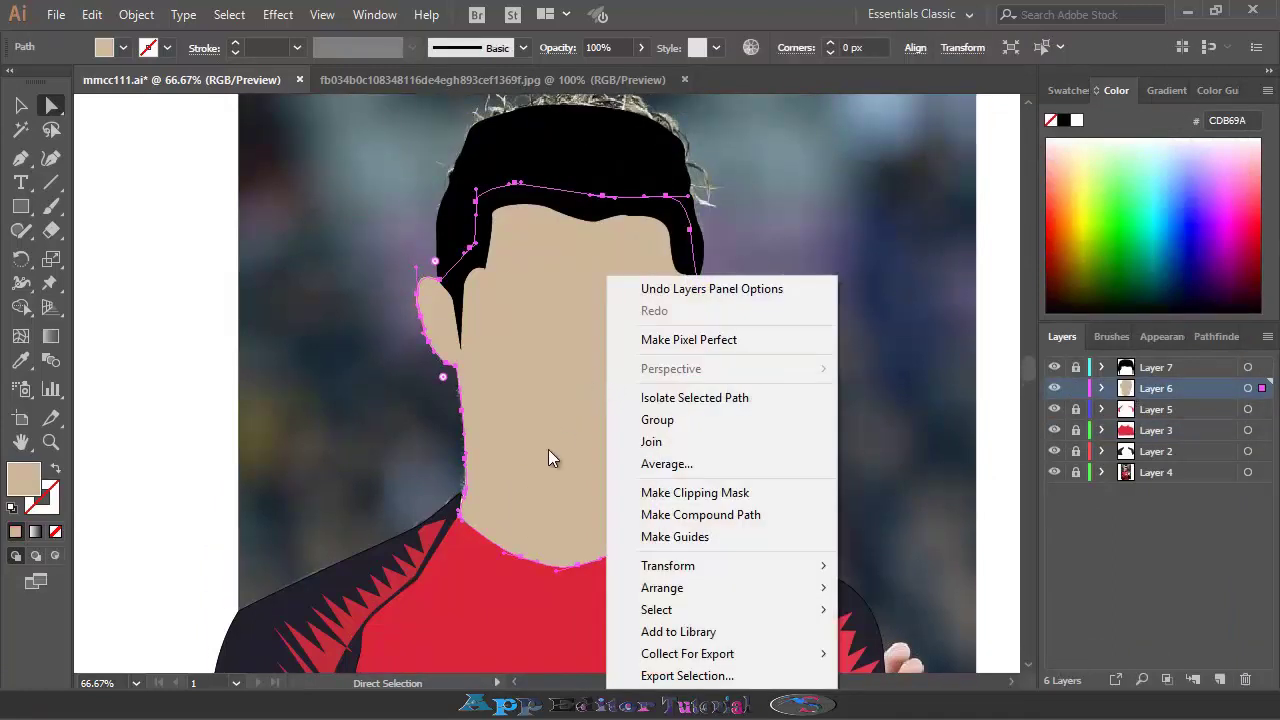
{"action": "left_click", "coordinate": [1172, 393]}
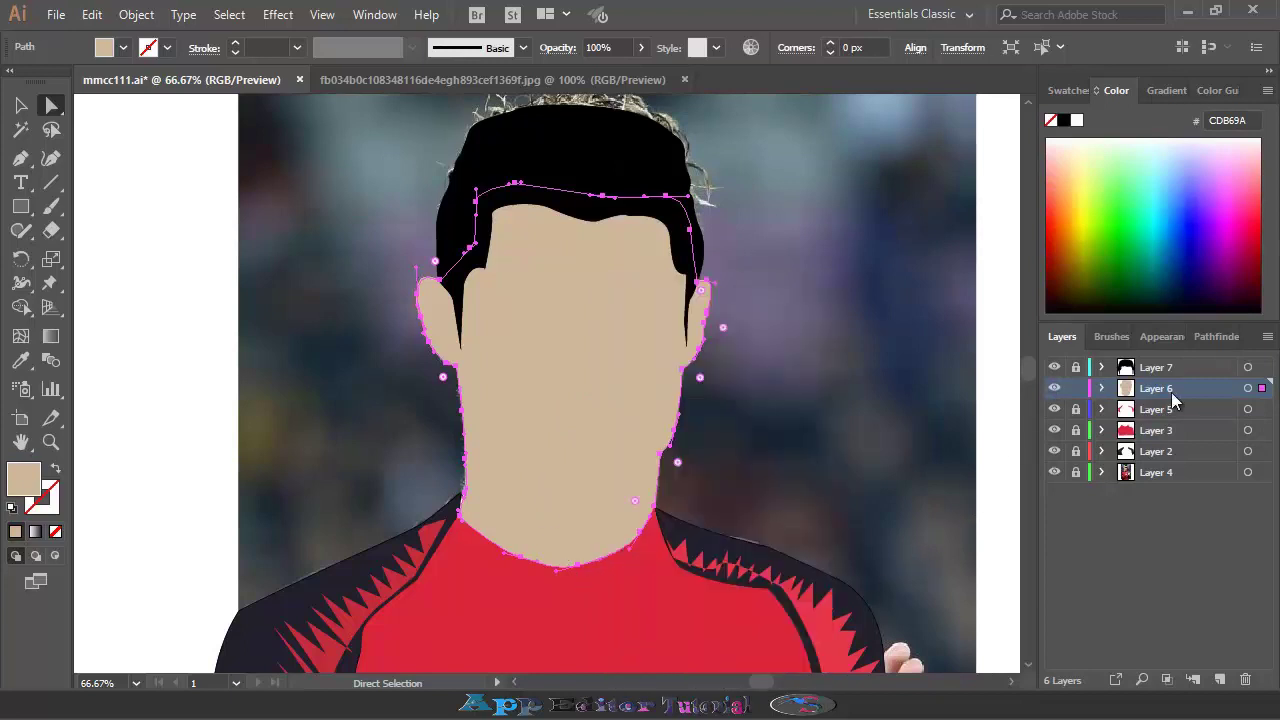
{"action": "left_click", "coordinate": [1160, 90]}
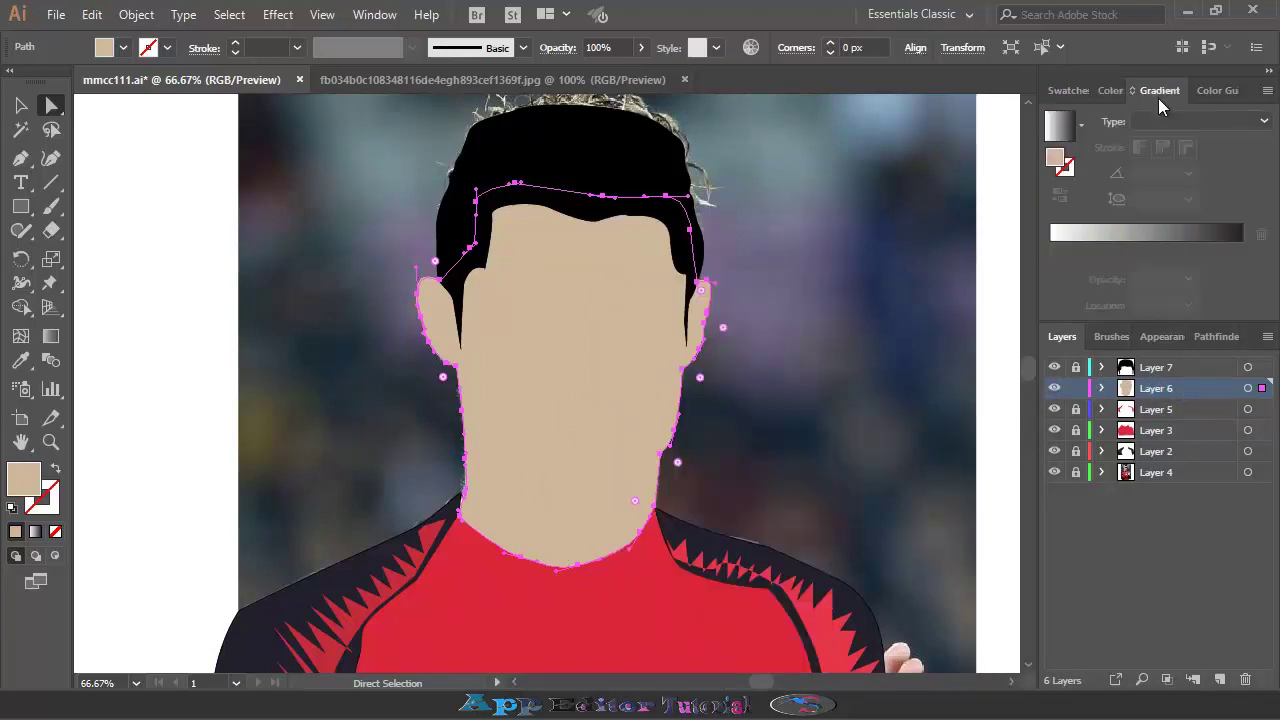
{"action": "left_click", "coordinate": [1068, 90]}
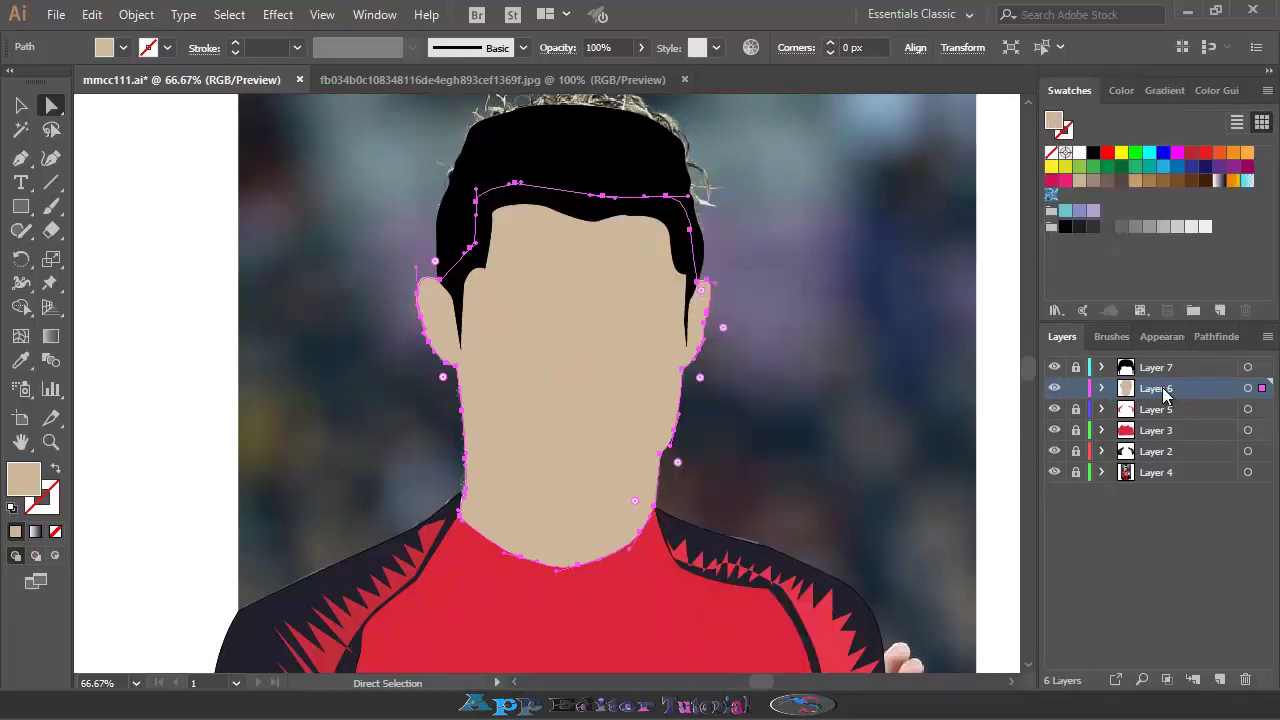
{"action": "left_click", "coordinate": [1075, 388]}
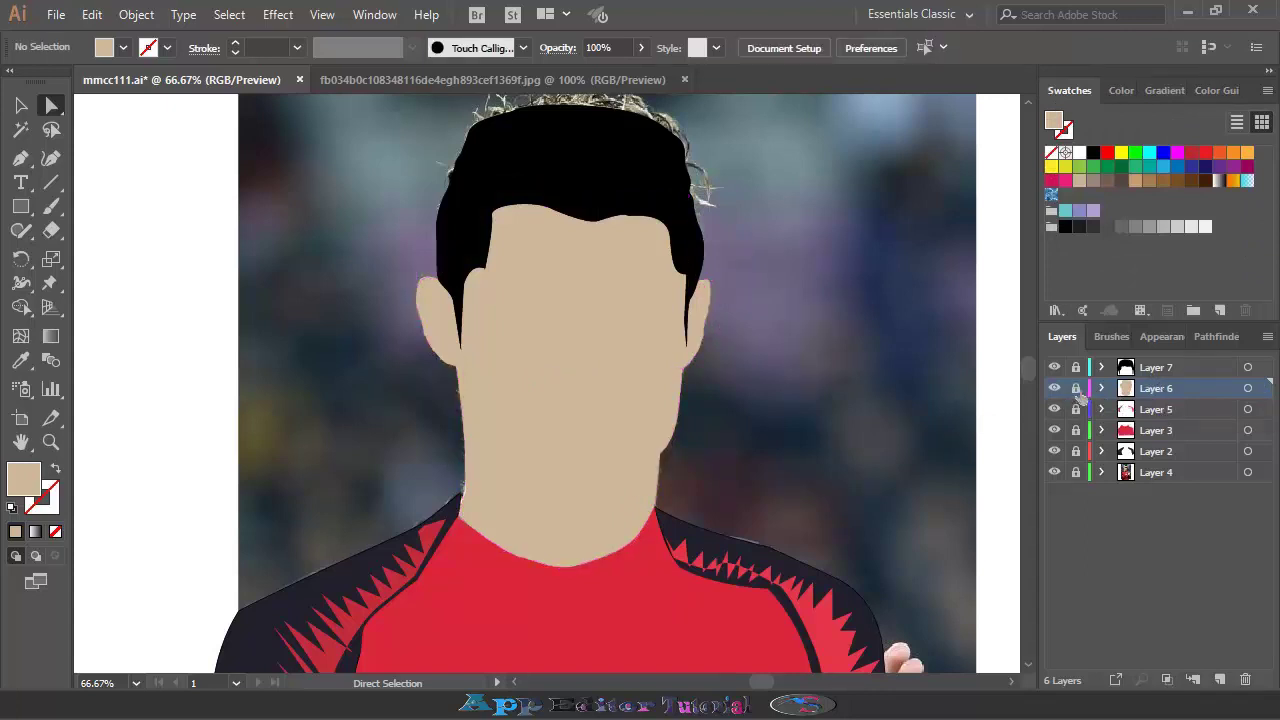
{"action": "key", "text": "ctrl+z"}
{"action": "left_click", "coordinate": [751, 47]}
Recolour the face to a lighter peach, H 20, S 35, B 94, then deselect it
{"action": "left_click_drag", "start_coordinate": [813, 117], "coordinate": [1029, 102]}
{"action": "mouse_move", "coordinate": [896, 558]}
{"action": "left_mouse_down"}
{"action": "mouse_move", "coordinate": [979, 527]}
{"action": "mouse_move", "coordinate": [874, 530]}
{"action": "mouse_move", "coordinate": [904, 561]}
{"action": "left_mouse_up"}
{"action": "left_click", "coordinate": [922, 527]}
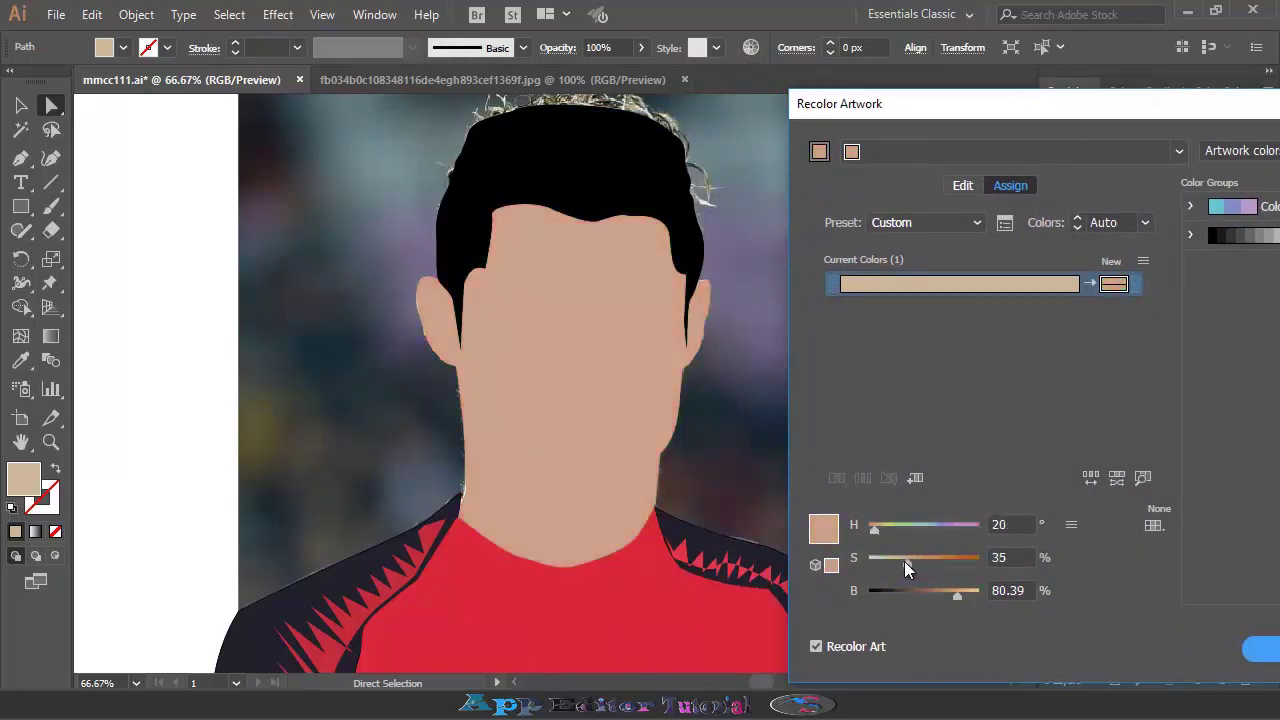
{"action": "left_click_drag", "start_coordinate": [962, 592], "coordinate": [970, 597]}
{"action": "left_click_drag", "start_coordinate": [1075, 96], "coordinate": [986, 76]}
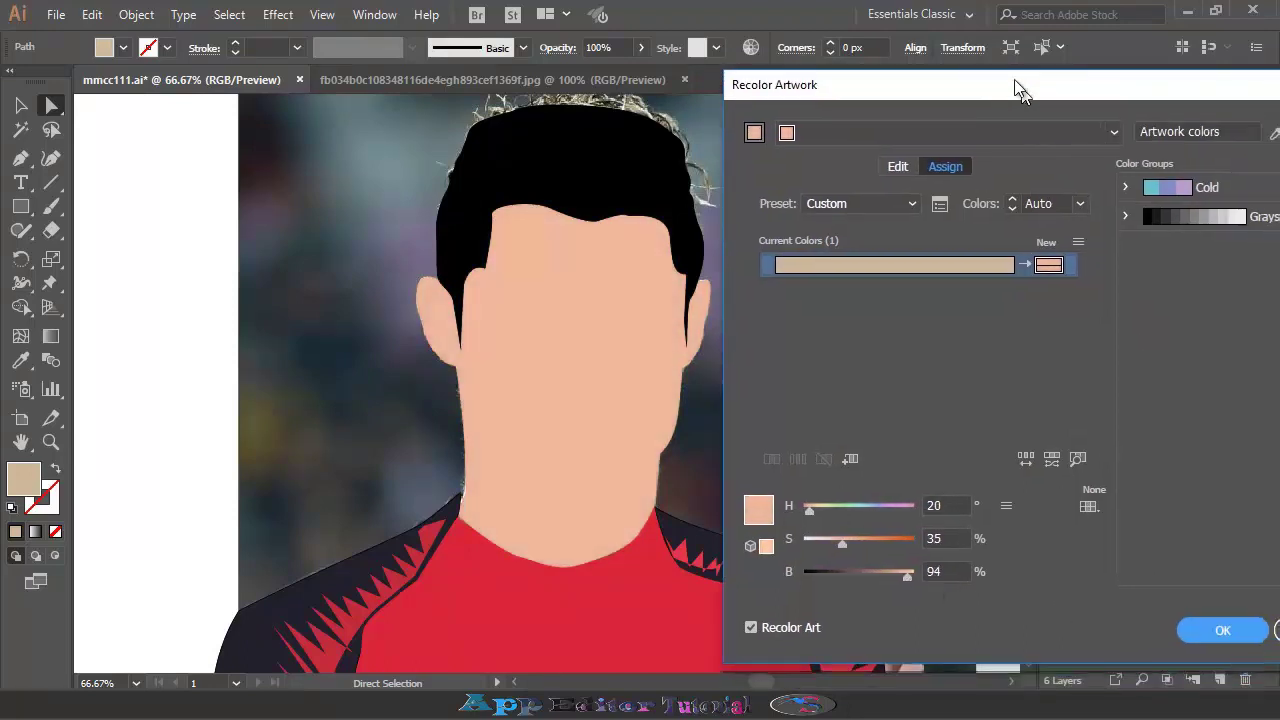
{"action": "left_click", "coordinate": [1190, 597]}
{"action": "left_click", "coordinate": [836, 433]}
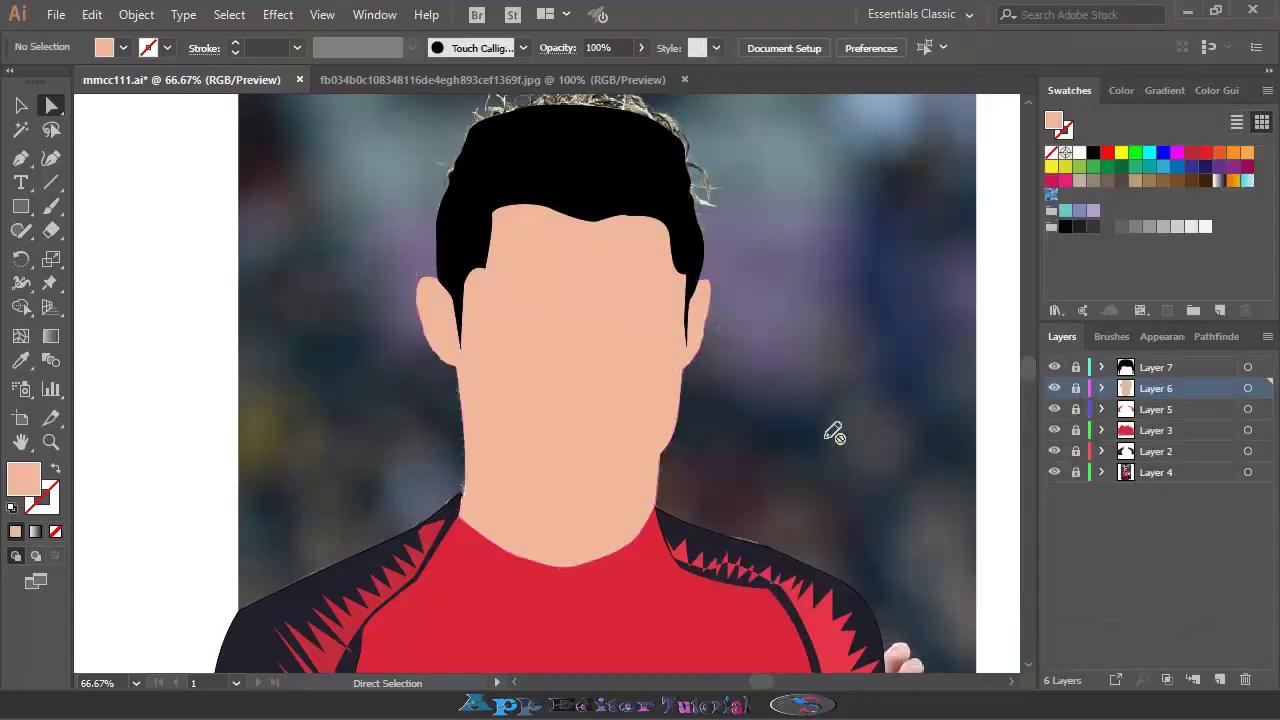
{"action": "scroll", "coordinate": [630, 445], "scroll_direction": "down", "scroll_amount": 1}
{"action": "scroll", "coordinate": [694, 443], "scroll_direction": "up", "scroll_amount": 1}
{"action": "left_click", "coordinate": [1201, 367]}
Add new Layer 8, hide the black hair, and choose a thin tapered brush
{"action": "scroll", "coordinate": [843, 427], "scroll_direction": "up", "scroll_amount": 1}
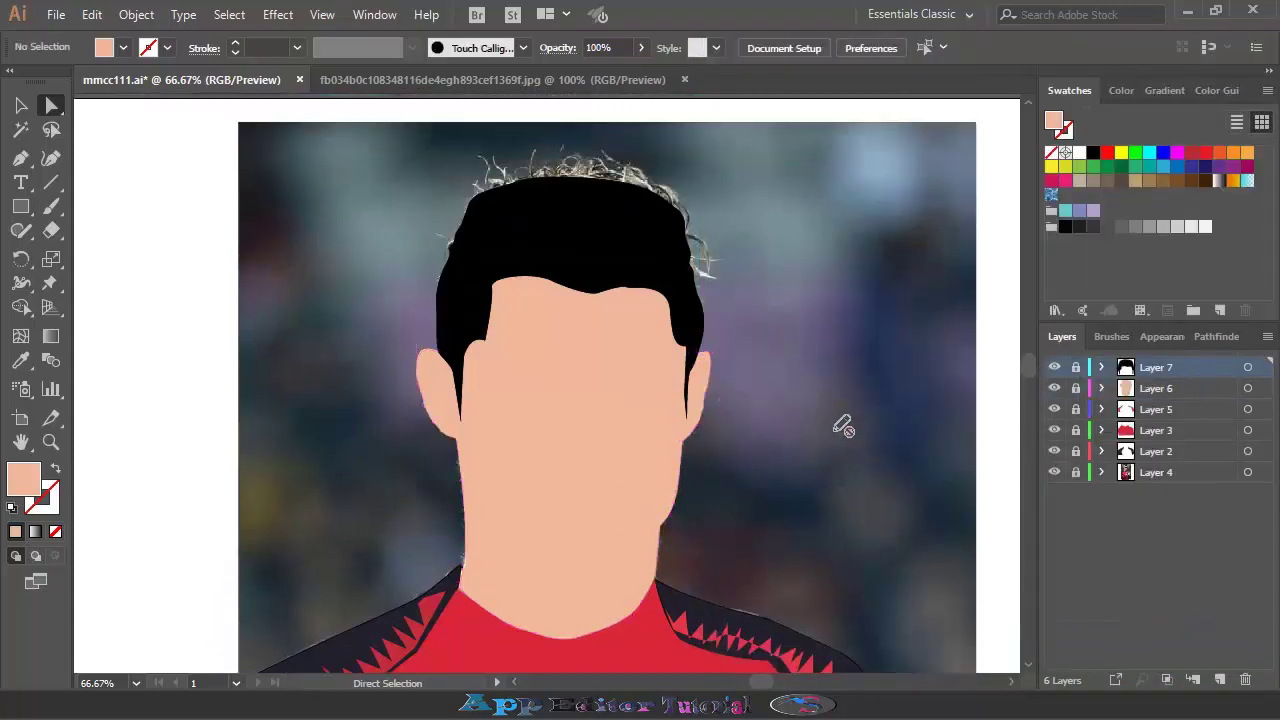
{"action": "left_click", "coordinate": [1220, 679]}
{"action": "left_click", "coordinate": [1054, 388]}
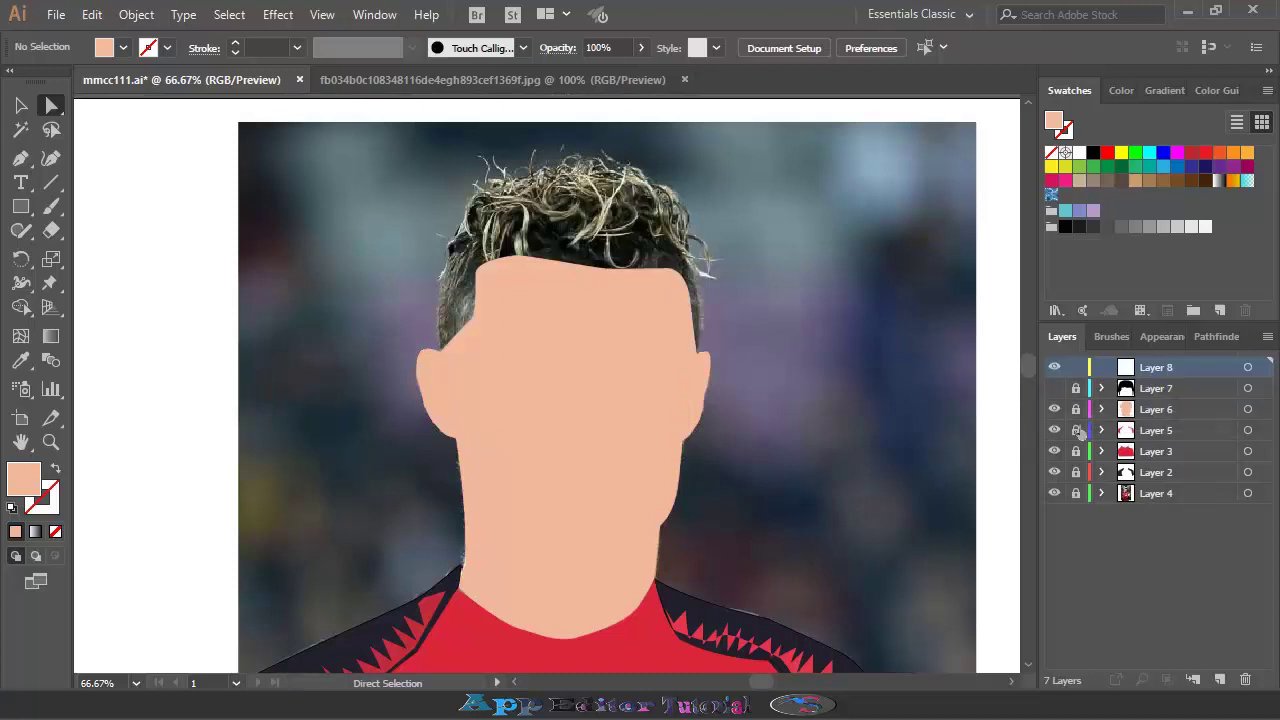
{"action": "left_click", "coordinate": [1054, 409]}
{"action": "left_click", "coordinate": [1111, 336]}
{"action": "left_click", "coordinate": [1150, 439]}
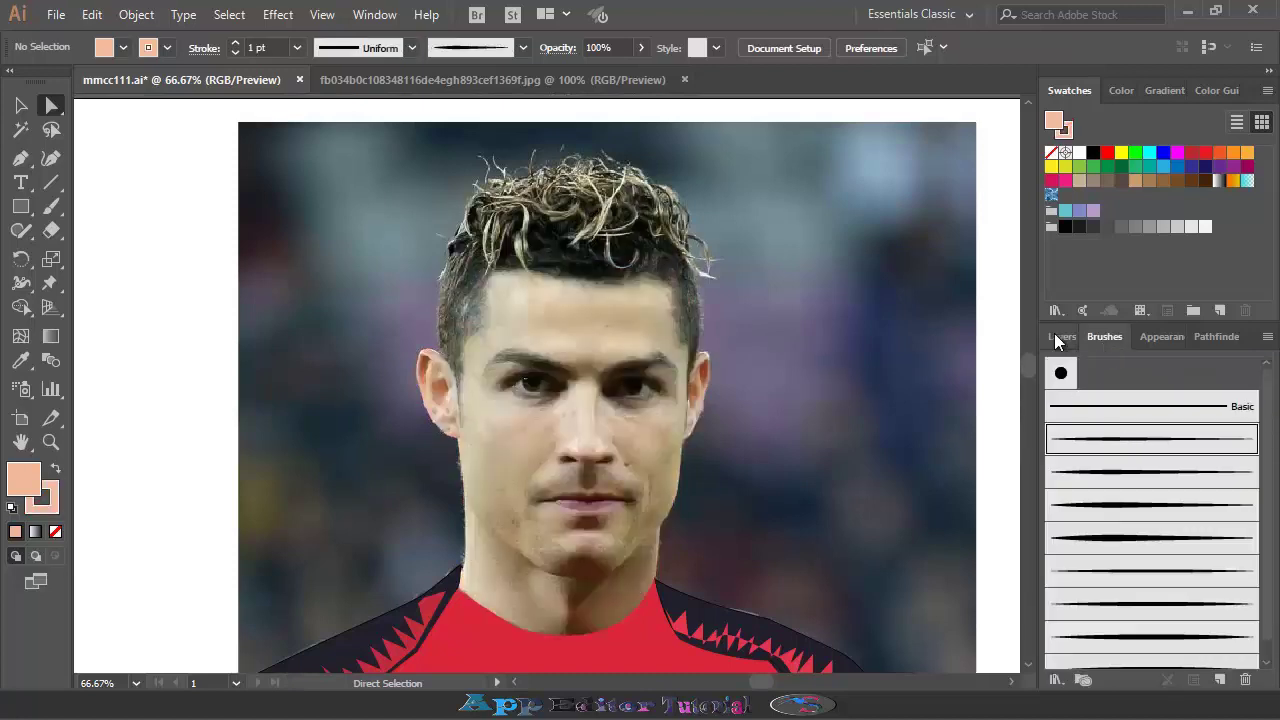
{"action": "left_click", "coordinate": [1062, 336]}
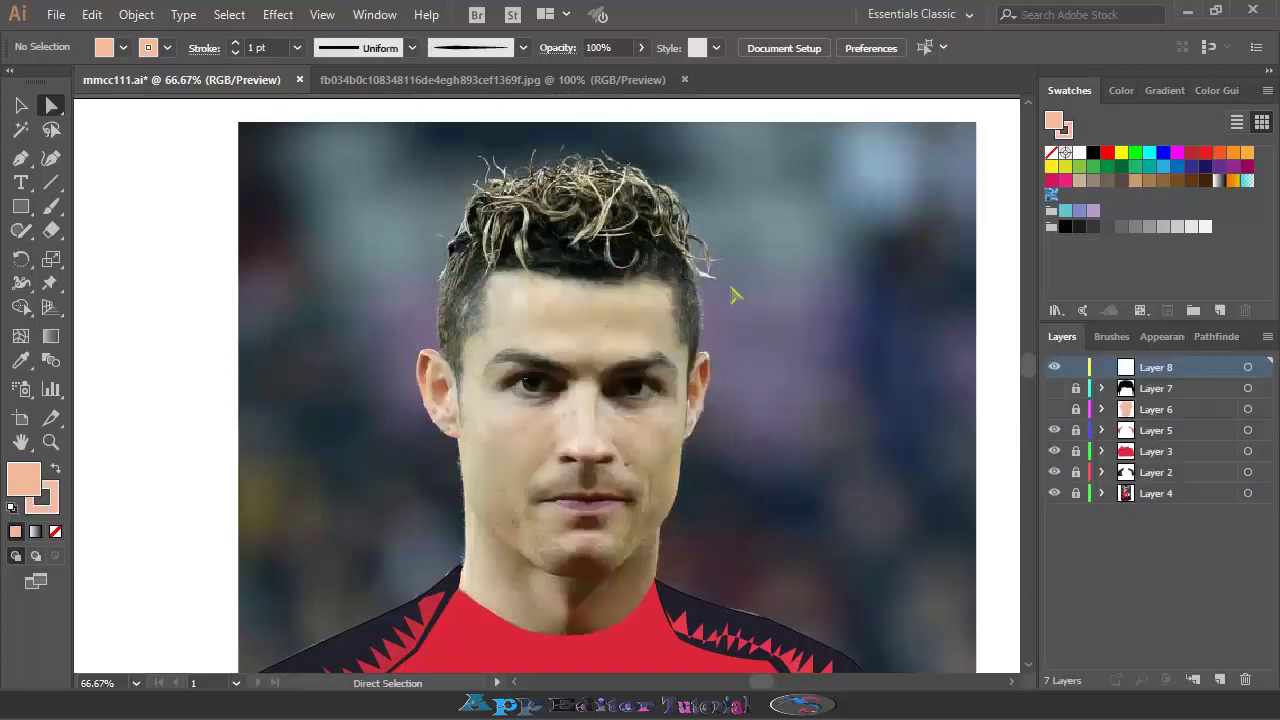
Zoom in and sample several hair colours from the photo with the Eyedropper
{"action": "left_click", "coordinate": [20, 360]}
{"action": "key", "text": "ctrl+plus"}
{"action": "scroll", "coordinate": [658, 210], "scroll_direction": "up", "scroll_amount": 5}
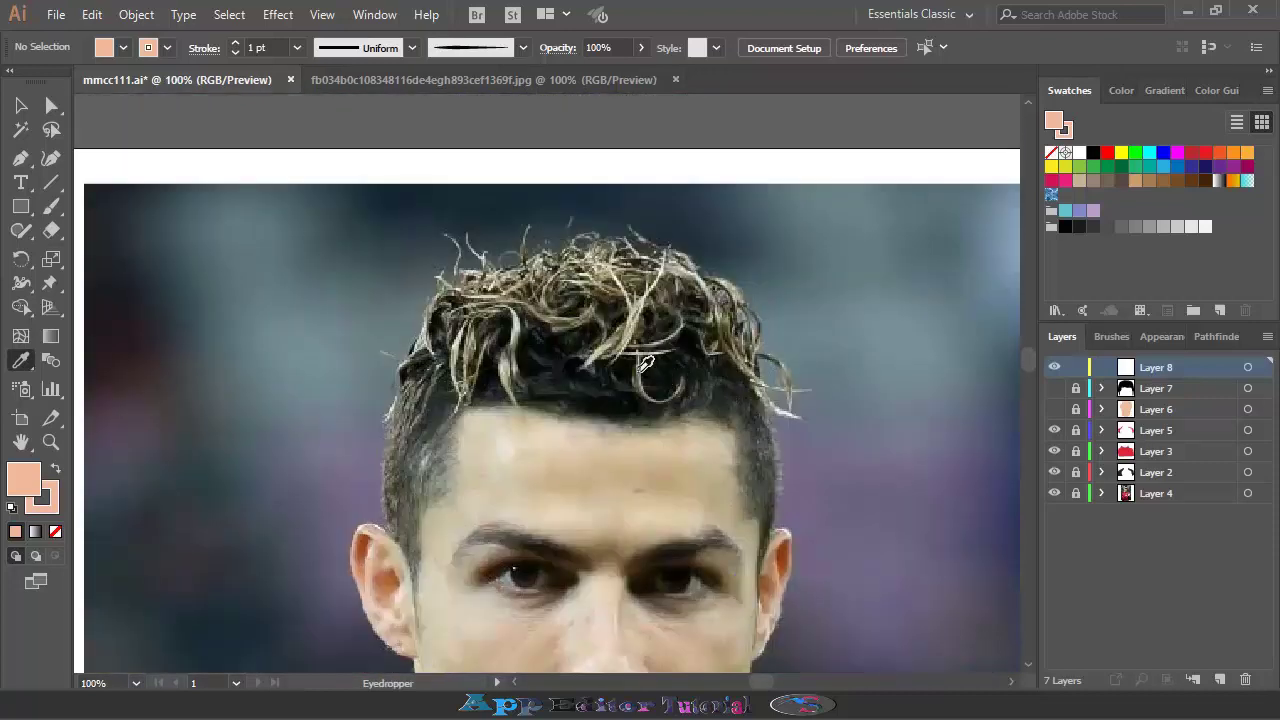
{"action": "left_click", "coordinate": [645, 365]}
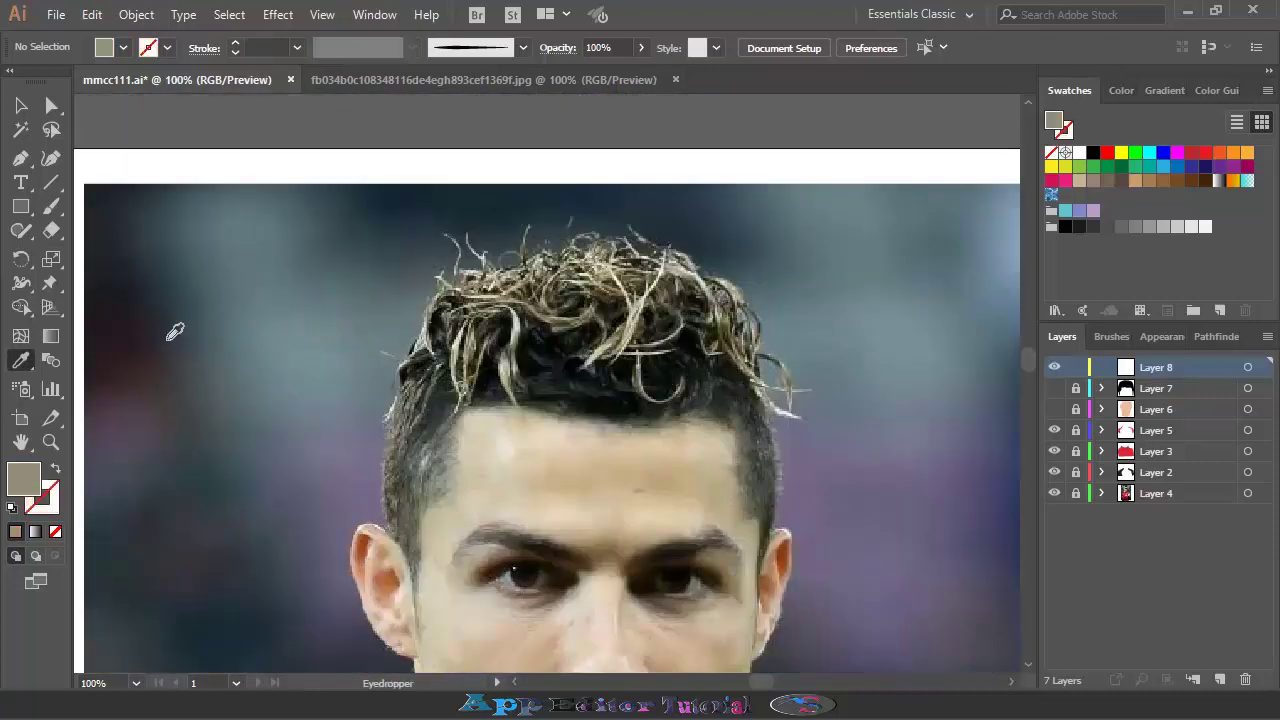
{"action": "left_click", "coordinate": [590, 313]}
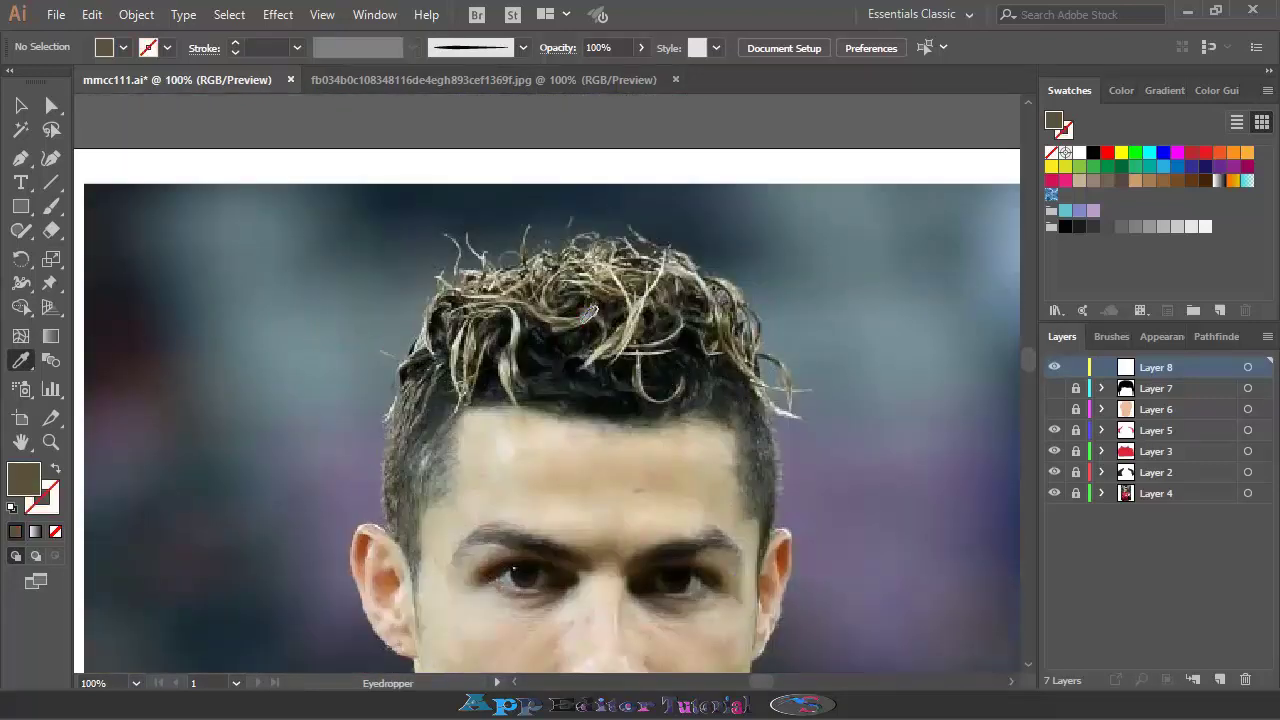
{"action": "left_click", "coordinate": [641, 363]}
{"action": "left_click", "coordinate": [701, 340]}
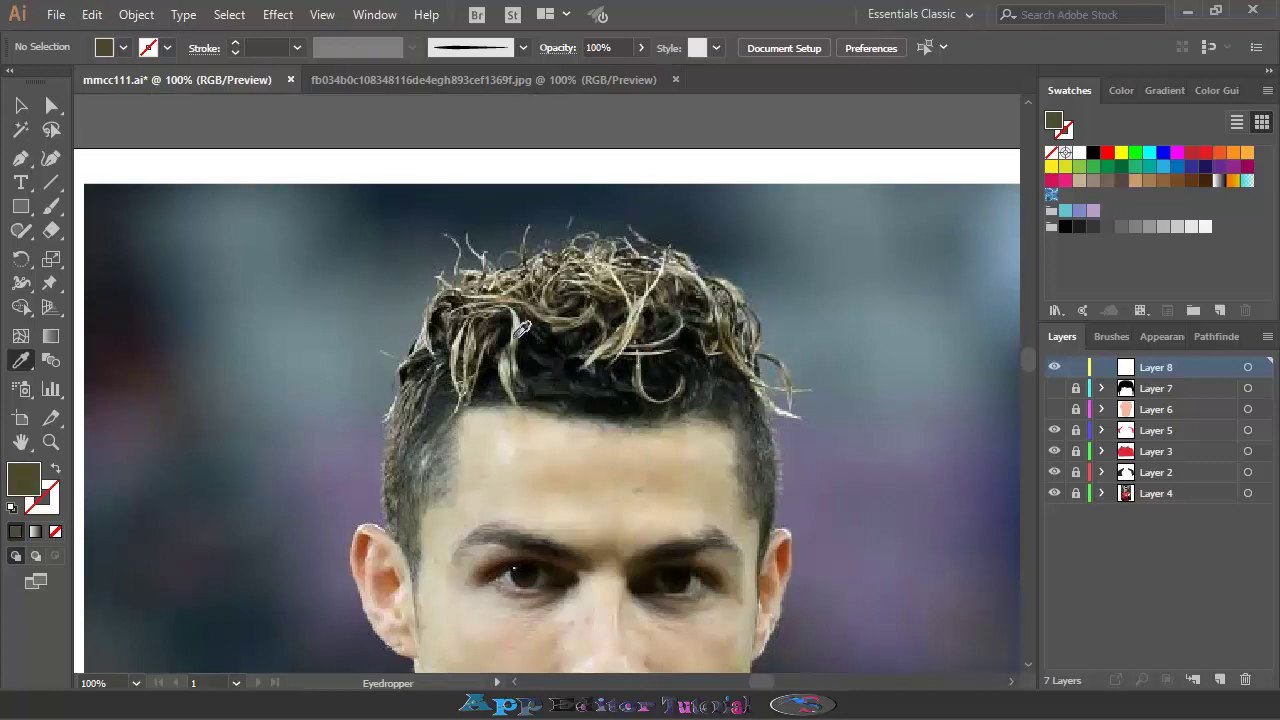
Paint four light hair strands over the photo's hair with the Paintbrush
{"action": "left_click", "coordinate": [51, 206]}
{"action": "left_click", "coordinate": [56, 468]}
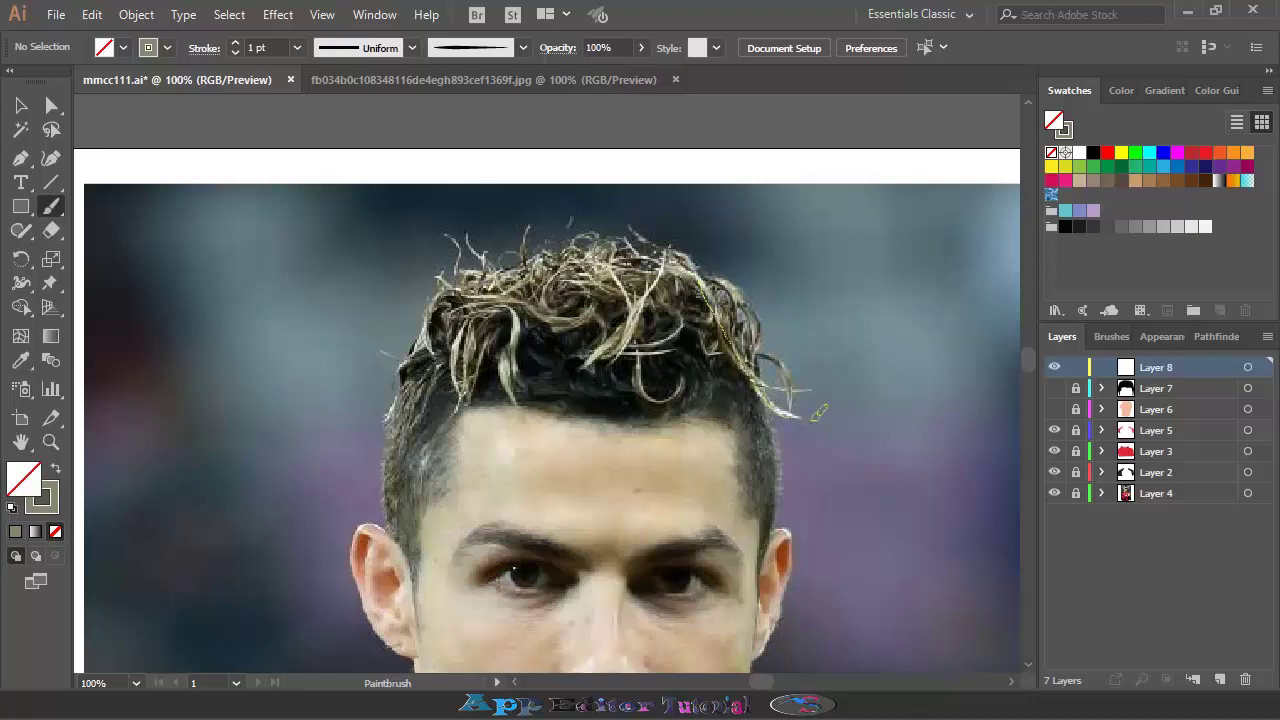
{"action": "left_click_drag", "start_coordinate": [815, 414], "coordinate": [816, 415]}
{"action": "left_click_drag", "start_coordinate": [731, 358], "coordinate": [805, 418]}
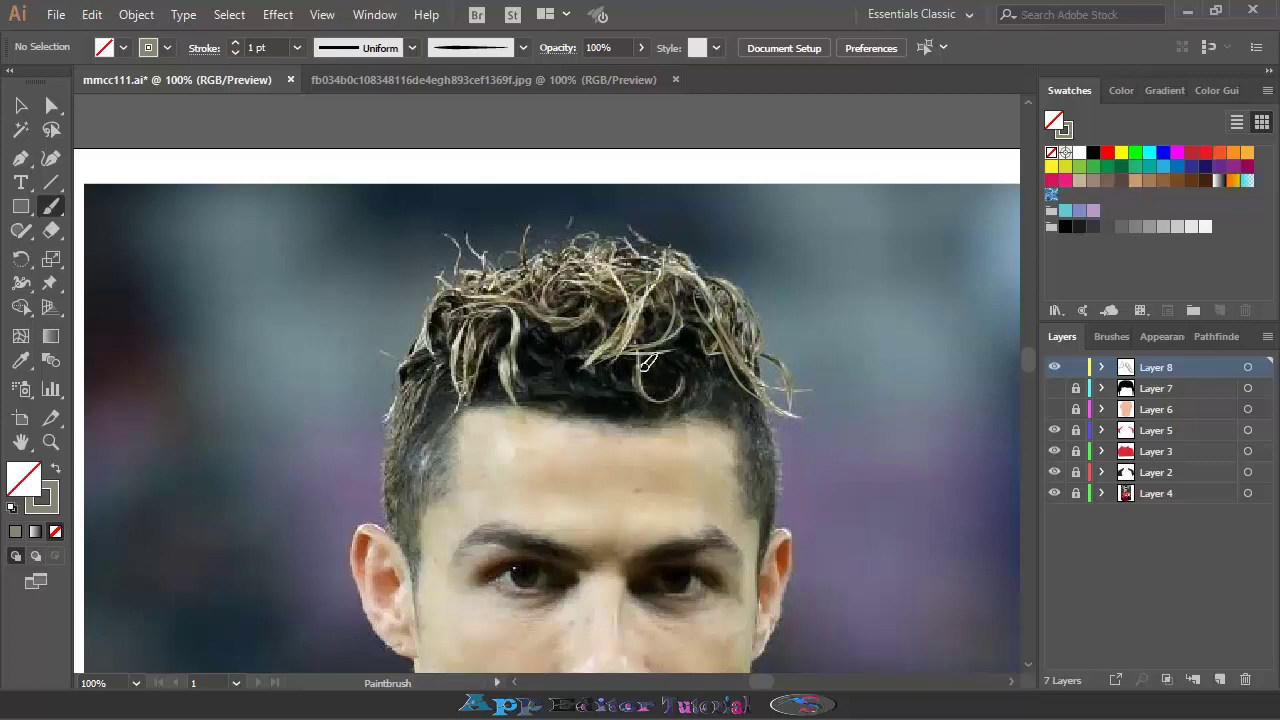
{"action": "left_click_drag", "start_coordinate": [679, 378], "coordinate": [681, 377]}
{"action": "left_click_drag", "start_coordinate": [522, 378], "coordinate": [523, 380]}
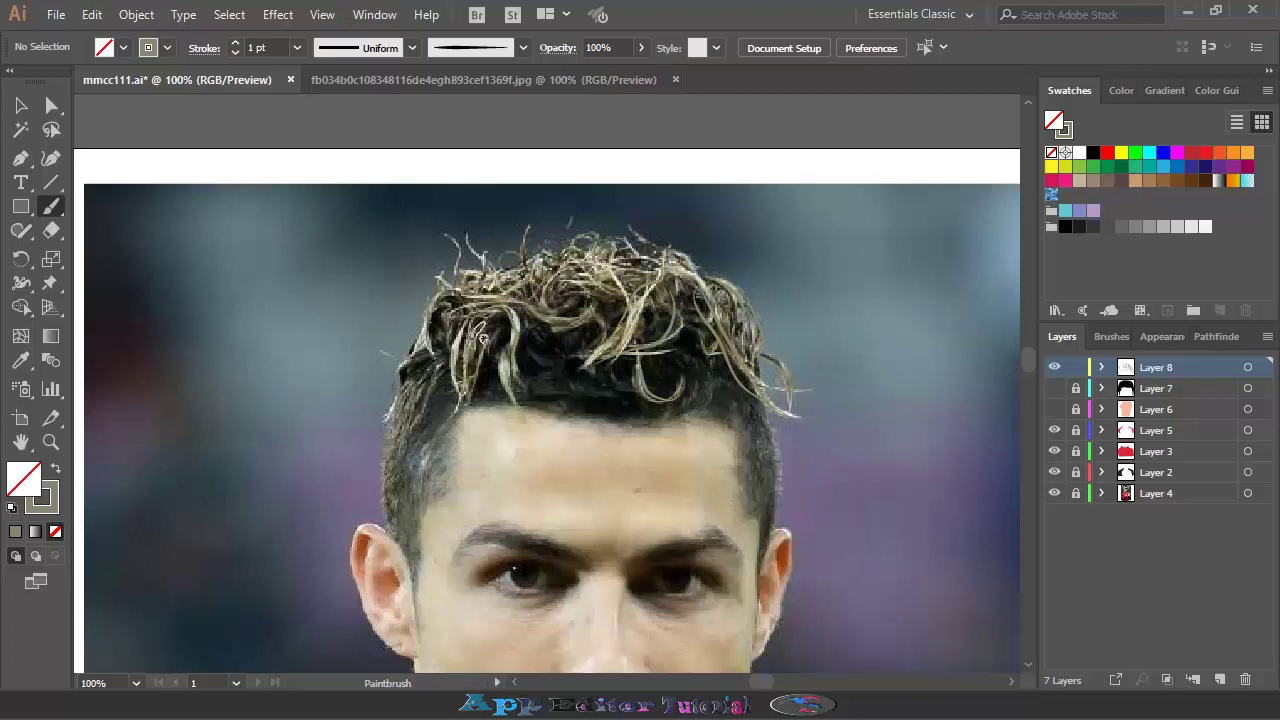
Toggle the black hair layer to compare, then show, unlock and target Layer 7
{"action": "left_click", "coordinate": [1054, 389]}
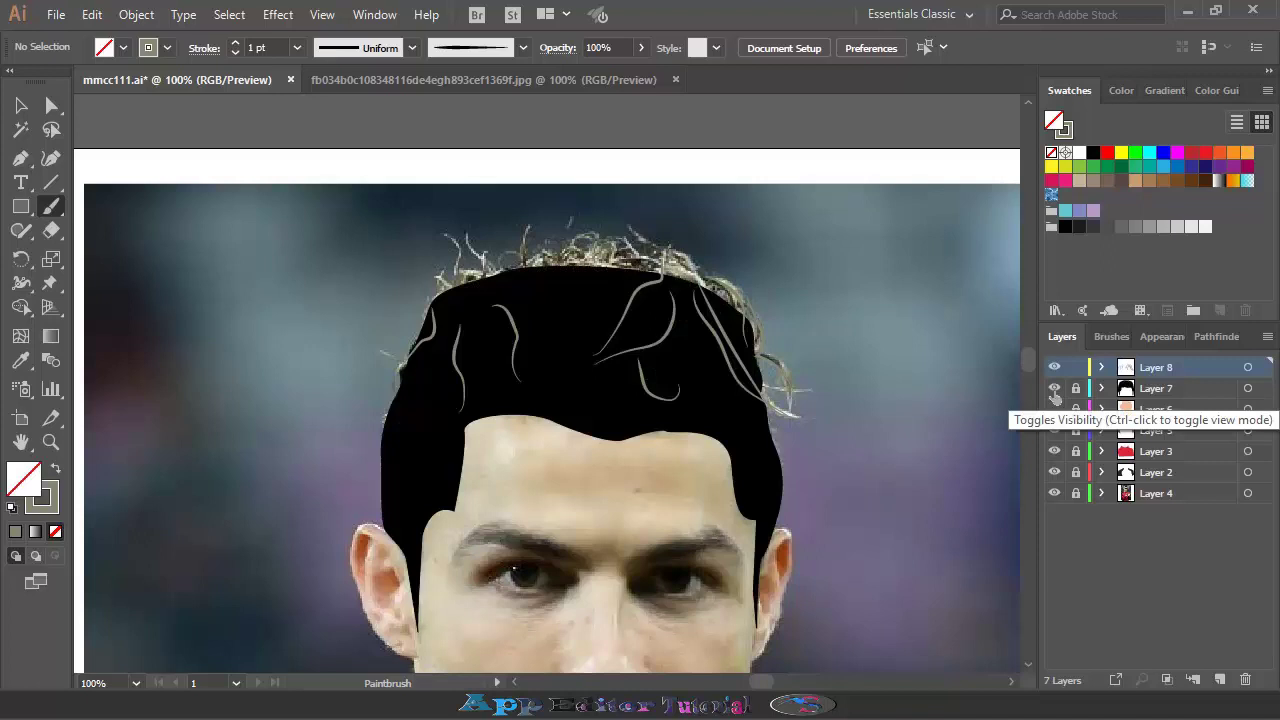
{"action": "scroll", "coordinate": [812, 405], "scroll_direction": "down", "scroll_amount": 1}
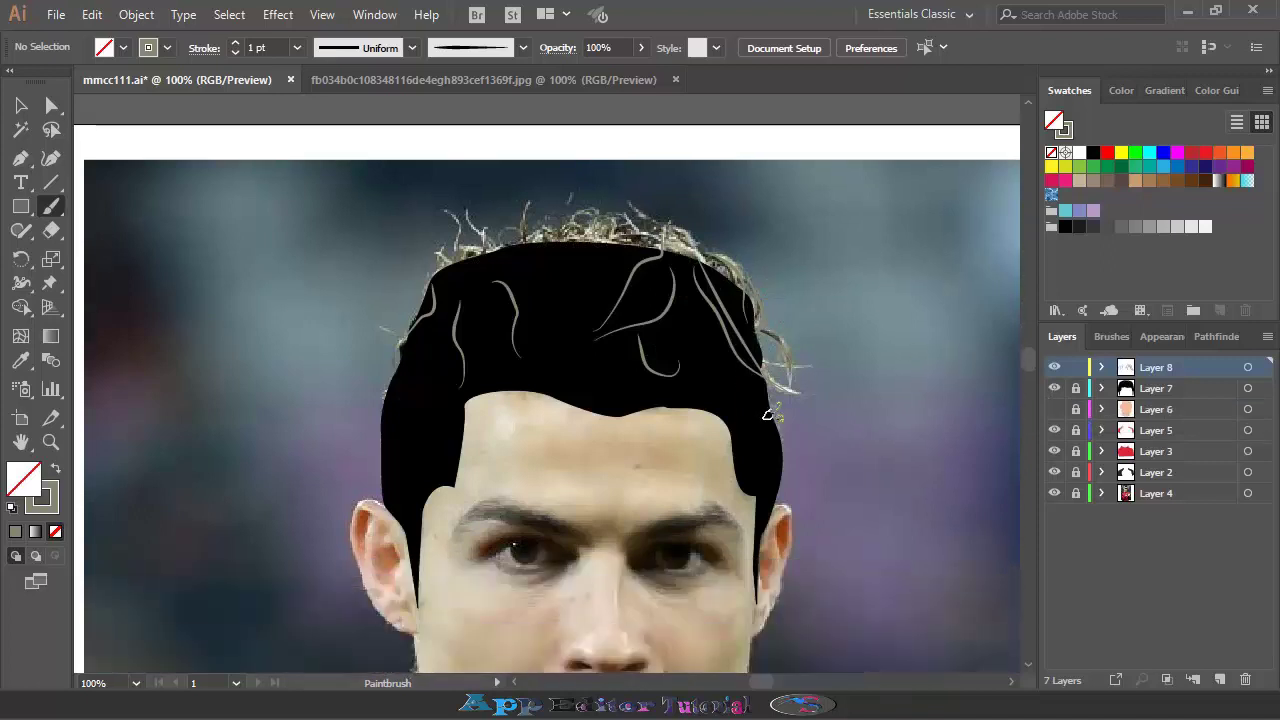
{"action": "left_click", "coordinate": [1054, 388]}
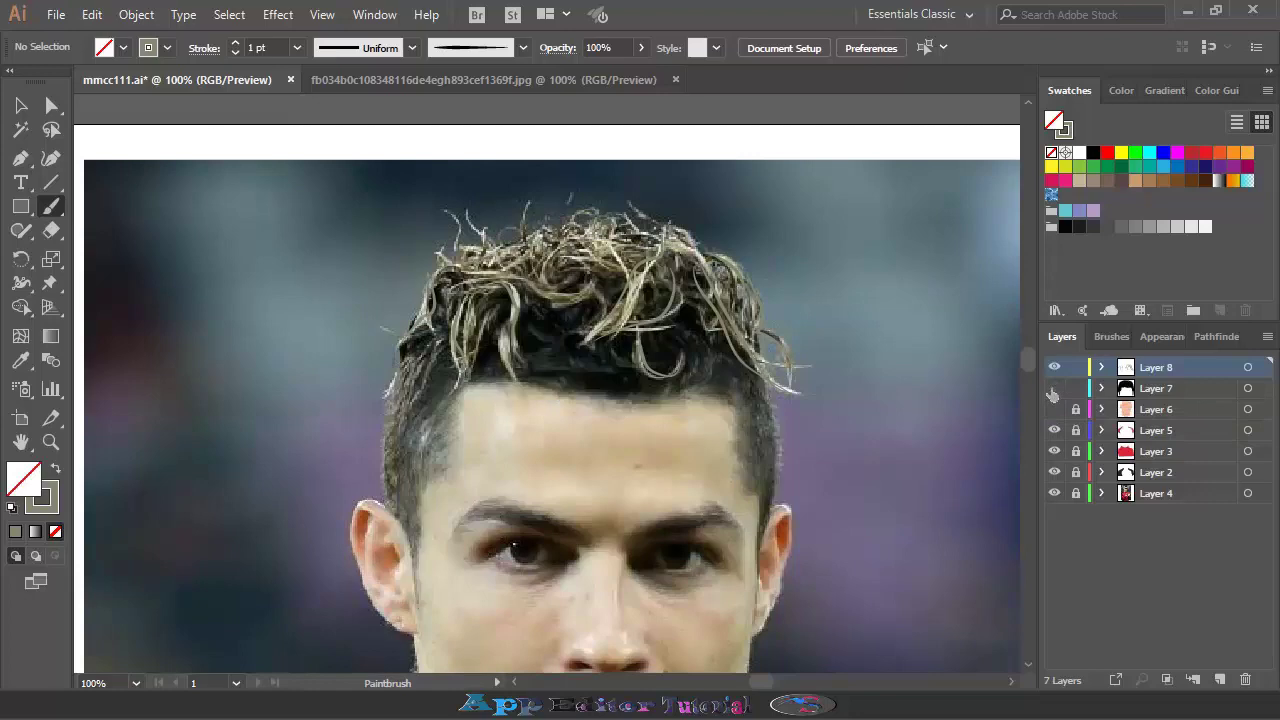
{"action": "left_click", "coordinate": [1054, 388]}
{"action": "left_click", "coordinate": [1076, 388]}
{"action": "left_click", "coordinate": [1054, 388]}
{"action": "scroll", "coordinate": [561, 360], "scroll_direction": "up", "scroll_amount": 1}
{"action": "scroll", "coordinate": [560, 360], "scroll_direction": "up", "scroll_amount": 1}
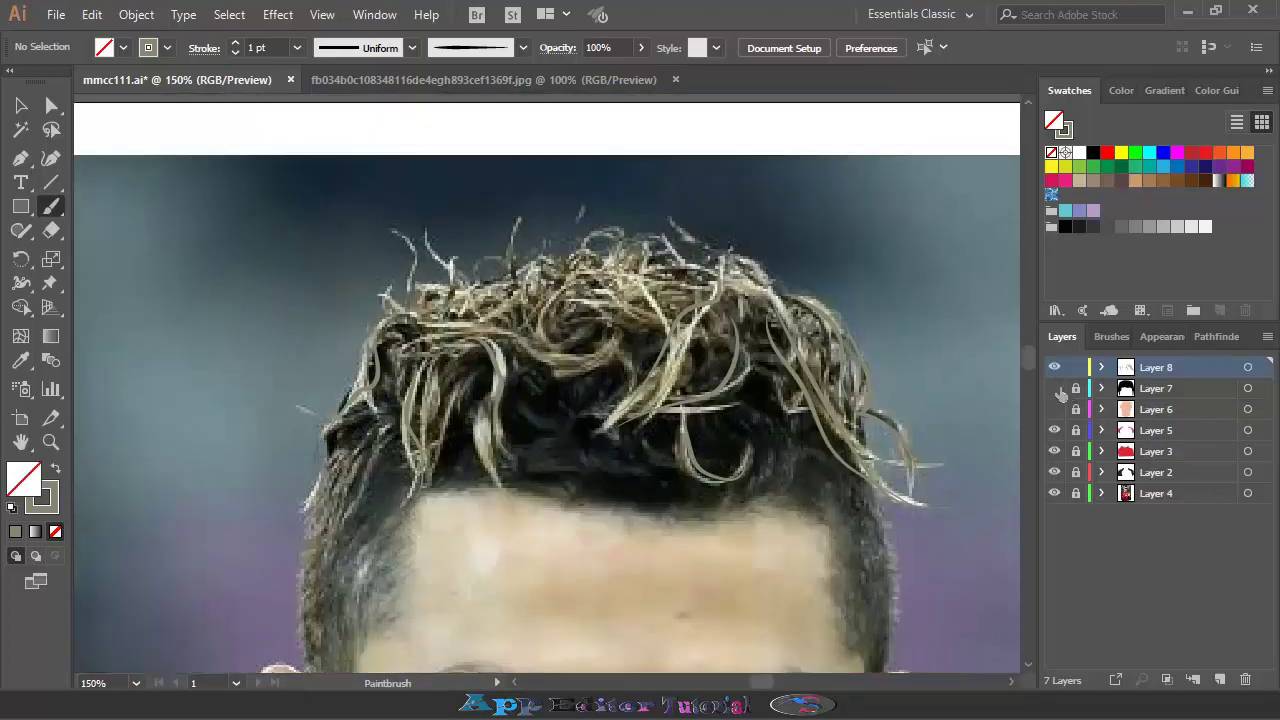
{"action": "left_click", "coordinate": [1054, 388]}
{"action": "left_click", "coordinate": [1076, 388]}
{"action": "left_click", "coordinate": [1160, 388]}
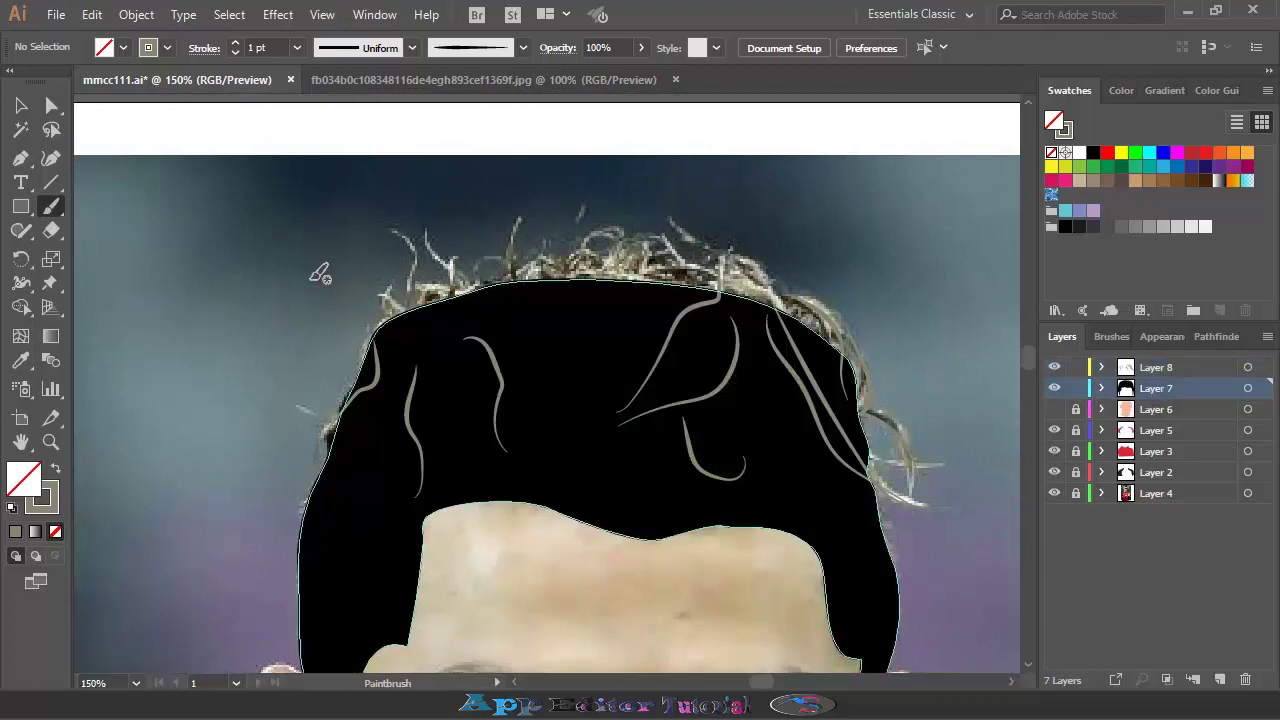
Draw a closed Pen path along the hair crown and fill it black
{"action": "left_click", "coordinate": [21, 158]}
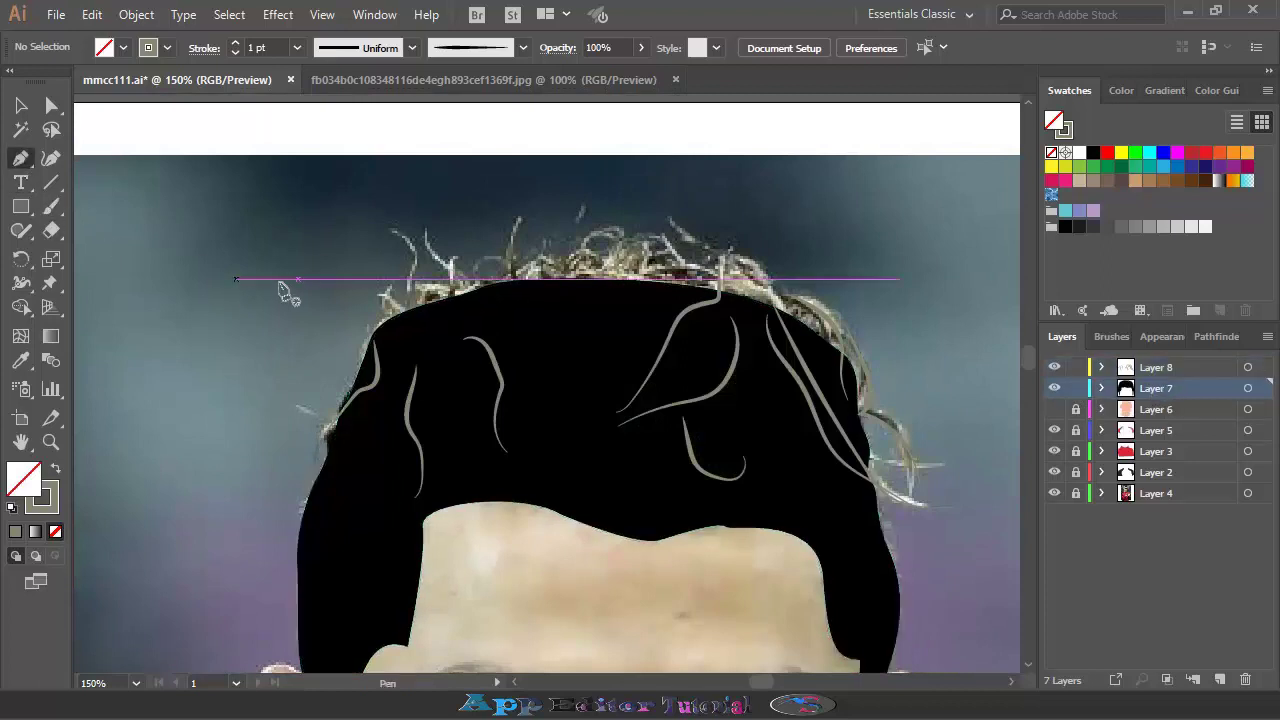
{"action": "left_click", "coordinate": [380, 326]}
{"action": "left_click_drag", "start_coordinate": [857, 352], "coordinate": [1005, 548]}
{"action": "left_click", "coordinate": [661, 352]}
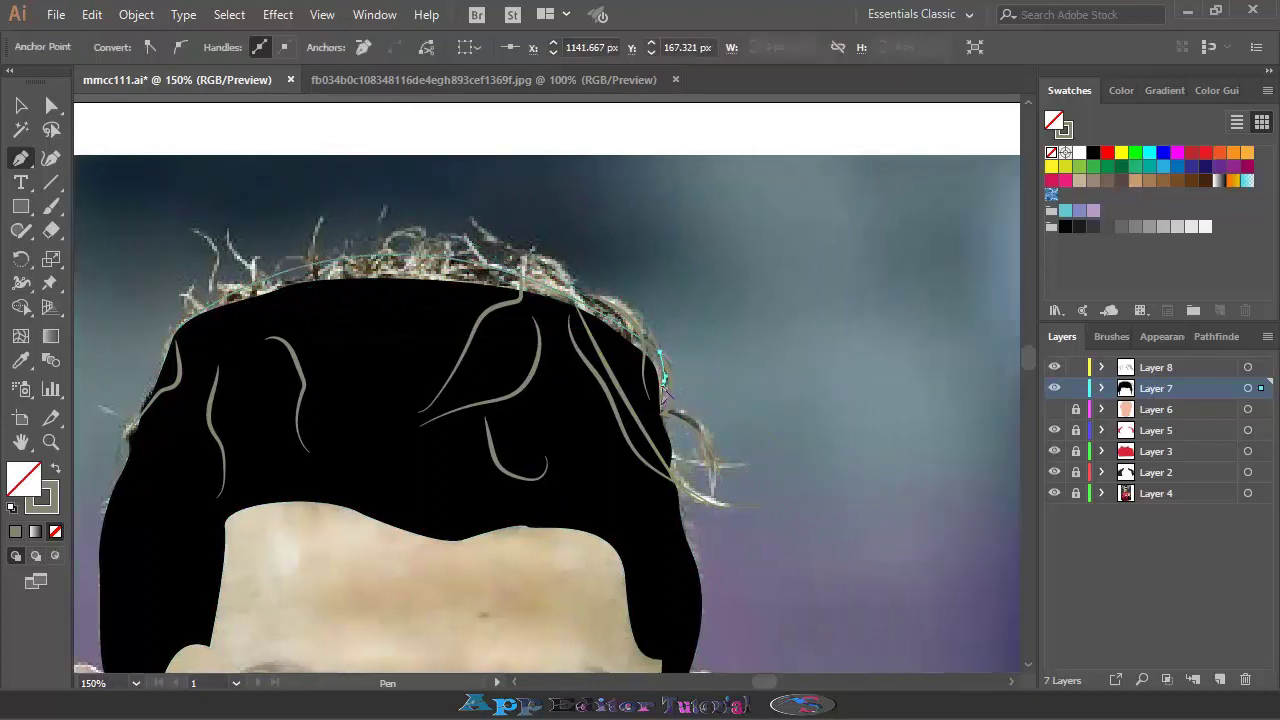
{"action": "left_click_drag", "start_coordinate": [303, 316], "coordinate": [257, 330]}
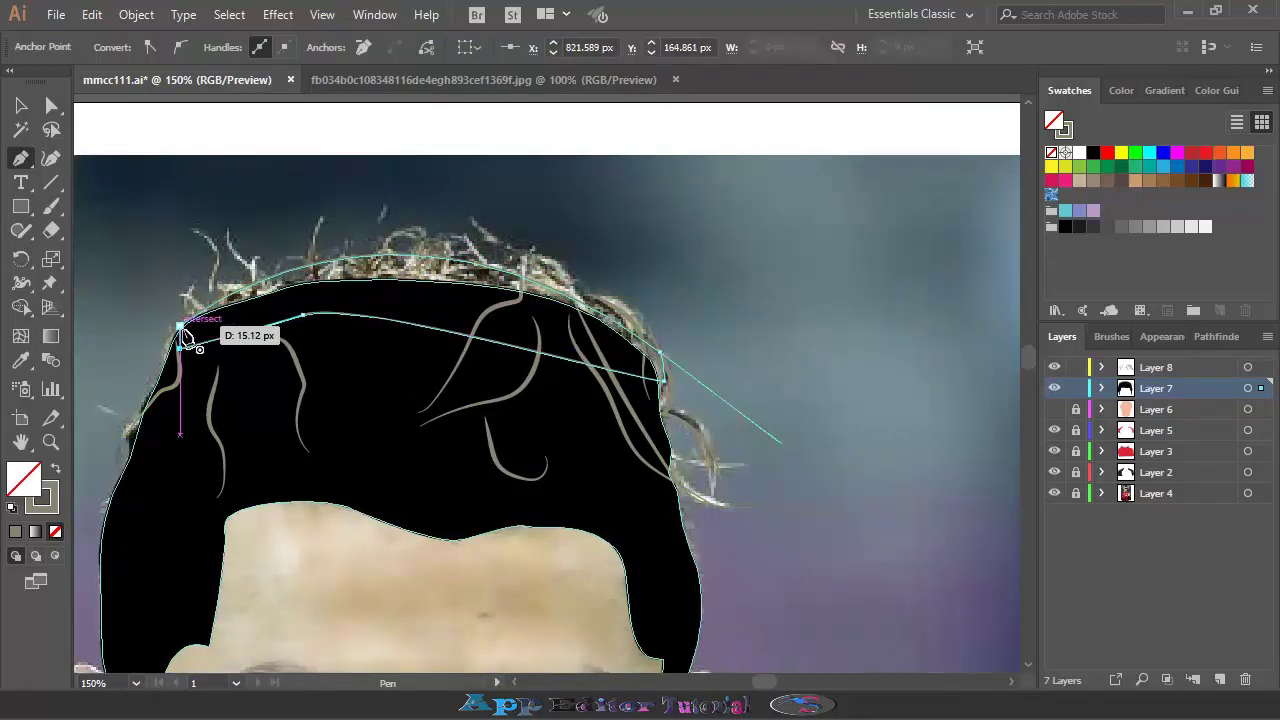
{"action": "left_click", "coordinate": [181, 330]}
{"action": "key", "text": "i"}
{"action": "left_click", "coordinate": [409, 402]}
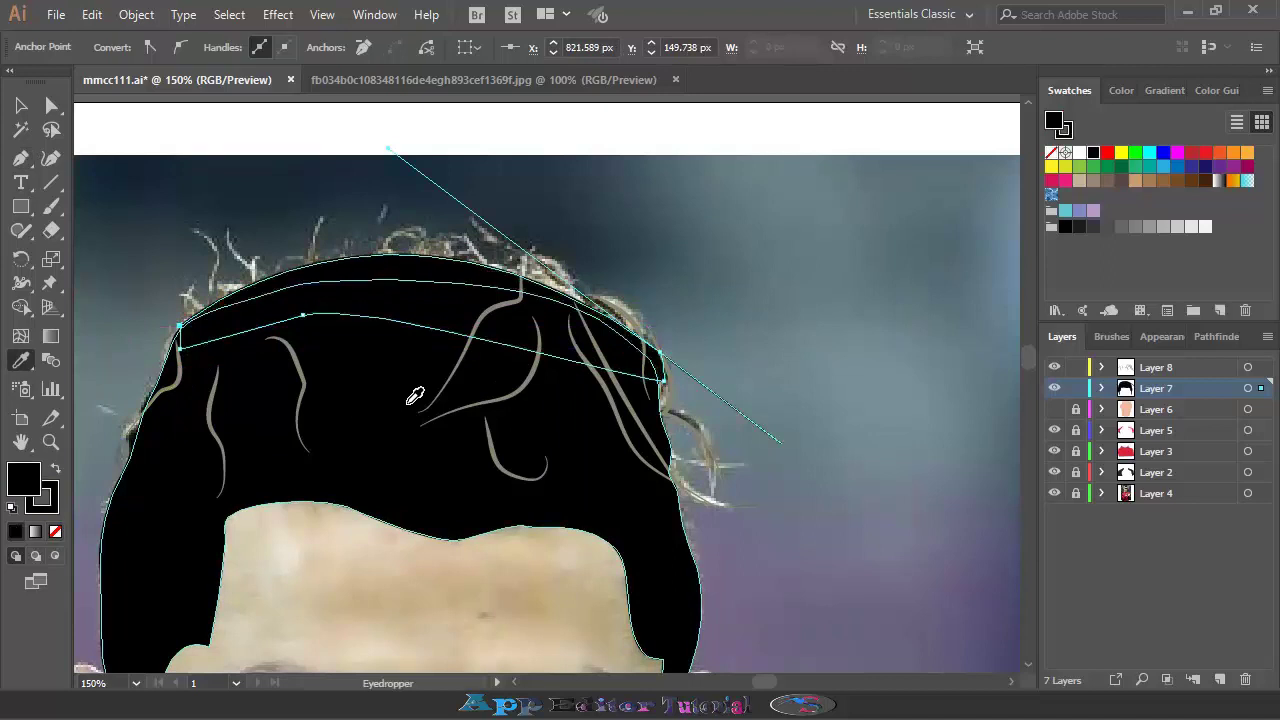
{"action": "left_click", "coordinate": [1076, 388]}
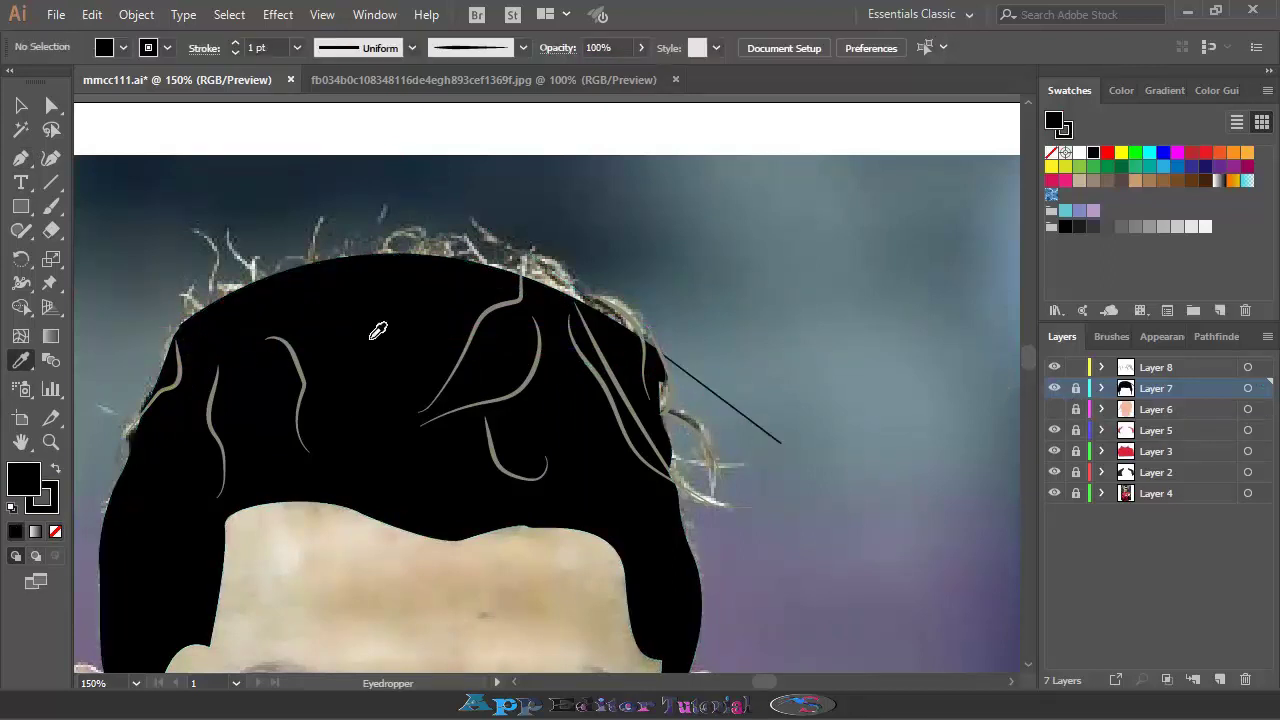
Erase the stray line from the hair path, deselect, and show the face layer
{"action": "key", "text": "shift+e"}
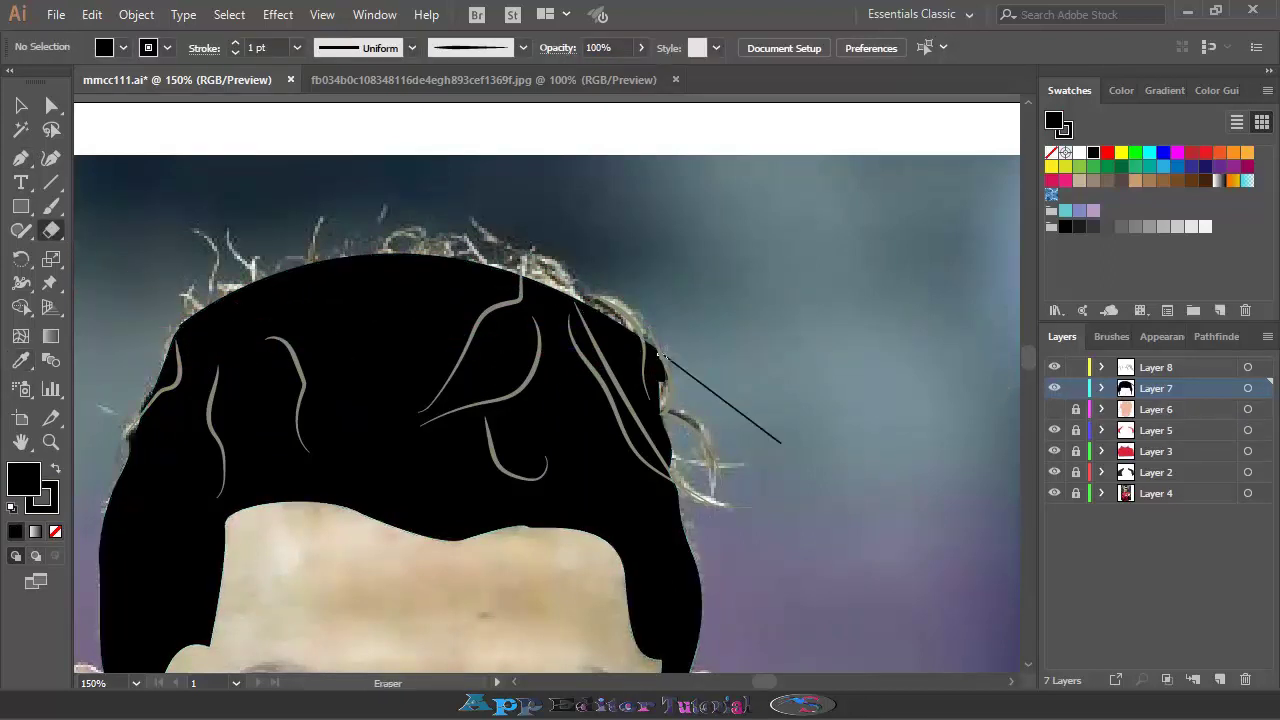
{"action": "key", "text": "v"}
{"action": "key", "text": "ctrl+a"}
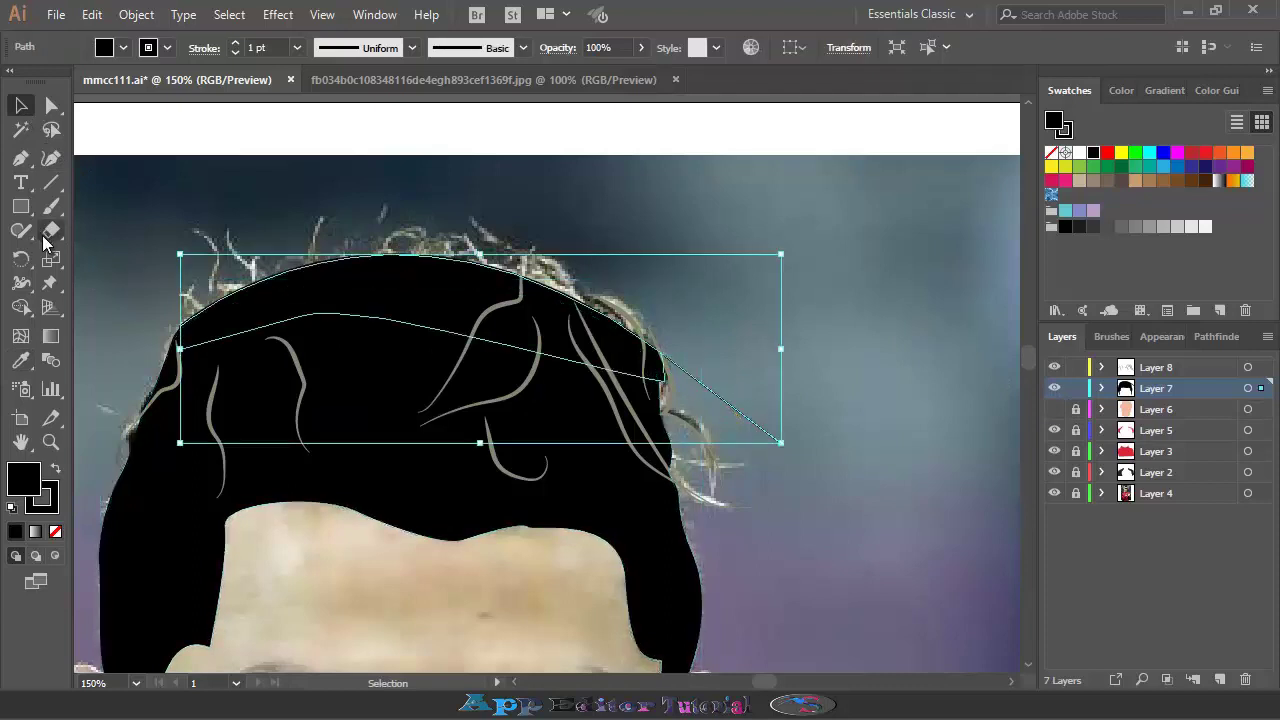
{"action": "left_click", "coordinate": [51, 231]}
{"action": "left_click_drag", "start_coordinate": [660, 350], "coordinate": [790, 447]}
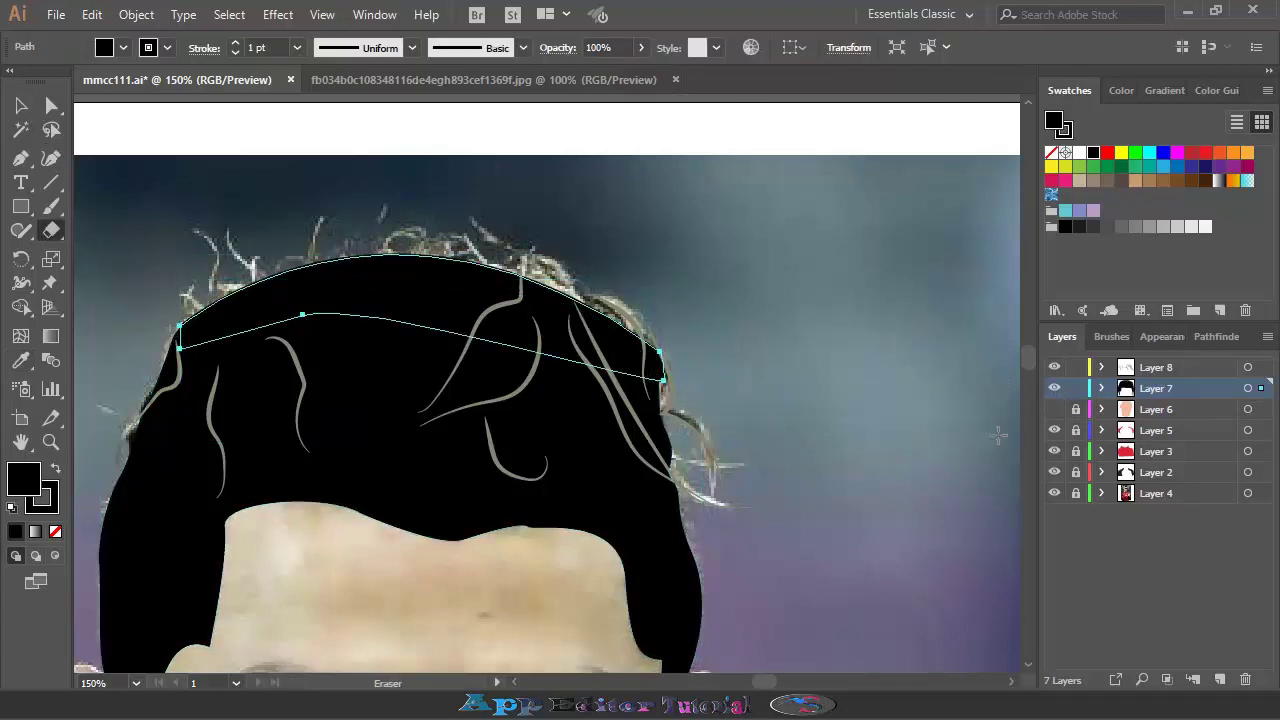
{"action": "key", "text": "ctrl+shift+a"}
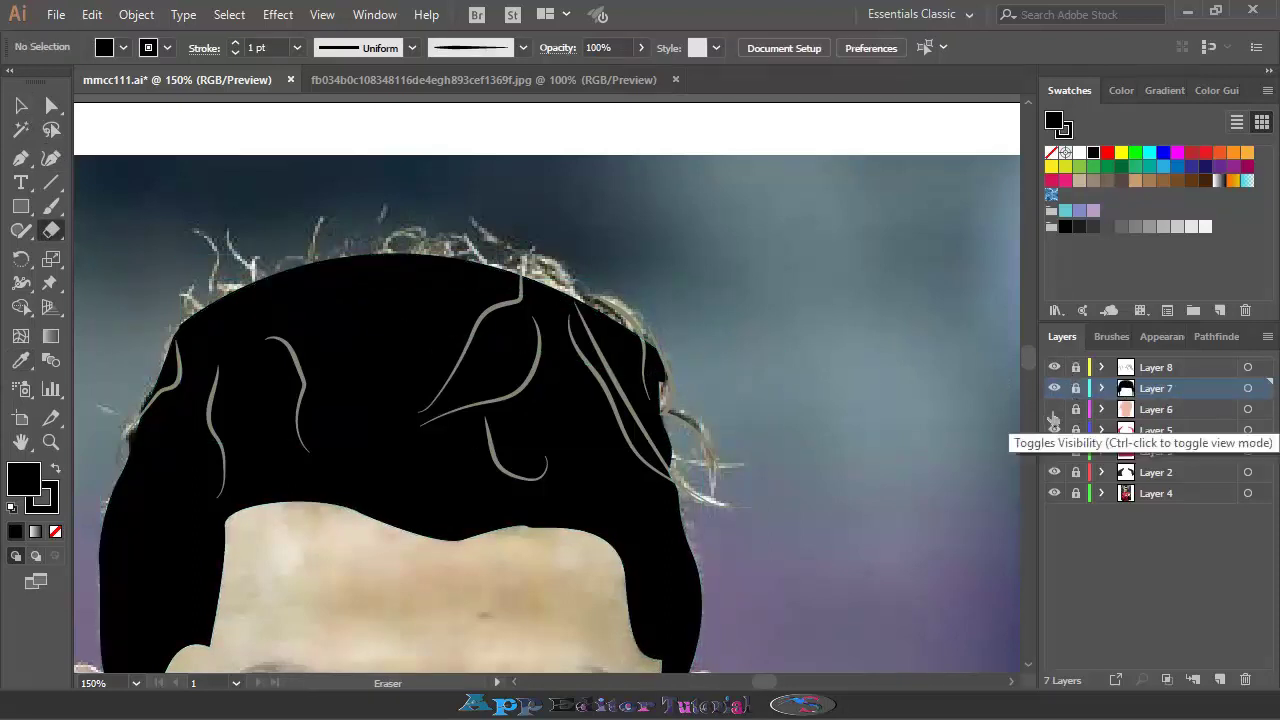
{"action": "left_click", "coordinate": [1054, 409]}
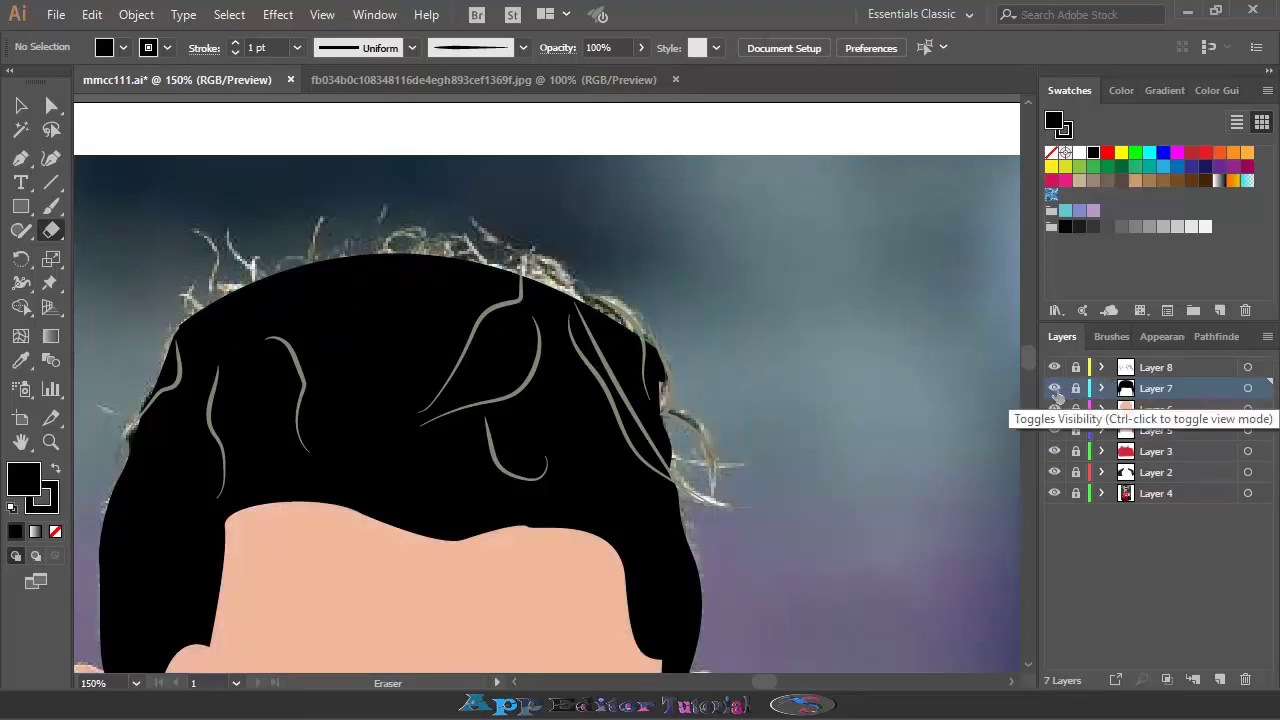
Hide the black hair, target the strands layer, and sample the light cream hair colour
{"action": "left_click", "coordinate": [1055, 389]}
{"action": "key", "text": "i"}
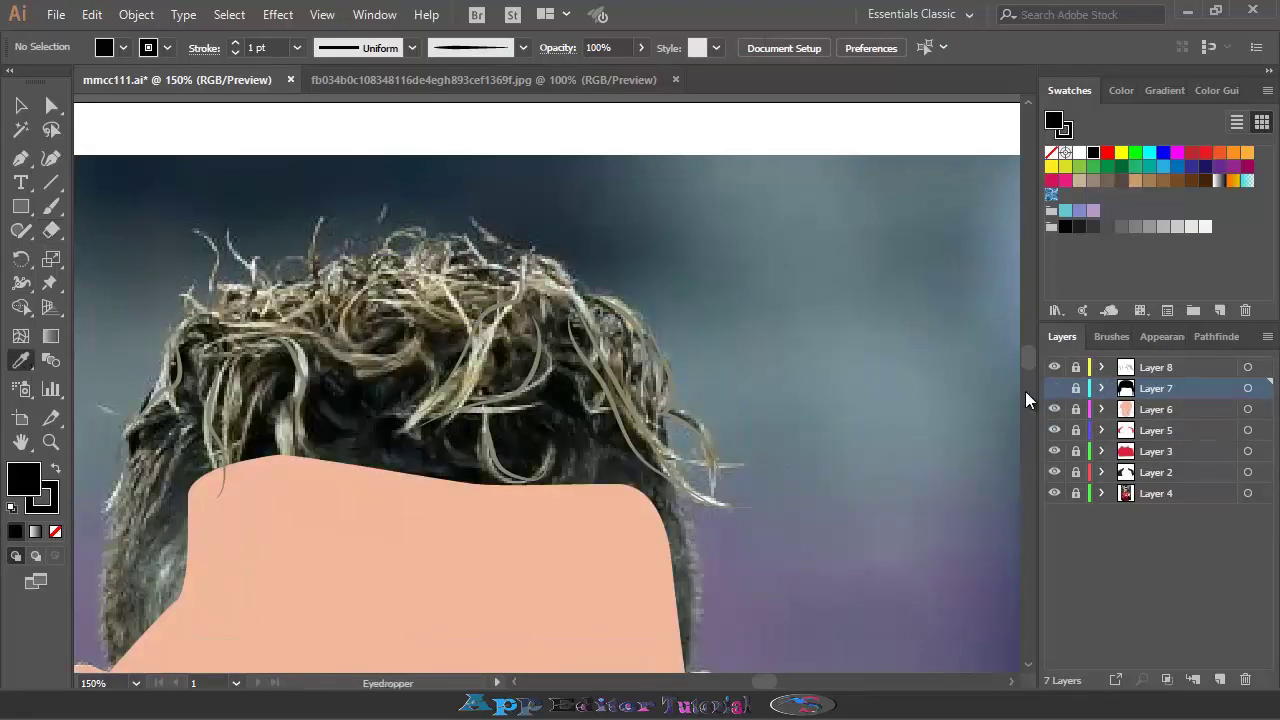
{"action": "left_click", "coordinate": [1070, 370]}
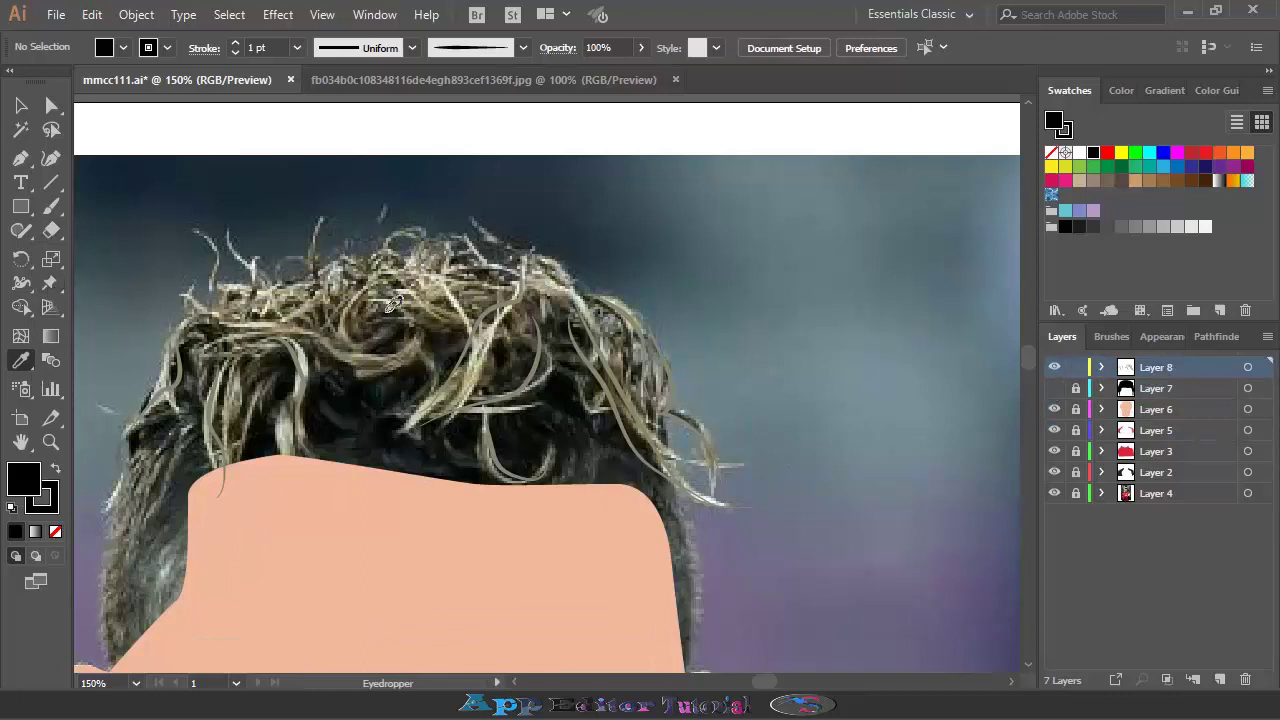
{"action": "left_click", "coordinate": [456, 299]}
{"action": "key", "text": "b"}
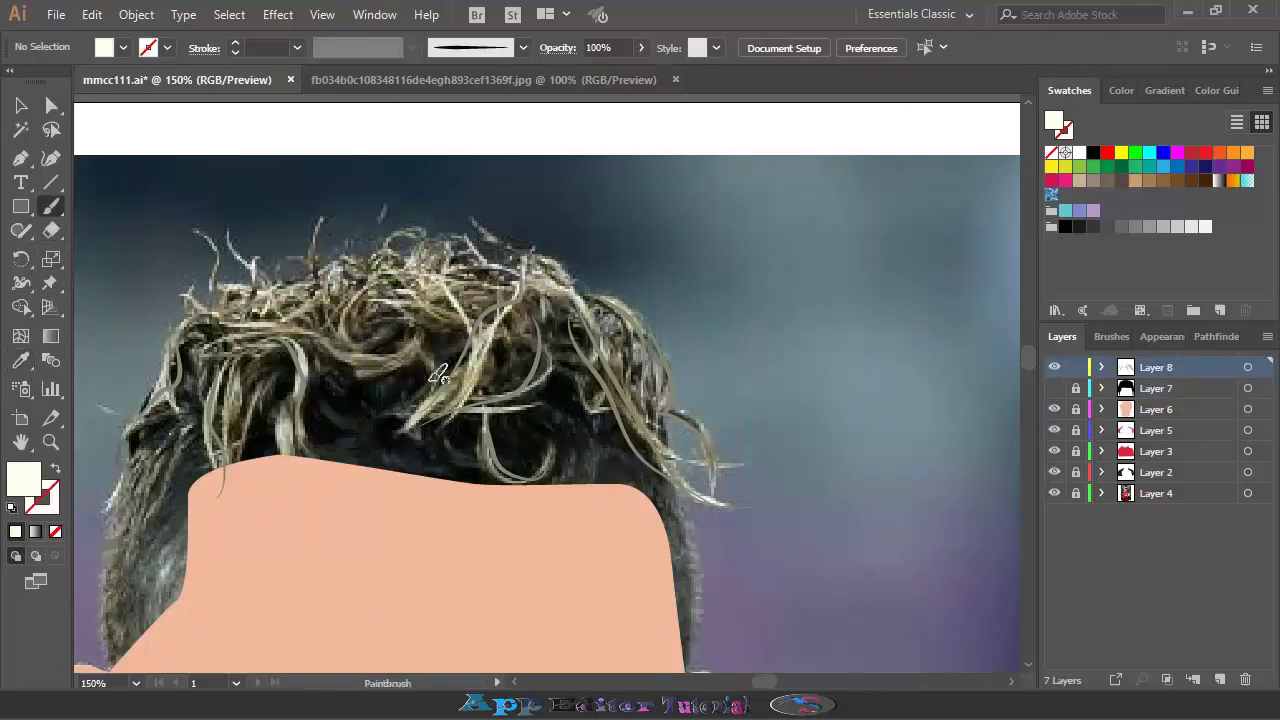
Paint nine cream strands across the top, left, right curls and middle of the hair
{"action": "mouse_move", "coordinate": [290, 325]}
{"action": "left_mouse_down"}
{"action": "mouse_move", "coordinate": [420, 338]}
{"action": "mouse_move", "coordinate": [421, 352]}
{"action": "left_mouse_up"}
{"action": "left_click_drag", "start_coordinate": [505, 275], "coordinate": [428, 268]}
{"action": "left_click_drag", "start_coordinate": [326, 256], "coordinate": [240, 300]}
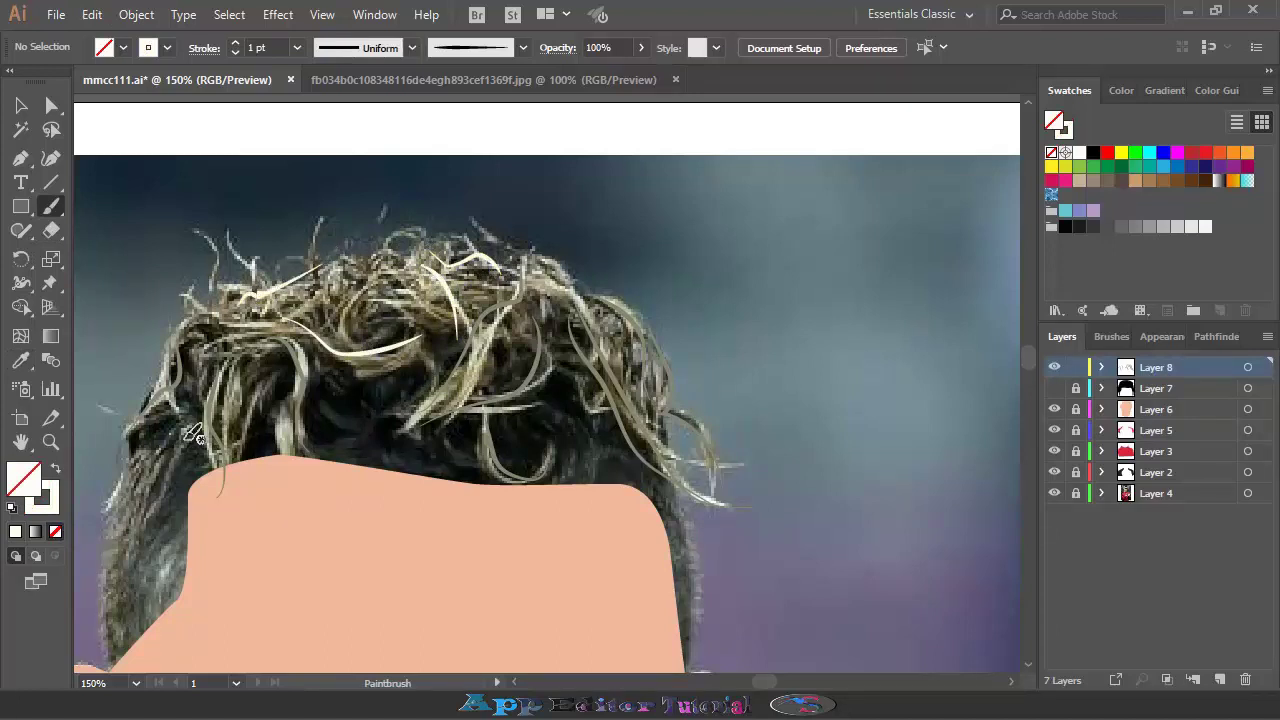
{"action": "left_click_drag", "start_coordinate": [147, 537], "coordinate": [130, 542]}
{"action": "left_click_drag", "start_coordinate": [168, 440], "coordinate": [100, 535]}
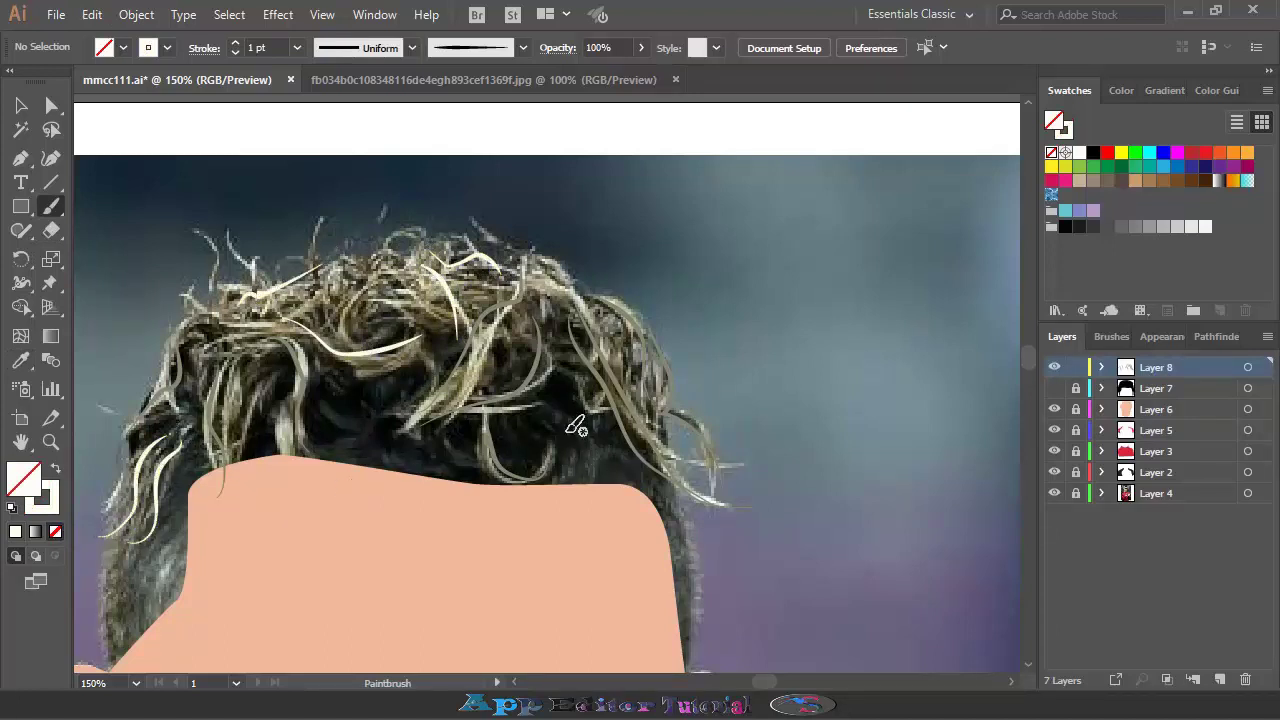
{"action": "left_click_drag", "start_coordinate": [563, 372], "coordinate": [690, 515]}
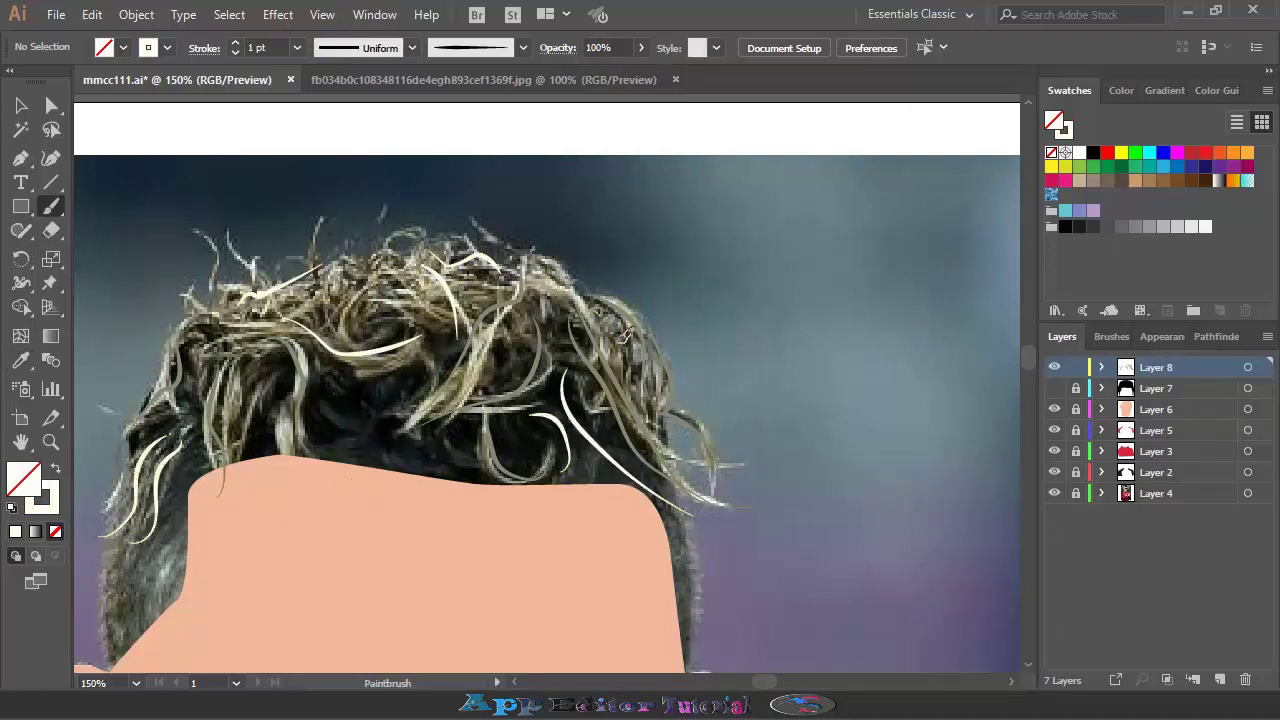
{"action": "left_click_drag", "start_coordinate": [597, 312], "coordinate": [661, 425]}
{"action": "left_click_drag", "start_coordinate": [404, 402], "coordinate": [370, 437]}
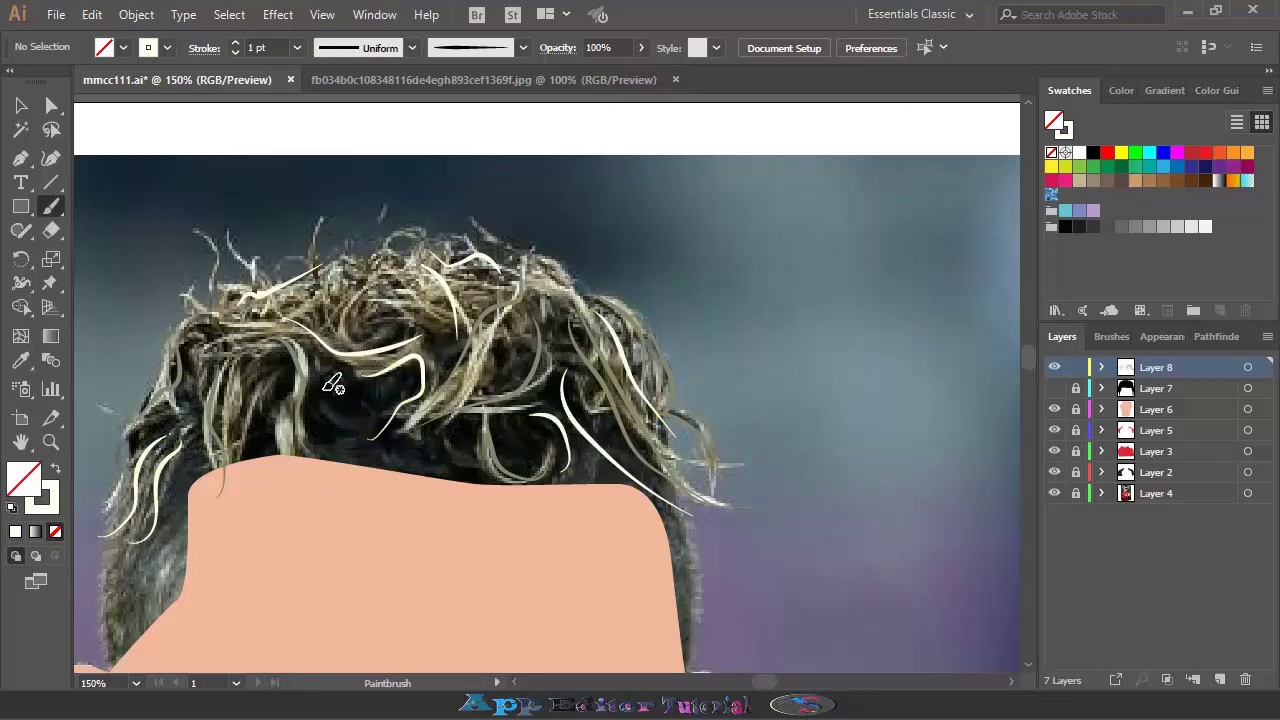
{"action": "left_click_drag", "start_coordinate": [257, 389], "coordinate": [228, 452]}
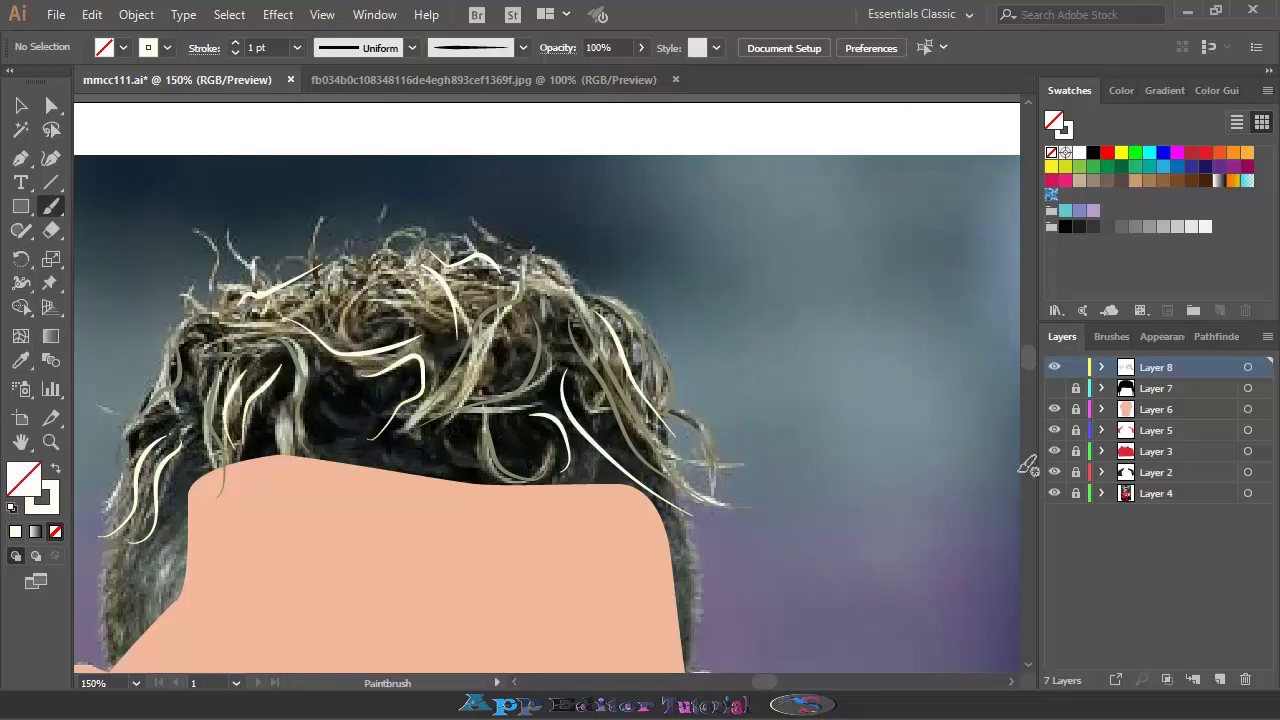
Hide the skin, paint white strands at the temples and curls, then show the black hair
{"action": "left_click", "coordinate": [1054, 409]}
{"action": "mouse_move", "coordinate": [656, 398]}
{"action": "left_mouse_down"}
{"action": "mouse_move", "coordinate": [648, 500]}
{"action": "mouse_move", "coordinate": [680, 528]}
{"action": "left_mouse_up"}
{"action": "left_click_drag", "start_coordinate": [197, 395], "coordinate": [142, 493]}
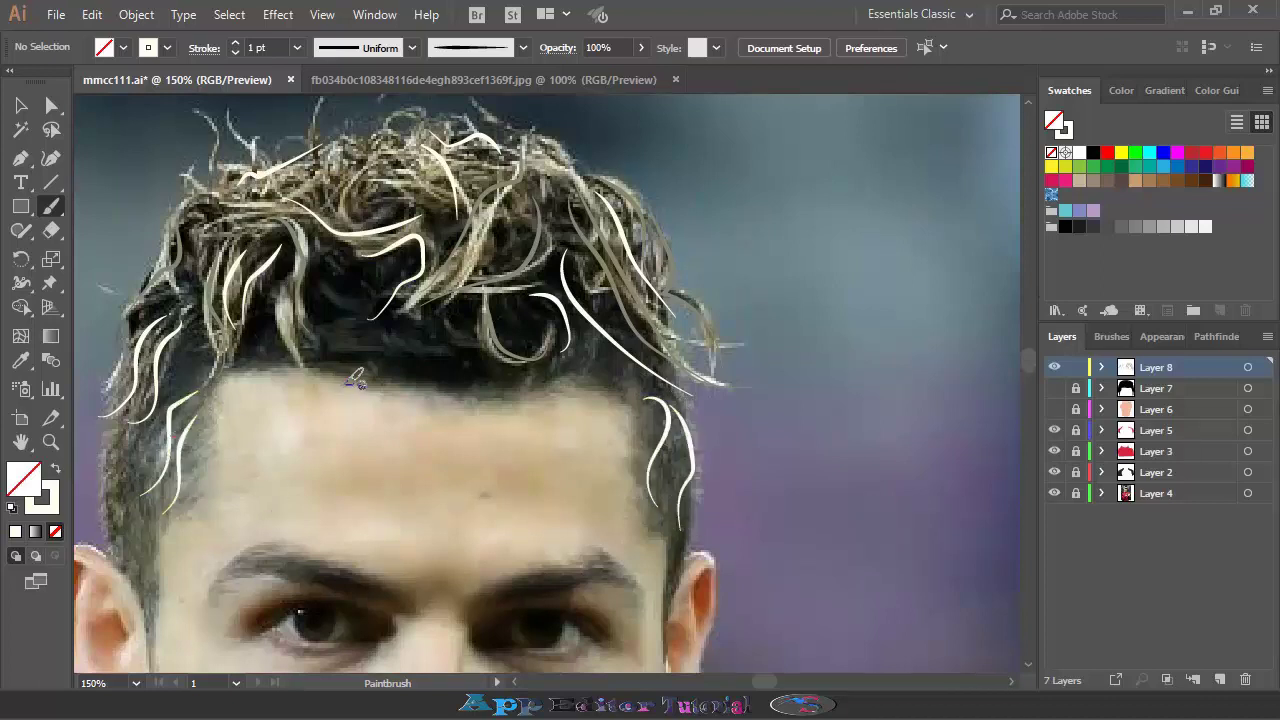
{"action": "mouse_move", "coordinate": [536, 178]}
{"action": "left_mouse_down"}
{"action": "mouse_move", "coordinate": [462, 277]}
{"action": "mouse_move", "coordinate": [365, 205]}
{"action": "left_mouse_up"}
{"action": "scroll", "coordinate": [425, 290], "scroll_direction": "up", "scroll_amount": 2}
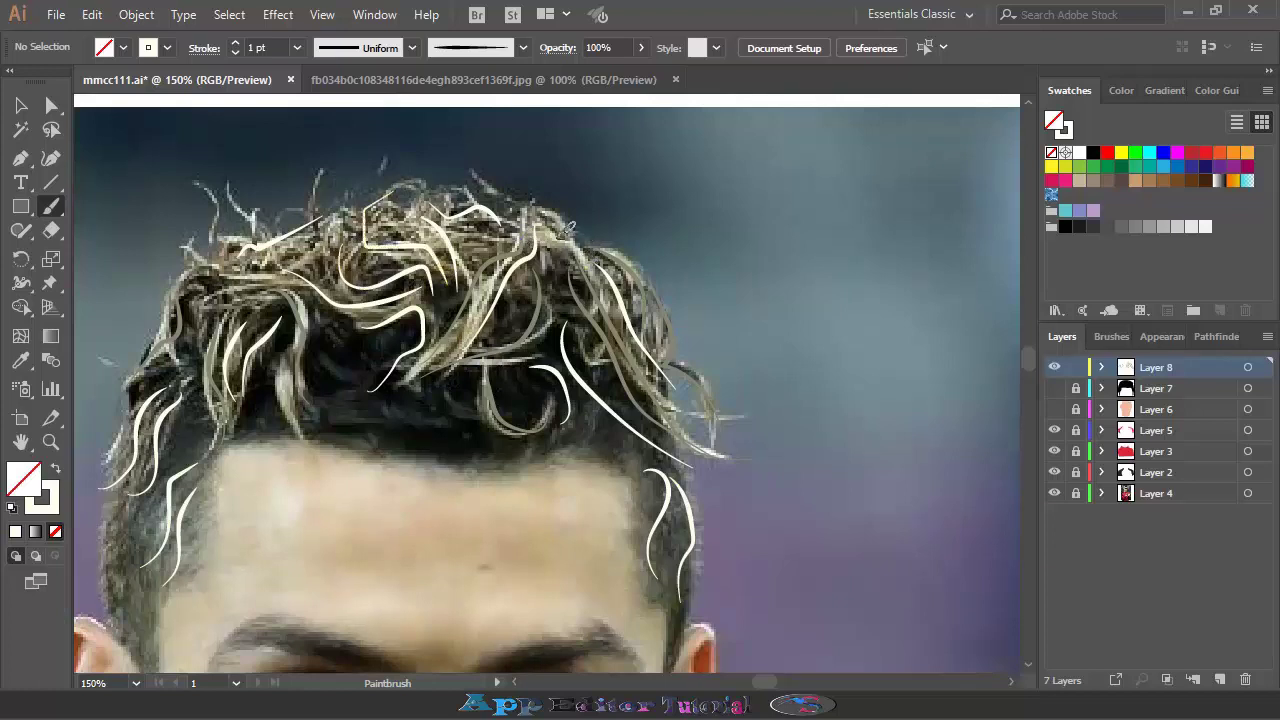
{"action": "left_click_drag", "start_coordinate": [570, 228], "coordinate": [588, 262]}
{"action": "left_click_drag", "start_coordinate": [220, 282], "coordinate": [155, 372]}
{"action": "left_click_drag", "start_coordinate": [322, 335], "coordinate": [378, 362]}
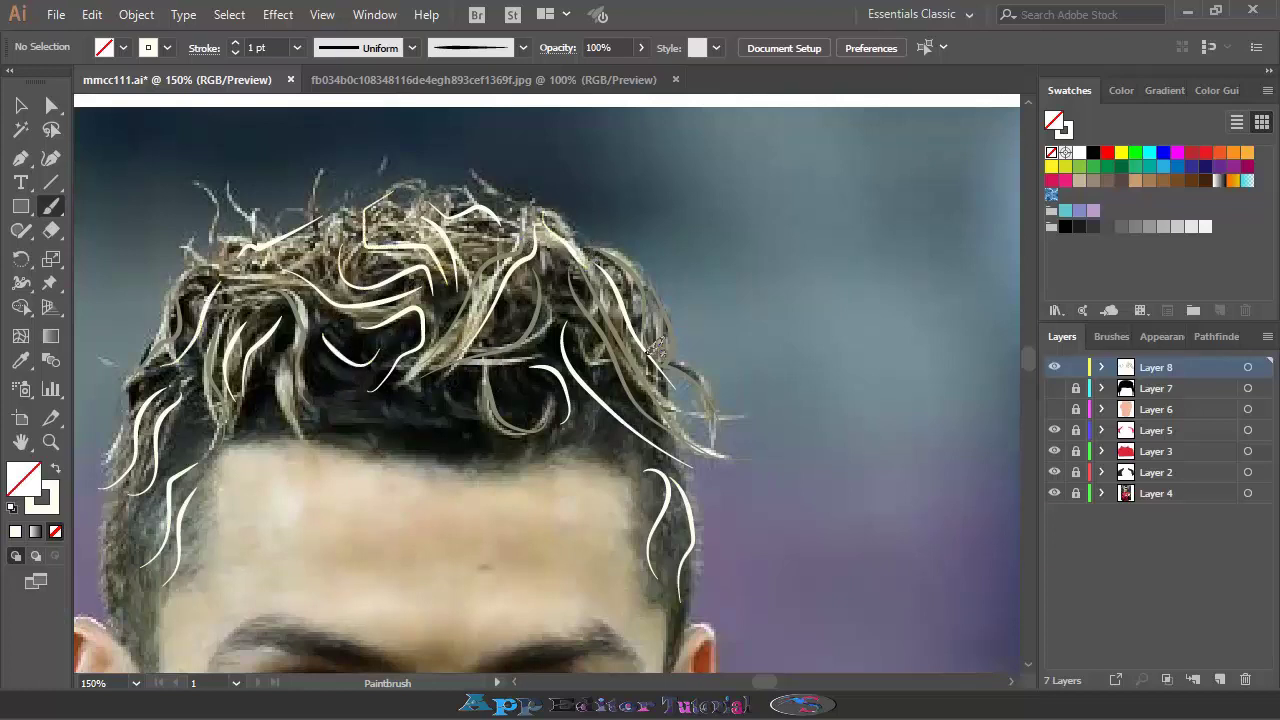
{"action": "scroll", "coordinate": [358, 238], "scroll_direction": "up", "scroll_amount": 2}
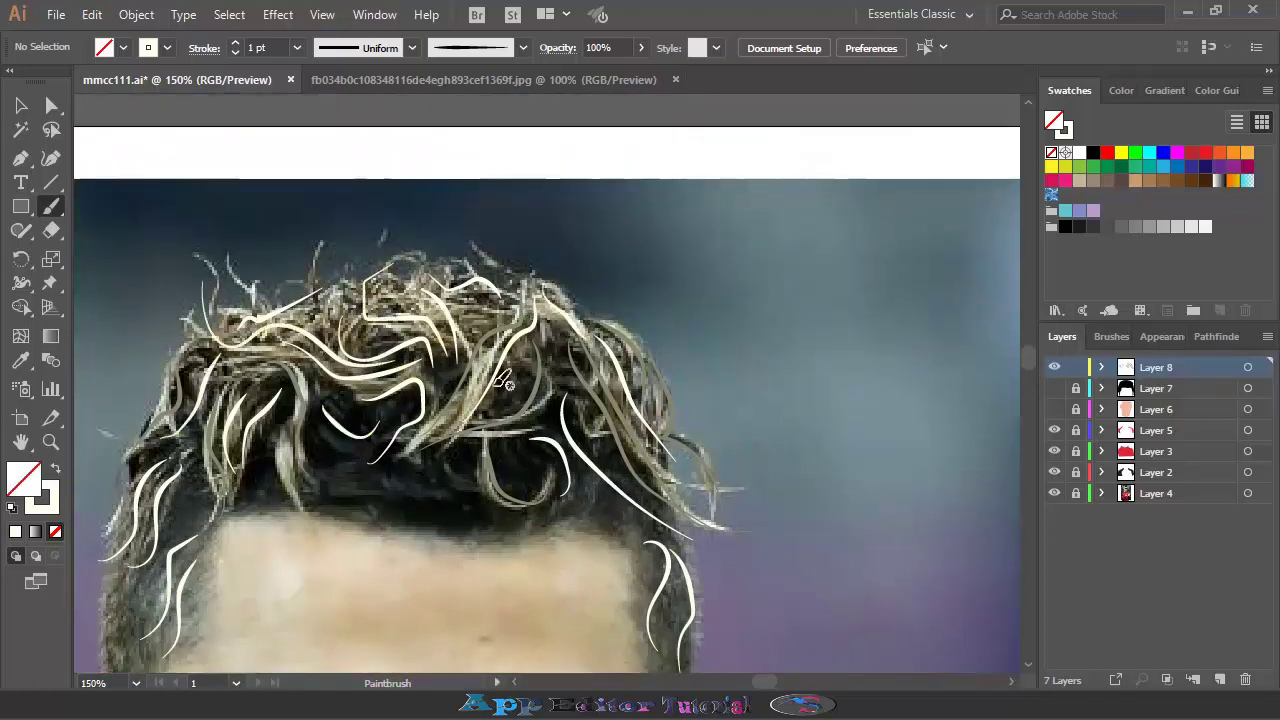
{"action": "left_click_drag", "start_coordinate": [528, 332], "coordinate": [532, 330]}
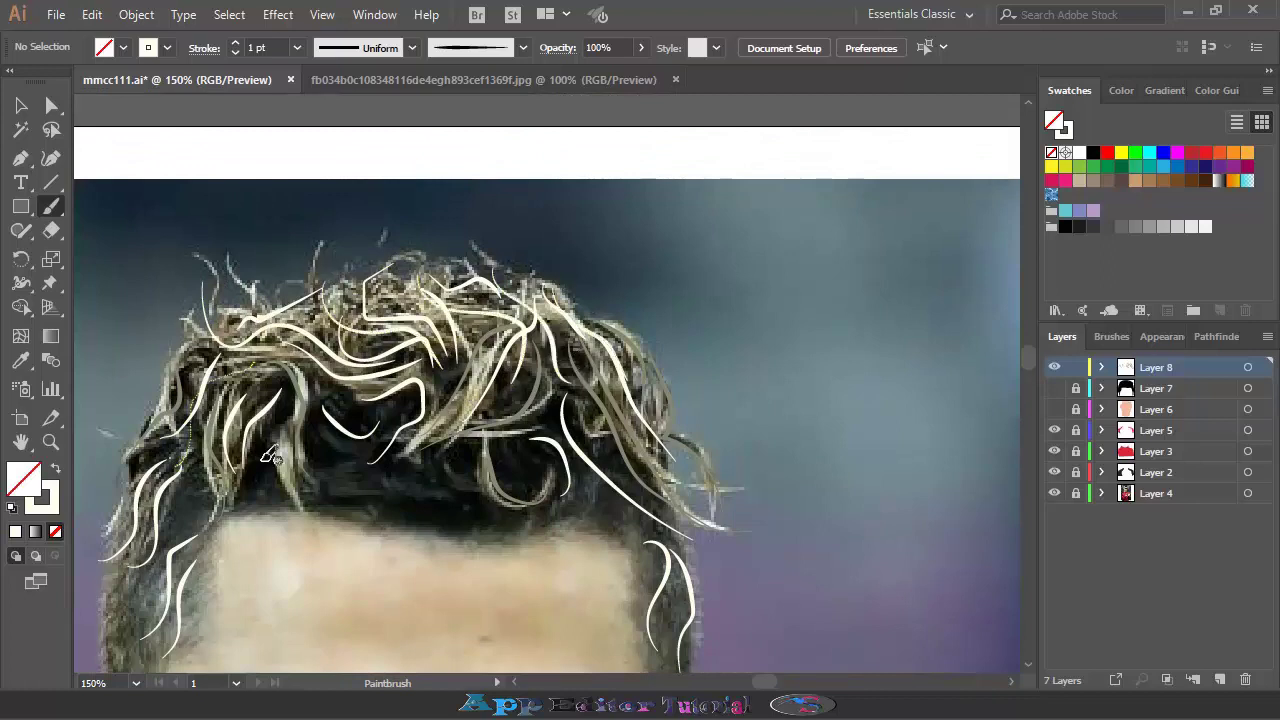
{"action": "left_click_drag", "start_coordinate": [250, 365], "coordinate": [180, 465]}
{"action": "left_click", "coordinate": [1054, 388]}
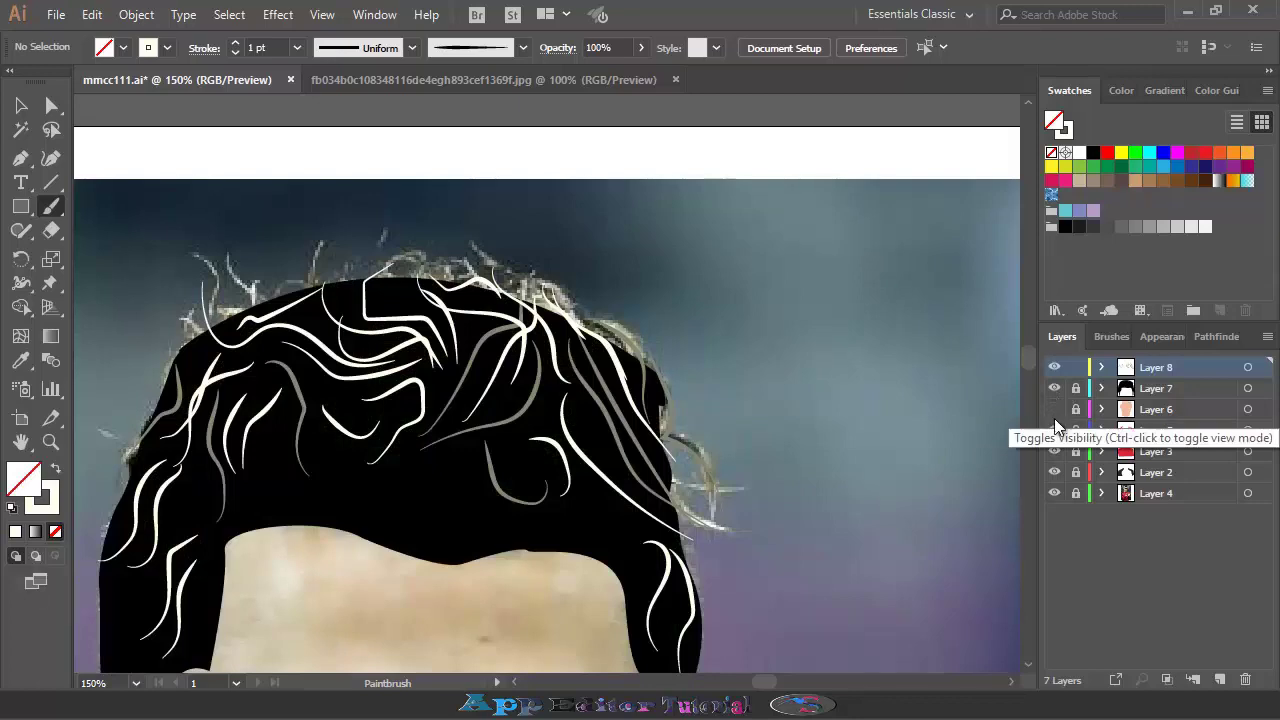
Show the skin layer, zoom out to the whole artboard, and add empty Layer 9
{"action": "left_click", "coordinate": [1050, 409]}
{"action": "scroll", "coordinate": [374, 523], "scroll_direction": "down", "scroll_amount": 3}
{"action": "scroll", "coordinate": [374, 523], "scroll_direction": "down", "scroll_amount": 1}
{"action": "key", "text": "ctrl+minus"}
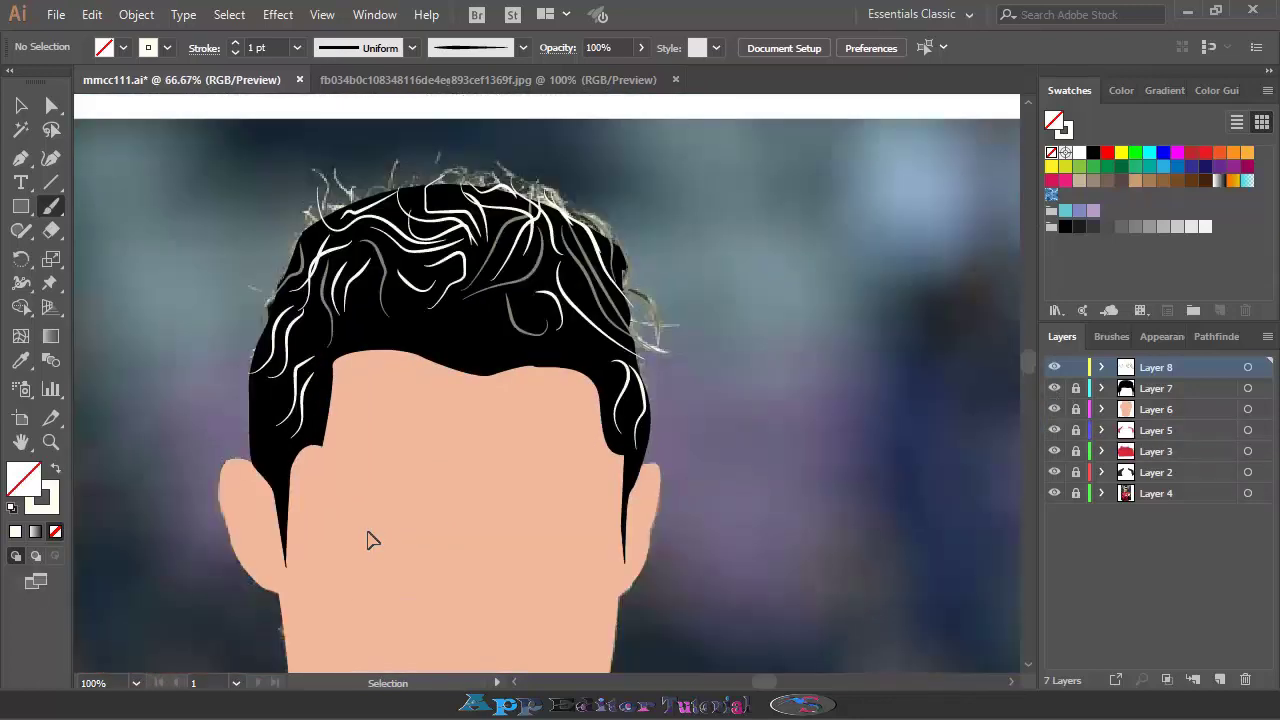
{"action": "key", "text": "ctrl+minus"}
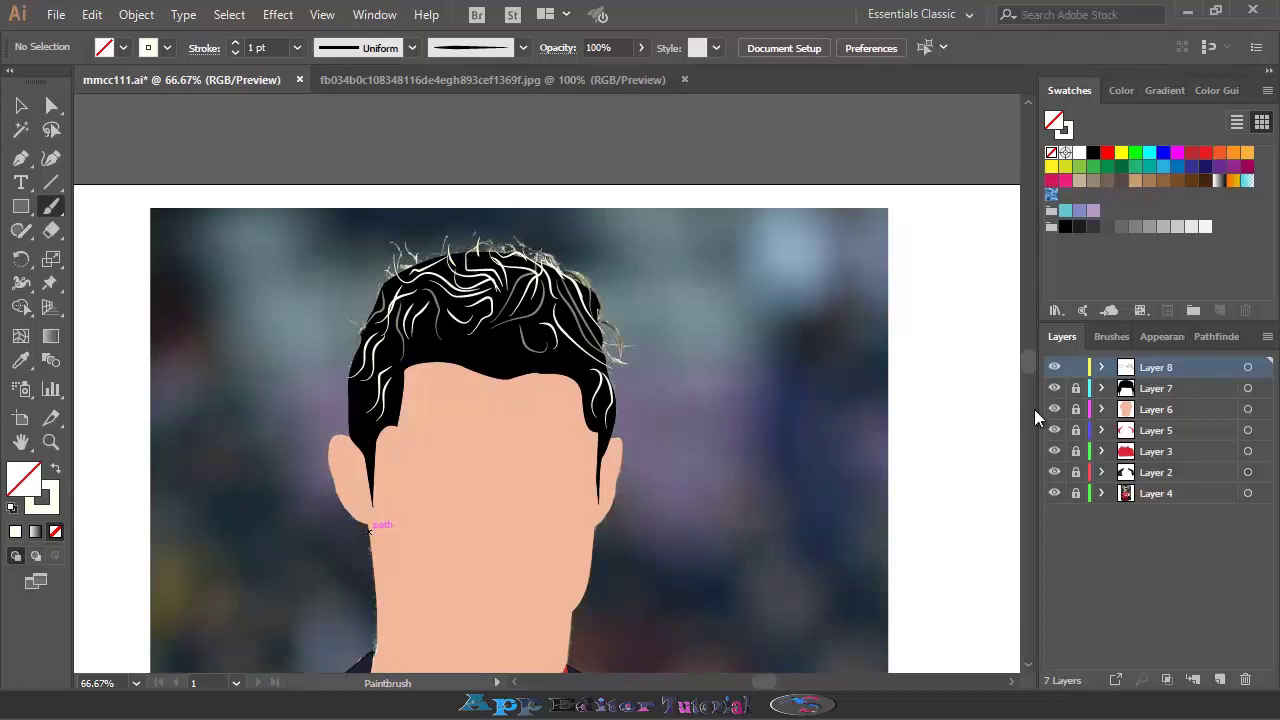
{"action": "scroll", "coordinate": [677, 474], "scroll_direction": "down", "scroll_amount": 3}
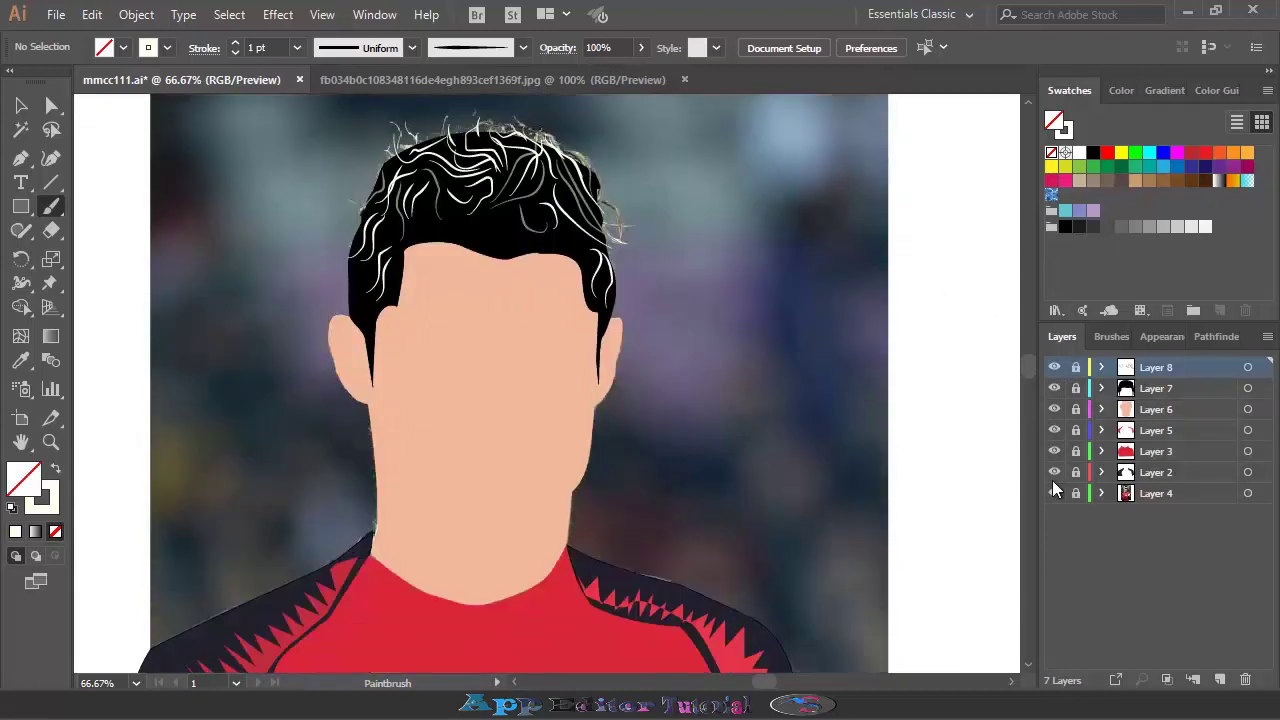
{"action": "scroll", "coordinate": [916, 445], "scroll_direction": "down", "scroll_amount": 1}
{"action": "left_click", "coordinate": [1220, 679]}
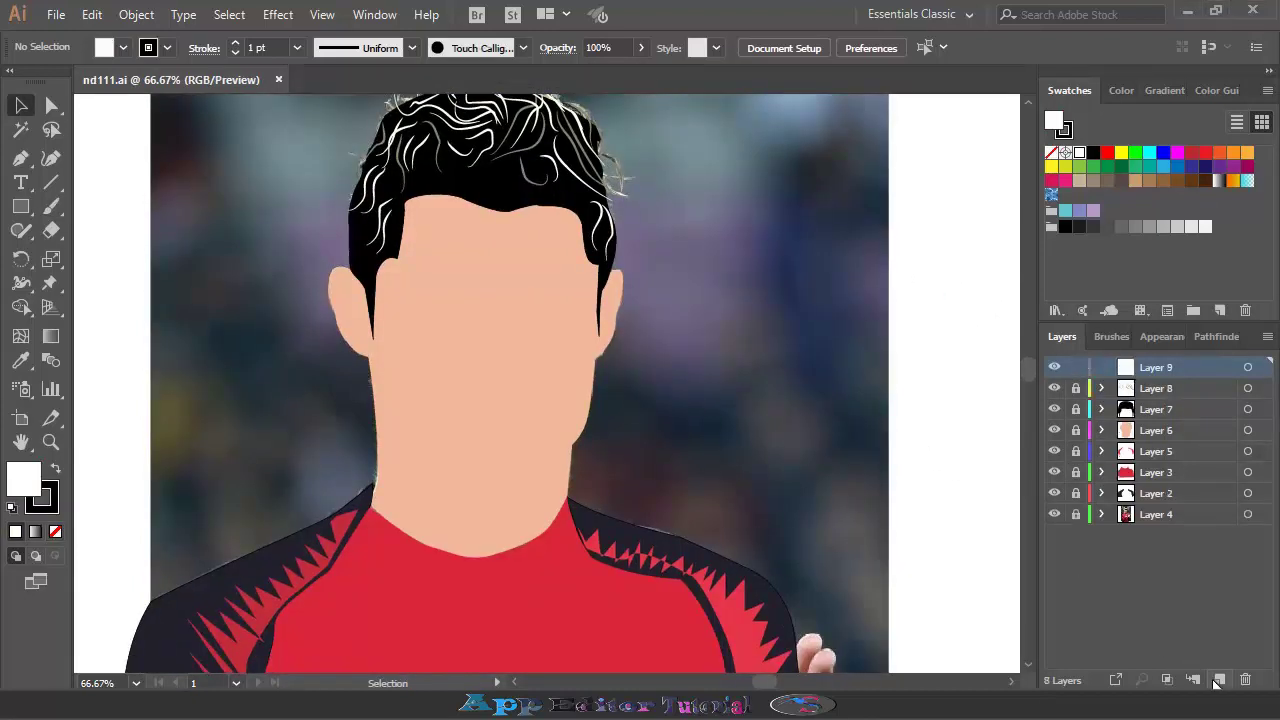
{"action": "scroll", "coordinate": [509, 307], "scroll_direction": "up", "scroll_amount": 1}
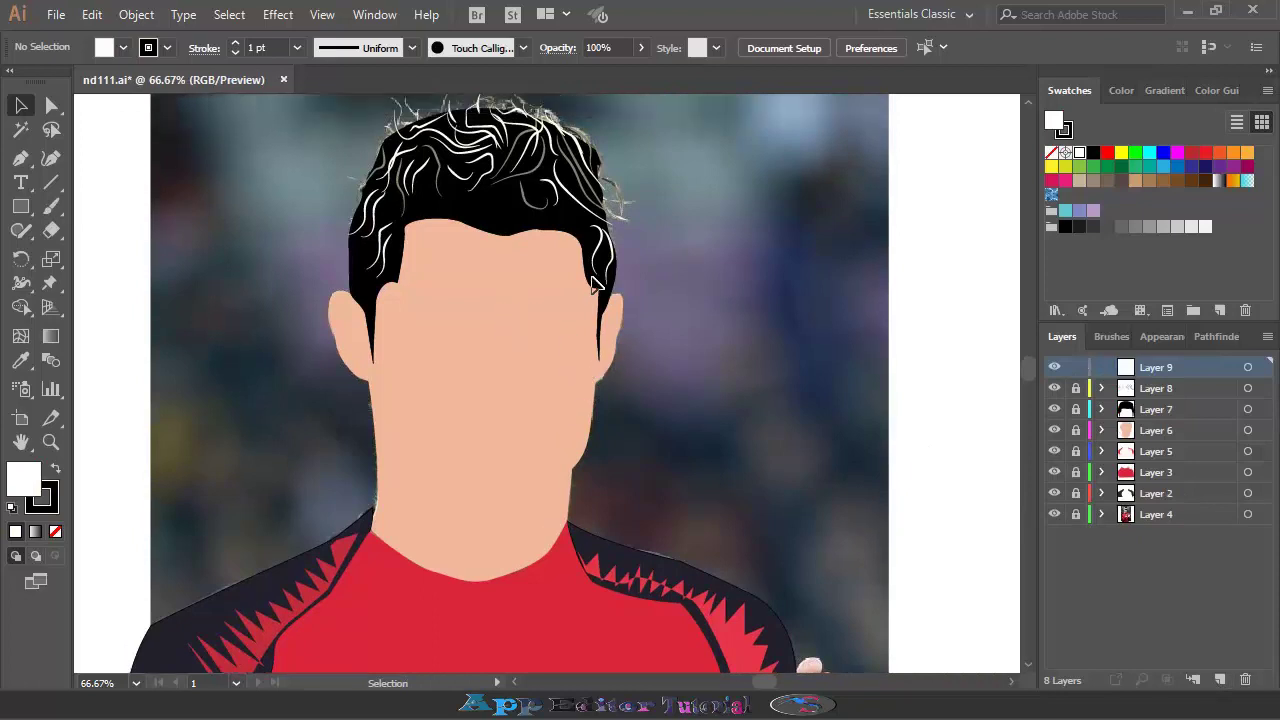
{"action": "scroll", "coordinate": [600, 290], "scroll_direction": "up", "scroll_amount": 2}
{"action": "scroll", "coordinate": [680, 303], "scroll_direction": "down", "scroll_amount": 1}
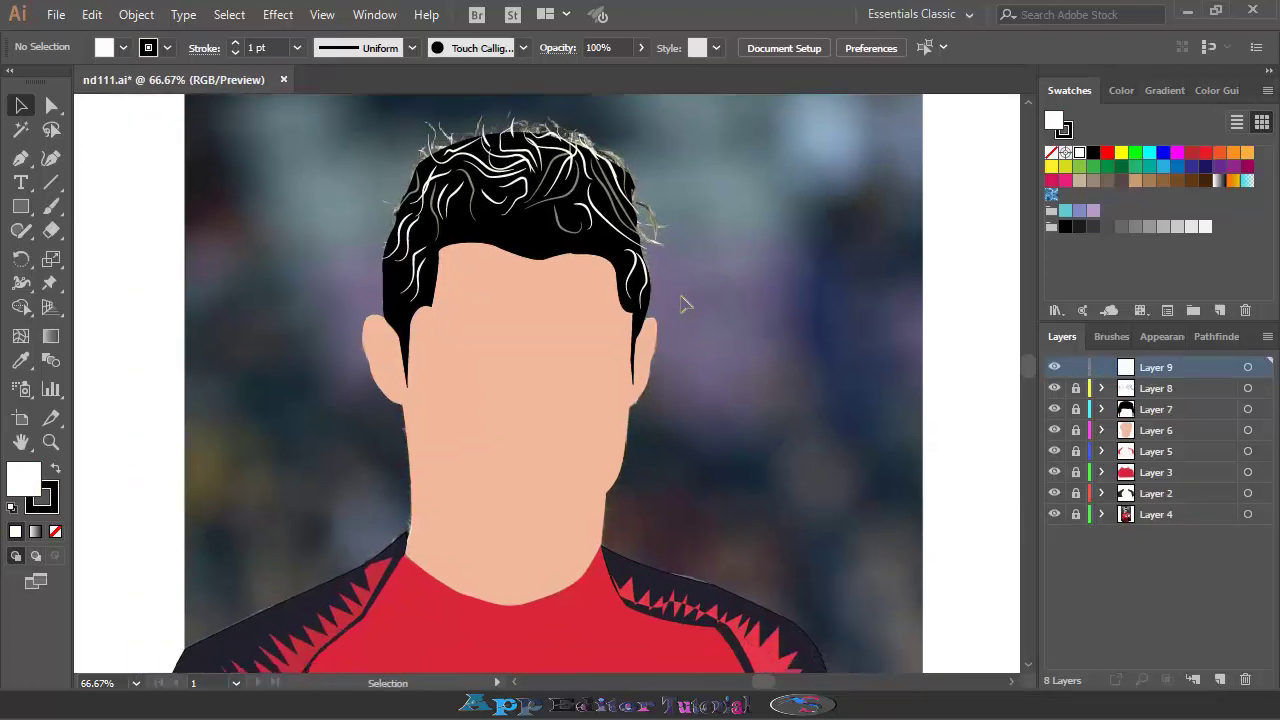
Hide the skin layer, zoom to 100%, and set the fill to none for tracing
{"action": "left_click", "coordinate": [1054, 430]}
{"action": "key", "text": "ctrl+1"}
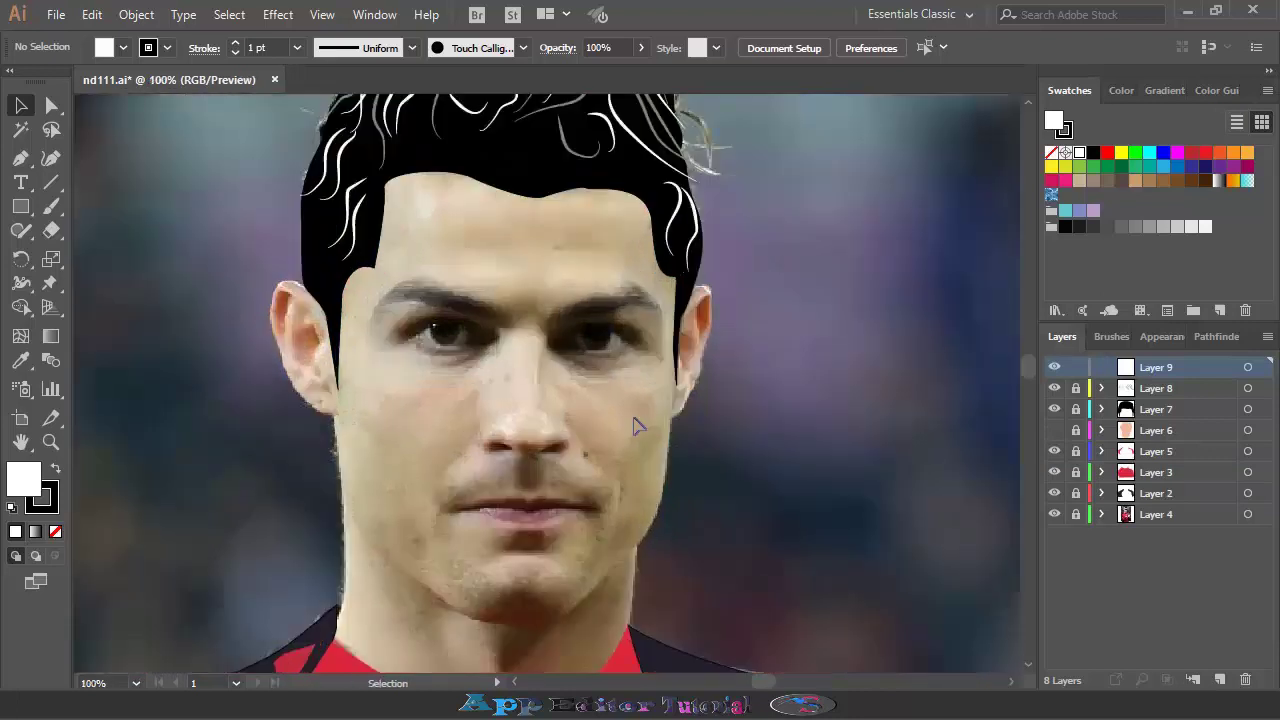
{"action": "left_click", "coordinate": [44, 494]}
{"action": "left_click", "coordinate": [24, 478]}
{"action": "left_click", "coordinate": [55, 531]}
Trace the left eyebrow with the Pen, fill it black, and squash it thinner
{"action": "left_click", "coordinate": [20, 158]}
{"action": "left_click", "coordinate": [373, 313]}
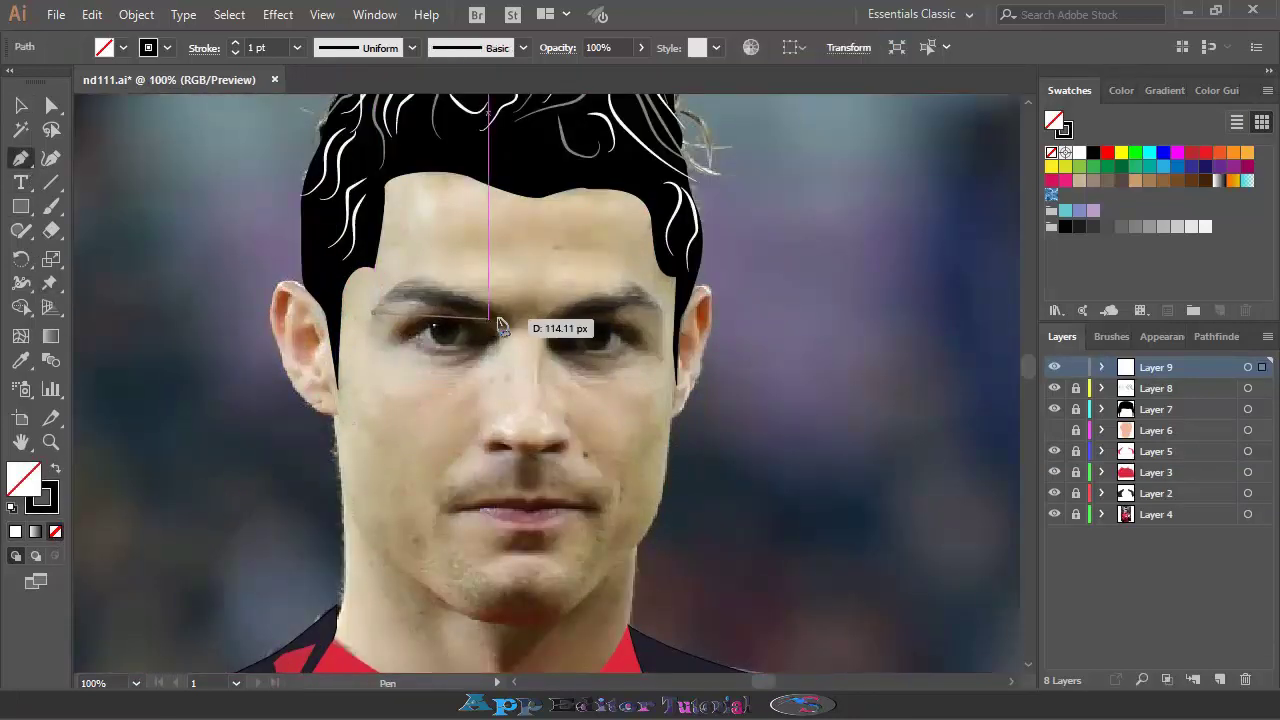
{"action": "left_click_drag", "start_coordinate": [501, 318], "coordinate": [598, 405]}
{"action": "mouse_move", "coordinate": [501, 318]}
{"action": "left_mouse_down"}
{"action": "mouse_move", "coordinate": [430, 318]}
{"action": "mouse_move", "coordinate": [358, 342]}
{"action": "mouse_move", "coordinate": [430, 325]}
{"action": "left_mouse_up"}
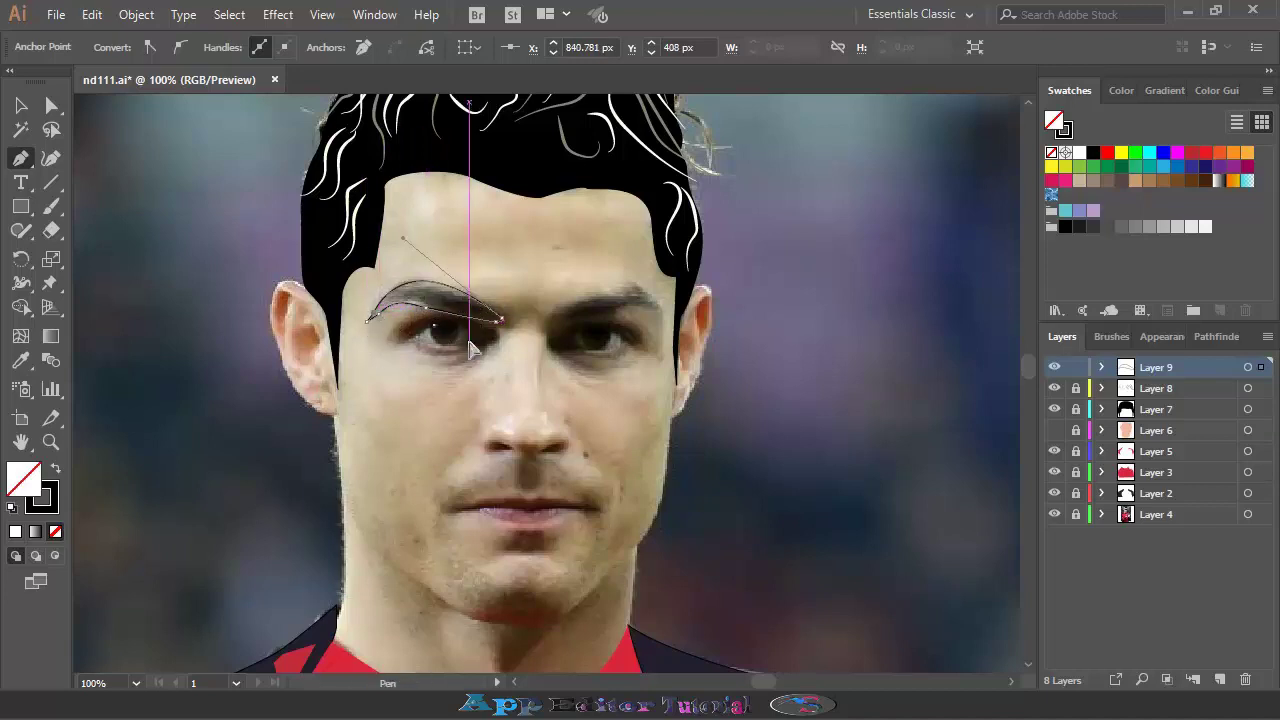
{"action": "key", "text": "ctrl+plus"}
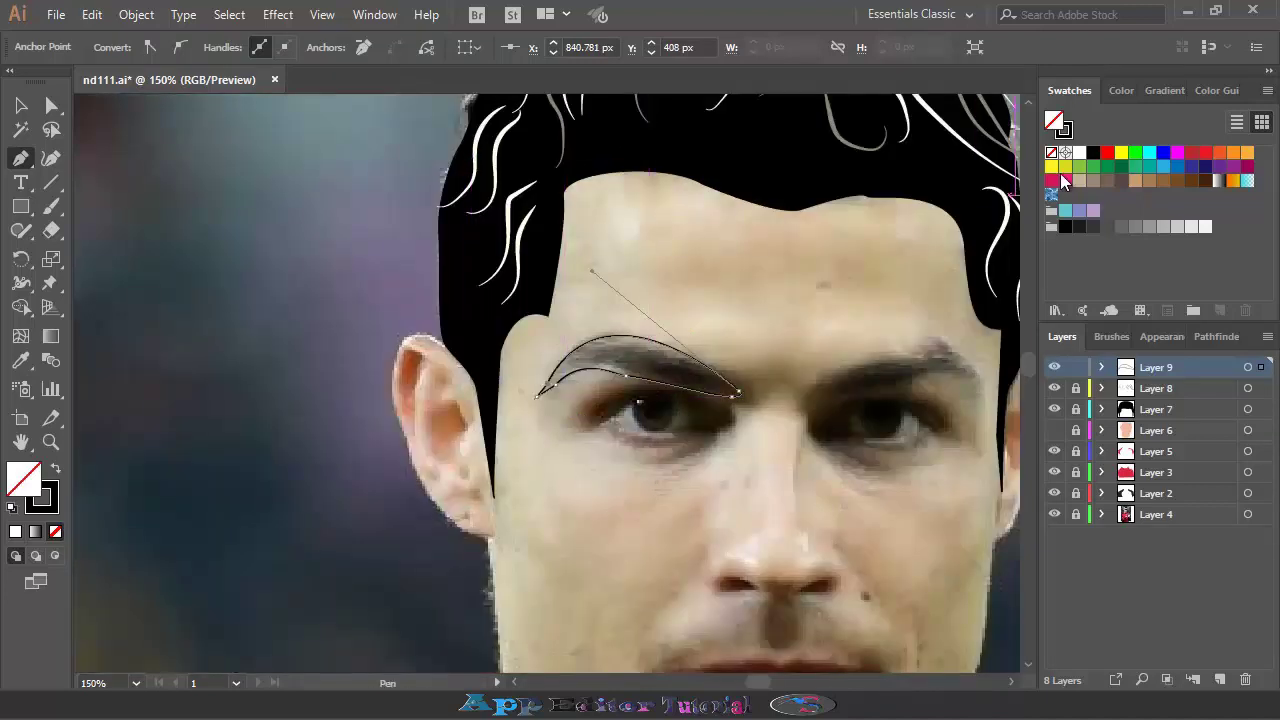
{"action": "left_click", "coordinate": [1094, 153]}
{"action": "left_click", "coordinate": [20, 110]}
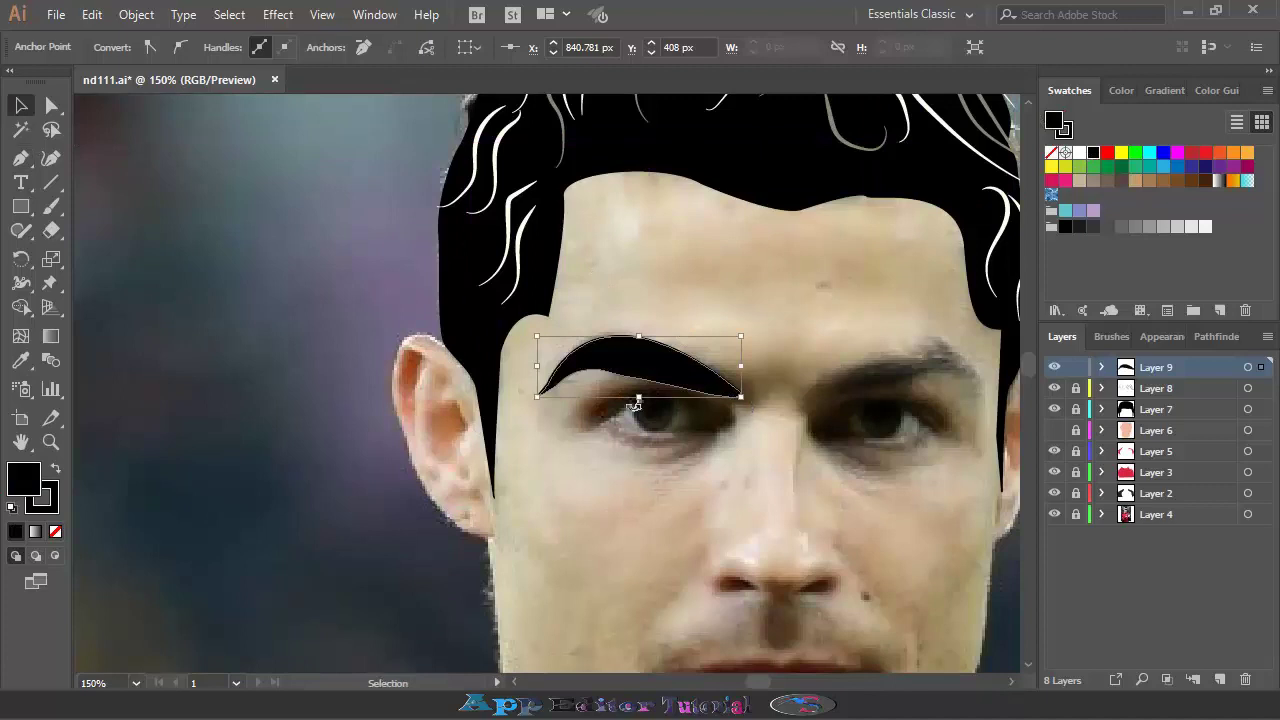
{"action": "left_click_drag", "start_coordinate": [639, 397], "coordinate": [650, 391]}
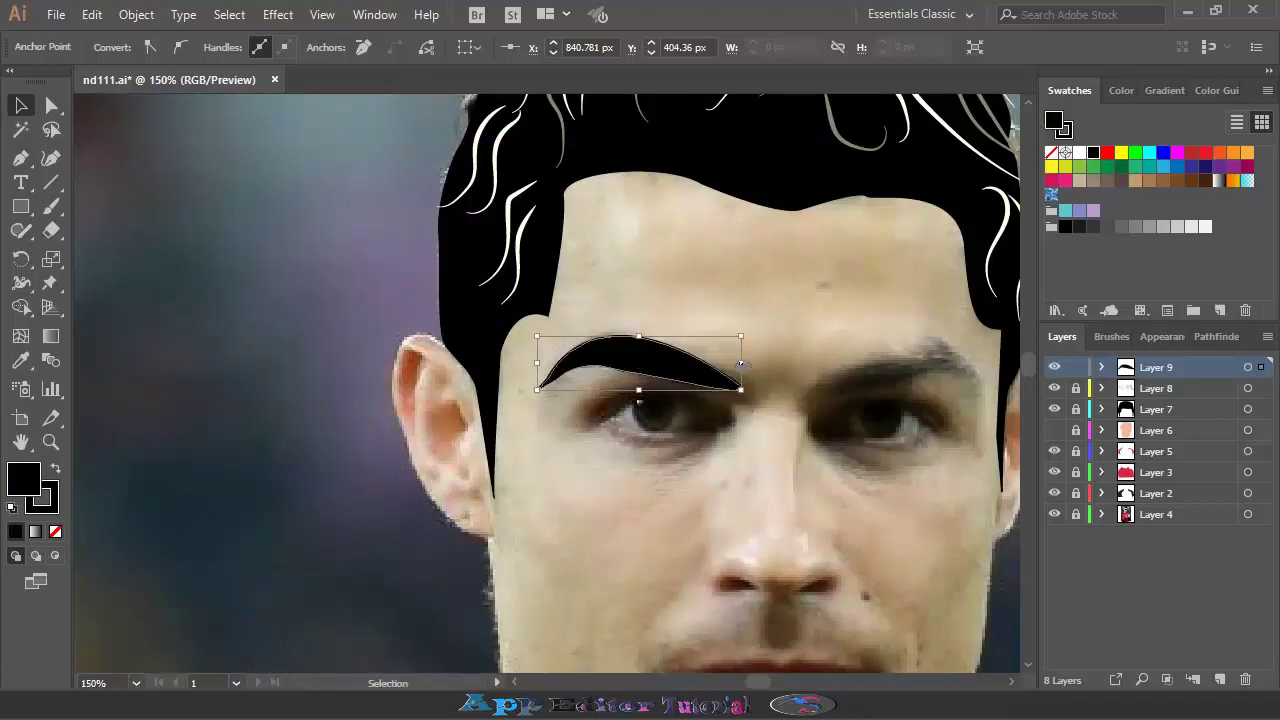
{"action": "left_click", "coordinate": [472, 354]}
{"action": "left_click_drag", "start_coordinate": [885, 384], "coordinate": [688, 390]}
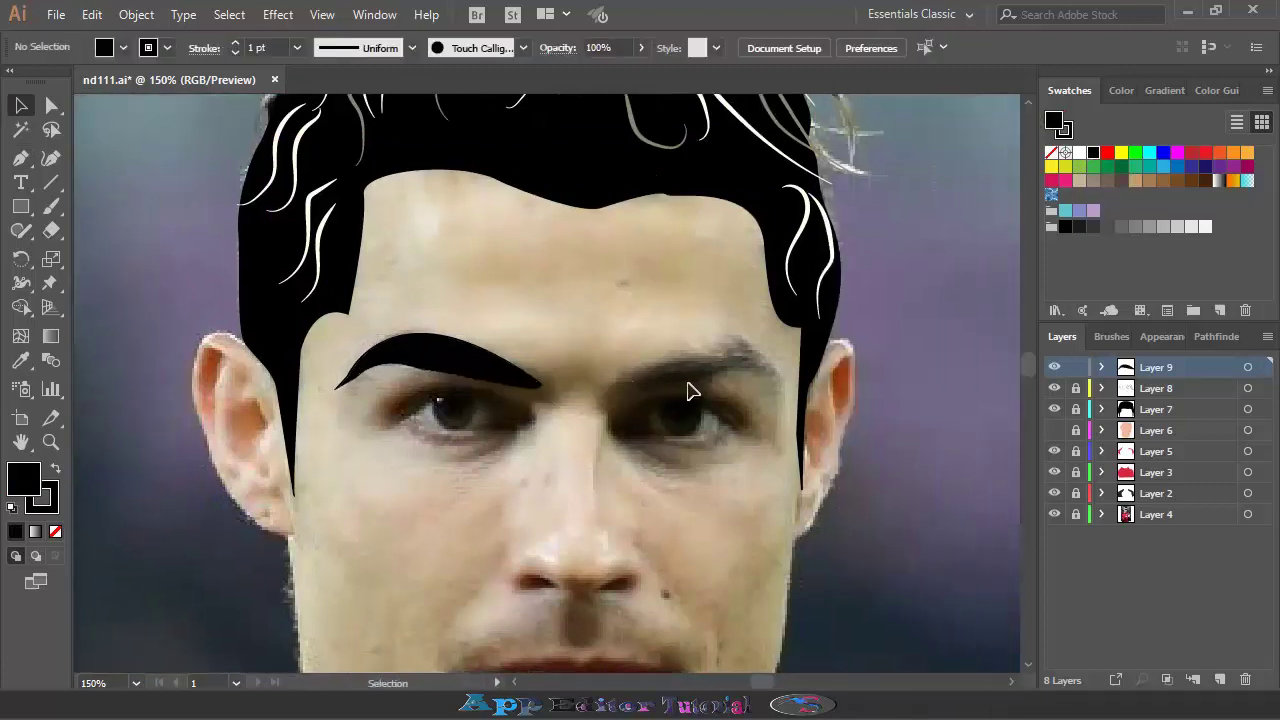
Trace the right eyebrow, fill it black, flatten it, and lock Layer 9
{"action": "left_click", "coordinate": [20, 158]}
{"action": "left_click", "coordinate": [55, 531]}
{"action": "left_click", "coordinate": [619, 387]}
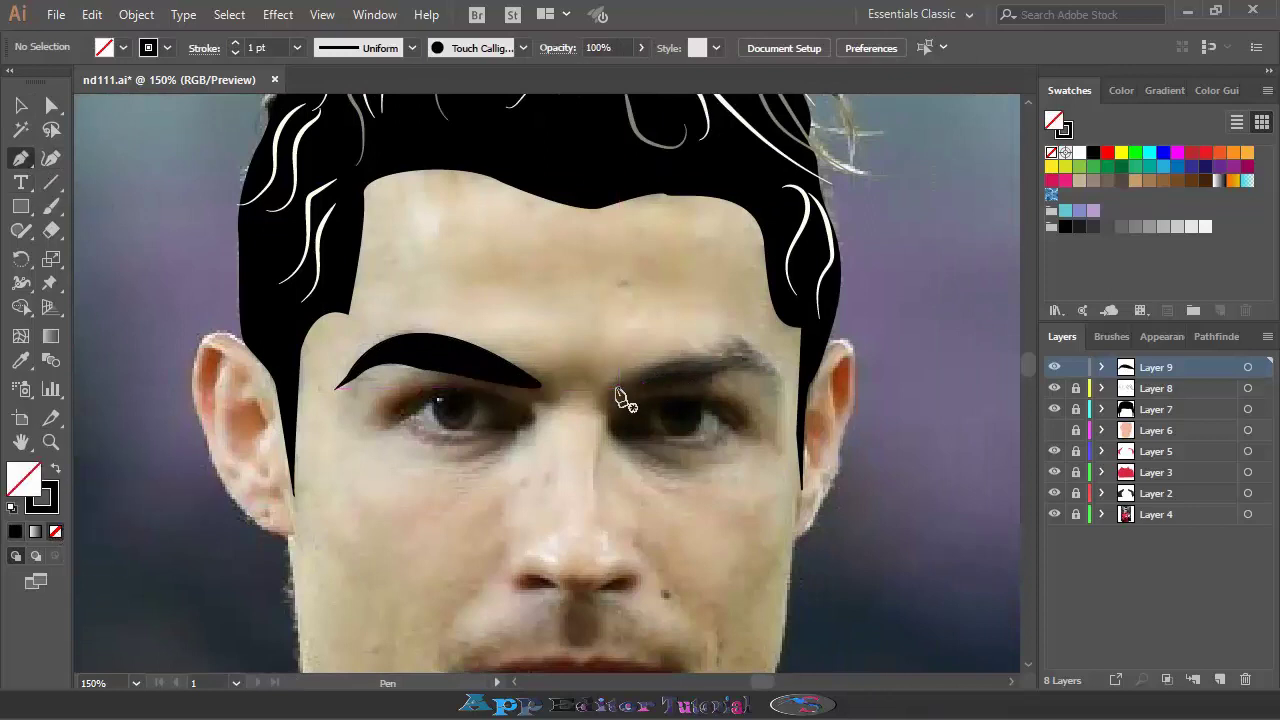
{"action": "left_click_drag", "start_coordinate": [783, 381], "coordinate": [687, 403]}
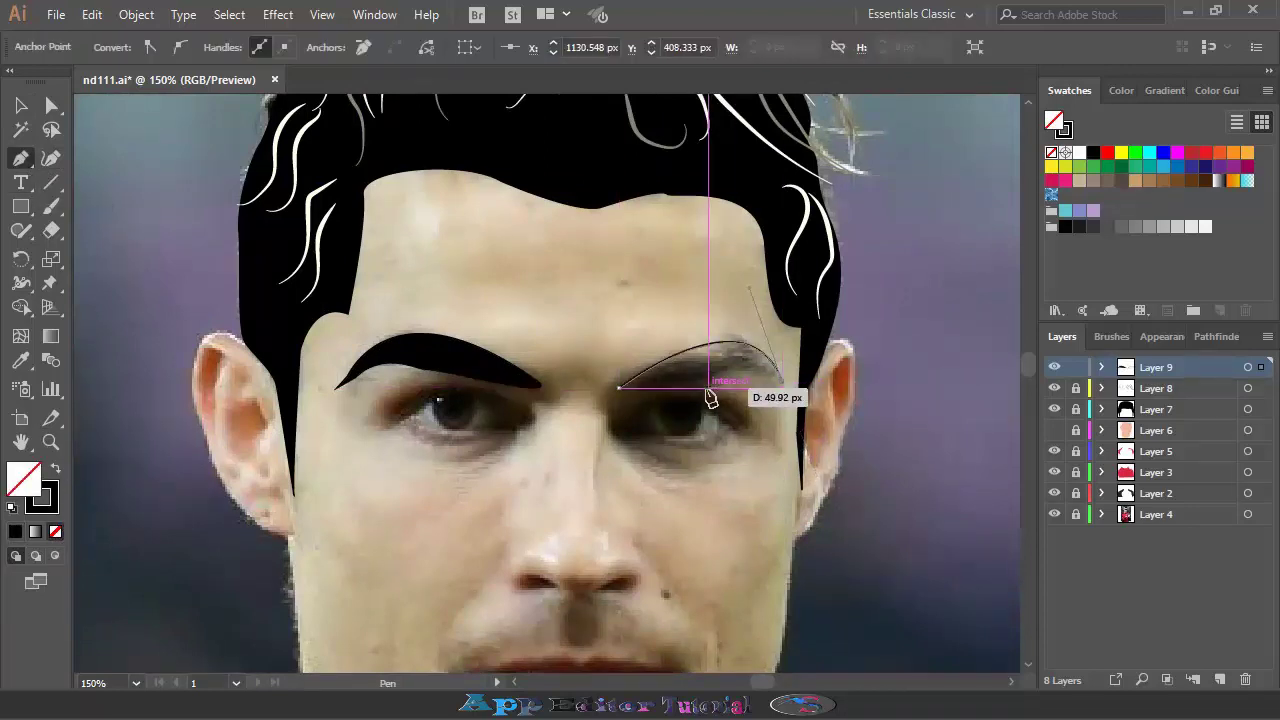
{"action": "left_click", "coordinate": [621, 388]}
{"action": "key", "text": "i"}
{"action": "left_click", "coordinate": [440, 355]}
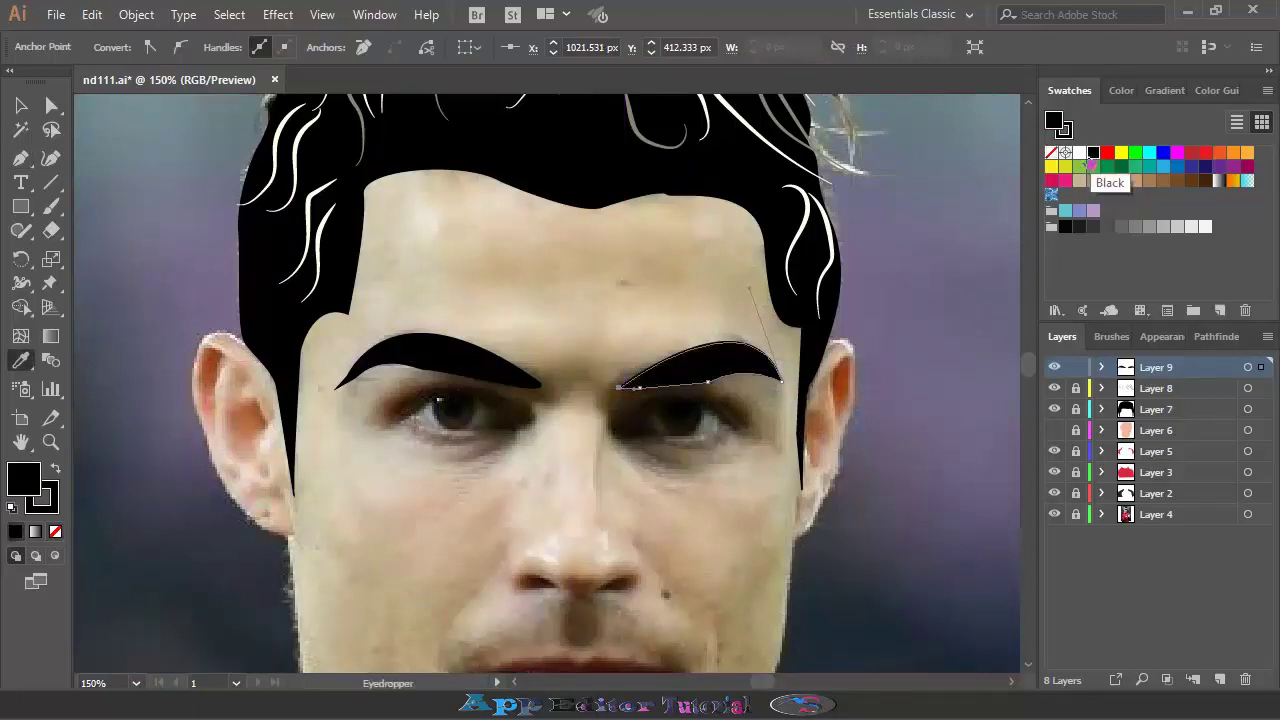
{"action": "left_click", "coordinate": [21, 105]}
{"action": "left_click", "coordinate": [700, 366]}
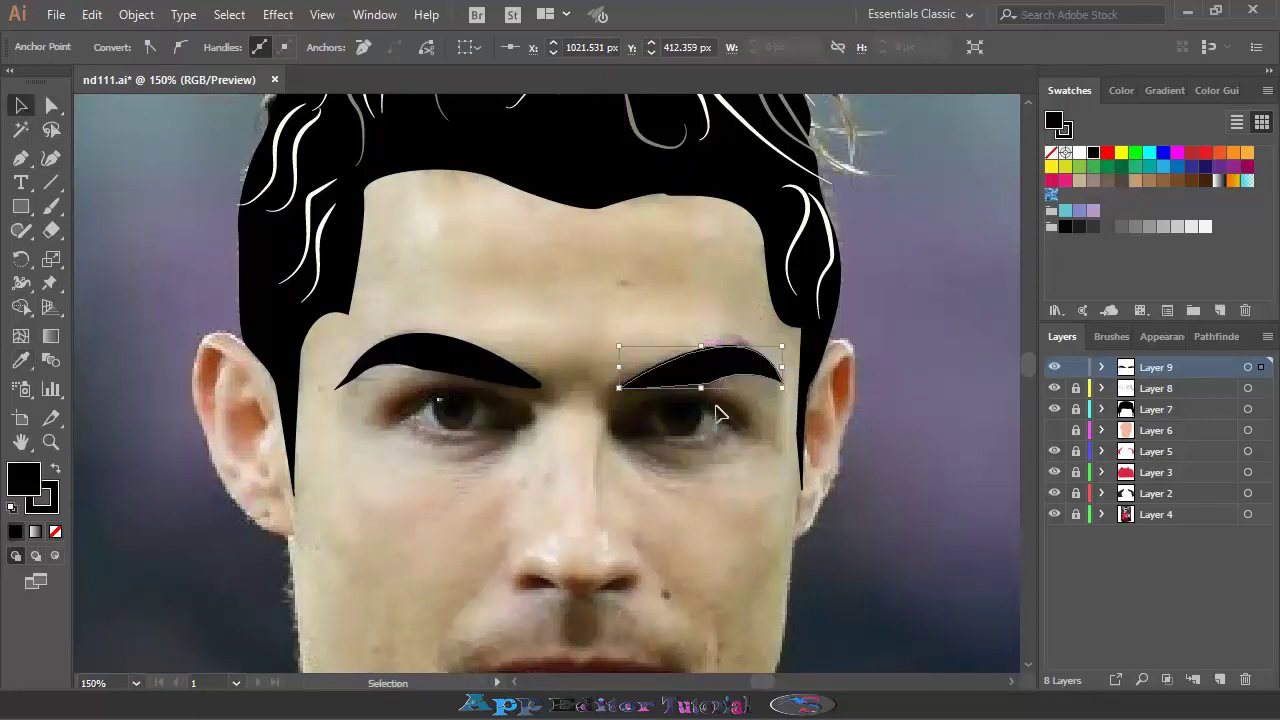
{"action": "left_click_drag", "start_coordinate": [706, 390], "coordinate": [702, 383]}
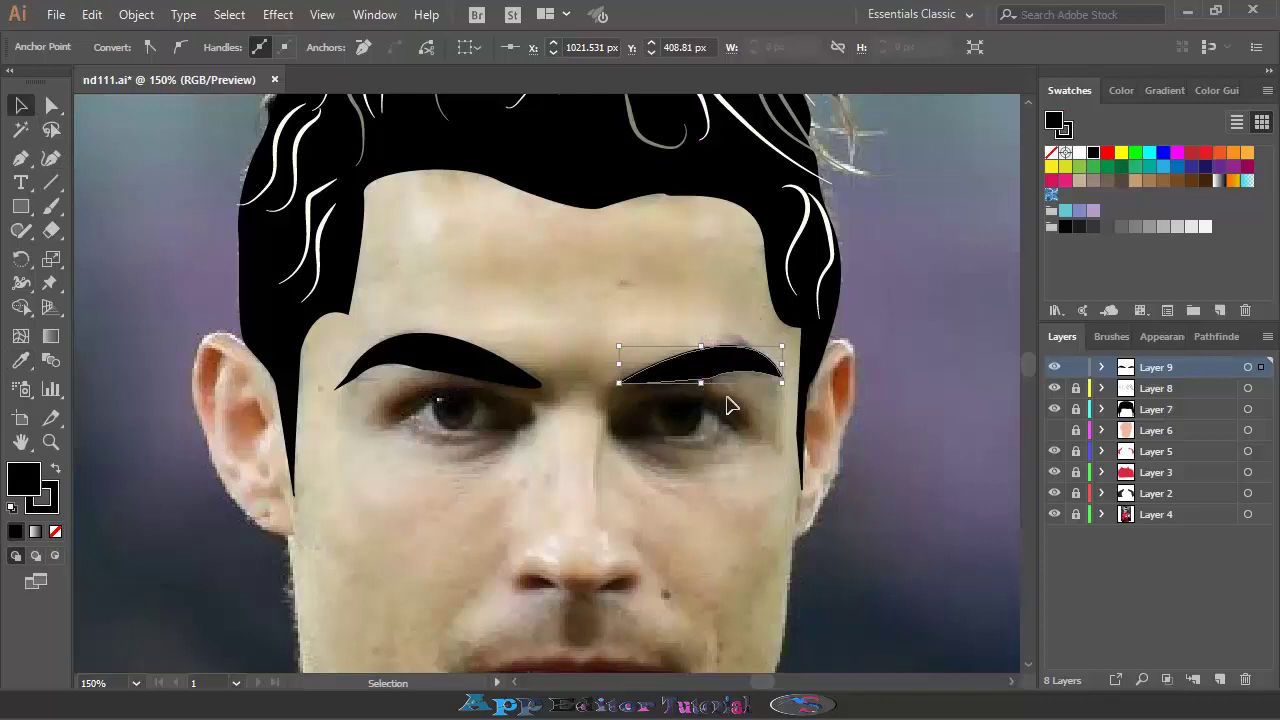
{"action": "left_click", "coordinate": [1076, 367]}
{"action": "scroll", "coordinate": [529, 447], "scroll_direction": "down", "scroll_amount": 2}
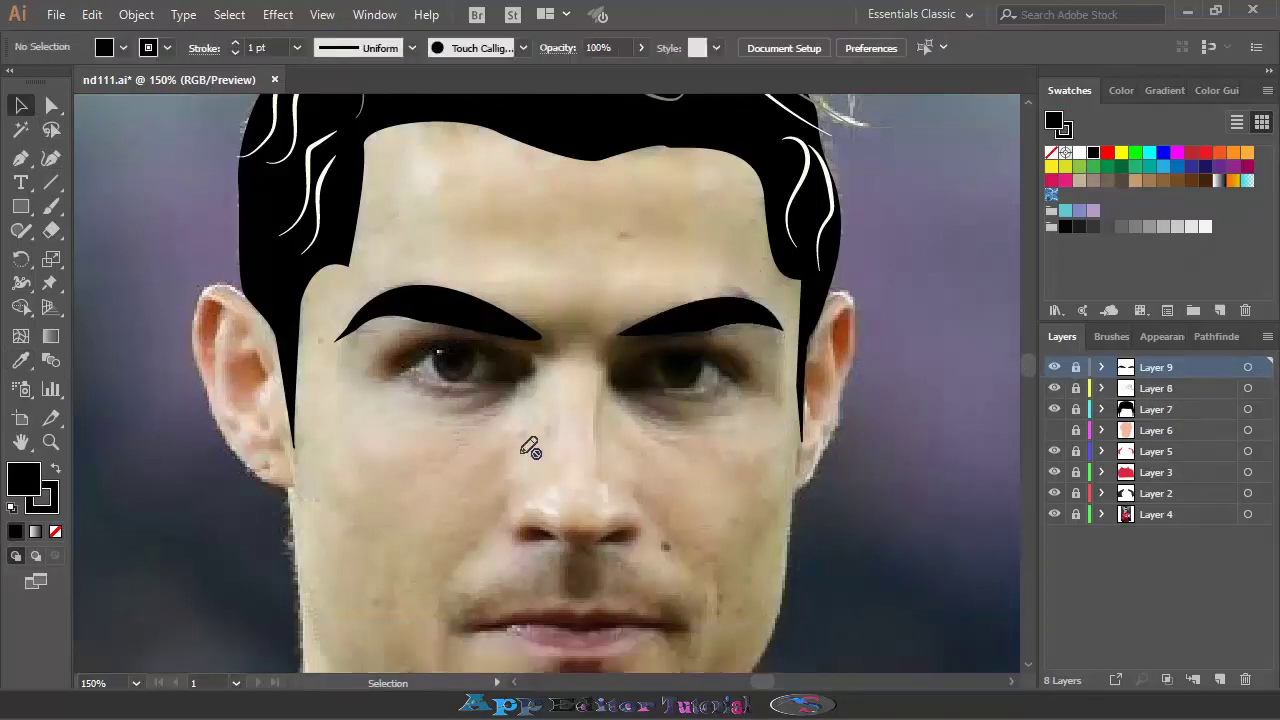
Show the peach skin shape and recolour it lighter and brighter, to H 20, S 34, B 97
{"action": "left_click", "coordinate": [1054, 430]}
{"action": "left_click", "coordinate": [1054, 431]}
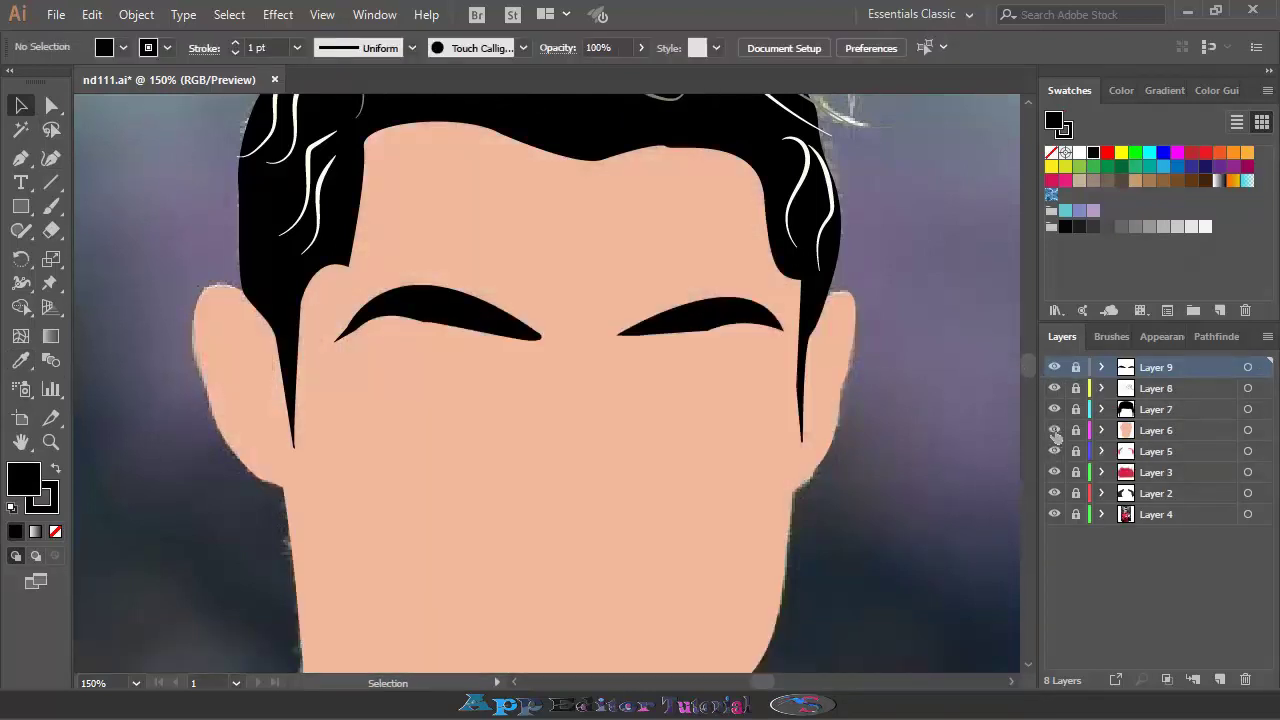
{"action": "left_click", "coordinate": [1054, 430]}
{"action": "left_click", "coordinate": [1054, 430]}
{"action": "left_click", "coordinate": [726, 443]}
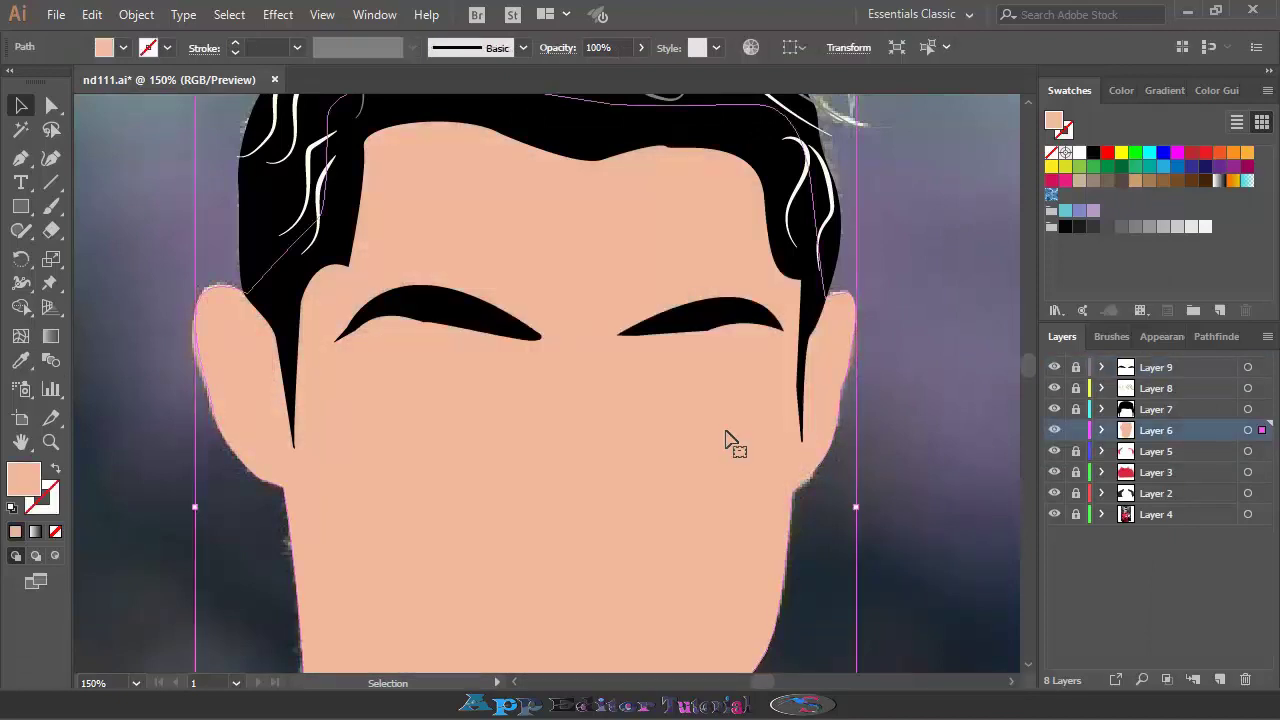
{"action": "left_click", "coordinate": [751, 48]}
{"action": "left_click_drag", "start_coordinate": [819, 509], "coordinate": [814, 509]}
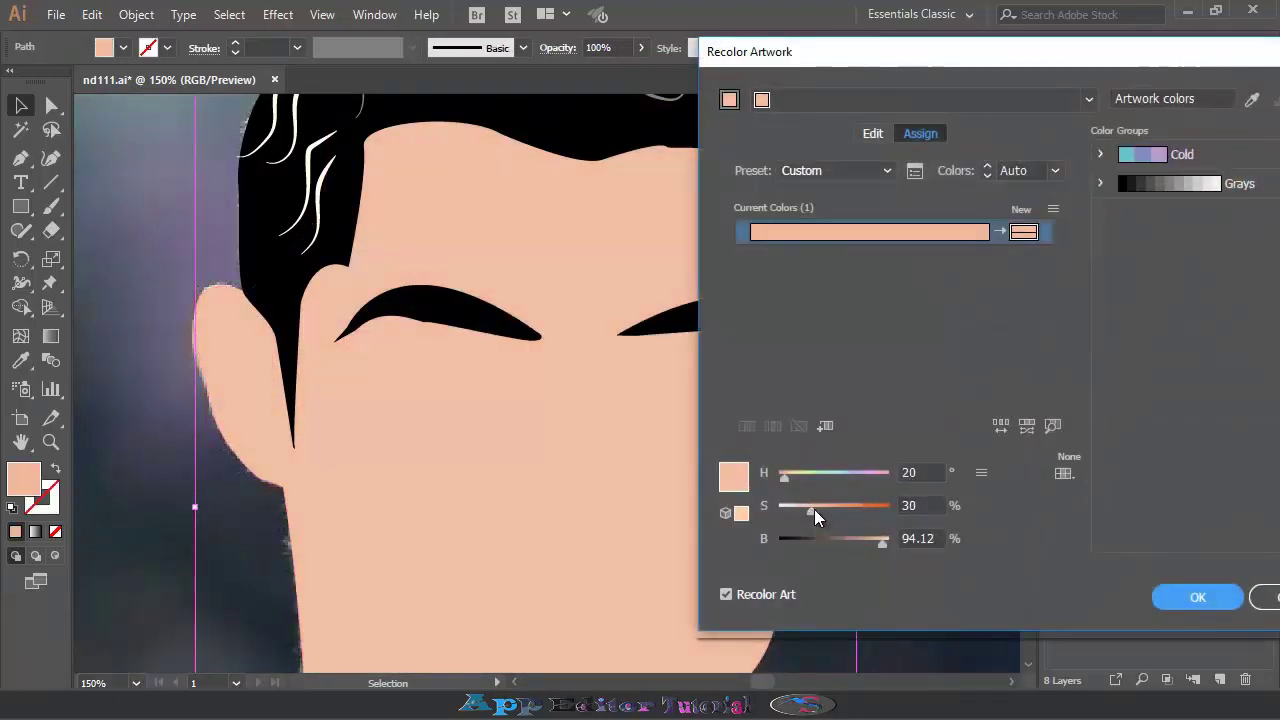
{"action": "mouse_move", "coordinate": [882, 541]}
{"action": "left_mouse_down"}
{"action": "mouse_move", "coordinate": [872, 545]}
{"action": "mouse_move", "coordinate": [891, 545]}
{"action": "left_mouse_up"}
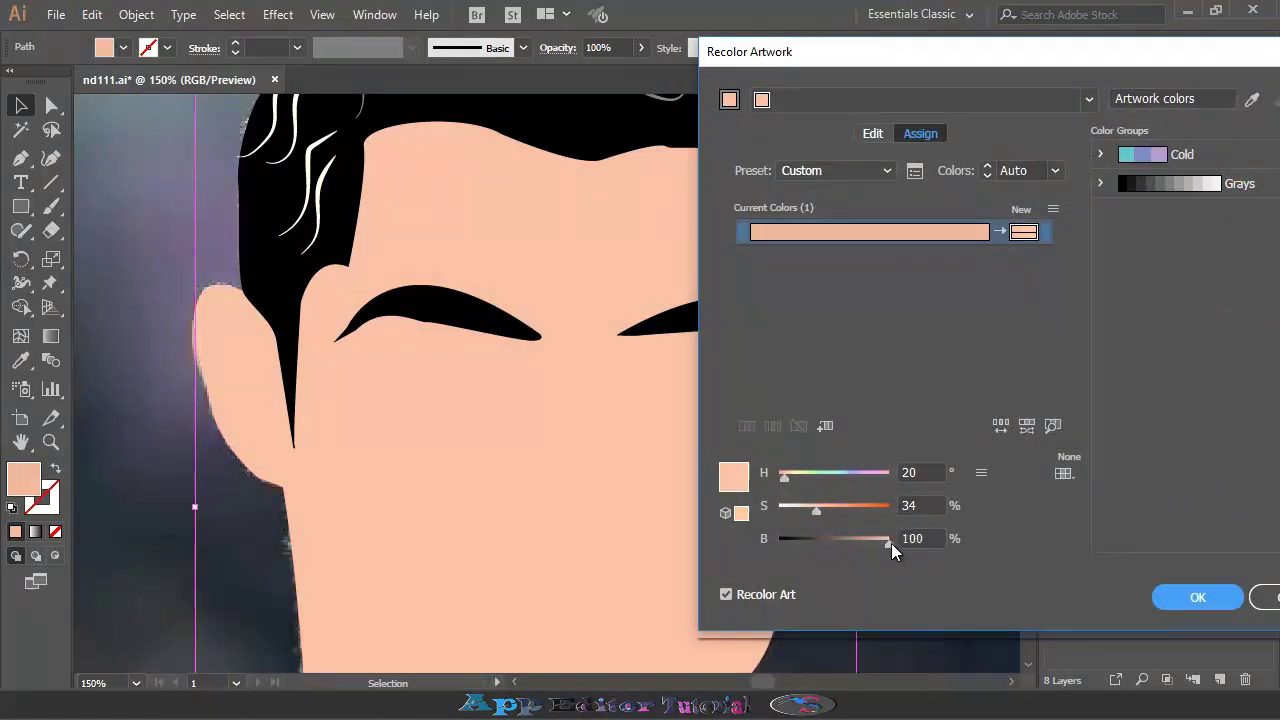
{"action": "left_click", "coordinate": [1186, 596]}
{"action": "scroll", "coordinate": [760, 437], "scroll_direction": "up", "scroll_amount": 1}
Lock and hide the skin layer, zoom the face to 200%, and add a new layer
{"action": "left_click", "coordinate": [900, 438]}
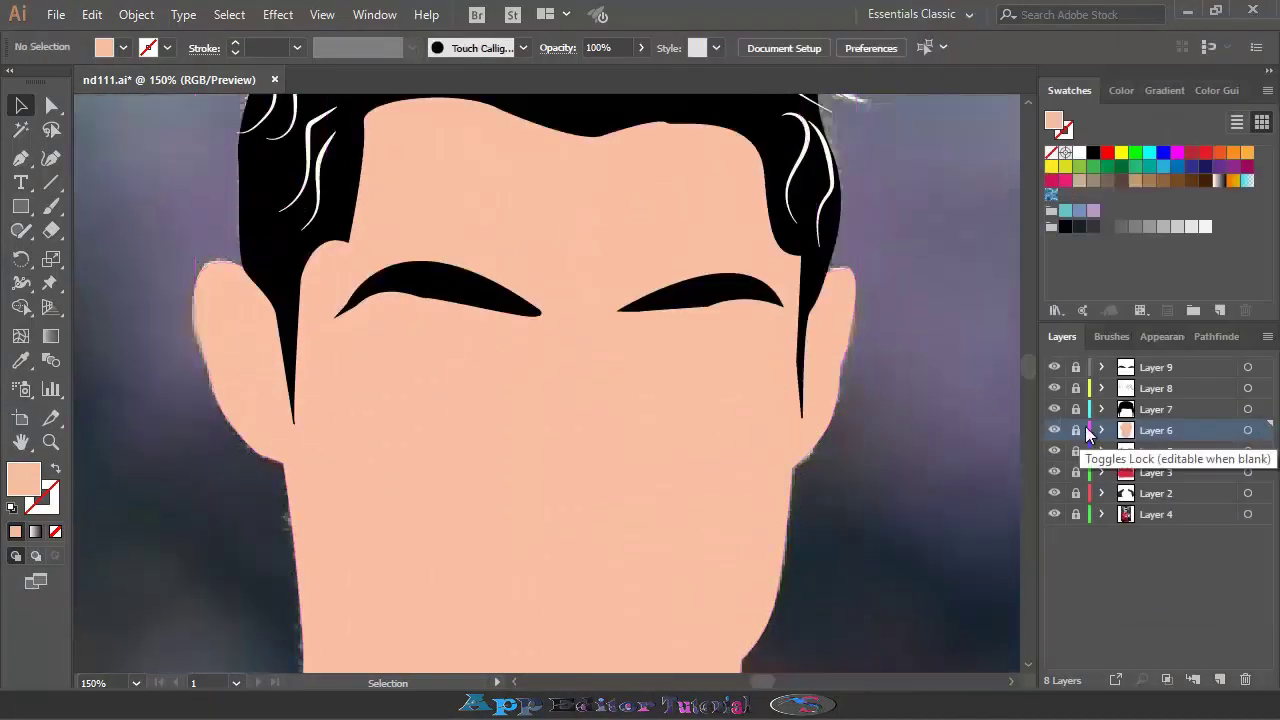
{"action": "left_click", "coordinate": [1076, 430]}
{"action": "left_click", "coordinate": [1054, 430]}
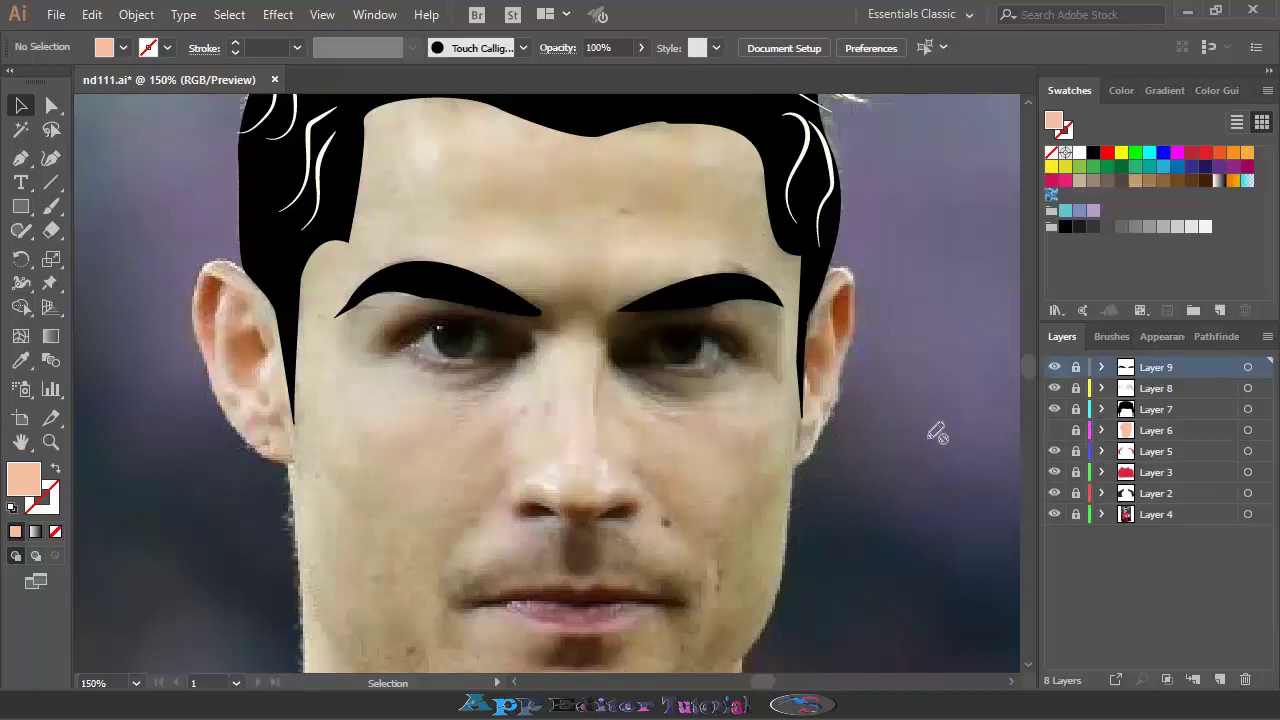
{"action": "scroll", "coordinate": [499, 446], "scroll_direction": "up", "scroll_amount": 1}
{"action": "scroll", "coordinate": [456, 440], "scroll_direction": "down", "scroll_amount": 2}
{"action": "key", "text": "ctrl+plus"}
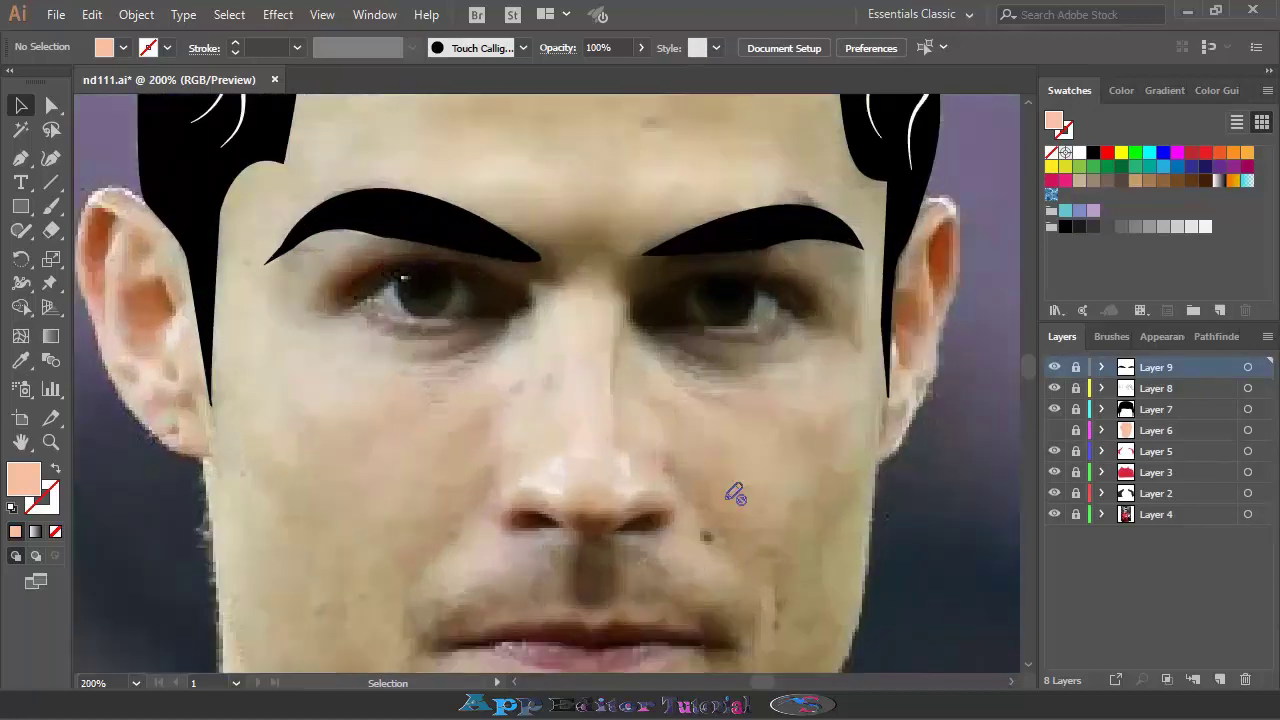
{"action": "left_click", "coordinate": [1219, 679]}
Trace the left eye's almond outline with the Pen tool and fill it white
{"action": "key", "text": "p"}
{"action": "left_click", "coordinate": [55, 467]}
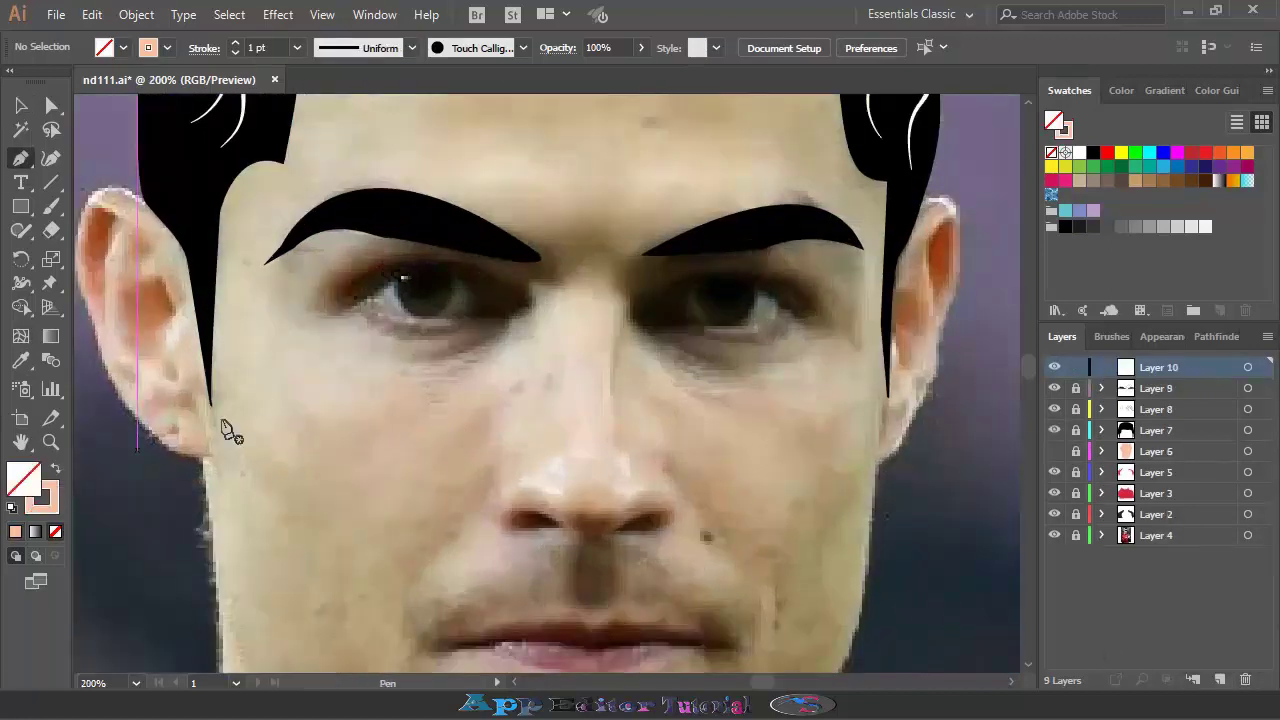
{"action": "left_click", "coordinate": [353, 299]}
{"action": "left_click_drag", "start_coordinate": [510, 307], "coordinate": [586, 390]}
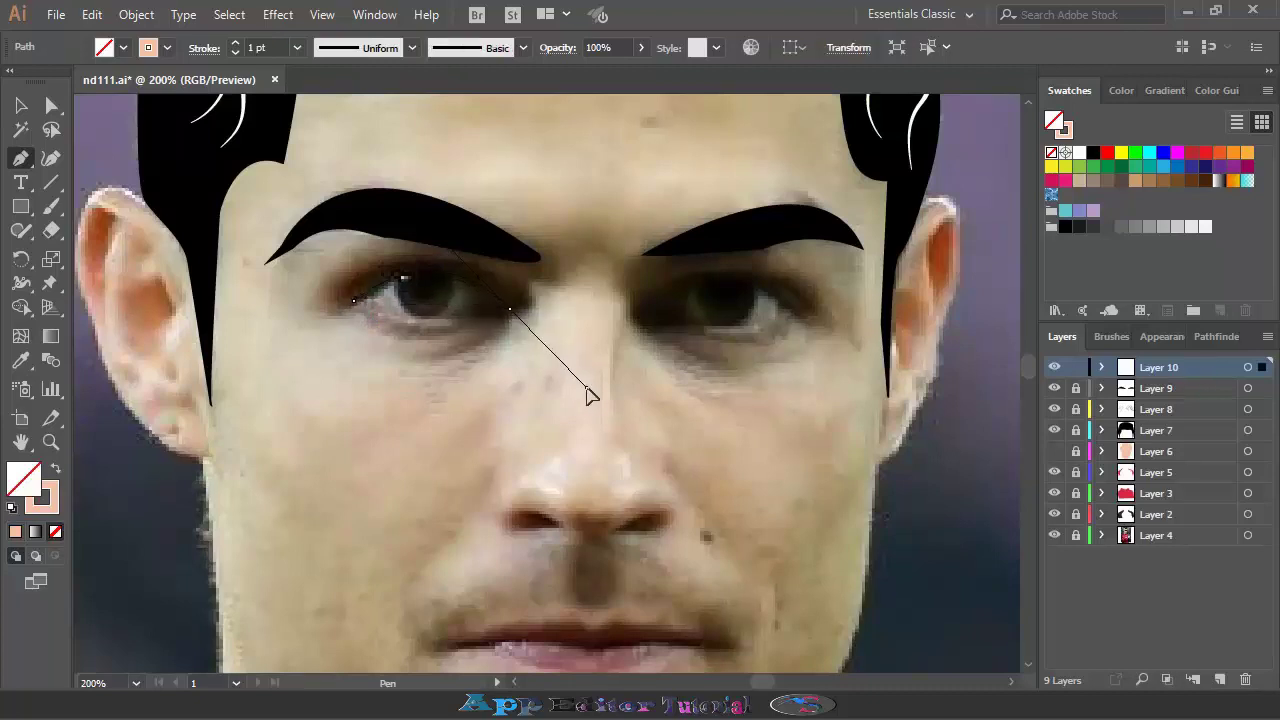
{"action": "left_click_drag", "start_coordinate": [355, 302], "coordinate": [288, 282]}
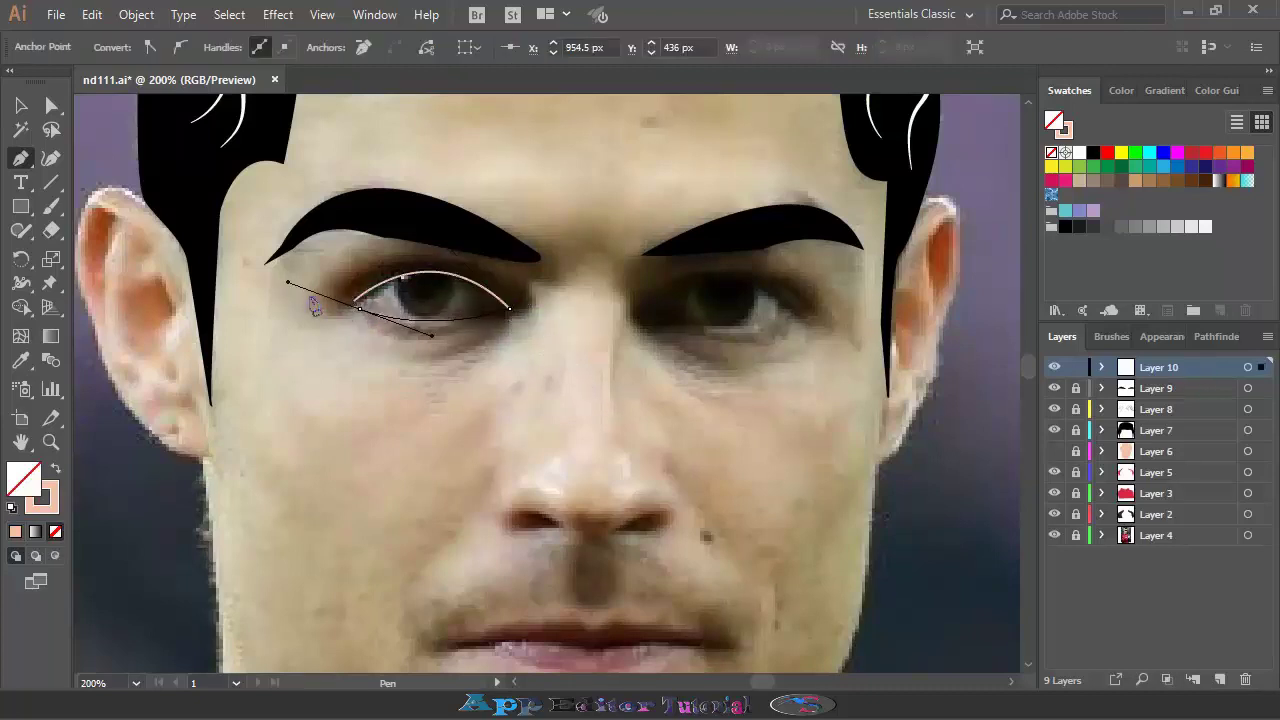
{"action": "mouse_move", "coordinate": [358, 306]}
{"action": "left_mouse_down"}
{"action": "mouse_move", "coordinate": [365, 322]}
{"action": "mouse_move", "coordinate": [432, 334]}
{"action": "mouse_move", "coordinate": [360, 308]}
{"action": "left_mouse_up"}
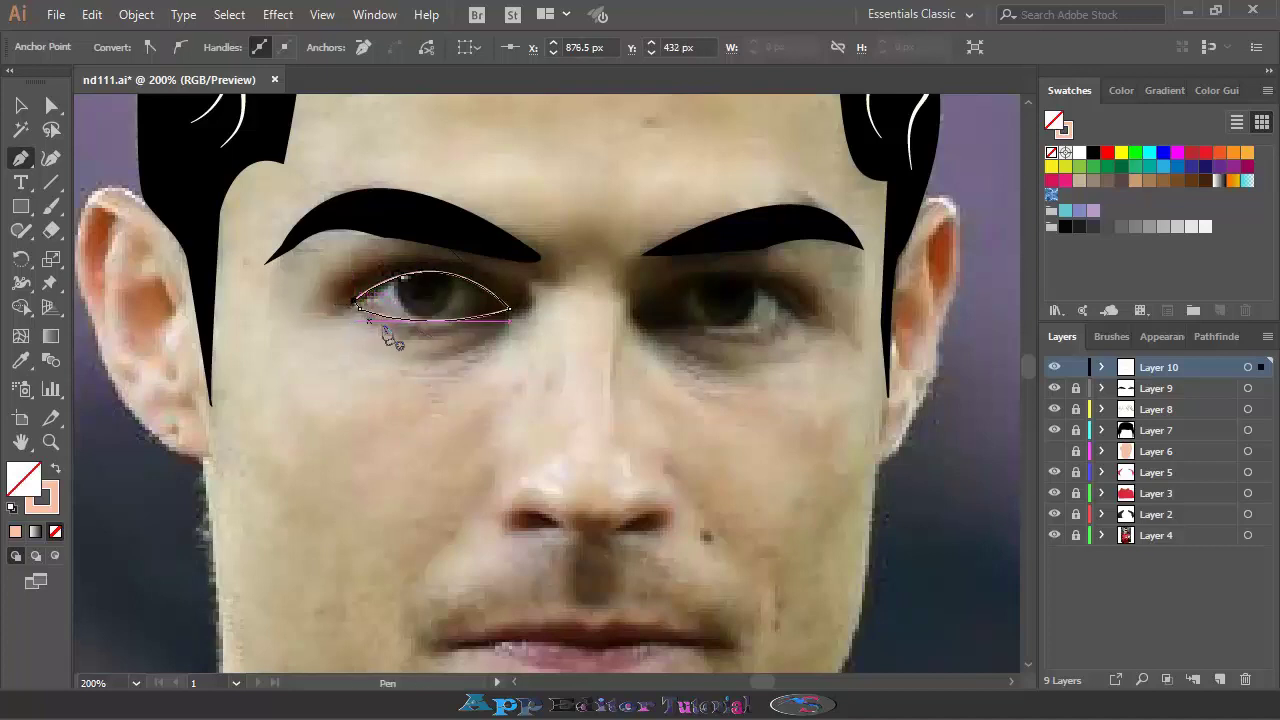
{"action": "left_click", "coordinate": [29, 366]}
{"action": "left_click", "coordinate": [1079, 152]}
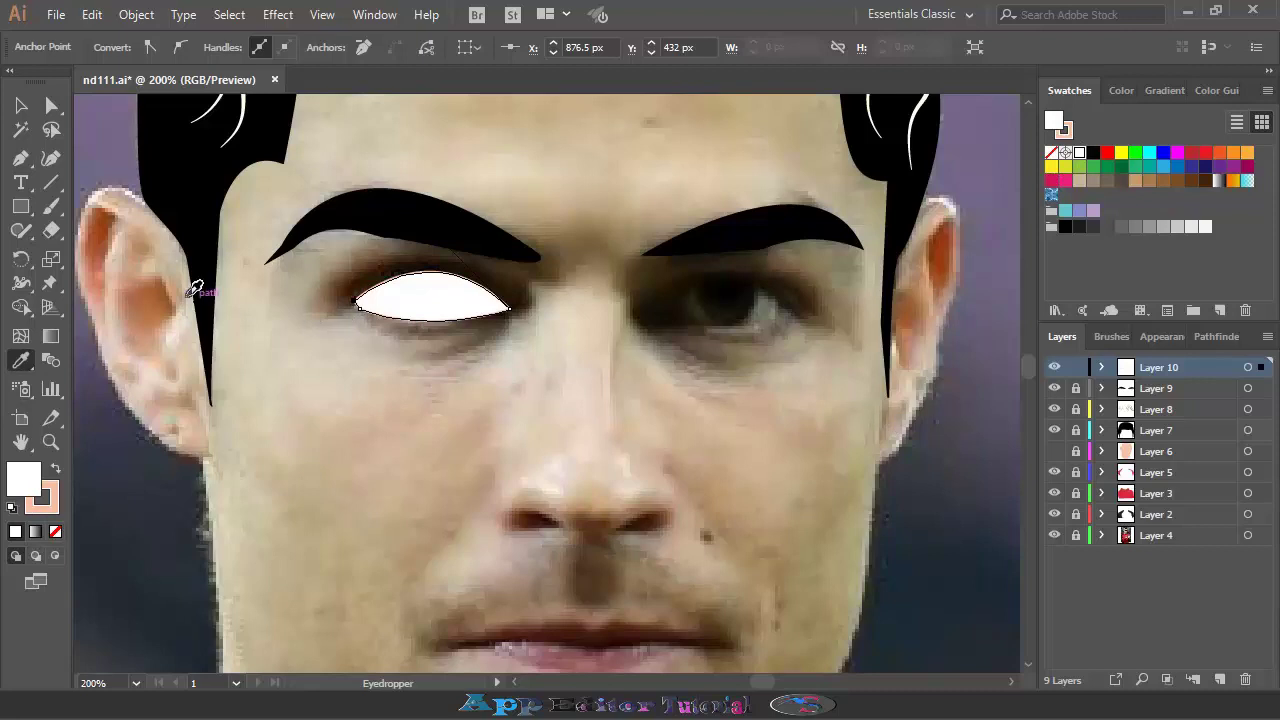
Trace the right eye's almond outline with the Pen tool
{"action": "left_click", "coordinate": [21, 158]}
{"action": "left_click", "coordinate": [664, 308]}
{"action": "left_click", "coordinate": [795, 308]}
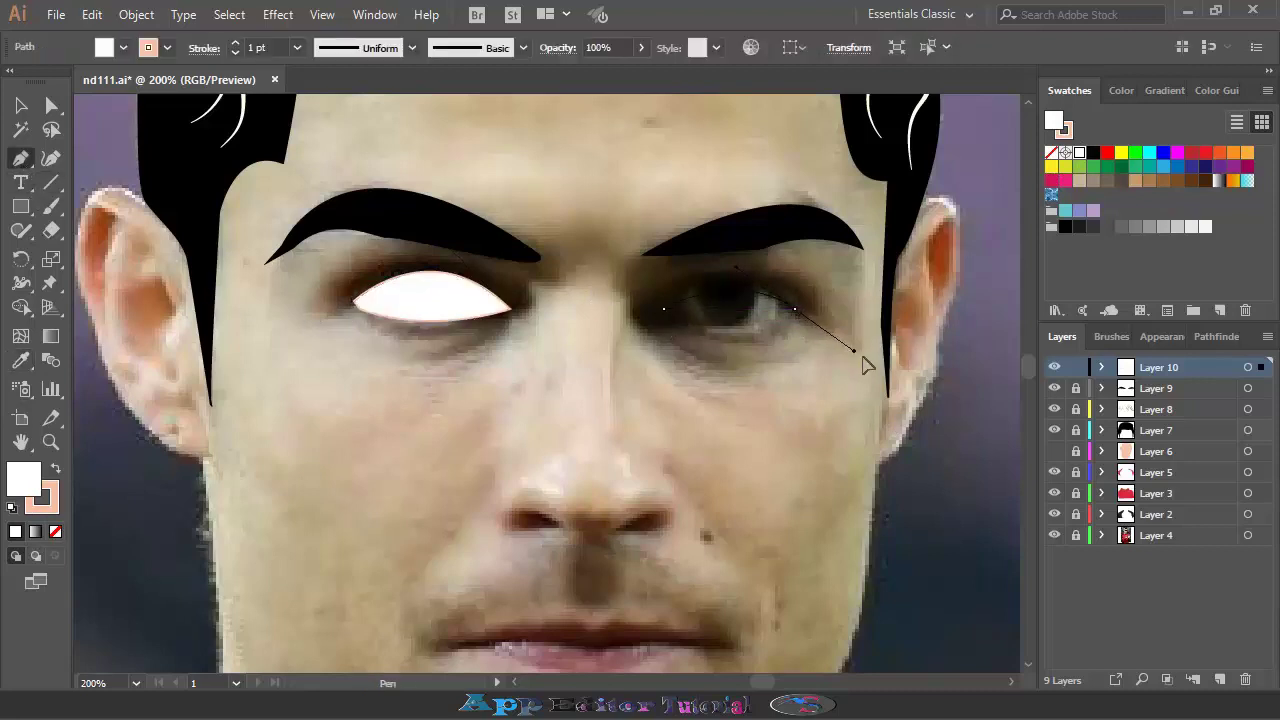
{"action": "left_click_drag", "start_coordinate": [795, 308], "coordinate": [860, 335]}
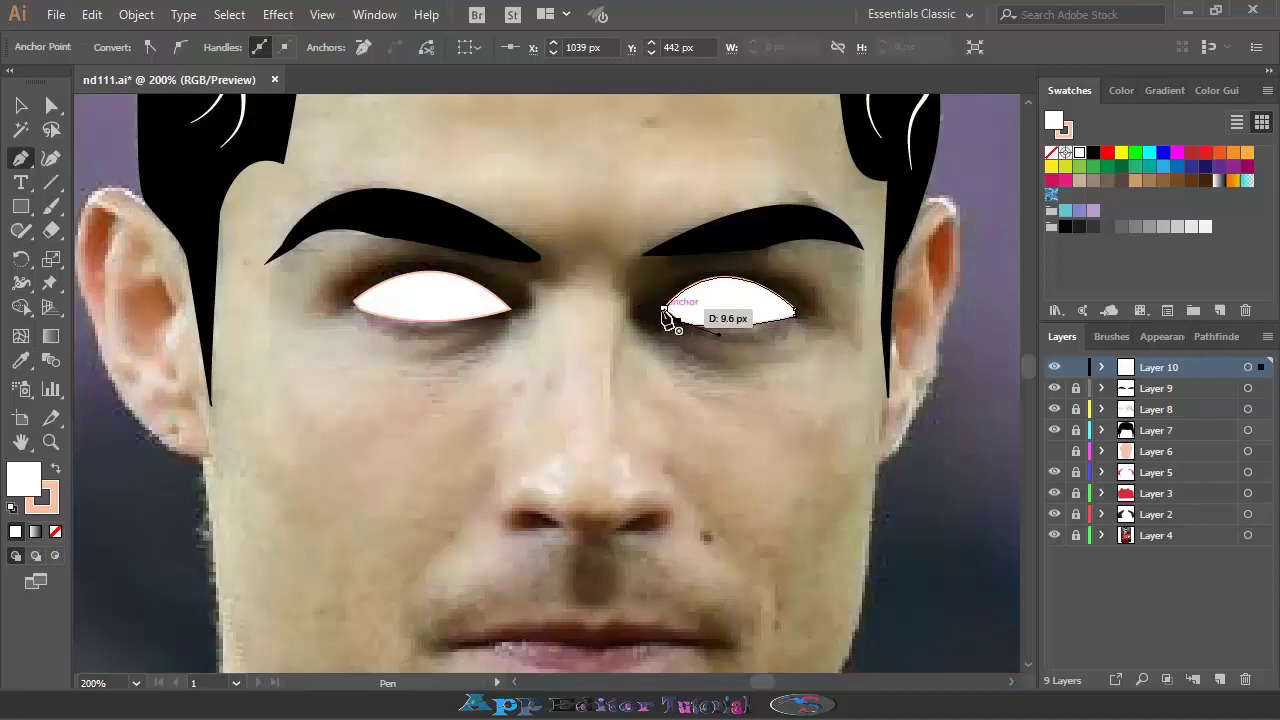
{"action": "left_click", "coordinate": [666, 307]}
{"action": "key", "text": "ctrl+shift+a"}
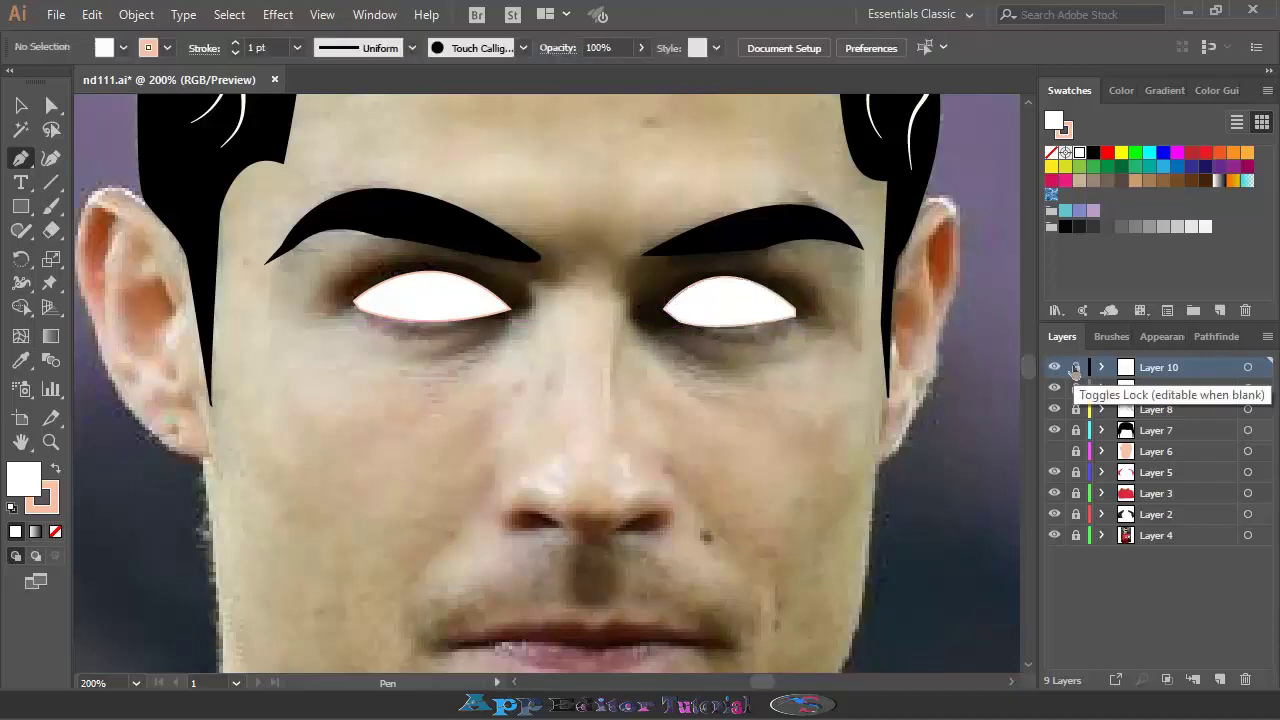
Give both eye shapes a white fill and black outline, then hide their layer and zoom closer
{"action": "left_click", "coordinate": [21, 105]}
{"action": "left_click_drag", "start_coordinate": [300, 283], "coordinate": [838, 358]}
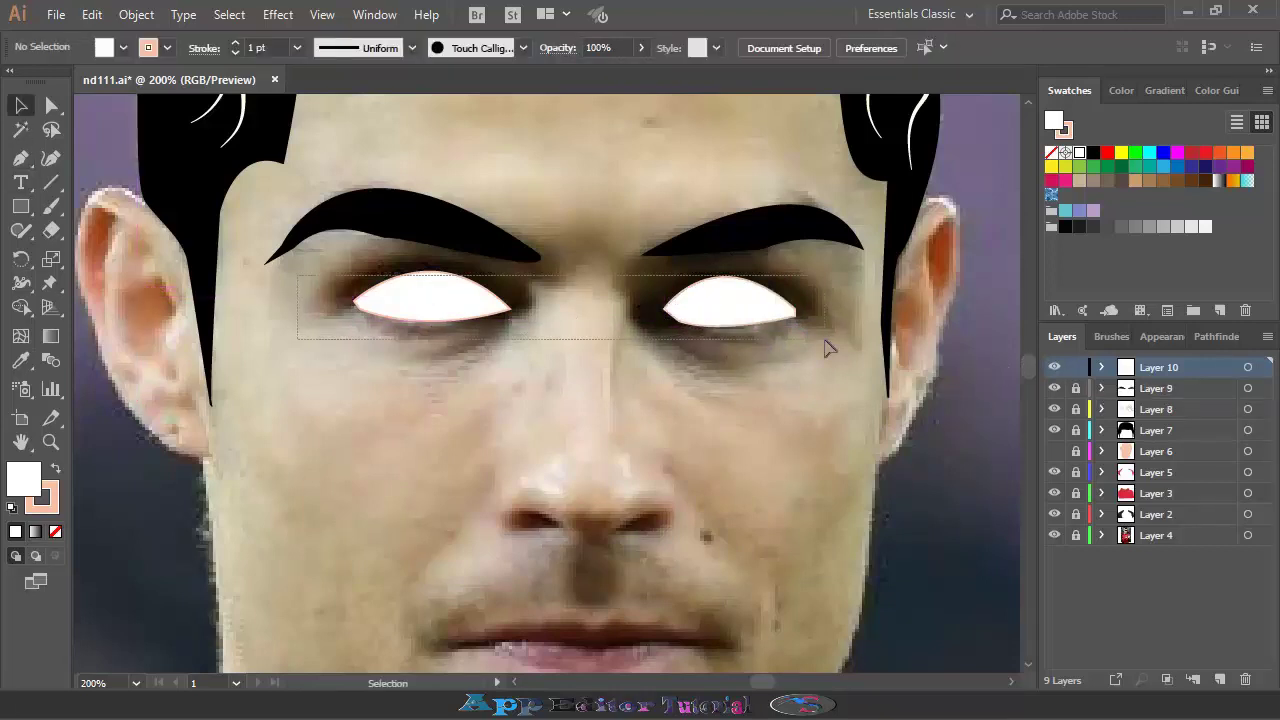
{"action": "left_click", "coordinate": [1094, 153]}
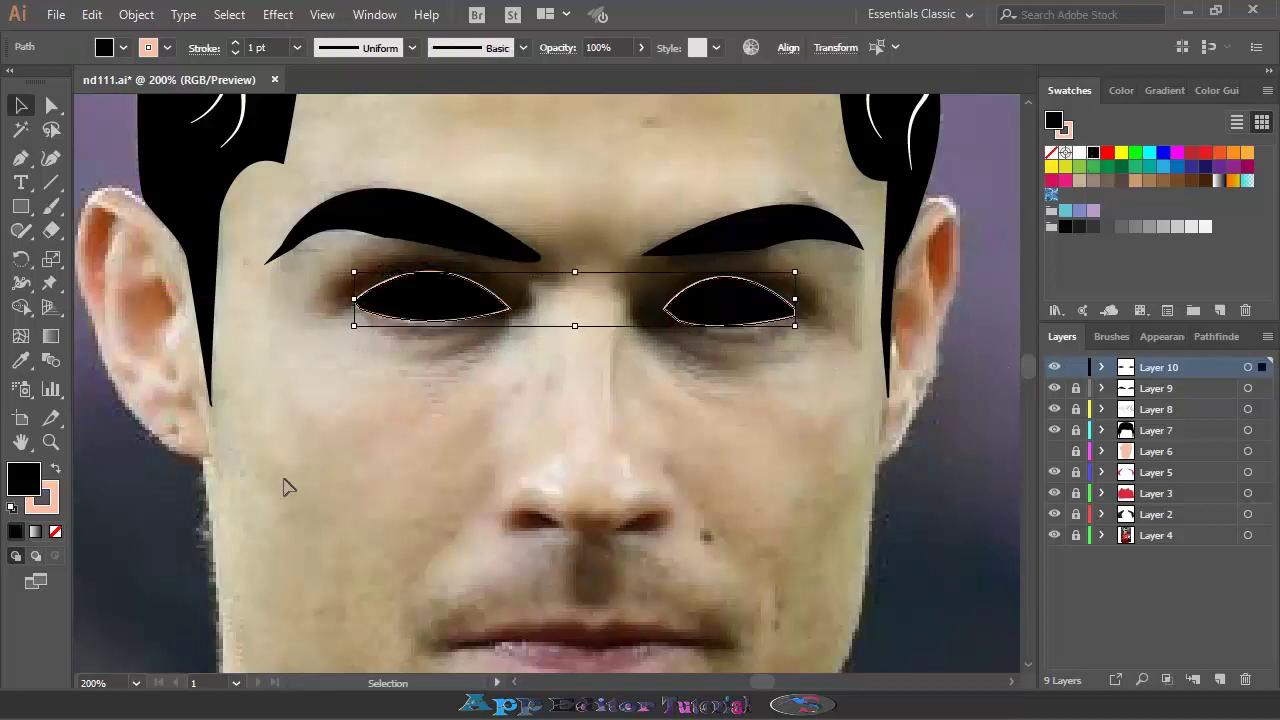
{"action": "left_click", "coordinate": [166, 47]}
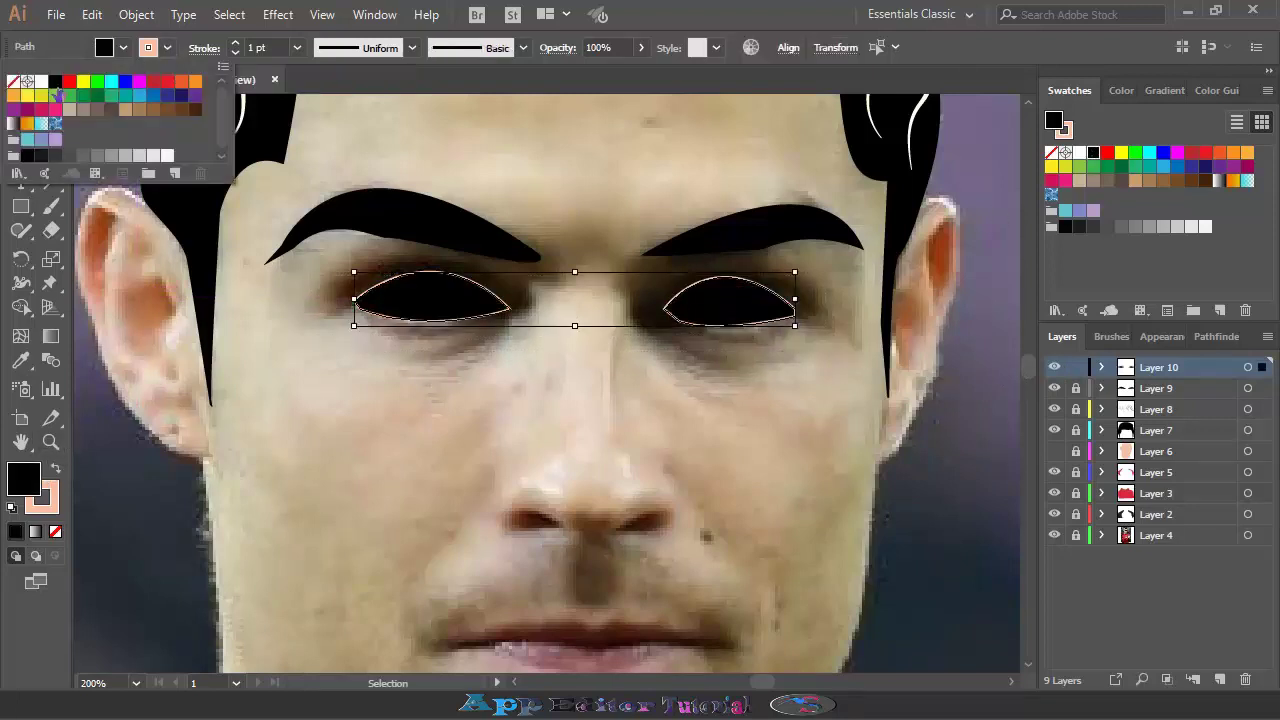
{"action": "left_click", "coordinate": [55, 79]}
{"action": "left_click", "coordinate": [123, 47]}
{"action": "left_click", "coordinate": [41, 79]}
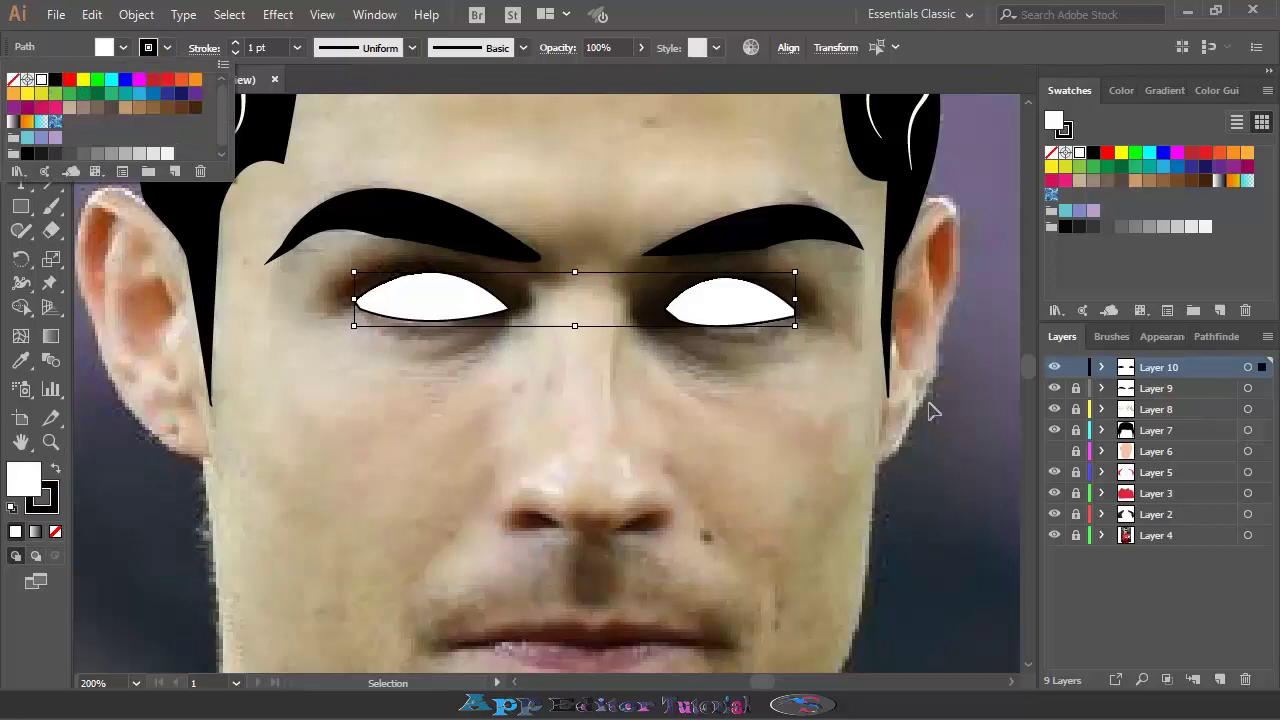
{"action": "left_click", "coordinate": [1054, 367]}
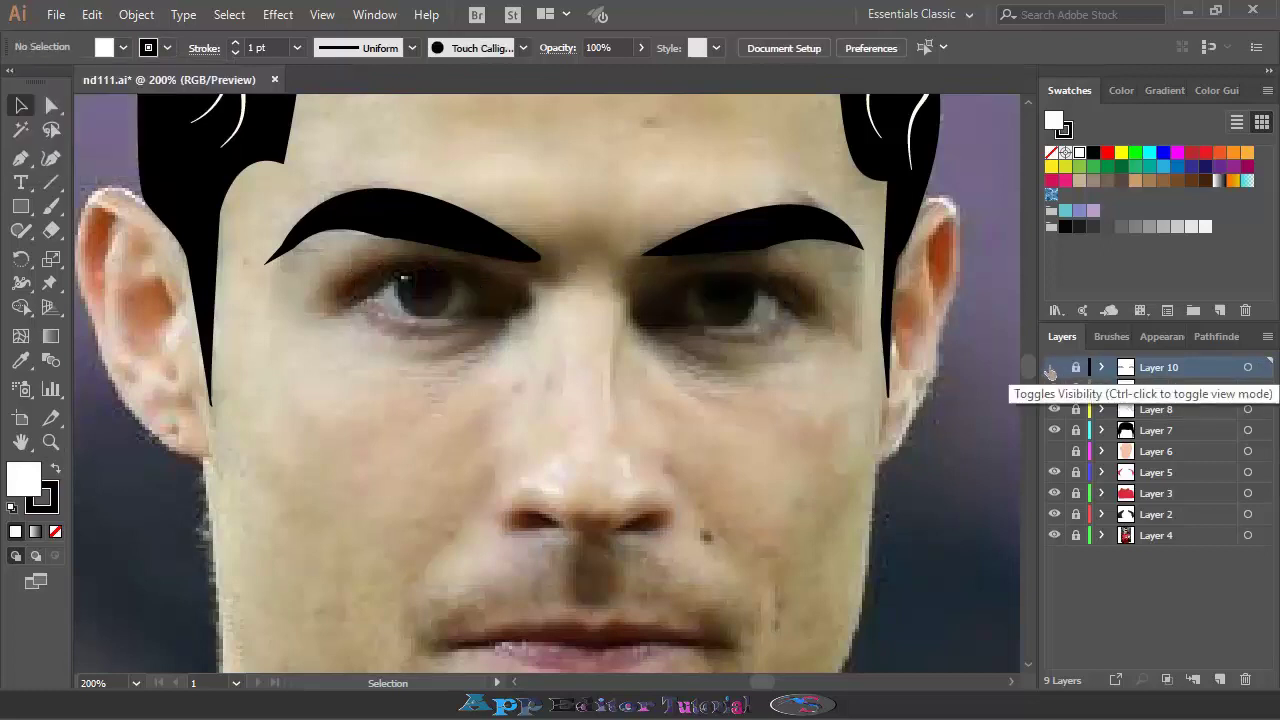
{"action": "key", "text": "ctrl+plus"}
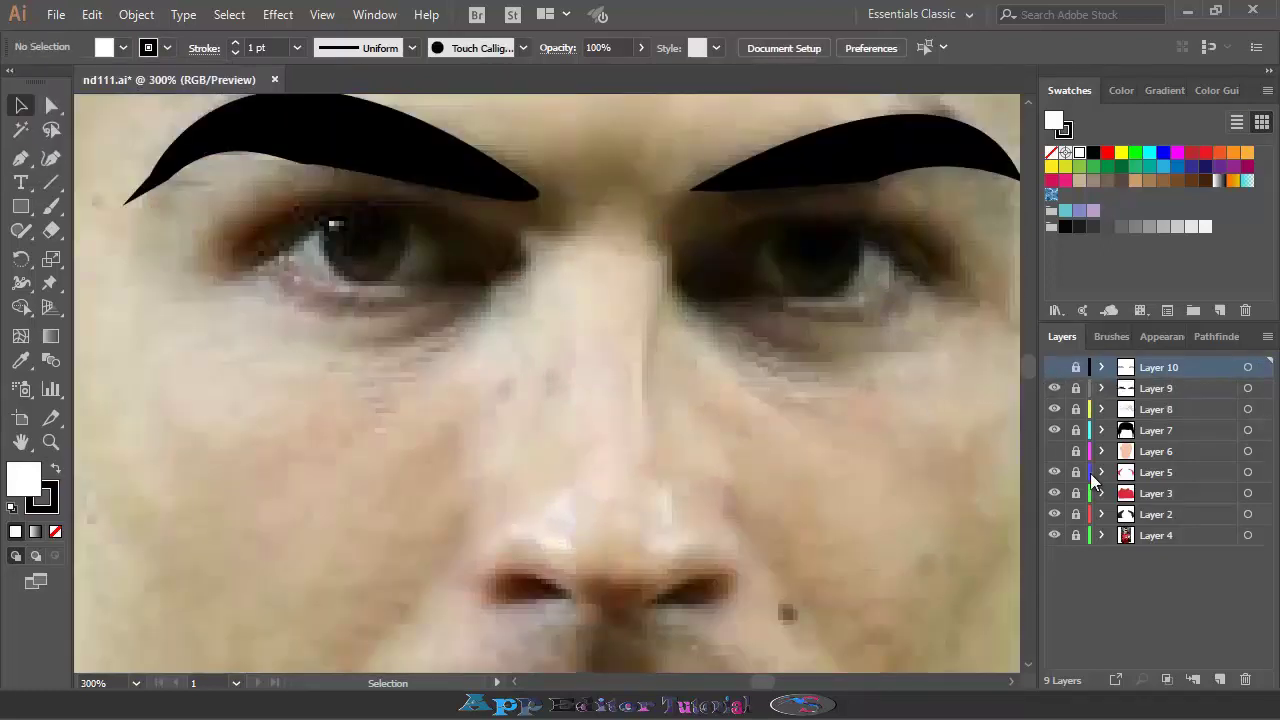
On a new layer, draw ellipses over the left and right irises
{"action": "left_click", "coordinate": [1219, 679]}
{"action": "left_click", "coordinate": [21, 207]}
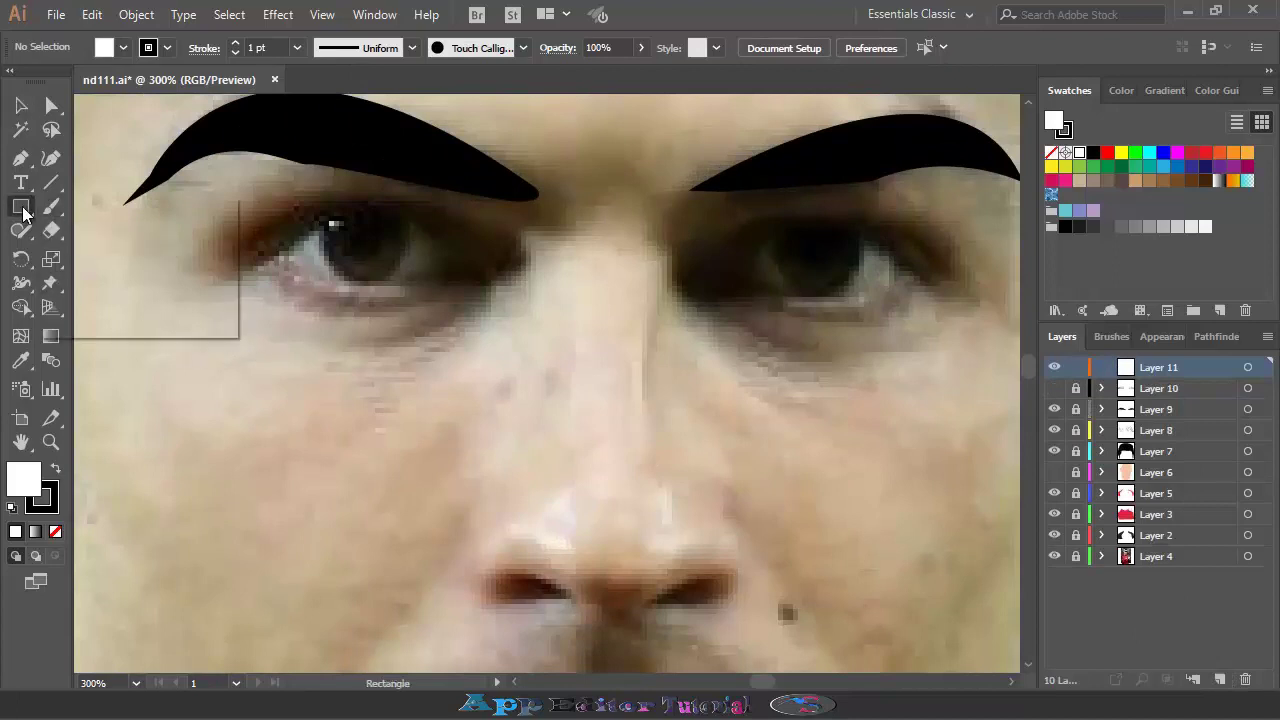
{"action": "left_click_drag", "start_coordinate": [22, 213], "coordinate": [105, 250]}
{"action": "left_click_drag", "start_coordinate": [325, 221], "coordinate": [398, 274]}
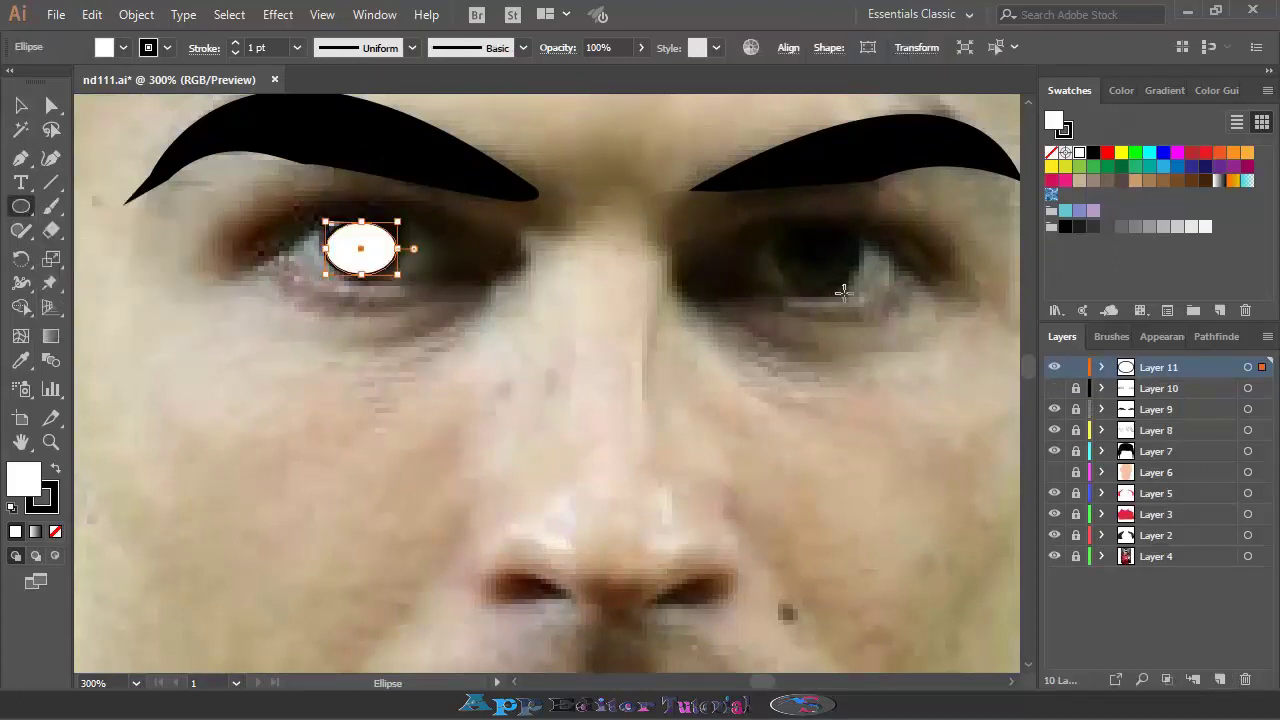
{"action": "left_click_drag", "start_coordinate": [783, 239], "coordinate": [848, 286]}
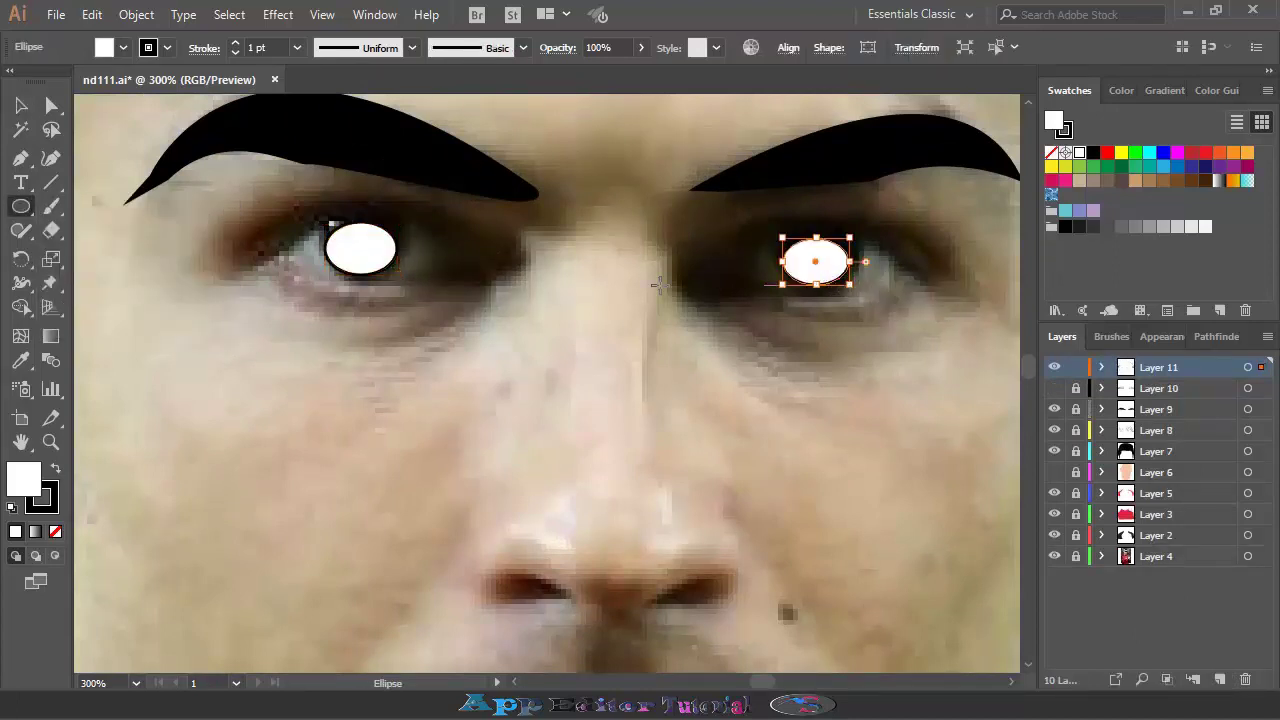
Sample the dark iris colour from the photo and apply it to the left iris ellipse
{"action": "left_click", "coordinate": [21, 361]}
{"action": "left_click", "coordinate": [403, 238]}
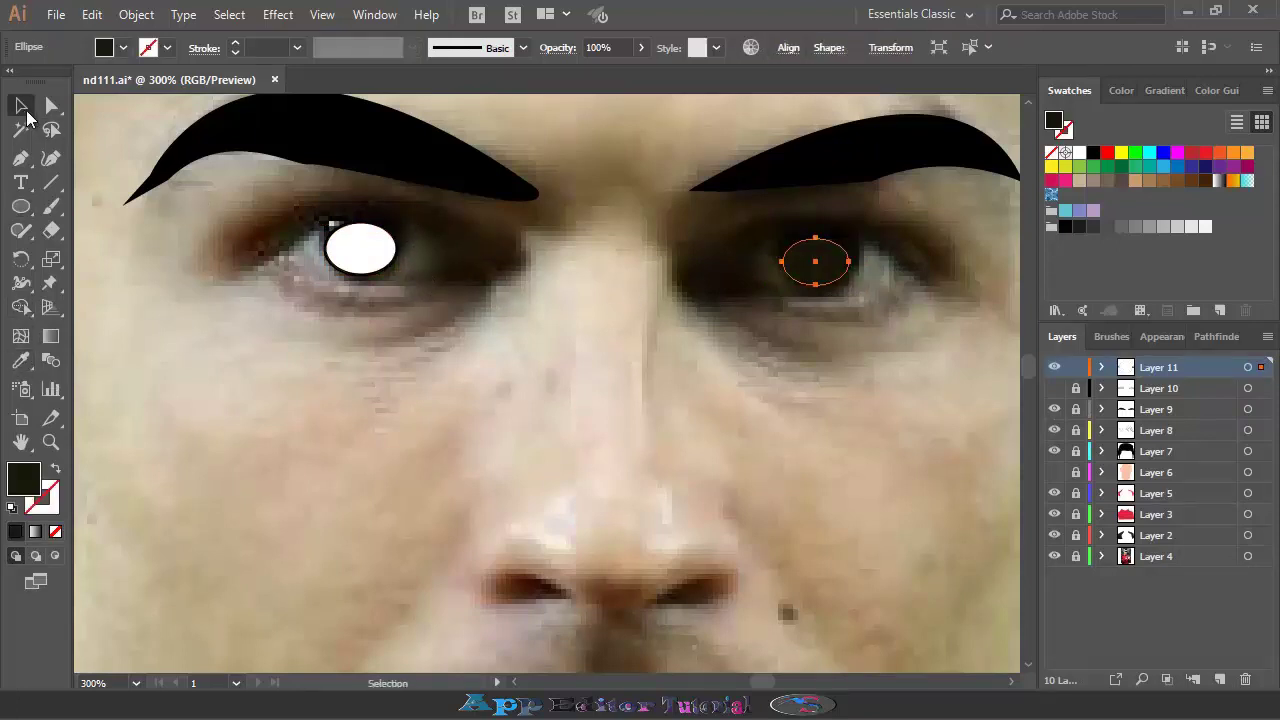
{"action": "left_click", "coordinate": [365, 250], "text": "ctrl"}
{"action": "left_click", "coordinate": [812, 259]}
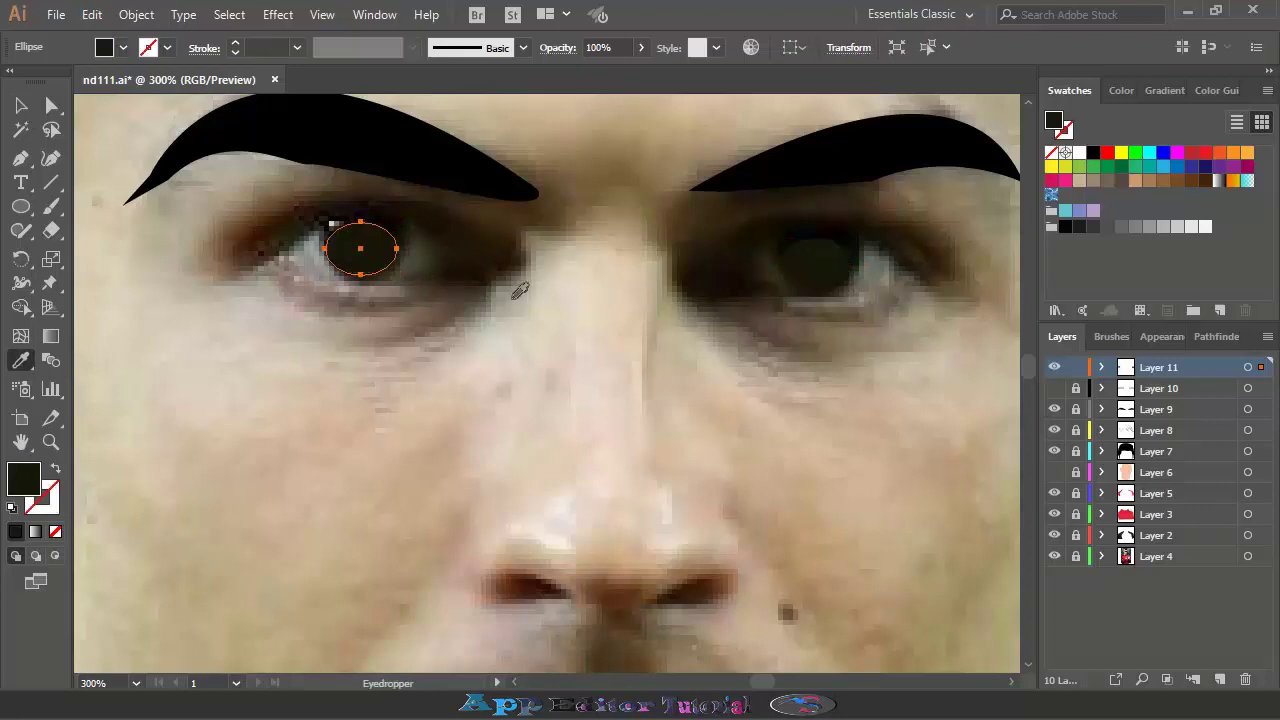
Give the left iris a 4 pt black outline and toggle the iris layer to compare
{"action": "left_click", "coordinate": [167, 48]}
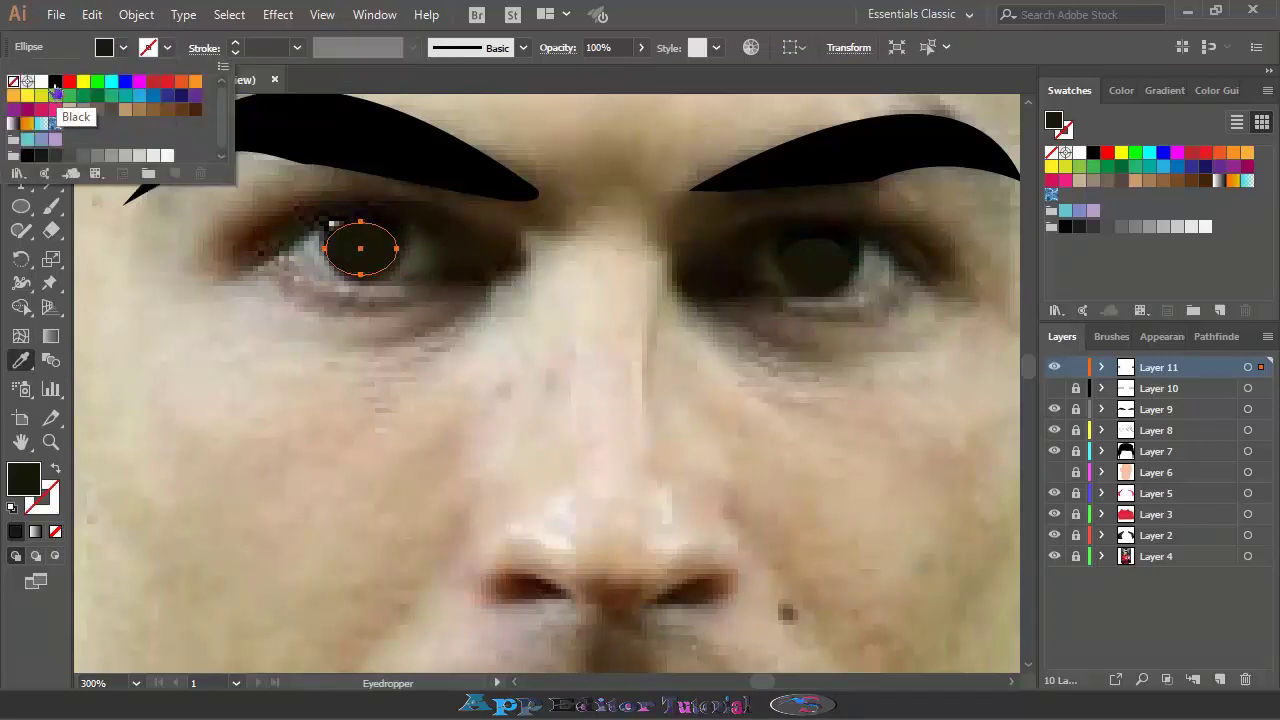
{"action": "left_click", "coordinate": [56, 82]}
{"action": "left_click", "coordinate": [297, 48]}
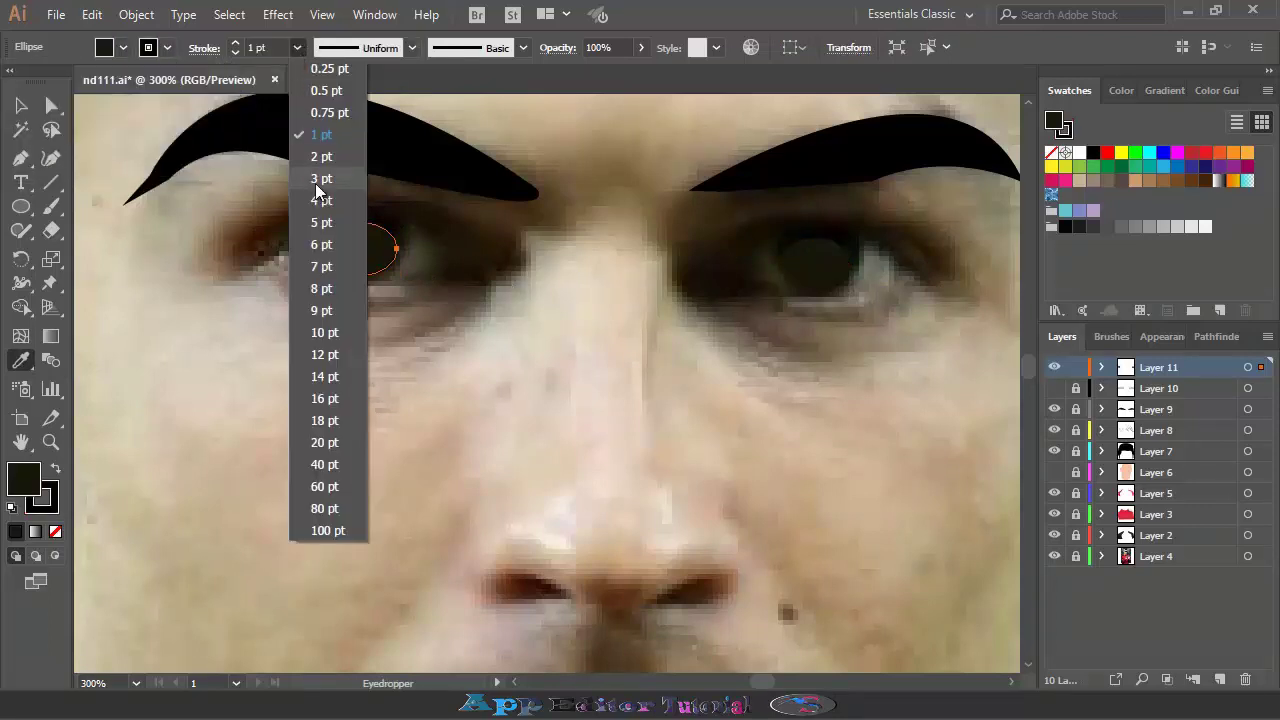
{"action": "left_click", "coordinate": [318, 172]}
{"action": "scroll", "coordinate": [275, 51], "scroll_direction": "up", "scroll_amount": 1}
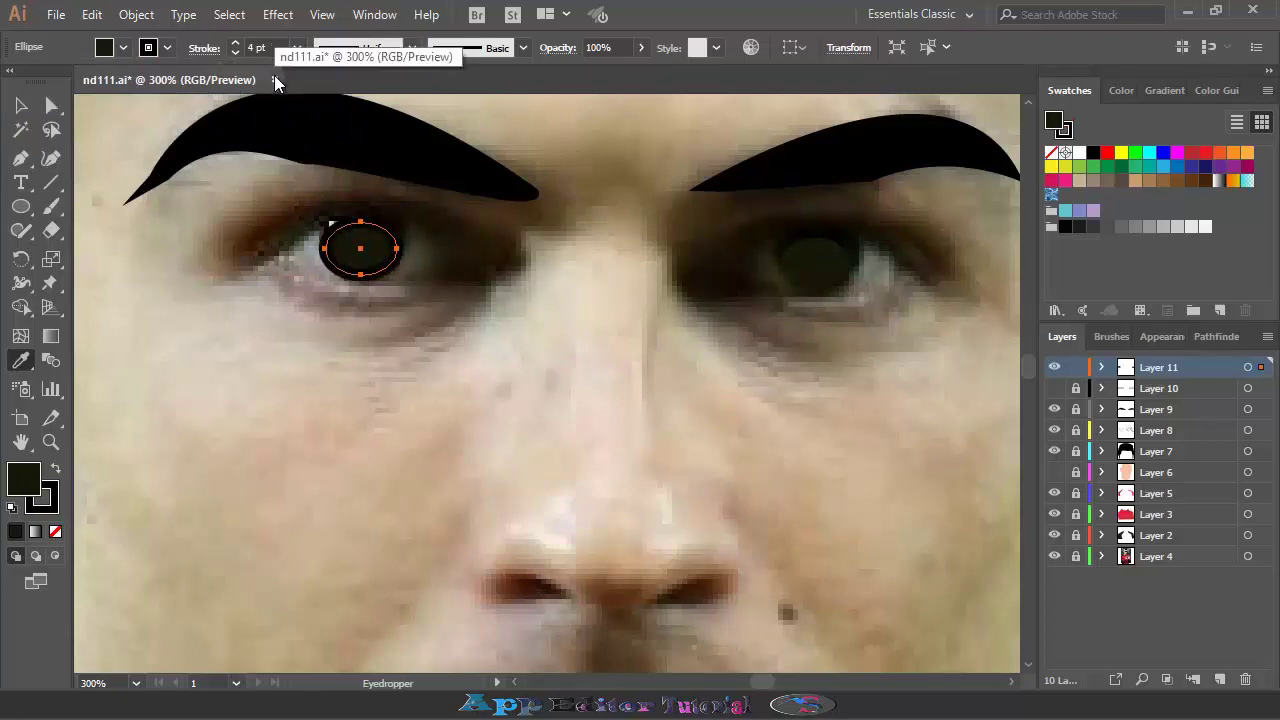
{"action": "left_click", "coordinate": [1055, 368]}
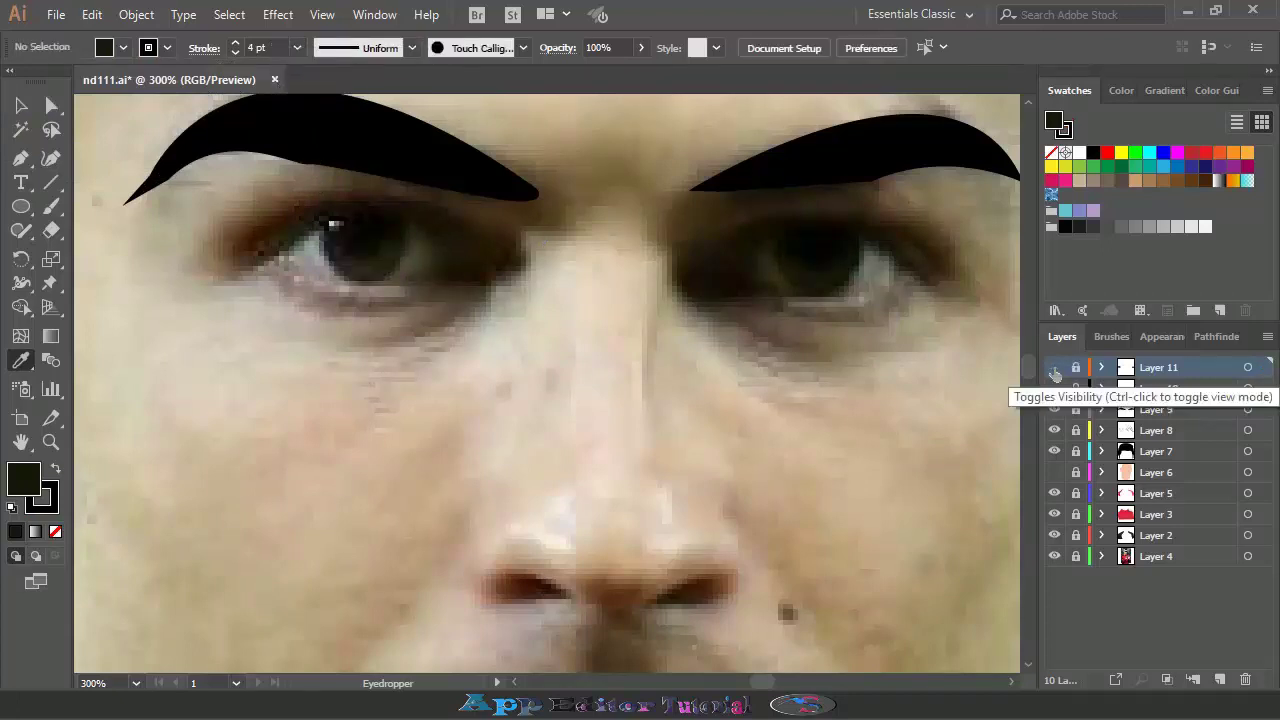
{"action": "left_click", "coordinate": [1055, 368]}
{"action": "left_click", "coordinate": [1055, 368]}
{"action": "left_click", "coordinate": [1055, 368]}
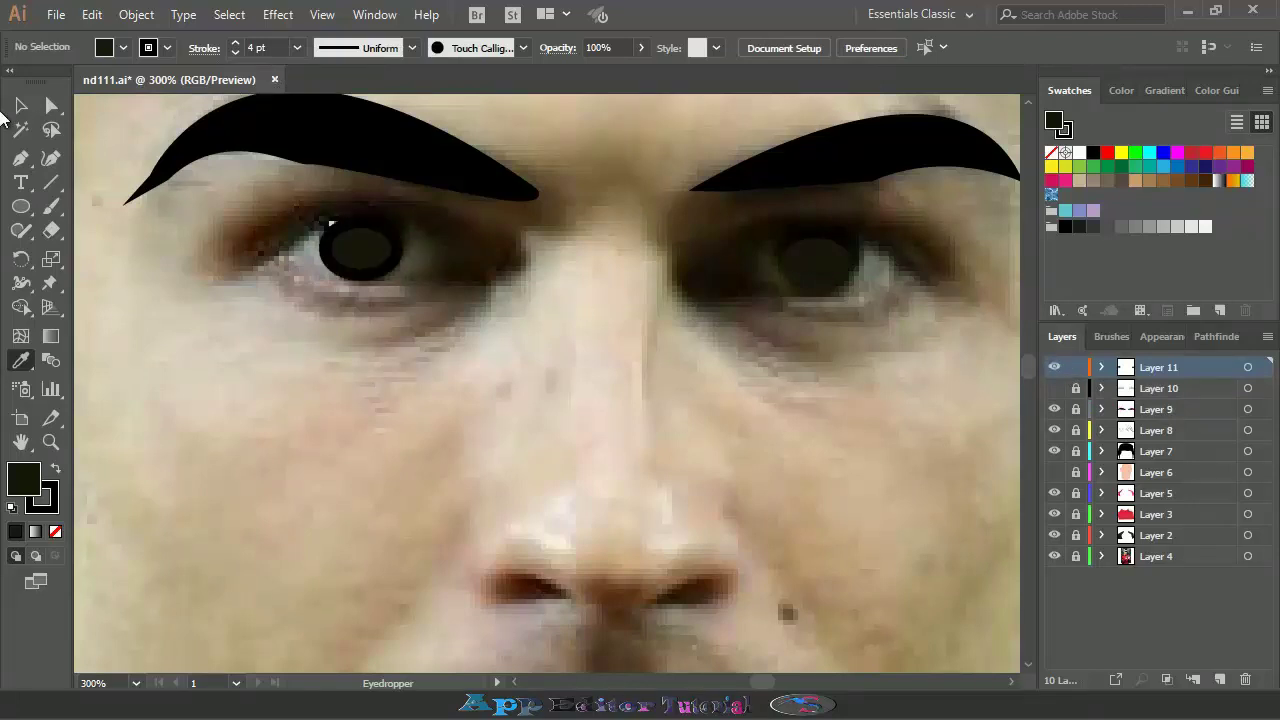
Duplicate the left iris onto the right eye and give the copy a black outline
{"action": "key", "text": "v"}
{"action": "left_click", "coordinate": [368, 266]}
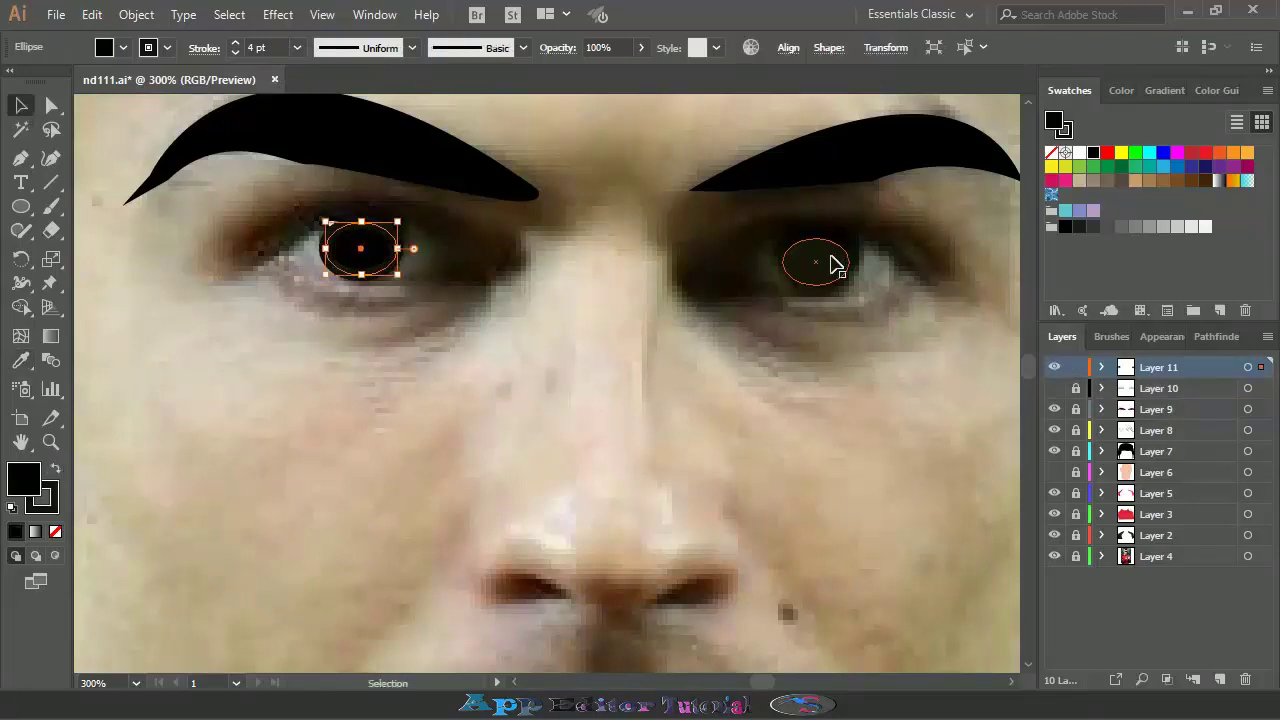
{"action": "left_click_drag", "start_coordinate": [374, 253], "coordinate": [829, 266]}
{"action": "key", "text": "slash"}
{"action": "left_click", "coordinate": [166, 47]}
{"action": "left_click", "coordinate": [52, 84]}
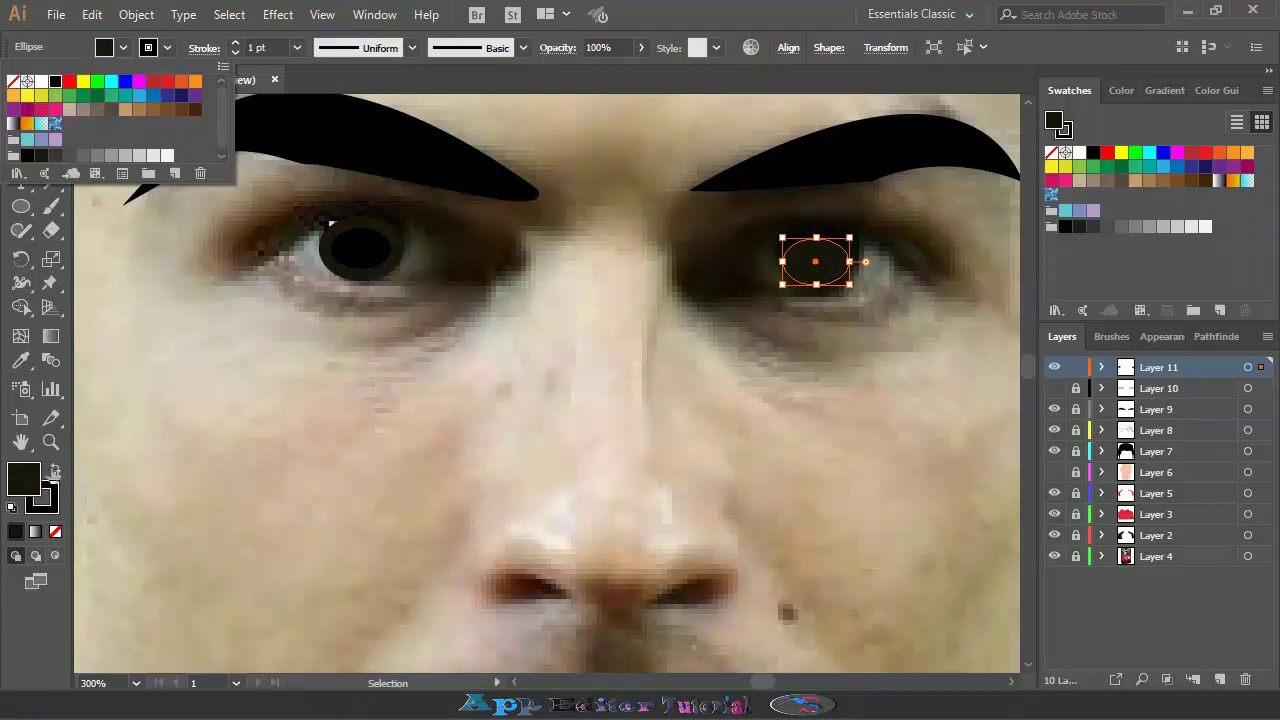
Set the right iris outline to 4 pt and show the eye whites layer again
{"action": "left_click", "coordinate": [1073, 370]}
{"action": "left_click", "coordinate": [843, 270]}
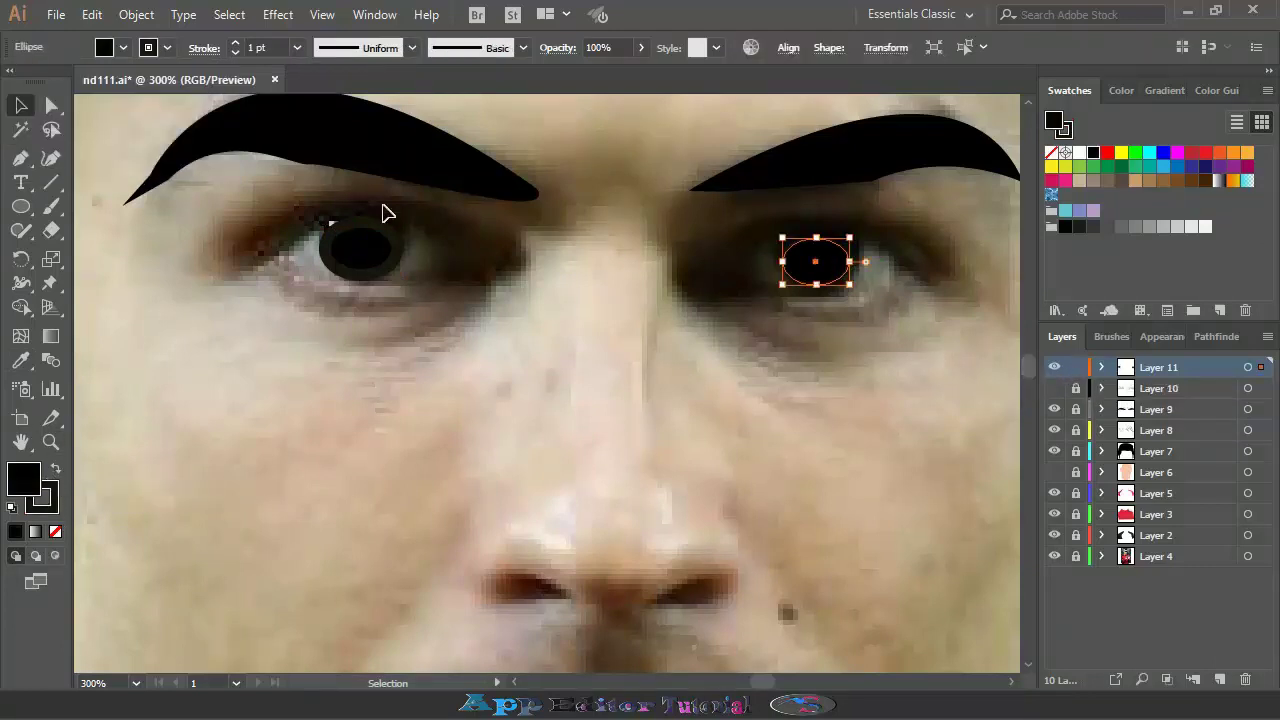
{"action": "left_click", "coordinate": [297, 47]}
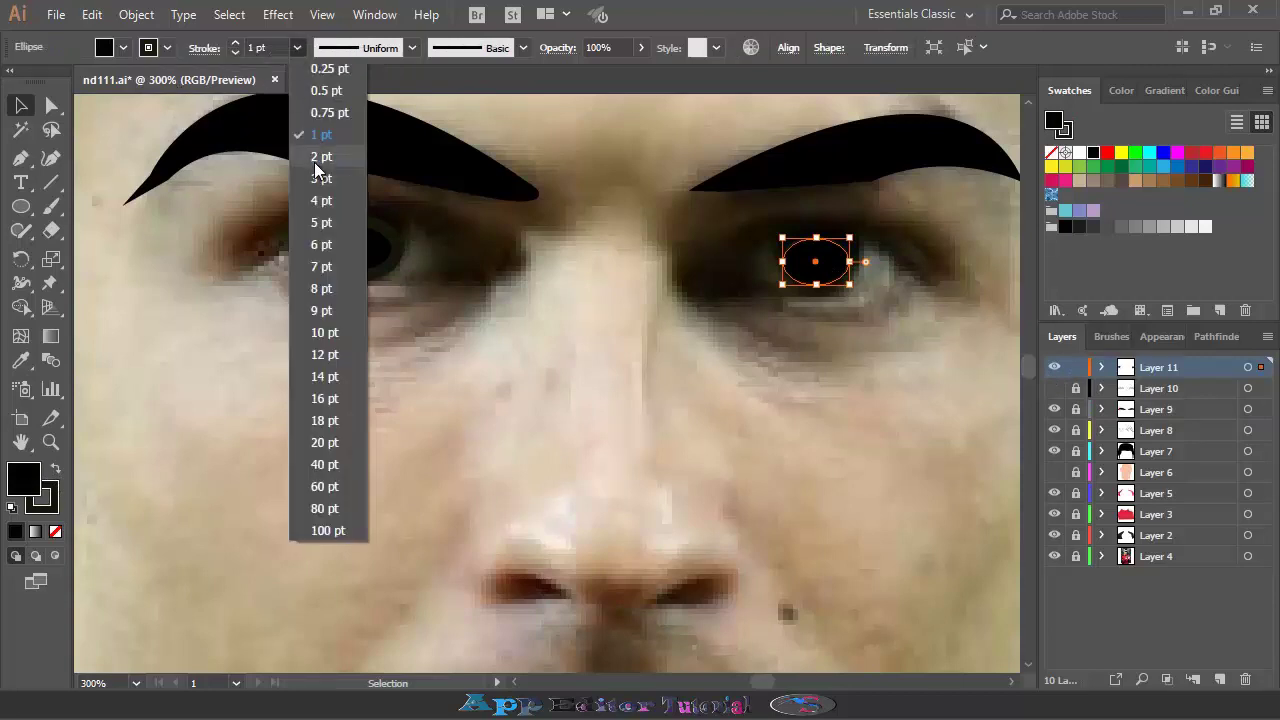
{"action": "left_click", "coordinate": [313, 160]}
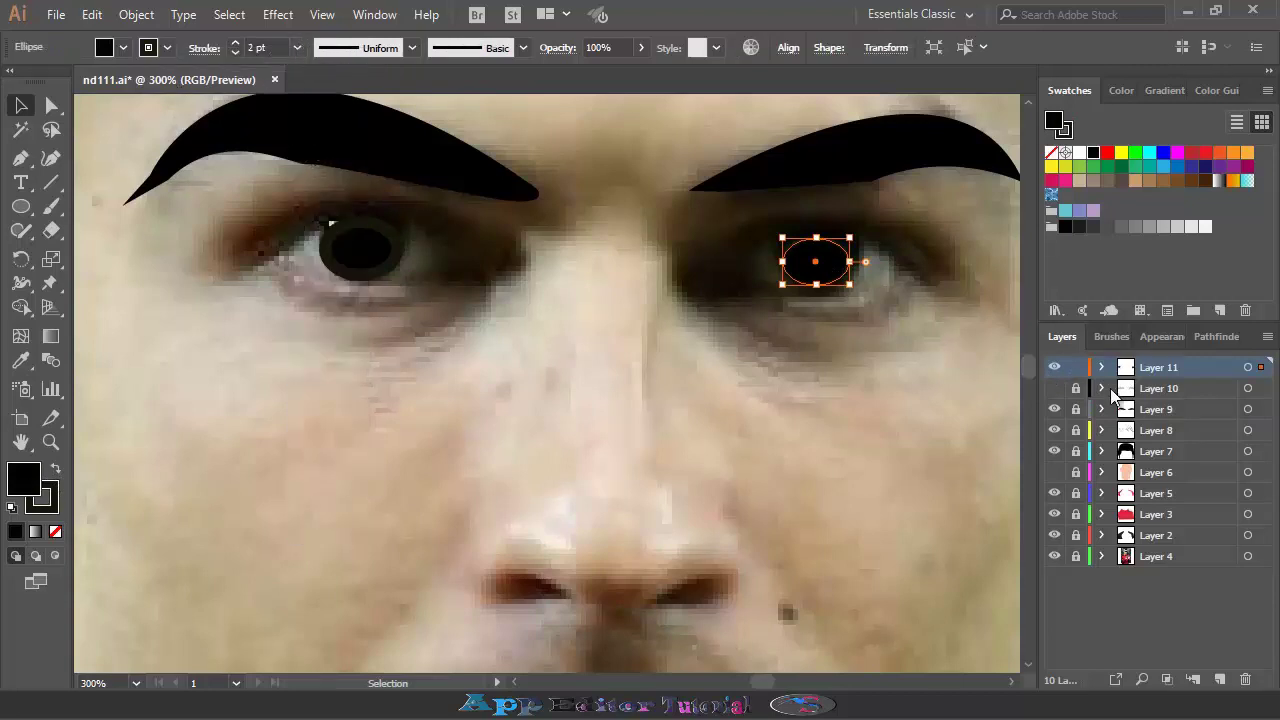
{"action": "left_click", "coordinate": [297, 47]}
{"action": "left_click", "coordinate": [327, 220]}
{"action": "left_click", "coordinate": [296, 48]}
{"action": "left_click", "coordinate": [311, 205]}
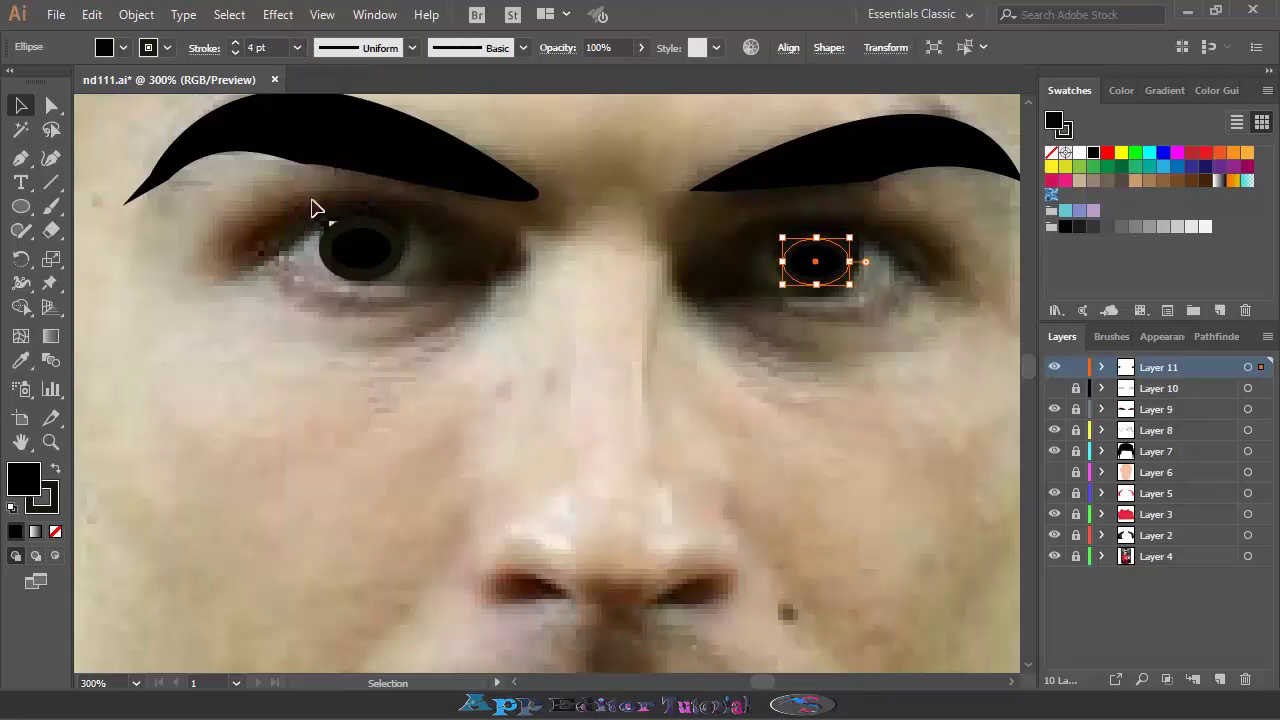
{"action": "key", "text": "ctrl+shift+a"}
{"action": "left_click", "coordinate": [1055, 389]}
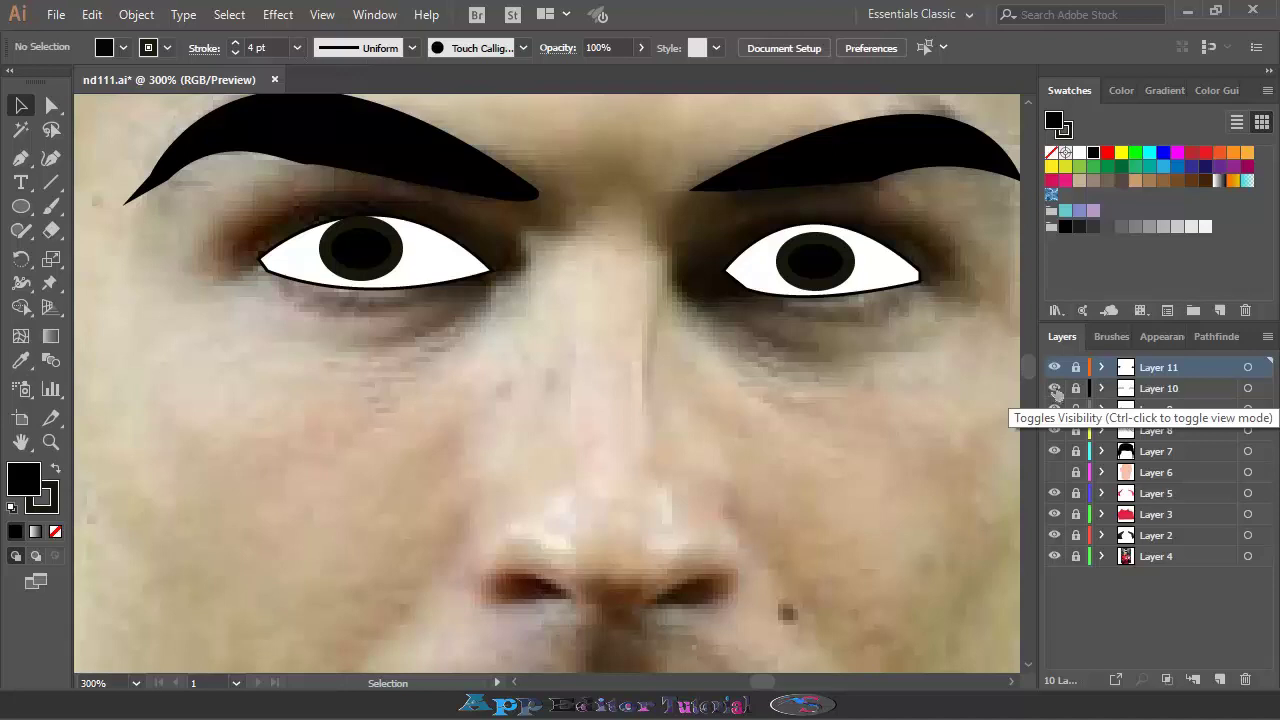
Add a new layer and draw small white-filled highlight circles over both pupils
{"action": "left_click", "coordinate": [1219, 679]}
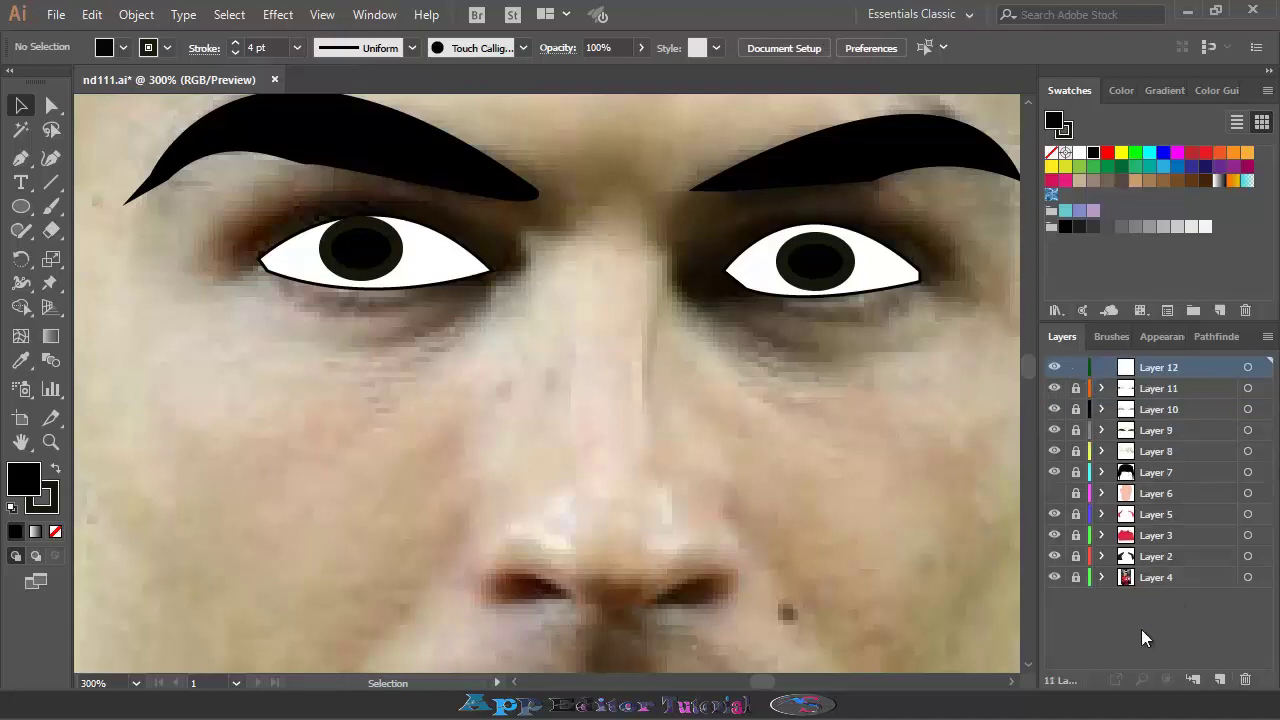
{"action": "left_click", "coordinate": [21, 206]}
{"action": "left_click_drag", "start_coordinate": [358, 243], "coordinate": [398, 283]}
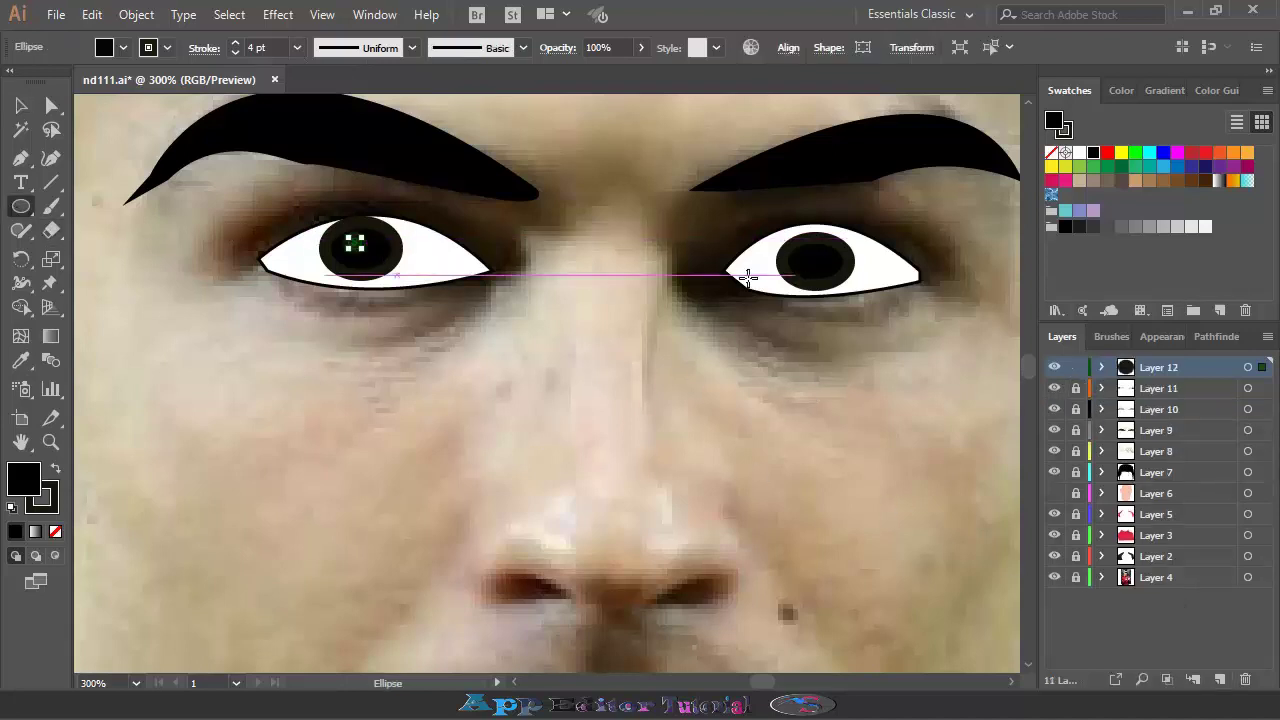
{"action": "left_click", "coordinate": [1079, 152]}
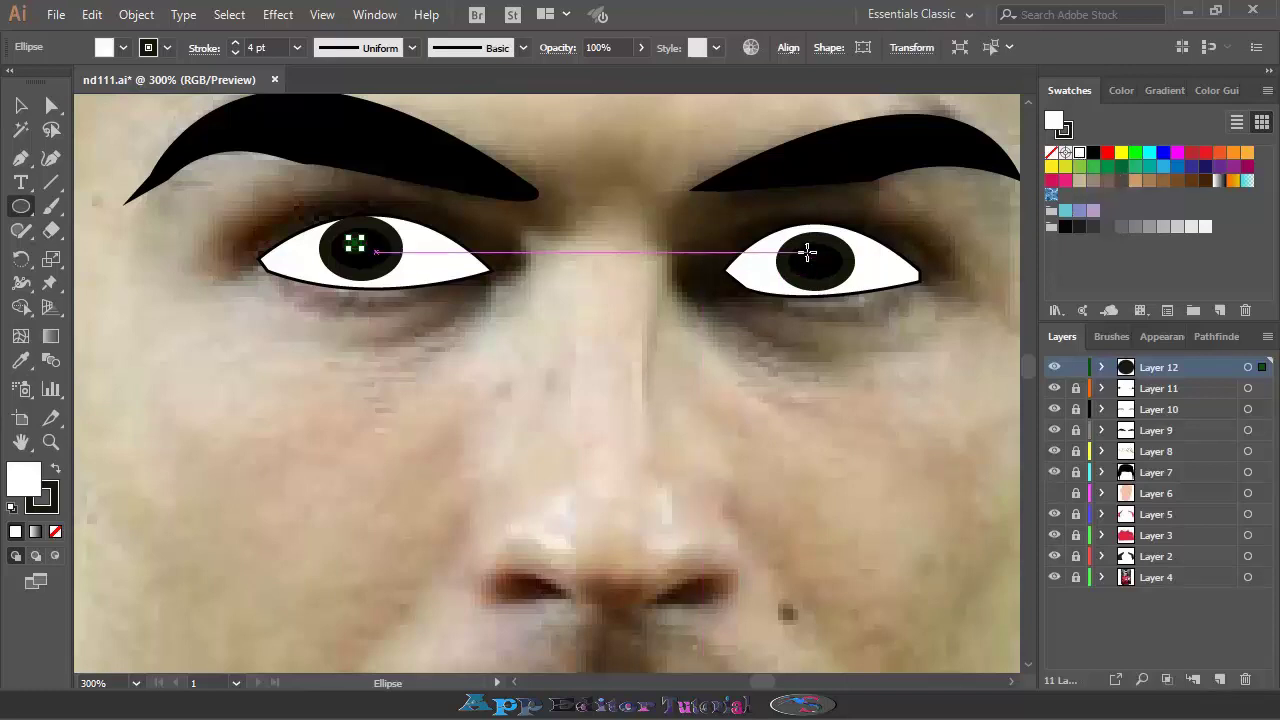
{"action": "left_click_drag", "start_coordinate": [808, 252], "coordinate": [826, 278]}
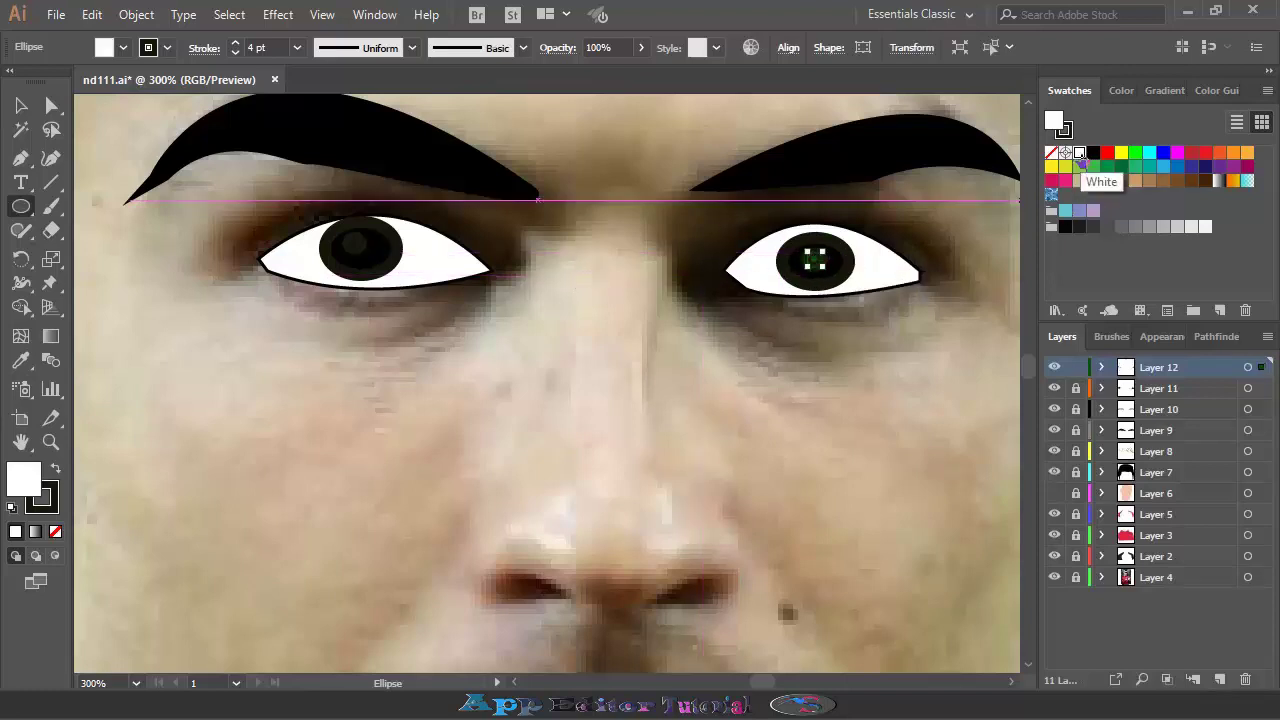
Make the highlight circles' outlines white and lock Layer 12
{"action": "left_click", "coordinate": [166, 47]}
{"action": "left_click", "coordinate": [41, 81]}
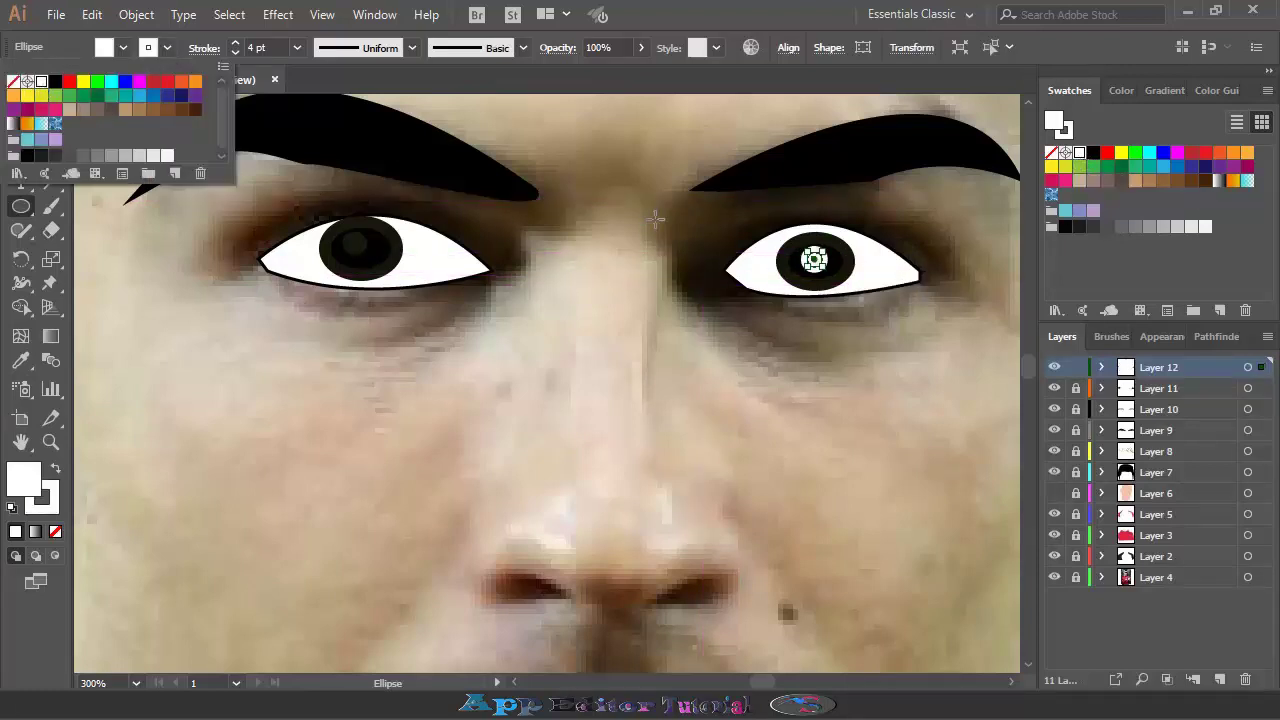
{"action": "left_click", "coordinate": [761, 130]}
{"action": "left_click", "coordinate": [356, 249]}
{"action": "key", "text": "Escape"}
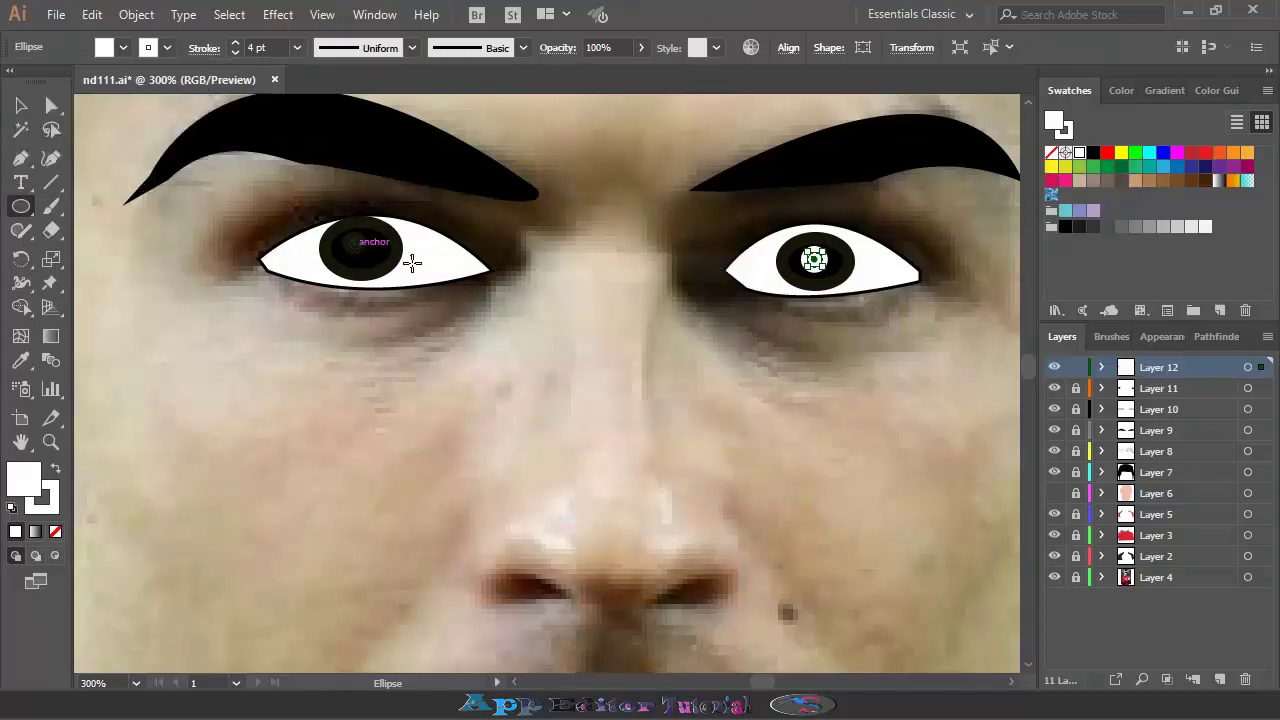
{"action": "left_click", "coordinate": [16, 106]}
{"action": "left_click", "coordinate": [354, 249]}
{"action": "left_click", "coordinate": [166, 47]}
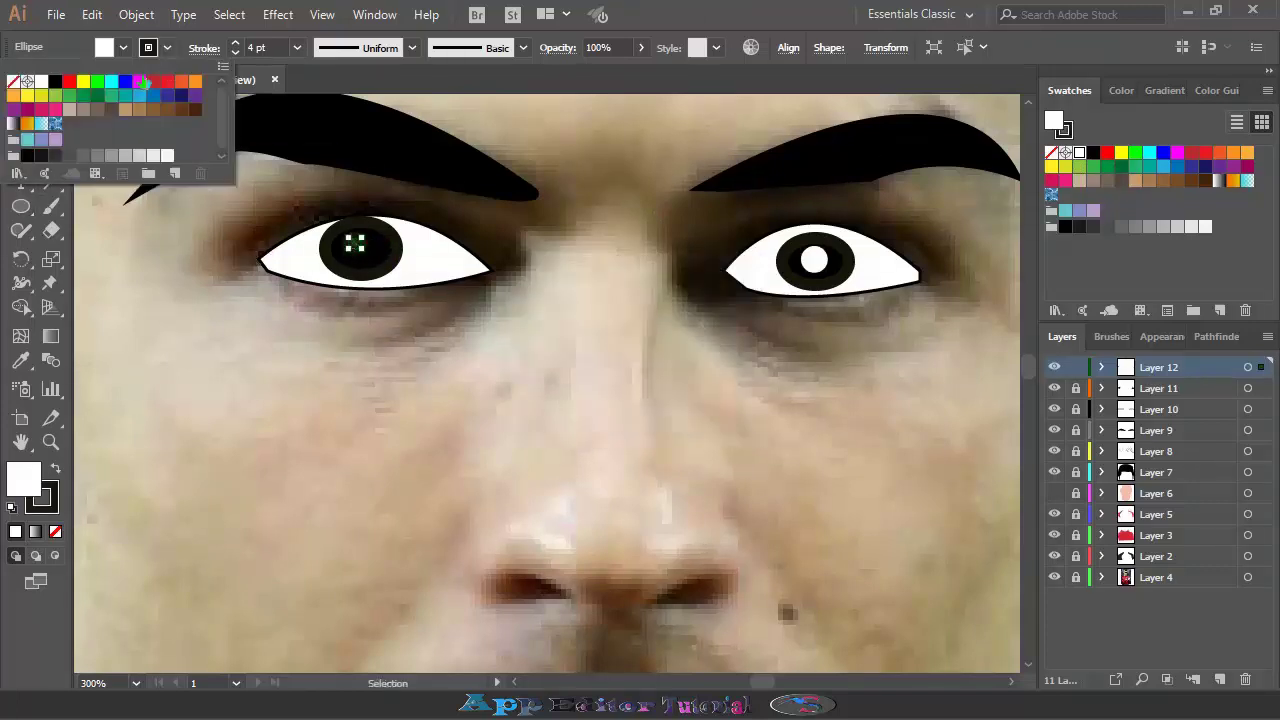
{"action": "left_click", "coordinate": [1073, 369]}
{"action": "left_click", "coordinate": [1076, 368]}
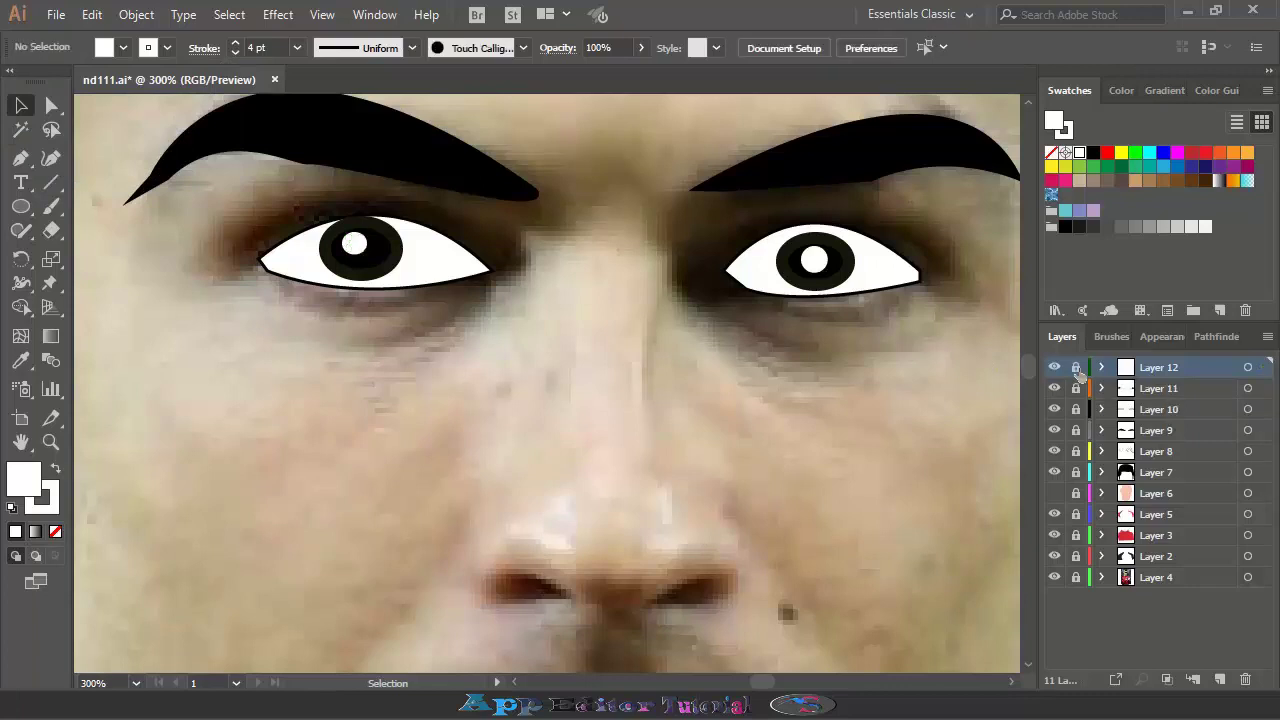
{"action": "key", "text": "ctrl+minus"}
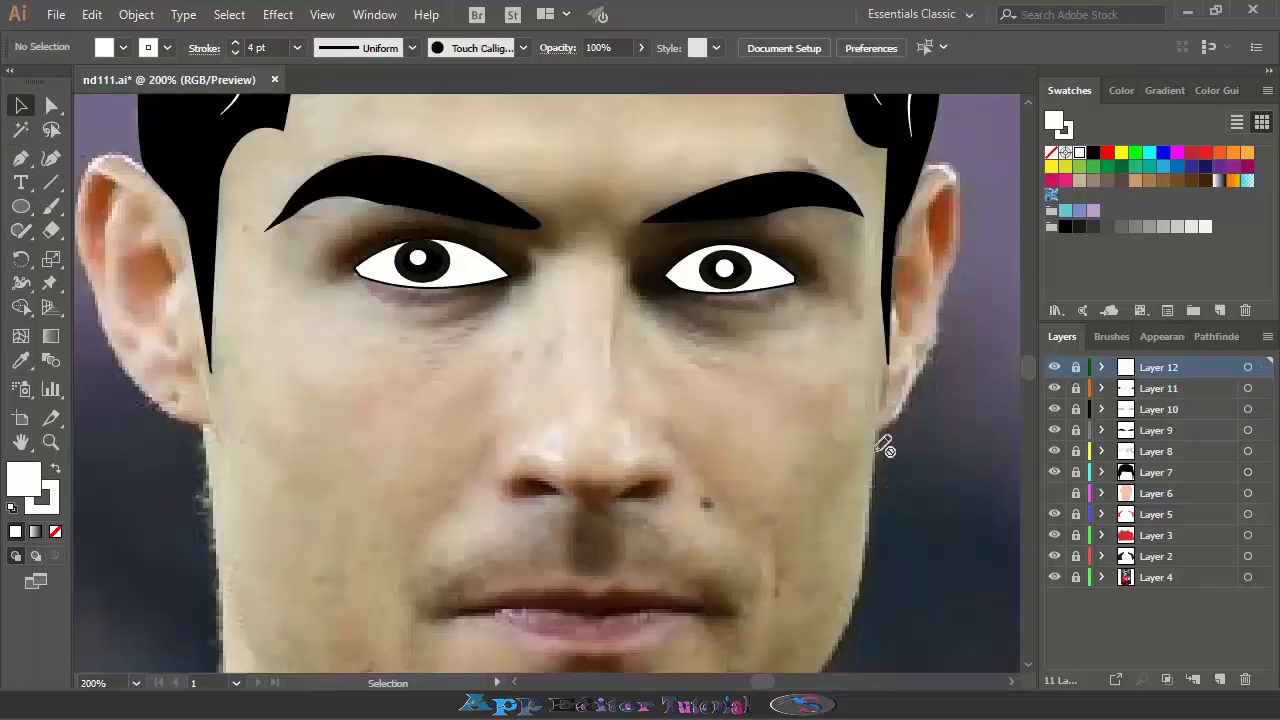
Set up the Paintbrush with a black stroke and no fill for the nose
{"action": "left_click", "coordinate": [1054, 493]}
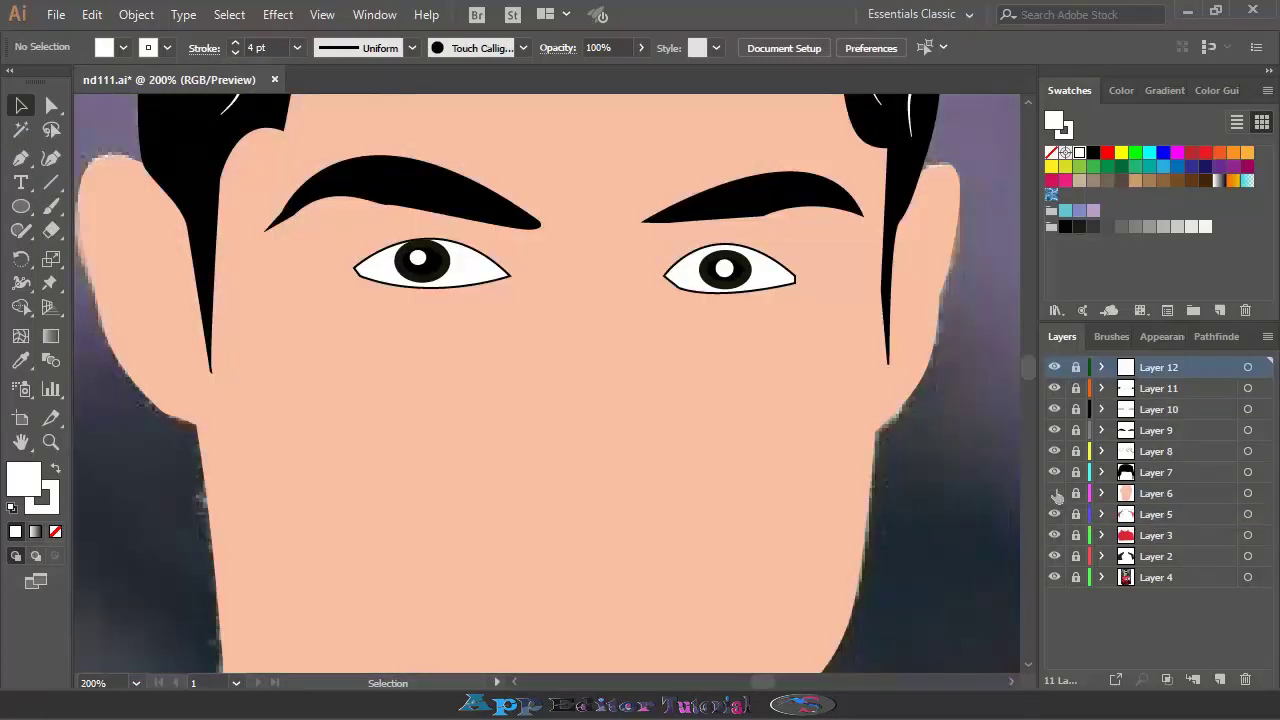
{"action": "left_click", "coordinate": [1054, 493]}
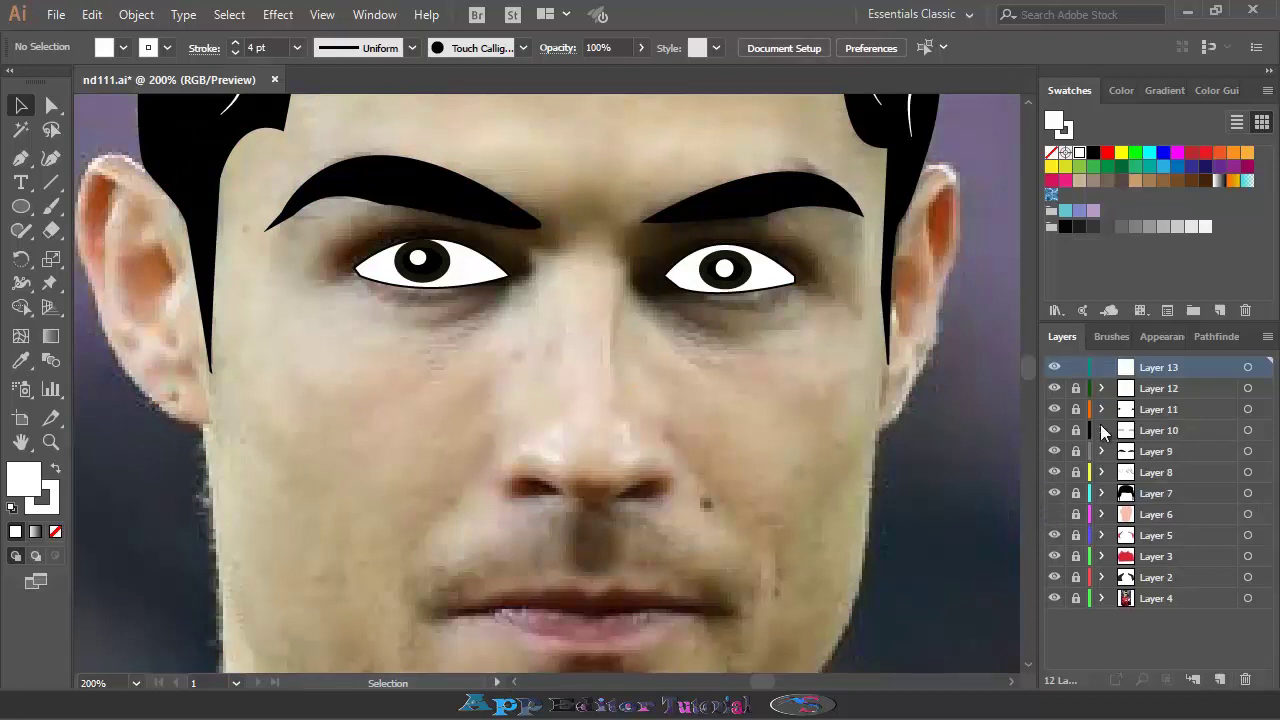
{"action": "left_click", "coordinate": [1111, 336]}
{"action": "left_click", "coordinate": [1062, 336]}
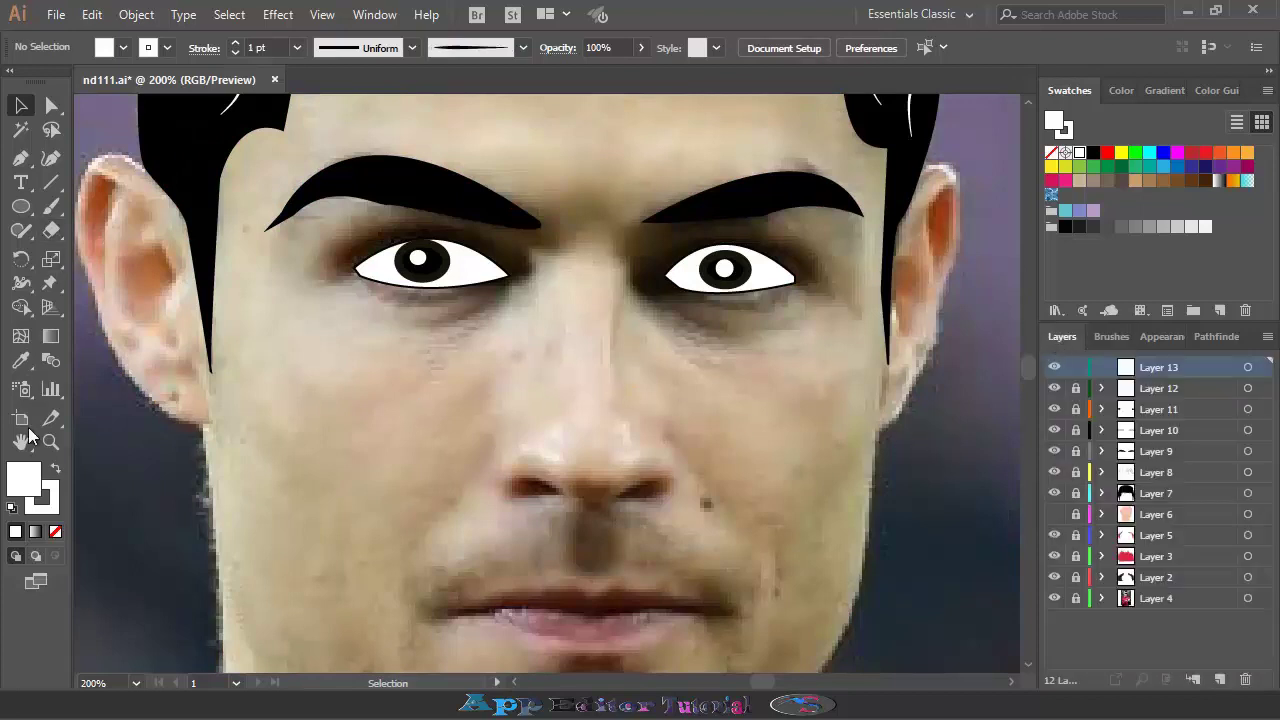
{"action": "left_click", "coordinate": [55, 531]}
{"action": "left_click", "coordinate": [52, 209]}
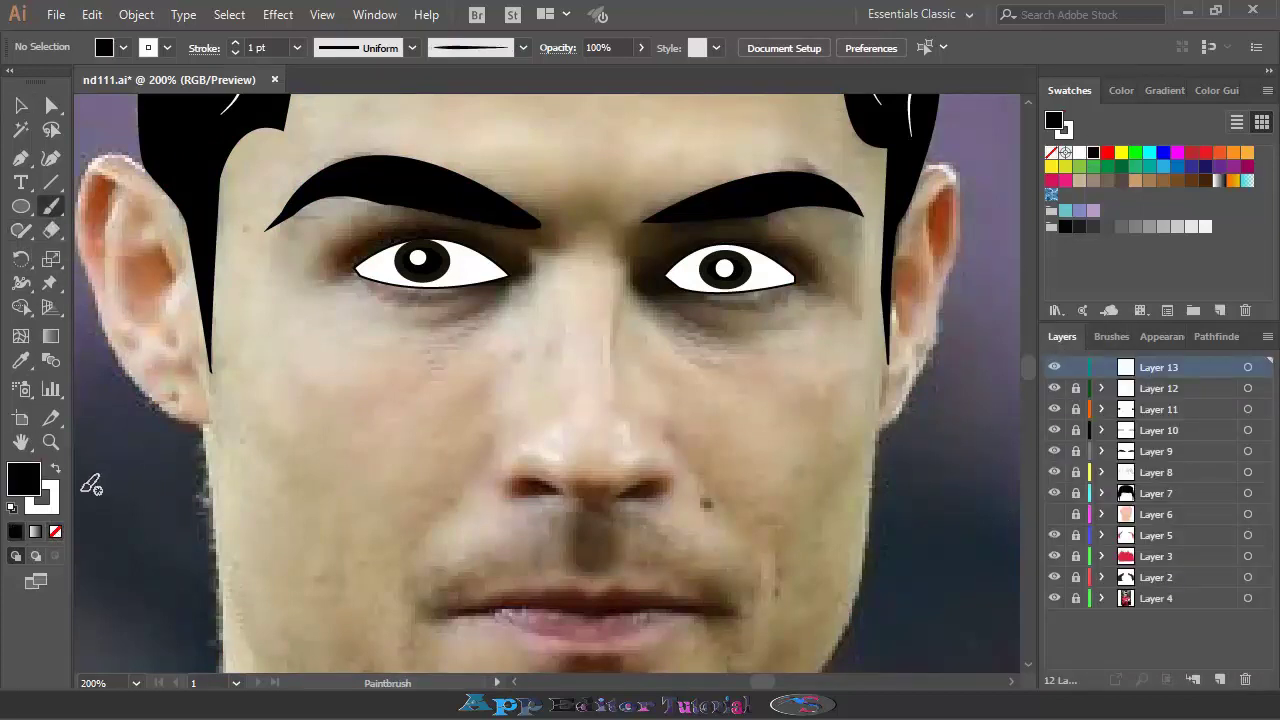
{"action": "left_click", "coordinate": [12, 507]}
{"action": "left_click", "coordinate": [55, 531]}
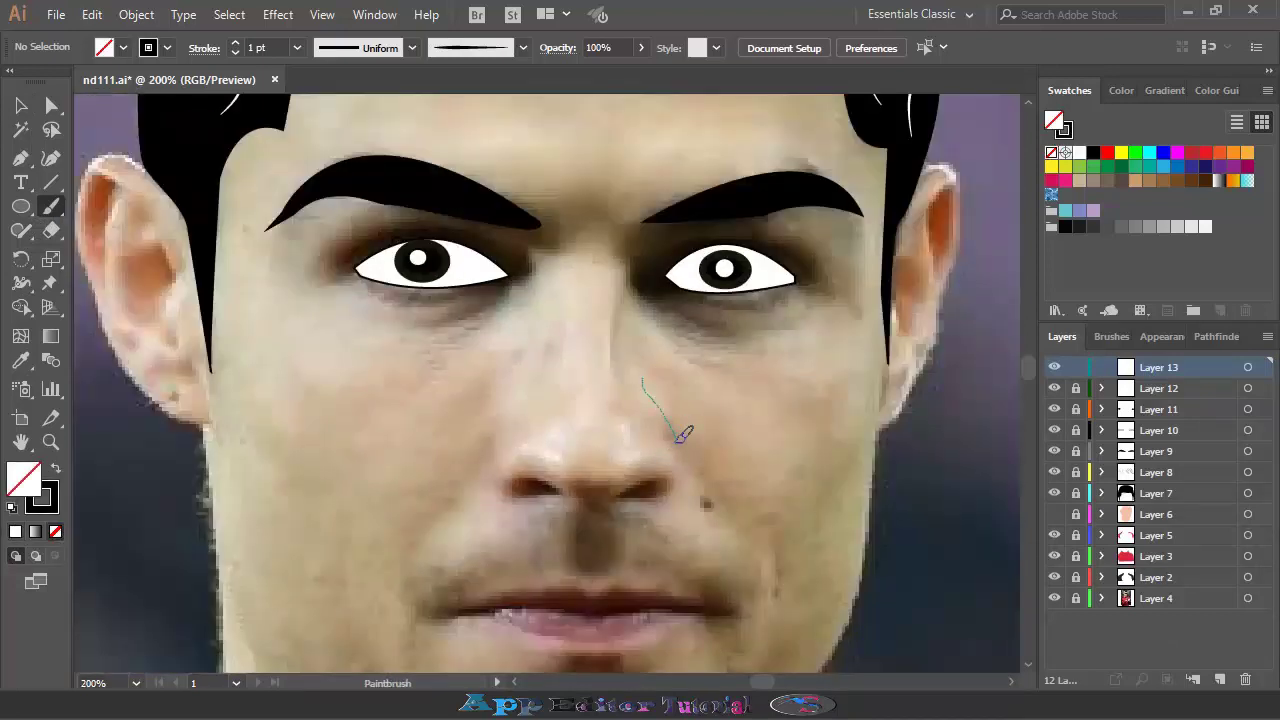
Brush the nose's right and left side lines and a wavy base line under the nostrils
{"action": "left_click_drag", "start_coordinate": [620, 494], "coordinate": [618, 499]}
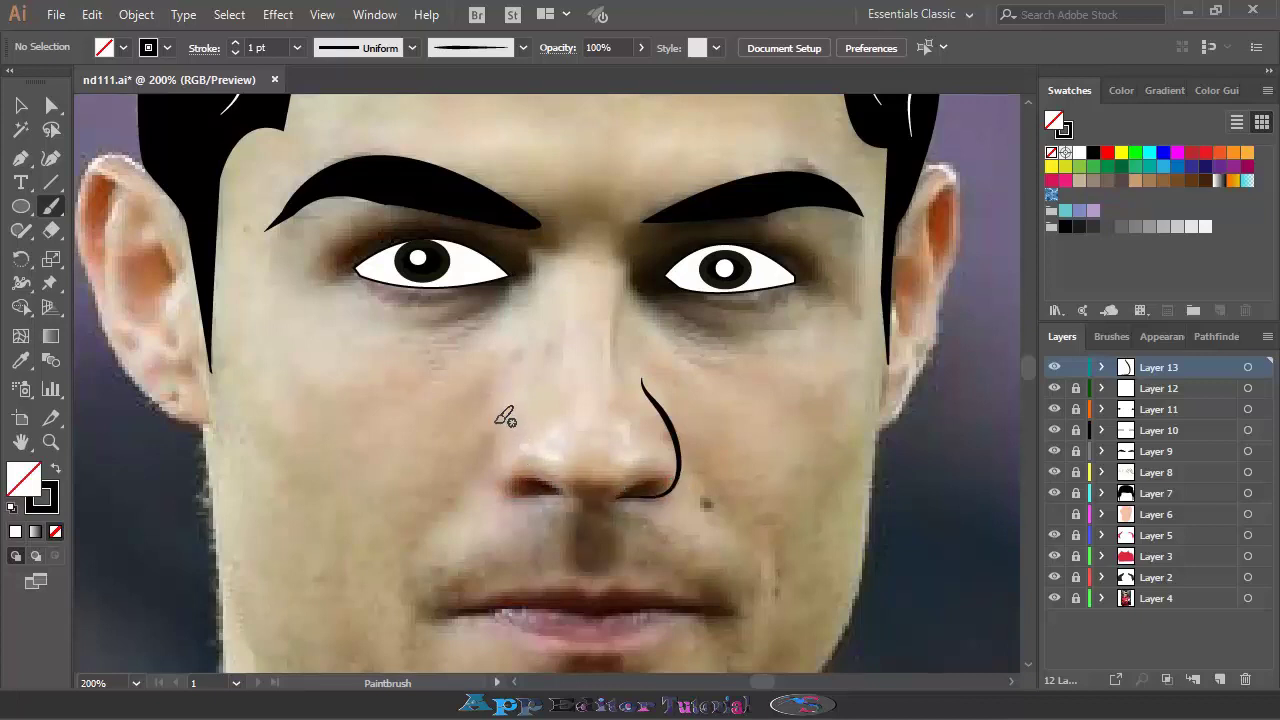
{"action": "left_click_drag", "start_coordinate": [512, 465], "coordinate": [545, 492]}
{"action": "key", "text": "ctrl+z"}
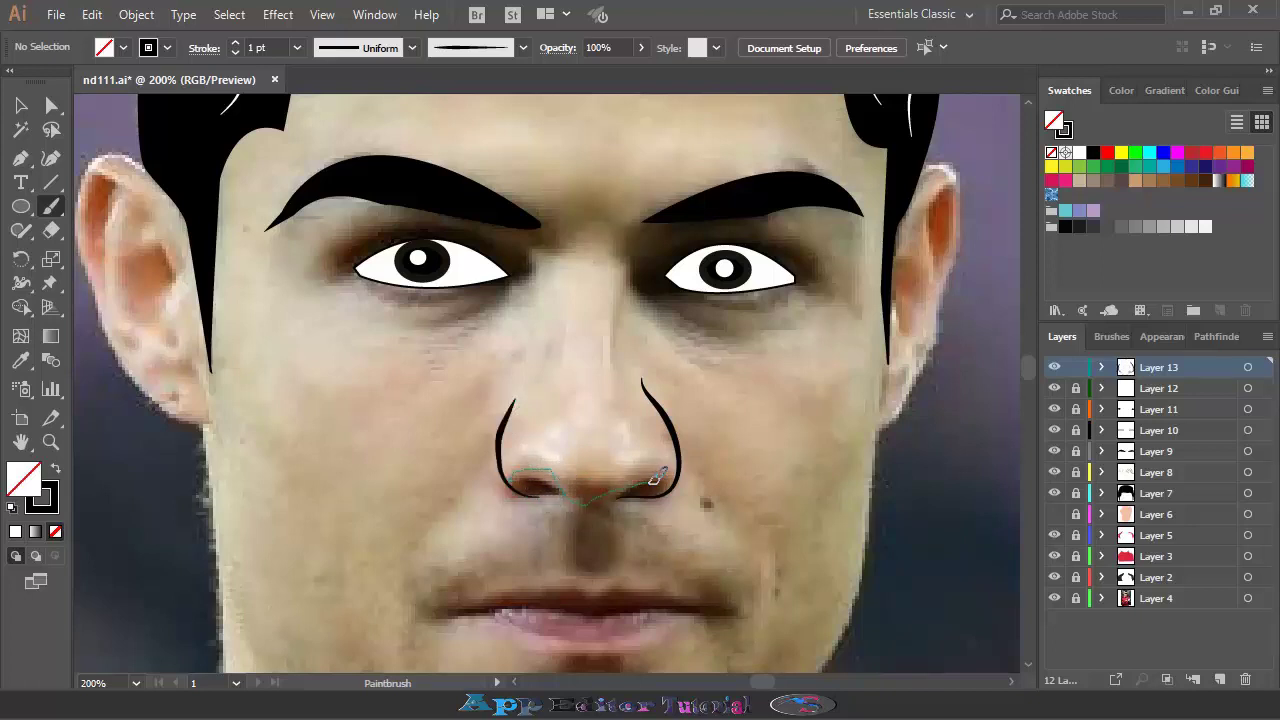
{"action": "left_click_drag", "start_coordinate": [690, 492], "coordinate": [688, 491]}
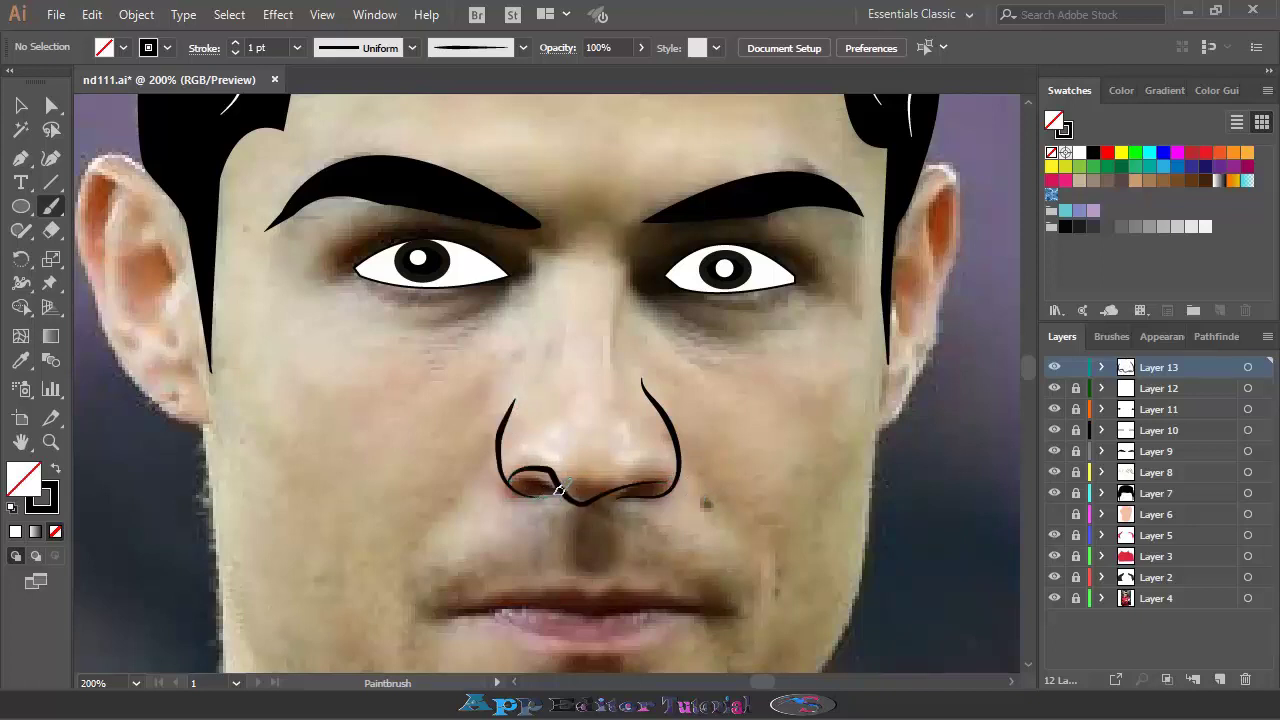
{"action": "key", "text": "ctrl"}
{"action": "key", "text": "ctrl+z"}
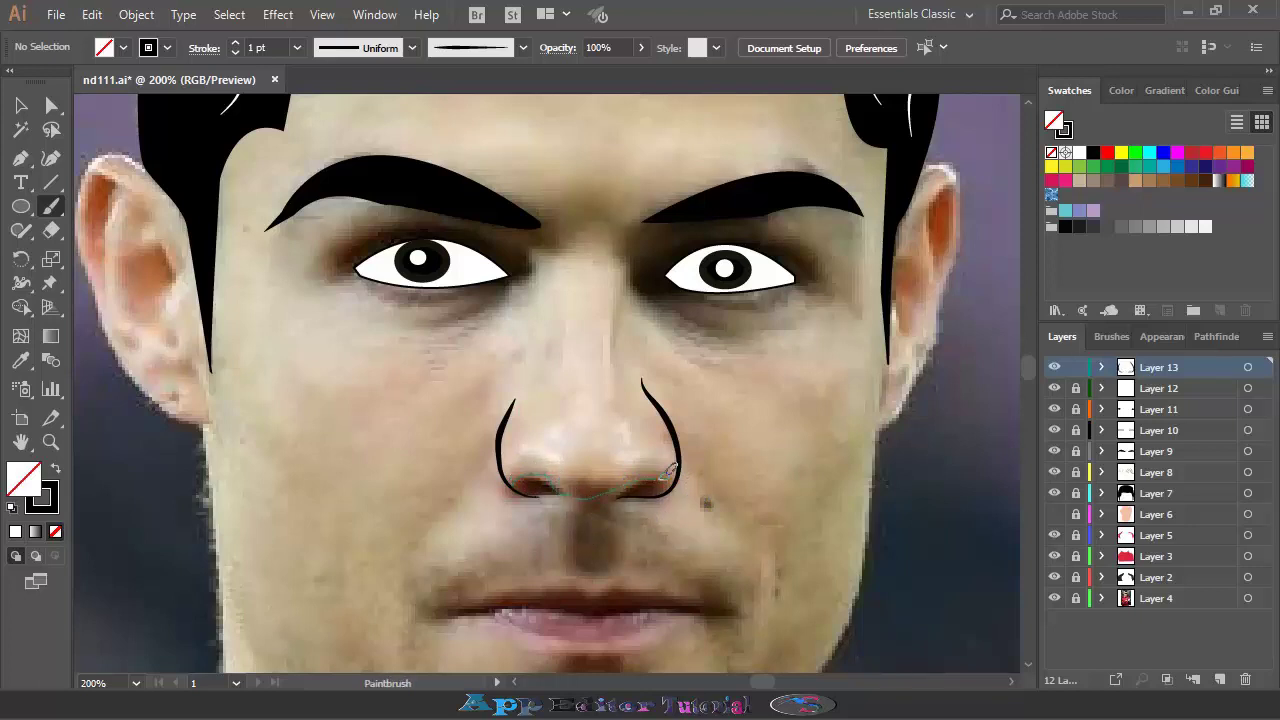
{"action": "left_click_drag", "start_coordinate": [668, 470], "coordinate": [668, 470]}
{"action": "scroll", "coordinate": [605, 520], "scroll_direction": "up", "scroll_amount": 1}
{"action": "scroll", "coordinate": [580, 500], "scroll_direction": "up", "scroll_amount": 1}
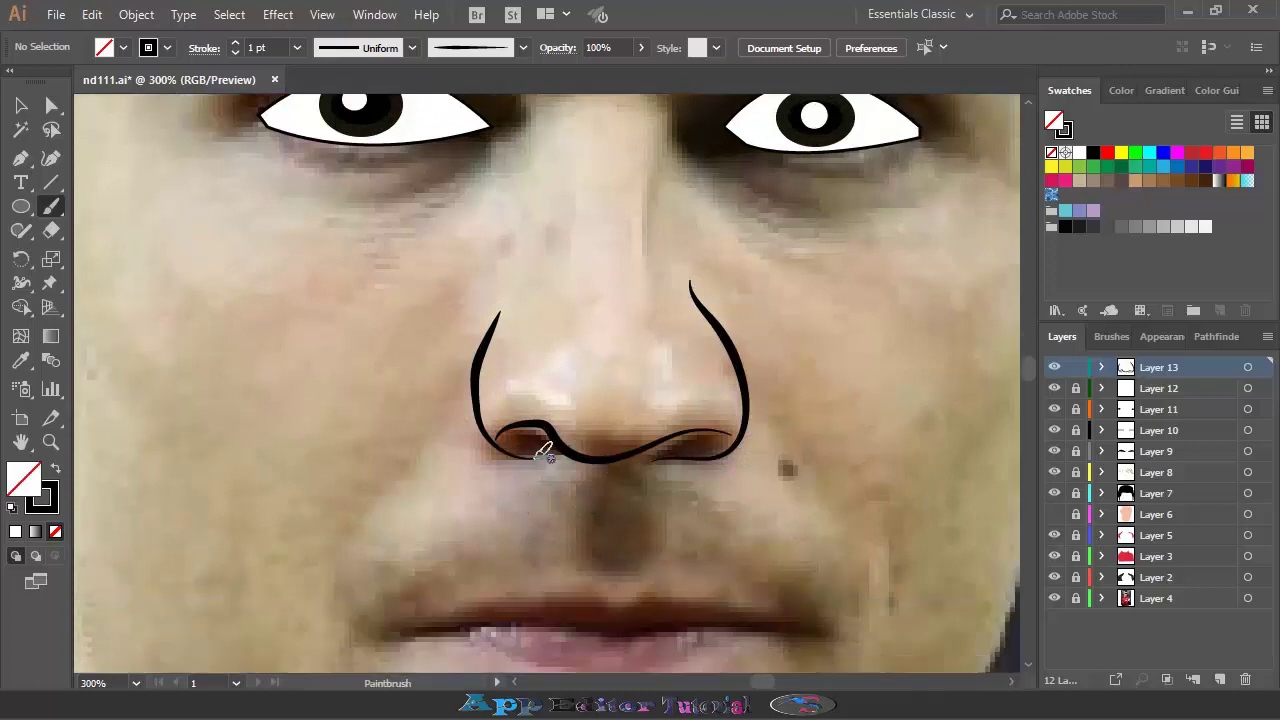
Delete the left nose side line and redraw it
{"action": "key", "text": "a"}
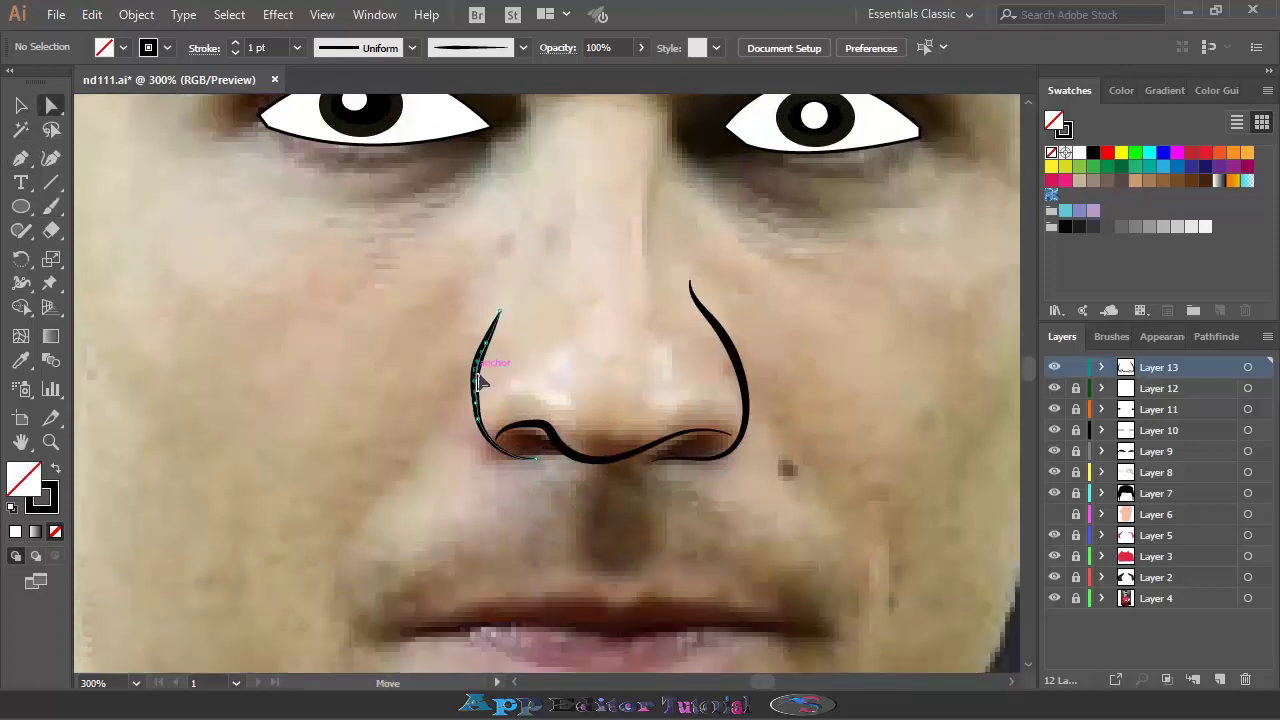
{"action": "left_click", "coordinate": [479, 381]}
{"action": "key", "text": "Delete"}
{"action": "key", "text": "b"}
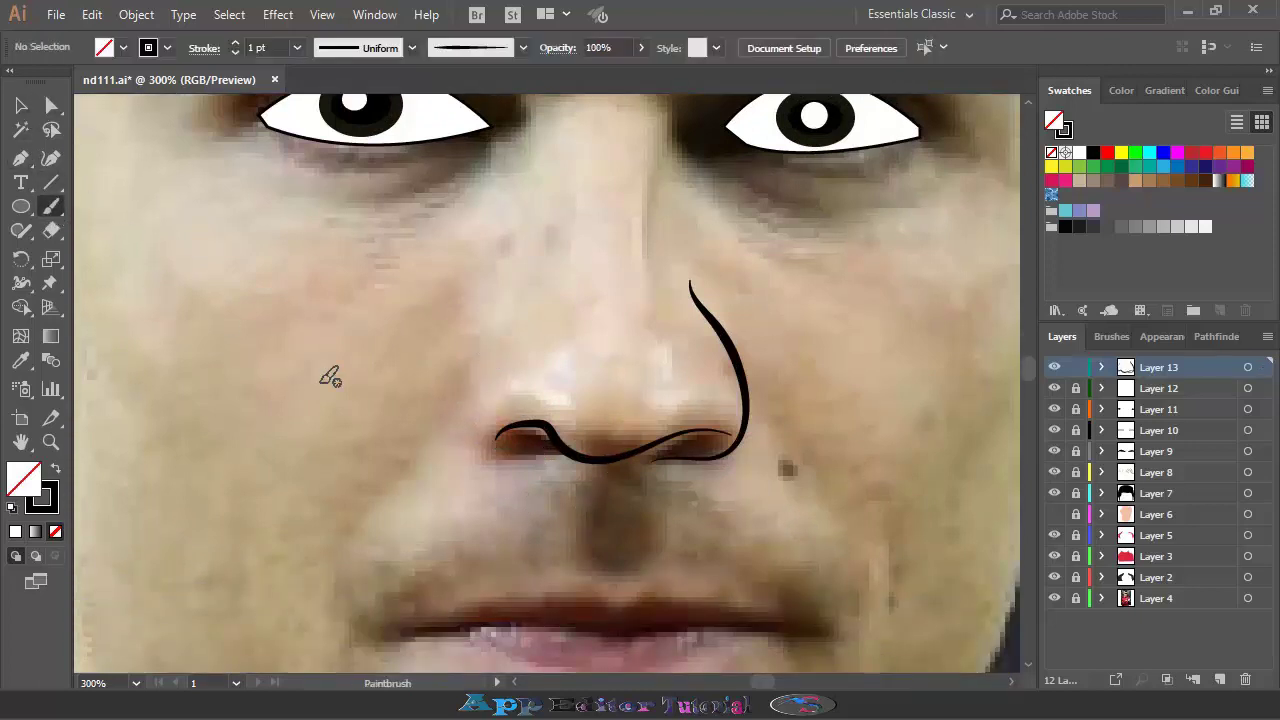
{"action": "key", "text": "ctrl+minus"}
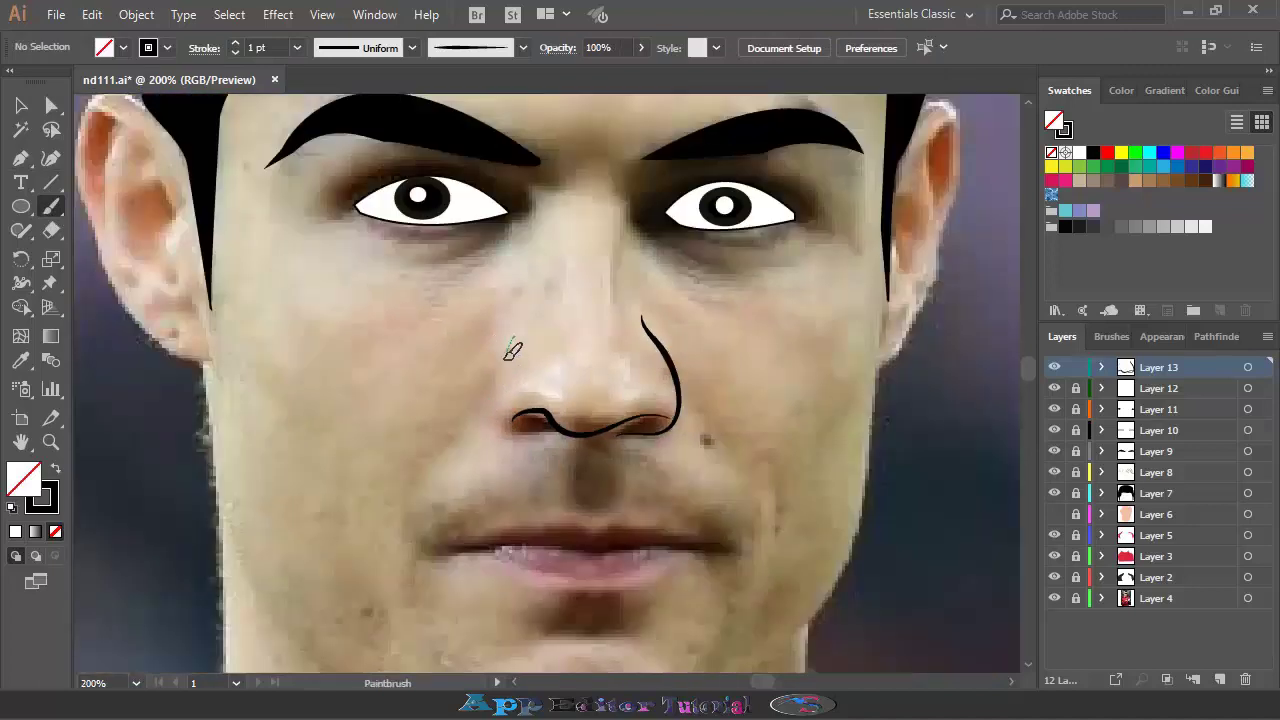
{"action": "left_click_drag", "start_coordinate": [566, 430], "coordinate": [568, 432]}
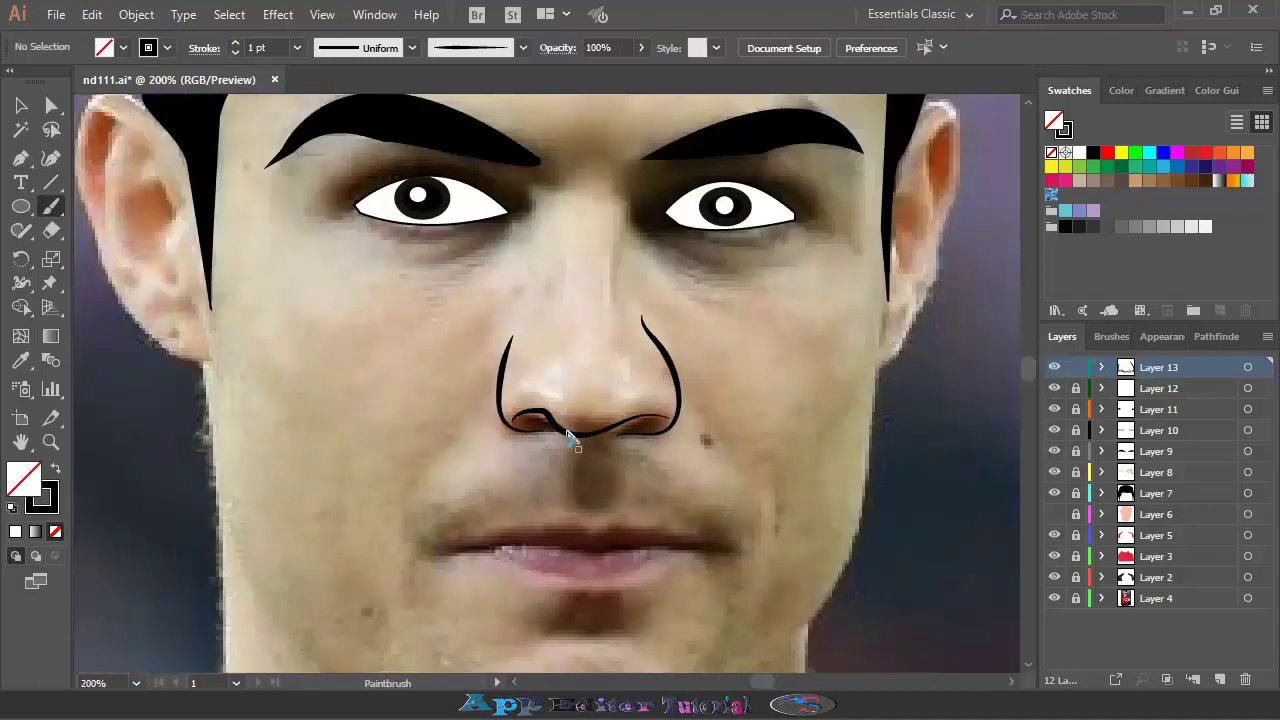
Paint both nostril outlines and give each a solid black fill
{"action": "key", "text": "ctrl+plus"}
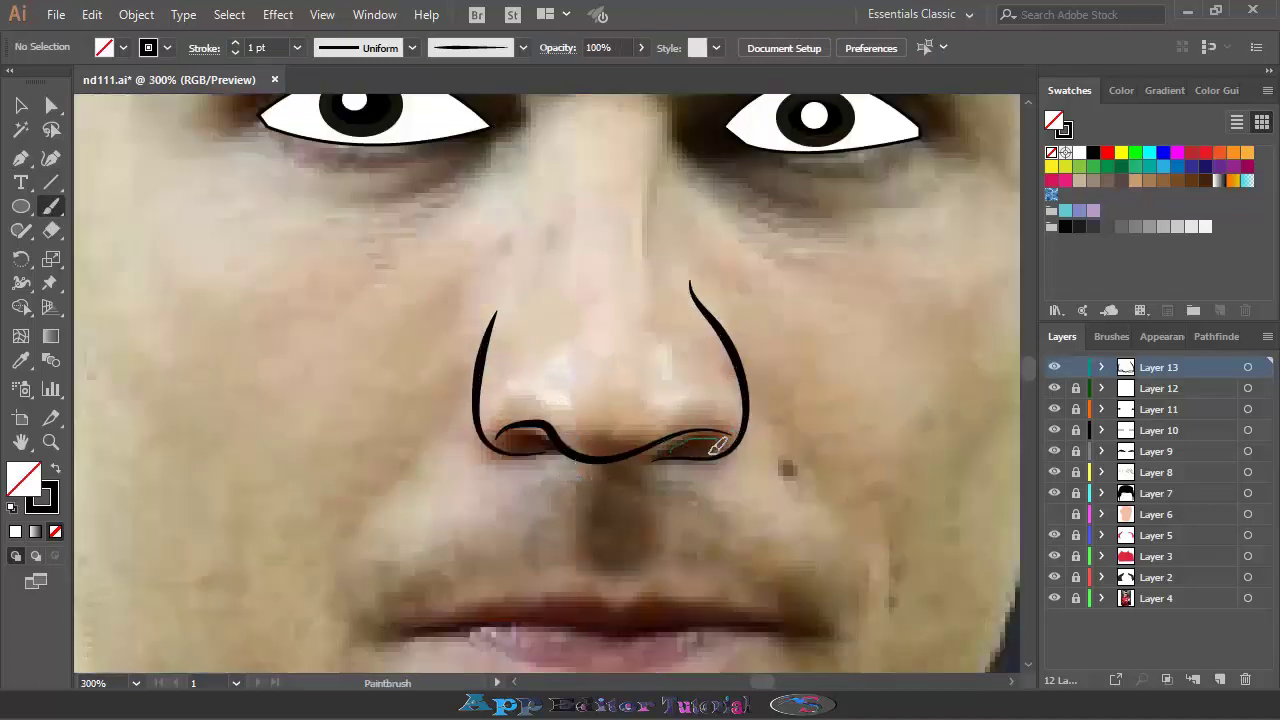
{"action": "left_click_drag", "start_coordinate": [670, 452], "coordinate": [676, 452]}
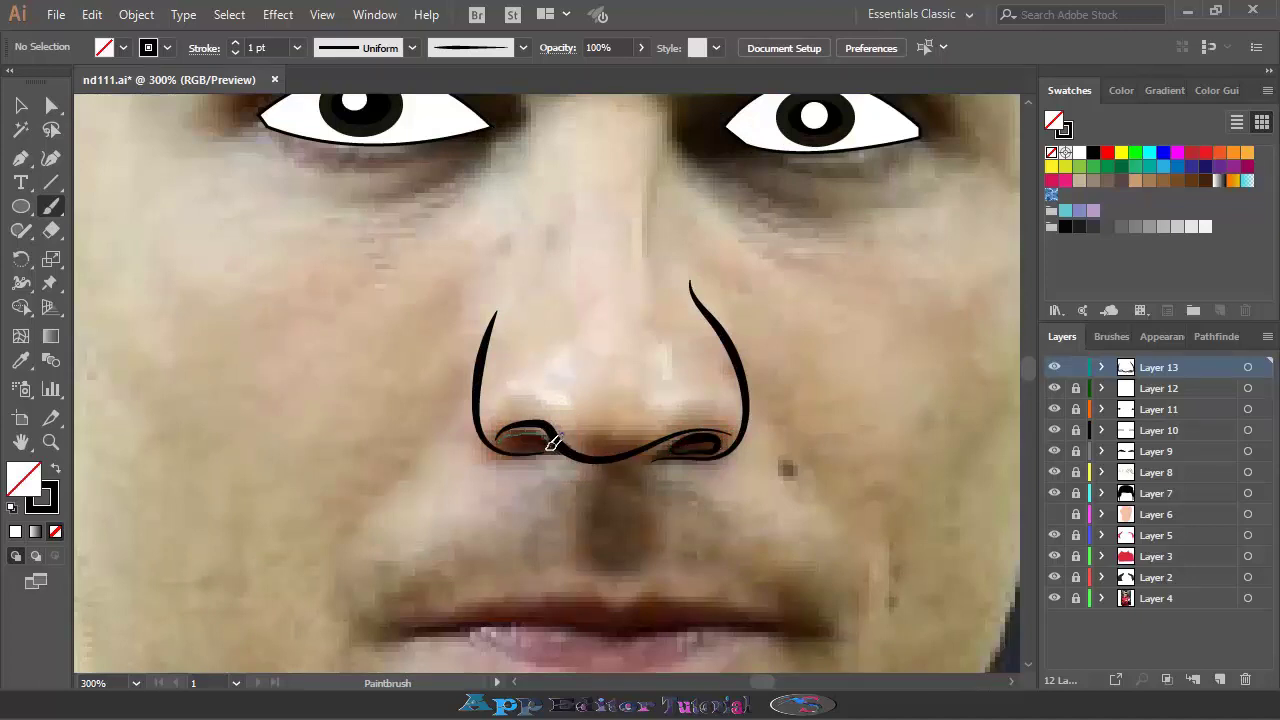
{"action": "left_click_drag", "start_coordinate": [508, 437], "coordinate": [531, 443]}
{"action": "key", "text": "v"}
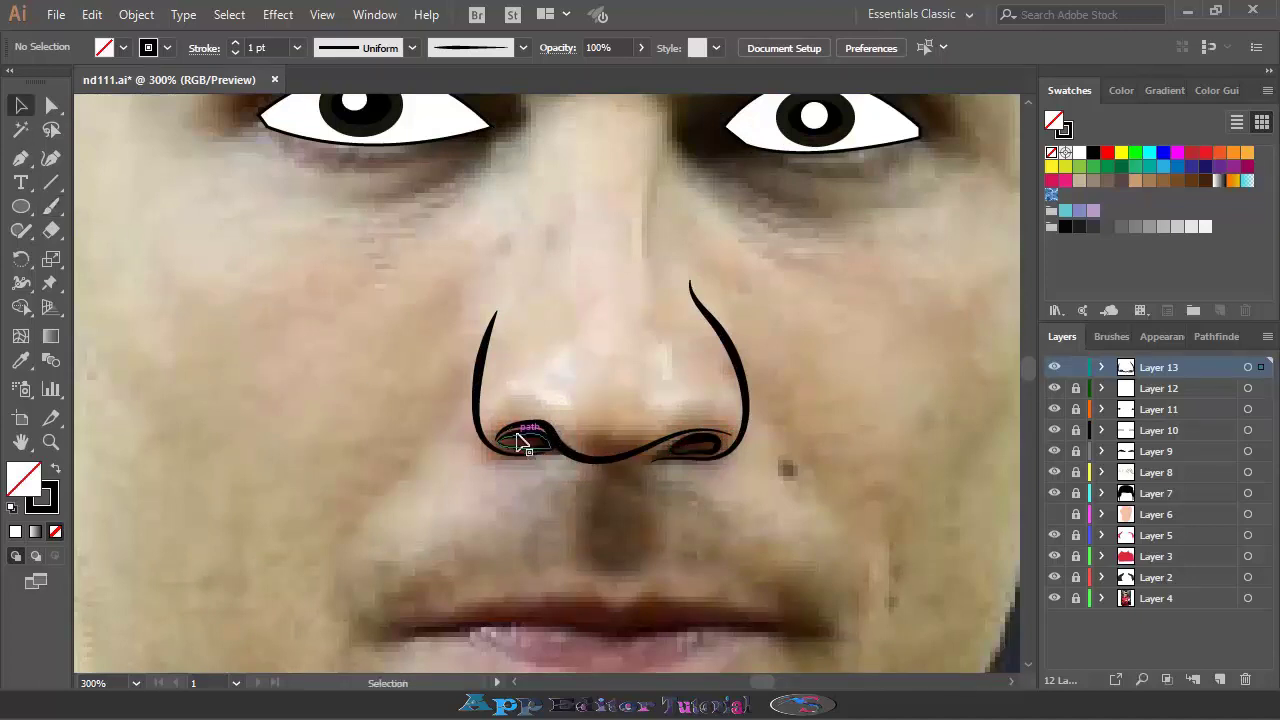
{"action": "left_click", "coordinate": [514, 441]}
{"action": "left_click", "coordinate": [57, 471]}
{"action": "left_click", "coordinate": [697, 447]}
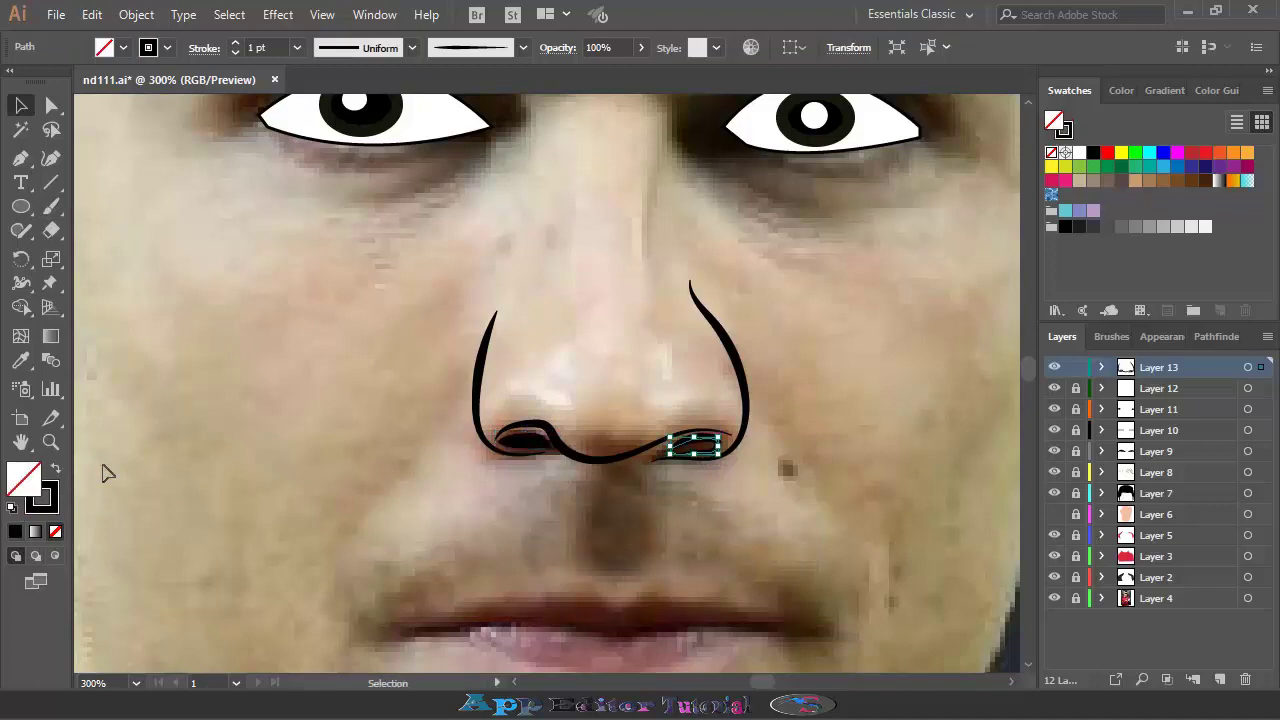
{"action": "left_click", "coordinate": [58, 471]}
Lock Layer 13 and show the flat skin layer beneath the face
{"action": "left_click", "coordinate": [1075, 367]}
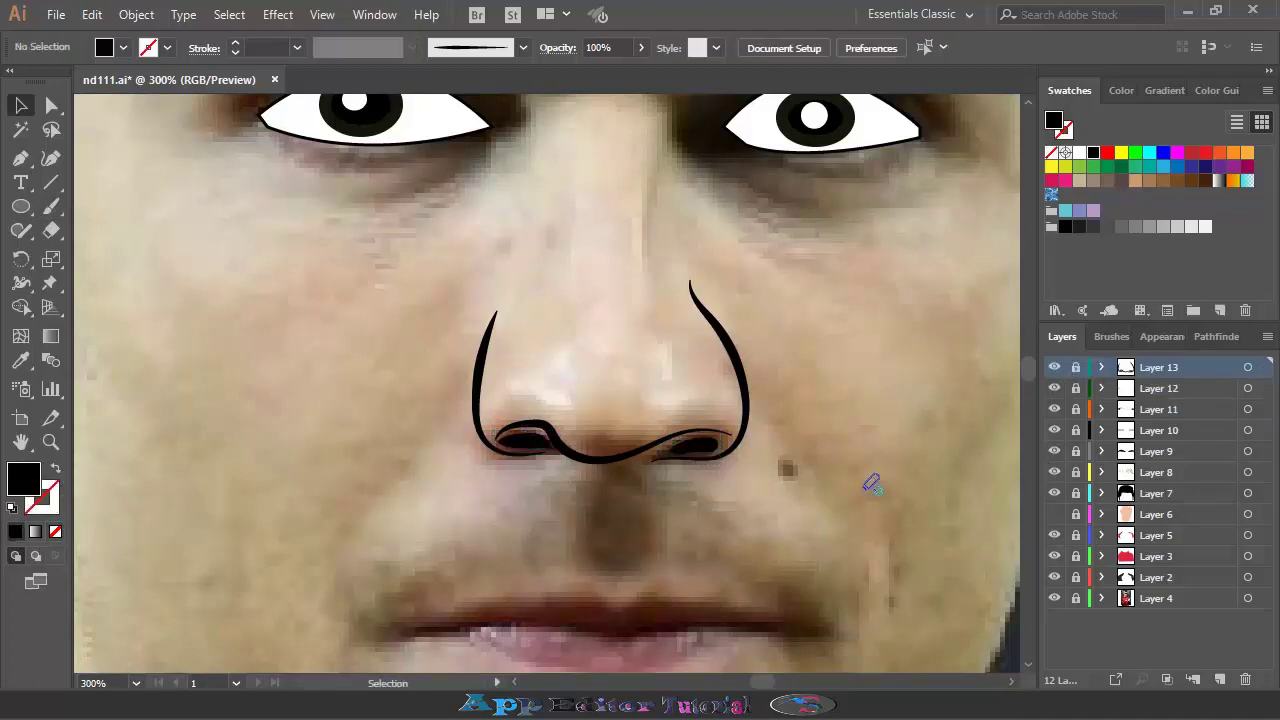
{"action": "key", "text": "ctrl+minus"}
{"action": "left_click", "coordinate": [1054, 514]}
{"action": "left_click", "coordinate": [1054, 514]}
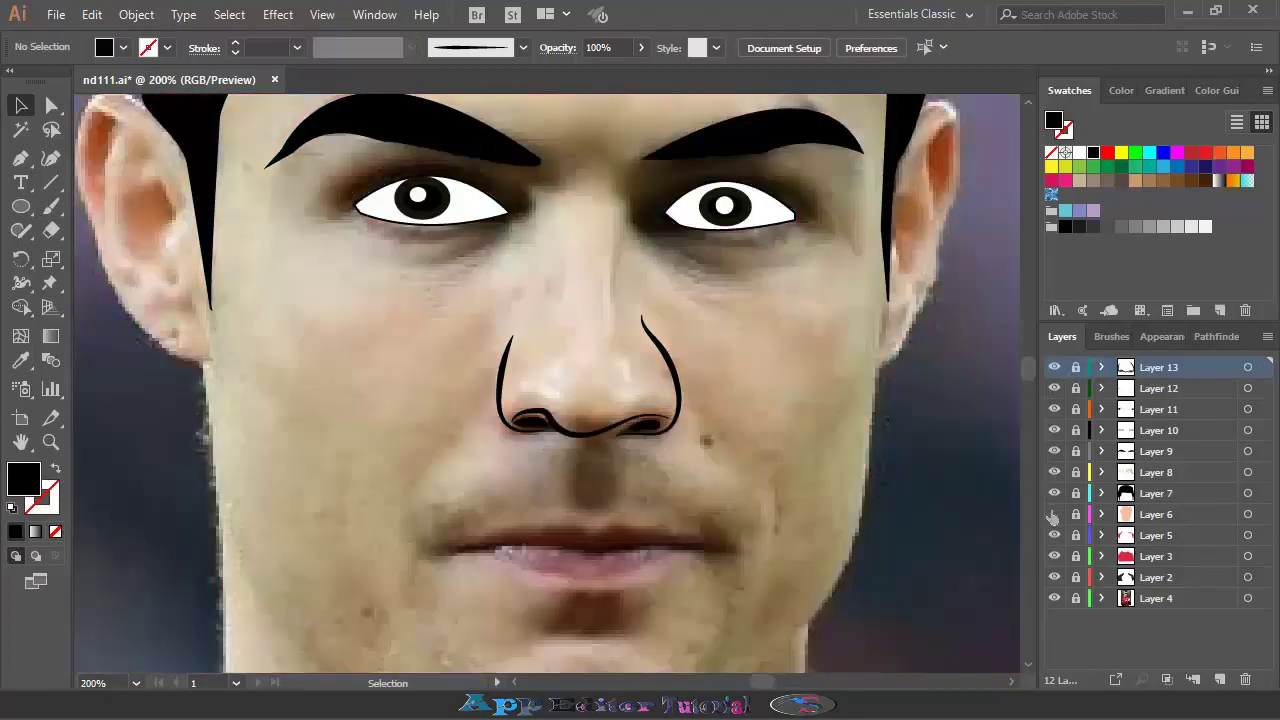
{"action": "left_click", "coordinate": [1054, 514]}
Turn off Layer 6's skin fill and delete the right-hand nose stroke
{"action": "left_click", "coordinate": [1054, 514]}
{"action": "key", "text": "ctrl+minus"}
{"action": "key", "text": "ctrl+minus"}
{"action": "left_click", "coordinate": [1054, 514]}
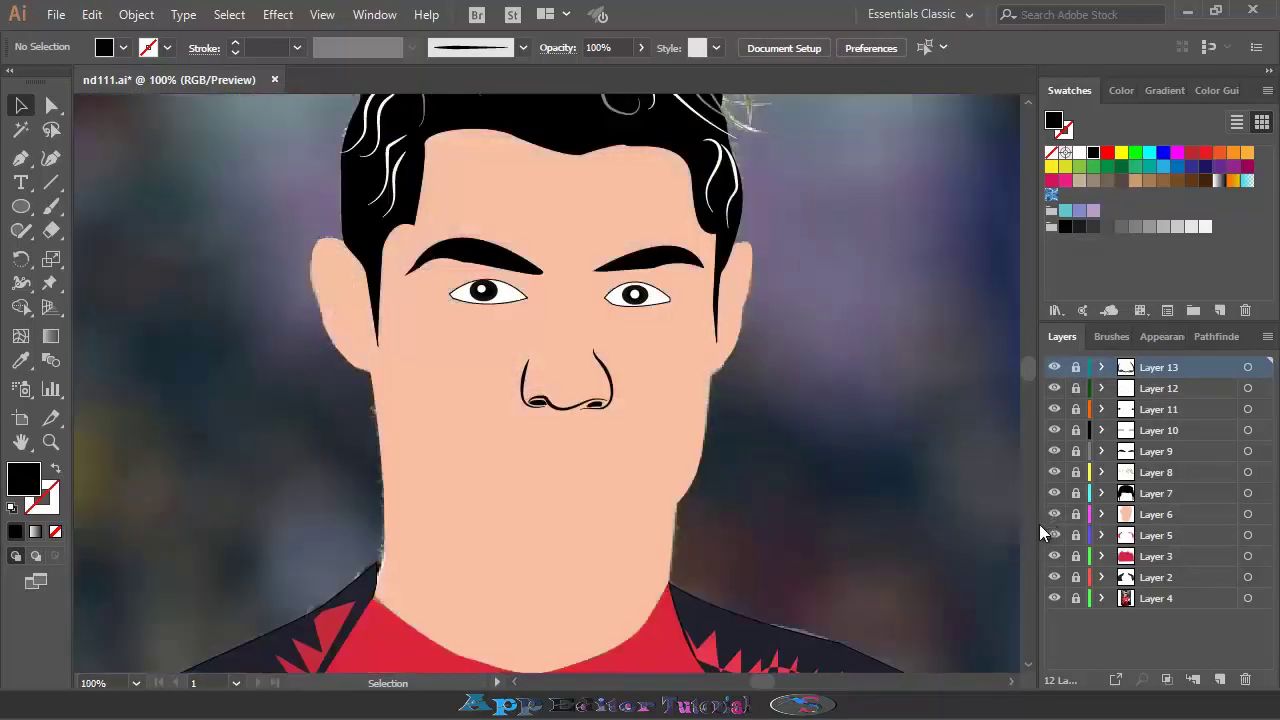
{"action": "key", "text": "ctrl+plus"}
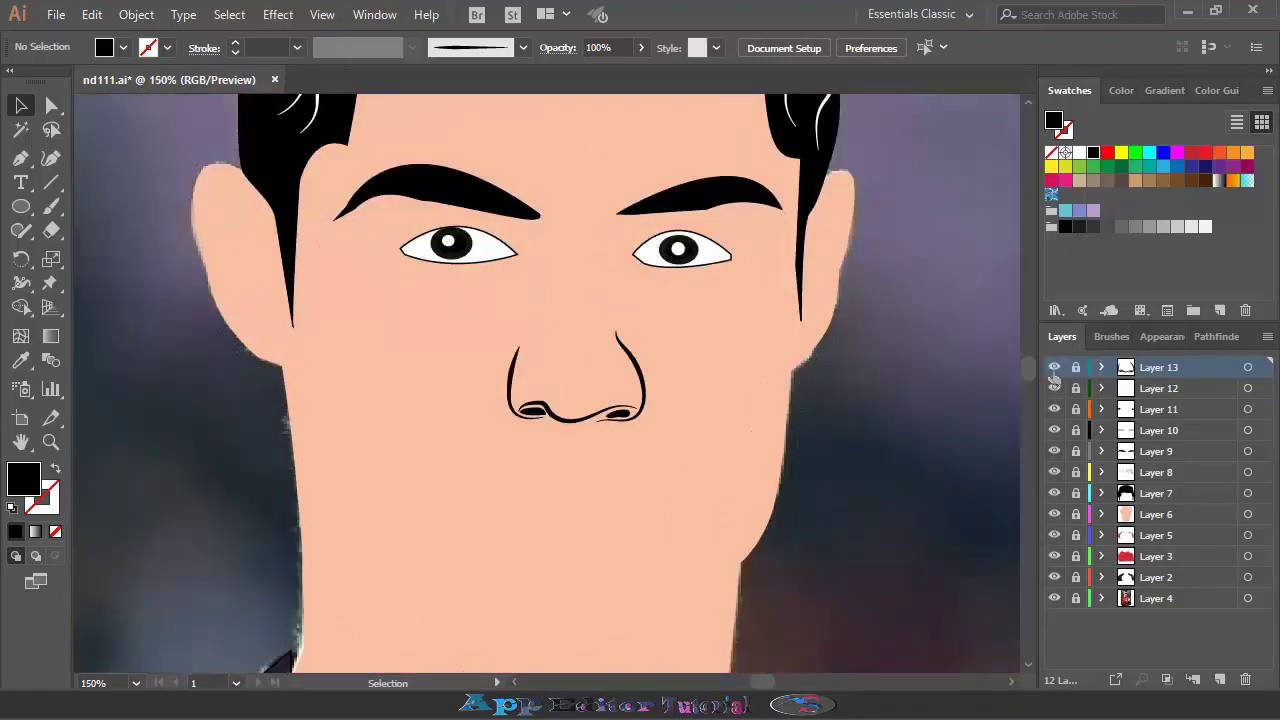
{"action": "double_click", "coordinate": [1054, 372]}
{"action": "left_click", "coordinate": [1054, 514]}
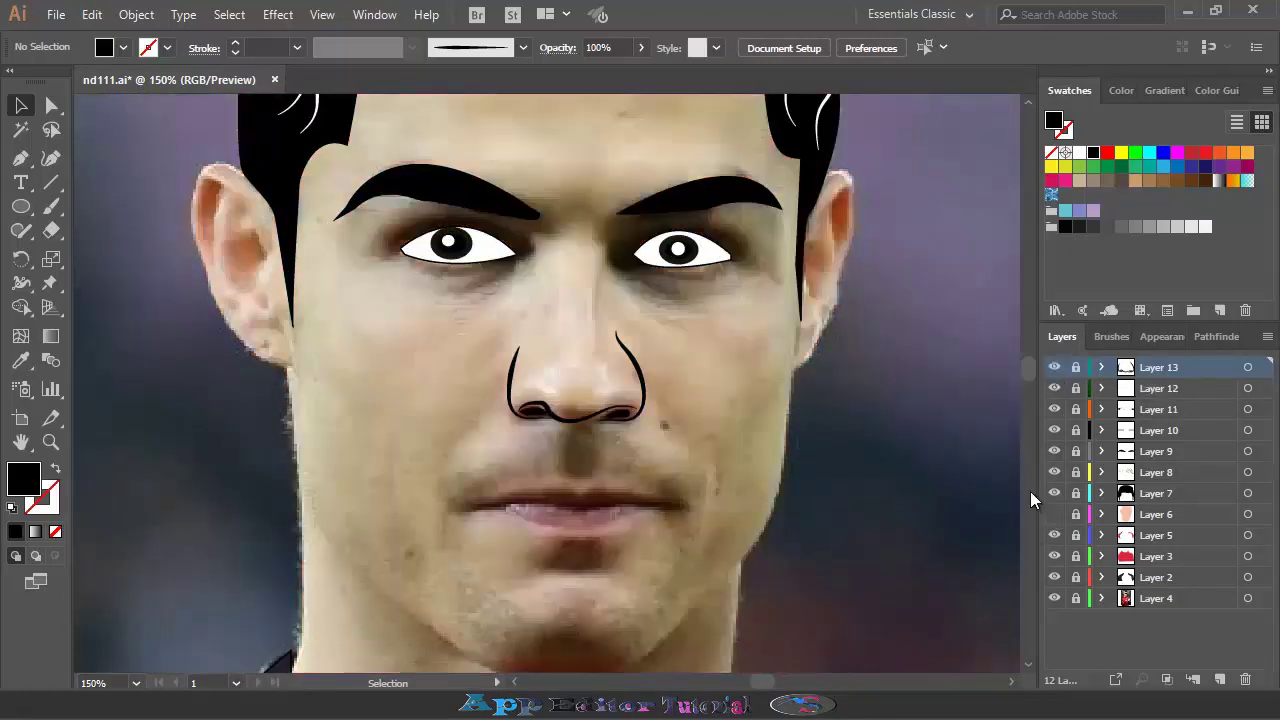
{"action": "left_click", "coordinate": [630, 368]}
{"action": "key", "text": "Delete"}
Brush a first right-side nose line, check it against the skin fill, and delete it
{"action": "key", "text": "ctrl+plus"}
{"action": "left_click", "coordinate": [54, 213]}
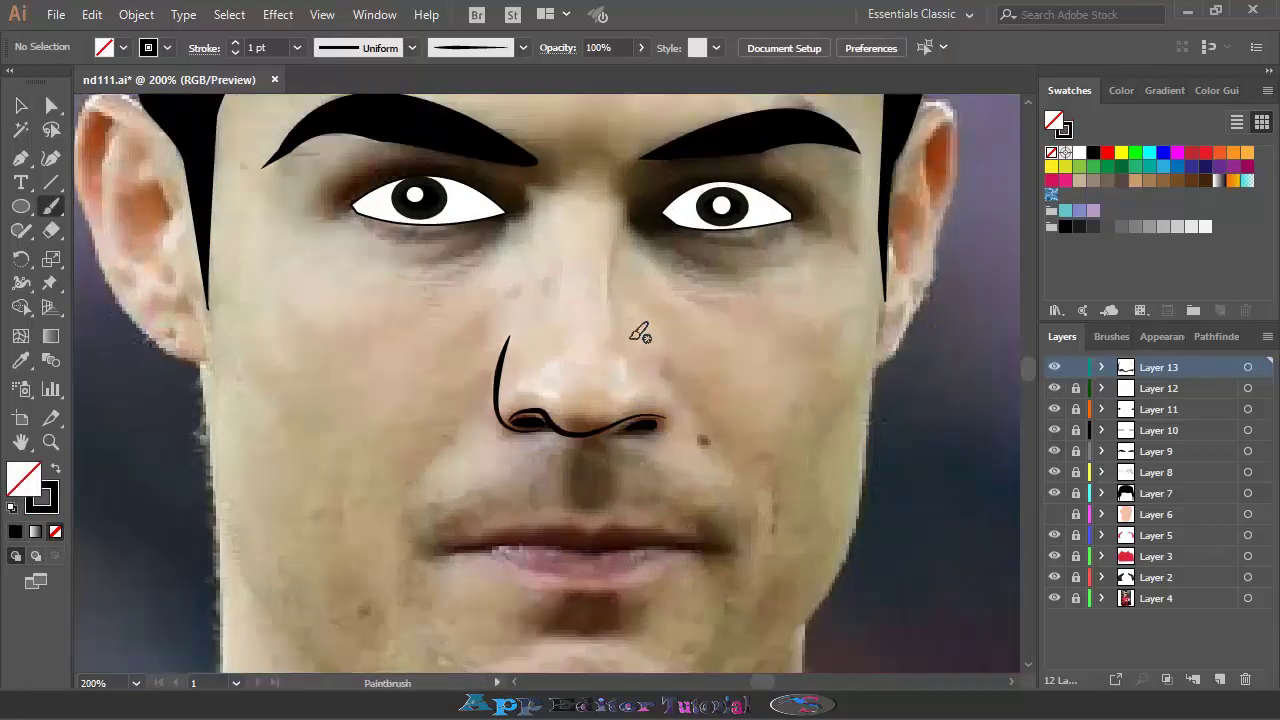
{"action": "left_click_drag", "start_coordinate": [627, 318], "coordinate": [645, 354]}
{"action": "left_click_drag", "start_coordinate": [613, 427], "coordinate": [612, 429]}
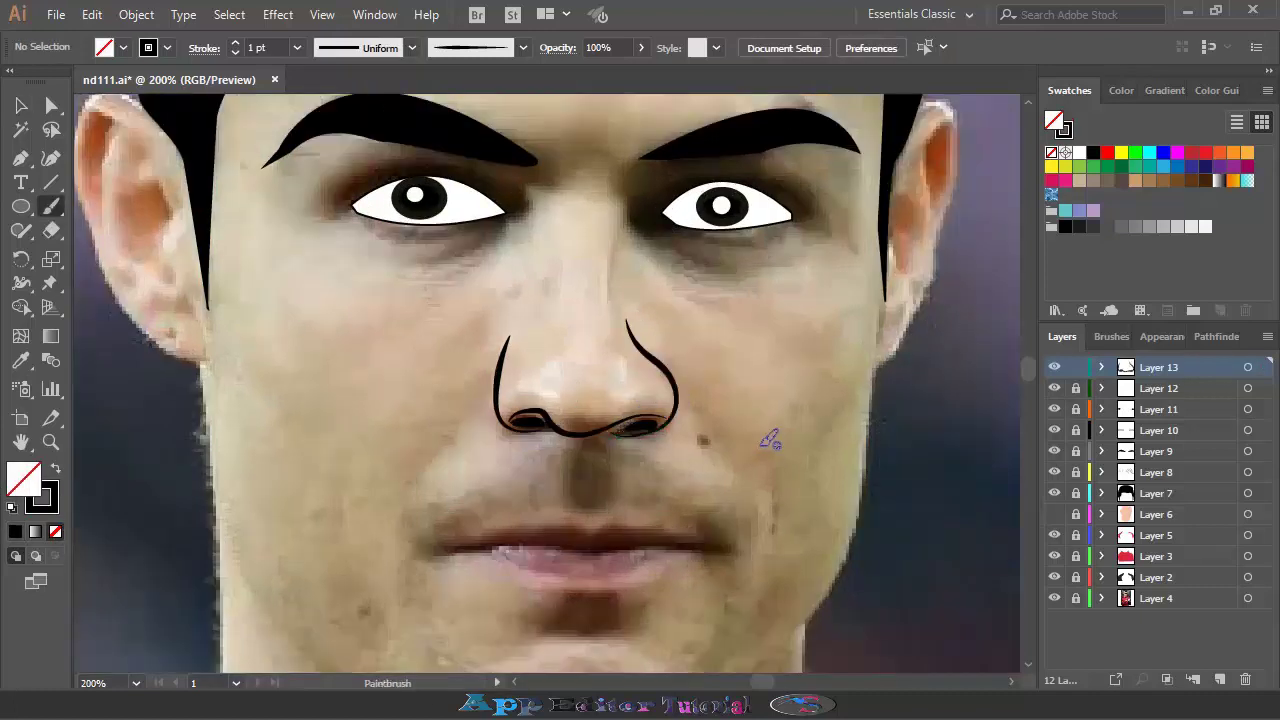
{"action": "left_click", "coordinate": [1054, 514]}
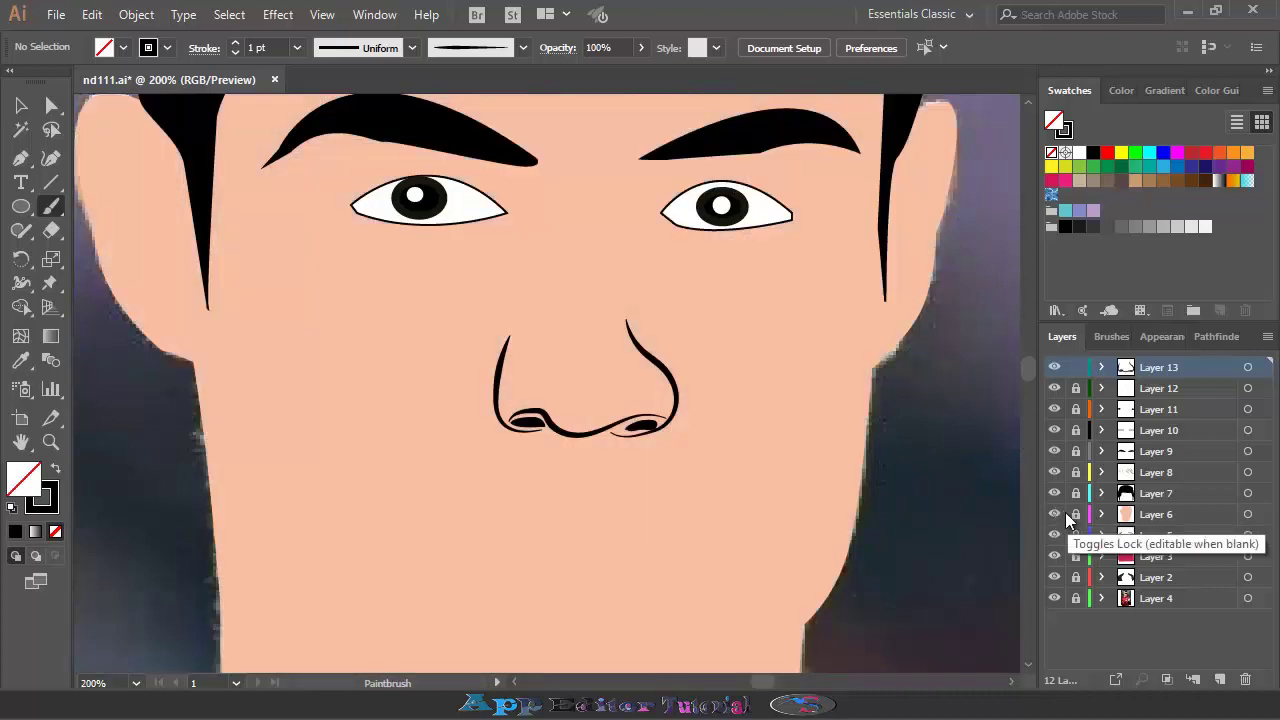
{"action": "left_click", "coordinate": [1054, 514]}
{"action": "key", "text": "v"}
{"action": "left_click", "coordinate": [662, 377]}
{"action": "key", "text": "Delete"}
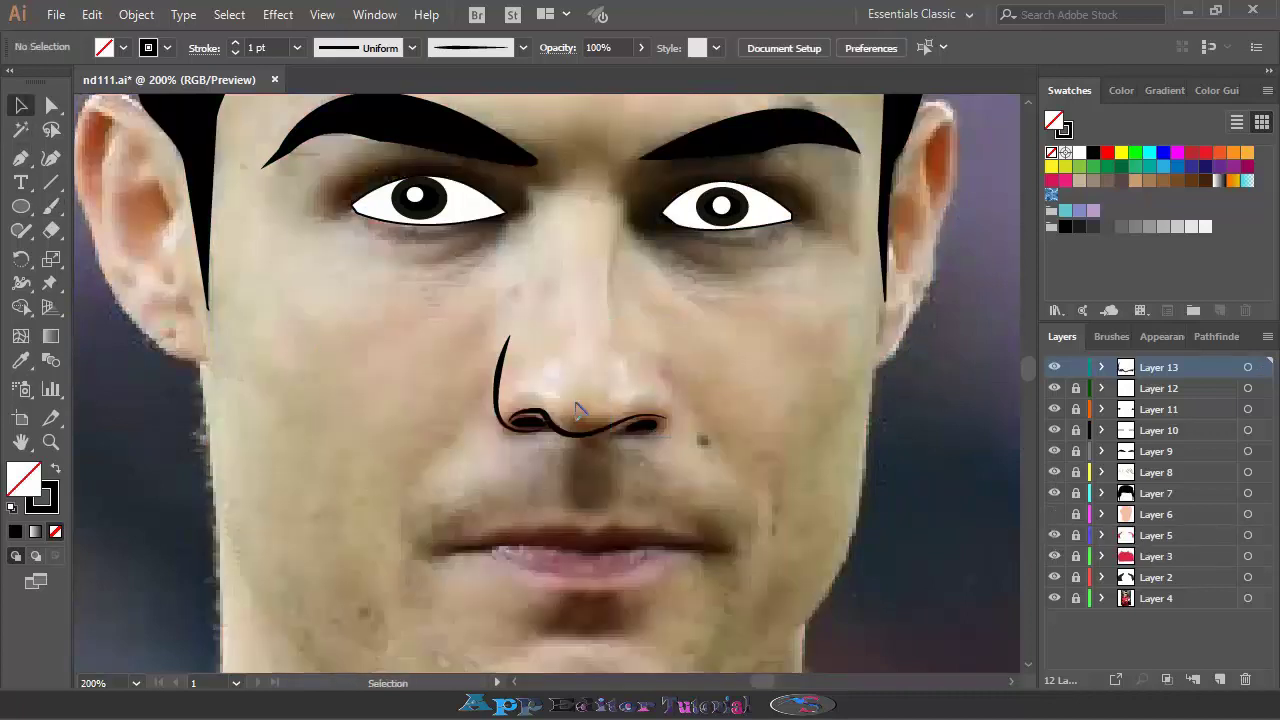
{"action": "key", "text": "b"}
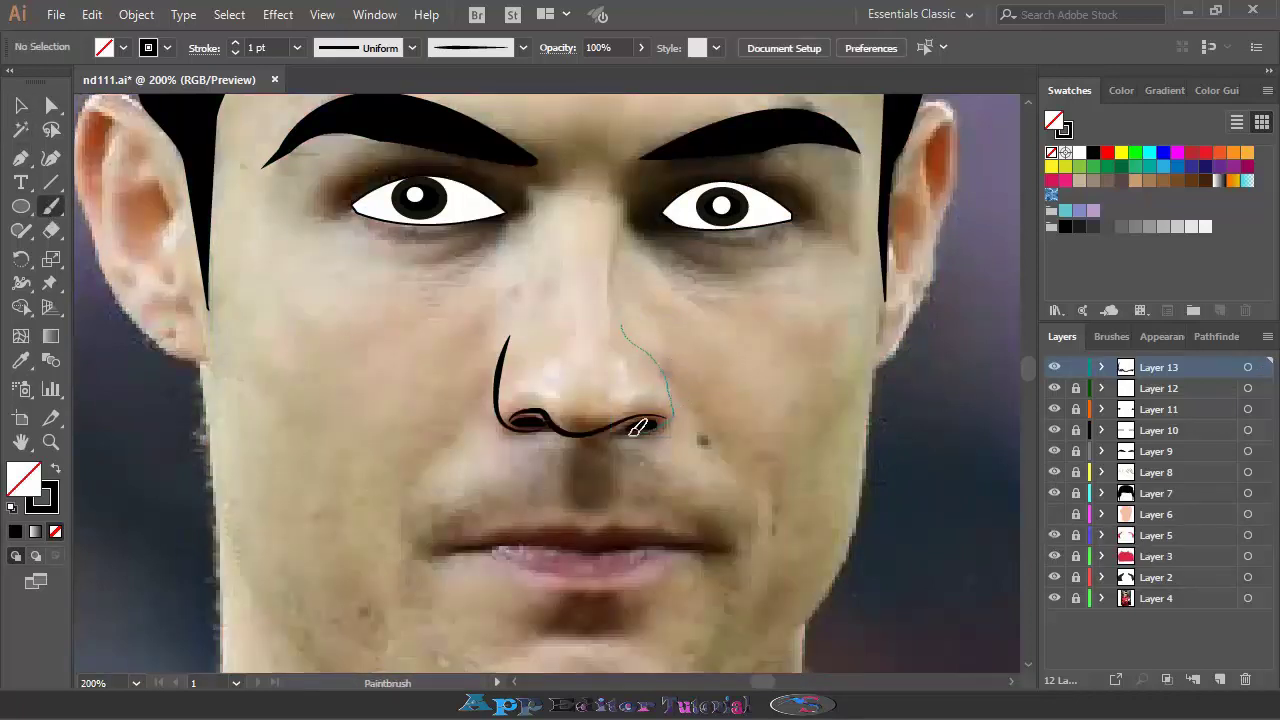
Retry the right nose line several times, undoing each unsatisfactory stroke
{"action": "left_click_drag", "start_coordinate": [630, 430], "coordinate": [640, 432]}
{"action": "key", "text": "ctrl+z"}
{"action": "left_click_drag", "start_coordinate": [628, 330], "coordinate": [650, 352]}
{"action": "left_click_drag", "start_coordinate": [640, 430], "coordinate": [642, 431]}
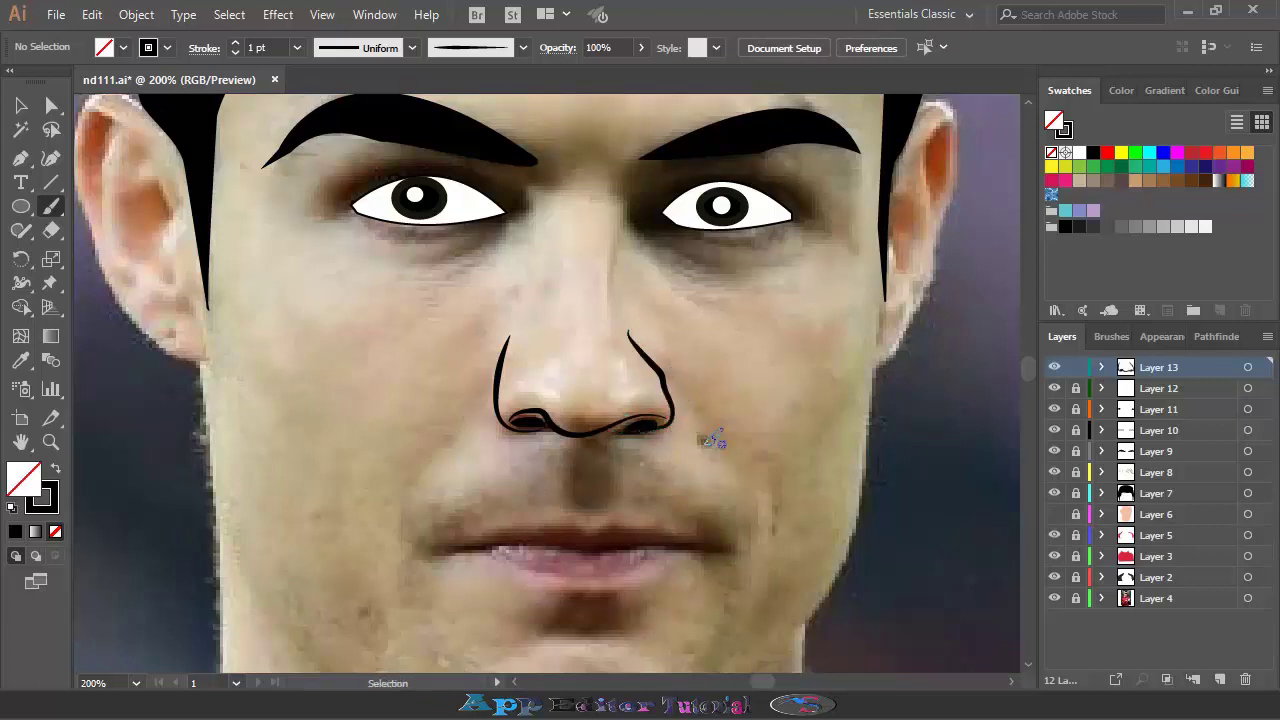
{"action": "key", "text": "ctrl+z"}
{"action": "left_click_drag", "start_coordinate": [637, 341], "coordinate": [637, 343]}
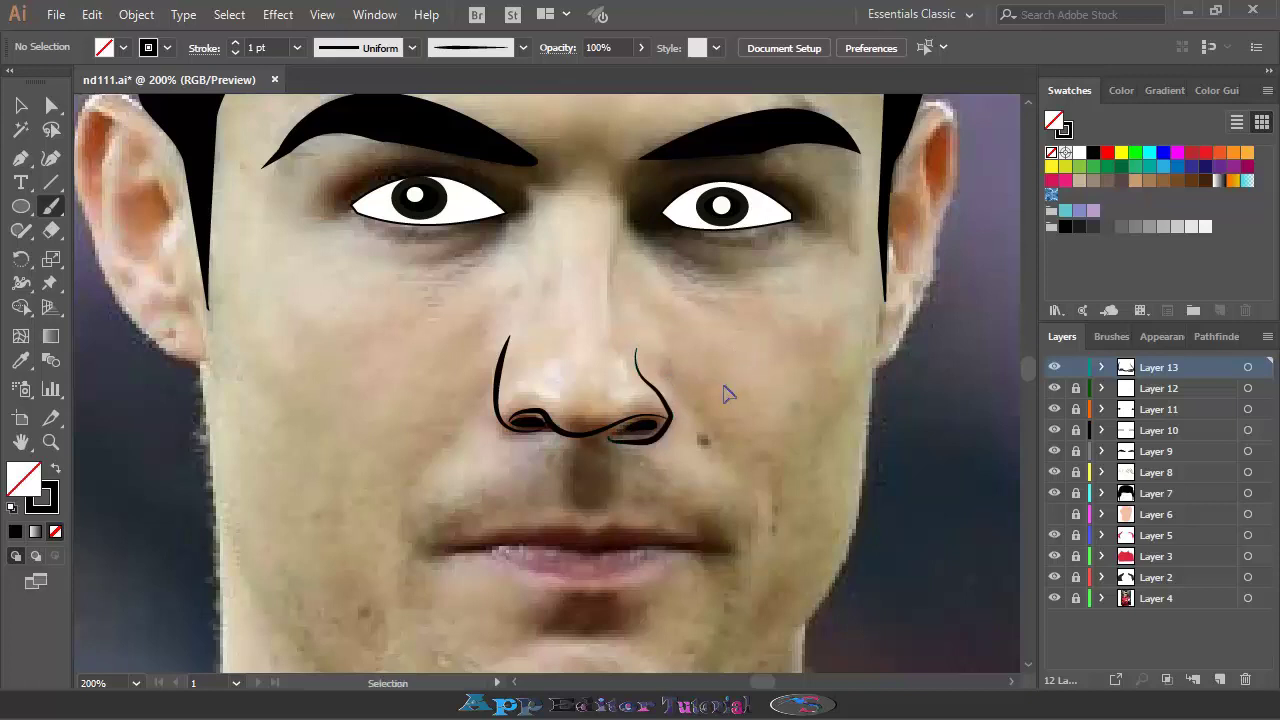
{"action": "key", "text": "ctrl+z"}
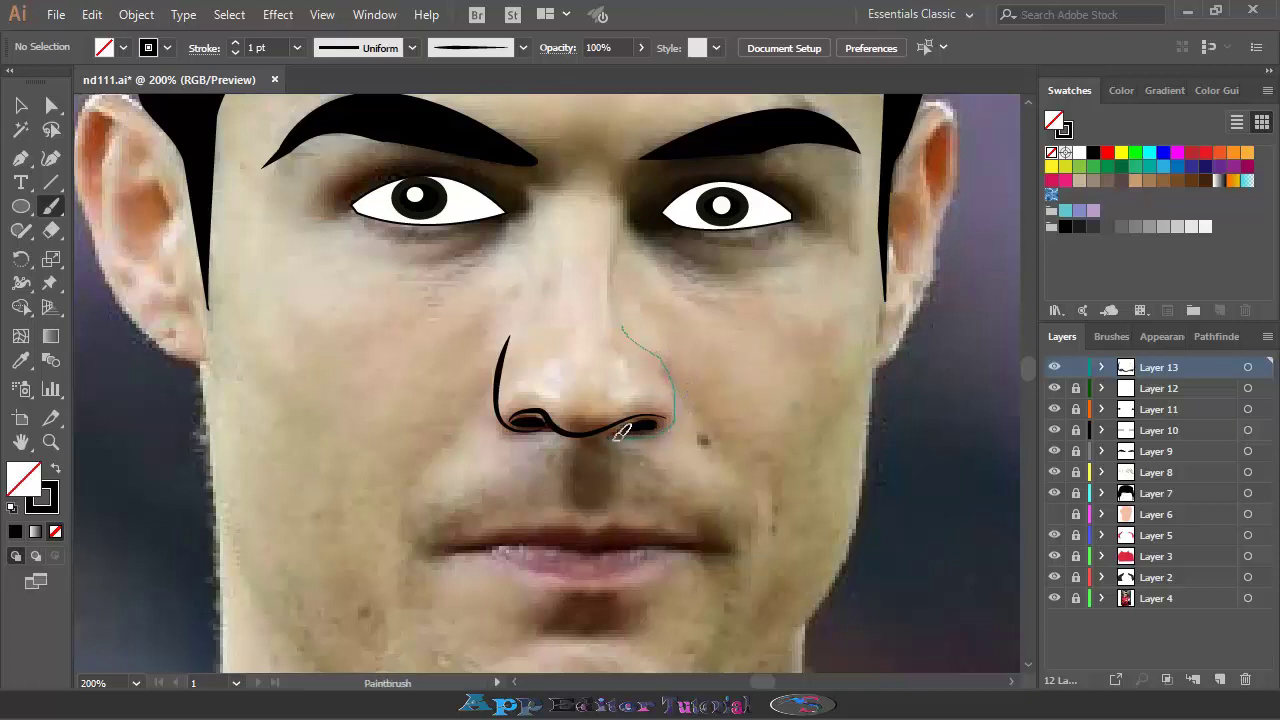
{"action": "left_click_drag", "start_coordinate": [622, 432], "coordinate": [624, 433]}
{"action": "key", "text": "ctrl+z"}
{"action": "scroll", "coordinate": [700, 470], "scroll_direction": "up", "scroll_amount": 1}
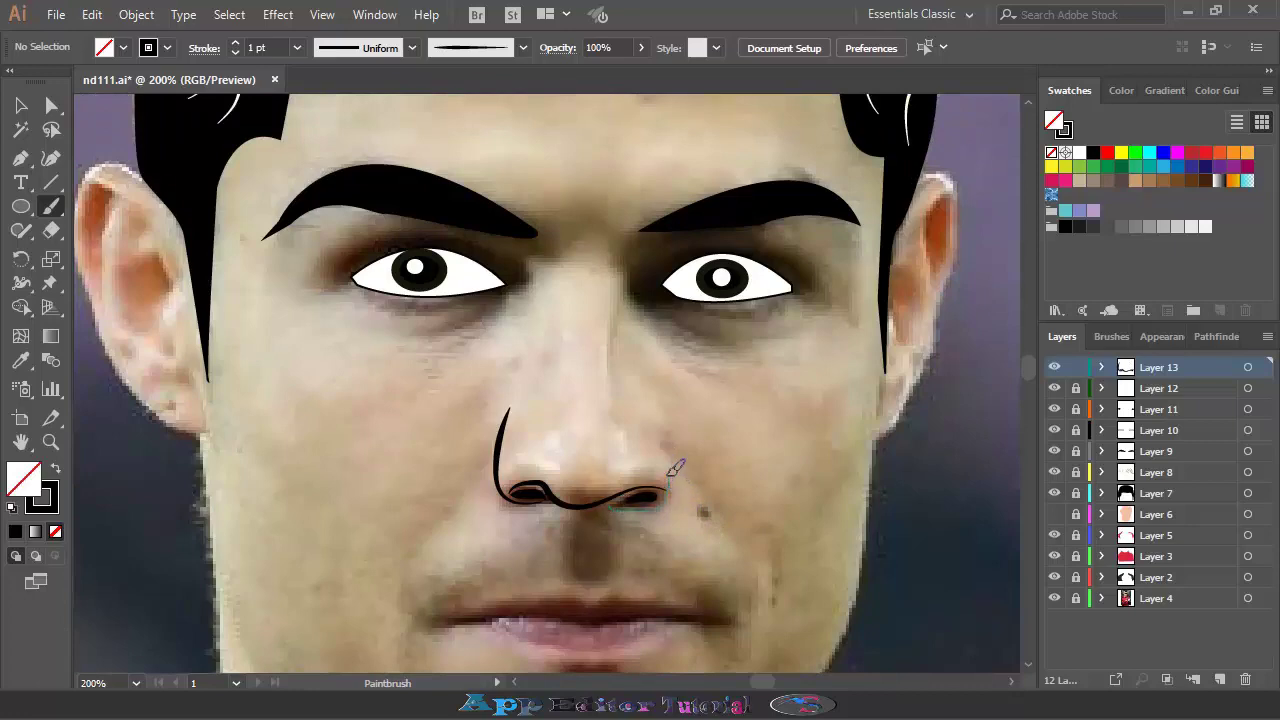
{"action": "scroll", "coordinate": [730, 450], "scroll_direction": "down", "scroll_amount": 1}
{"action": "scroll", "coordinate": [700, 457], "scroll_direction": "down", "scroll_amount": 1}
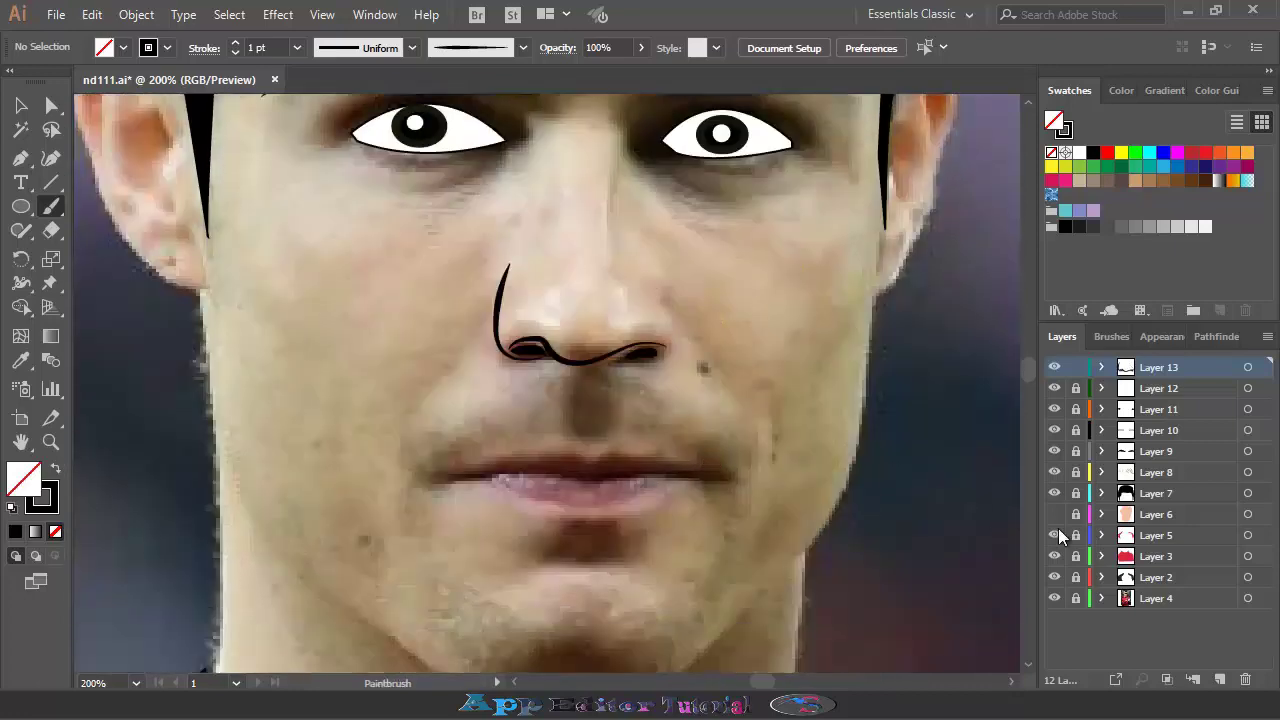
Compare against the skin fill, then brush the final right-side nose line along the nostril
{"action": "left_click", "coordinate": [1054, 514]}
{"action": "left_click", "coordinate": [1054, 514]}
{"action": "key", "text": "ctrl+minus"}
{"action": "key", "text": "ctrl+minus"}
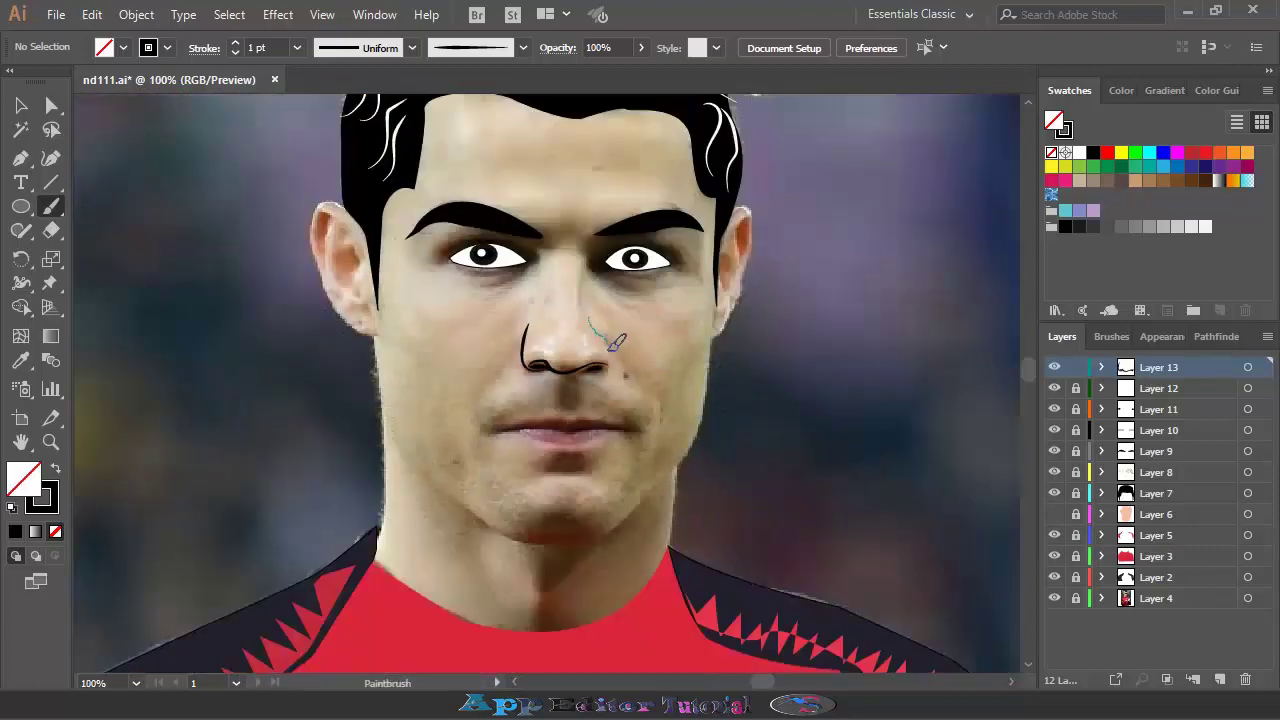
{"action": "left_click_drag", "start_coordinate": [603, 362], "coordinate": [600, 364]}
{"action": "key", "text": "ctrl+z"}
{"action": "left_click_drag", "start_coordinate": [601, 318], "coordinate": [646, 366]}
{"action": "key", "text": "ctrl+plus"}
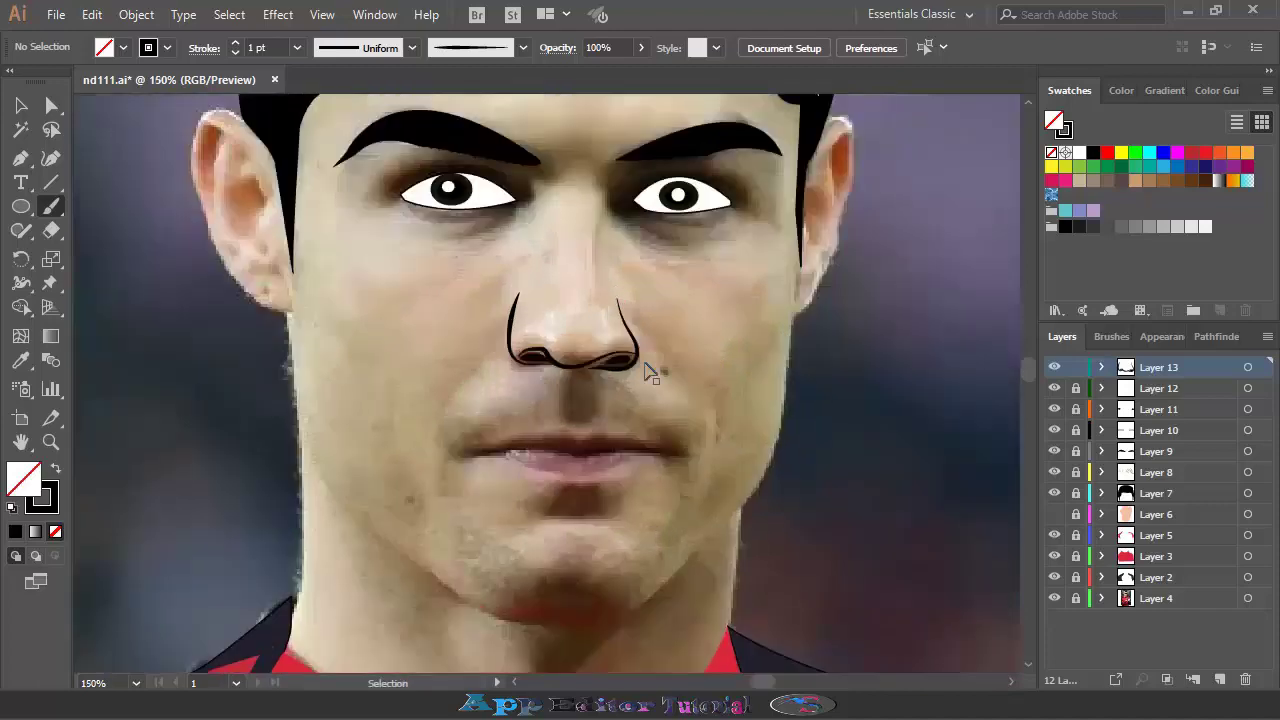
{"action": "key", "text": "ctrl+plus"}
{"action": "key", "text": "ctrl+plus"}
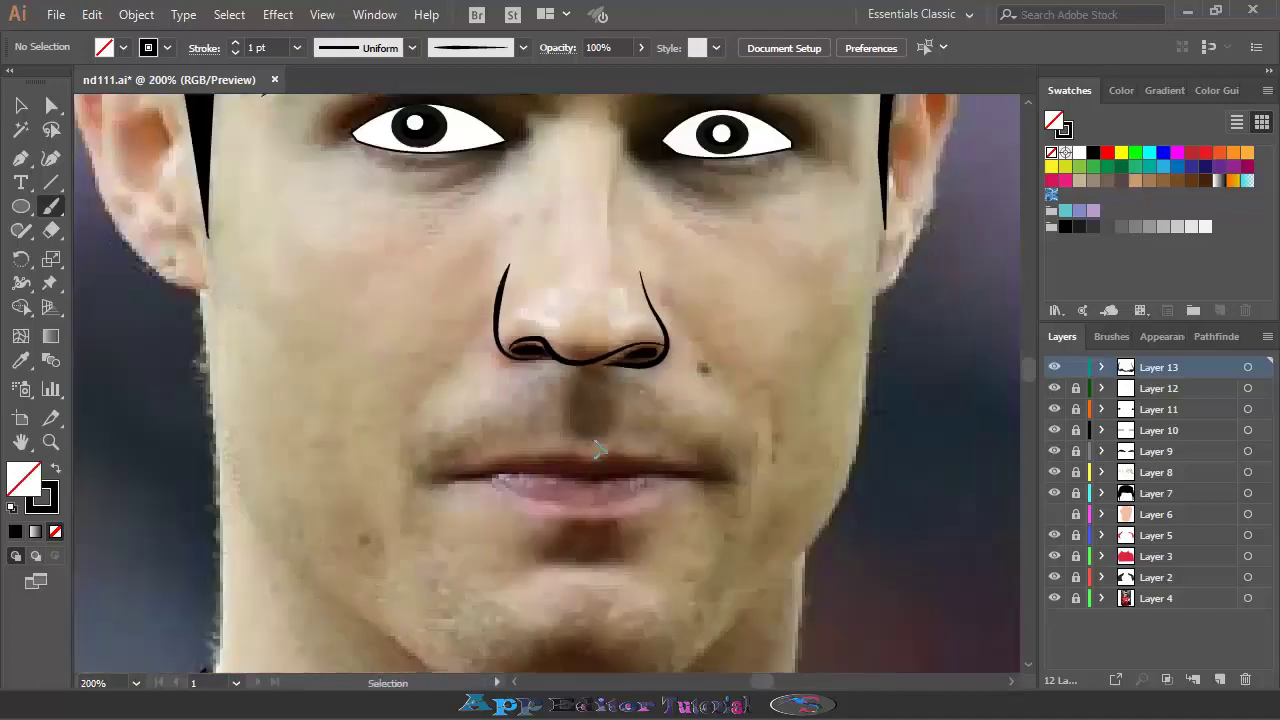
{"action": "key", "text": "ctrl+minus"}
{"action": "key", "text": "ctrl+minus"}
{"action": "key", "text": "ctrl+minus"}
Add a new layer and trace a closed upper-lip shape with the Pen tool
{"action": "left_click", "coordinate": [1054, 514]}
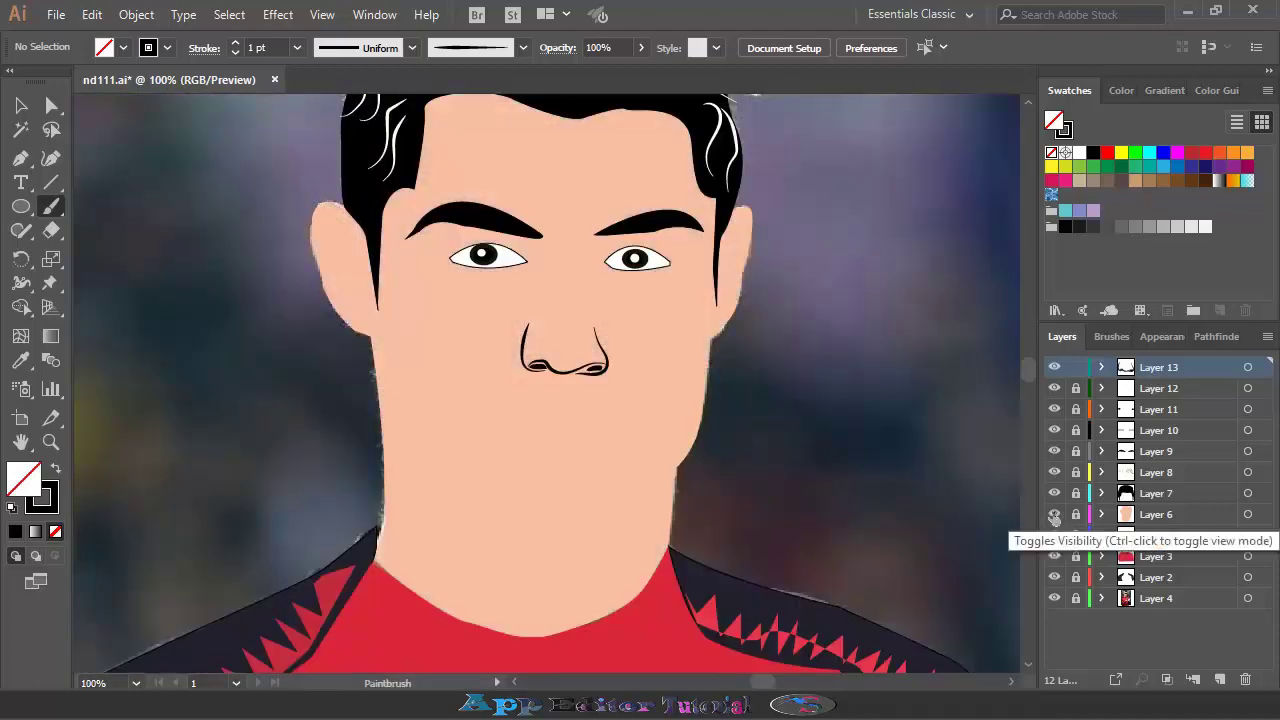
{"action": "left_click", "coordinate": [1054, 514]}
{"action": "scroll", "coordinate": [610, 440], "scroll_direction": "down", "scroll_amount": 3}
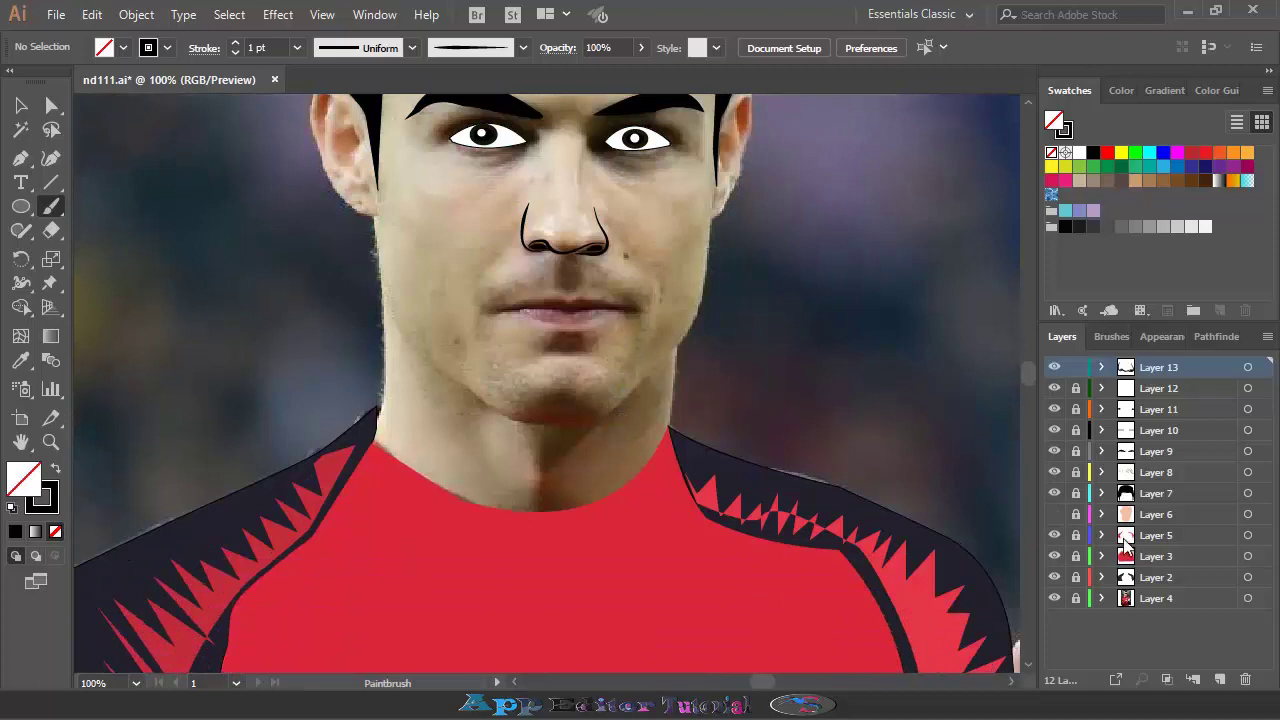
{"action": "left_click", "coordinate": [1220, 679]}
{"action": "key", "text": "ctrl+plus"}
{"action": "key", "text": "ctrl+plus"}
{"action": "scroll", "coordinate": [601, 381], "scroll_direction": "up", "scroll_amount": 3}
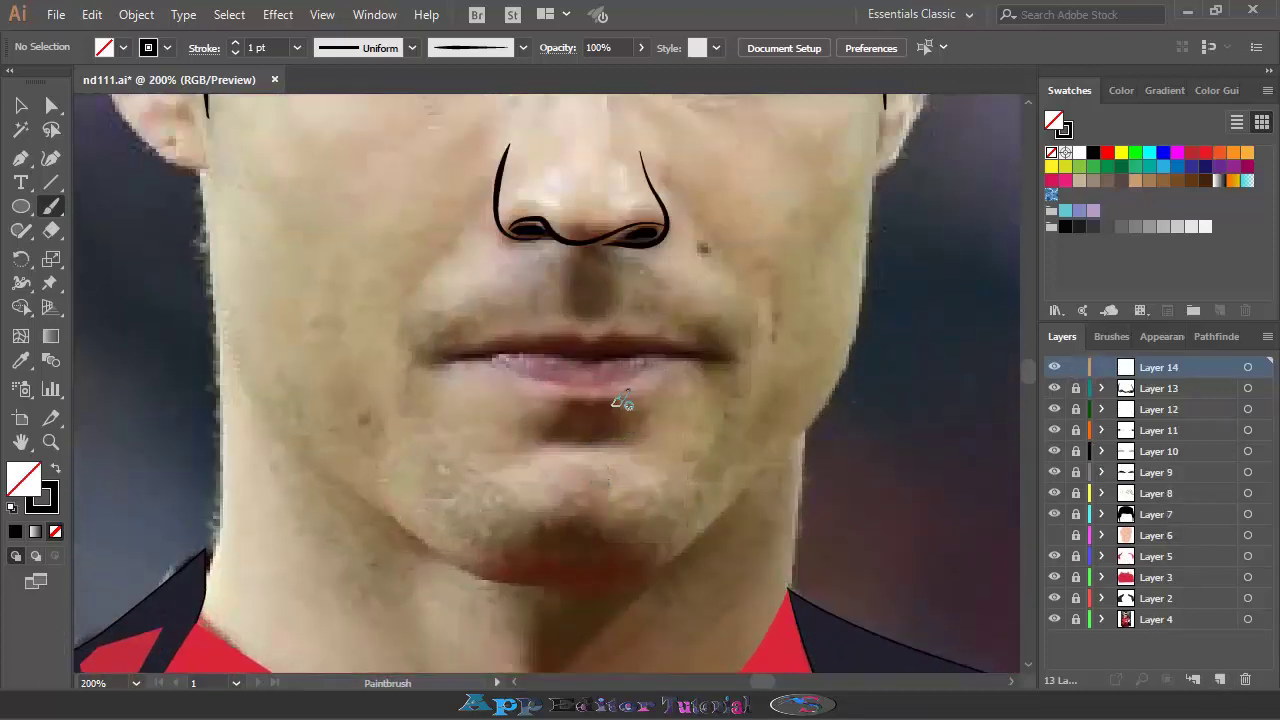
{"action": "key", "text": "p"}
{"action": "left_click", "coordinate": [451, 352]}
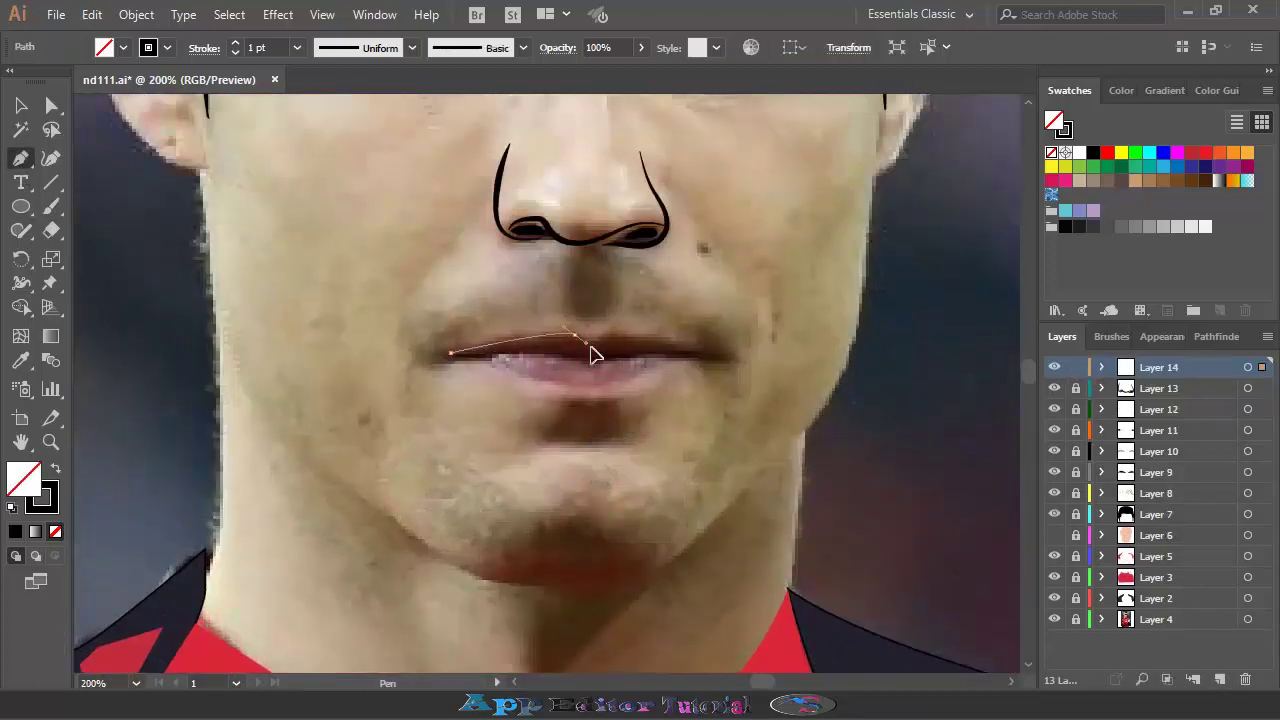
{"action": "left_click_drag", "start_coordinate": [597, 341], "coordinate": [619, 348]}
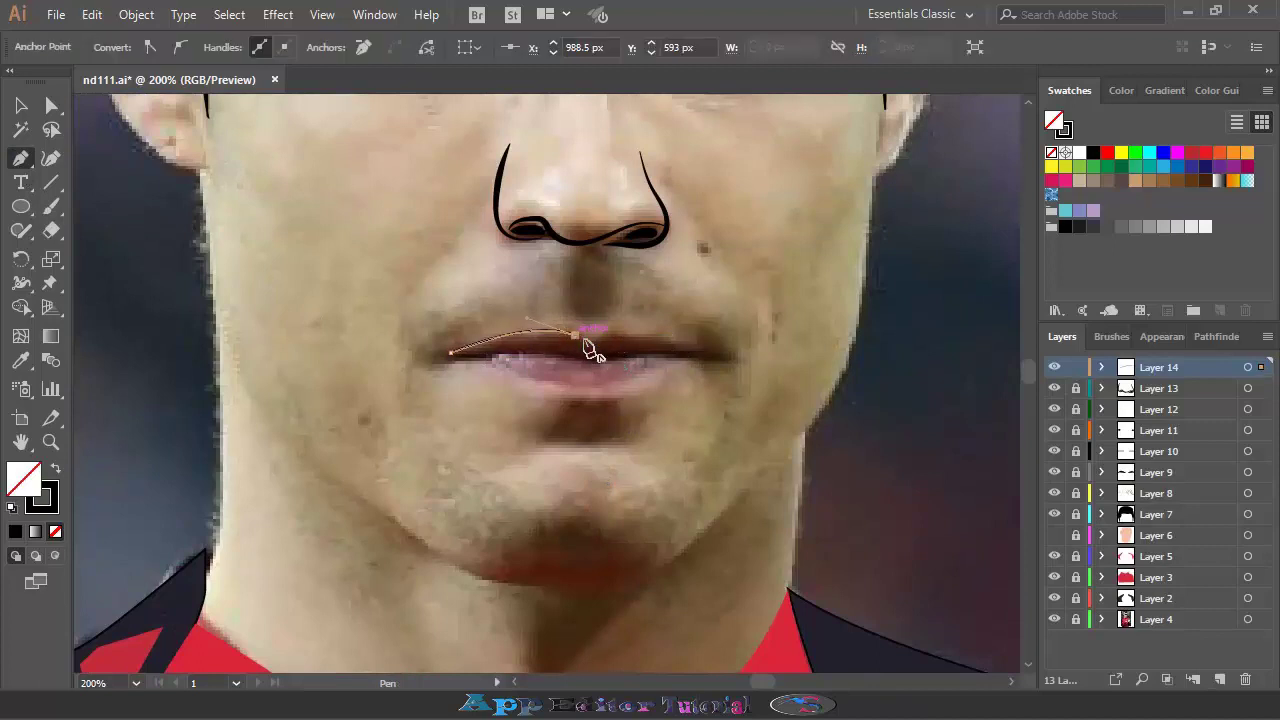
{"action": "left_click", "coordinate": [728, 353]}
{"action": "left_click", "coordinate": [451, 352]}
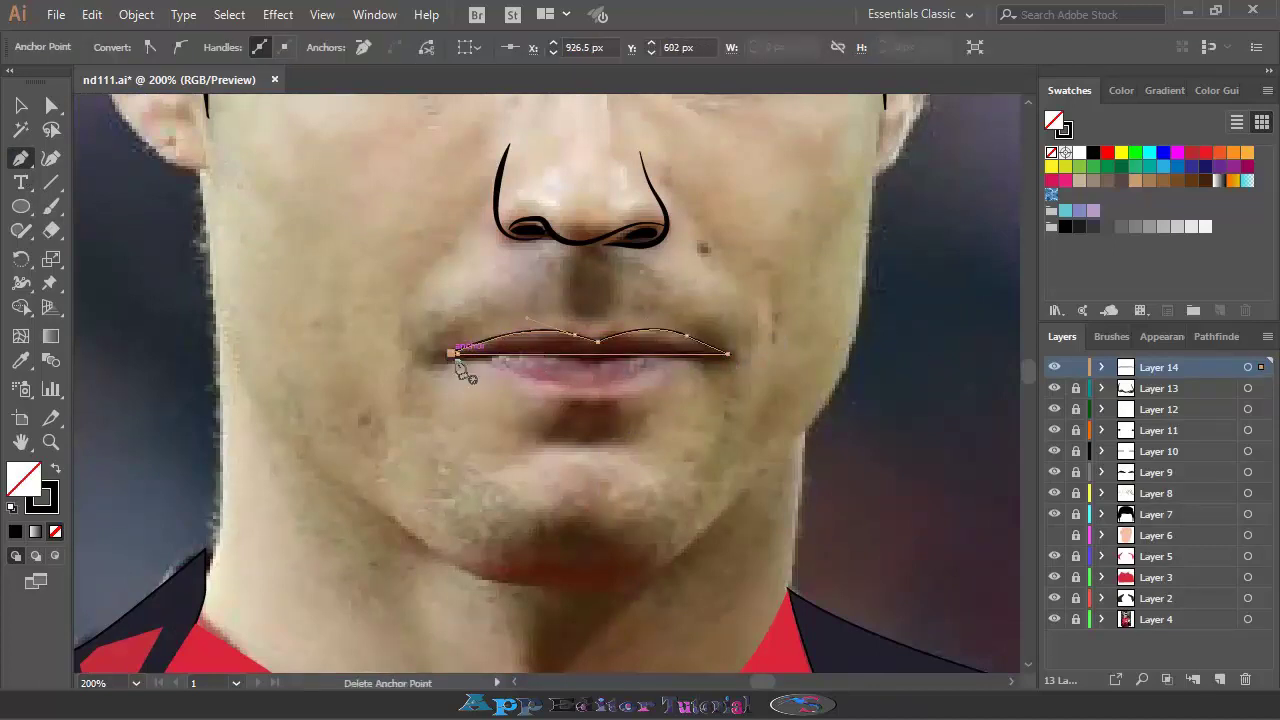
Fill the upper lip with pink sampled from the photo's lips, then add another layer
{"action": "left_click", "coordinate": [20, 360]}
{"action": "left_click", "coordinate": [660, 336]}
{"action": "left_click", "coordinate": [630, 369]}
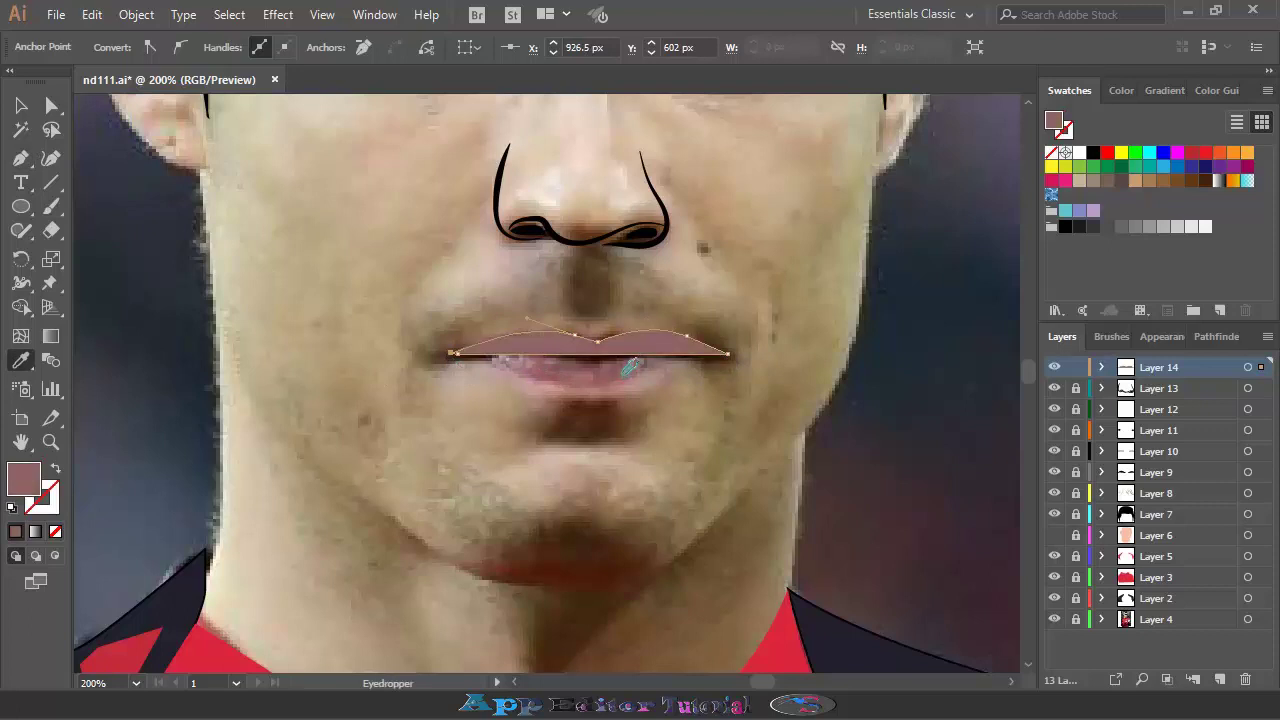
{"action": "key", "text": "ctrl+shift+a"}
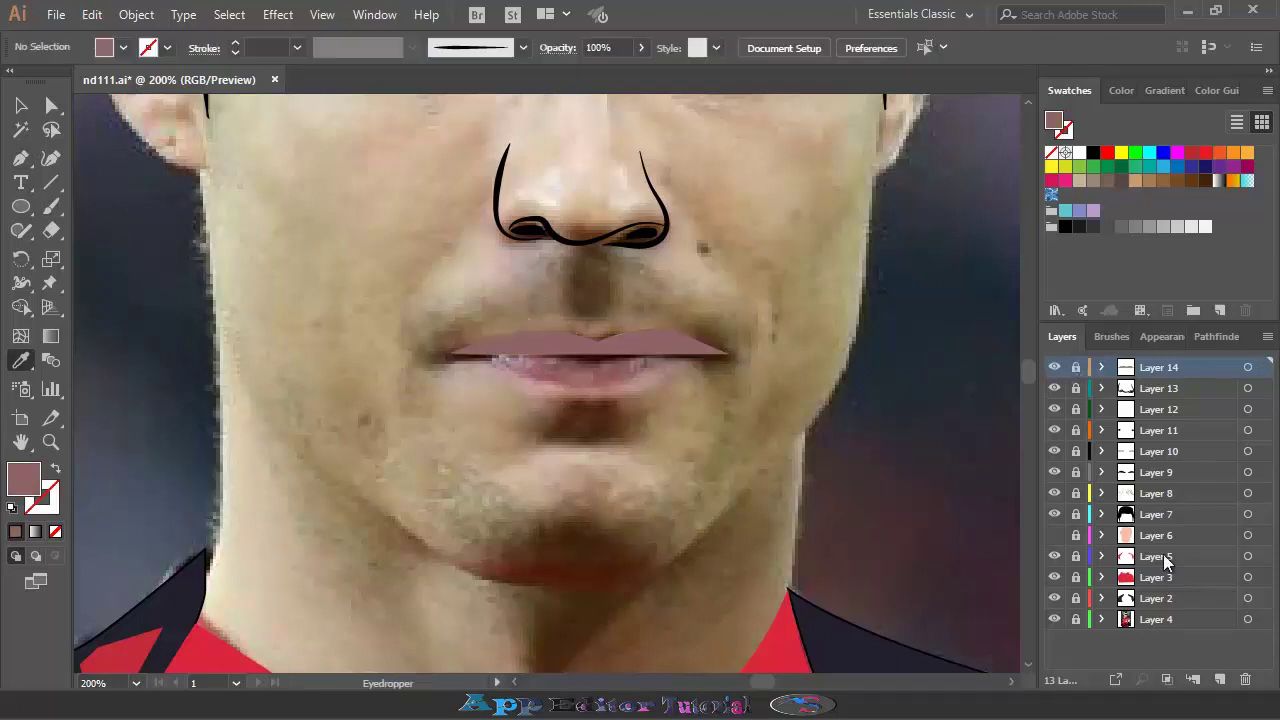
{"action": "left_click", "coordinate": [1220, 679]}
{"action": "left_click", "coordinate": [20, 158]}
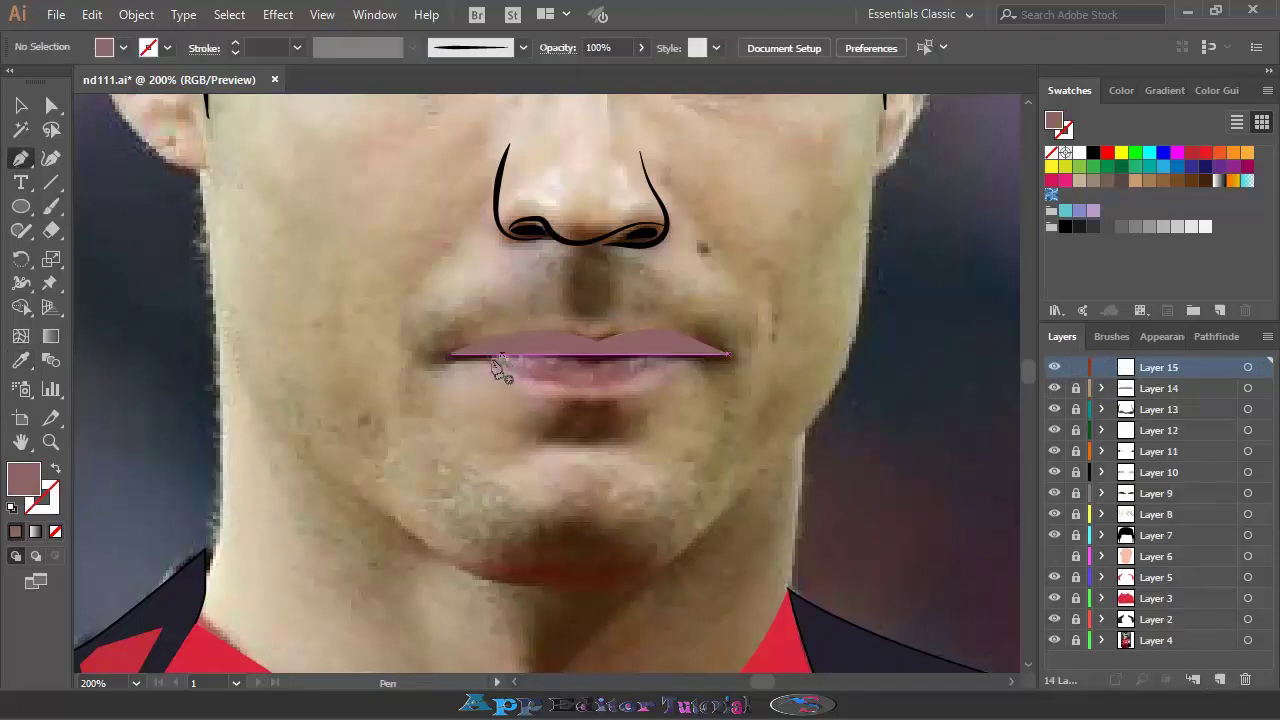
Trace a closed lower-lip shape below the mouth with the Pen tool
{"action": "left_click", "coordinate": [484, 358]}
{"action": "left_click_drag", "start_coordinate": [634, 390], "coordinate": [700, 369]}
{"action": "left_click", "coordinate": [711, 360]}
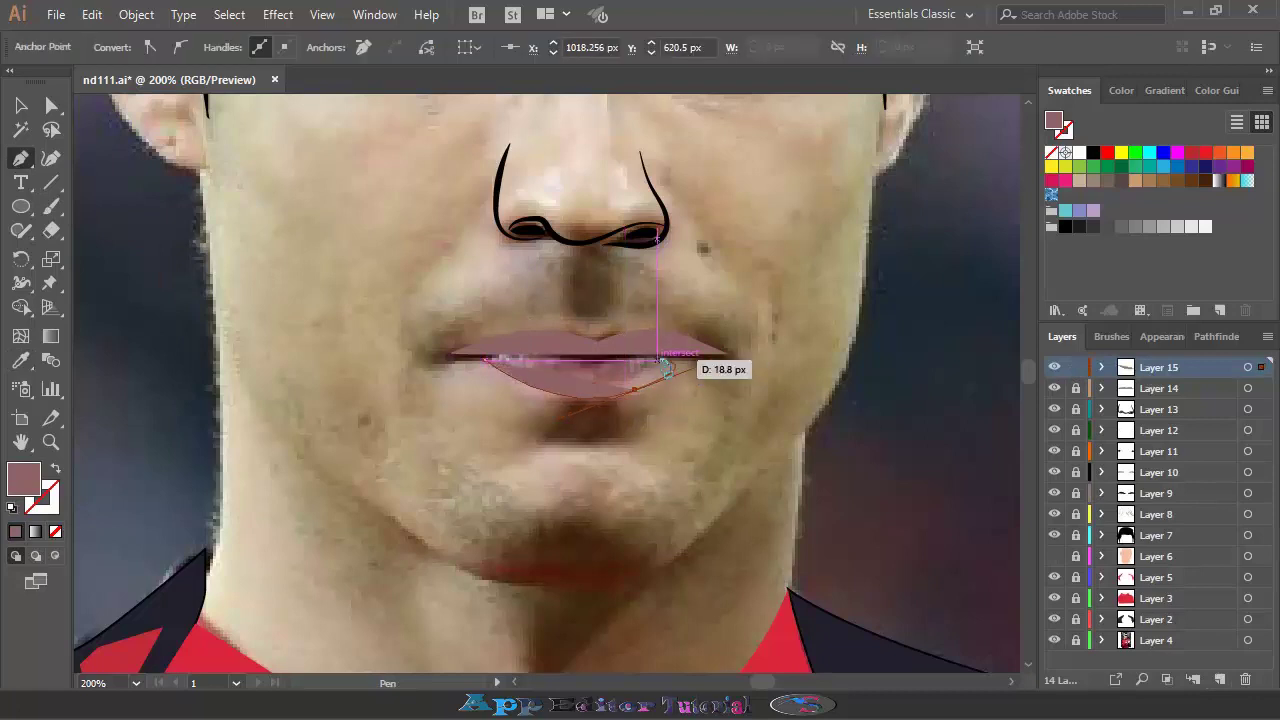
{"action": "left_click", "coordinate": [486, 359]}
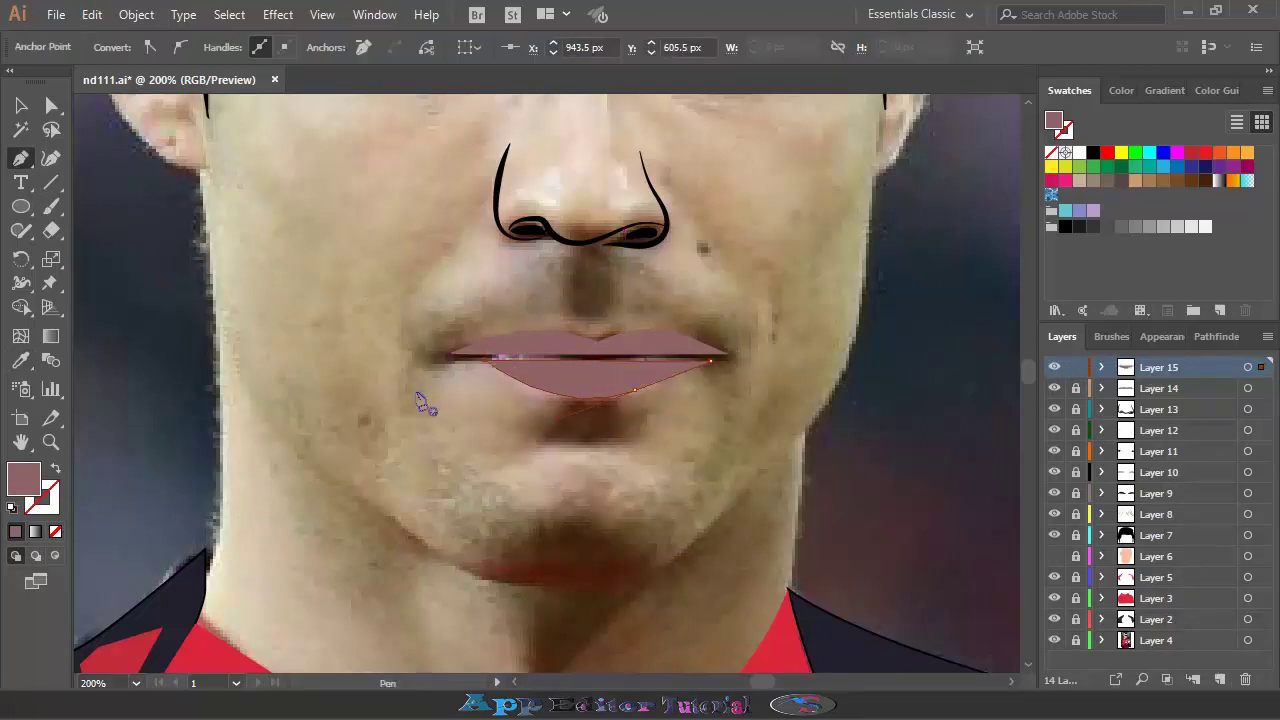
{"action": "key", "text": "ctrl+shift+a"}
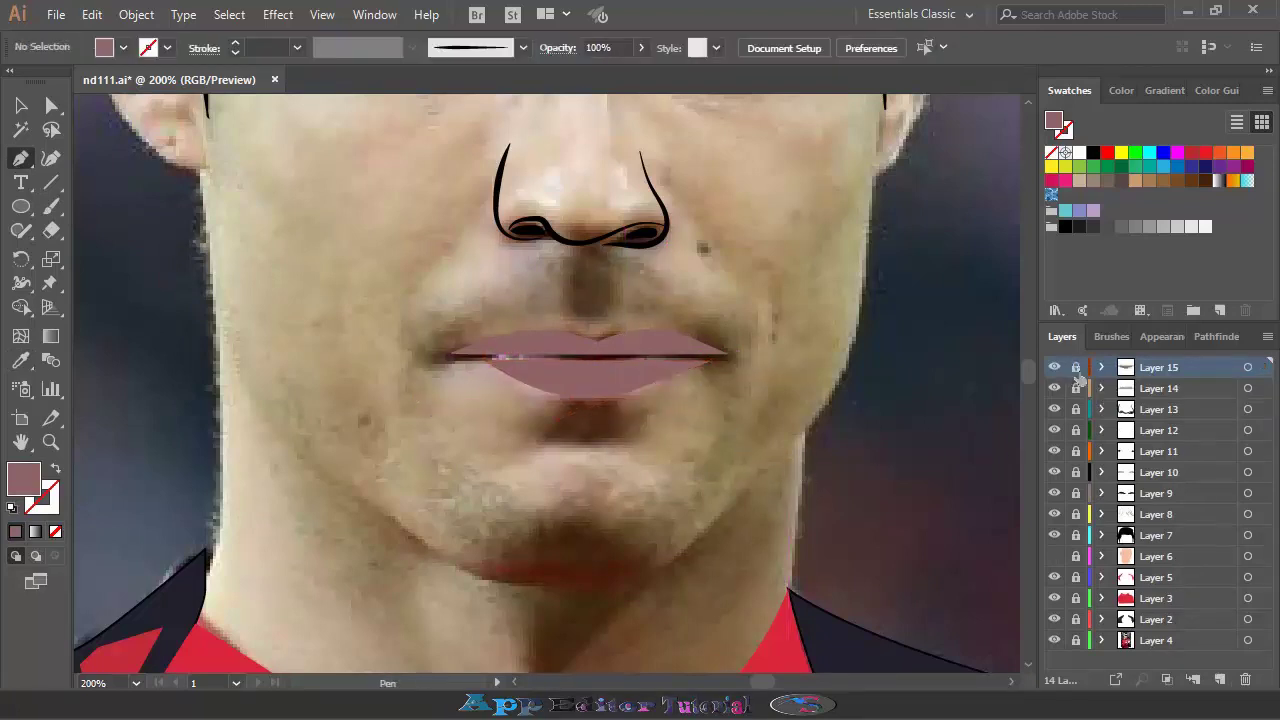
Reshape the lower lip and raise its colour saturation in Recolor Artwork
{"action": "left_click", "coordinate": [21, 105]}
{"action": "left_click", "coordinate": [530, 380]}
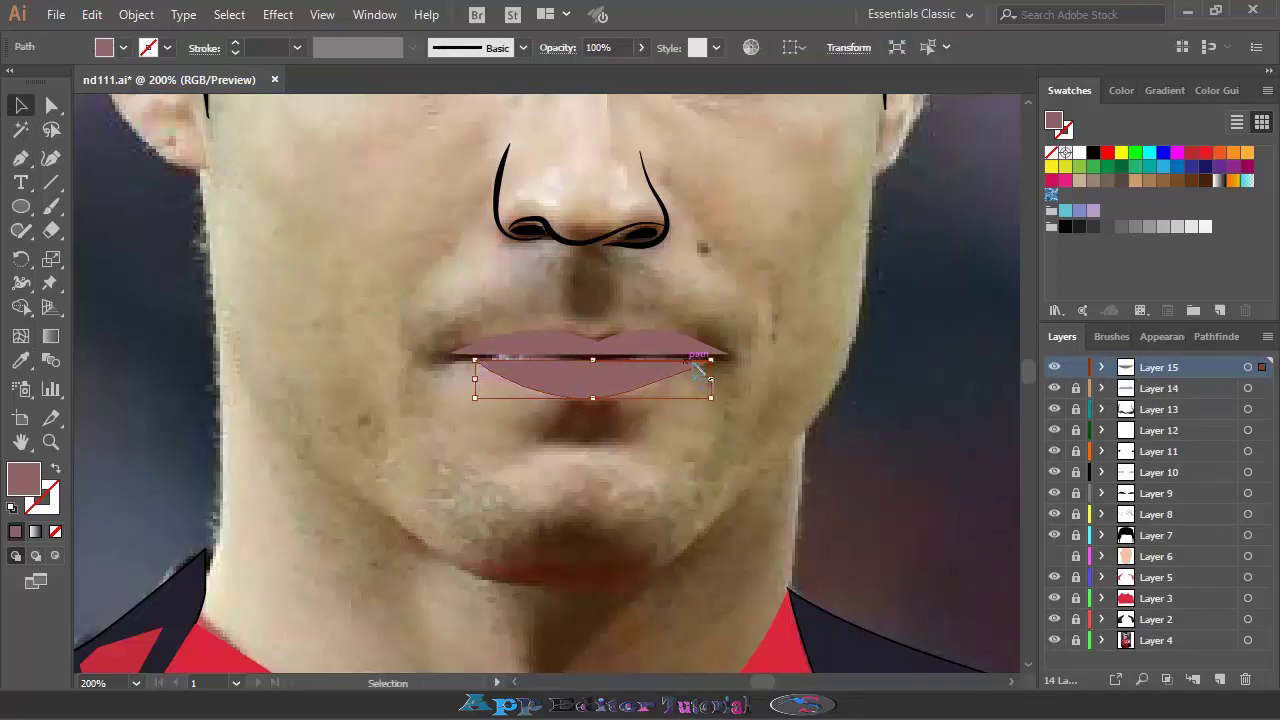
{"action": "left_click_drag", "start_coordinate": [712, 382], "coordinate": [716, 382]}
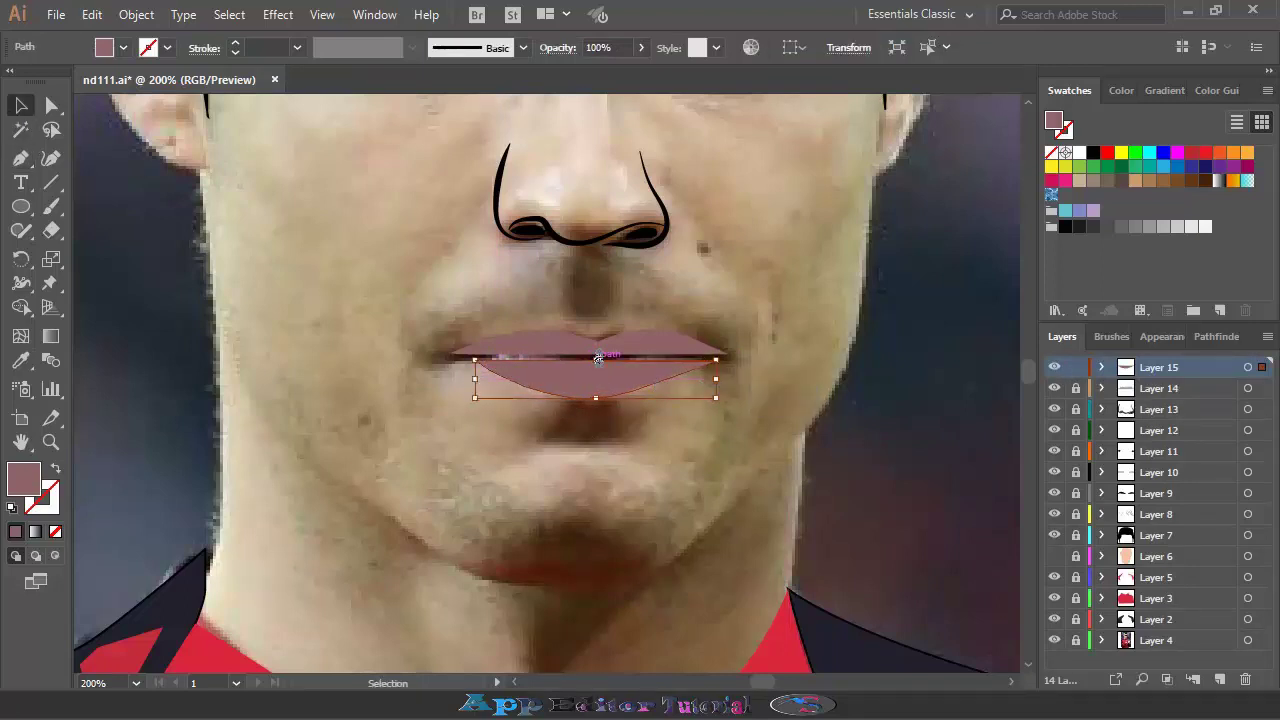
{"action": "left_click_drag", "start_coordinate": [595, 359], "coordinate": [597, 355]}
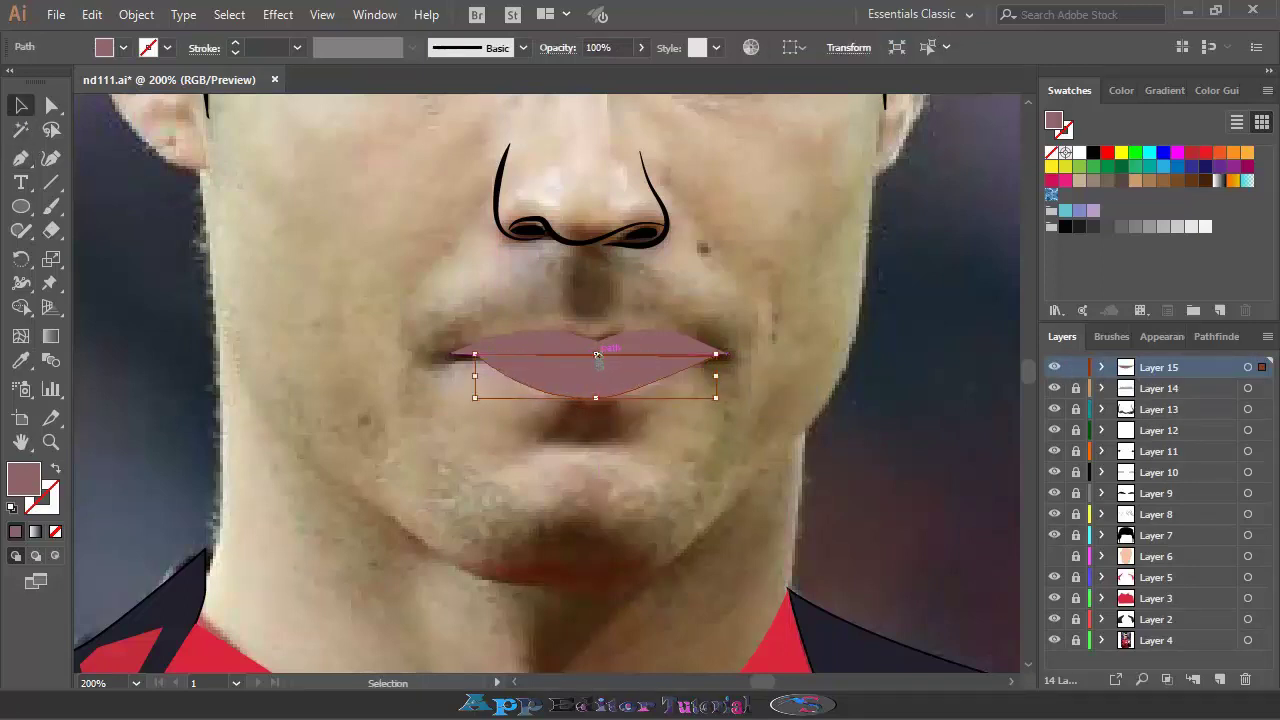
{"action": "left_click", "coordinate": [751, 47]}
{"action": "left_click_drag", "start_coordinate": [817, 505], "coordinate": [832, 508]}
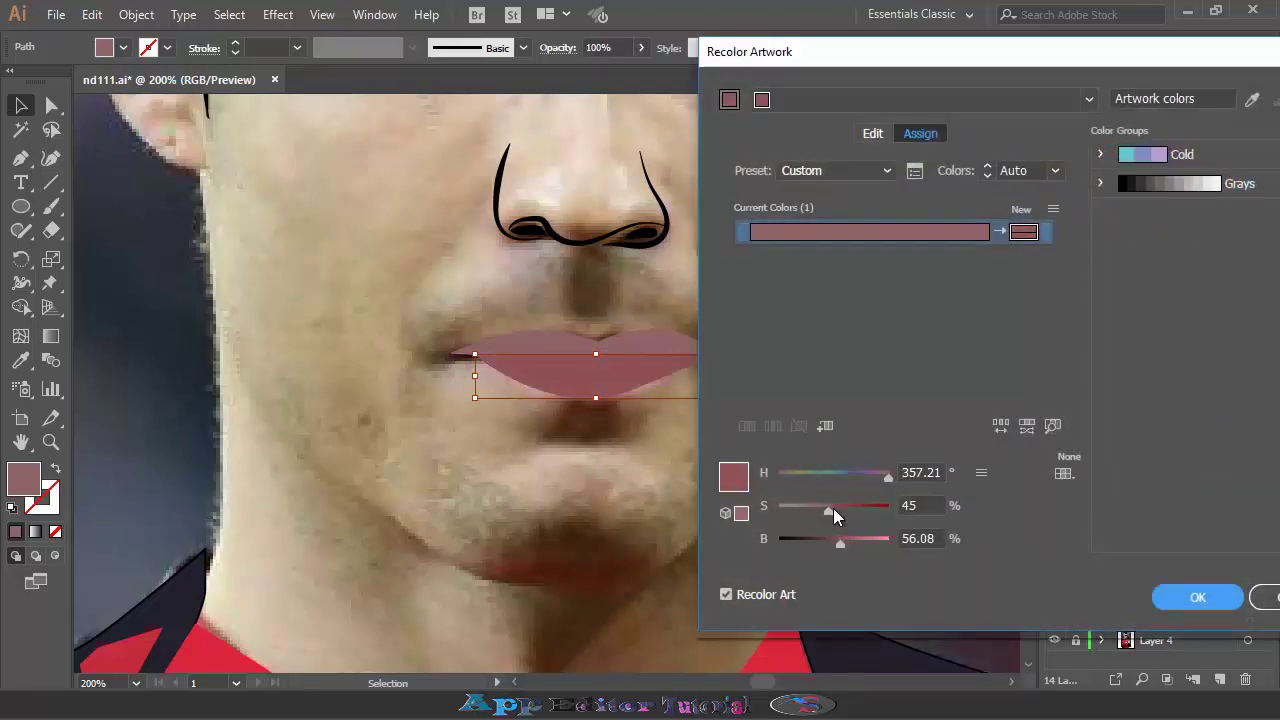
{"action": "left_click", "coordinate": [1165, 598]}
{"action": "left_click", "coordinate": [1015, 378]}
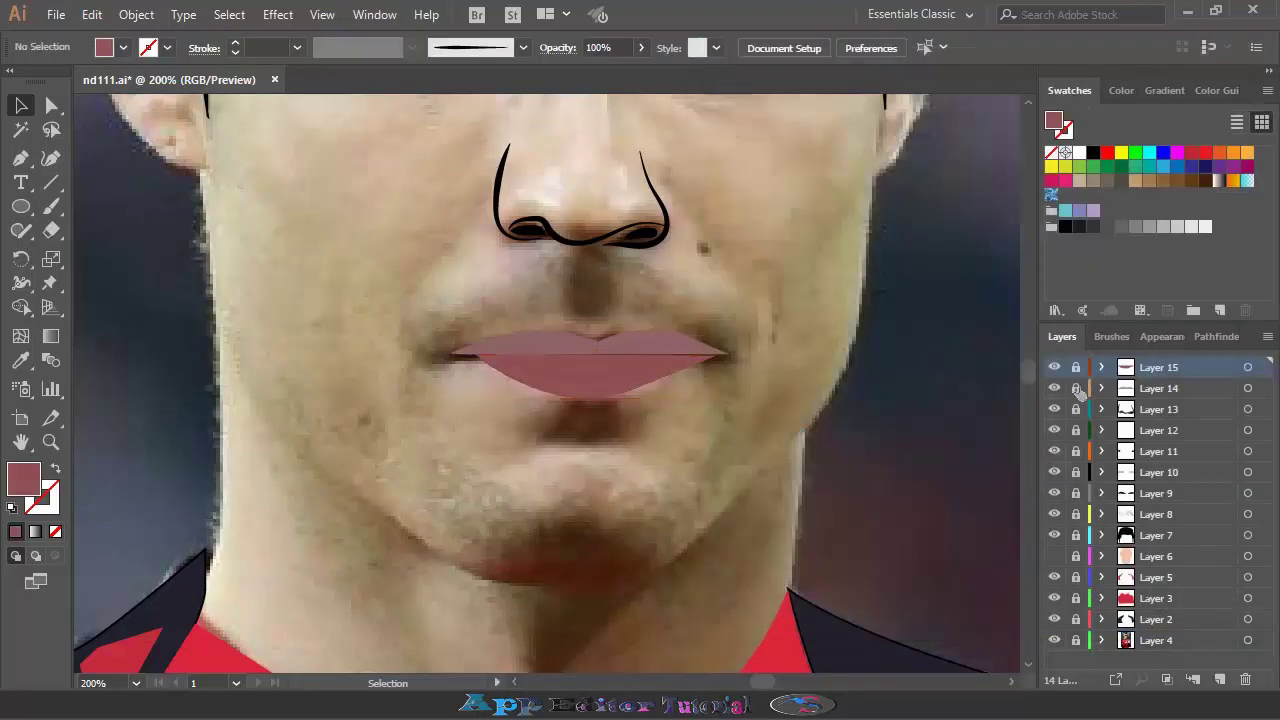
Lower the lip colour's brightness to about 54% and lock Layer 14
{"action": "left_click", "coordinate": [634, 358]}
{"action": "left_click", "coordinate": [741, 48]}
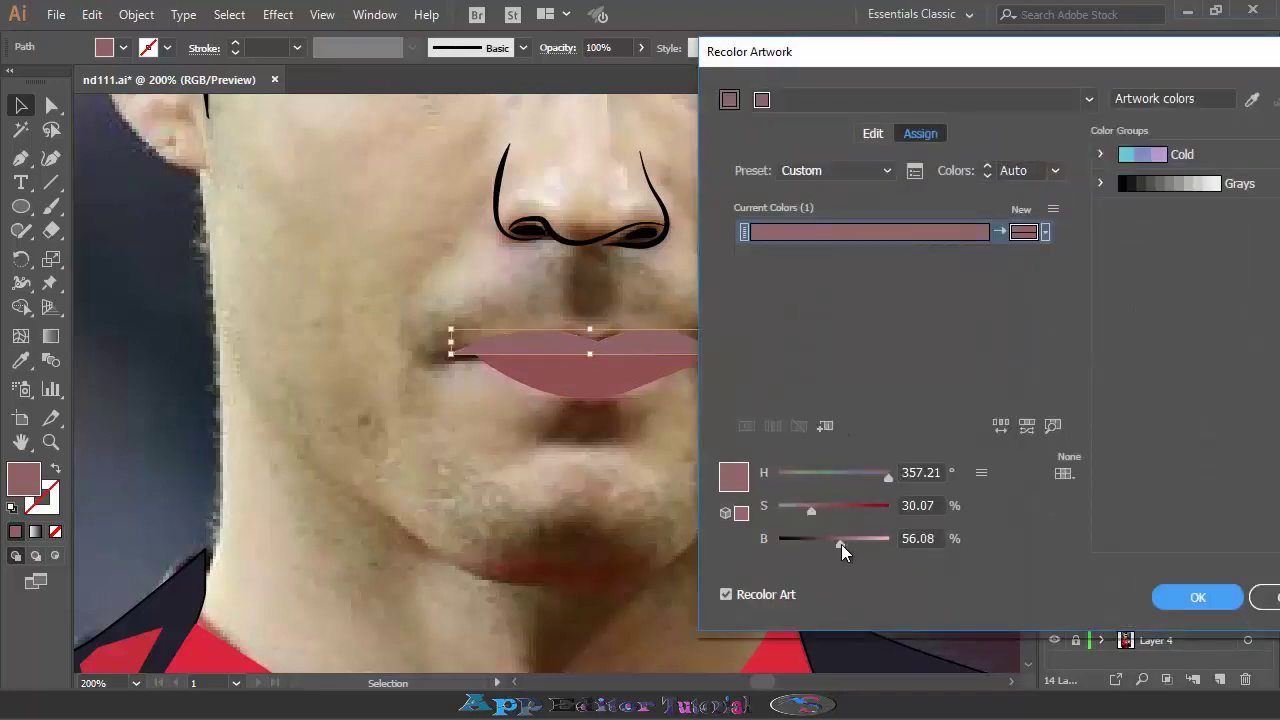
{"action": "left_click_drag", "start_coordinate": [841, 544], "coordinate": [839, 541]}
{"action": "left_click", "coordinate": [1165, 598]}
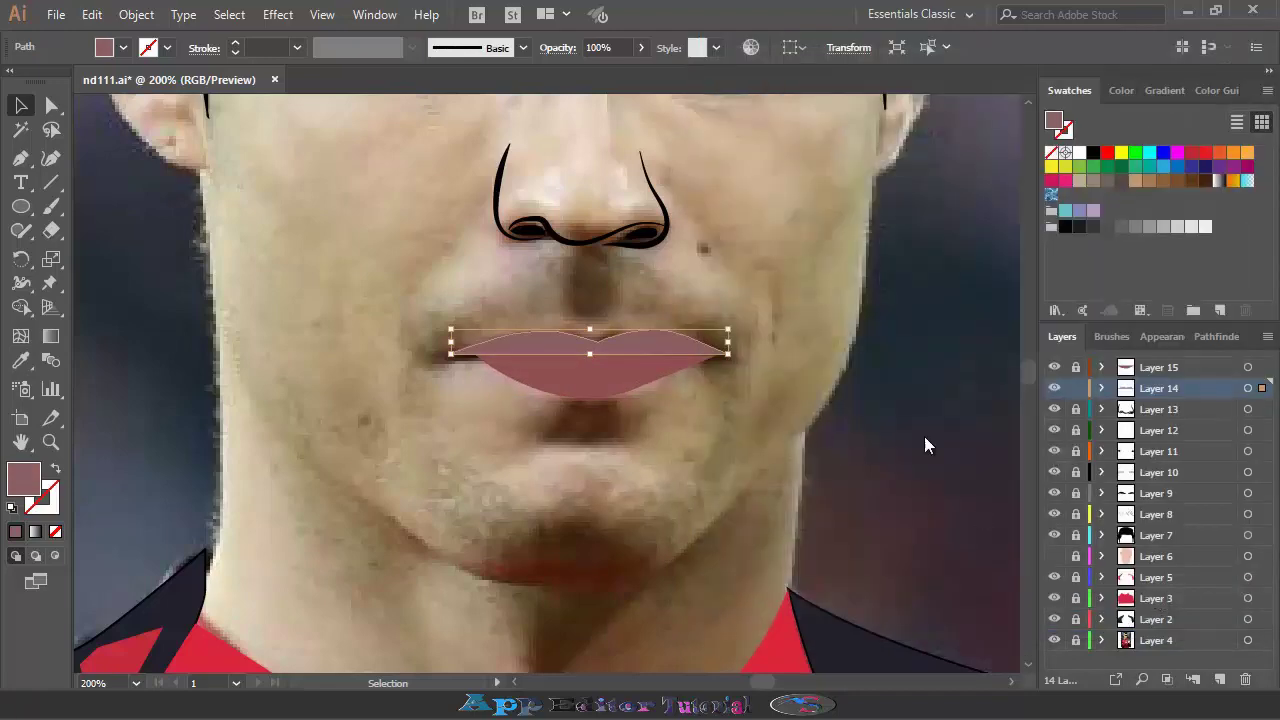
{"action": "left_click", "coordinate": [1076, 388]}
{"action": "left_click", "coordinate": [1076, 367]}
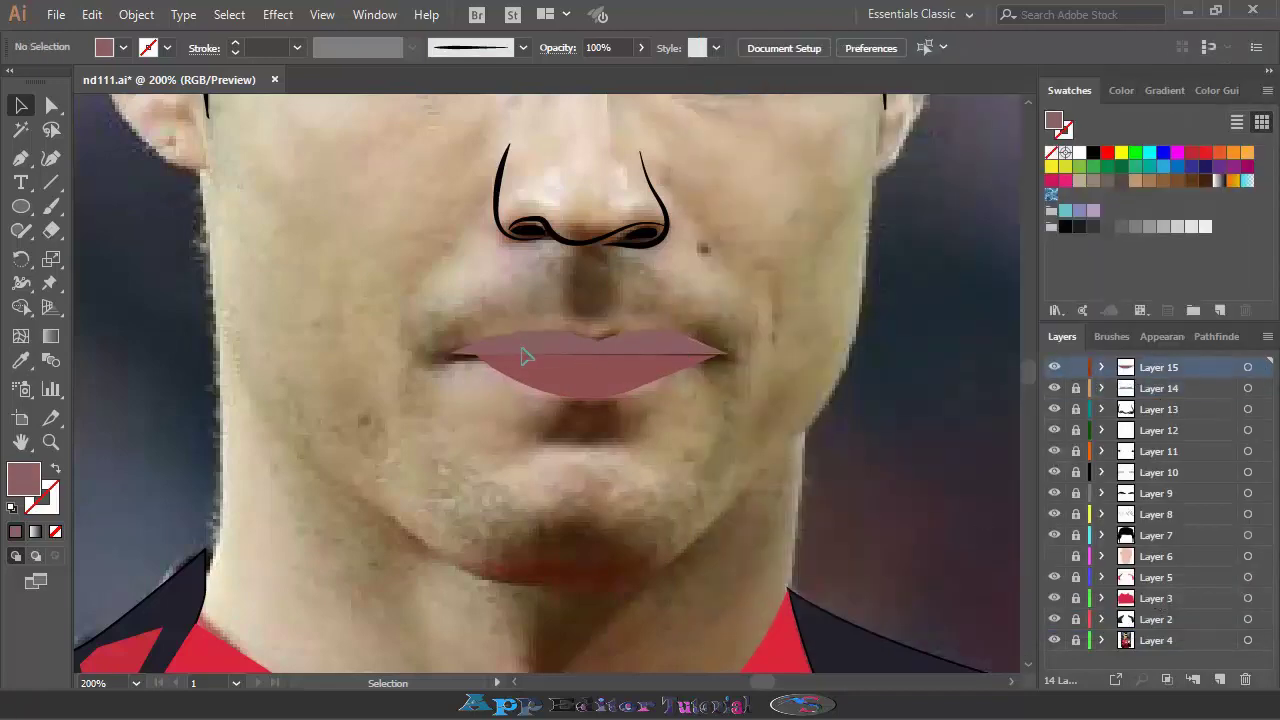
Widen and slim the lower lip to match the upper, lock Layer 15, and add Layer 16
{"action": "left_click", "coordinate": [1076, 388]}
{"action": "left_click", "coordinate": [543, 343]}
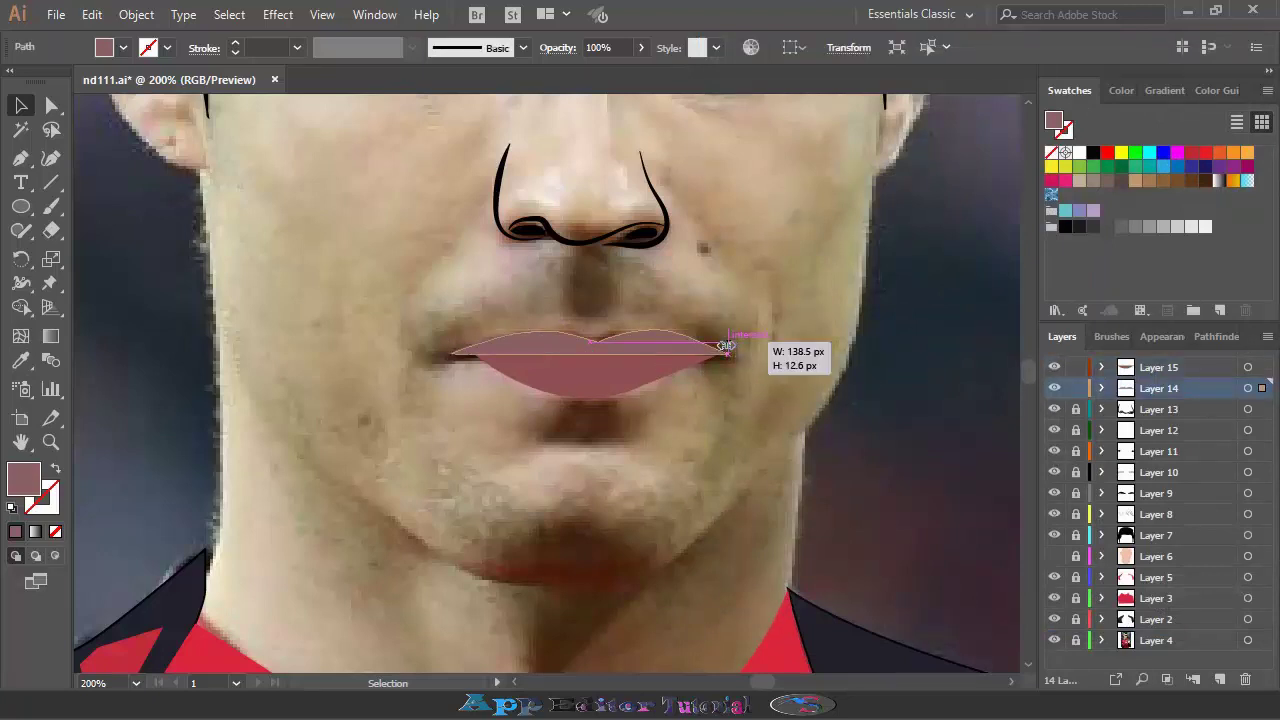
{"action": "left_click", "coordinate": [623, 378]}
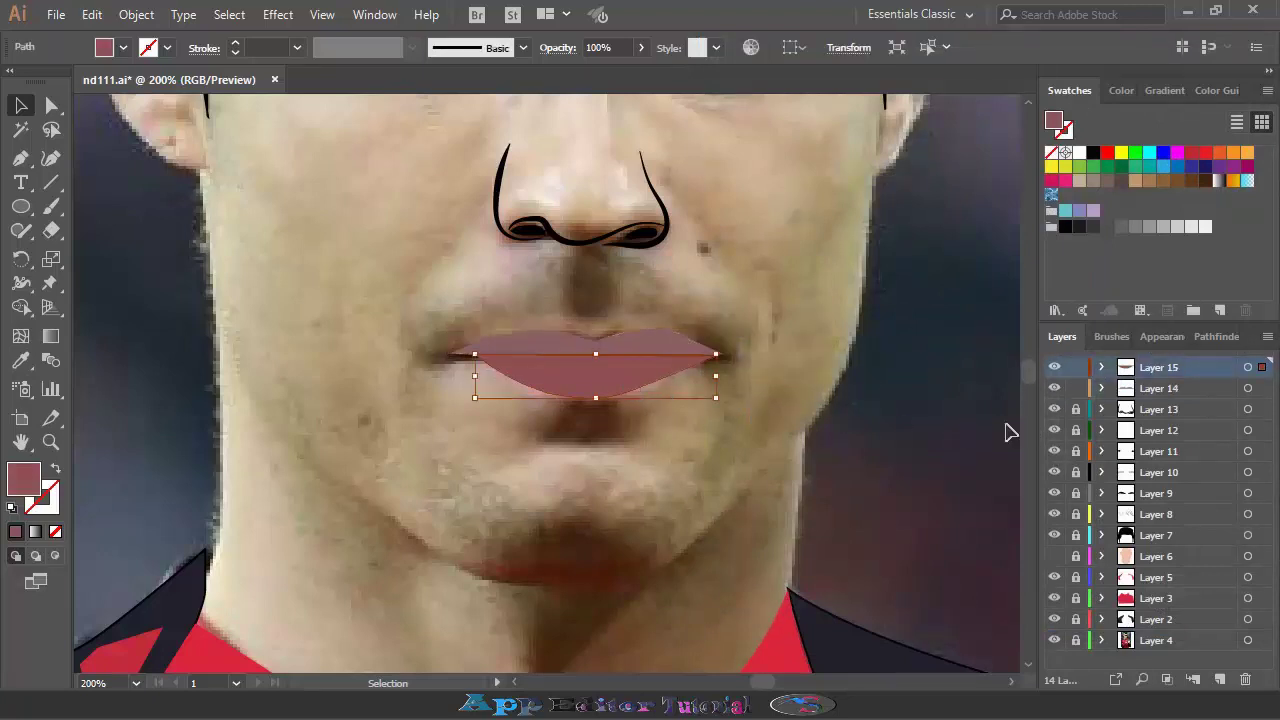
{"action": "left_click_drag", "start_coordinate": [717, 378], "coordinate": [723, 378]}
{"action": "left_click_drag", "start_coordinate": [474, 376], "coordinate": [456, 376]}
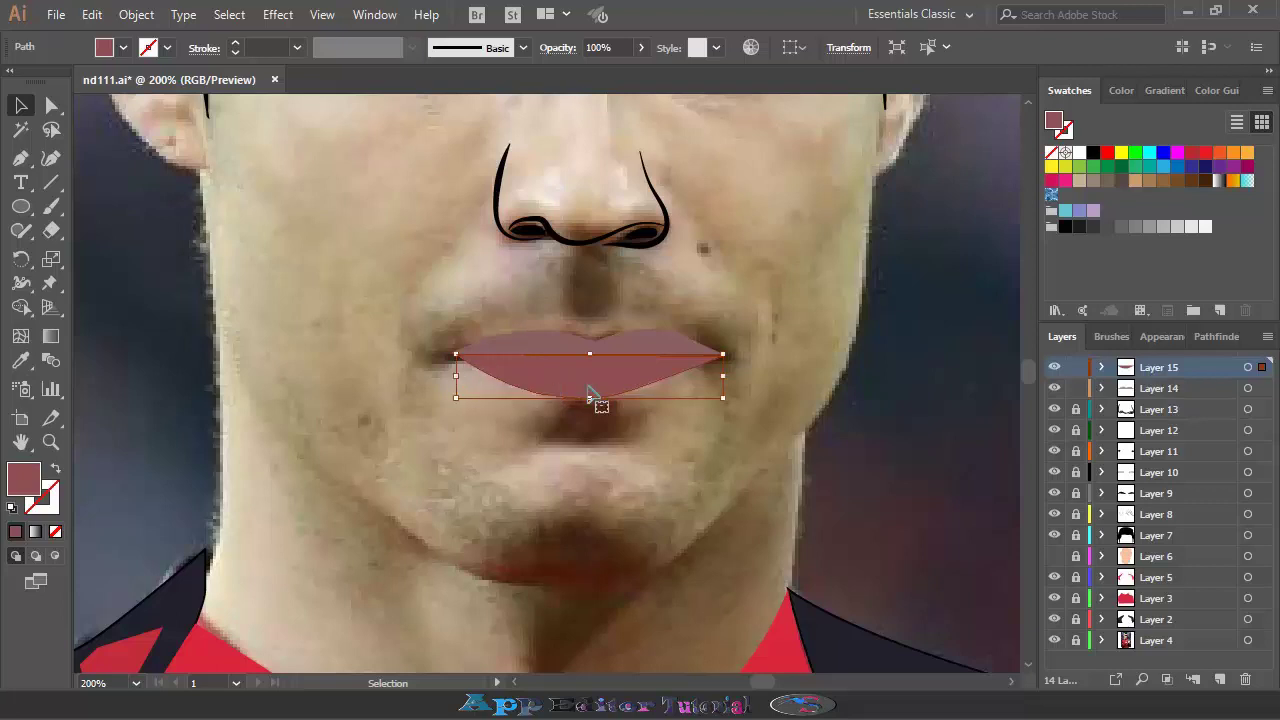
{"action": "left_click_drag", "start_coordinate": [590, 398], "coordinate": [598, 391]}
{"action": "left_click", "coordinate": [1075, 367]}
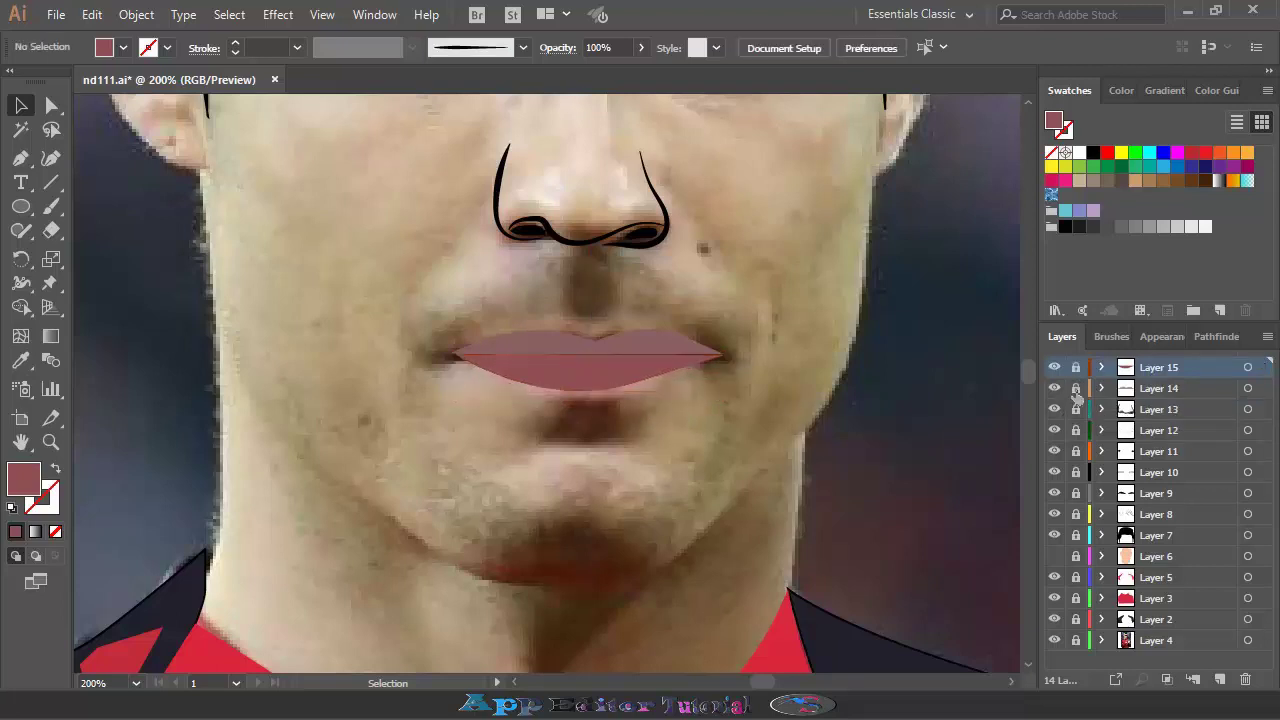
{"action": "left_click", "coordinate": [1219, 679]}
Set a black stroke with no fill and switch to the Paintbrush tool
{"action": "left_click", "coordinate": [55, 469]}
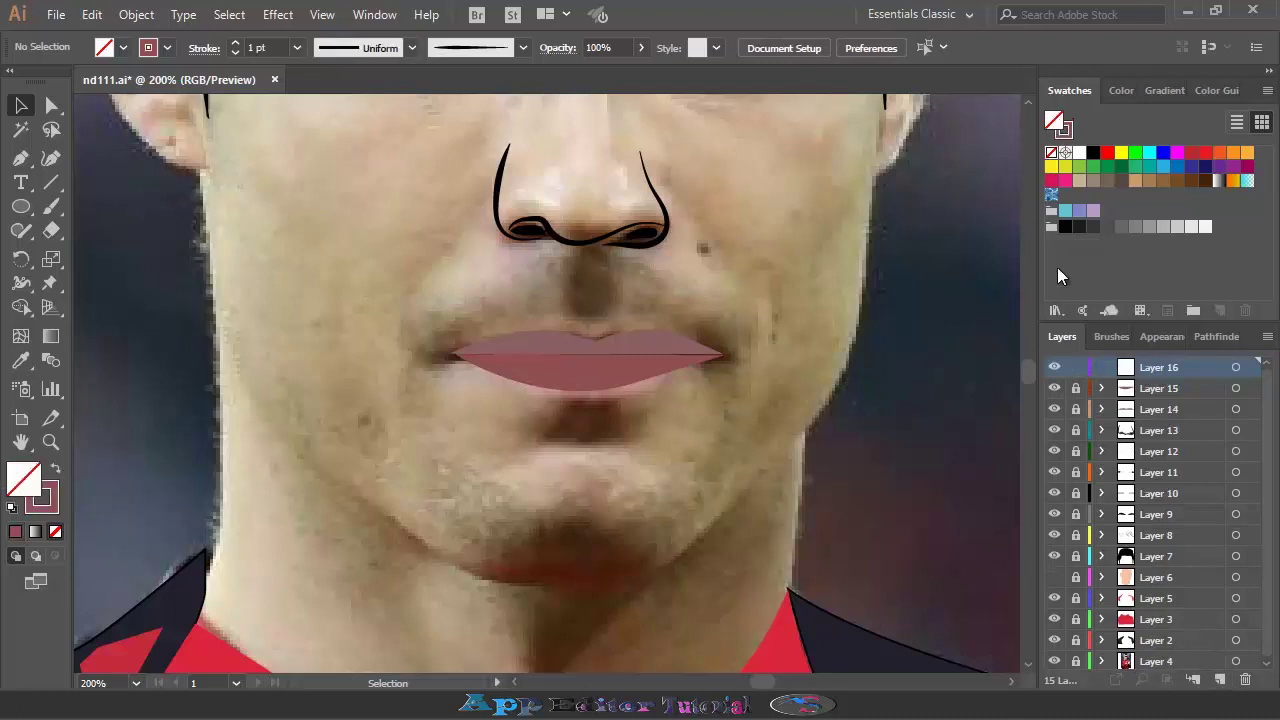
{"action": "left_click", "coordinate": [1111, 336]}
{"action": "left_click", "coordinate": [1062, 336]}
{"action": "left_click", "coordinate": [1093, 151]}
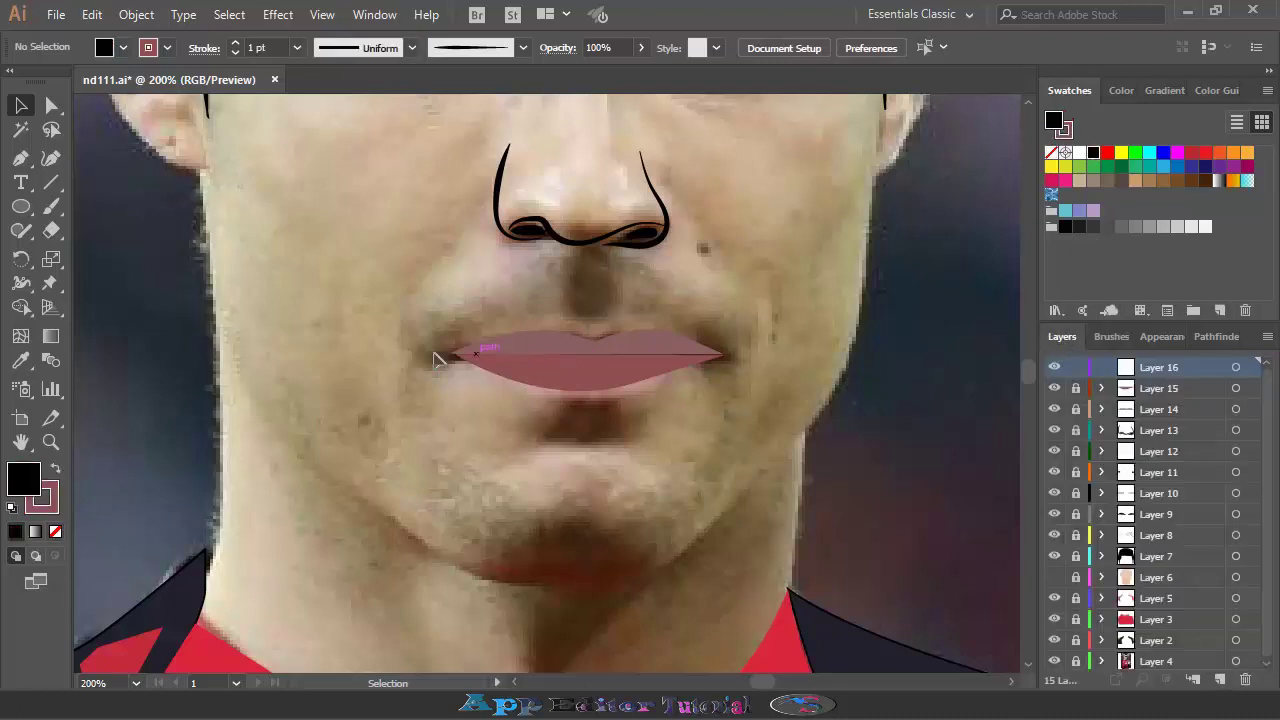
{"action": "left_click", "coordinate": [51, 206]}
{"action": "left_click", "coordinate": [56, 469]}
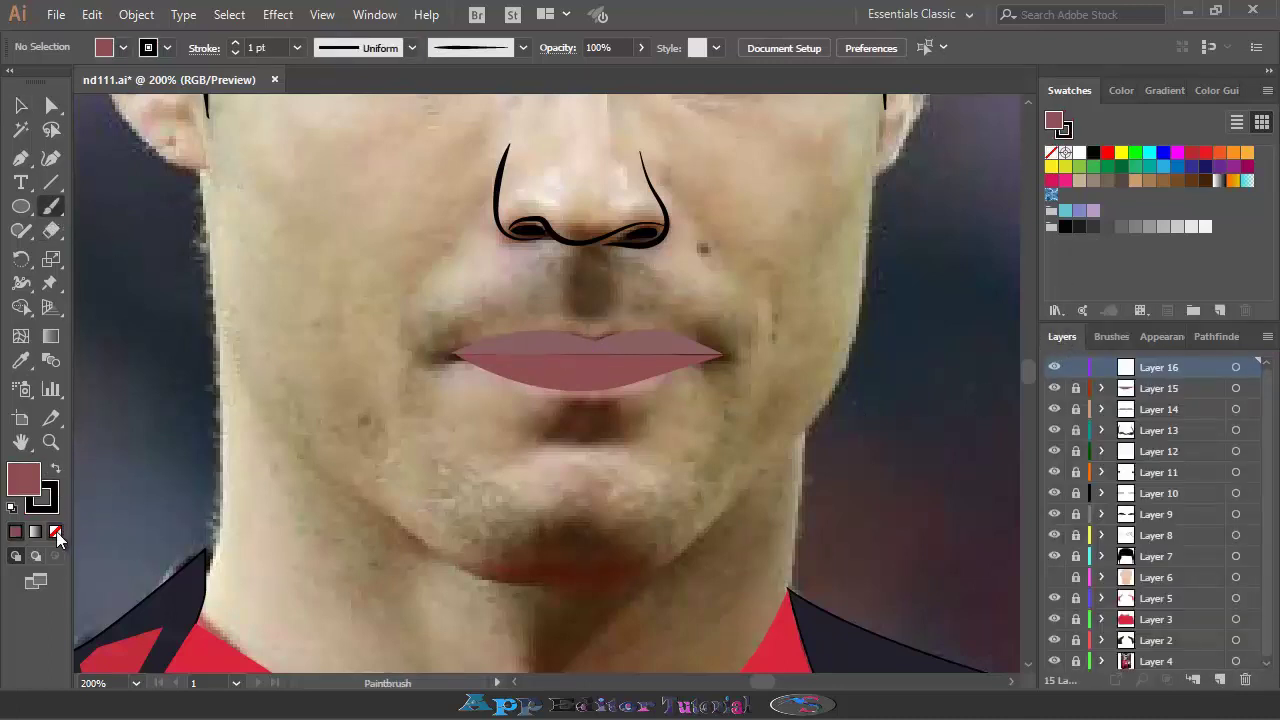
{"action": "left_click", "coordinate": [55, 531]}
Paint a thin black line along the lip seam, then make Layer 6 visible again
{"action": "key", "text": "ctrl+equal"}
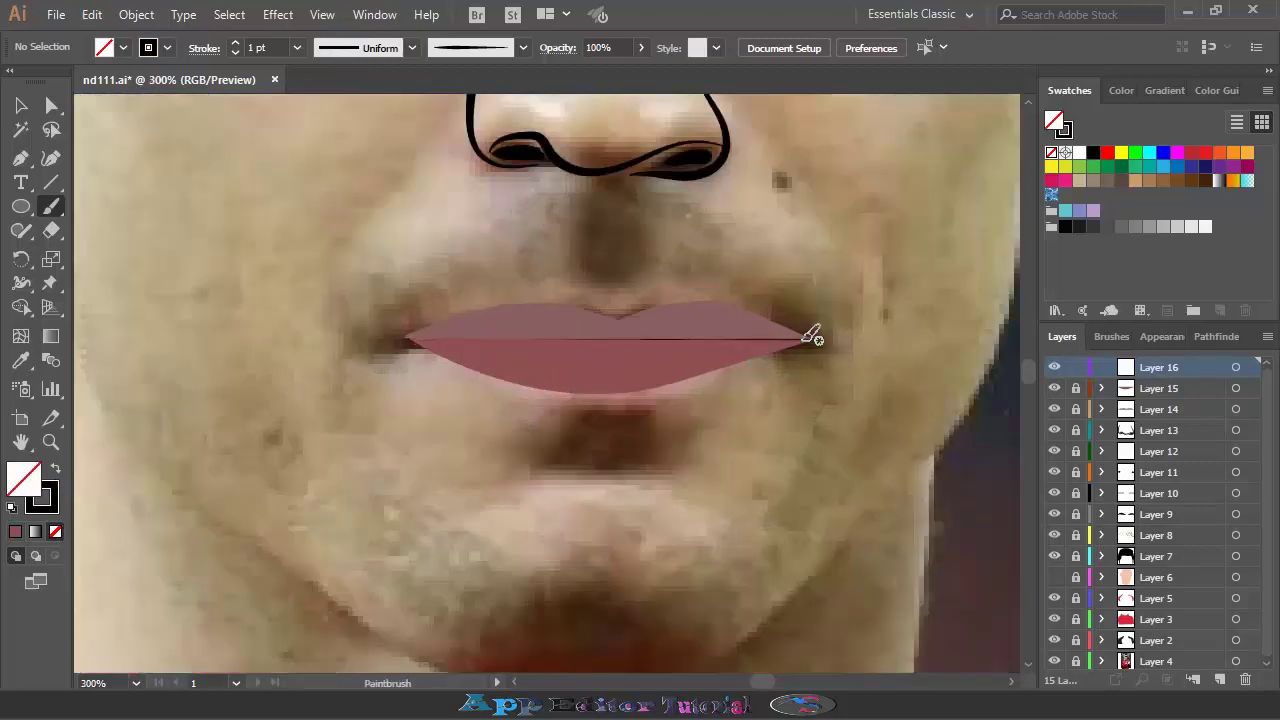
{"action": "left_click_drag", "start_coordinate": [418, 333], "coordinate": [806, 331]}
{"action": "left_click_drag", "start_coordinate": [800, 345], "coordinate": [843, 358]}
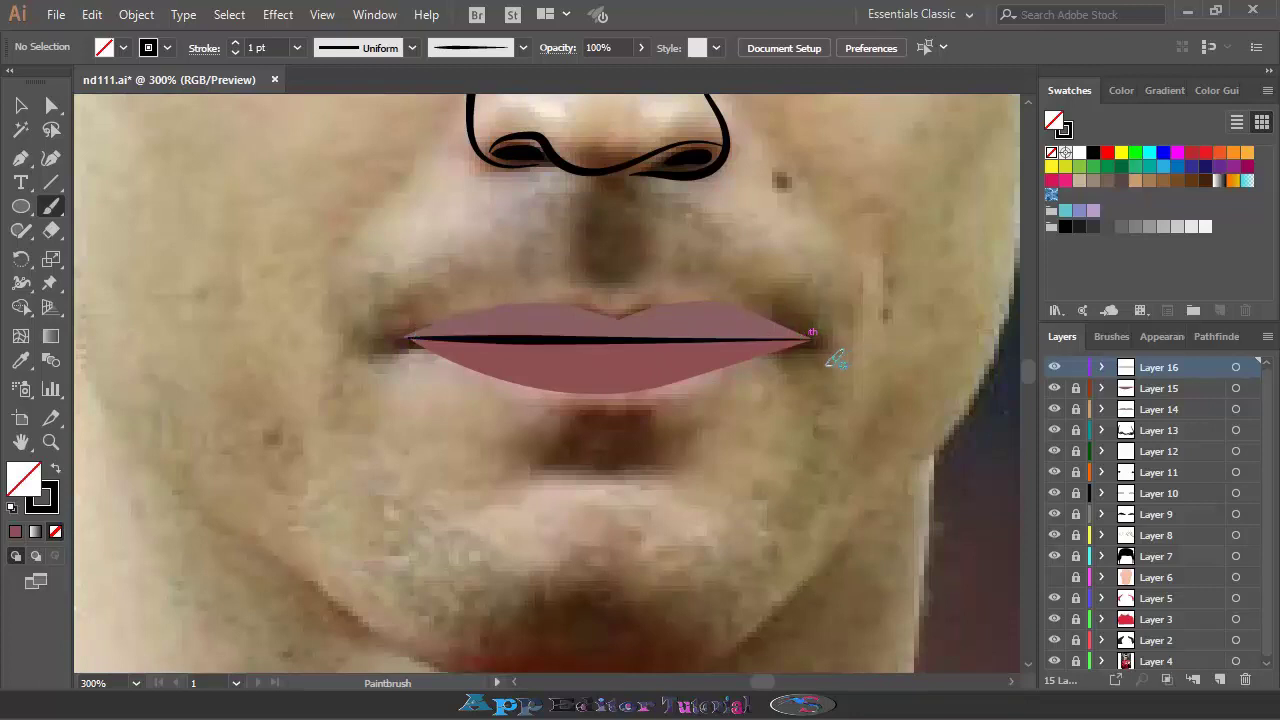
{"action": "key", "text": "ctrl+minus"}
{"action": "scroll", "coordinate": [727, 388], "scroll_direction": "up", "scroll_amount": 1}
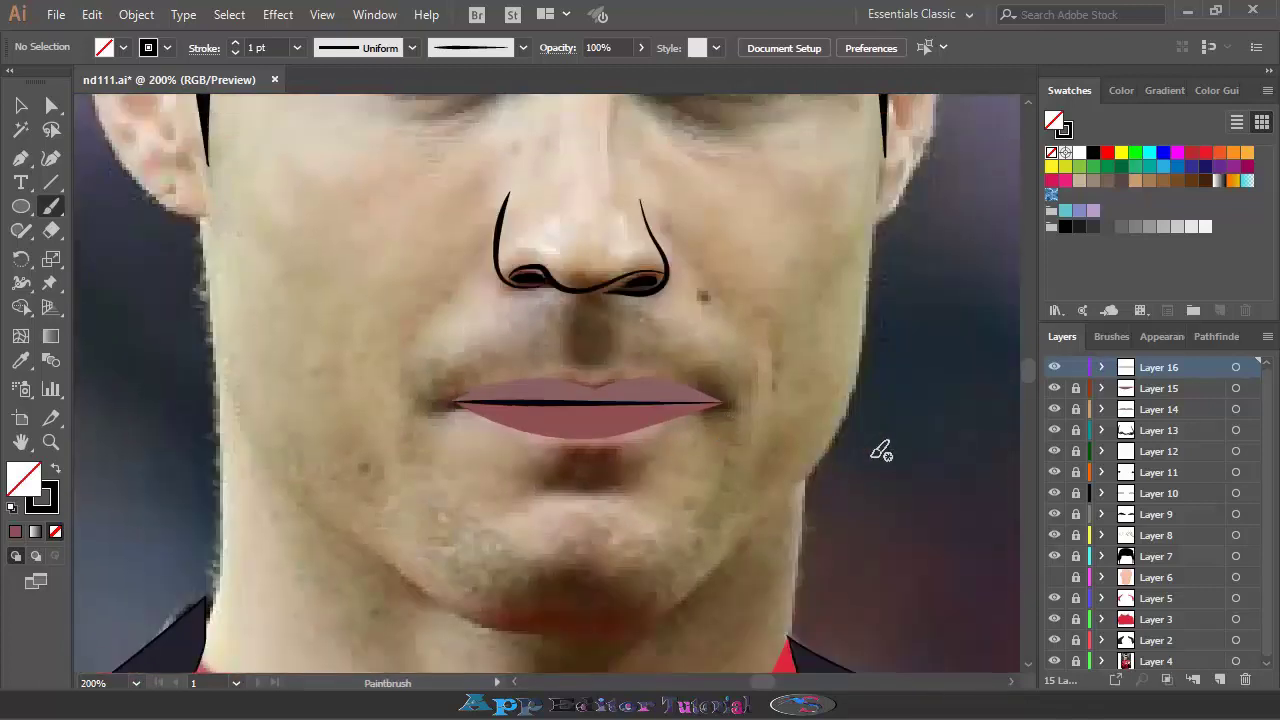
{"action": "left_click", "coordinate": [1054, 577]}
{"action": "key", "text": "ctrl+minus"}
{"action": "key", "text": "ctrl+minus"}
{"action": "key", "text": "ctrl+minus"}
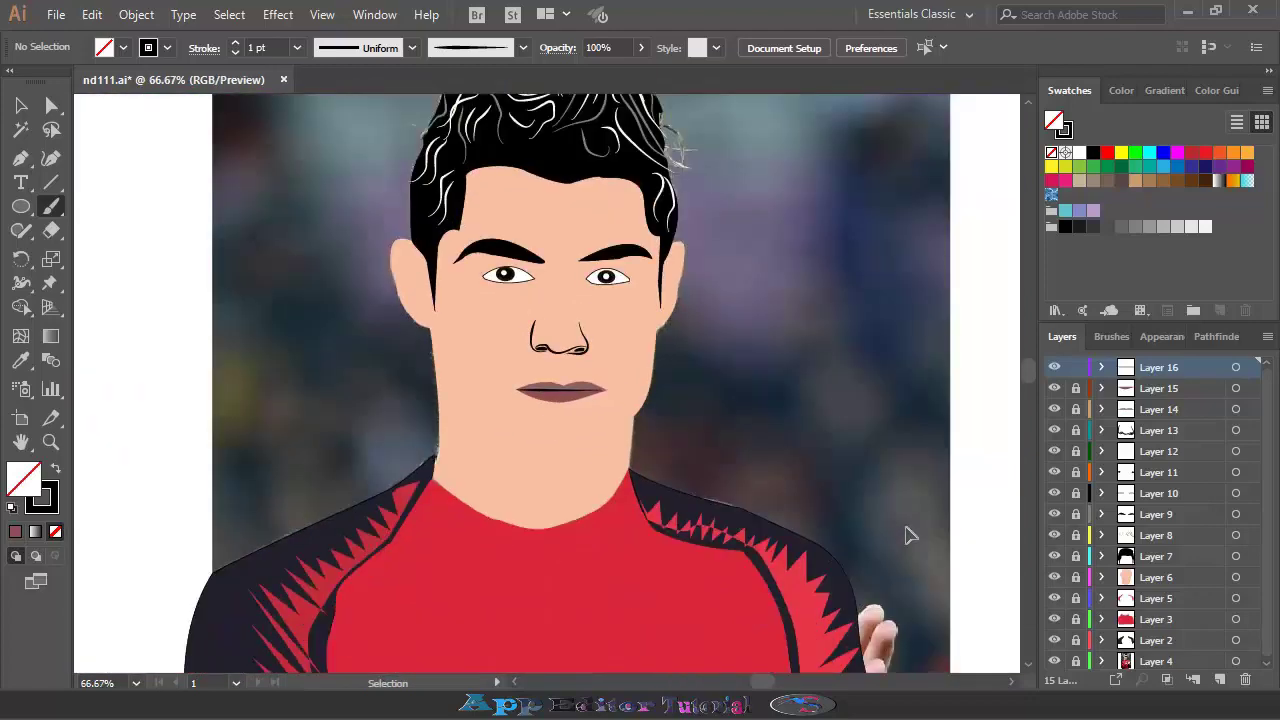
Hide the flat skin layer and brush a black jawline stroke along the chin
{"action": "key", "text": "ctrl+plus"}
{"action": "key", "text": "ctrl+plus"}
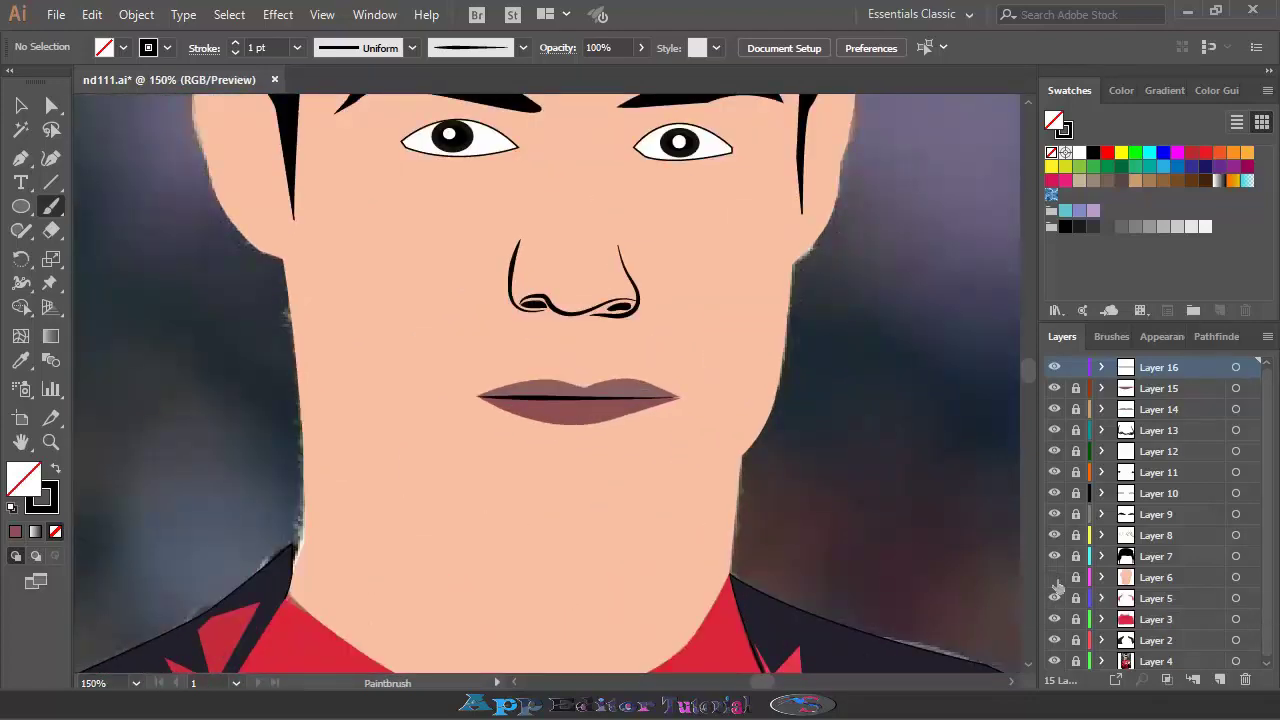
{"action": "left_click", "coordinate": [1055, 580]}
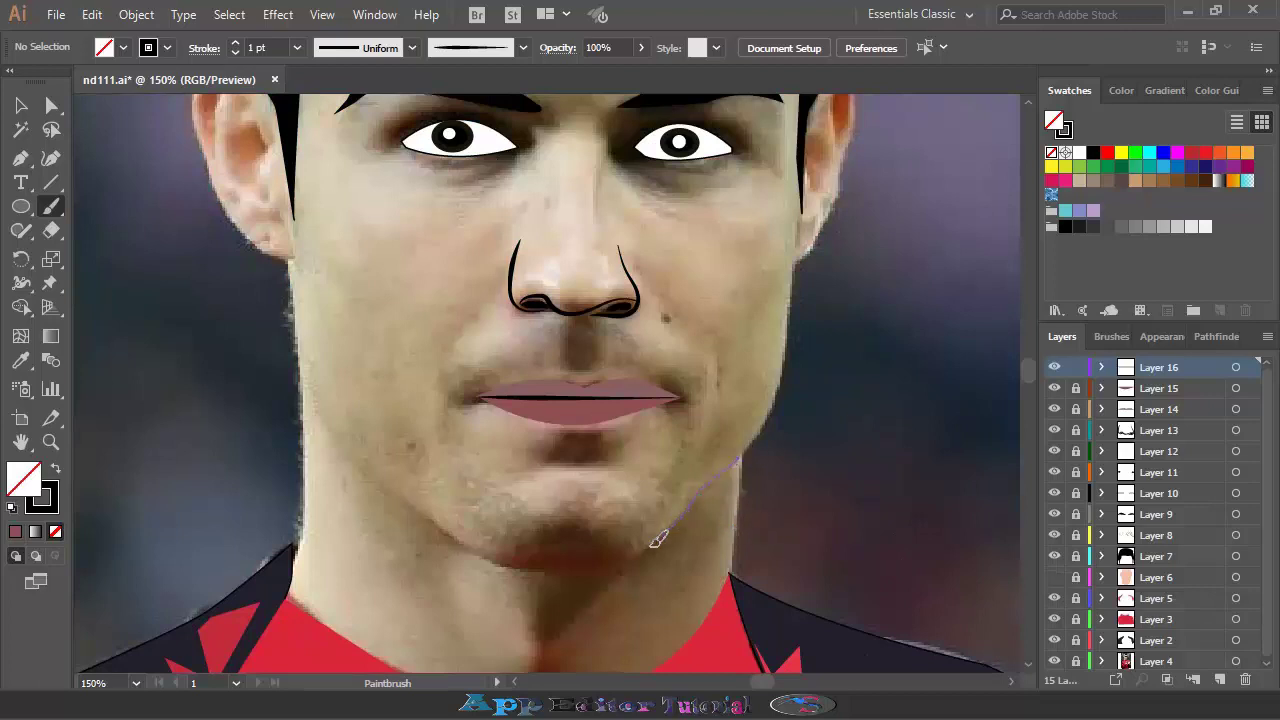
{"action": "left_click_drag", "start_coordinate": [656, 540], "coordinate": [520, 553]}
{"action": "left_click_drag", "start_coordinate": [450, 528], "coordinate": [445, 526]}
{"action": "key", "text": "ctrl+z"}
{"action": "left_click_drag", "start_coordinate": [740, 452], "coordinate": [741, 451]}
{"action": "left_click", "coordinate": [1055, 578]}
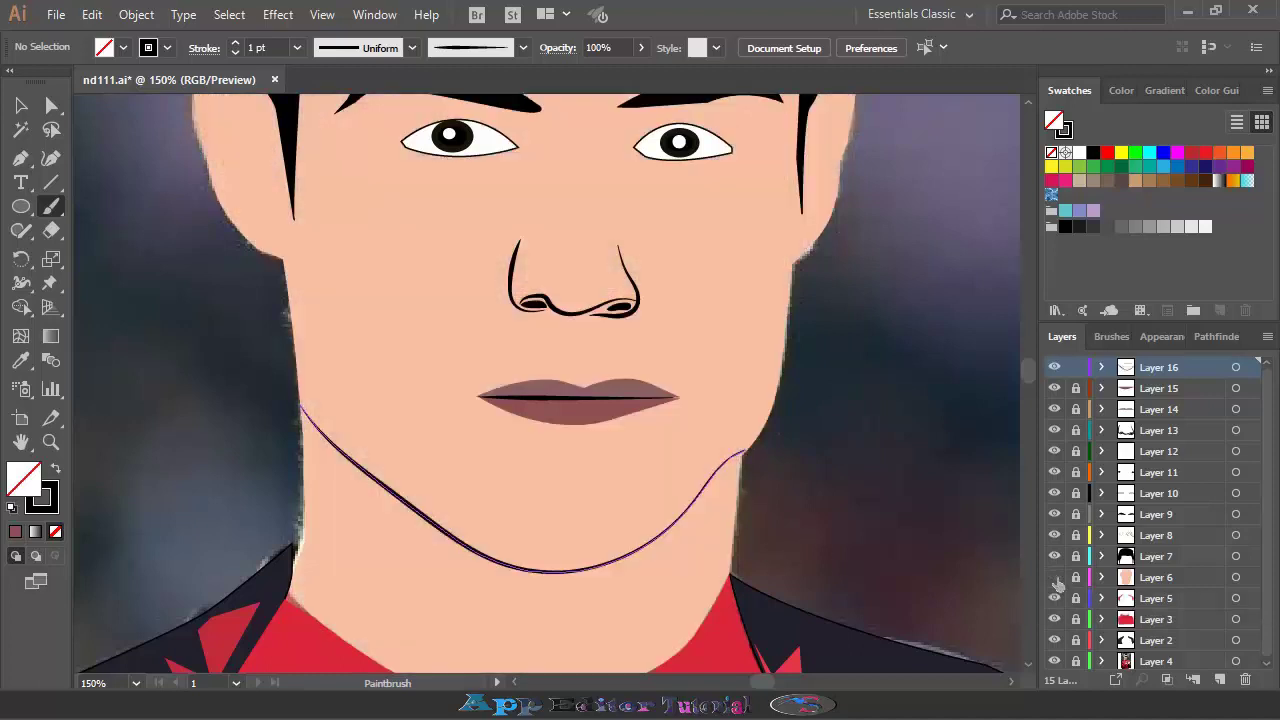
{"action": "left_click", "coordinate": [1055, 578]}
Brush black neck strokes below the jaw
{"action": "scroll", "coordinate": [810, 492], "scroll_direction": "down", "scroll_amount": 2}
{"action": "scroll", "coordinate": [687, 495], "scroll_direction": "down", "scroll_amount": 2}
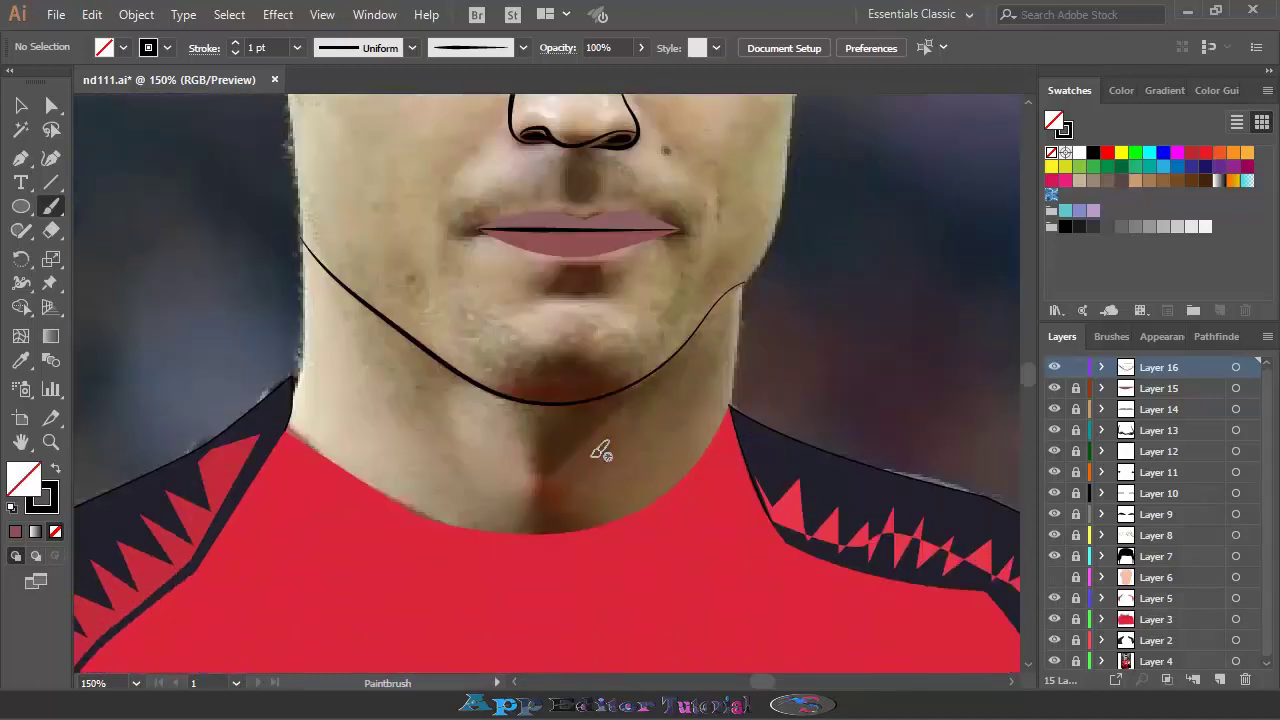
{"action": "left_click_drag", "start_coordinate": [665, 381], "coordinate": [547, 474]}
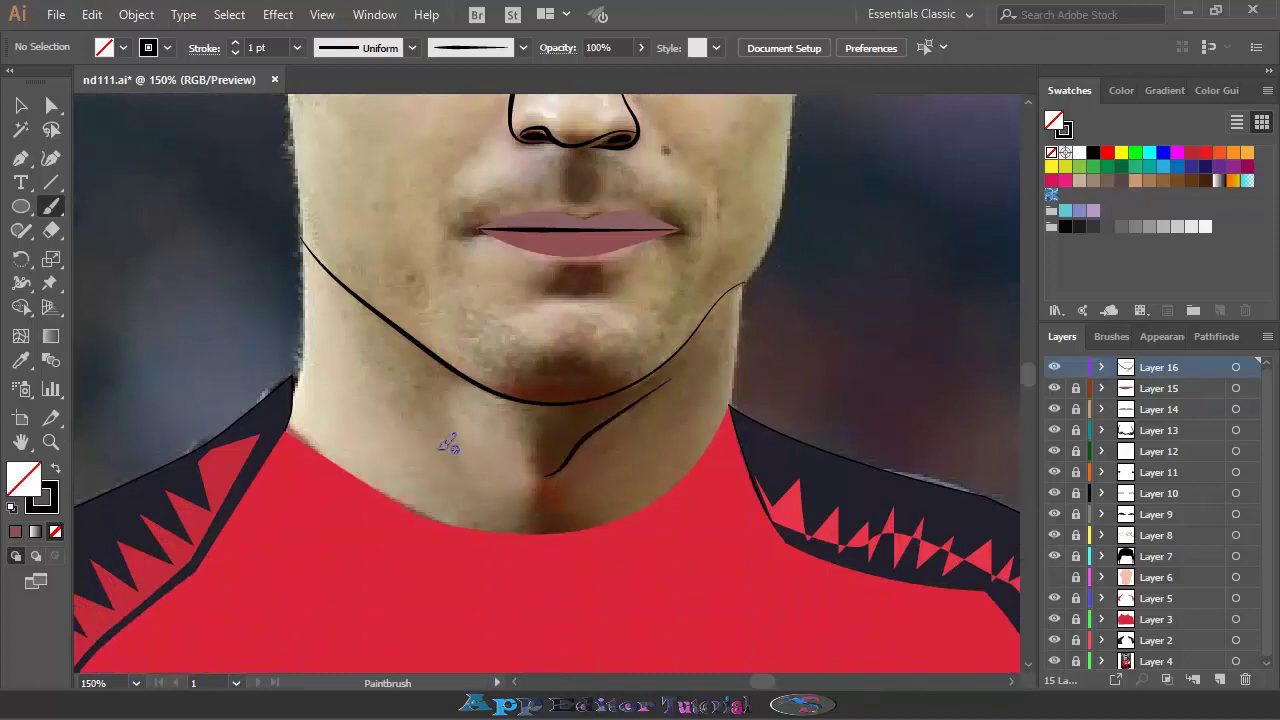
{"action": "left_click_drag", "start_coordinate": [492, 512], "coordinate": [494, 514]}
{"action": "scroll", "coordinate": [680, 508], "scroll_direction": "up", "scroll_amount": 3}
{"action": "scroll", "coordinate": [680, 508], "scroll_direction": "up", "scroll_amount": 1}
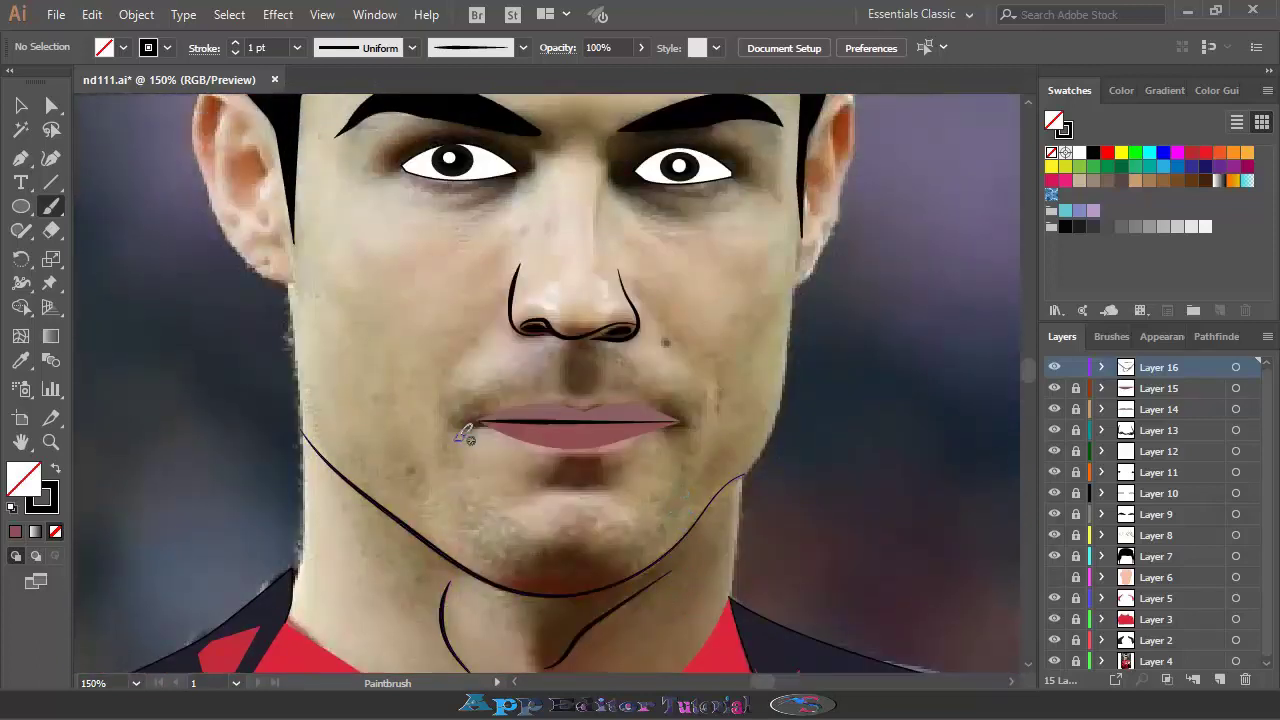
{"action": "scroll", "coordinate": [686, 443], "scroll_direction": "up", "scroll_amount": 4}
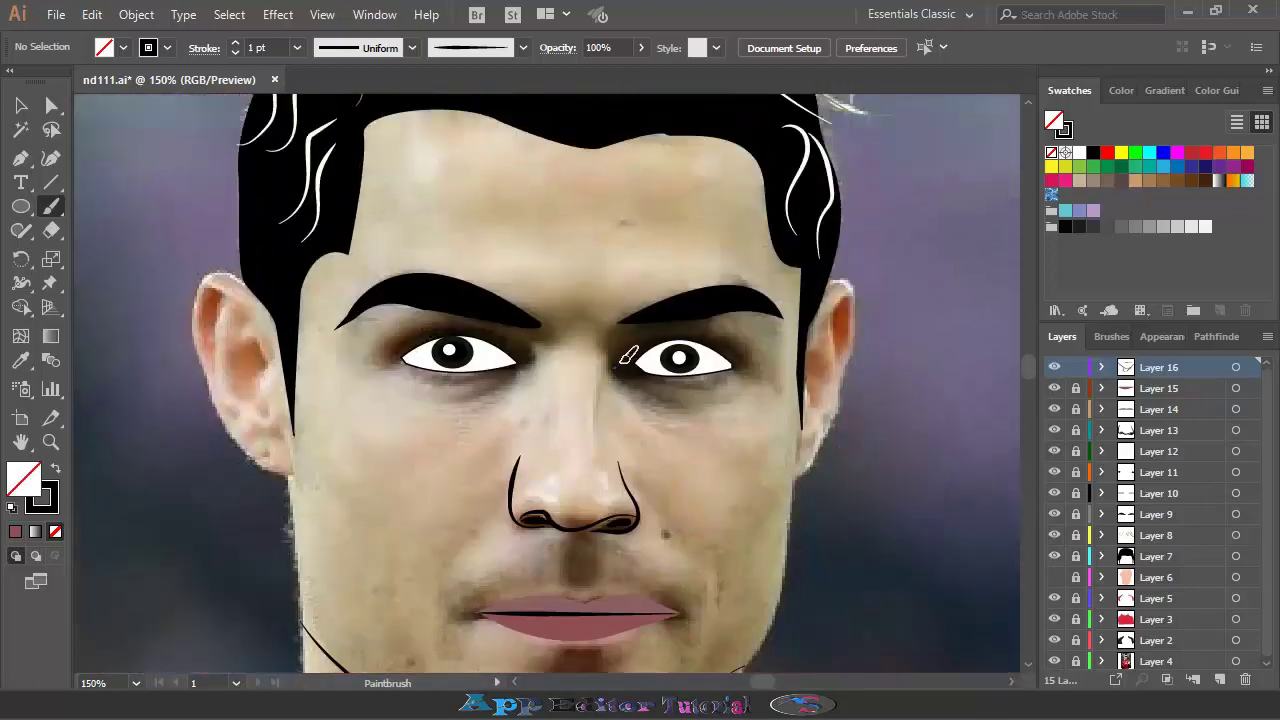
Draw black eyelid crease lines over both eyes
{"action": "left_click_drag", "start_coordinate": [757, 364], "coordinate": [760, 363]}
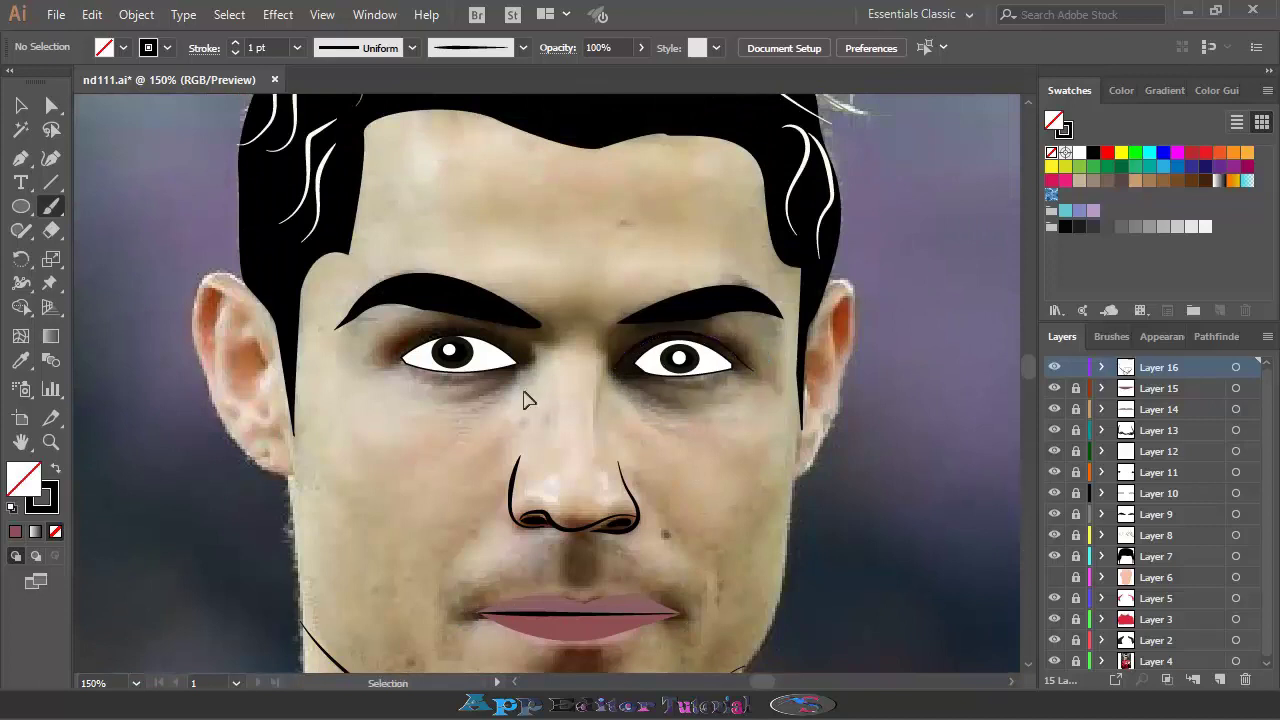
{"action": "scroll", "coordinate": [531, 386], "scroll_direction": "up", "scroll_amount": 1}
{"action": "left_click_drag", "start_coordinate": [497, 316], "coordinate": [318, 352]}
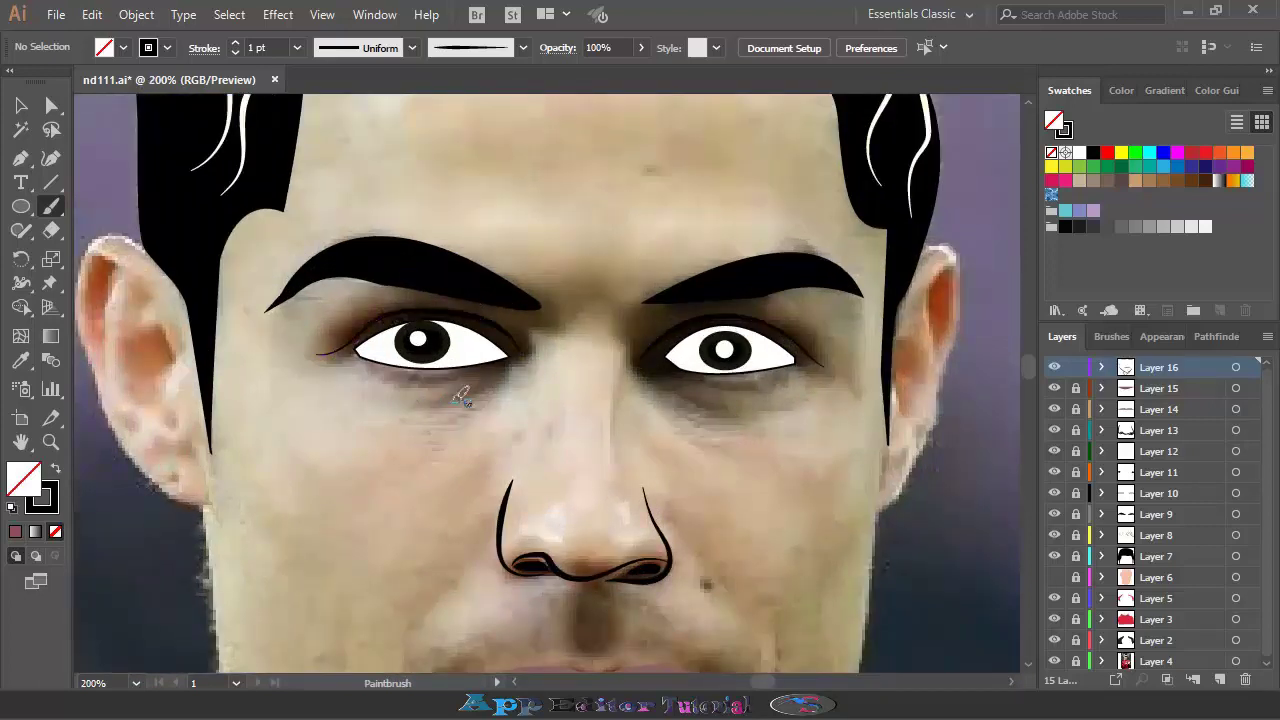
{"action": "left_click_drag", "start_coordinate": [468, 388], "coordinate": [470, 388]}
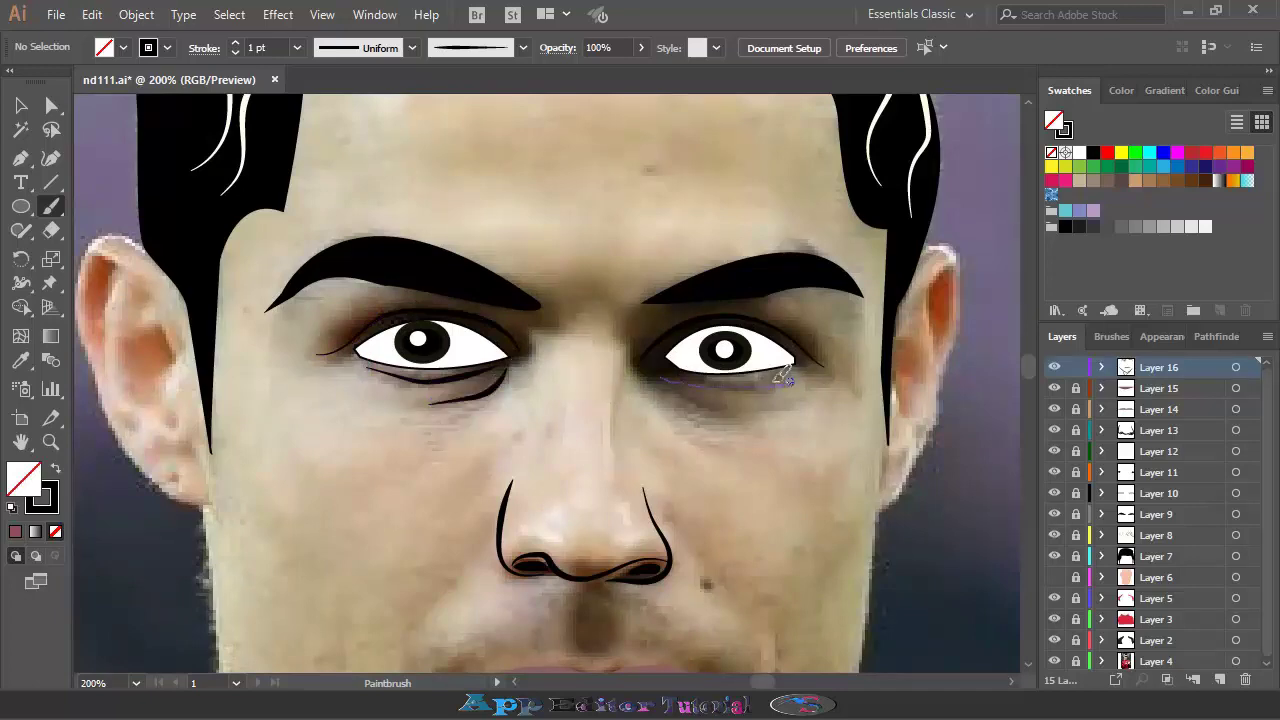
{"action": "left_click_drag", "start_coordinate": [662, 400], "coordinate": [772, 413]}
Zoom out to the whole portrait, add a new empty layer, and hide Layer 6
{"action": "scroll", "coordinate": [637, 418], "scroll_direction": "down", "scroll_amount": 3}
{"action": "scroll", "coordinate": [443, 427], "scroll_direction": "up", "scroll_amount": 5}
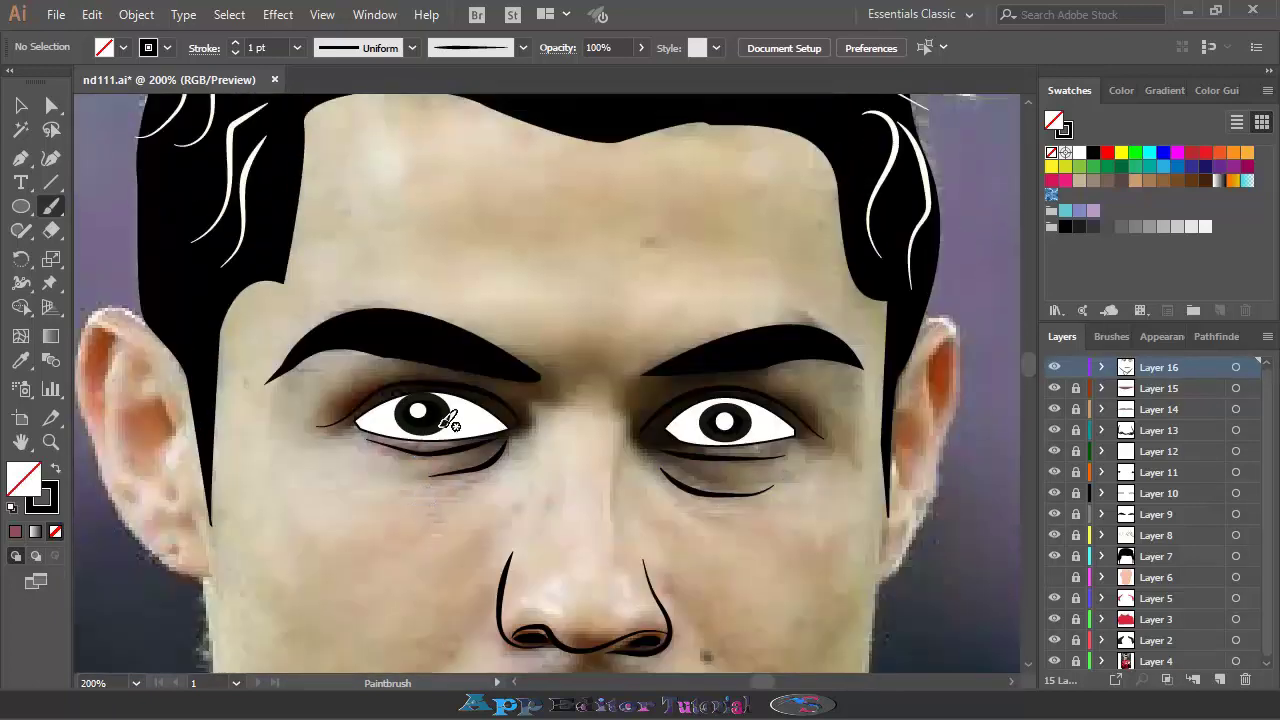
{"action": "scroll", "coordinate": [447, 422], "scroll_direction": "down", "scroll_amount": 6}
{"action": "scroll", "coordinate": [449, 420], "scroll_direction": "down", "scroll_amount": 2}
{"action": "scroll", "coordinate": [600, 458], "scroll_direction": "down", "scroll_amount": 4}
{"action": "scroll", "coordinate": [400, 449], "scroll_direction": "down", "scroll_amount": 2}
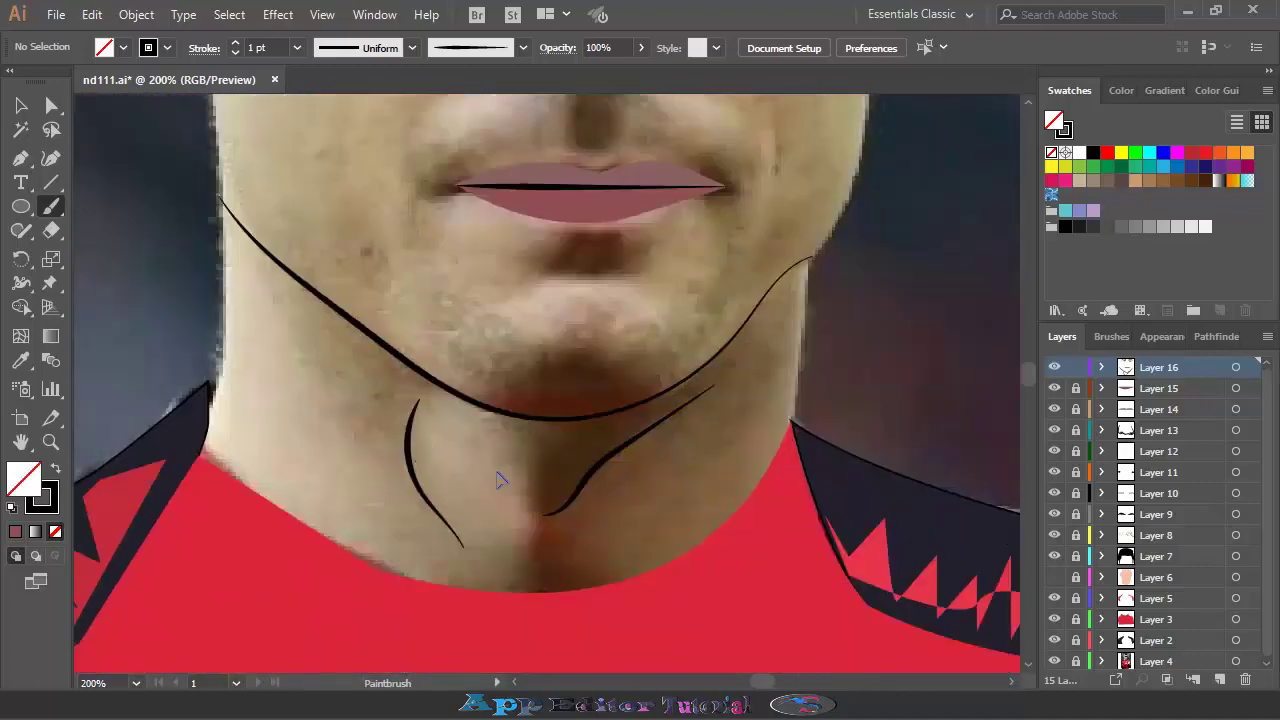
{"action": "key", "text": "ctrl+minus"}
{"action": "key", "text": "ctrl+minus"}
{"action": "key", "text": "ctrl+minus"}
{"action": "scroll", "coordinate": [790, 512], "scroll_direction": "up", "scroll_amount": 1}
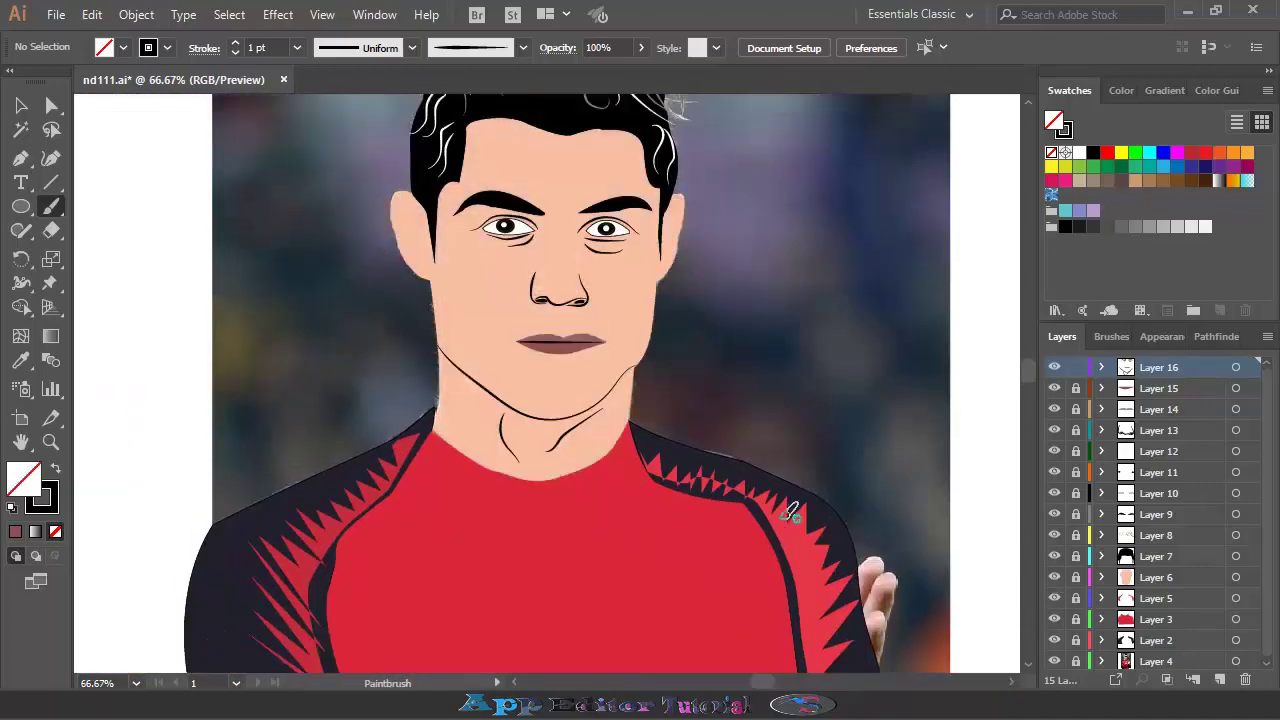
{"action": "scroll", "coordinate": [790, 512], "scroll_direction": "up", "scroll_amount": 3}
{"action": "scroll", "coordinate": [810, 510], "scroll_direction": "down", "scroll_amount": 1}
{"action": "key", "text": "ctrl+minus"}
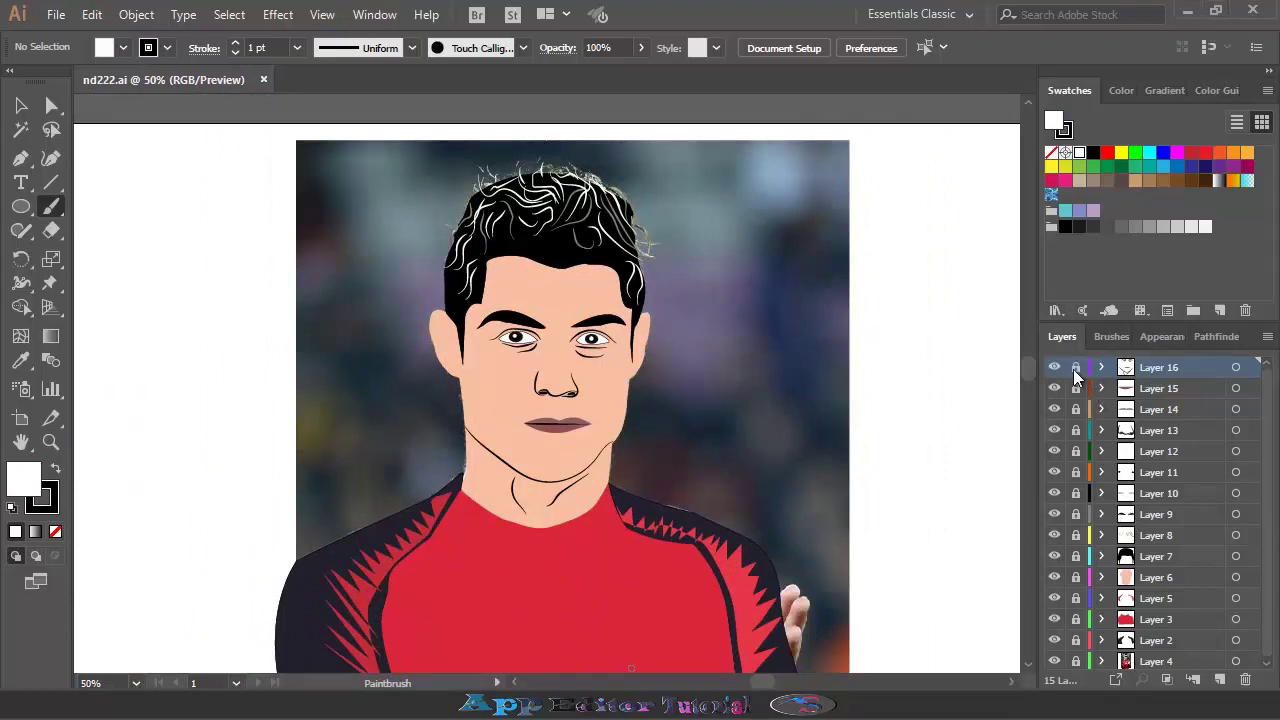
{"action": "left_click", "coordinate": [1219, 679]}
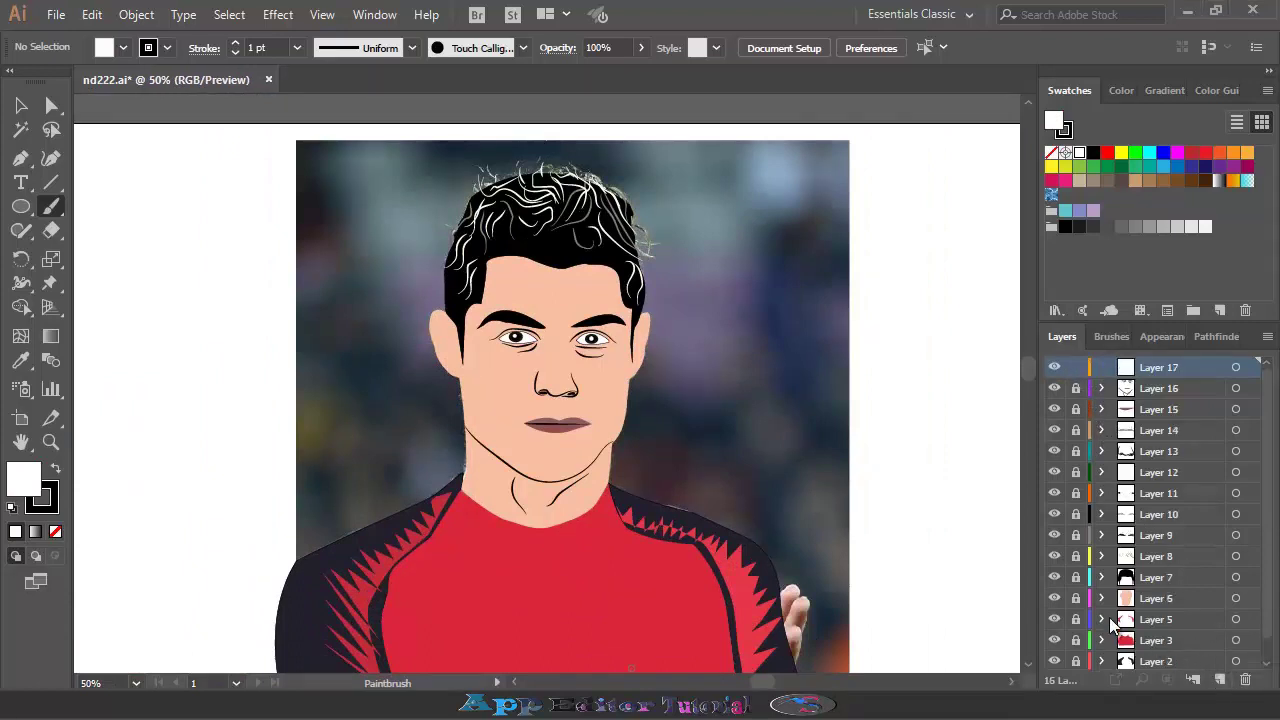
{"action": "left_click", "coordinate": [1054, 598]}
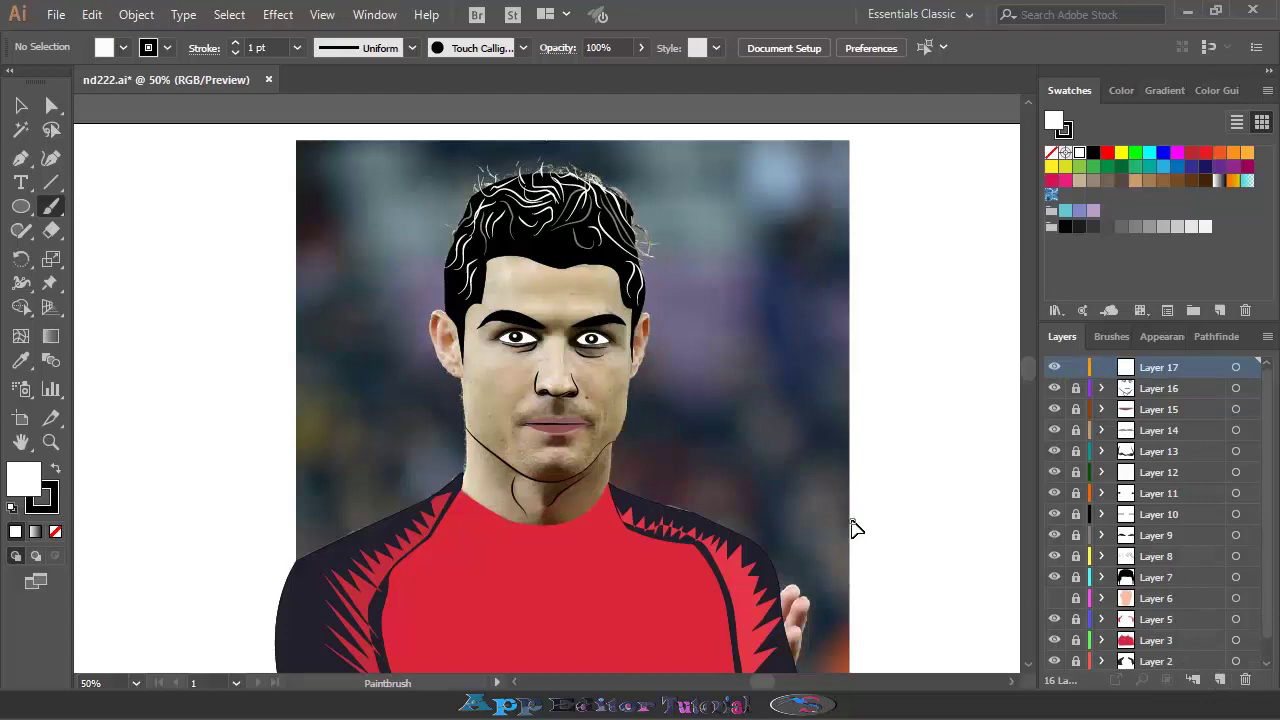
Zoom in on the face and choose a tapered brush from the Brushes panel
{"action": "key", "text": "ctrl+plus"}
{"action": "key", "text": "ctrl+plus"}
{"action": "key", "text": "ctrl+plus"}
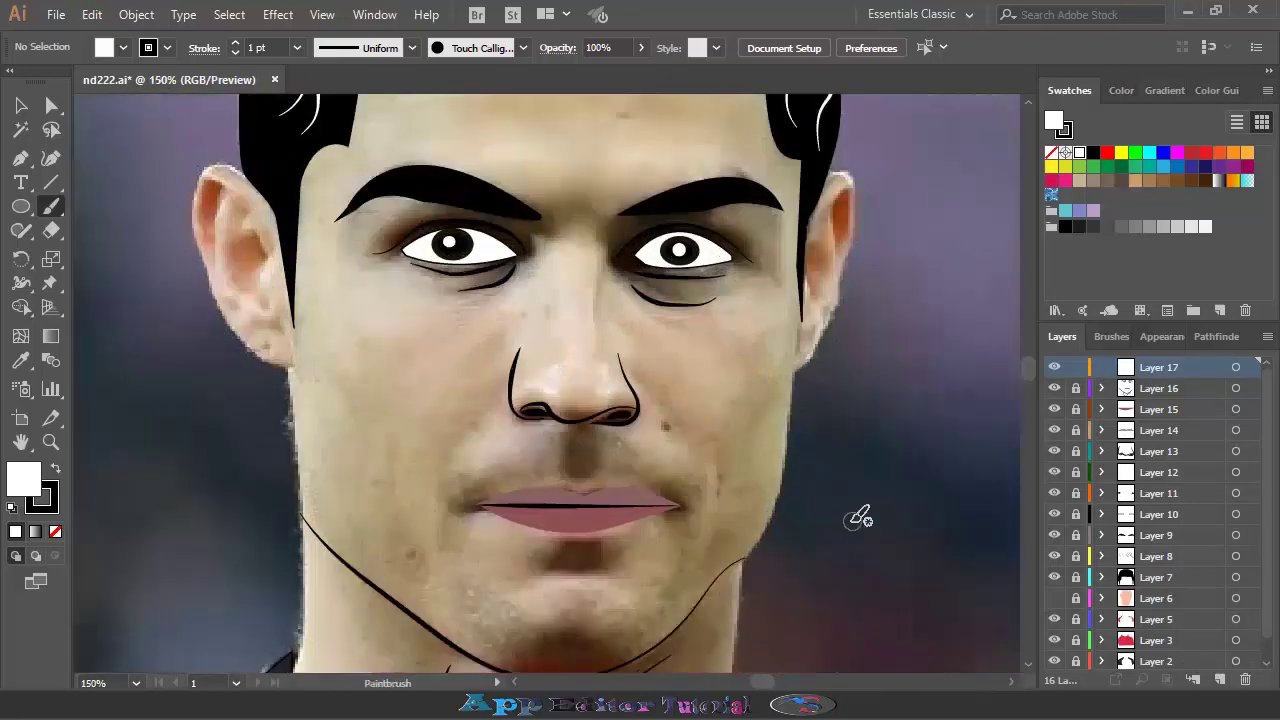
{"action": "scroll", "coordinate": [851, 517], "scroll_direction": "up", "scroll_amount": 3}
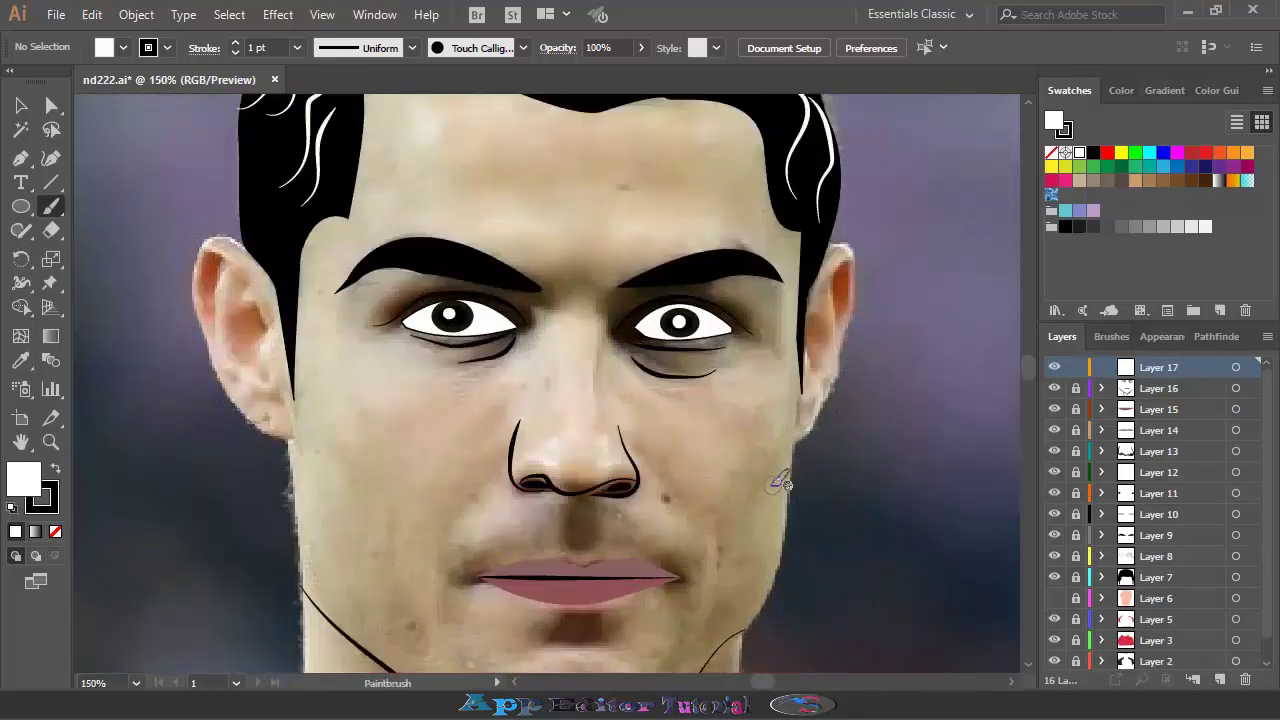
{"action": "scroll", "coordinate": [785, 478], "scroll_direction": "down", "scroll_amount": 2}
{"action": "scroll", "coordinate": [780, 480], "scroll_direction": "down", "scroll_amount": 1}
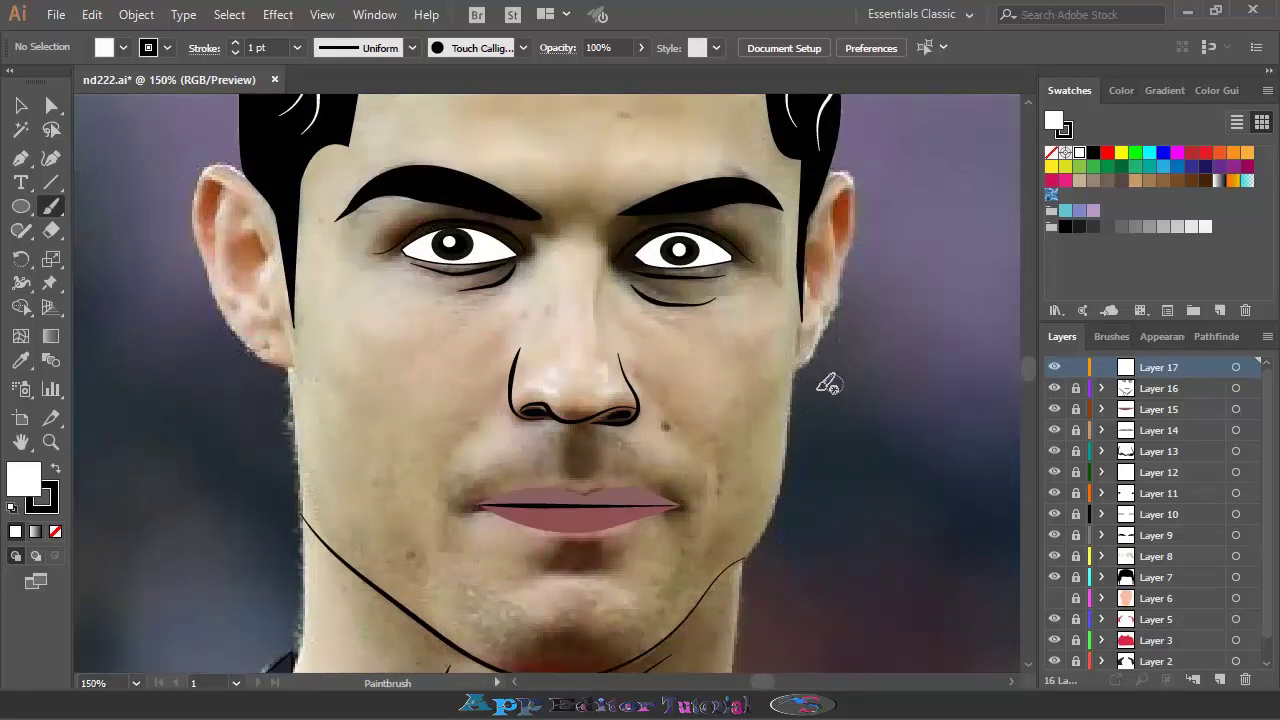
{"action": "left_click", "coordinate": [1112, 340]}
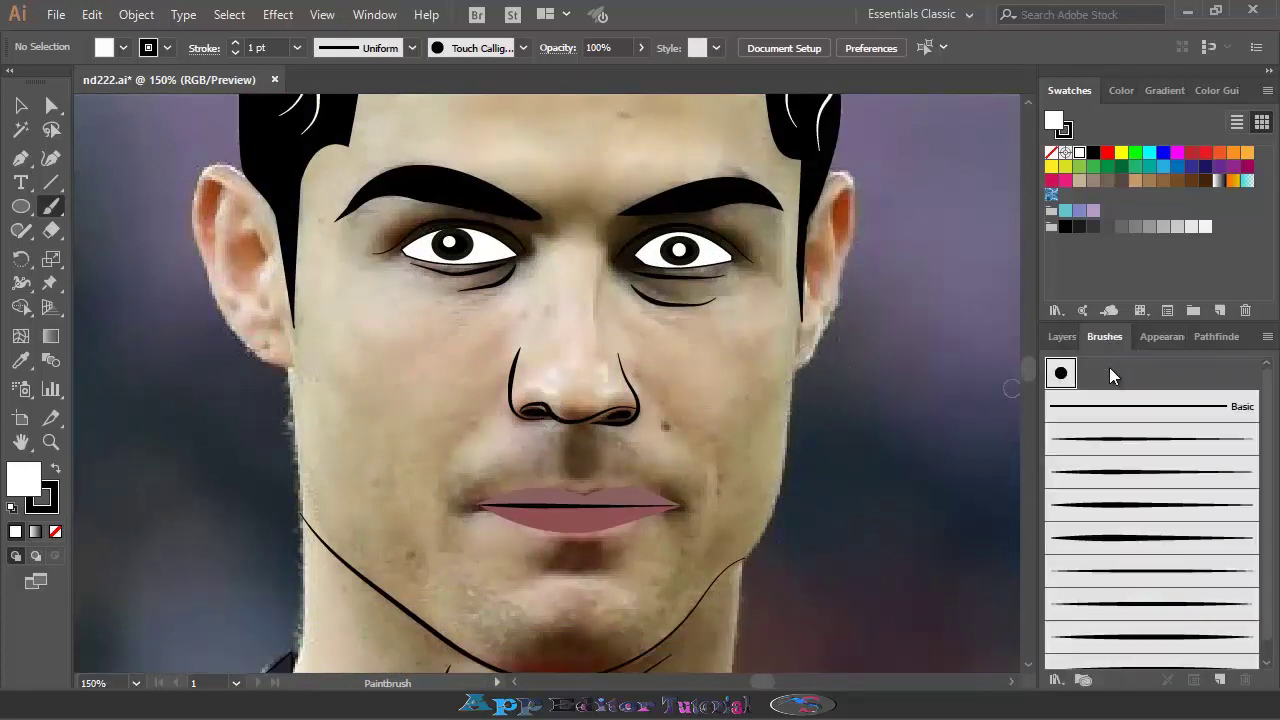
{"action": "left_click", "coordinate": [1118, 438]}
{"action": "left_click", "coordinate": [1060, 338]}
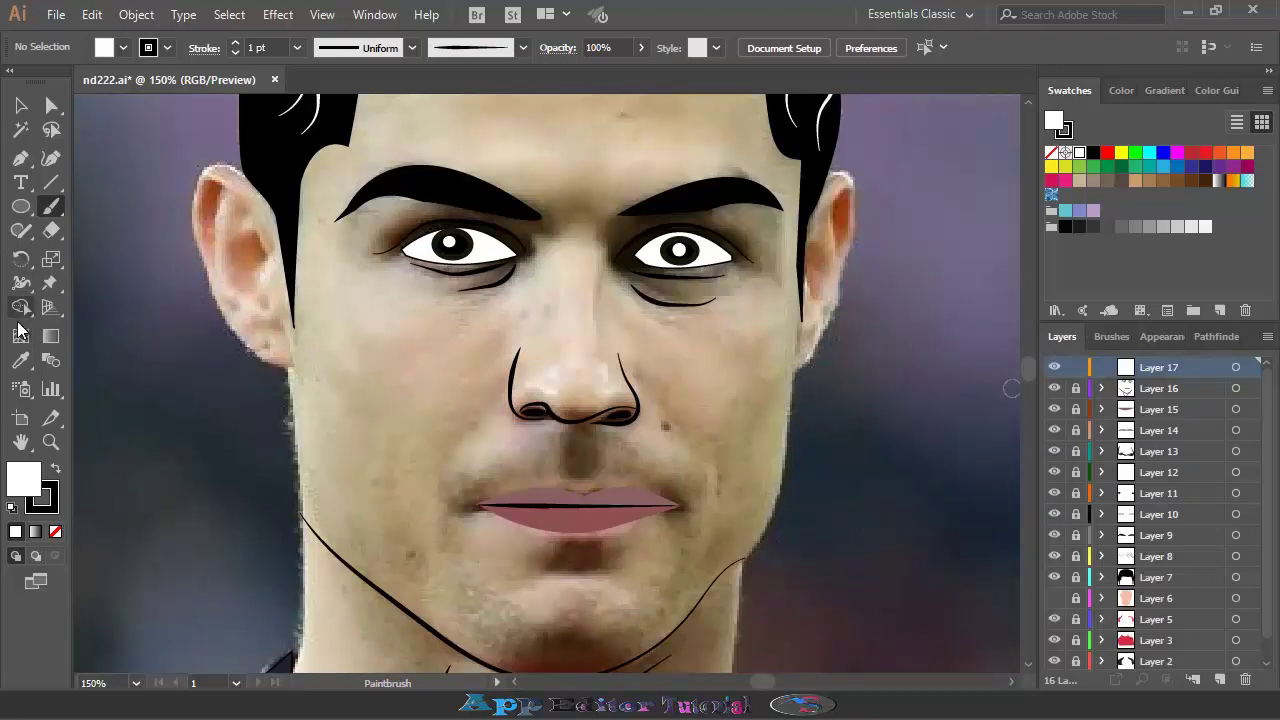
Sample a reddish-brown skin tone from the left ear and return to the Paintbrush
{"action": "left_click", "coordinate": [19, 366]}
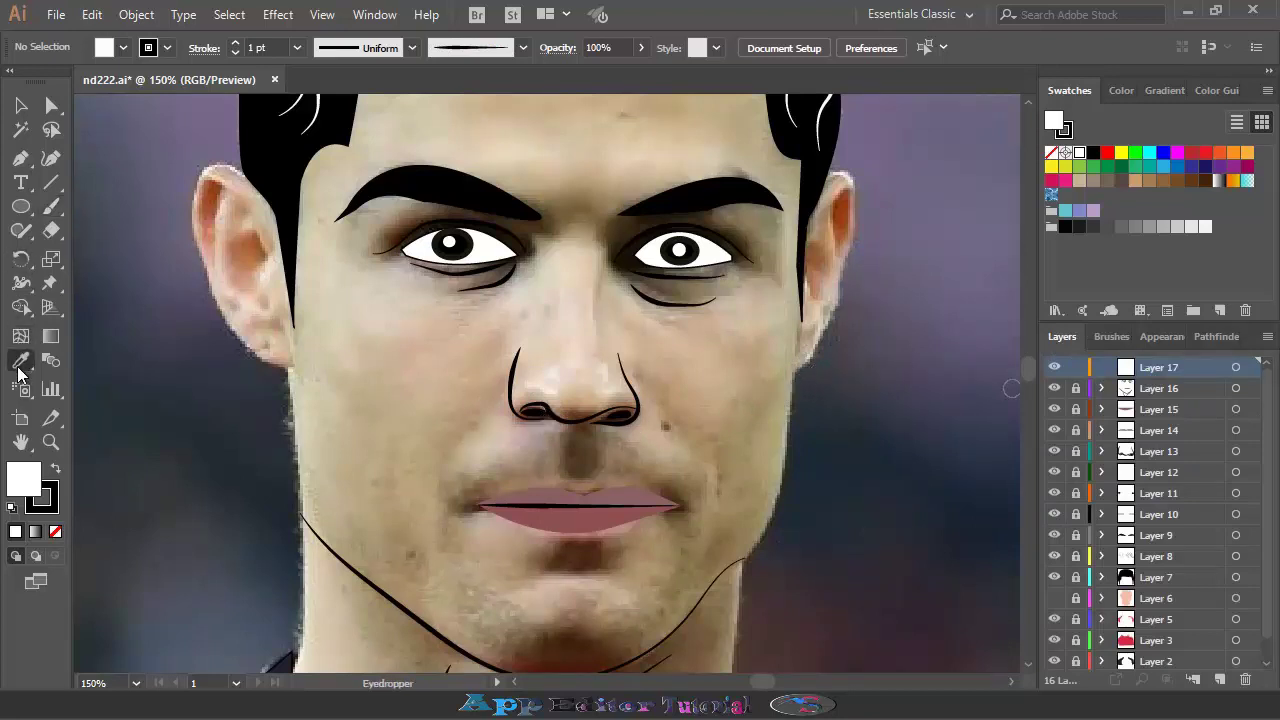
{"action": "left_click", "coordinate": [855, 198]}
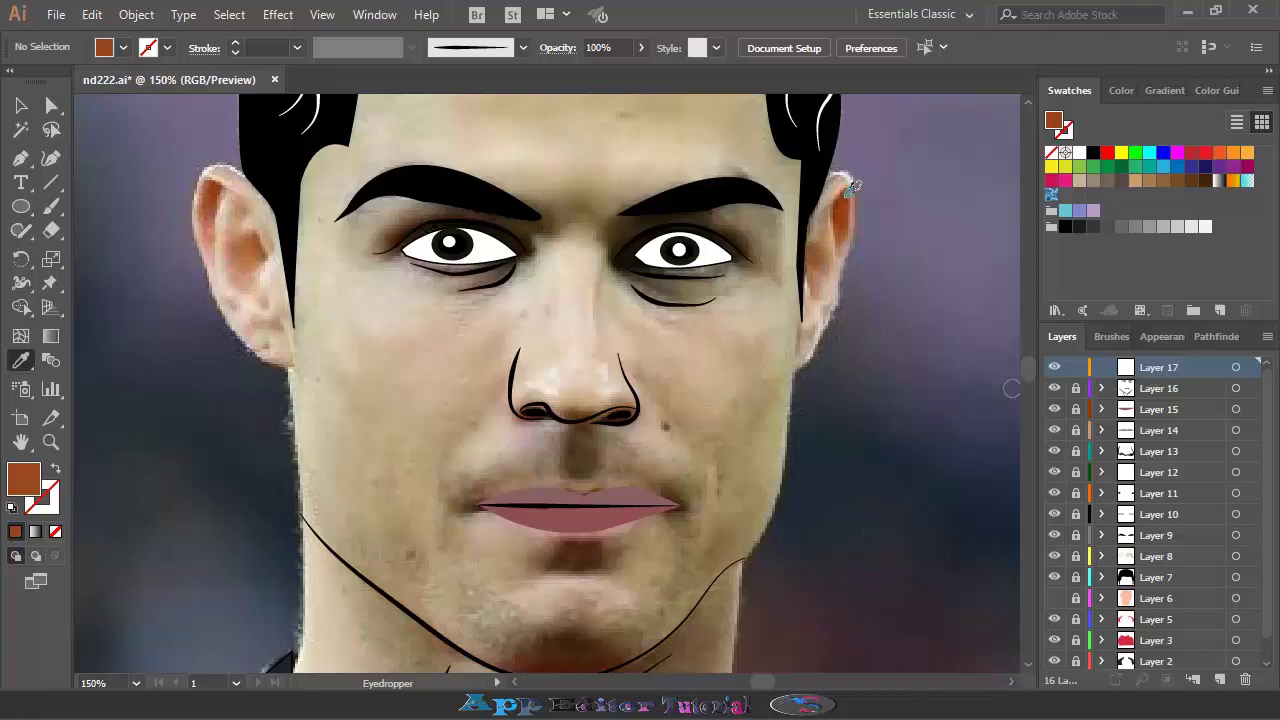
{"action": "left_click", "coordinate": [200, 222]}
{"action": "left_click", "coordinate": [205, 219]}
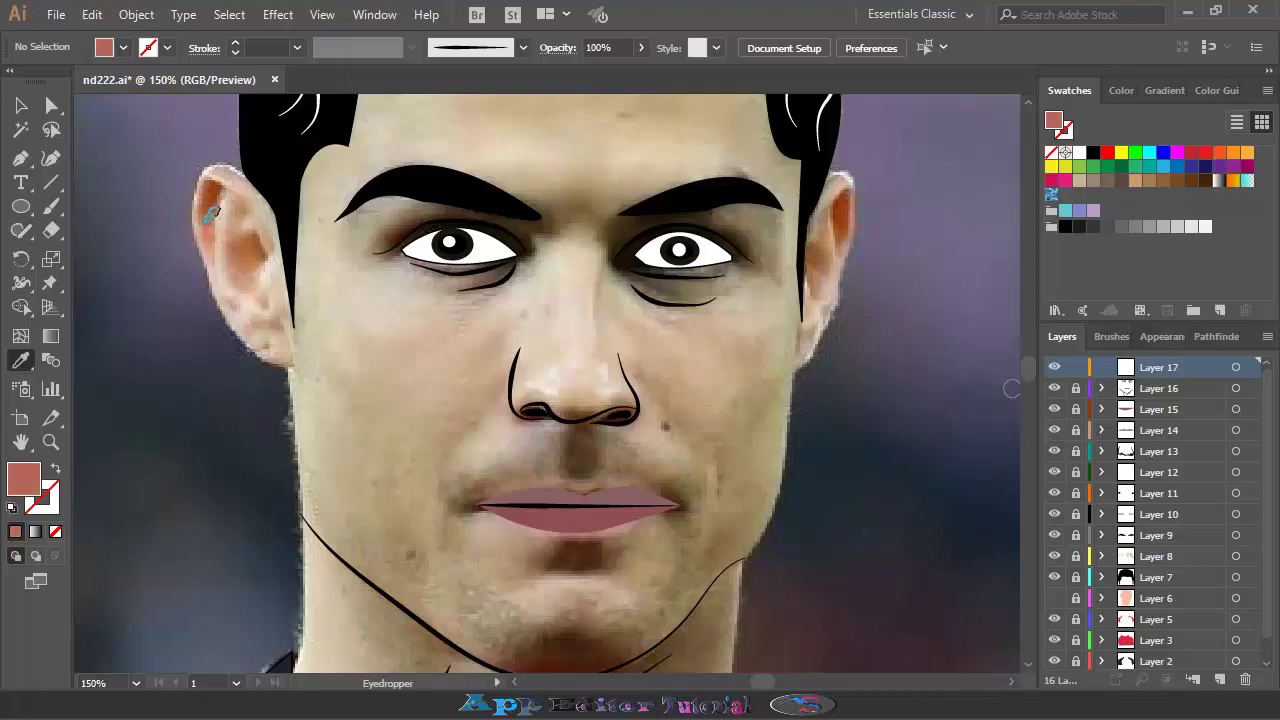
{"action": "left_click", "coordinate": [51, 206]}
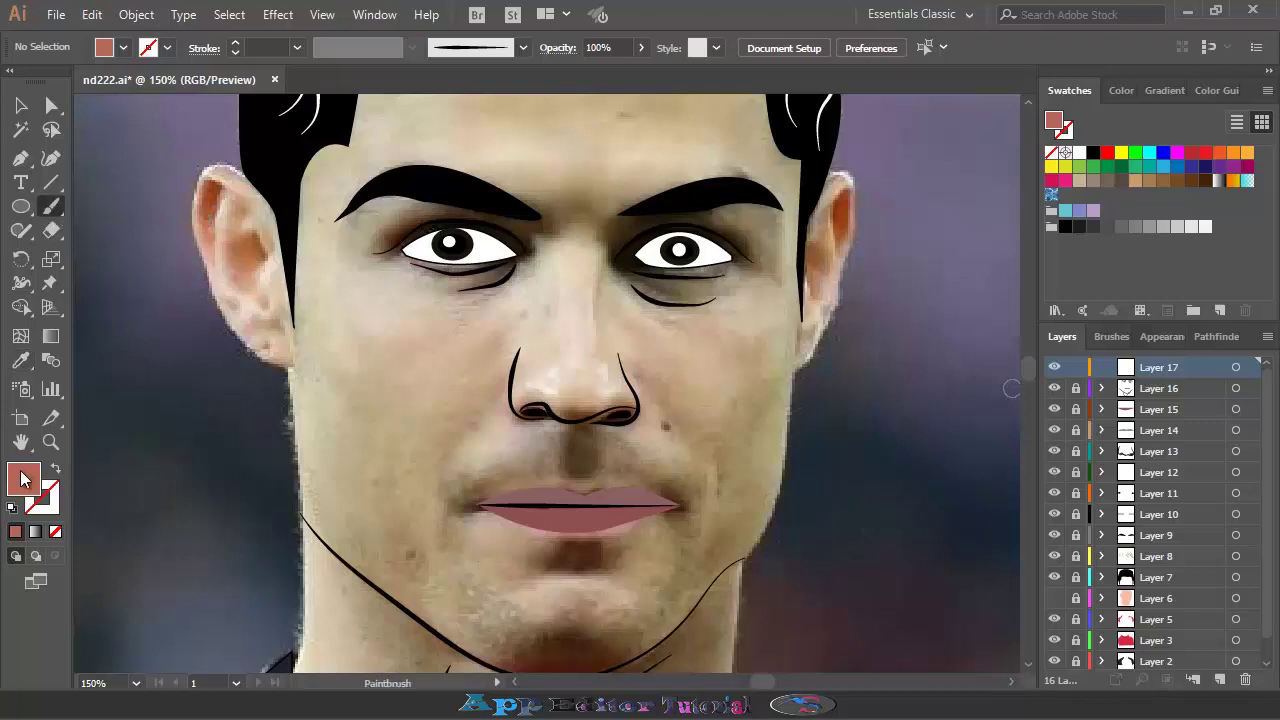
Make the sampled reddish-brown the stroke and trace the right ear's edge and inner line
{"action": "left_click", "coordinate": [55, 464]}
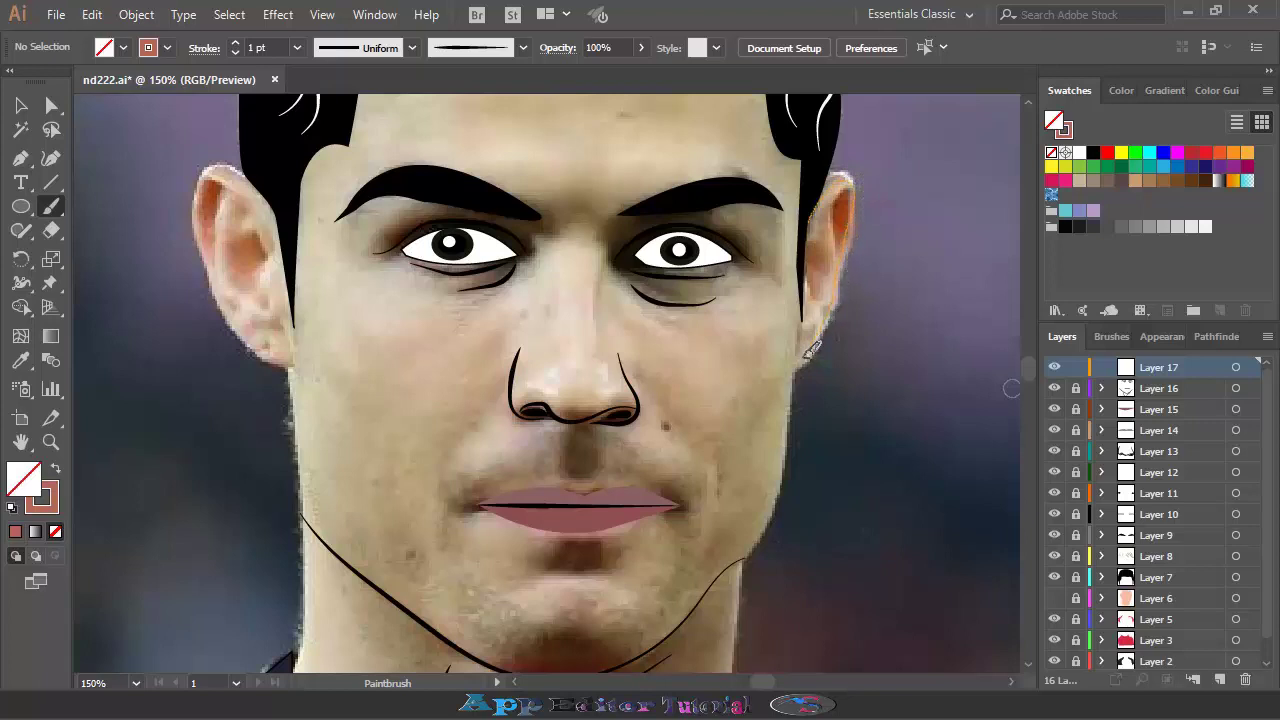
{"action": "left_click_drag", "start_coordinate": [801, 357], "coordinate": [800, 362]}
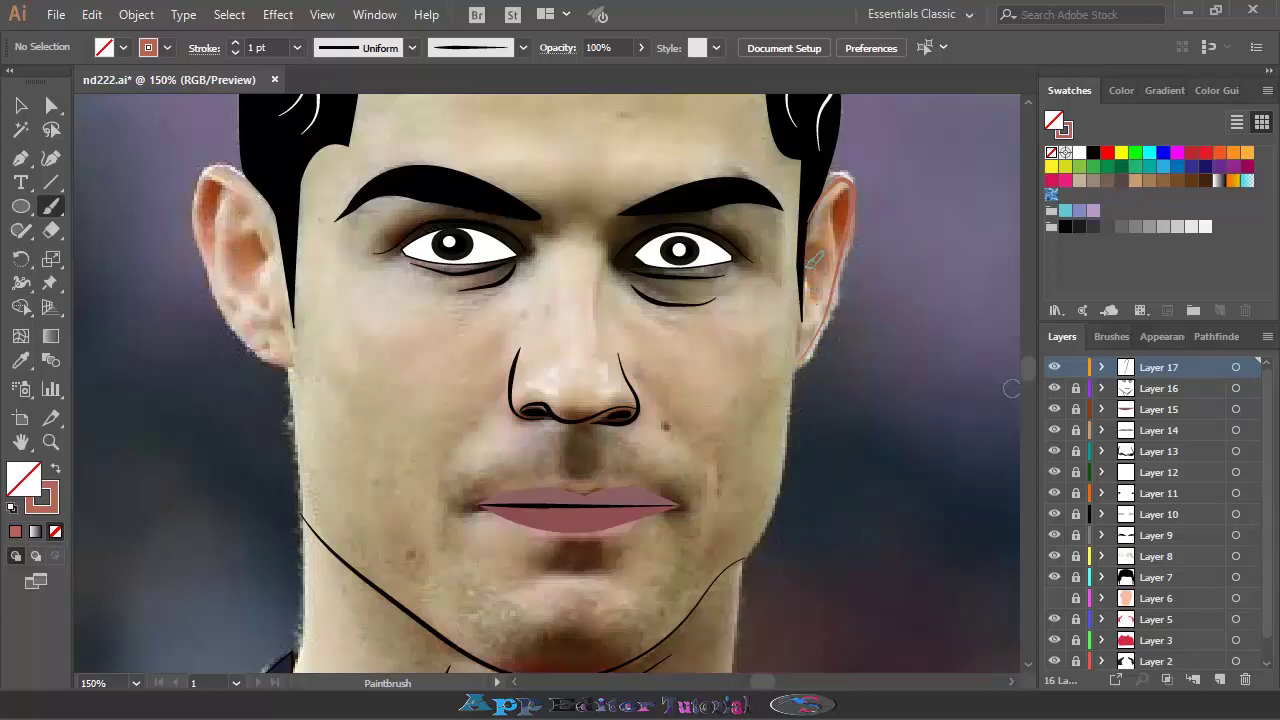
{"action": "left_click_drag", "start_coordinate": [829, 287], "coordinate": [851, 224]}
{"action": "left_click_drag", "start_coordinate": [838, 240], "coordinate": [842, 262]}
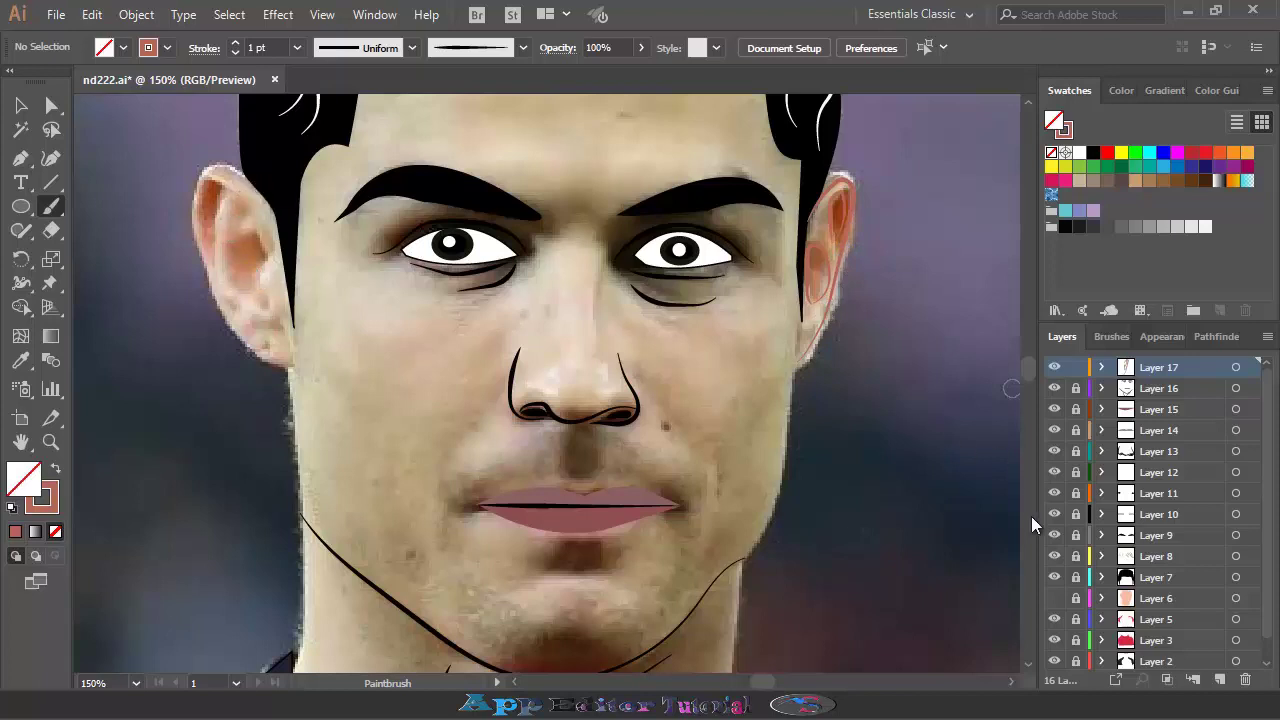
Hide Layer 7, then paint the left ear's outline and inner contours plus the right ear's fold
{"action": "left_click", "coordinate": [1053, 577]}
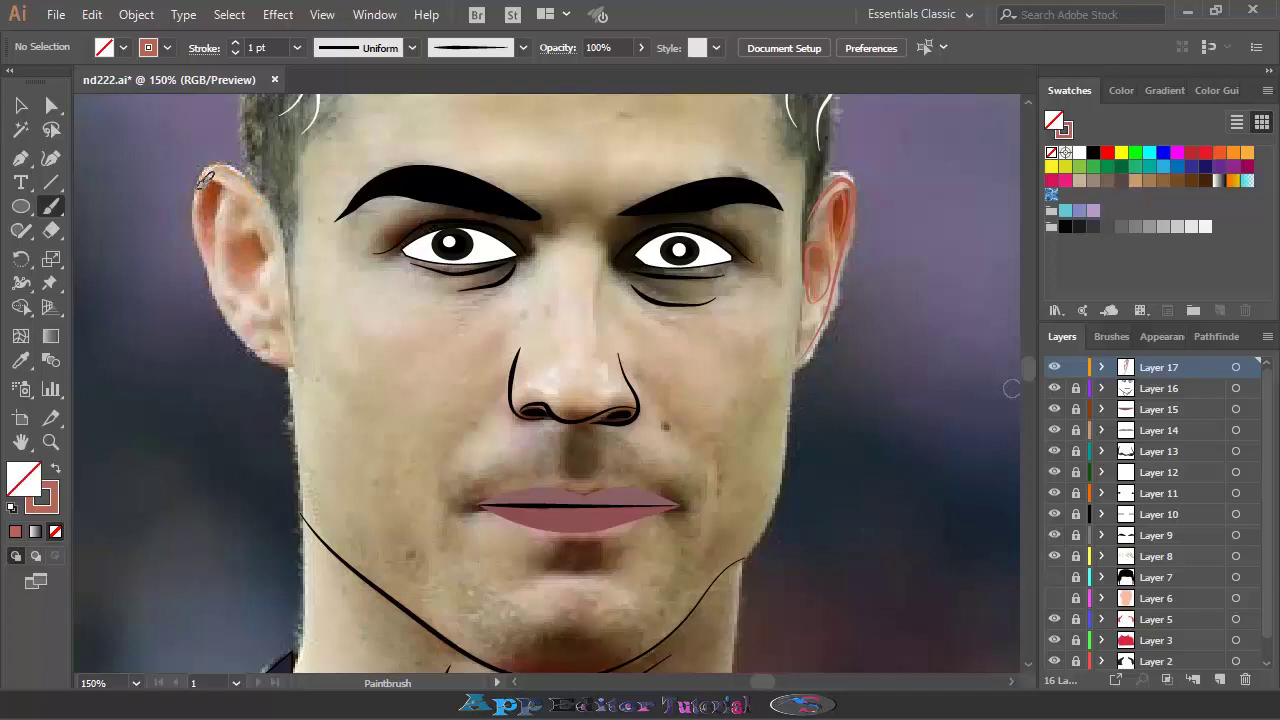
{"action": "left_click_drag", "start_coordinate": [213, 256], "coordinate": [218, 248]}
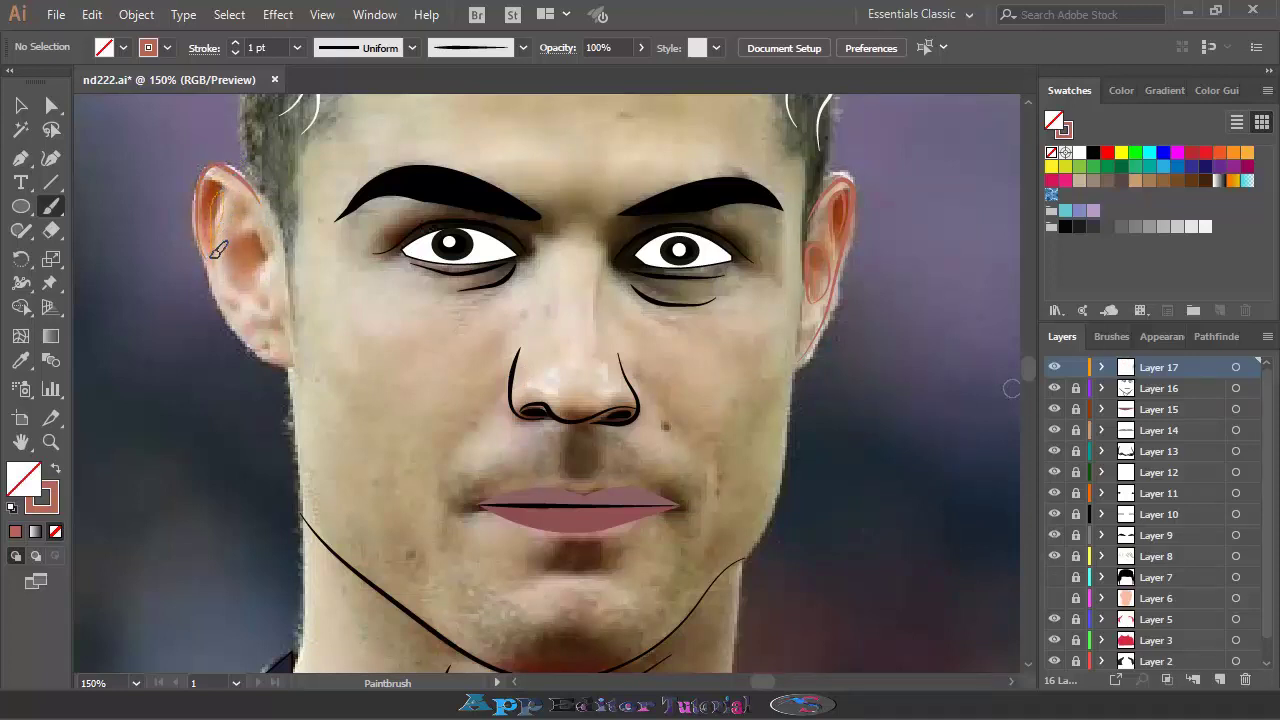
{"action": "left_click_drag", "start_coordinate": [211, 256], "coordinate": [224, 312]}
{"action": "left_click_drag", "start_coordinate": [297, 362], "coordinate": [230, 321]}
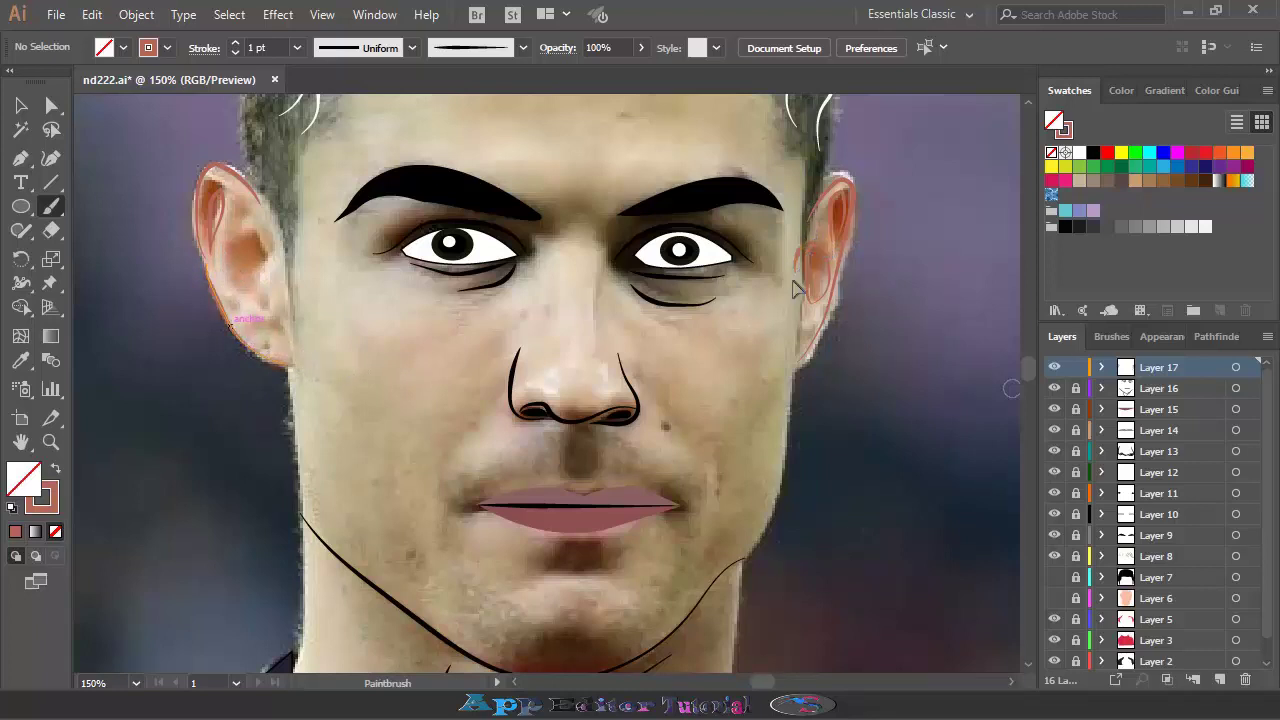
{"action": "left_click_drag", "start_coordinate": [795, 290], "coordinate": [797, 292]}
{"action": "left_click_drag", "start_coordinate": [288, 354], "coordinate": [286, 356]}
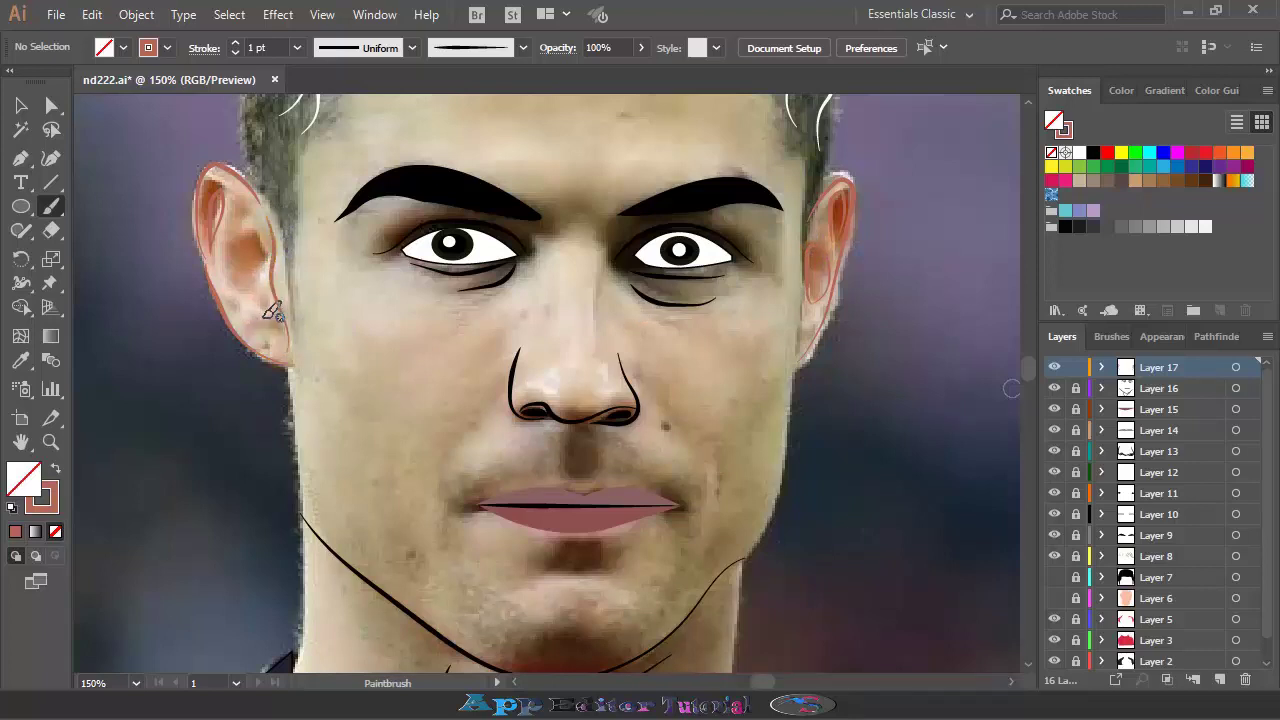
{"action": "left_click_drag", "start_coordinate": [244, 249], "coordinate": [264, 252]}
{"action": "left_click_drag", "start_coordinate": [259, 309], "coordinate": [262, 314]}
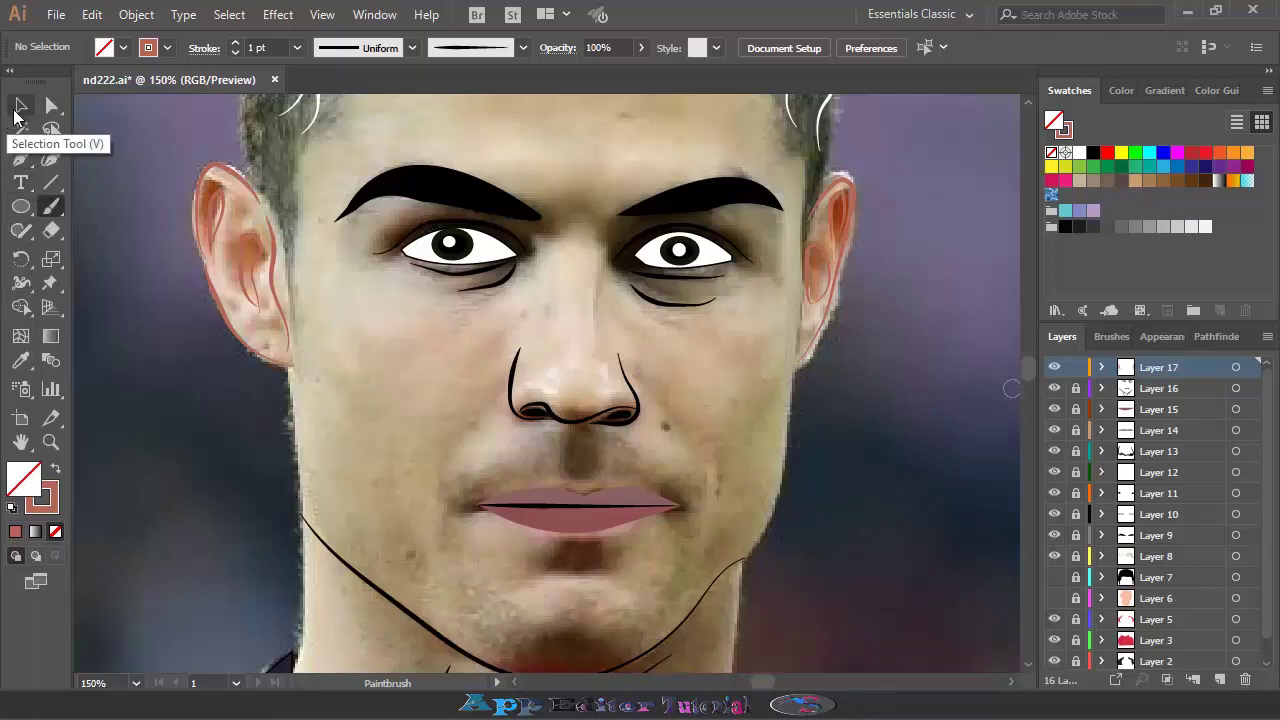
Fill the two inner-ear paths on the left ear with brown sampled from the ear
{"action": "left_click", "coordinate": [21, 105]}
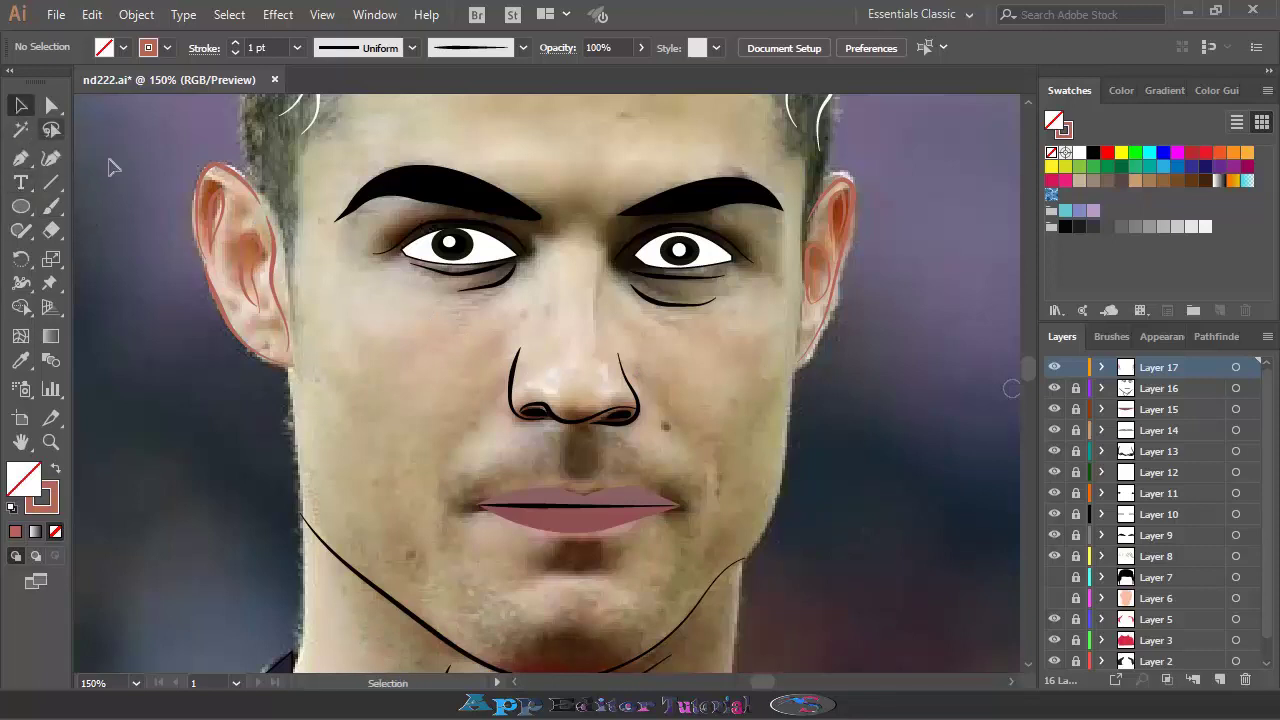
{"action": "left_click", "coordinate": [219, 214]}
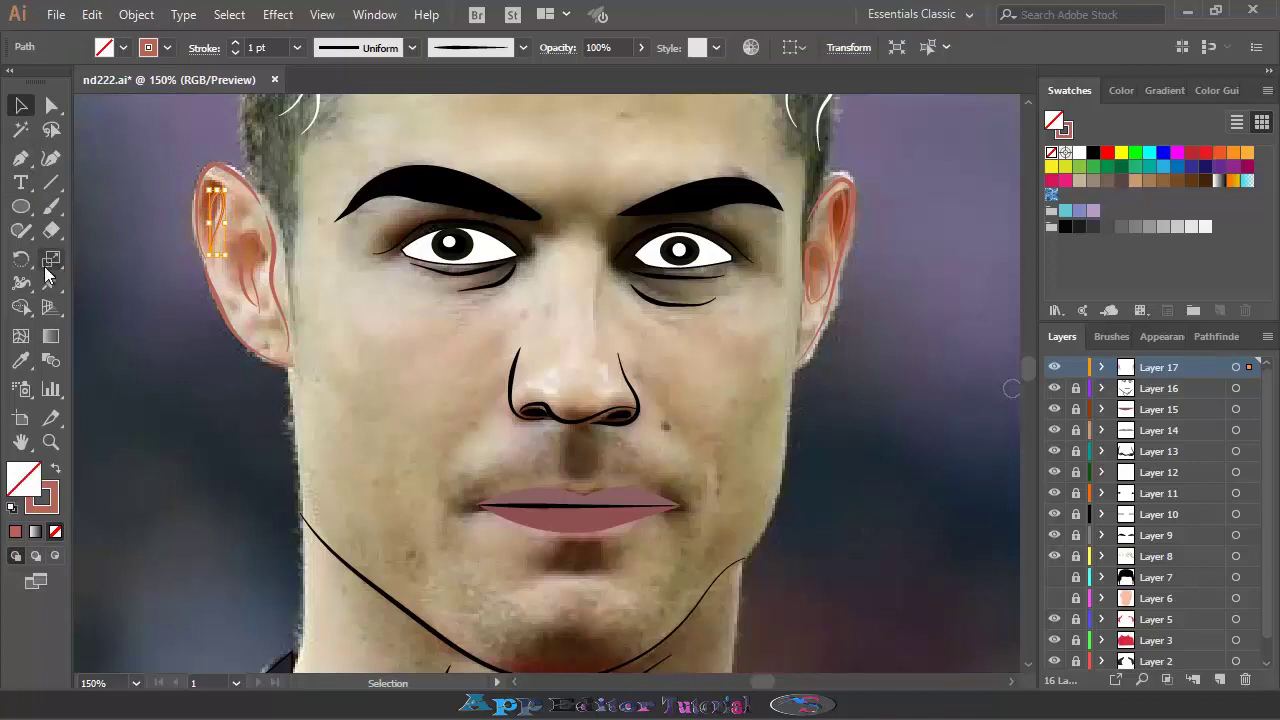
{"action": "left_click", "coordinate": [21, 360]}
{"action": "left_click", "coordinate": [214, 184]}
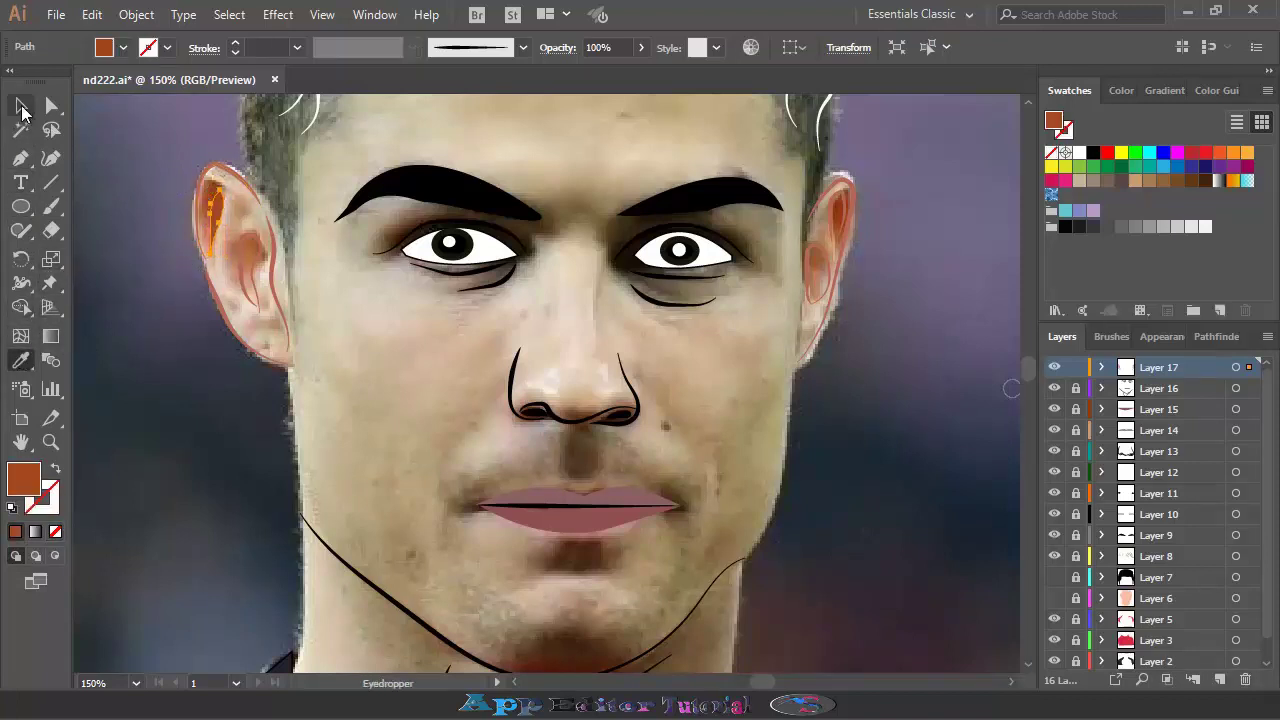
{"action": "left_click", "coordinate": [21, 105]}
{"action": "left_click", "coordinate": [262, 245]}
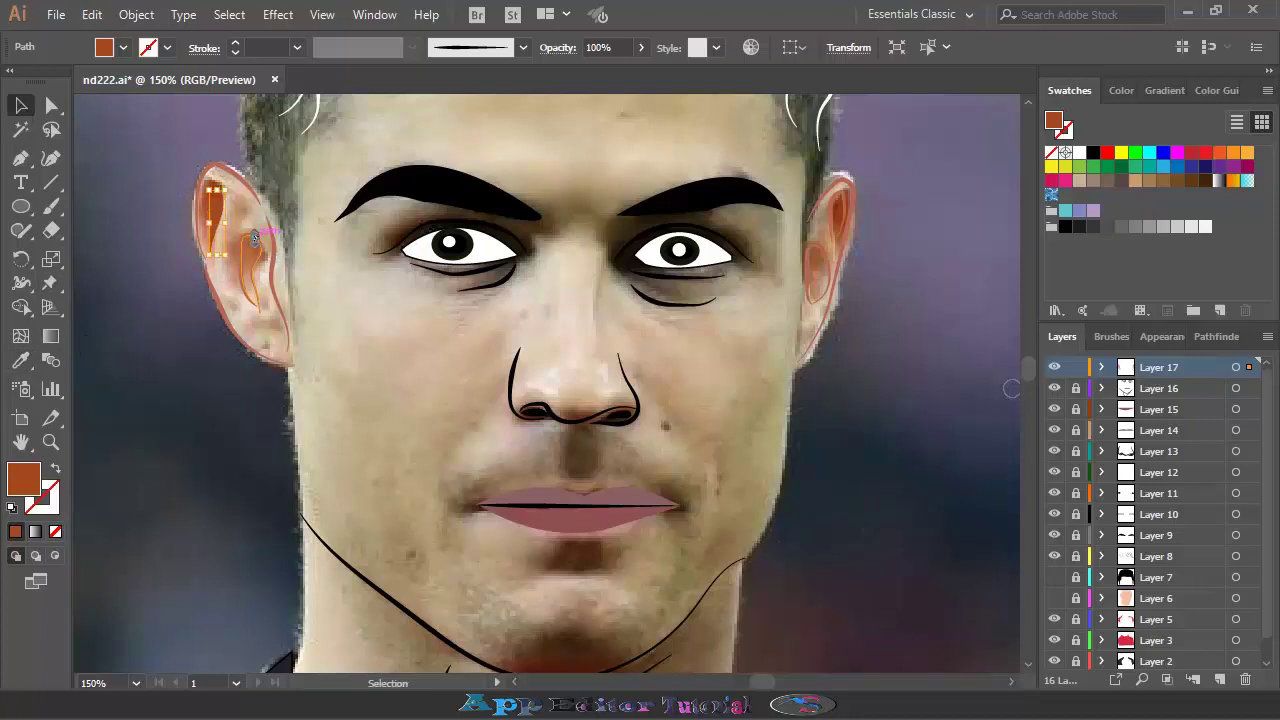
{"action": "left_click", "coordinate": [21, 360]}
{"action": "left_click", "coordinate": [246, 258]}
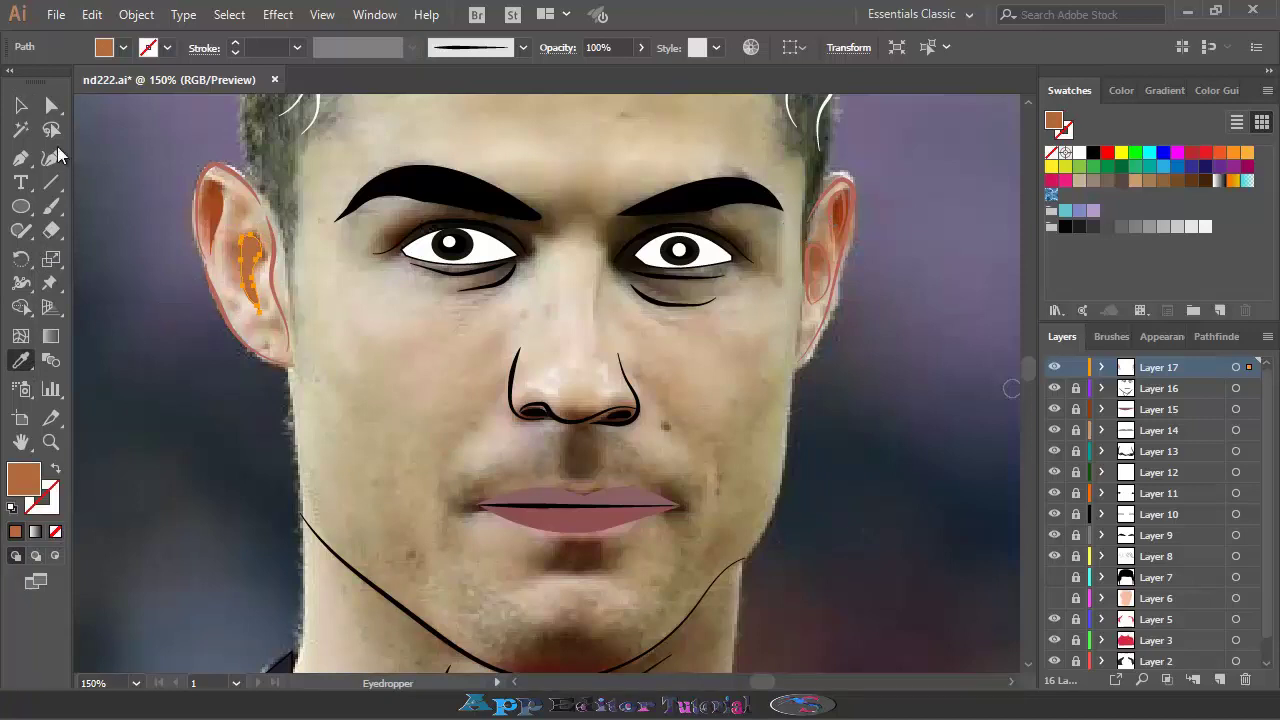
Fill the two inner-ear shapes on the right ear with sampled brown
{"action": "key", "text": "v"}
{"action": "left_click", "coordinate": [830, 216]}
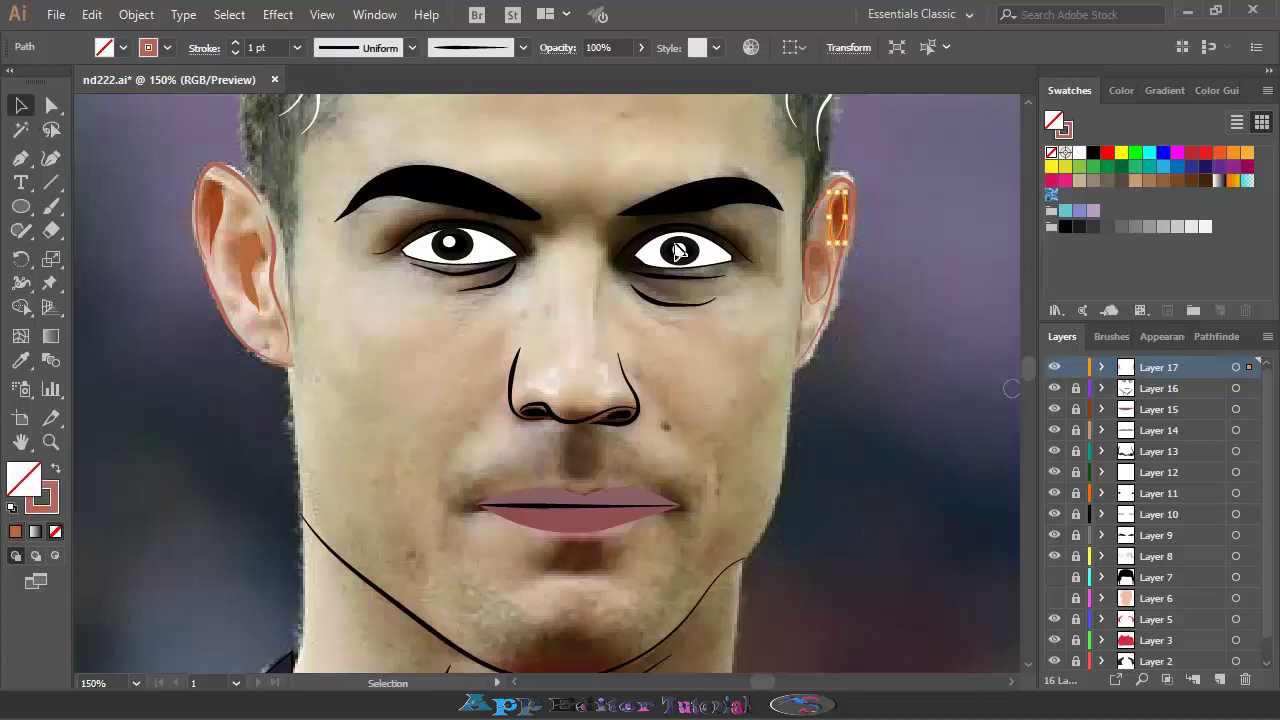
{"action": "left_click", "coordinate": [21, 361]}
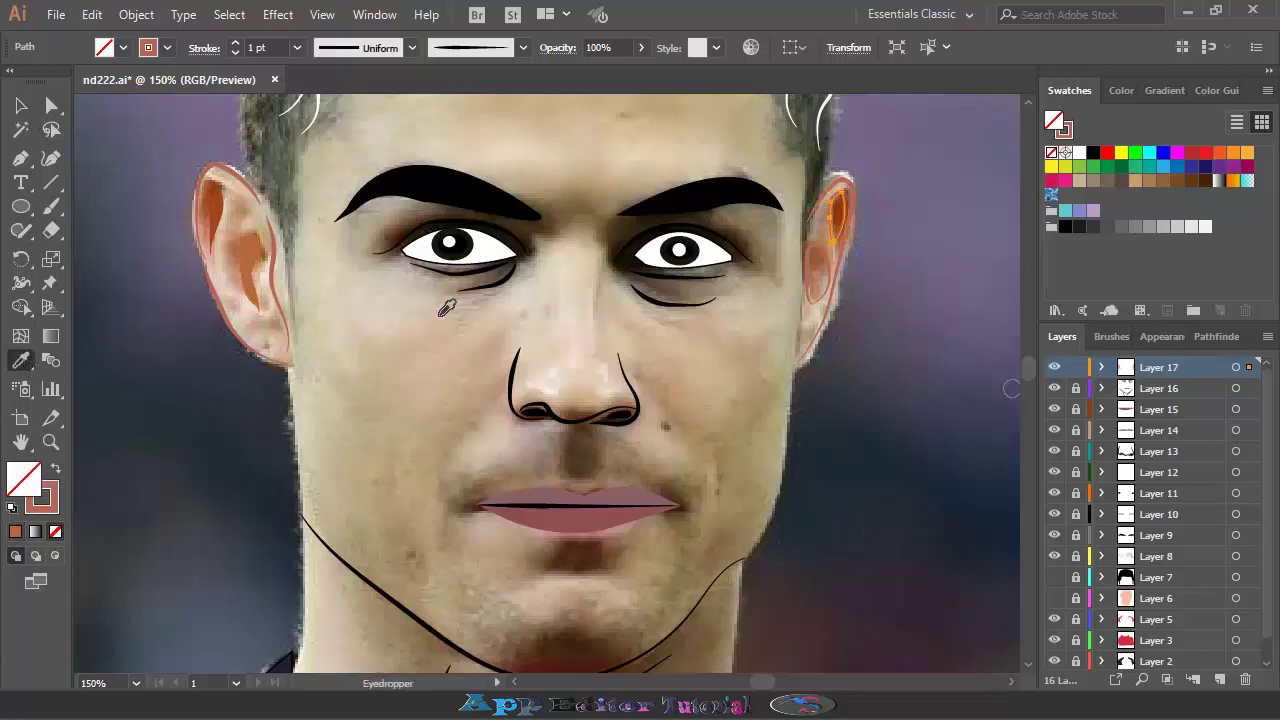
{"action": "left_click", "coordinate": [840, 207]}
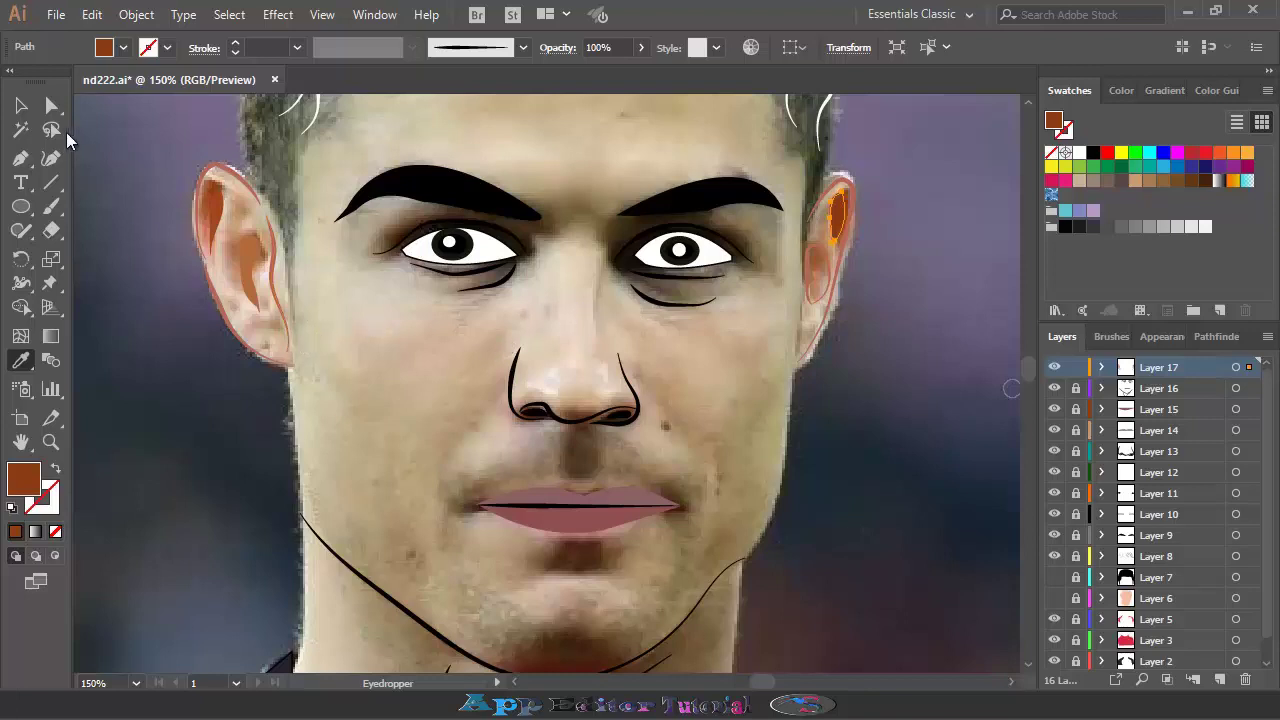
{"action": "left_click", "coordinate": [21, 105]}
{"action": "left_click", "coordinate": [812, 264]}
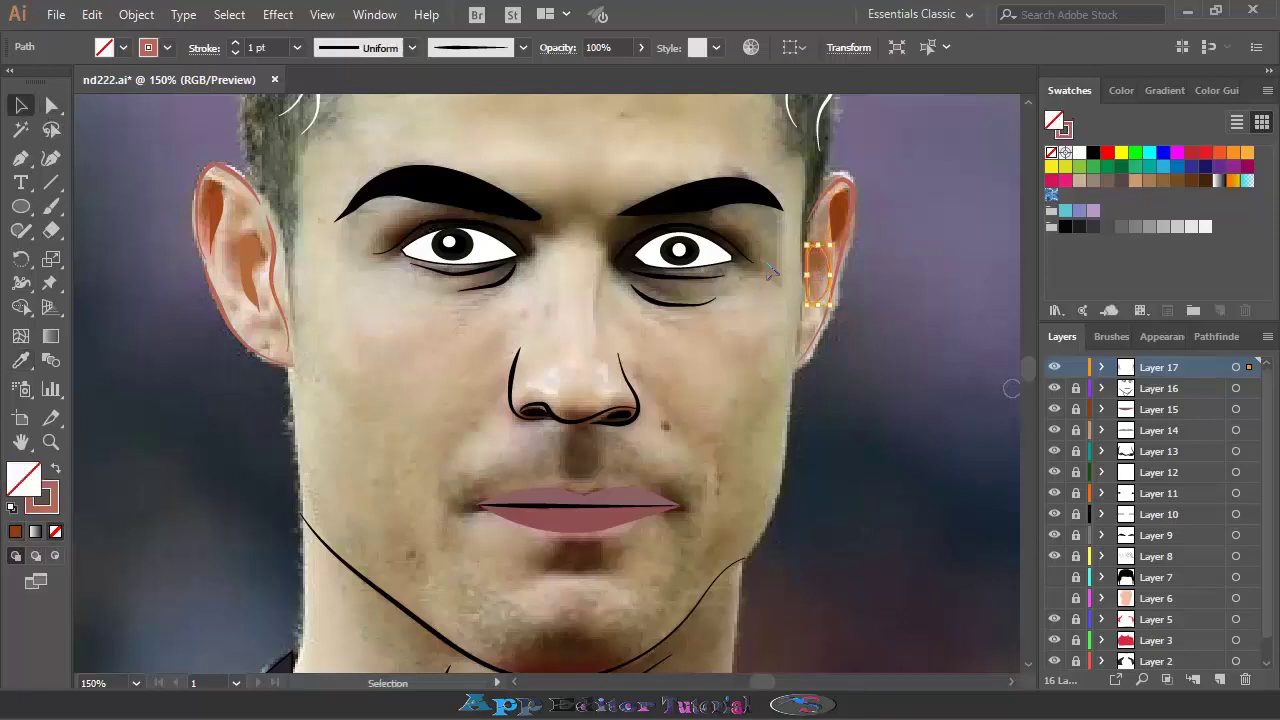
{"action": "left_click", "coordinate": [22, 361]}
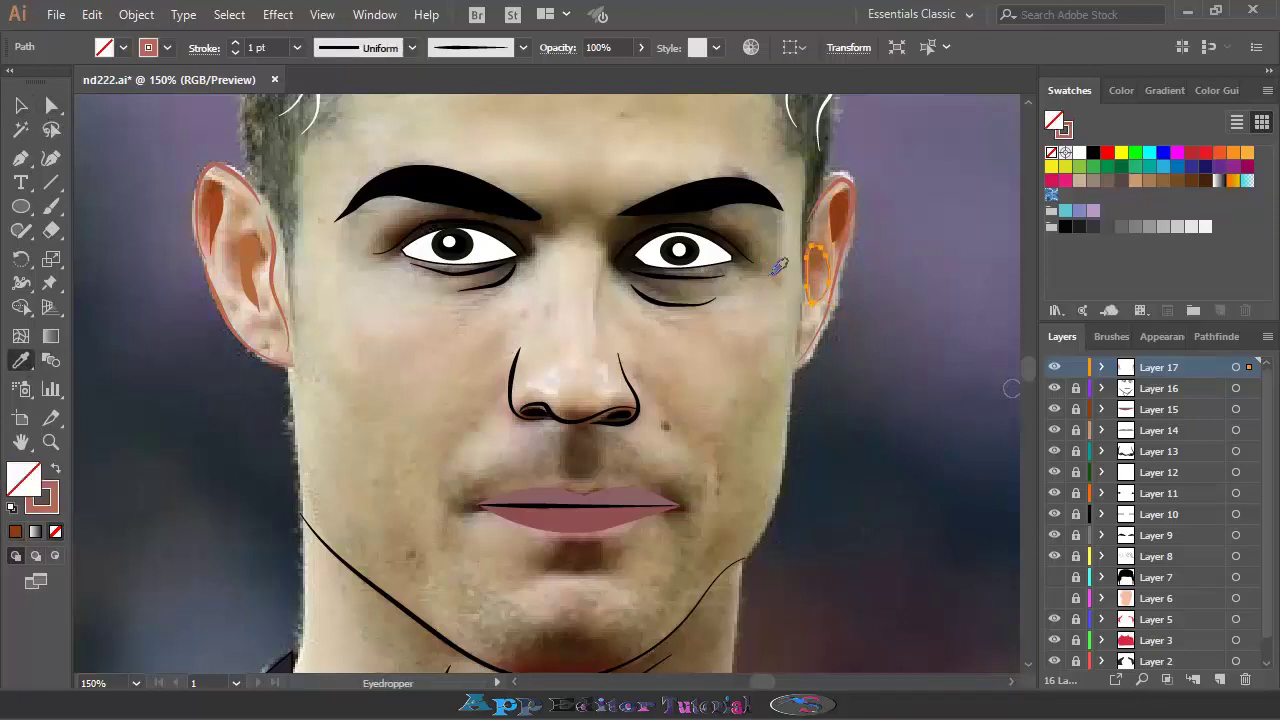
{"action": "left_click", "coordinate": [818, 262]}
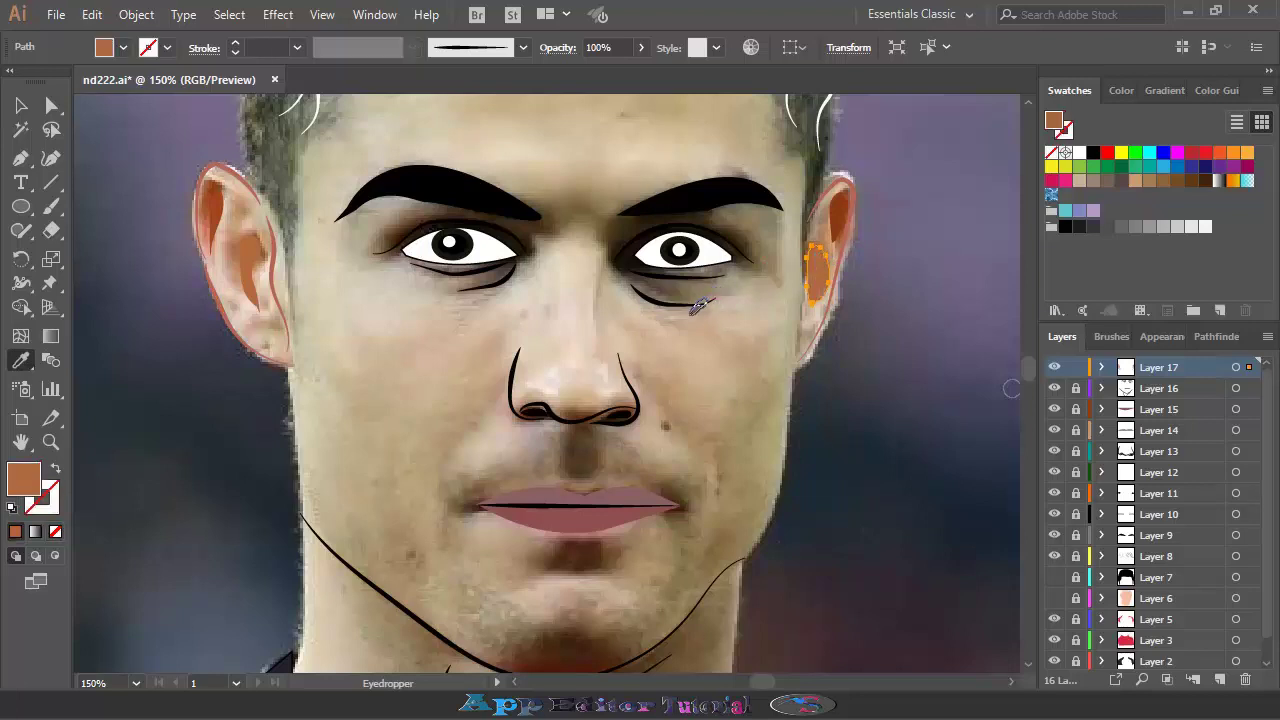
Nudge one anchor of the right ear's outer outline with Direct Selection
{"action": "left_click", "coordinate": [52, 105]}
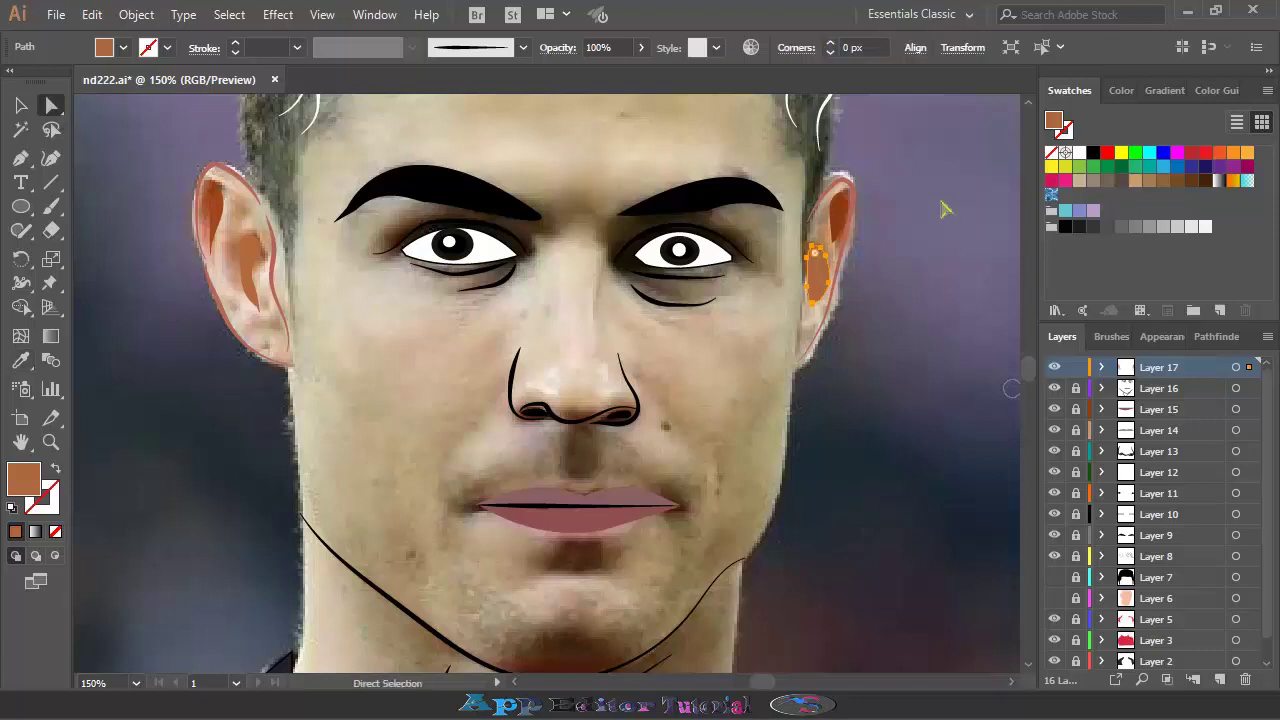
{"action": "left_click", "coordinate": [849, 196]}
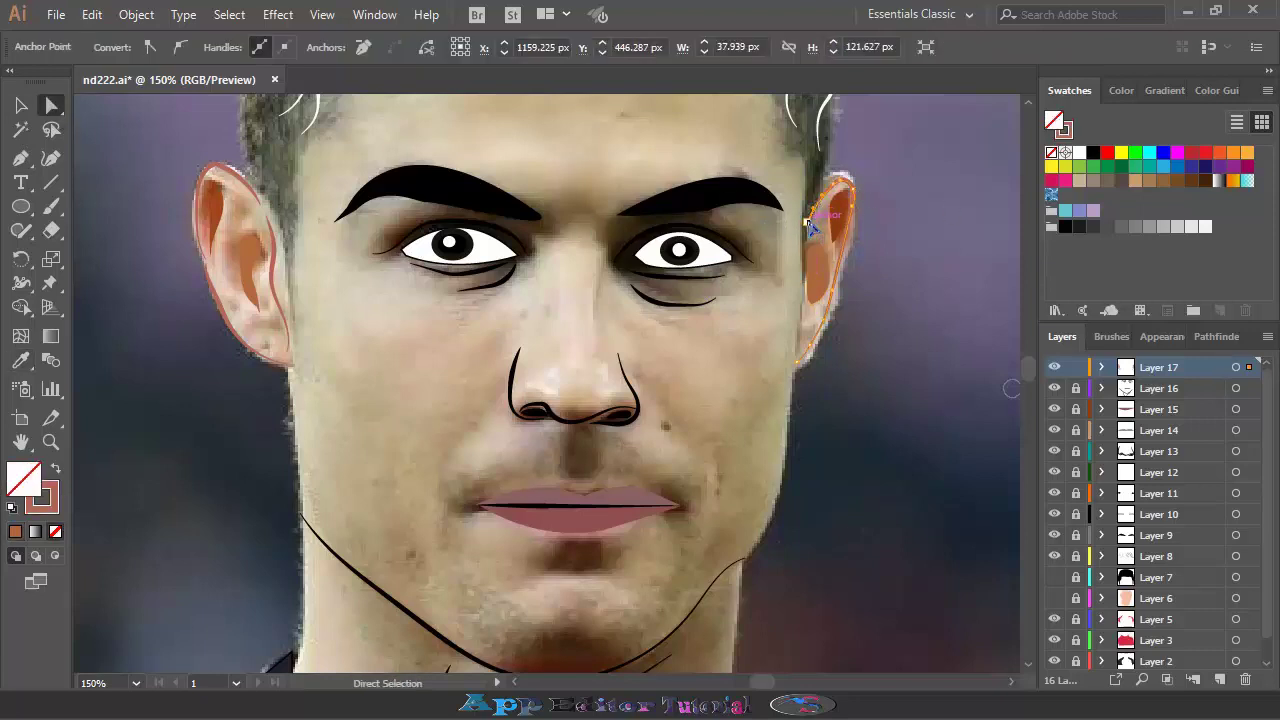
{"action": "left_click_drag", "start_coordinate": [807, 219], "coordinate": [818, 220]}
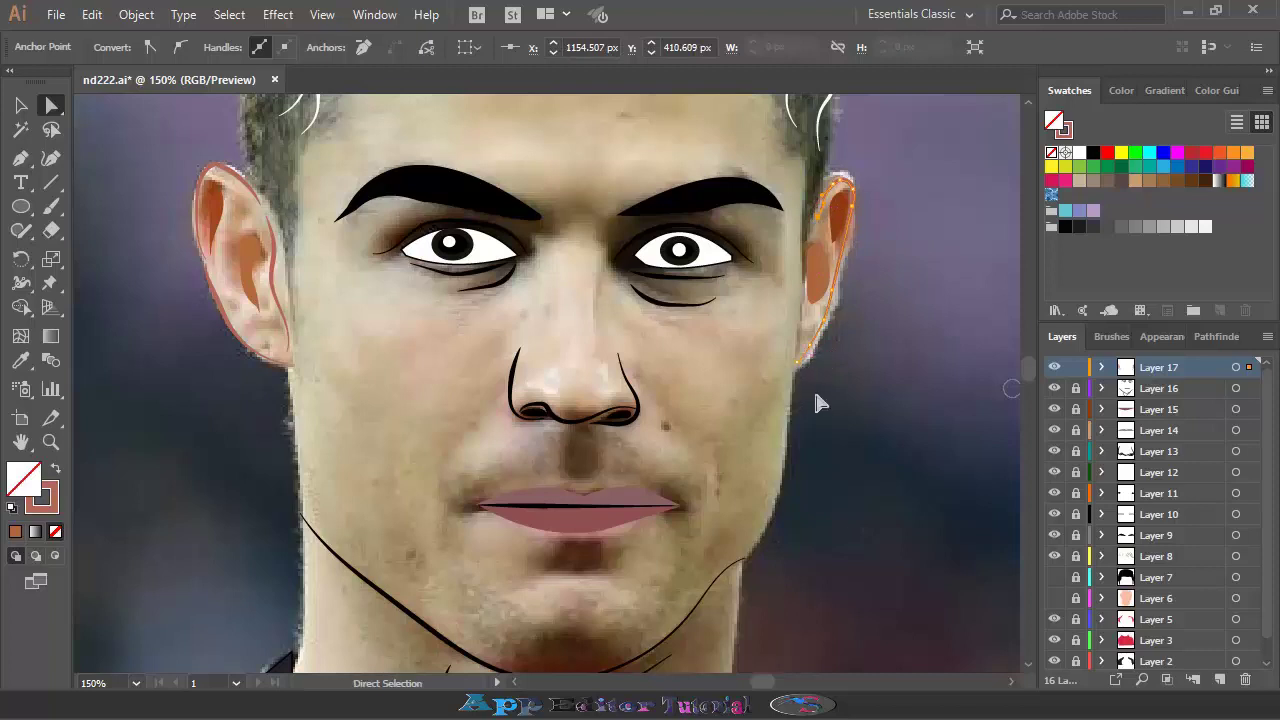
{"action": "left_click", "coordinate": [48, 210]}
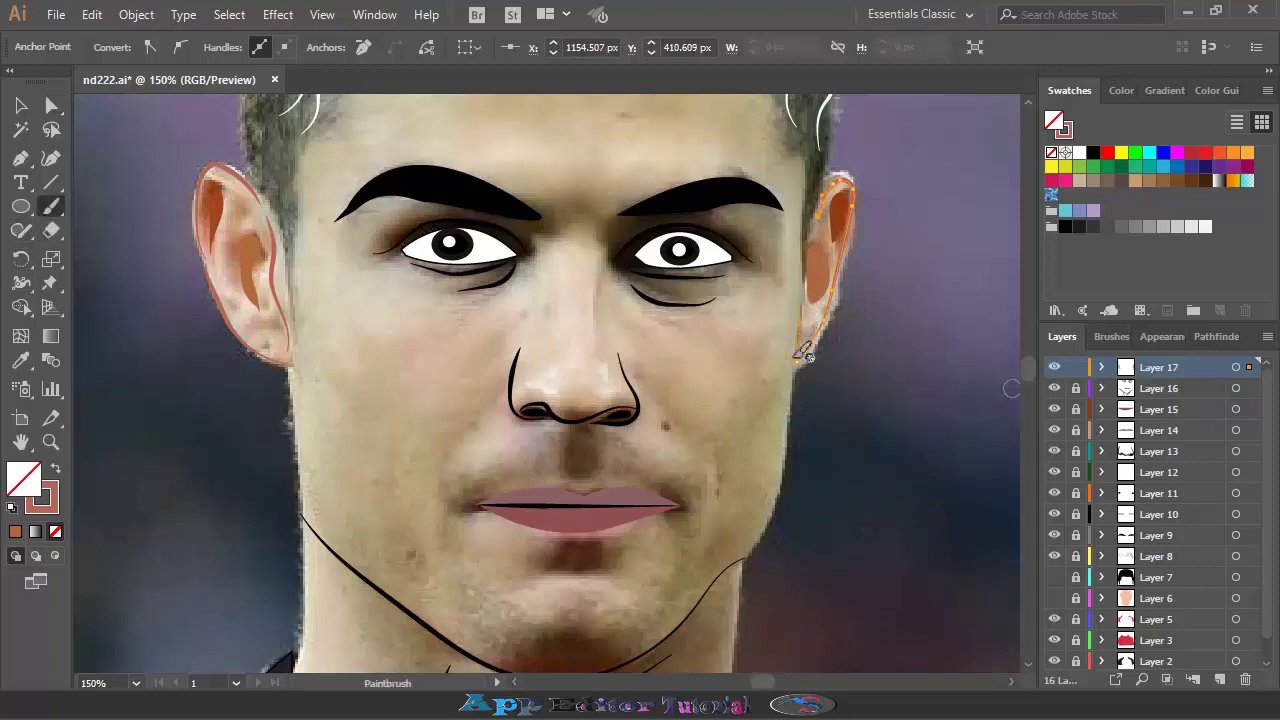
Deselect everything, lock Layer 17, and show the skin-coloured face fill
{"action": "key", "text": "ctrl+shift+a"}
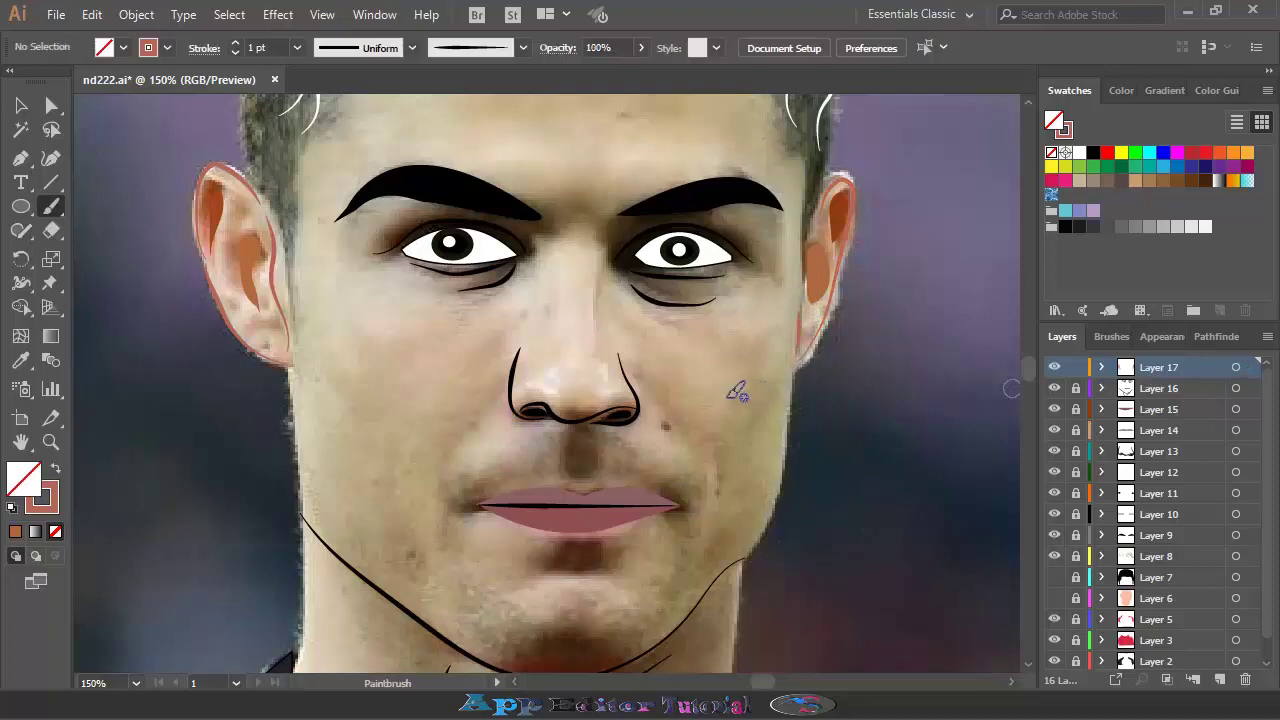
{"action": "scroll", "coordinate": [640, 380], "scroll_direction": "down", "scroll_amount": 2}
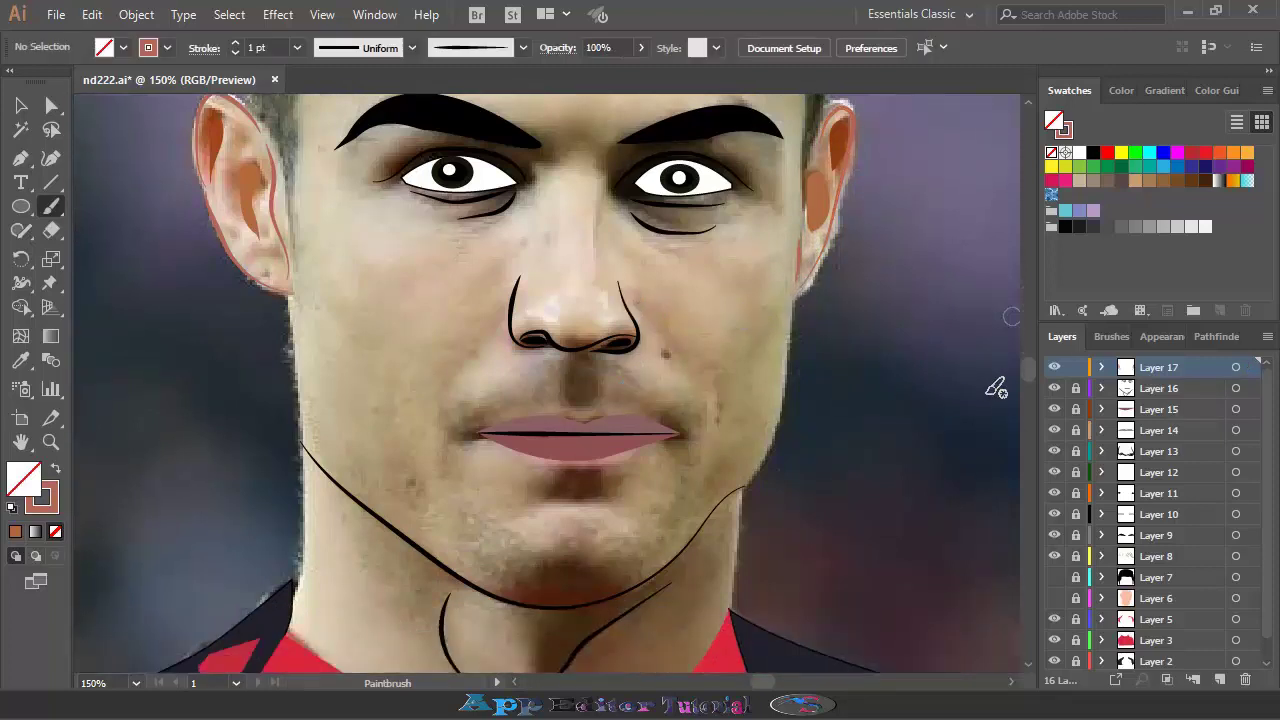
{"action": "left_click", "coordinate": [1070, 369]}
{"action": "left_click", "coordinate": [1056, 600]}
{"action": "scroll", "coordinate": [935, 518], "scroll_direction": "up", "scroll_amount": 3}
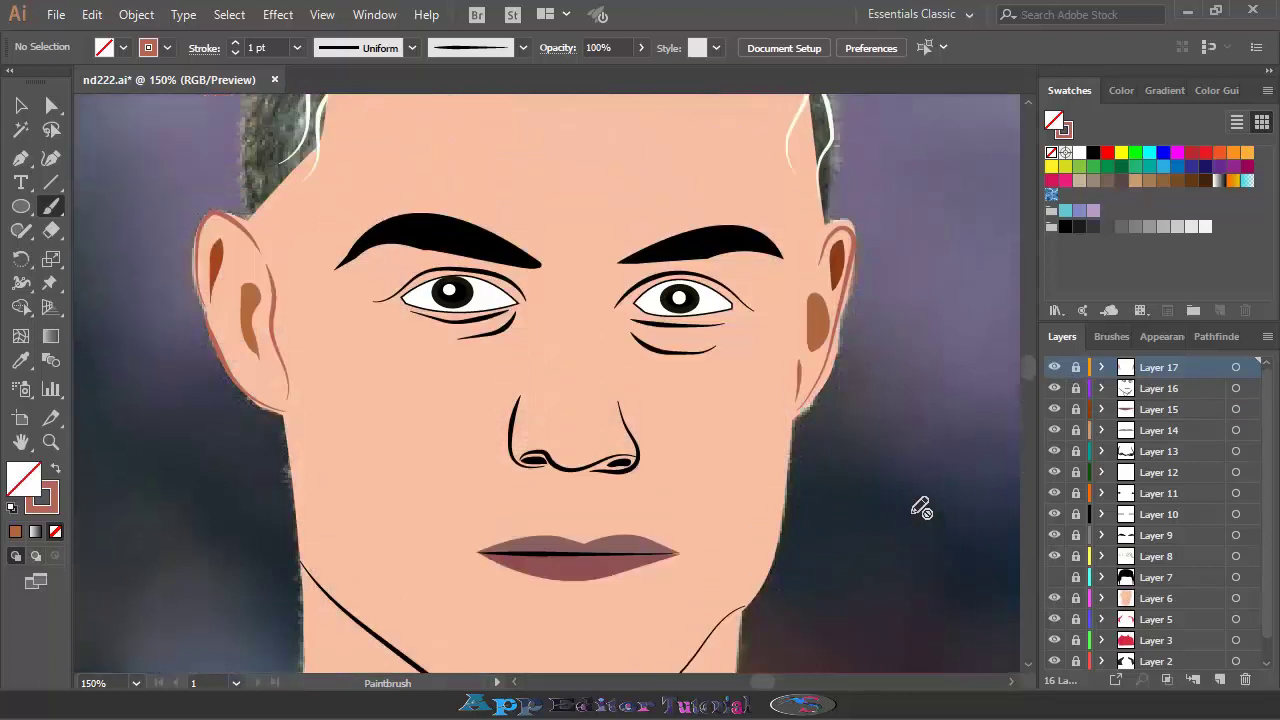
{"action": "scroll", "coordinate": [920, 508], "scroll_direction": "up", "scroll_amount": 1}
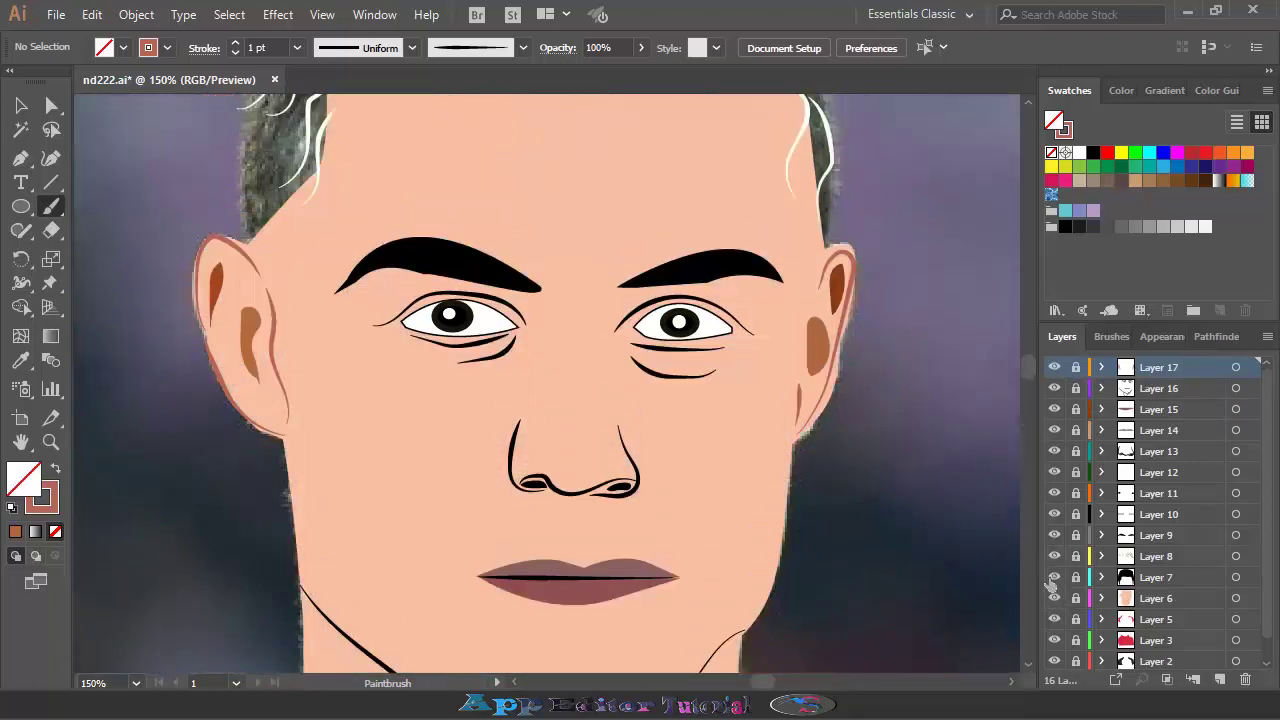
Show the black hair layer, check the portrait, then hide the skin fill again
{"action": "left_click", "coordinate": [1054, 577]}
{"action": "scroll", "coordinate": [920, 540], "scroll_direction": "up", "scroll_amount": 4}
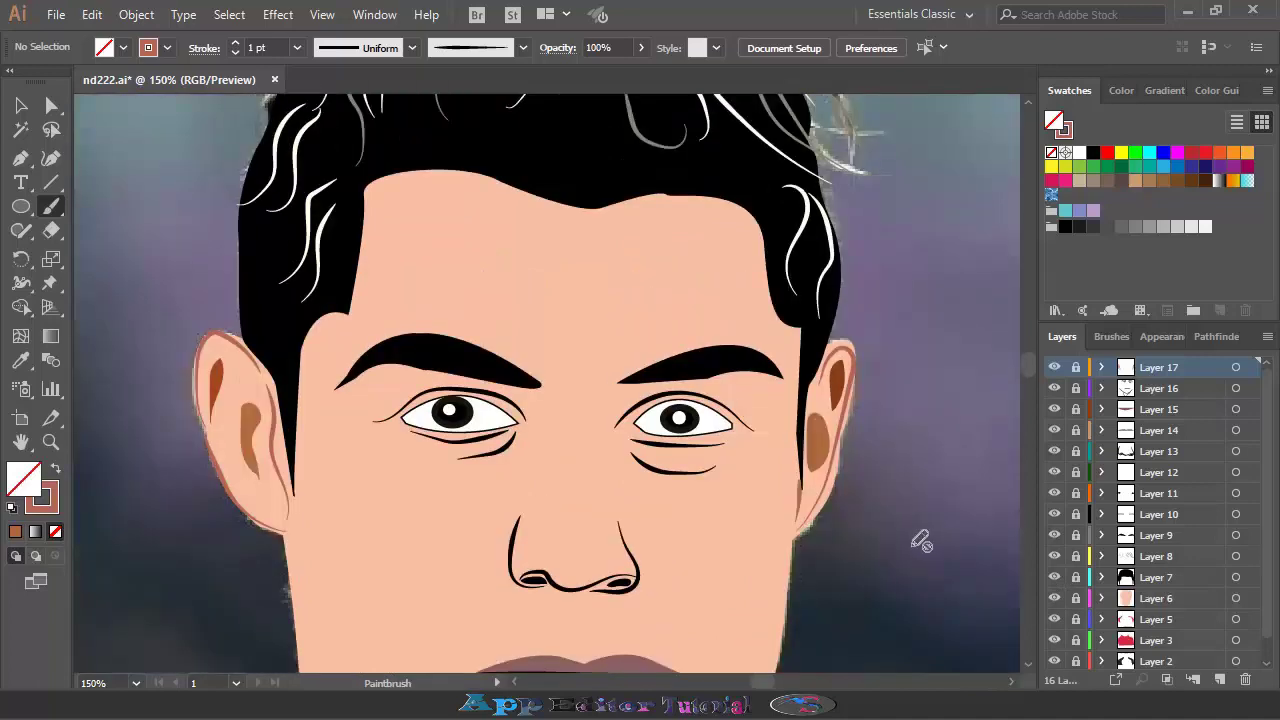
{"action": "scroll", "coordinate": [920, 541], "scroll_direction": "up", "scroll_amount": 3}
{"action": "scroll", "coordinate": [663, 517], "scroll_direction": "down", "scroll_amount": 6}
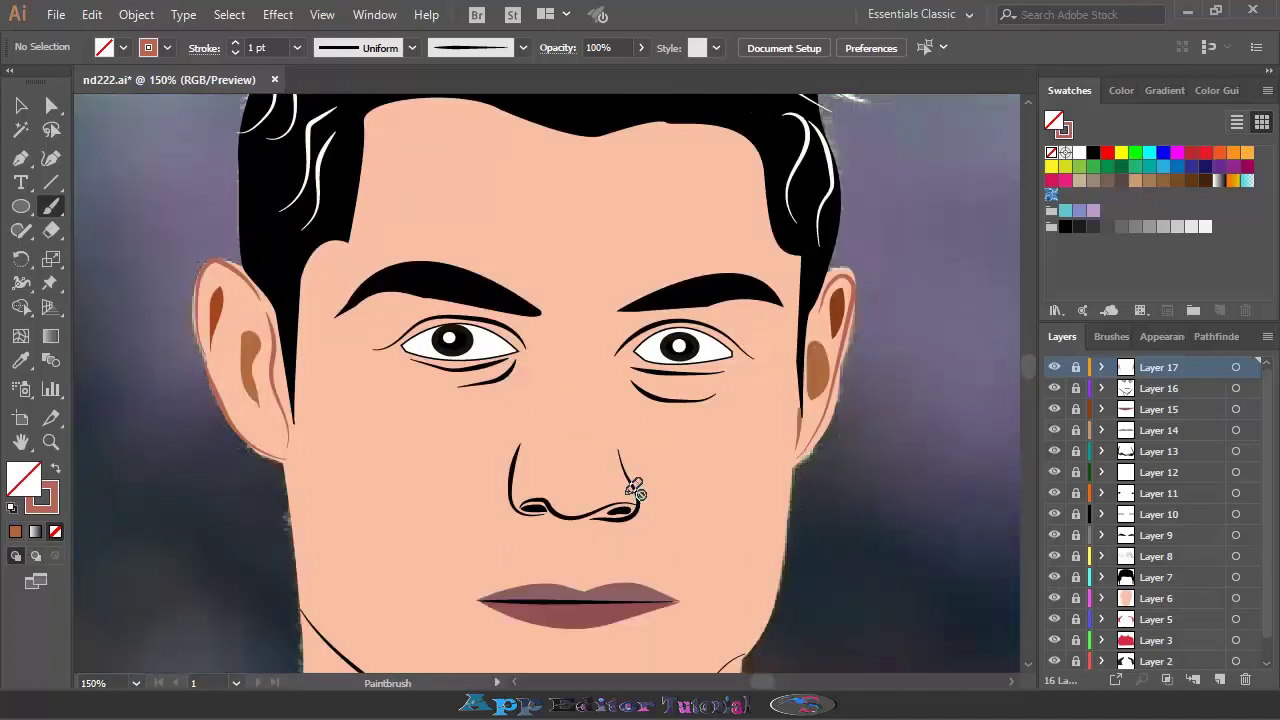
{"action": "key", "text": "ctrl+minus"}
{"action": "key", "text": "ctrl+minus"}
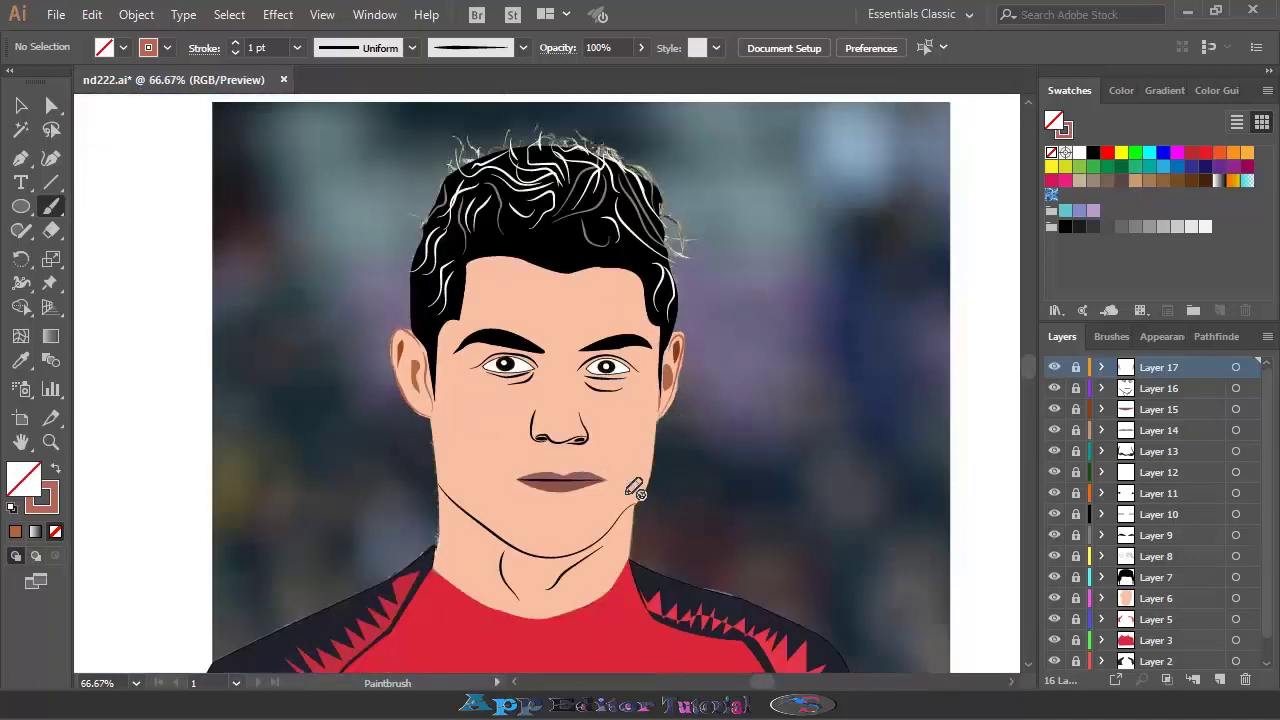
{"action": "key", "text": "ctrl+plus"}
{"action": "key", "text": "ctrl+plus"}
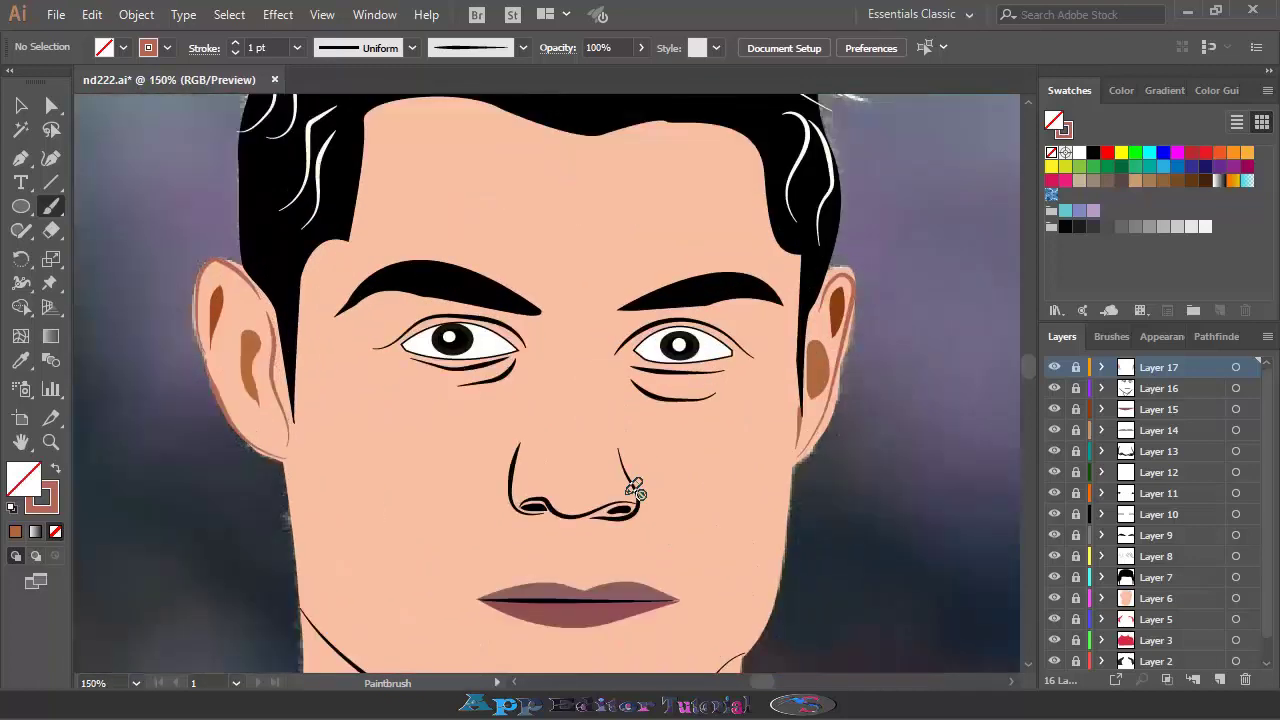
{"action": "left_click", "coordinate": [1054, 599]}
{"action": "scroll", "coordinate": [886, 537], "scroll_direction": "down", "scroll_amount": 3}
{"action": "scroll", "coordinate": [780, 486], "scroll_direction": "down", "scroll_amount": 2}
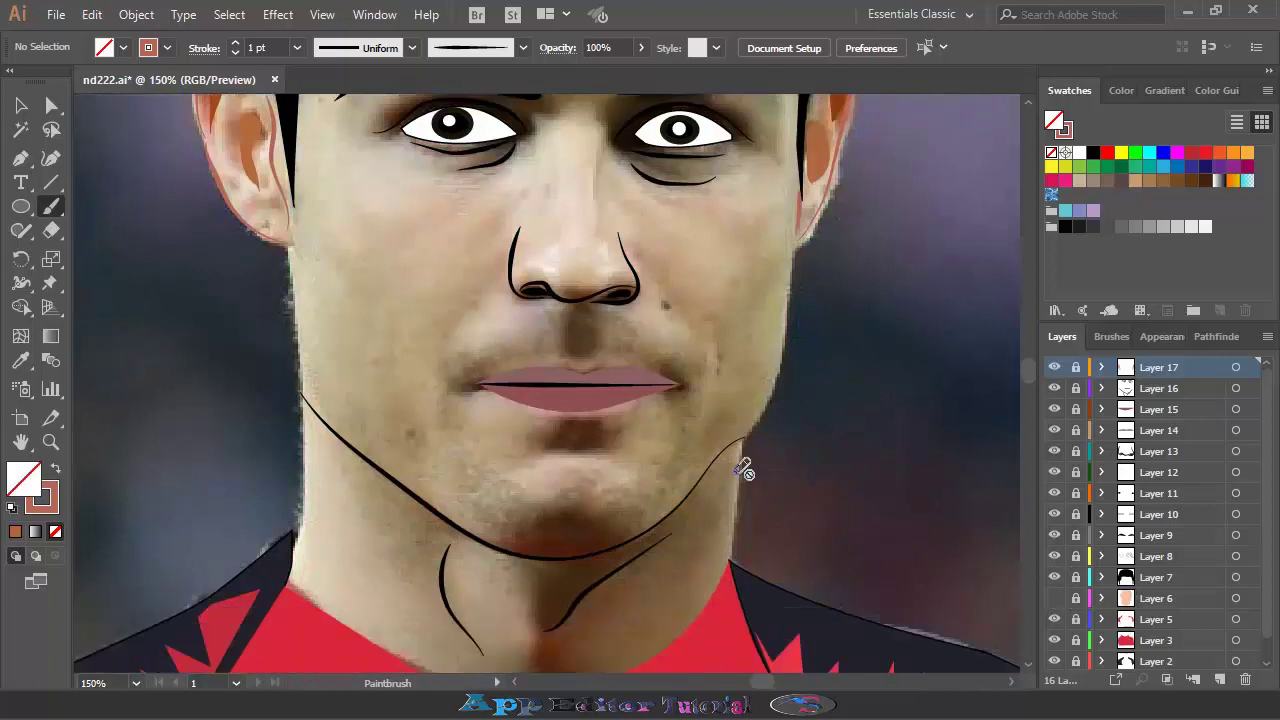
Add Layer 18 and pencil a shadow shape under the lower lip
{"action": "left_click", "coordinate": [1219, 679]}
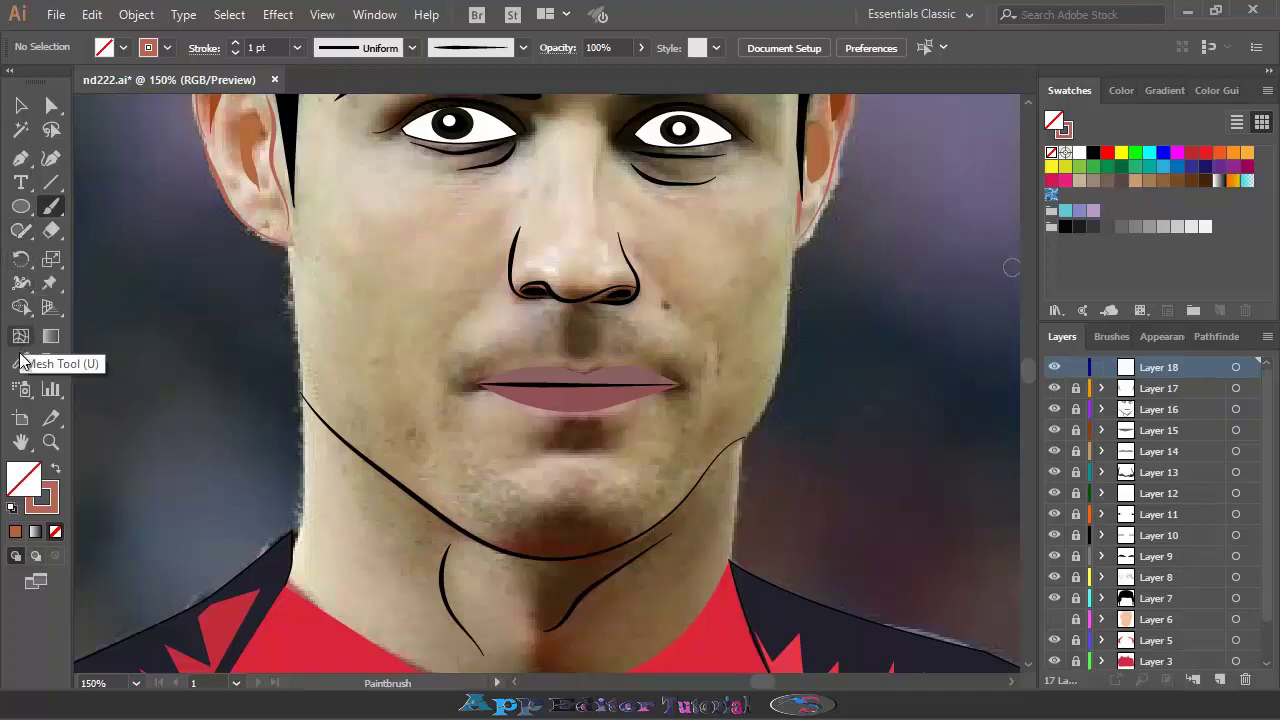
{"action": "key", "text": "i"}
{"action": "left_click", "coordinate": [21, 230]}
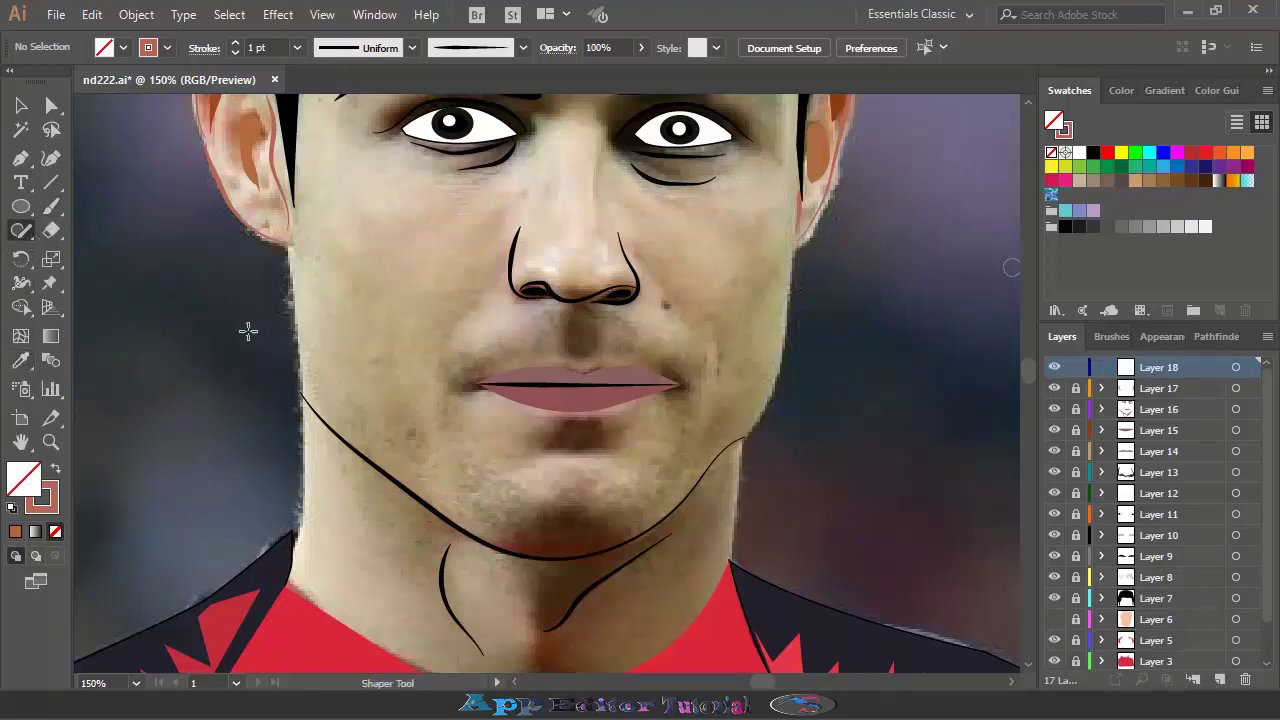
{"action": "left_click", "coordinate": [21, 231]}
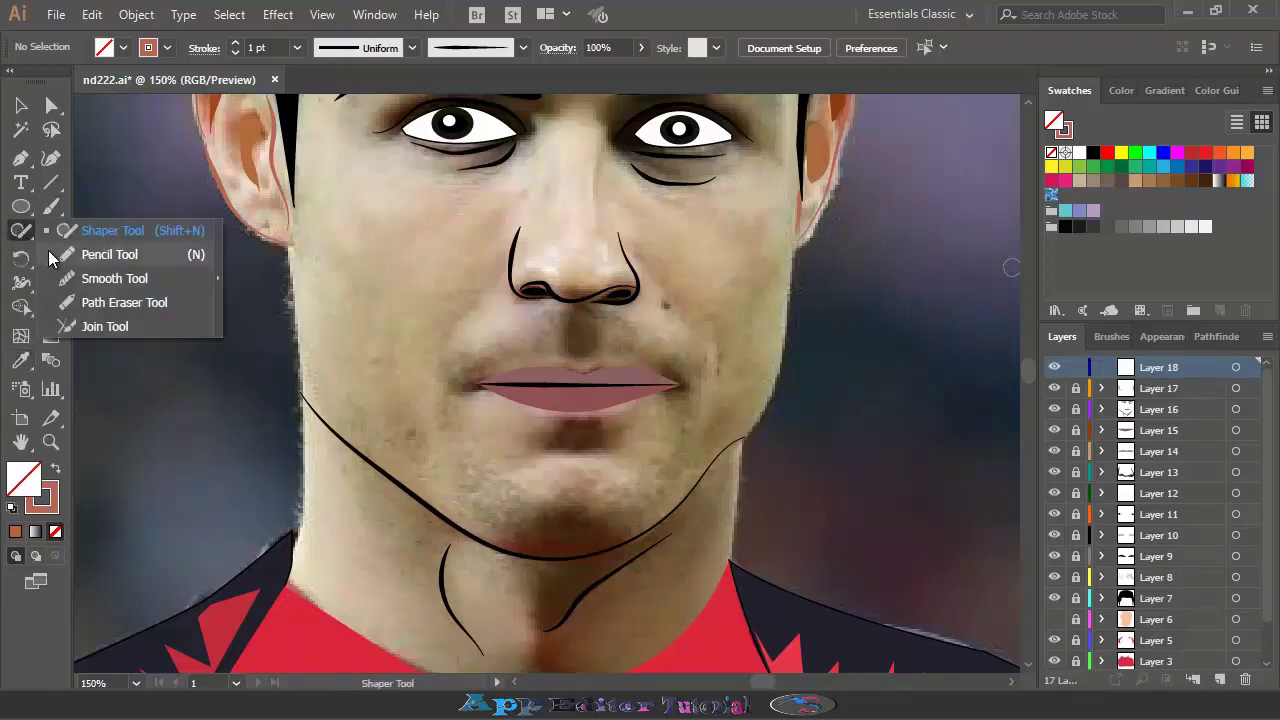
{"action": "left_click", "coordinate": [52, 256]}
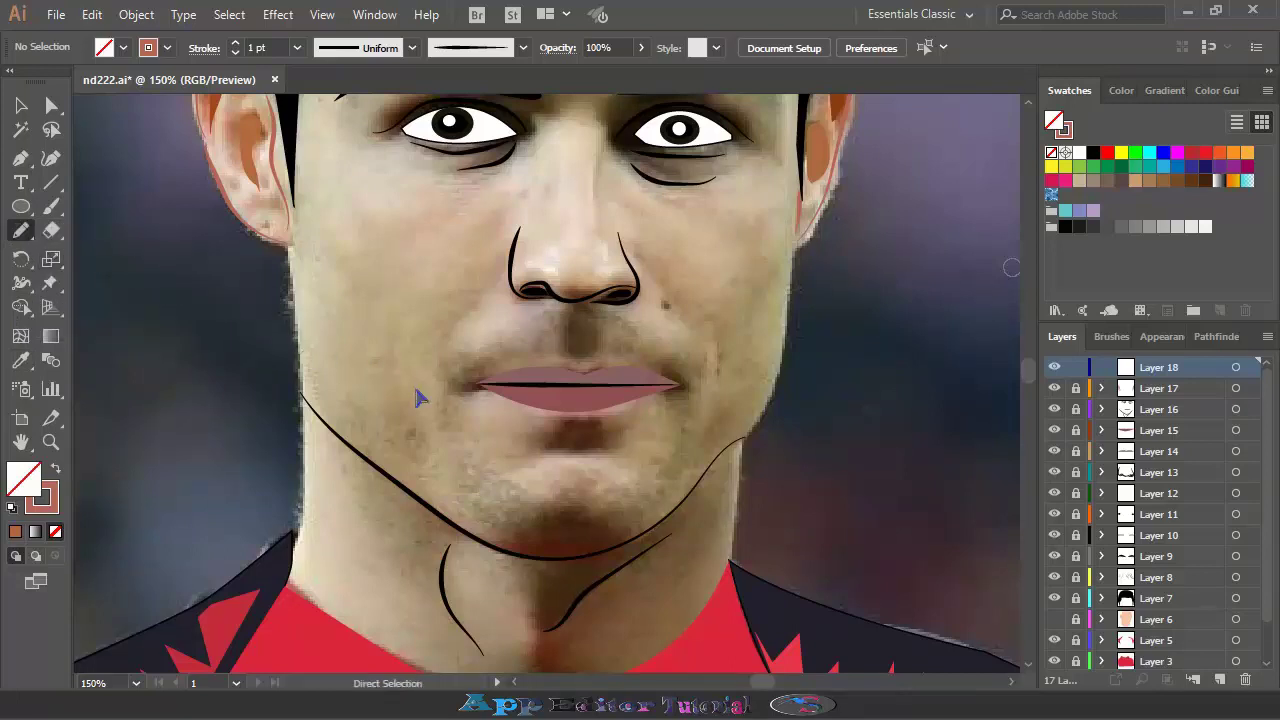
{"action": "key", "text": "ctrl+plus"}
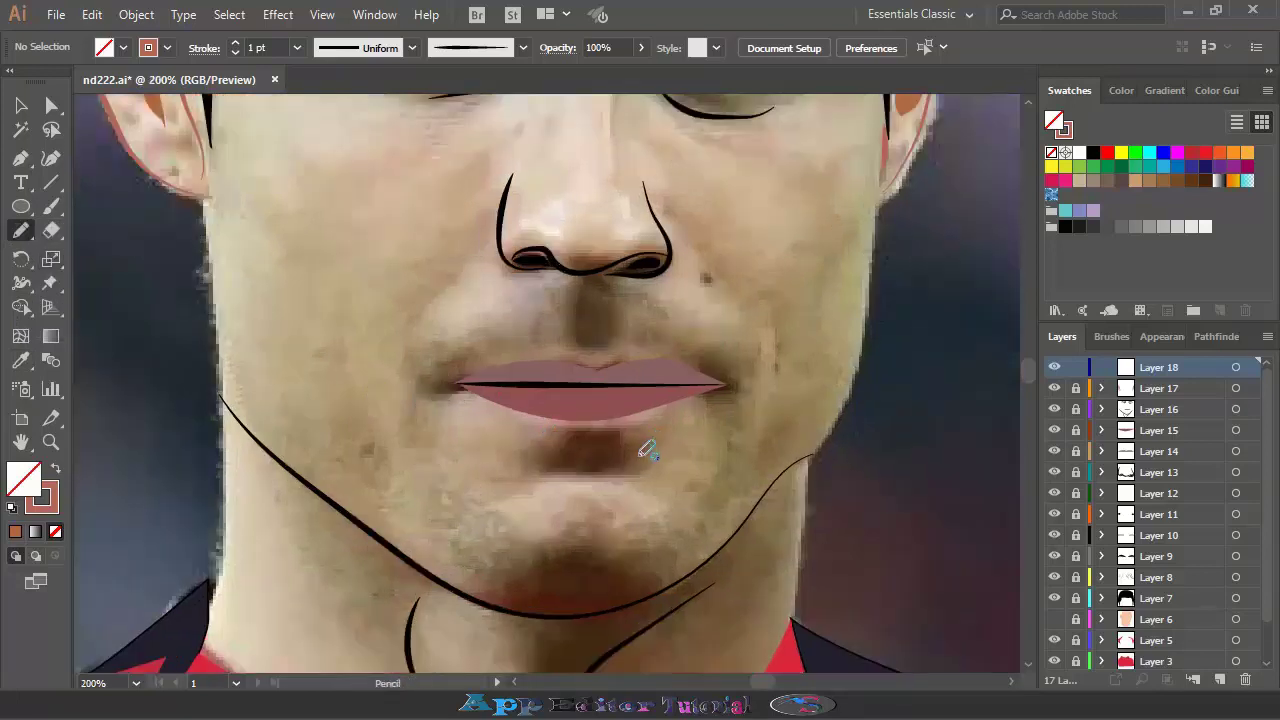
{"action": "mouse_move", "coordinate": [616, 471]}
{"action": "left_mouse_down"}
{"action": "mouse_move", "coordinate": [644, 451]}
{"action": "mouse_move", "coordinate": [608, 474]}
{"action": "mouse_move", "coordinate": [624, 466]}
{"action": "left_mouse_up"}
Fill the lip shadow with sampled brown at 72% opacity and pencil the moustache outline
{"action": "left_click", "coordinate": [20, 361]}
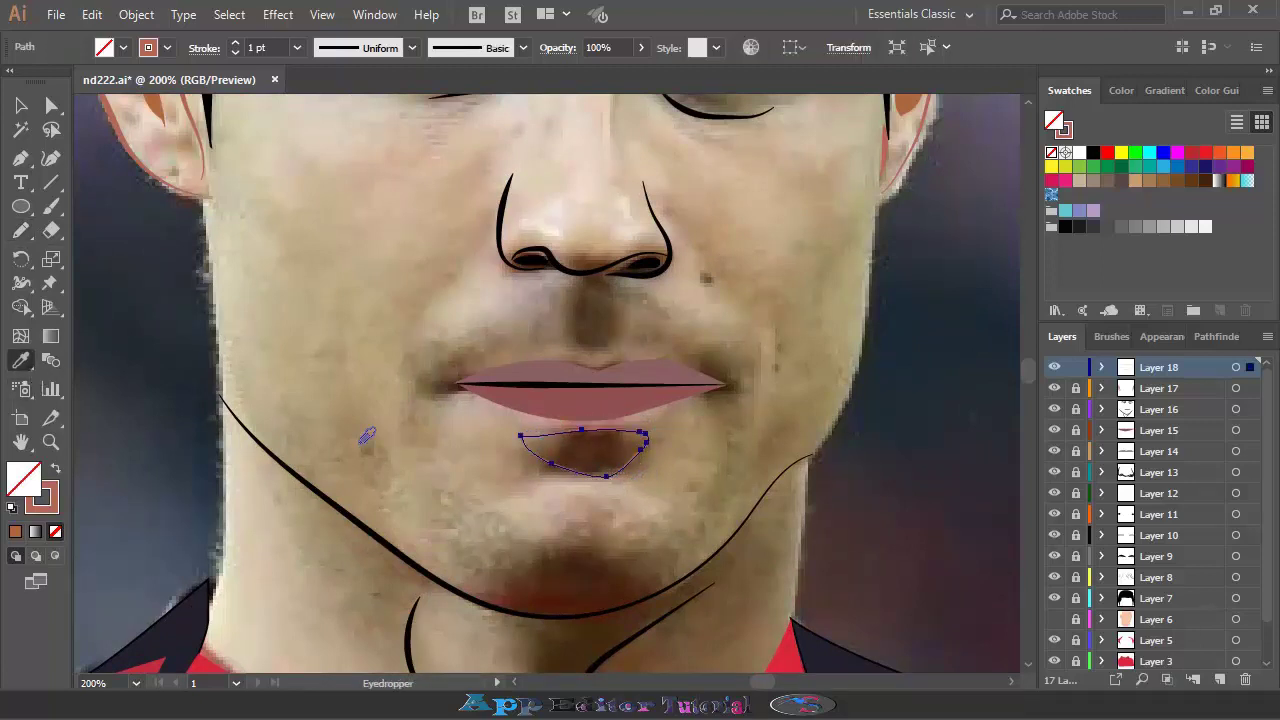
{"action": "left_click", "coordinate": [627, 453]}
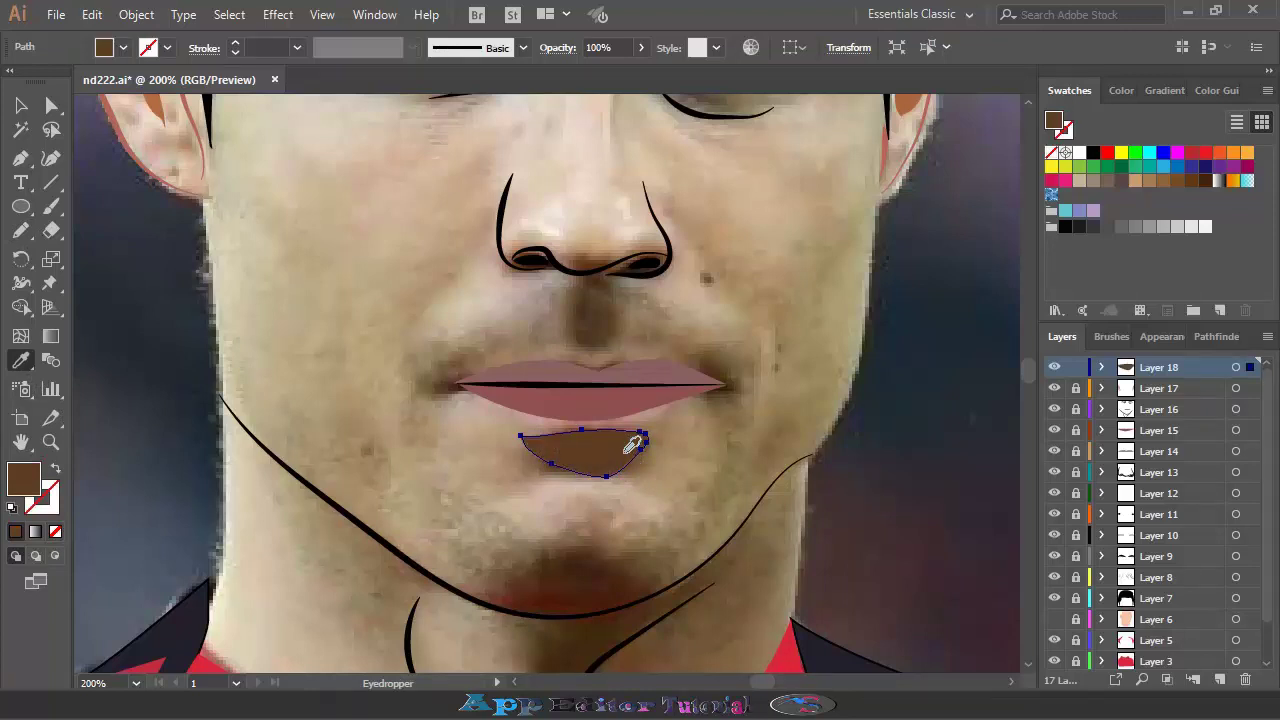
{"action": "left_click", "coordinate": [642, 47]}
{"action": "left_click_drag", "start_coordinate": [641, 73], "coordinate": [617, 73]}
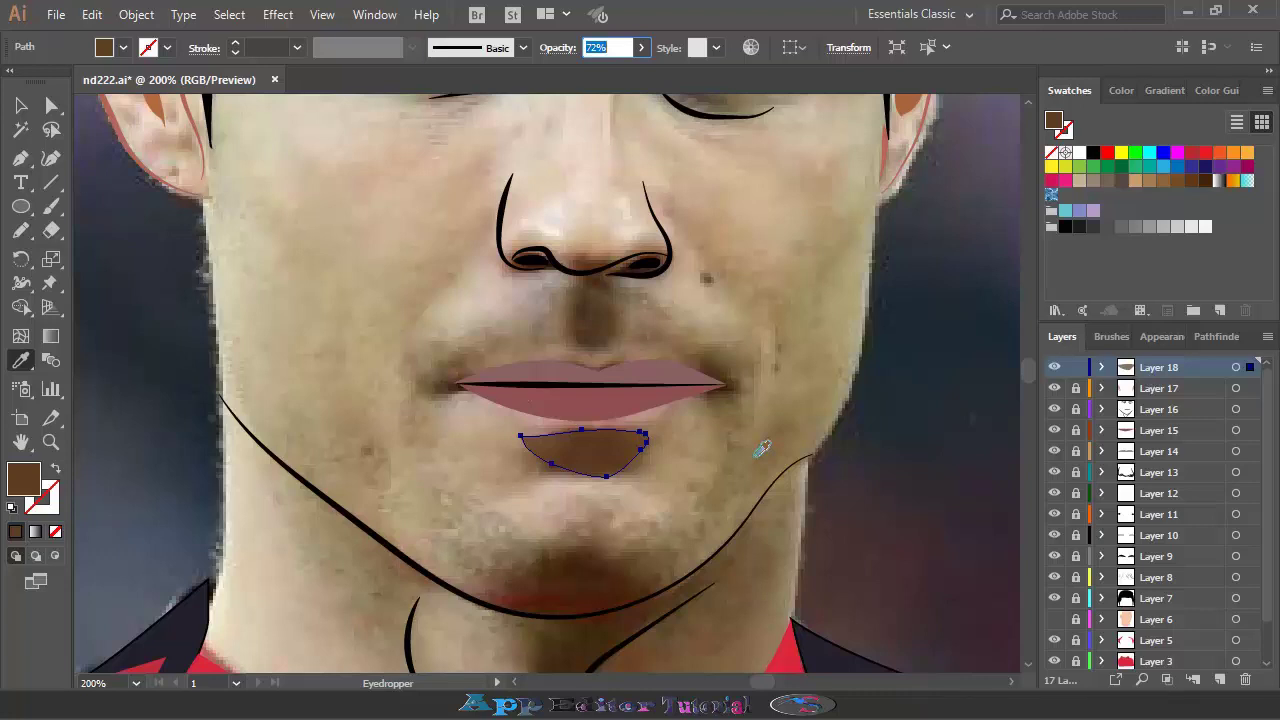
{"action": "left_click", "coordinate": [19, 232]}
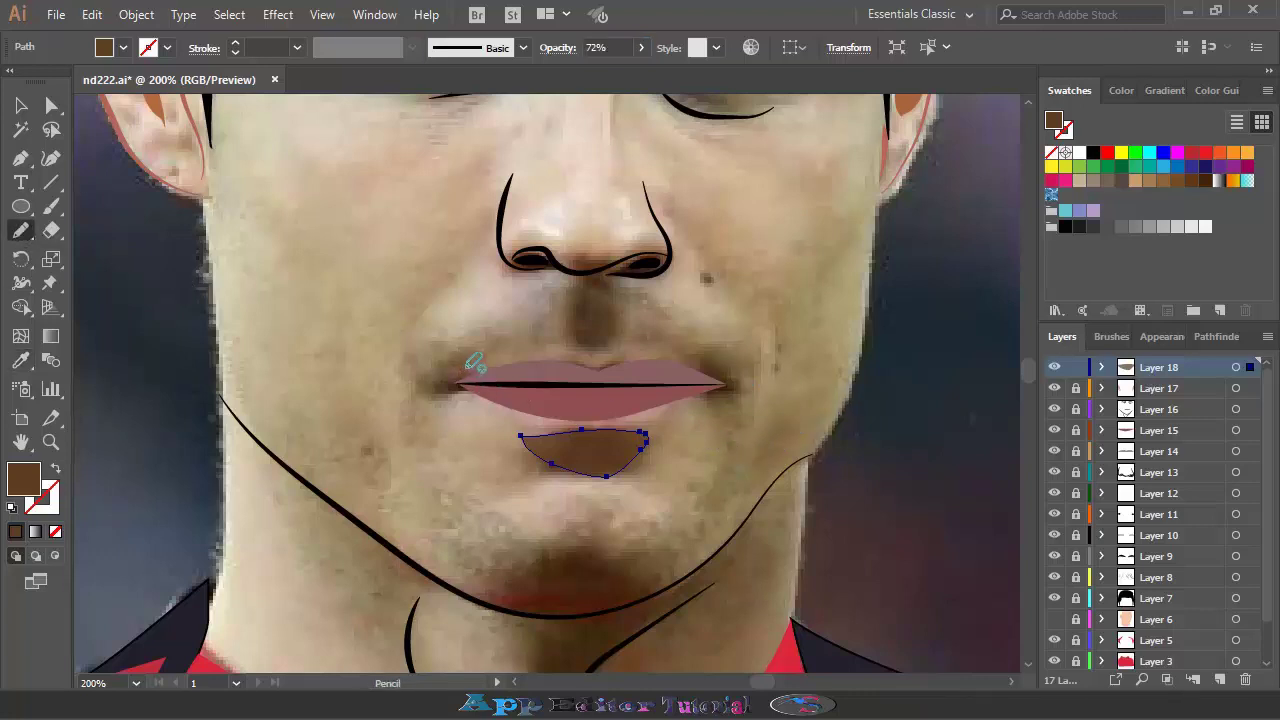
{"action": "mouse_move", "coordinate": [460, 372]}
{"action": "left_mouse_down"}
{"action": "mouse_move", "coordinate": [628, 350]}
{"action": "mouse_move", "coordinate": [750, 356]}
{"action": "mouse_move", "coordinate": [686, 300]}
{"action": "mouse_move", "coordinate": [523, 289]}
{"action": "mouse_move", "coordinate": [406, 388]}
{"action": "mouse_move", "coordinate": [486, 370]}
{"action": "left_mouse_up"}
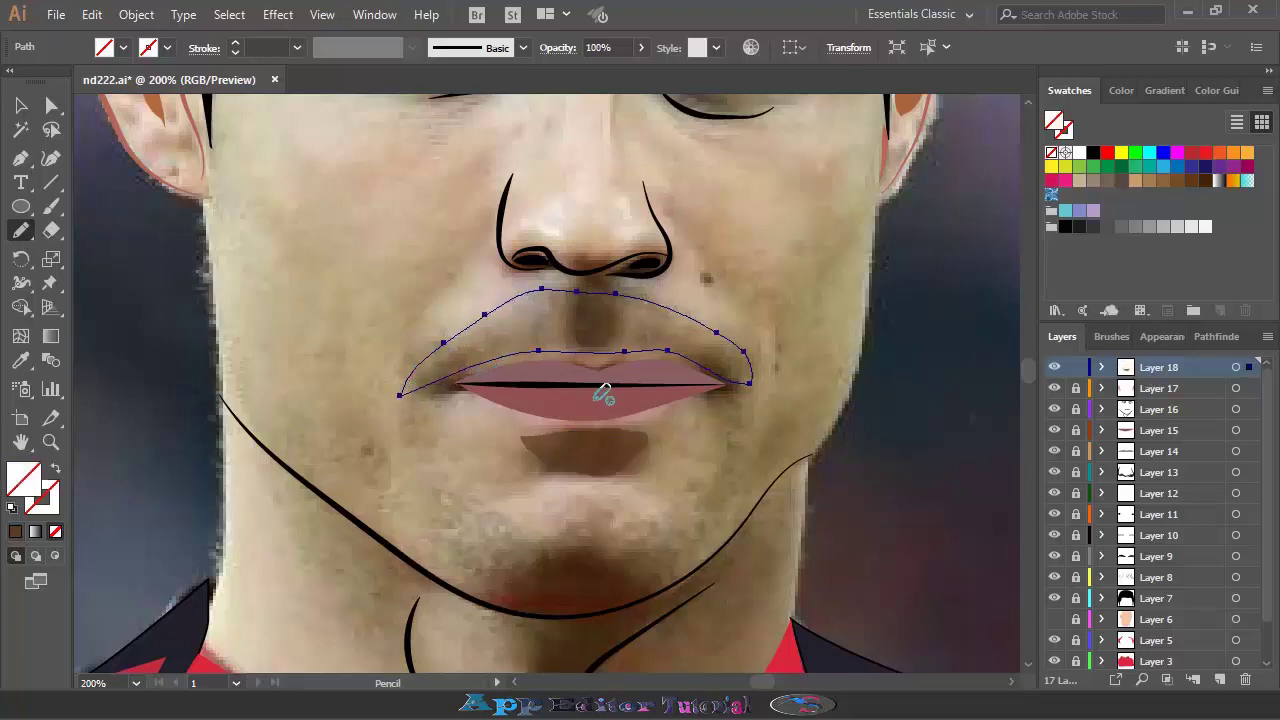
Give the moustache shape sampled tan at 29% opacity, then pencil a right-cheek stubble strip
{"action": "left_click", "coordinate": [21, 361]}
{"action": "left_click", "coordinate": [486, 342]}
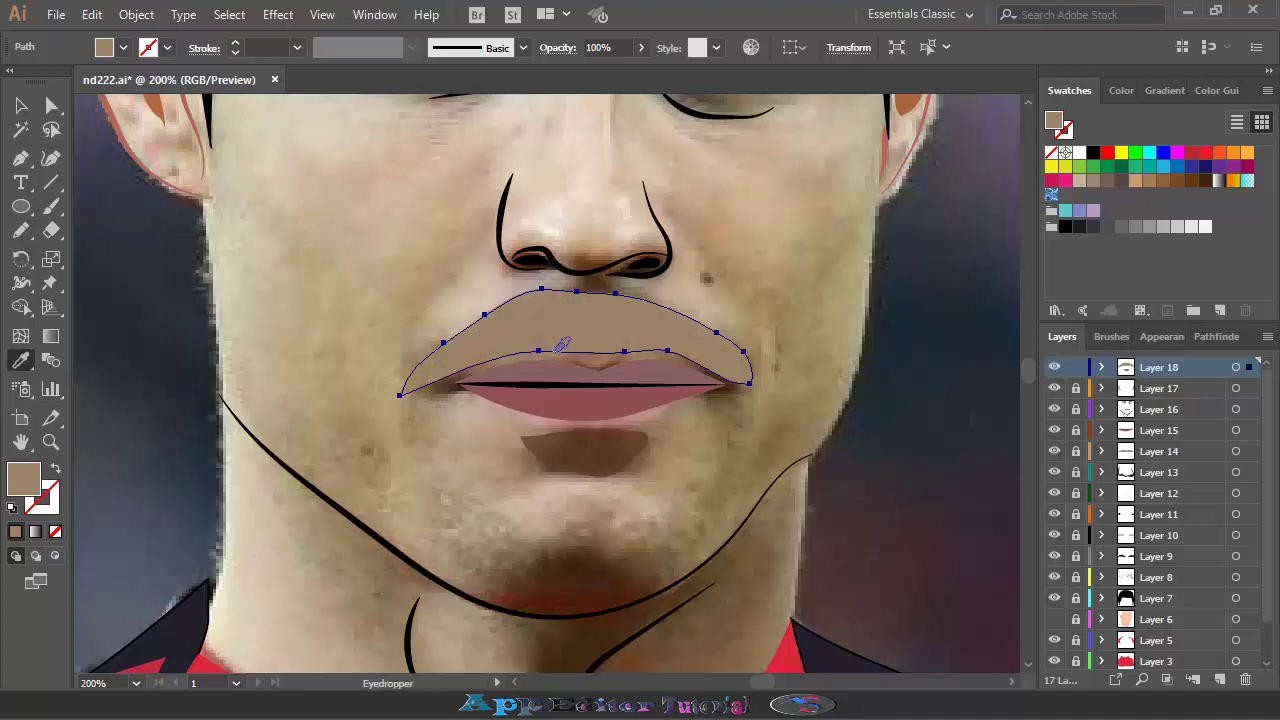
{"action": "left_click", "coordinate": [642, 49]}
{"action": "left_click_drag", "start_coordinate": [593, 77], "coordinate": [585, 75]}
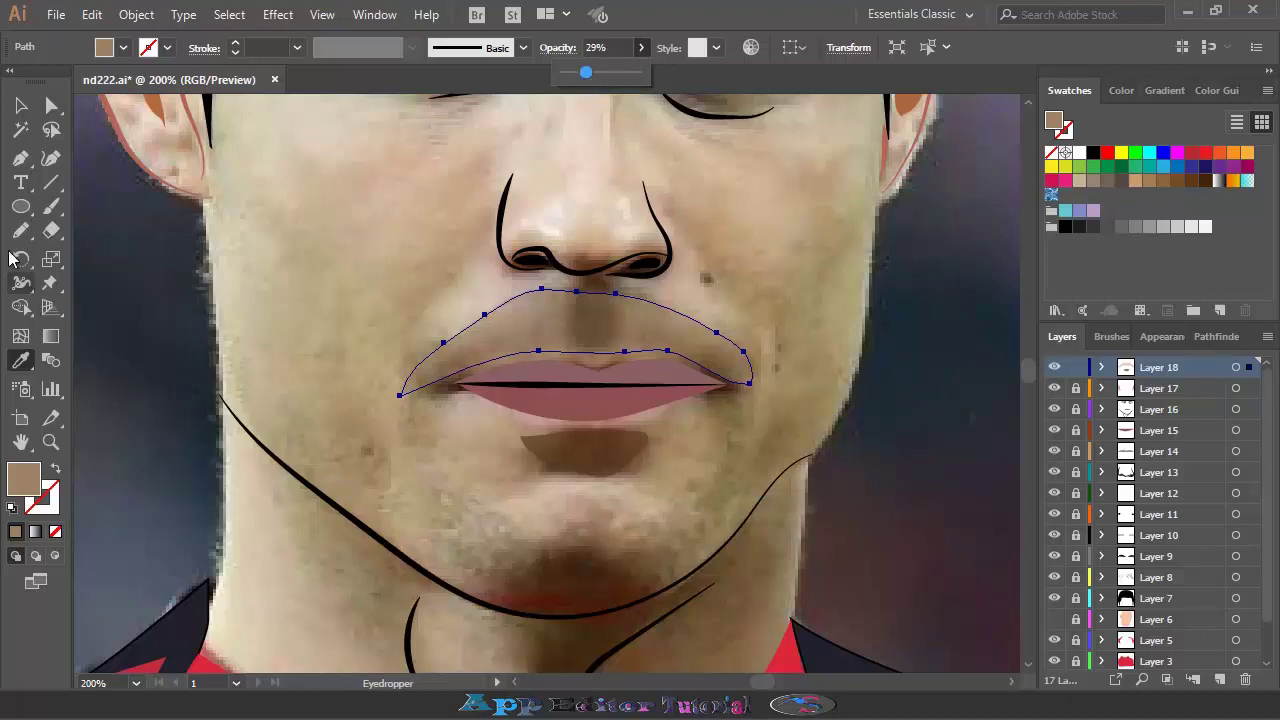
{"action": "key", "text": "Return"}
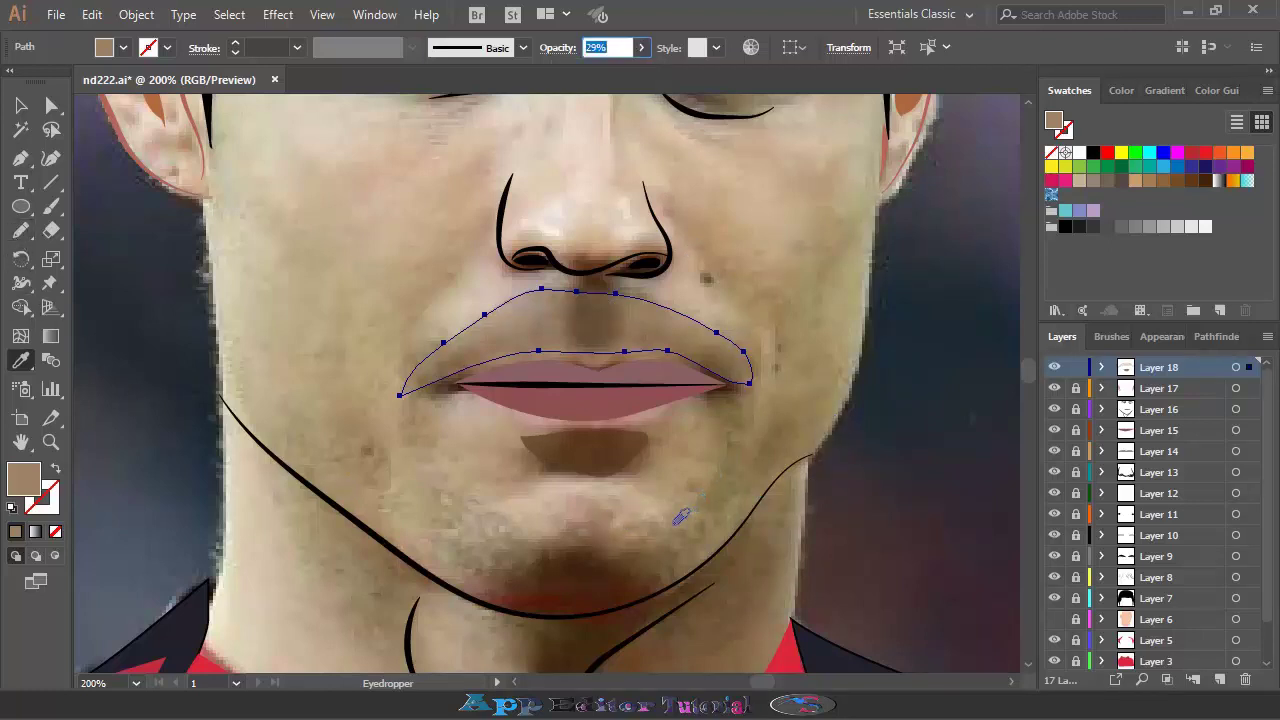
{"action": "left_click", "coordinate": [28, 232]}
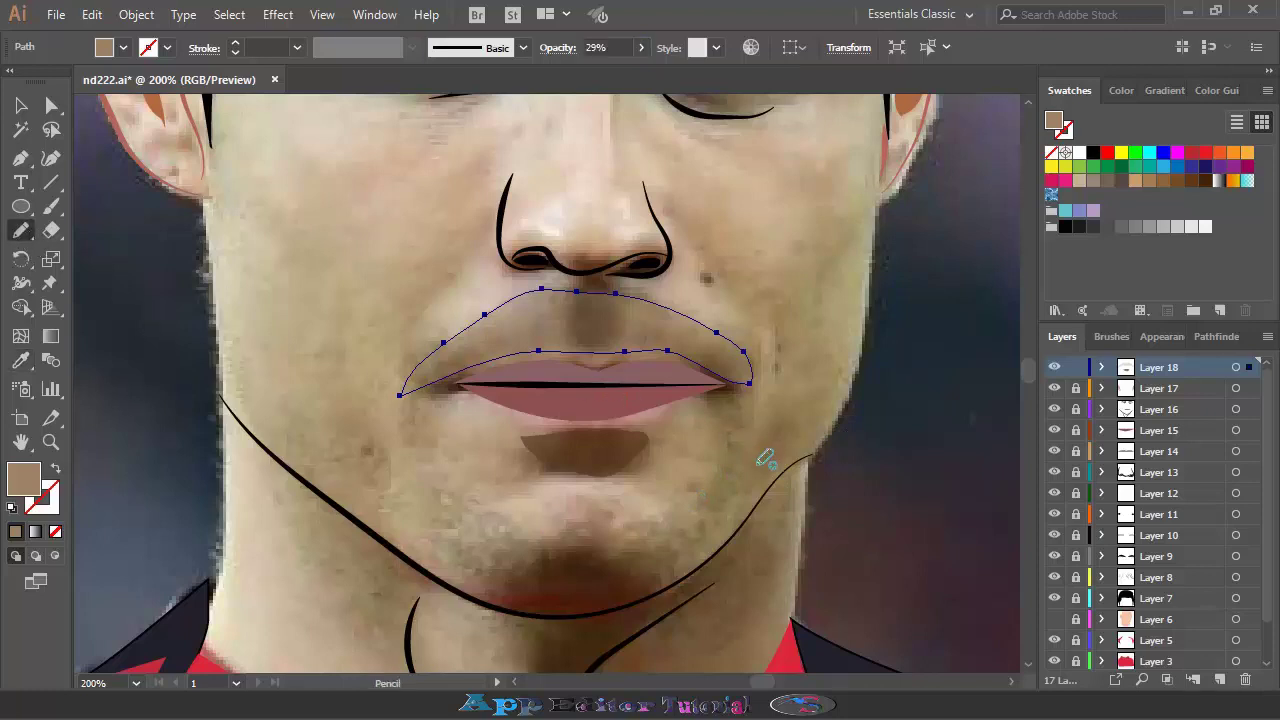
{"action": "mouse_move", "coordinate": [760, 455]}
{"action": "left_mouse_down"}
{"action": "mouse_move", "coordinate": [848, 372]}
{"action": "mouse_move", "coordinate": [734, 513]}
{"action": "left_mouse_up"}
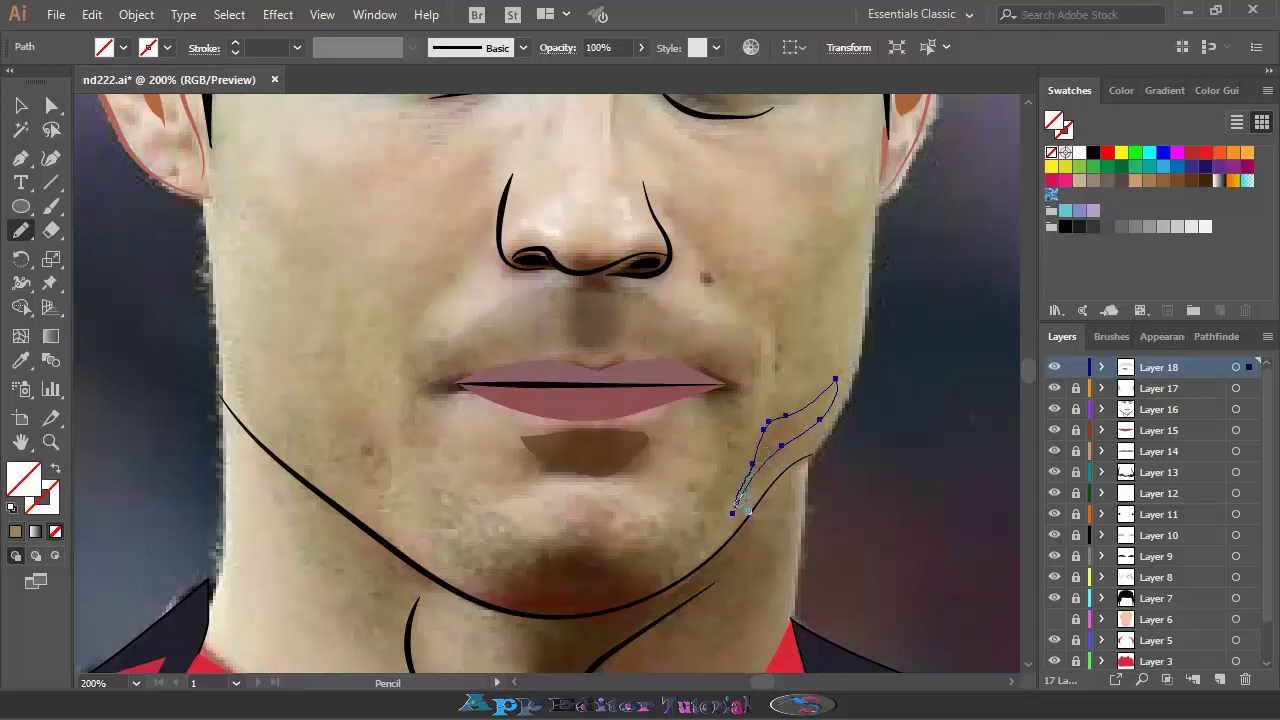
Fill the right-cheek strip with sampled tan at 63% opacity and pencil the chin beard outline
{"action": "left_click", "coordinate": [20, 361]}
{"action": "left_click", "coordinate": [803, 417]}
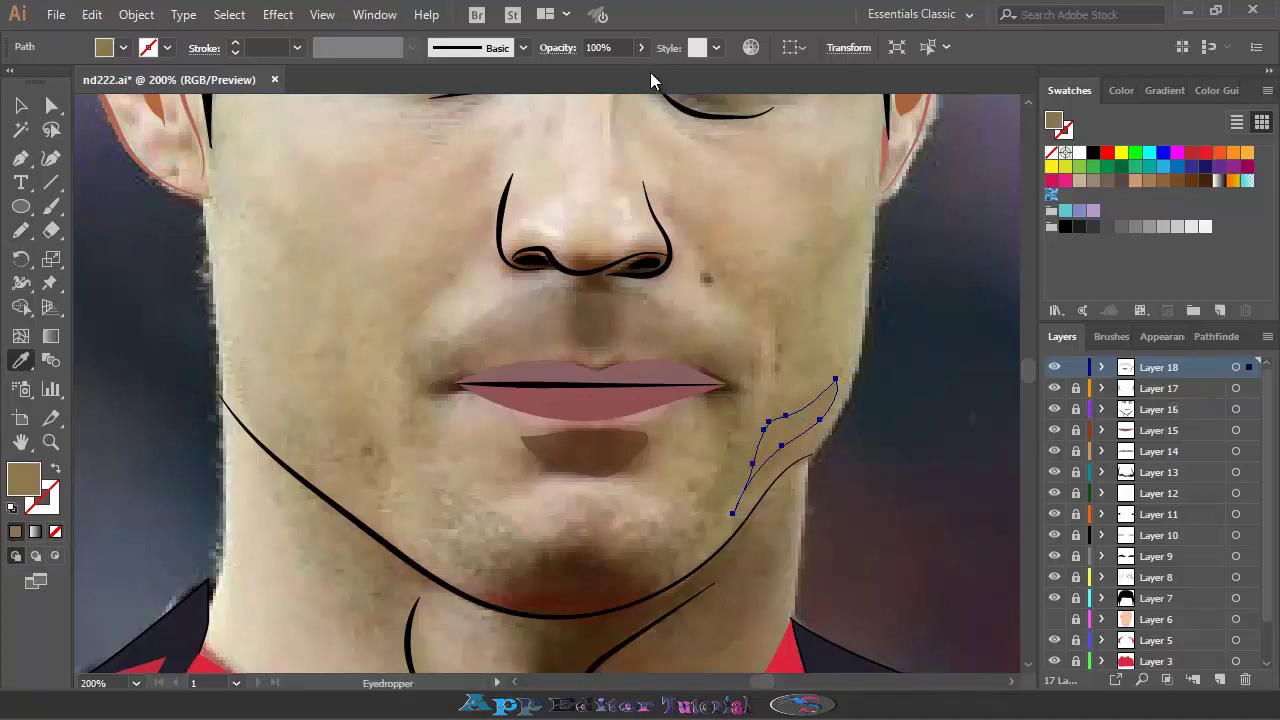
{"action": "left_click", "coordinate": [641, 47]}
{"action": "left_click_drag", "start_coordinate": [640, 73], "coordinate": [622, 73]}
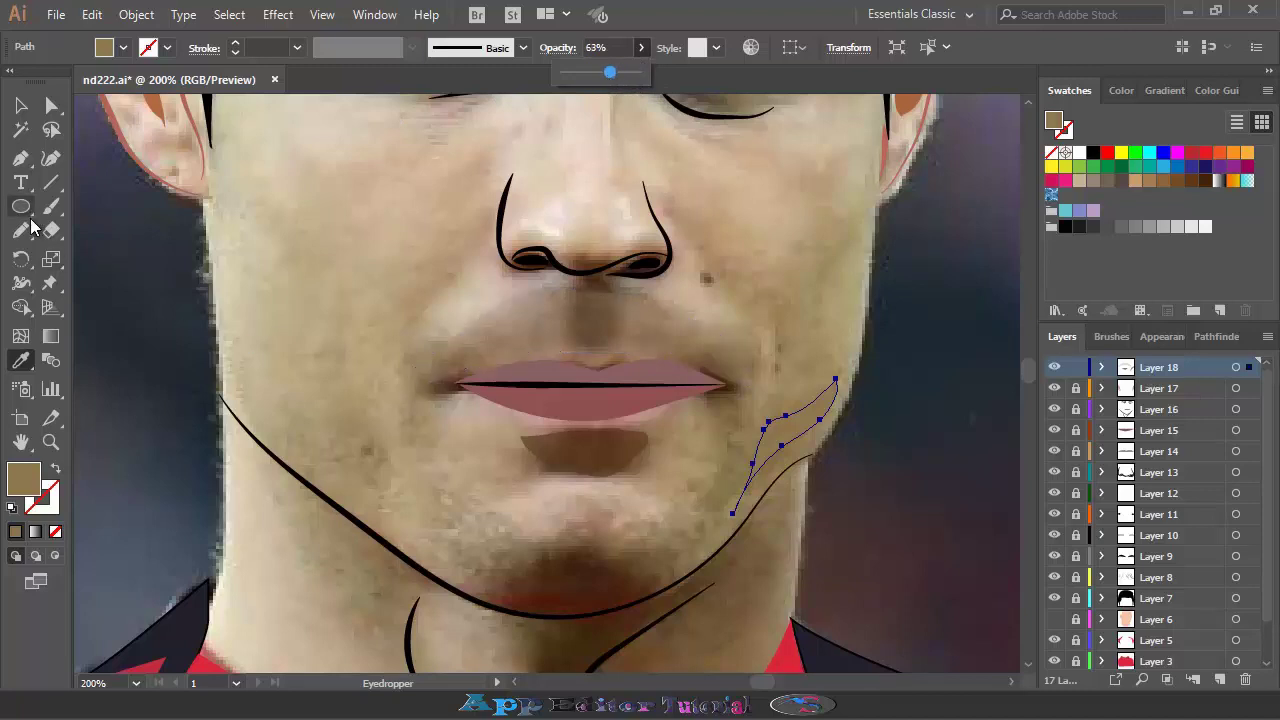
{"action": "key", "text": "Return"}
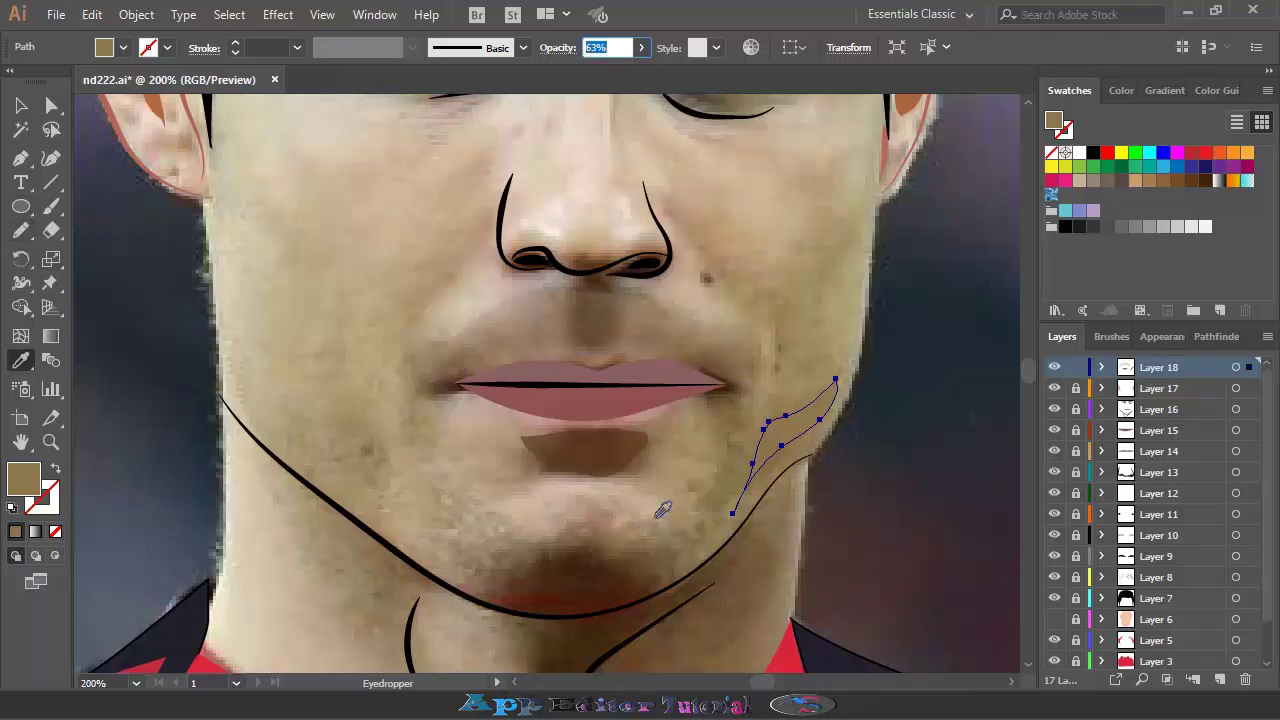
{"action": "key", "text": "n"}
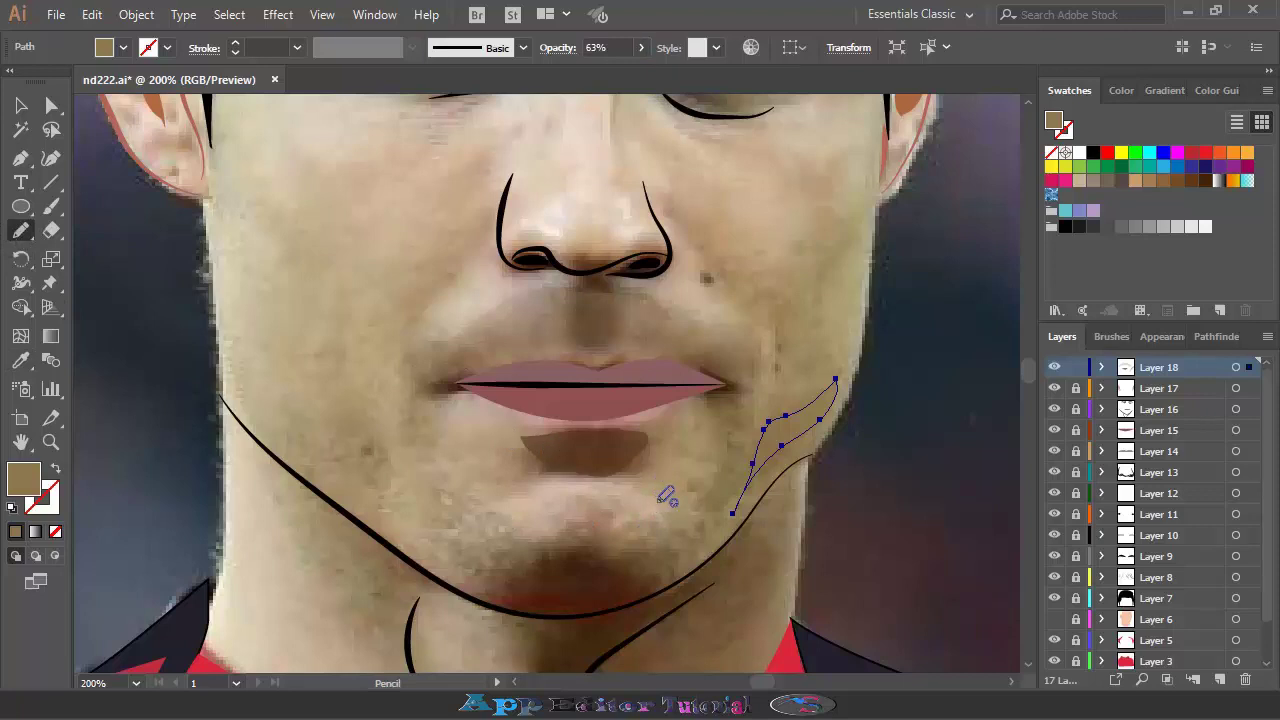
{"action": "left_click_drag", "start_coordinate": [678, 508], "coordinate": [737, 480]}
{"action": "mouse_move", "coordinate": [700, 548]}
{"action": "left_mouse_down"}
{"action": "mouse_move", "coordinate": [646, 577]}
{"action": "mouse_move", "coordinate": [551, 583]}
{"action": "mouse_move", "coordinate": [443, 543]}
{"action": "mouse_move", "coordinate": [402, 498]}
{"action": "mouse_move", "coordinate": [420, 429]}
{"action": "mouse_move", "coordinate": [529, 506]}
{"action": "mouse_move", "coordinate": [606, 514]}
{"action": "mouse_move", "coordinate": [680, 499]}
{"action": "mouse_move", "coordinate": [657, 519]}
{"action": "left_mouse_up"}
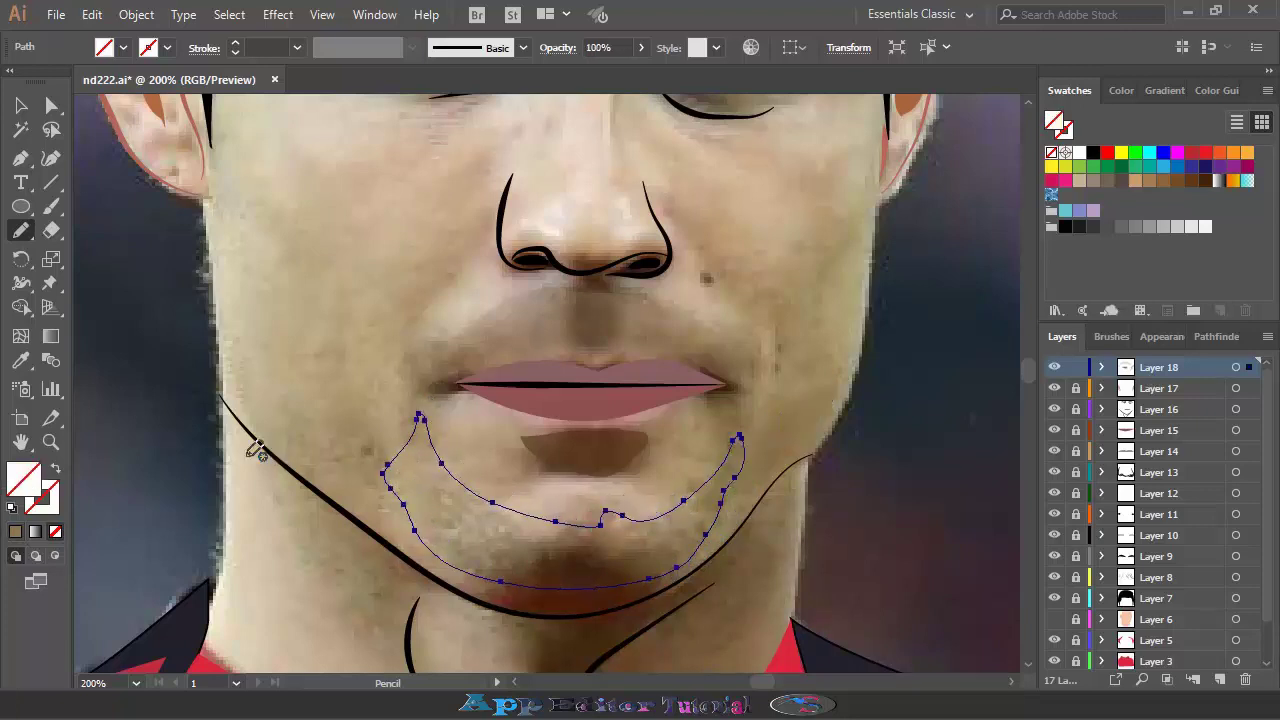
Fill the chin beard shape with a sampled tan and check its opacity
{"action": "left_click", "coordinate": [21, 360]}
{"action": "left_click", "coordinate": [668, 535]}
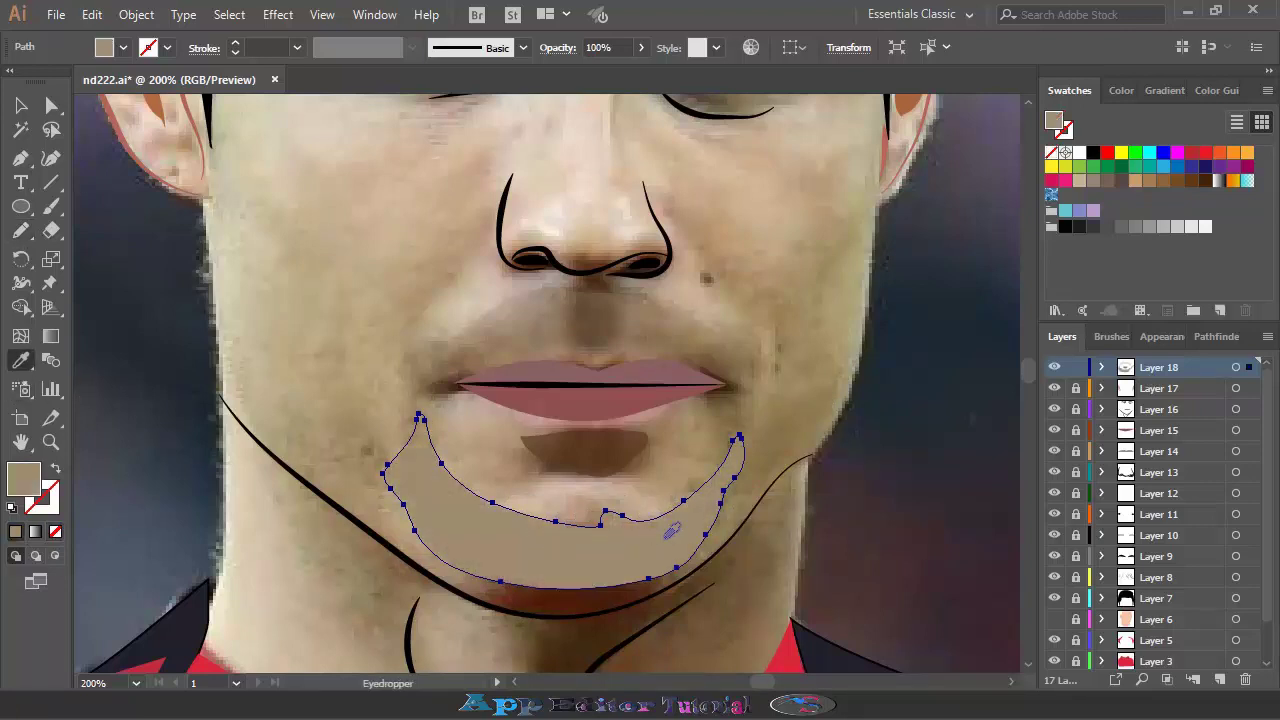
{"action": "left_click", "coordinate": [644, 55]}
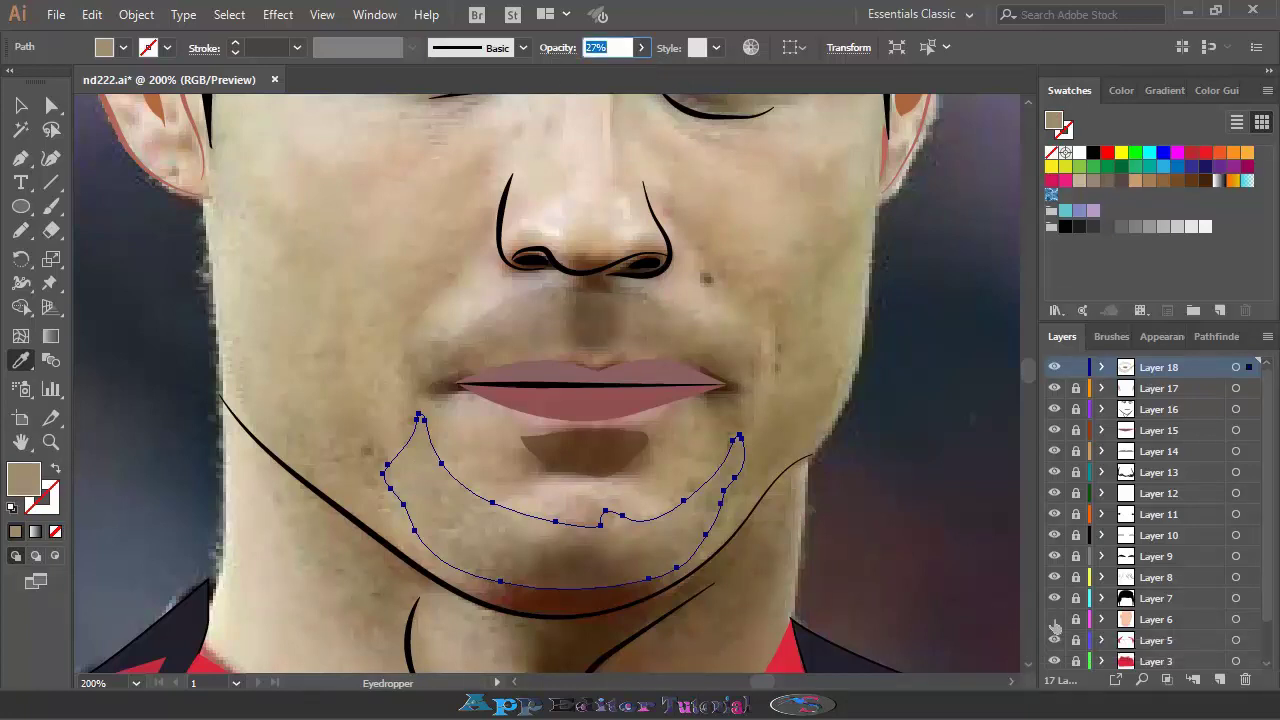
Raise the chin shading's Recolor Artwork saturation from 29.11 to 47, then hide the flat skin layer
{"action": "left_click", "coordinate": [1054, 619]}
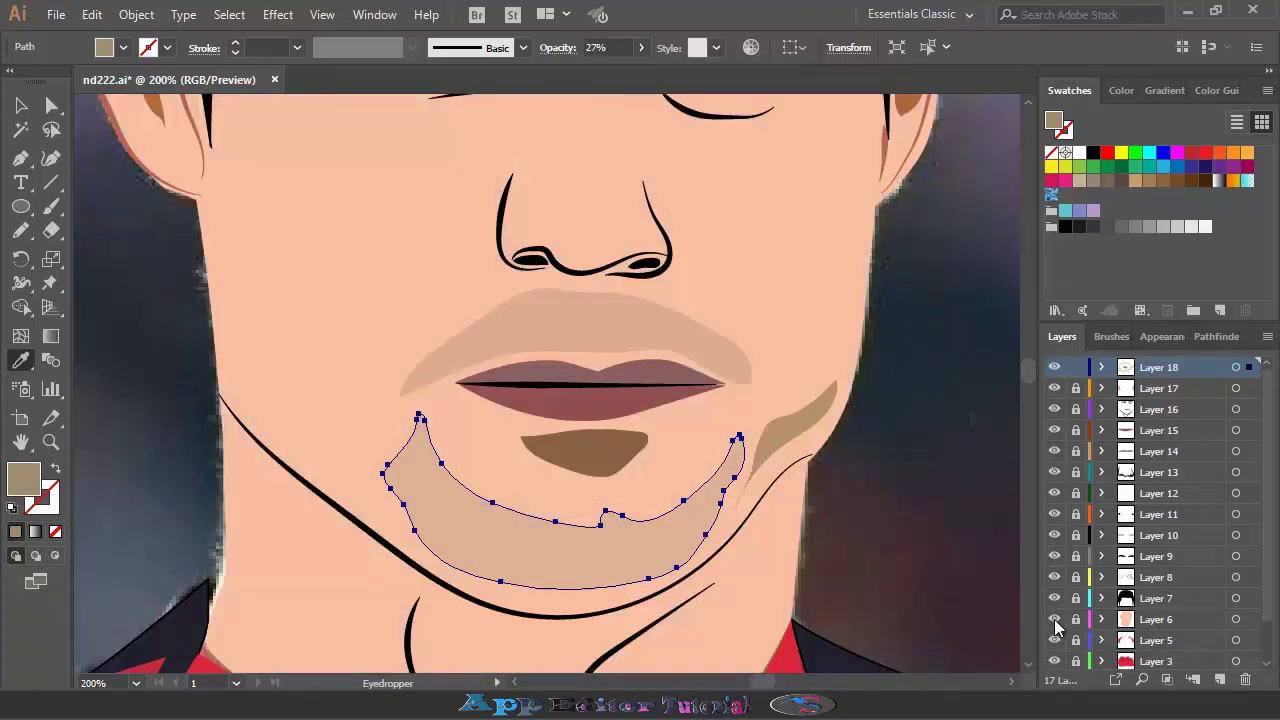
{"action": "left_click", "coordinate": [759, 47]}
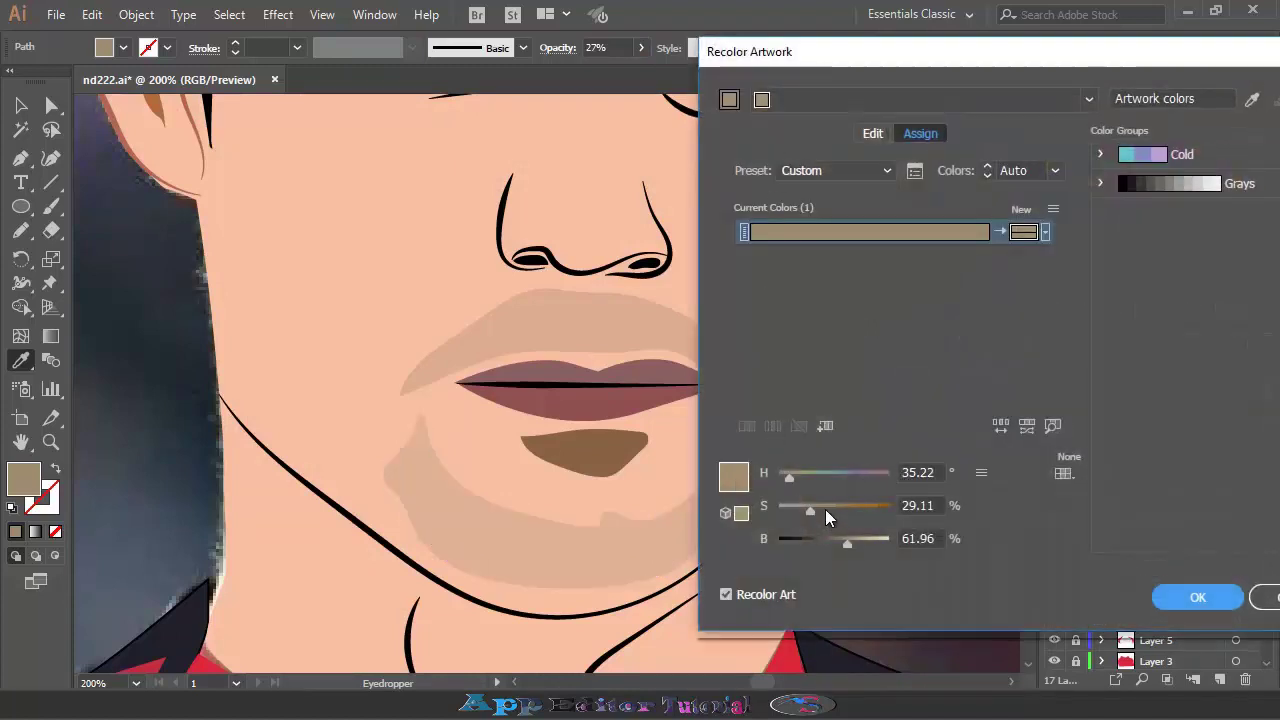
{"action": "left_click_drag", "start_coordinate": [825, 509], "coordinate": [832, 509]}
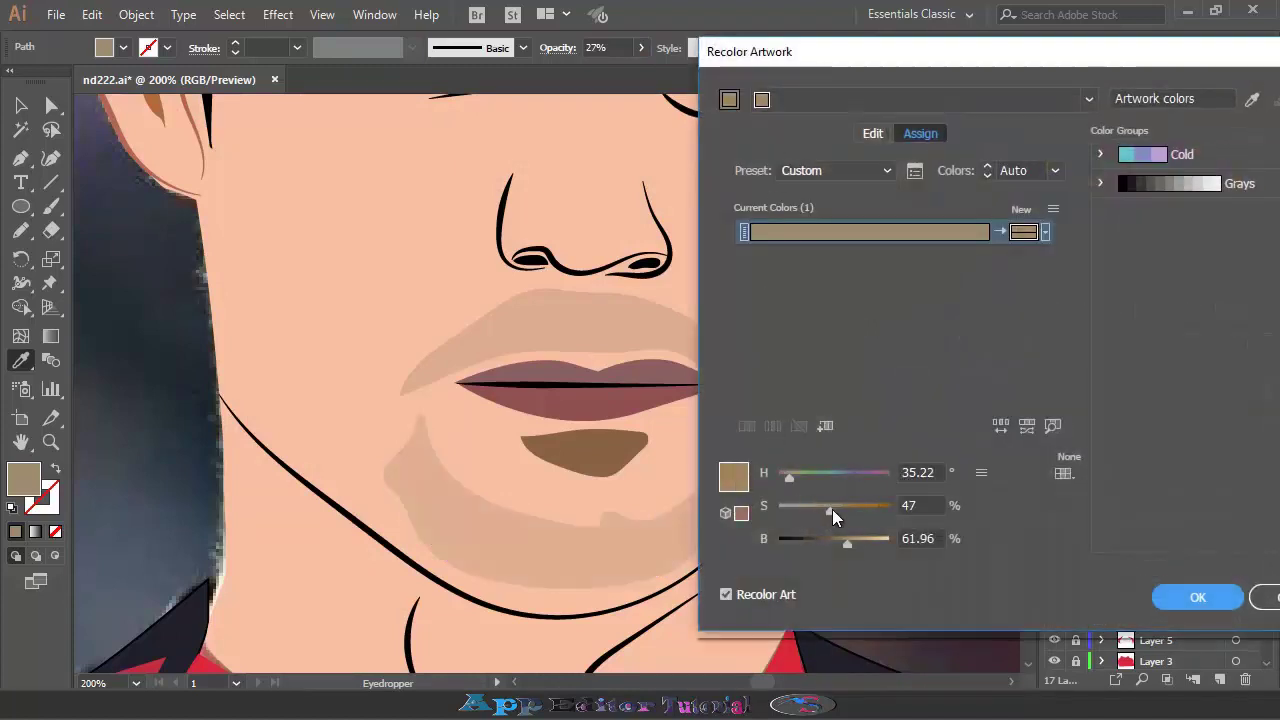
{"action": "left_click", "coordinate": [1179, 597]}
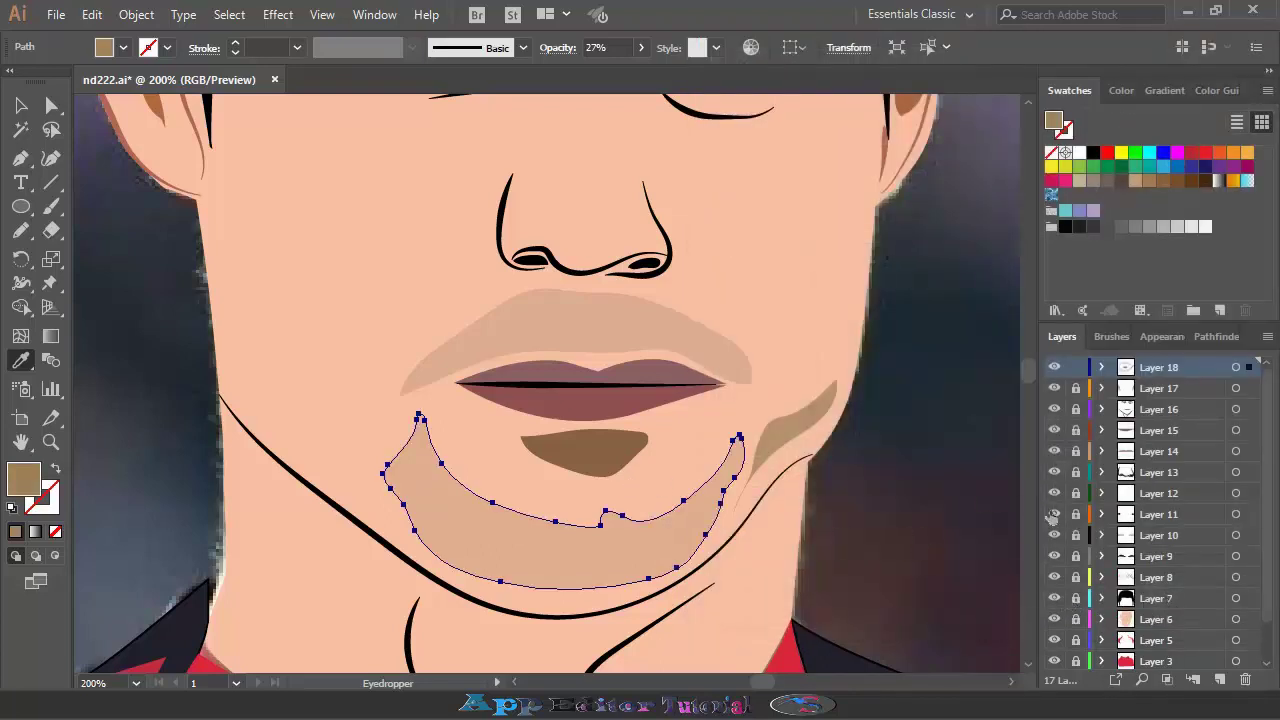
{"action": "left_click", "coordinate": [1054, 619]}
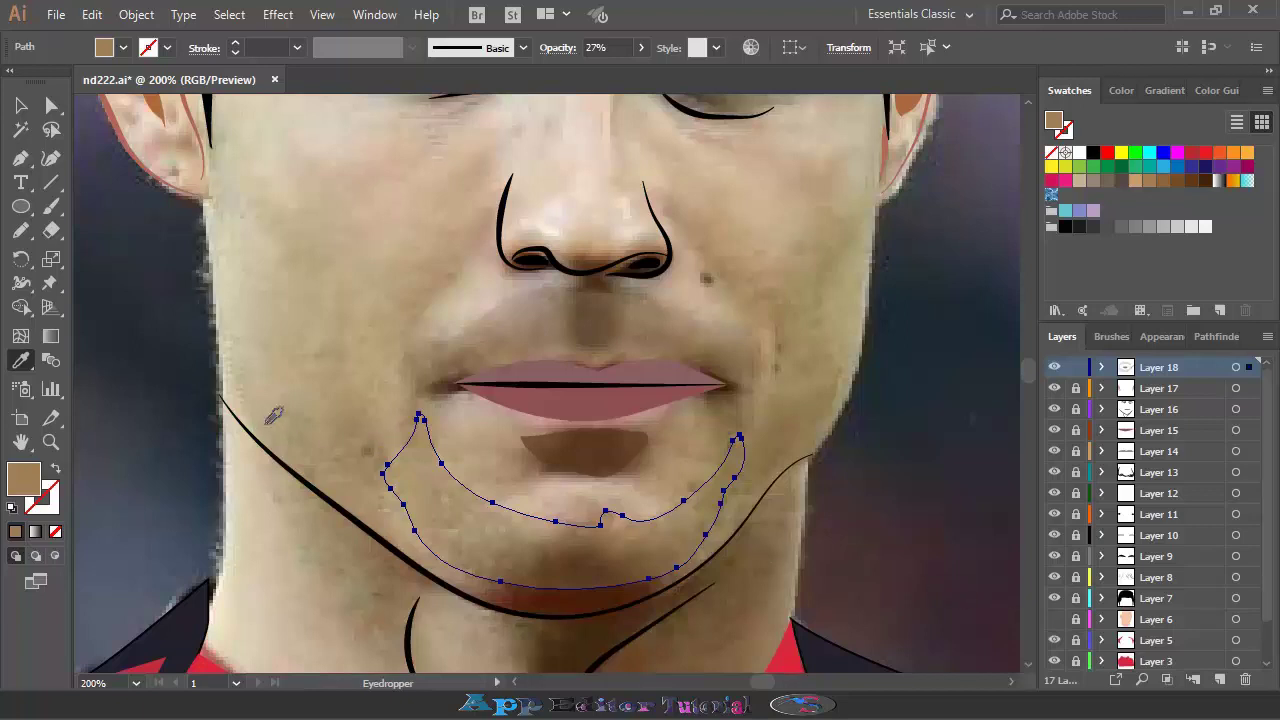
{"action": "left_click", "coordinate": [20, 230]}
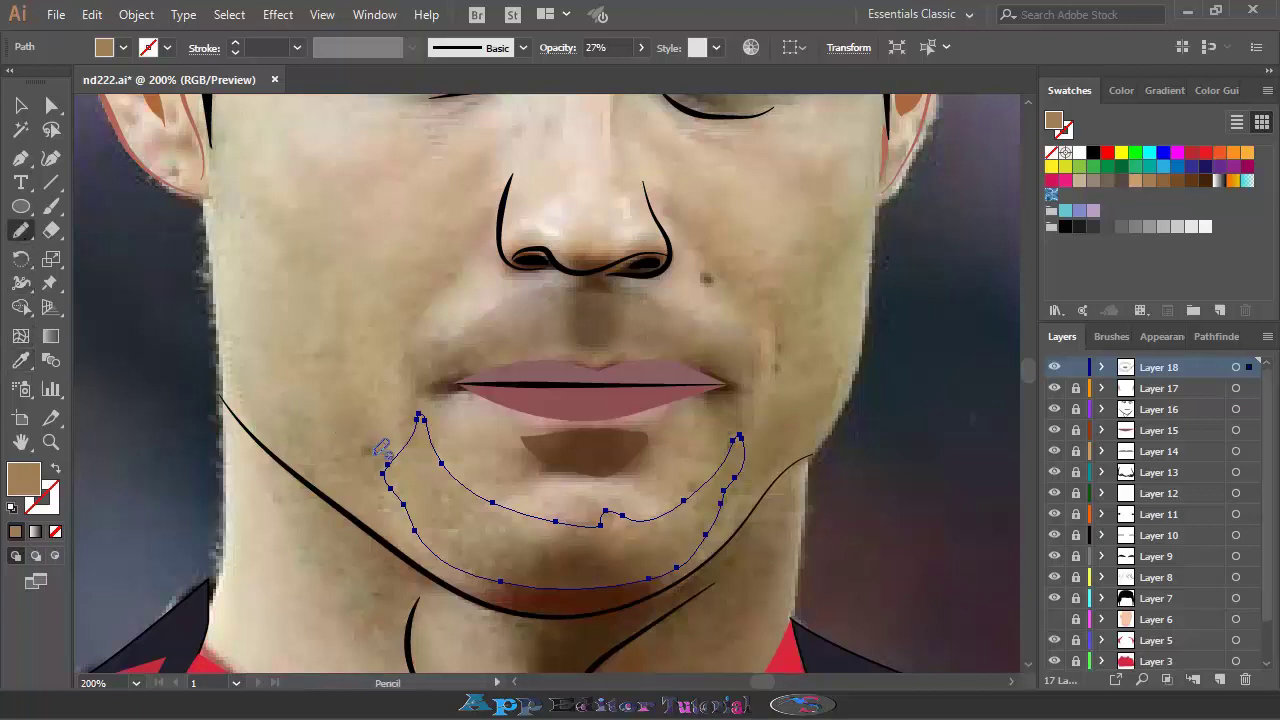
{"action": "scroll", "coordinate": [383, 450], "scroll_direction": "up", "scroll_amount": 2}
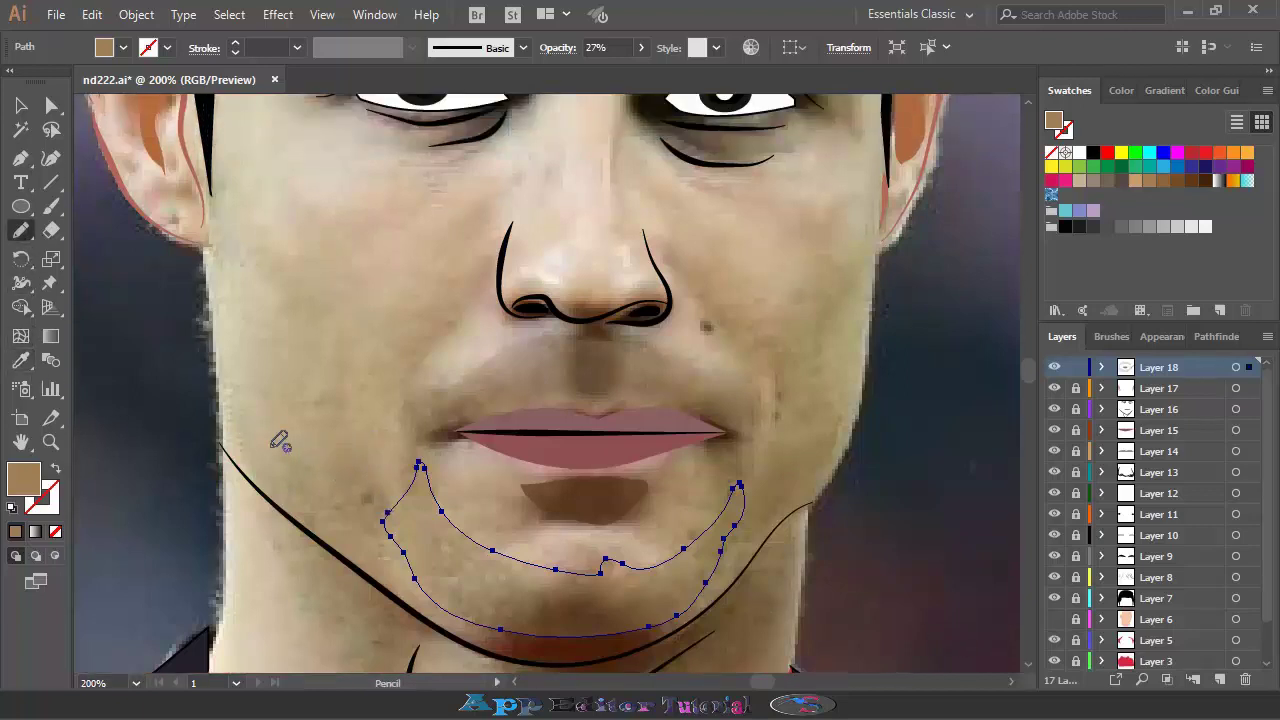
Draw a left-cheek shading patch with the chin shading's tan fill and 27% opacity
{"action": "mouse_move", "coordinate": [237, 411]}
{"action": "left_mouse_down"}
{"action": "mouse_move", "coordinate": [334, 514]}
{"action": "mouse_move", "coordinate": [366, 457]}
{"action": "mouse_move", "coordinate": [257, 400]}
{"action": "mouse_move", "coordinate": [271, 414]}
{"action": "mouse_move", "coordinate": [314, 410]}
{"action": "left_mouse_up"}
{"action": "scroll", "coordinate": [314, 410], "scroll_direction": "down", "scroll_amount": 3}
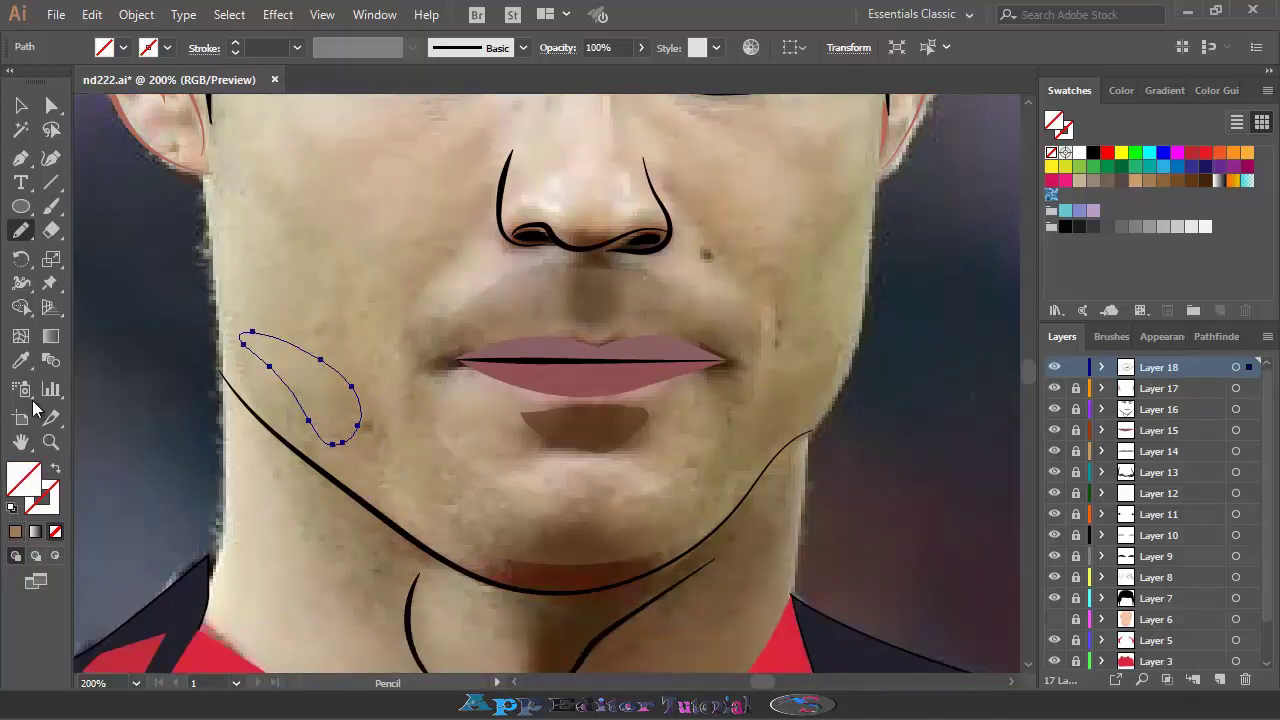
{"action": "left_click", "coordinate": [38, 363]}
{"action": "left_click", "coordinate": [468, 473]}
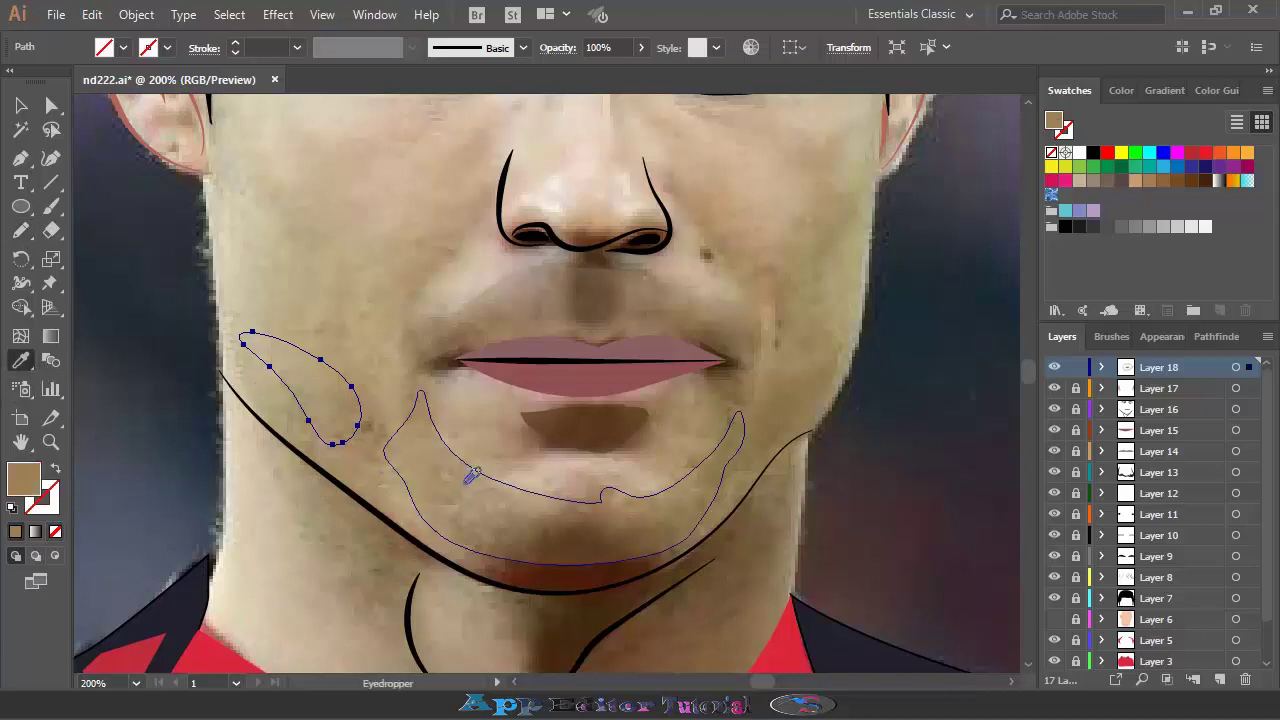
{"action": "scroll", "coordinate": [385, 490], "scroll_direction": "down", "scroll_amount": 4}
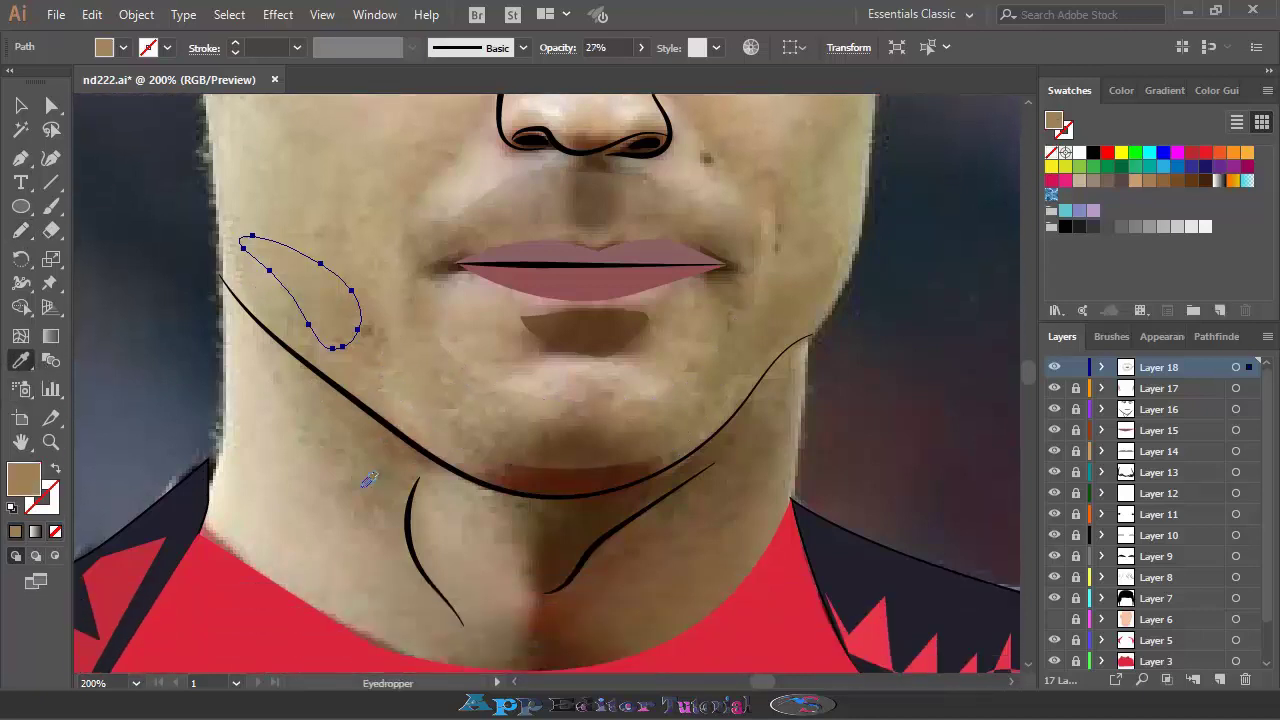
{"action": "left_click", "coordinate": [21, 230]}
Draw a translucent tan shading strip down the left side of the neck
{"action": "left_click_drag", "start_coordinate": [258, 325], "coordinate": [408, 575]}
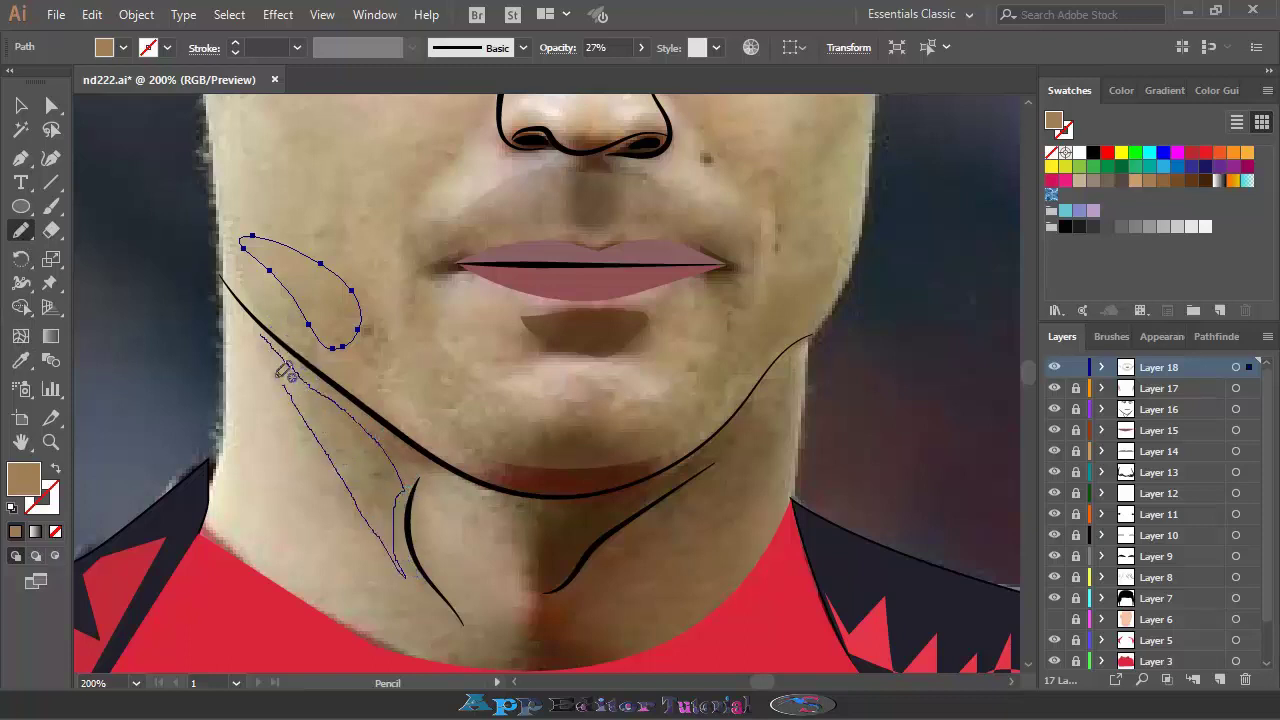
{"action": "left_click_drag", "start_coordinate": [412, 573], "coordinate": [265, 350]}
{"action": "left_click", "coordinate": [21, 360]}
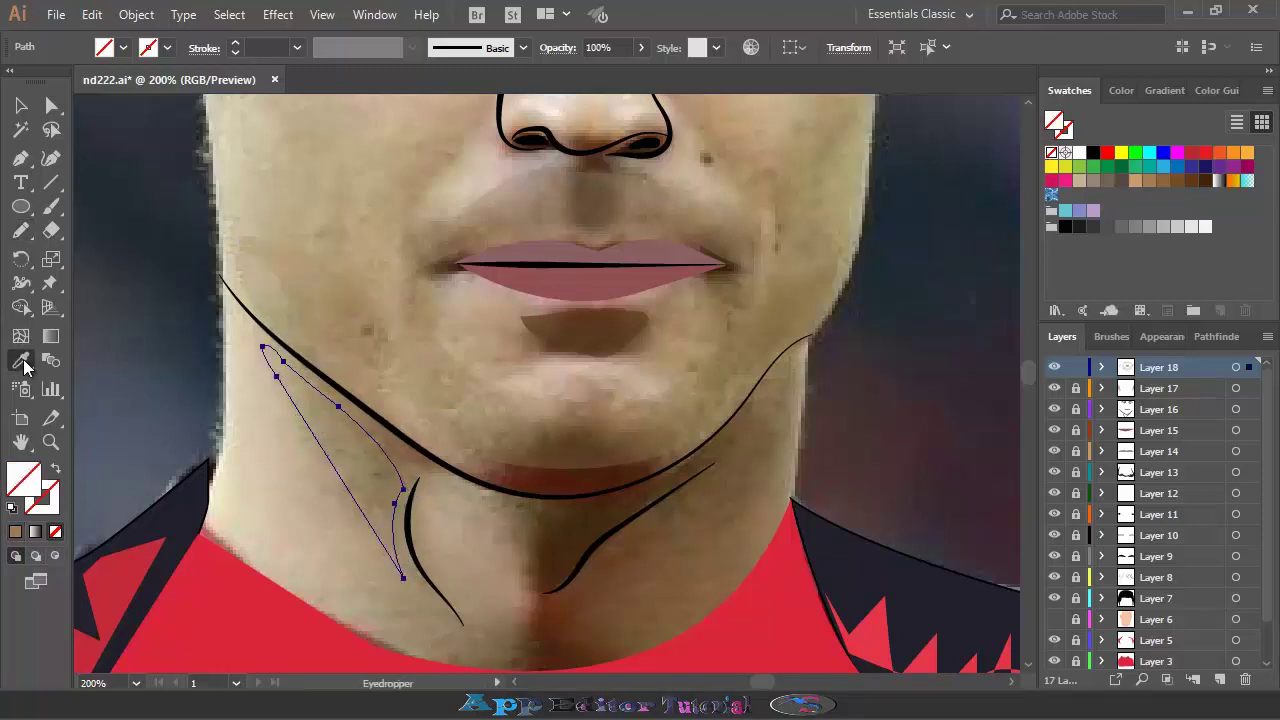
{"action": "left_click", "coordinate": [441, 397]}
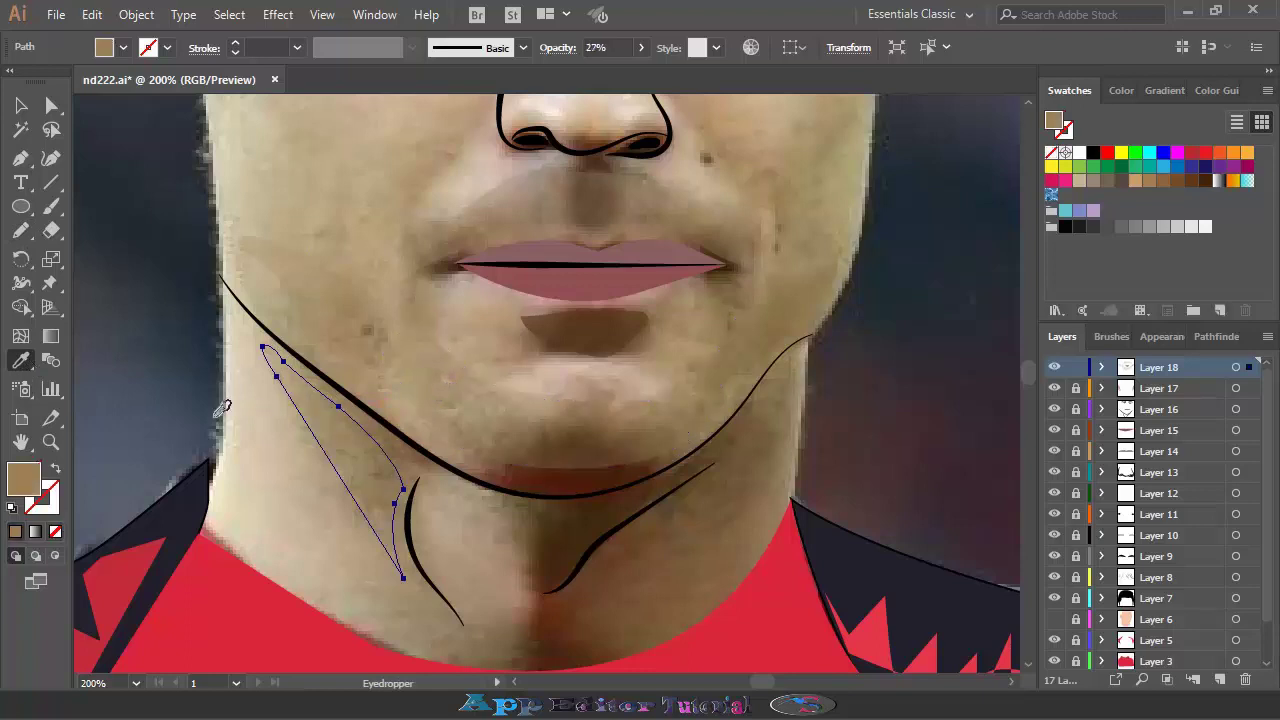
{"action": "left_click", "coordinate": [21, 230]}
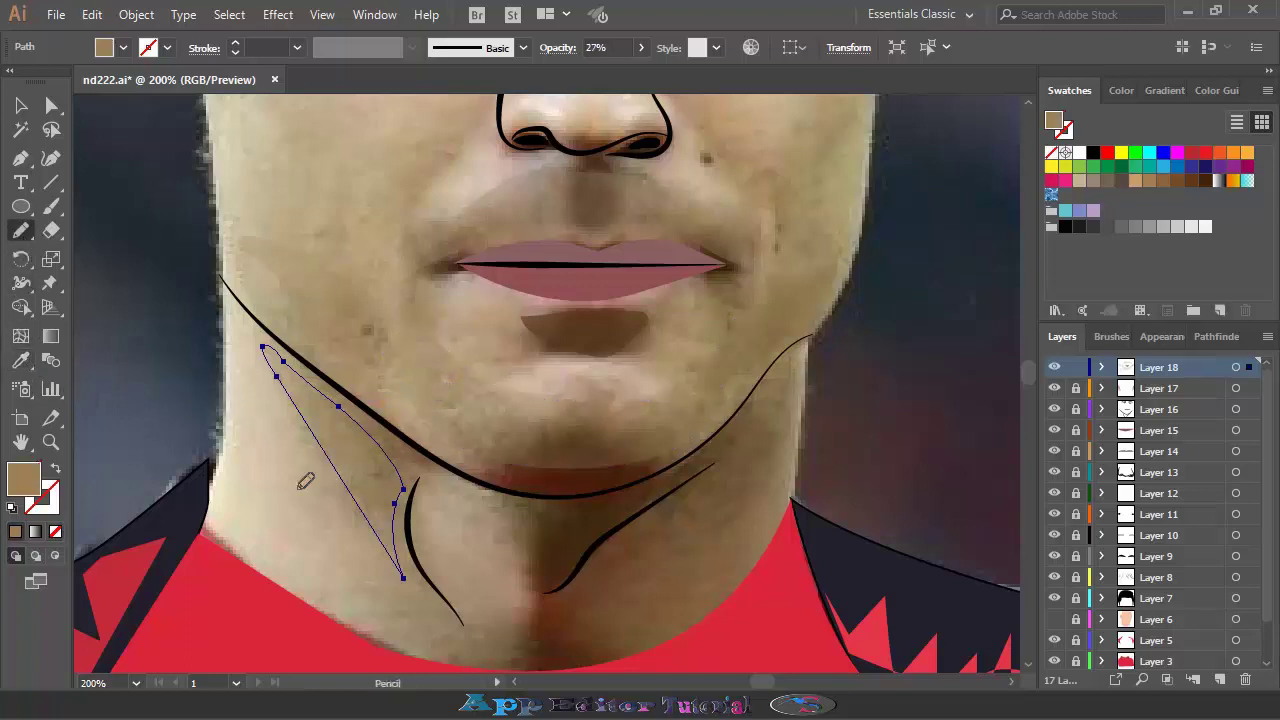
Draw a translucent tan shading strip down the right side of the neck
{"action": "left_click_drag", "start_coordinate": [775, 388], "coordinate": [618, 655]}
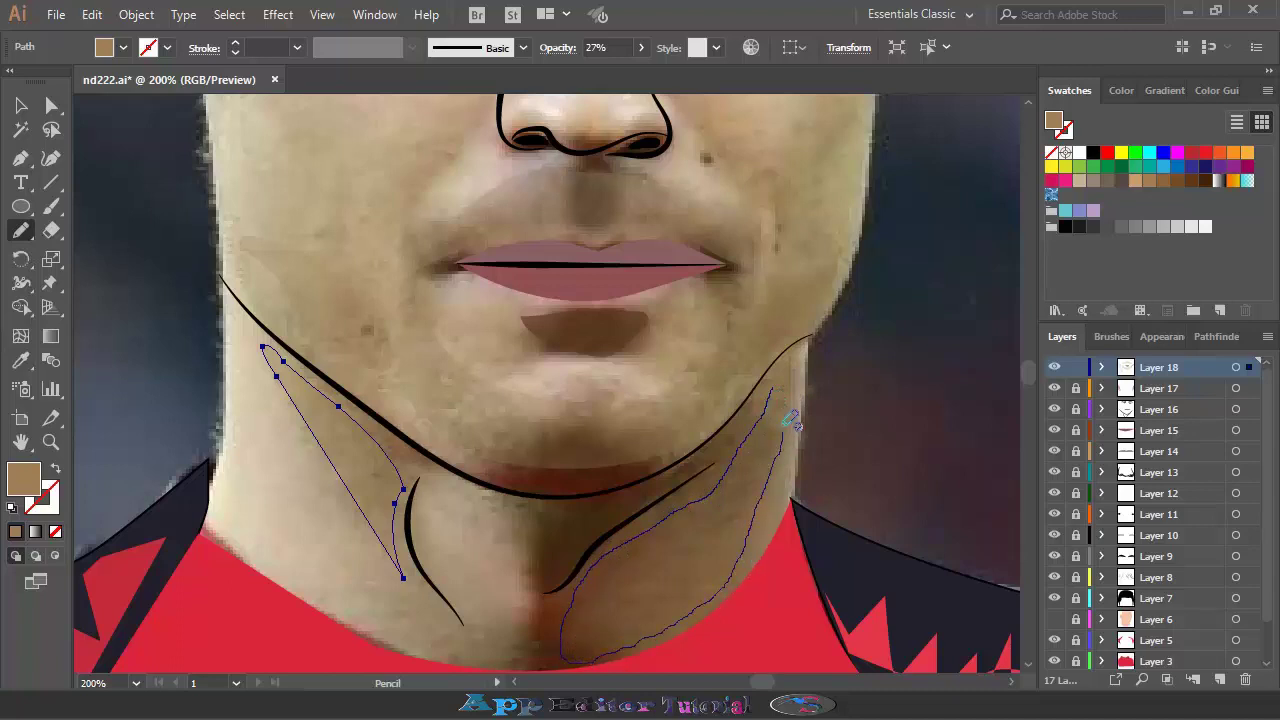
{"action": "left_click_drag", "start_coordinate": [626, 647], "coordinate": [772, 385]}
{"action": "left_click_drag", "start_coordinate": [746, 482], "coordinate": [760, 430]}
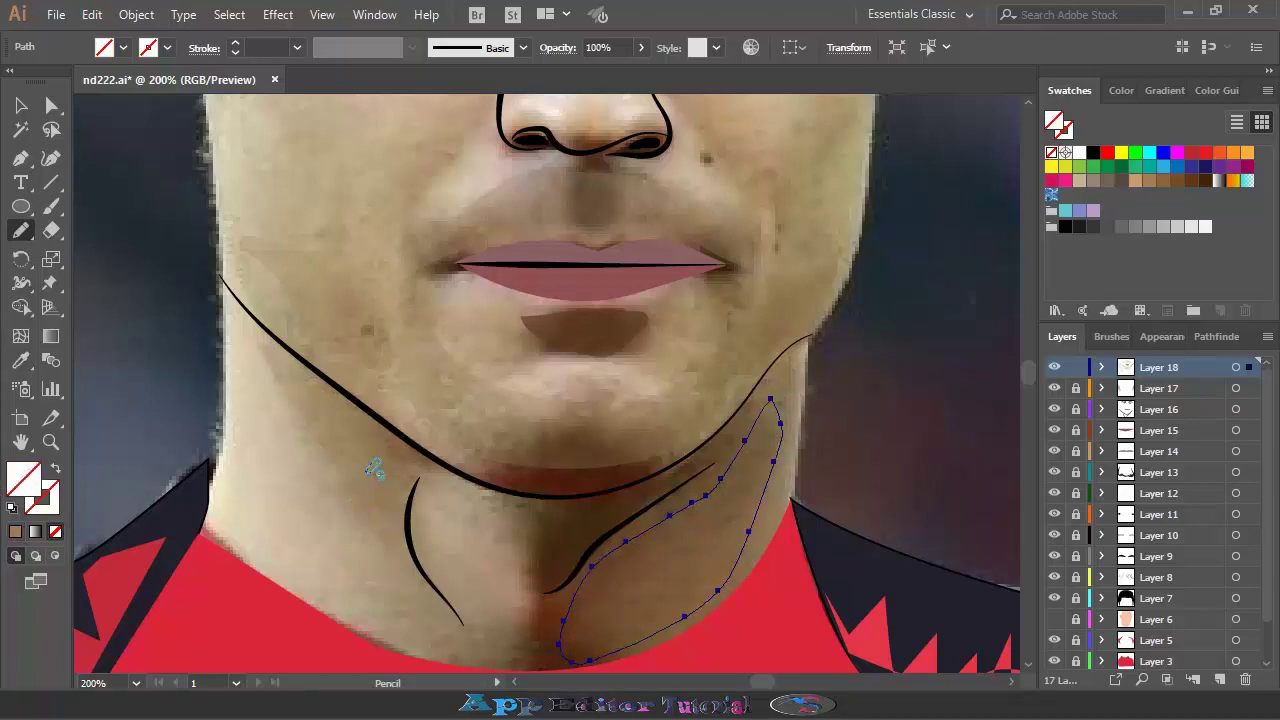
{"action": "left_click", "coordinate": [22, 362]}
{"action": "left_click", "coordinate": [505, 440]}
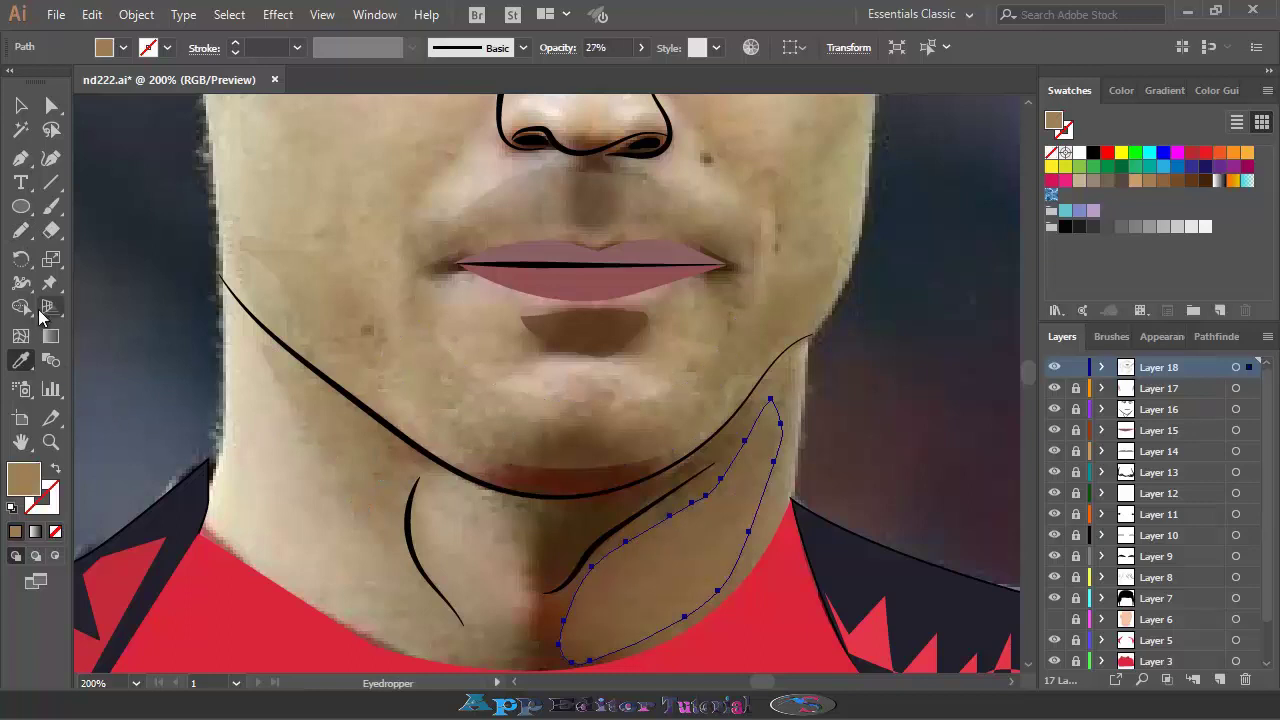
{"action": "left_click", "coordinate": [21, 230]}
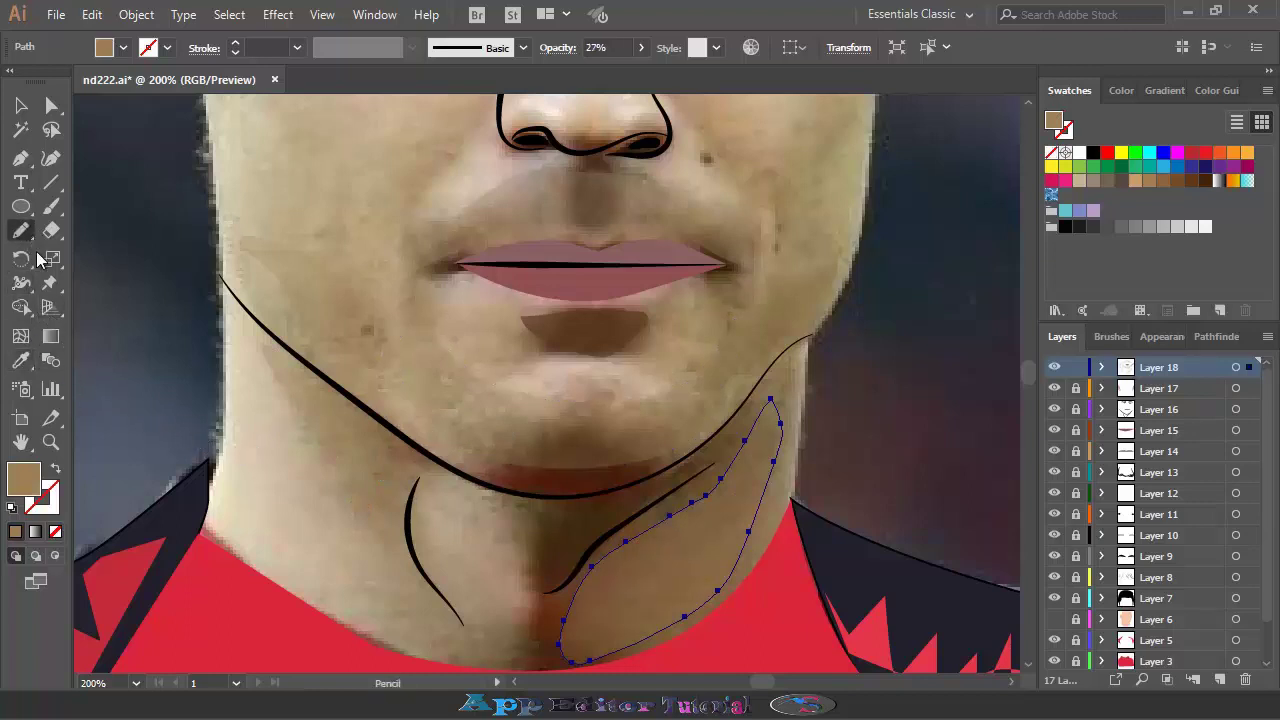
Add a translucent tan shading shape at the throat and review the new neck shading
{"action": "mouse_move", "coordinate": [488, 641]}
{"action": "left_mouse_down"}
{"action": "mouse_move", "coordinate": [516, 563]}
{"action": "mouse_move", "coordinate": [603, 516]}
{"action": "mouse_move", "coordinate": [528, 571]}
{"action": "mouse_move", "coordinate": [523, 614]}
{"action": "mouse_move", "coordinate": [489, 648]}
{"action": "left_mouse_up"}
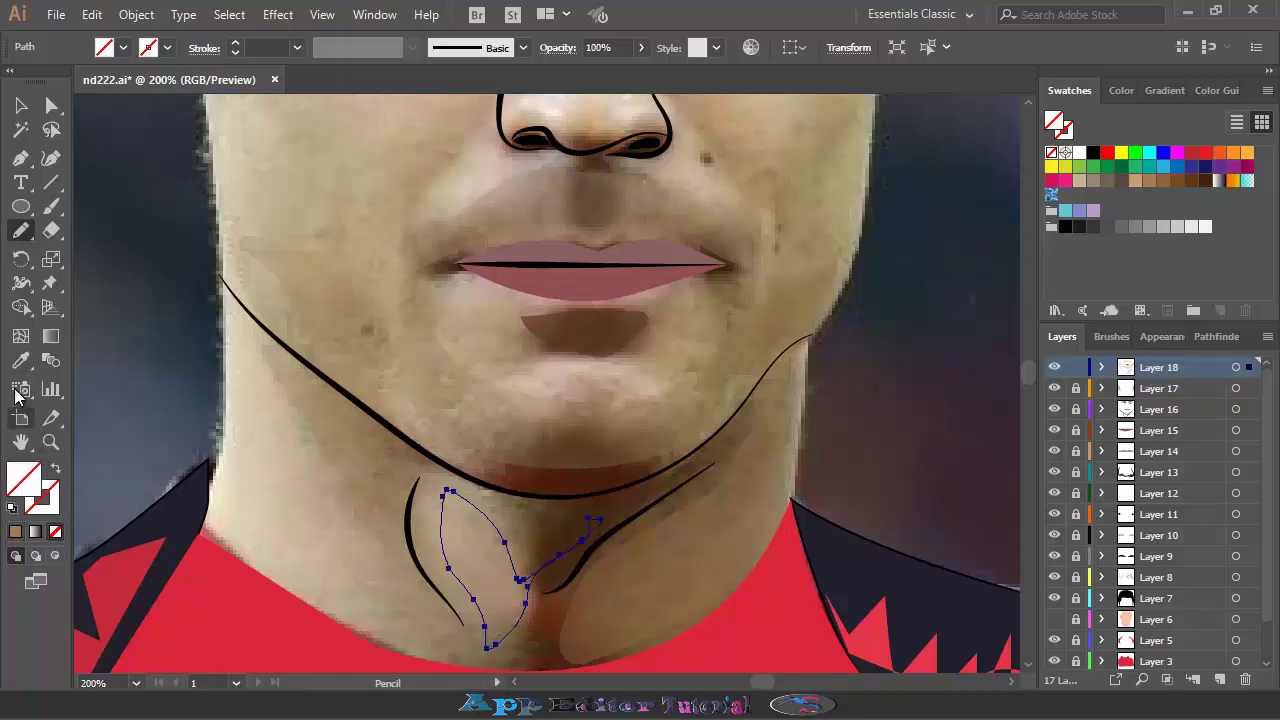
{"action": "left_click", "coordinate": [20, 360]}
{"action": "left_click", "coordinate": [548, 426]}
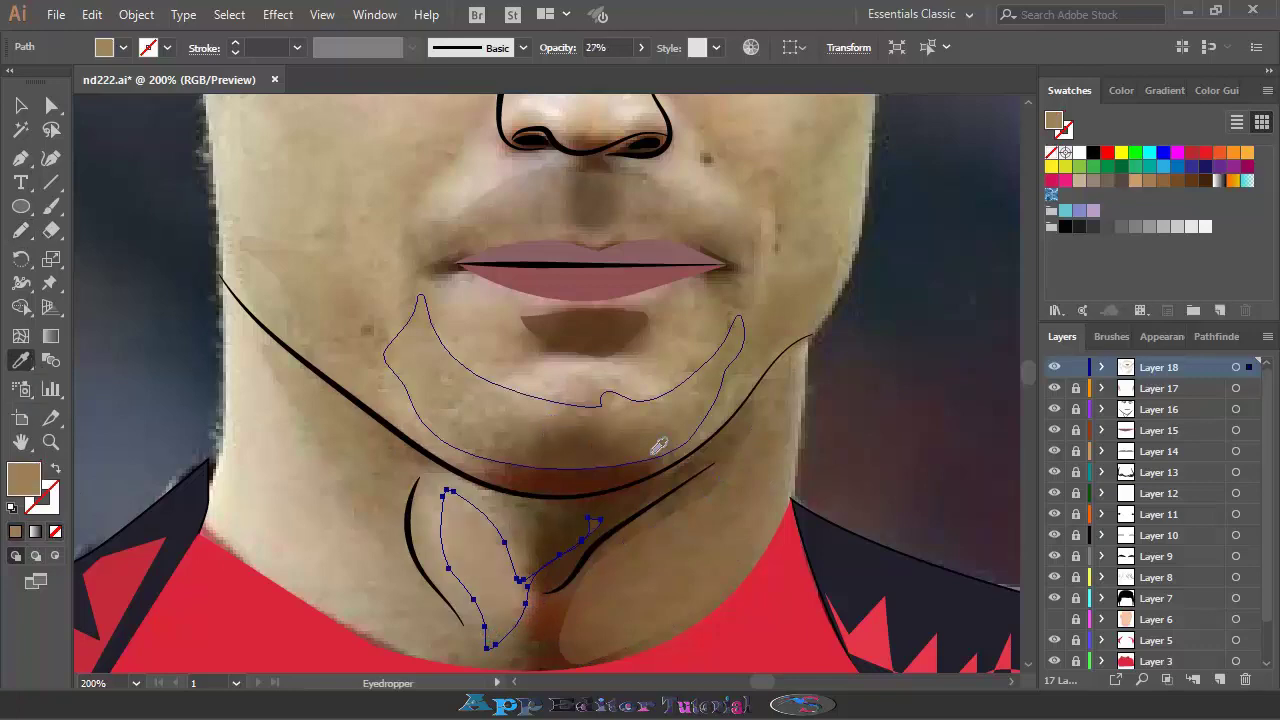
{"action": "left_click", "coordinate": [1054, 619]}
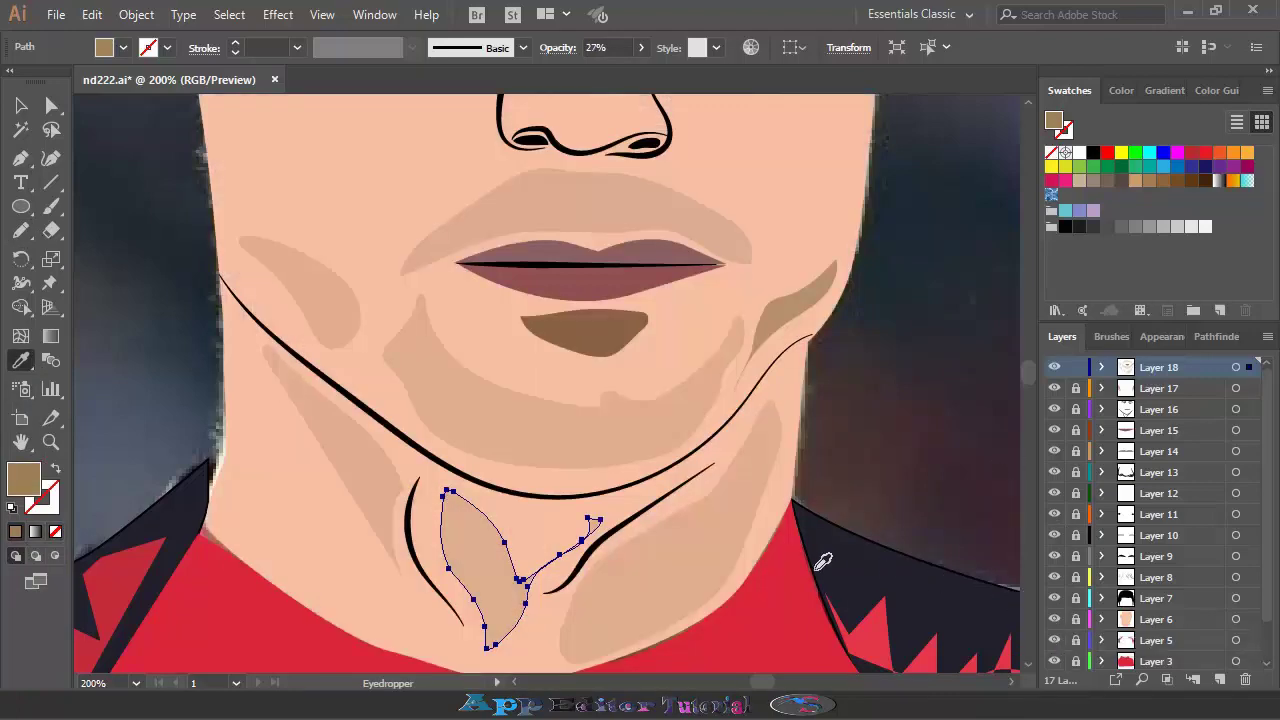
{"action": "scroll", "coordinate": [820, 560], "scroll_direction": "up", "scroll_amount": 4}
{"action": "scroll", "coordinate": [818, 563], "scroll_direction": "up", "scroll_amount": 2}
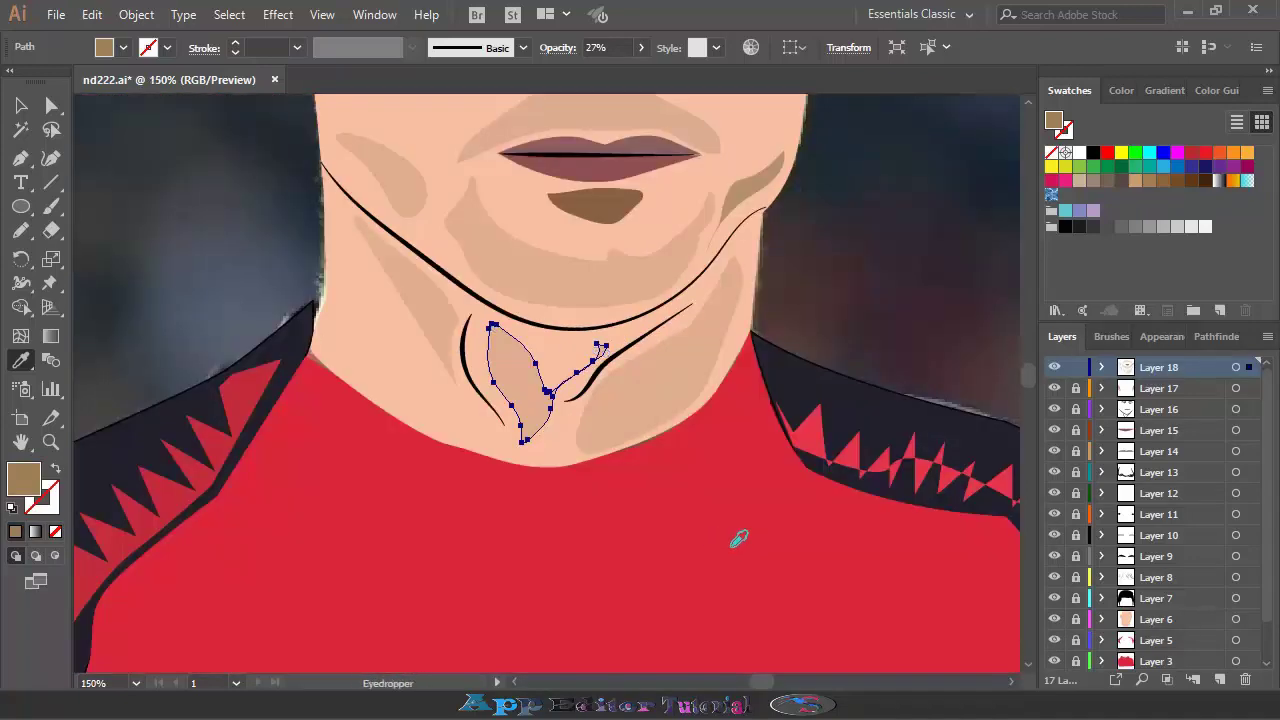
Deselect everything, zoom out to 66.67%, and hide Layer 4's blurred background photo
{"action": "key", "text": "ctrl+shift+a"}
{"action": "scroll", "coordinate": [691, 414], "scroll_direction": "up", "scroll_amount": 5}
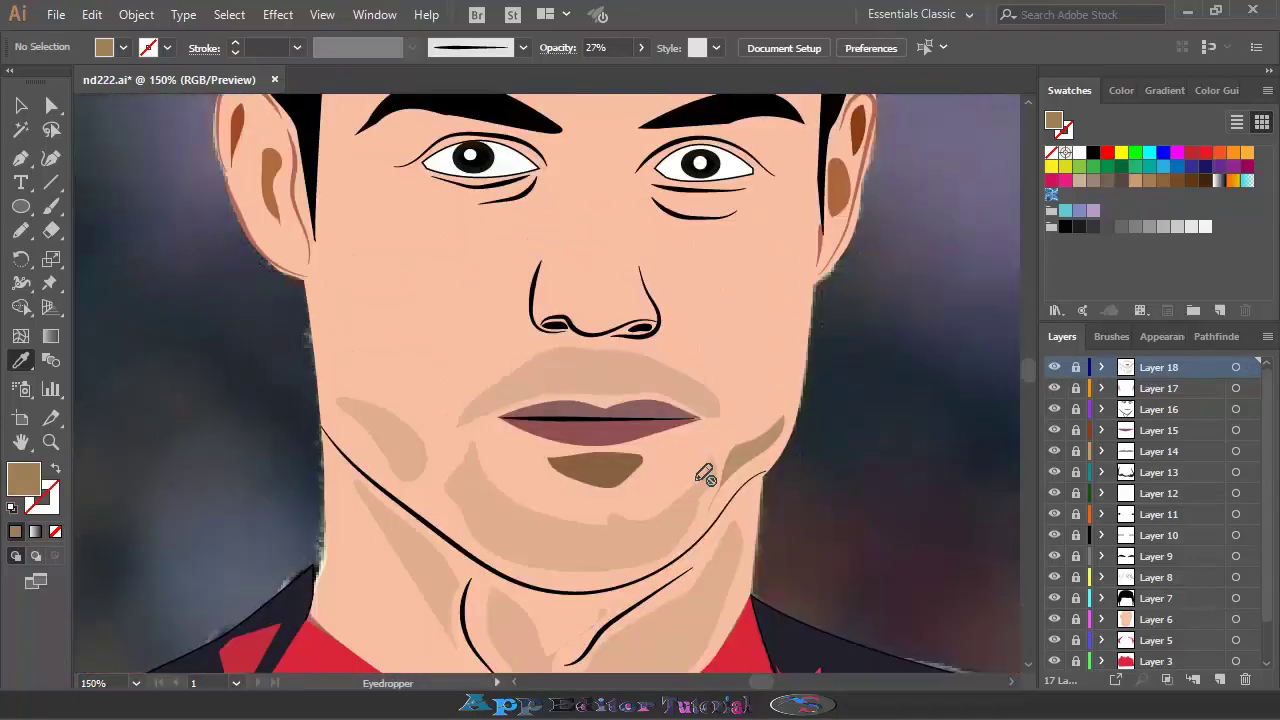
{"action": "scroll", "coordinate": [700, 471], "scroll_direction": "up", "scroll_amount": 2}
{"action": "key", "text": "ctrl+minus"}
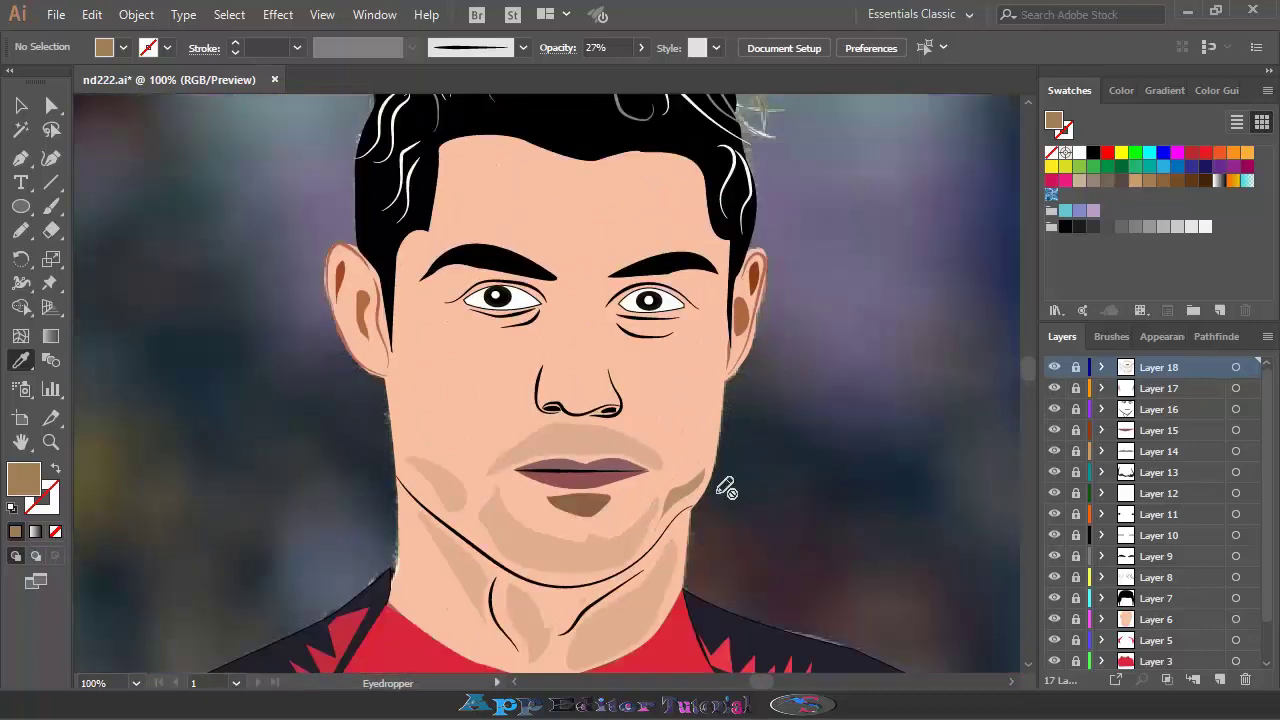
{"action": "scroll", "coordinate": [723, 488], "scroll_direction": "up", "scroll_amount": 2}
{"action": "key", "text": "ctrl+minus"}
{"action": "scroll", "coordinate": [725, 488], "scroll_direction": "down", "scroll_amount": 2}
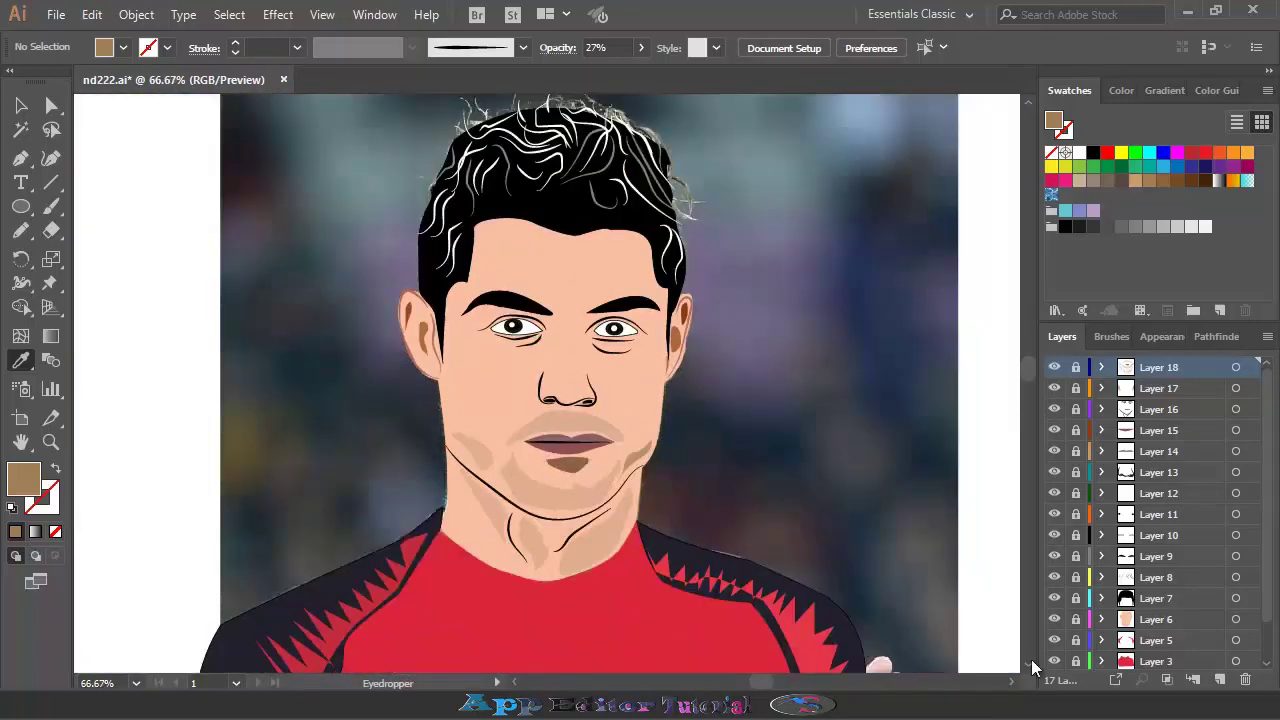
{"action": "scroll", "coordinate": [1070, 670], "scroll_direction": "down", "scroll_amount": 2}
{"action": "left_click", "coordinate": [1054, 660]}
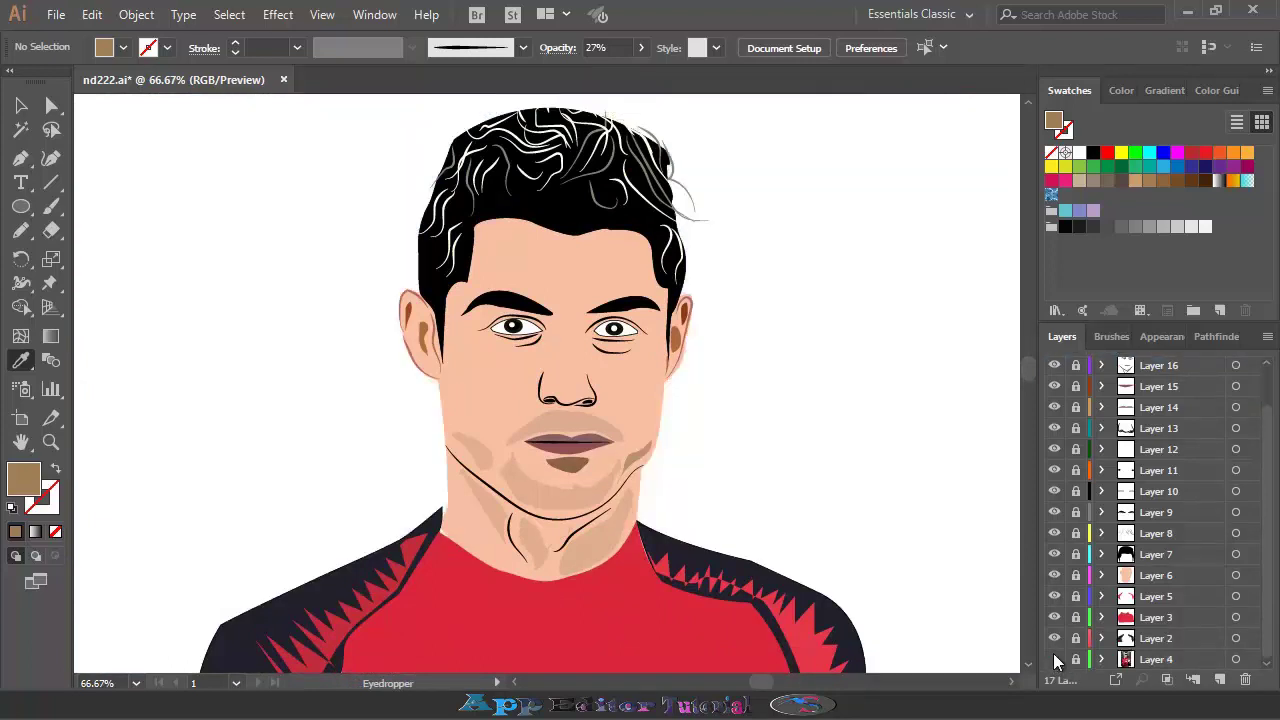
{"action": "scroll", "coordinate": [900, 498], "scroll_direction": "down", "scroll_amount": 1}
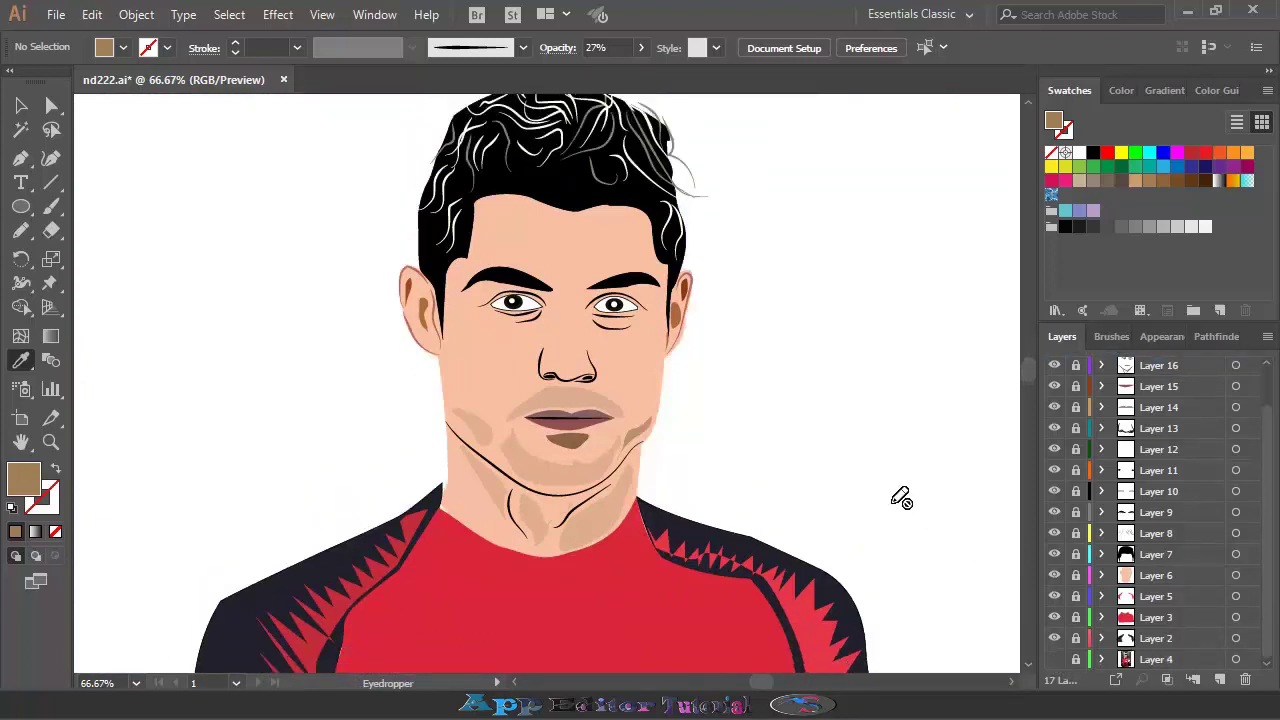